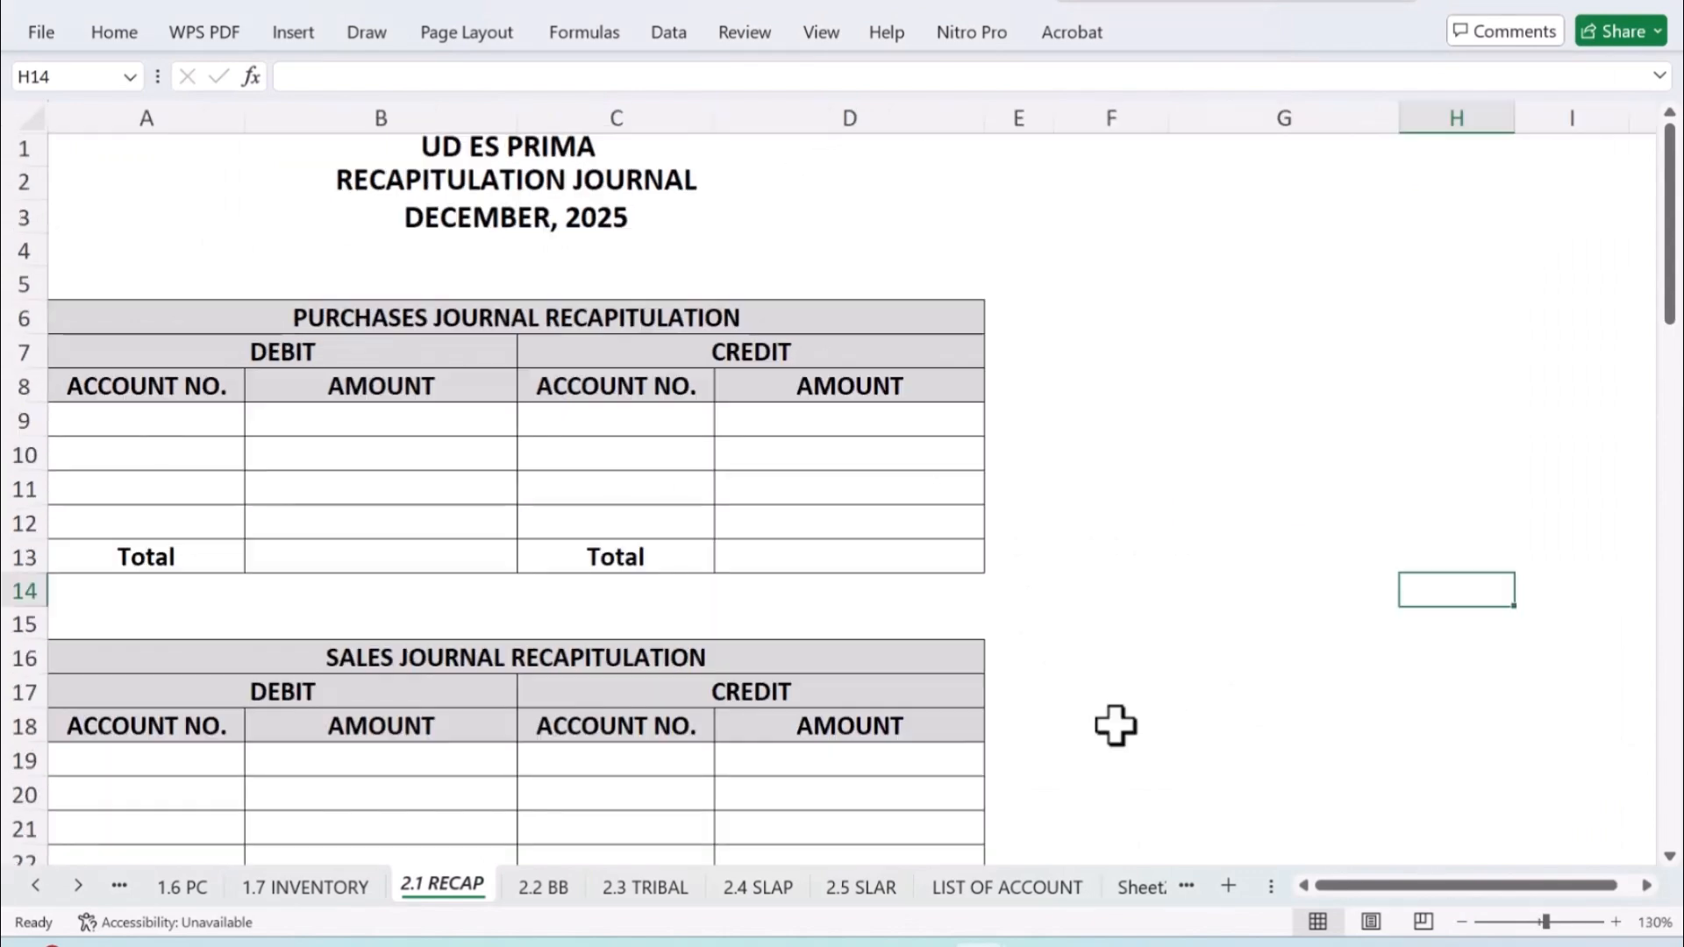
Step: Look over the blank recapitulation tables on the 2.1 RECAP sheet, from the purchases journal down to petty cash
{"action": "scroll", "coordinate": [936, 553], "scroll_direction": "up", "scroll_amount": 2}
{"action": "scroll", "coordinate": [937, 552], "scroll_direction": "down", "scroll_amount": 5}
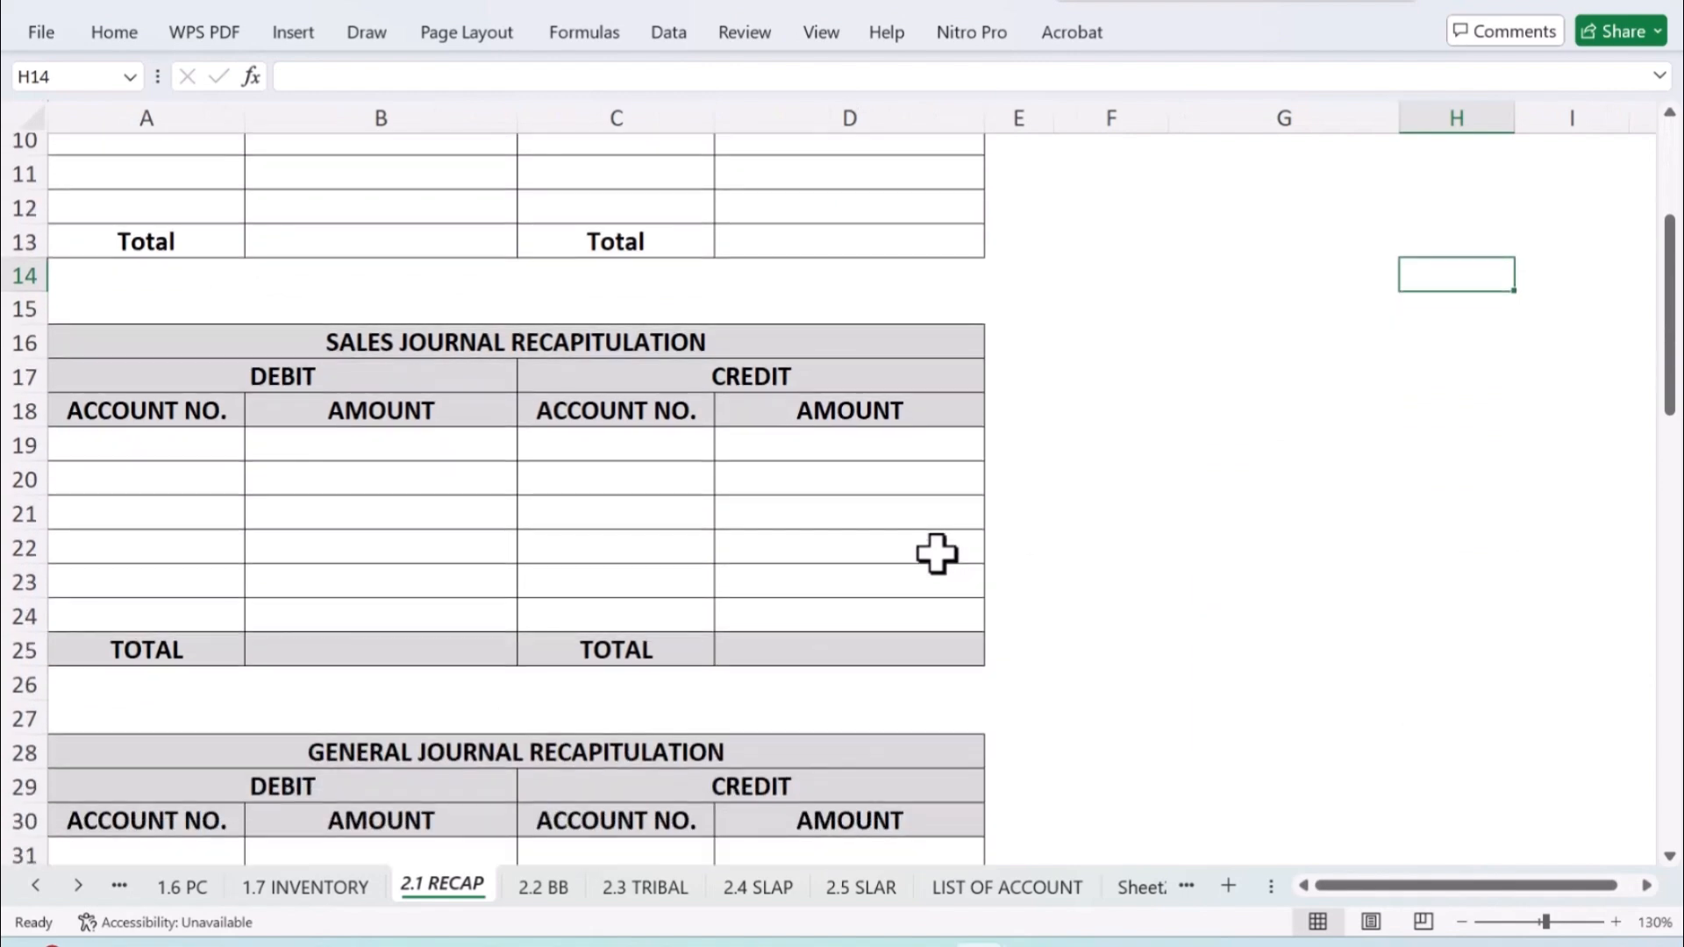
{"action": "scroll", "coordinate": [936, 552], "scroll_direction": "down", "scroll_amount": 5}
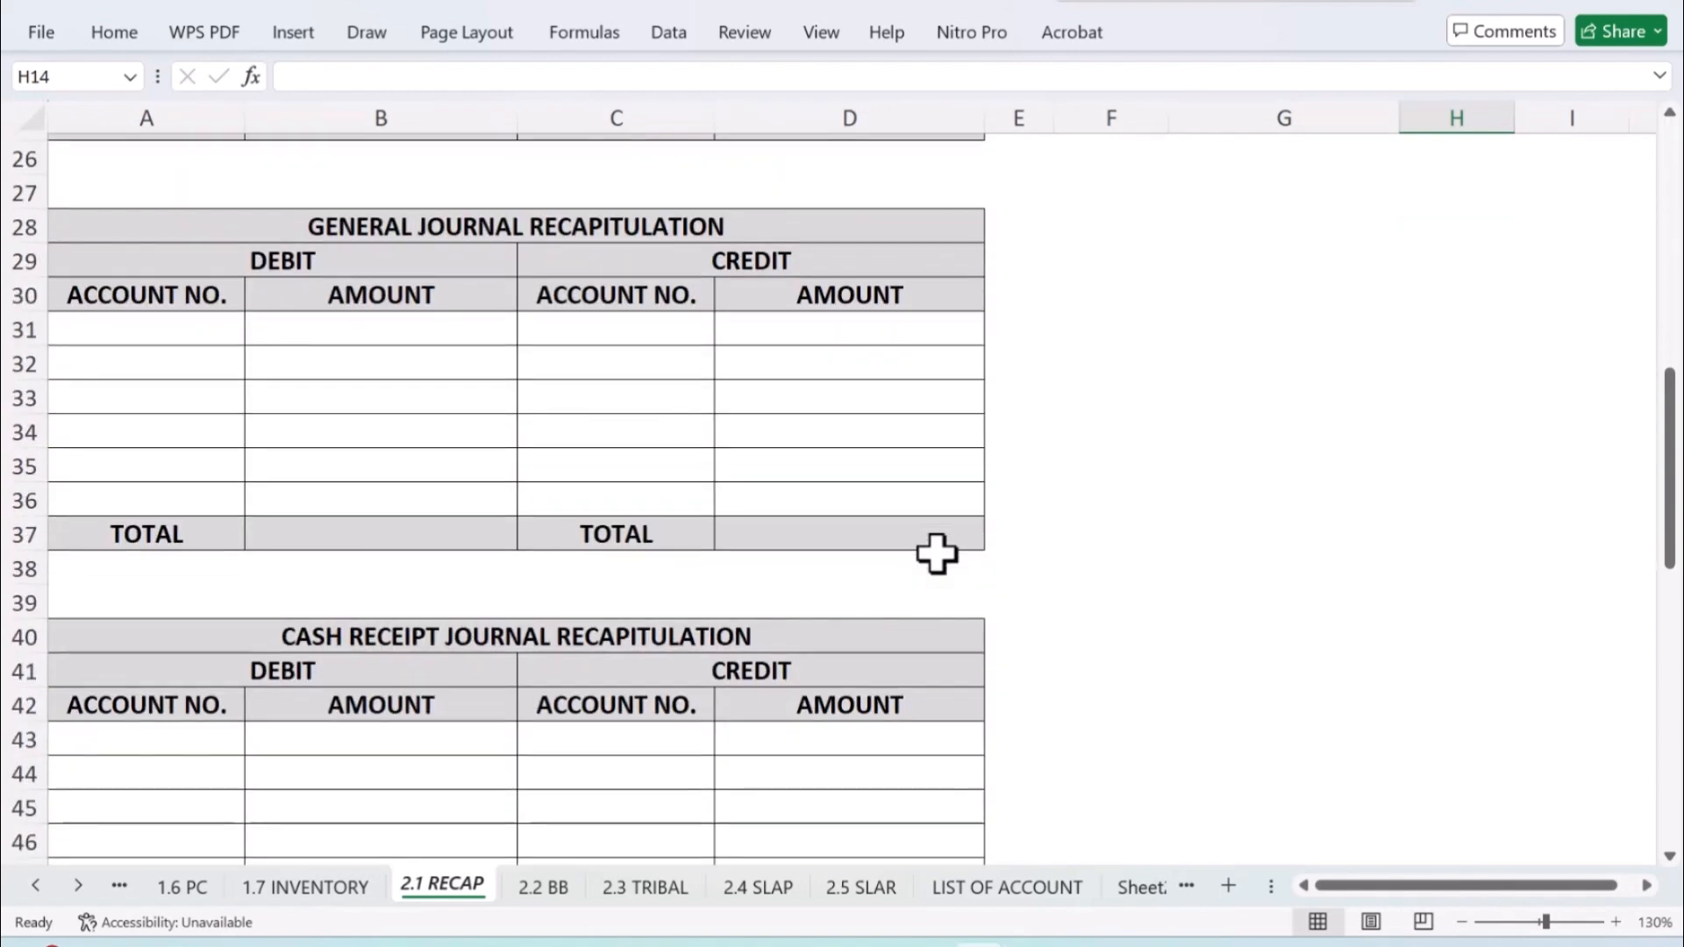
{"action": "scroll", "coordinate": [936, 553], "scroll_direction": "down", "scroll_amount": 2}
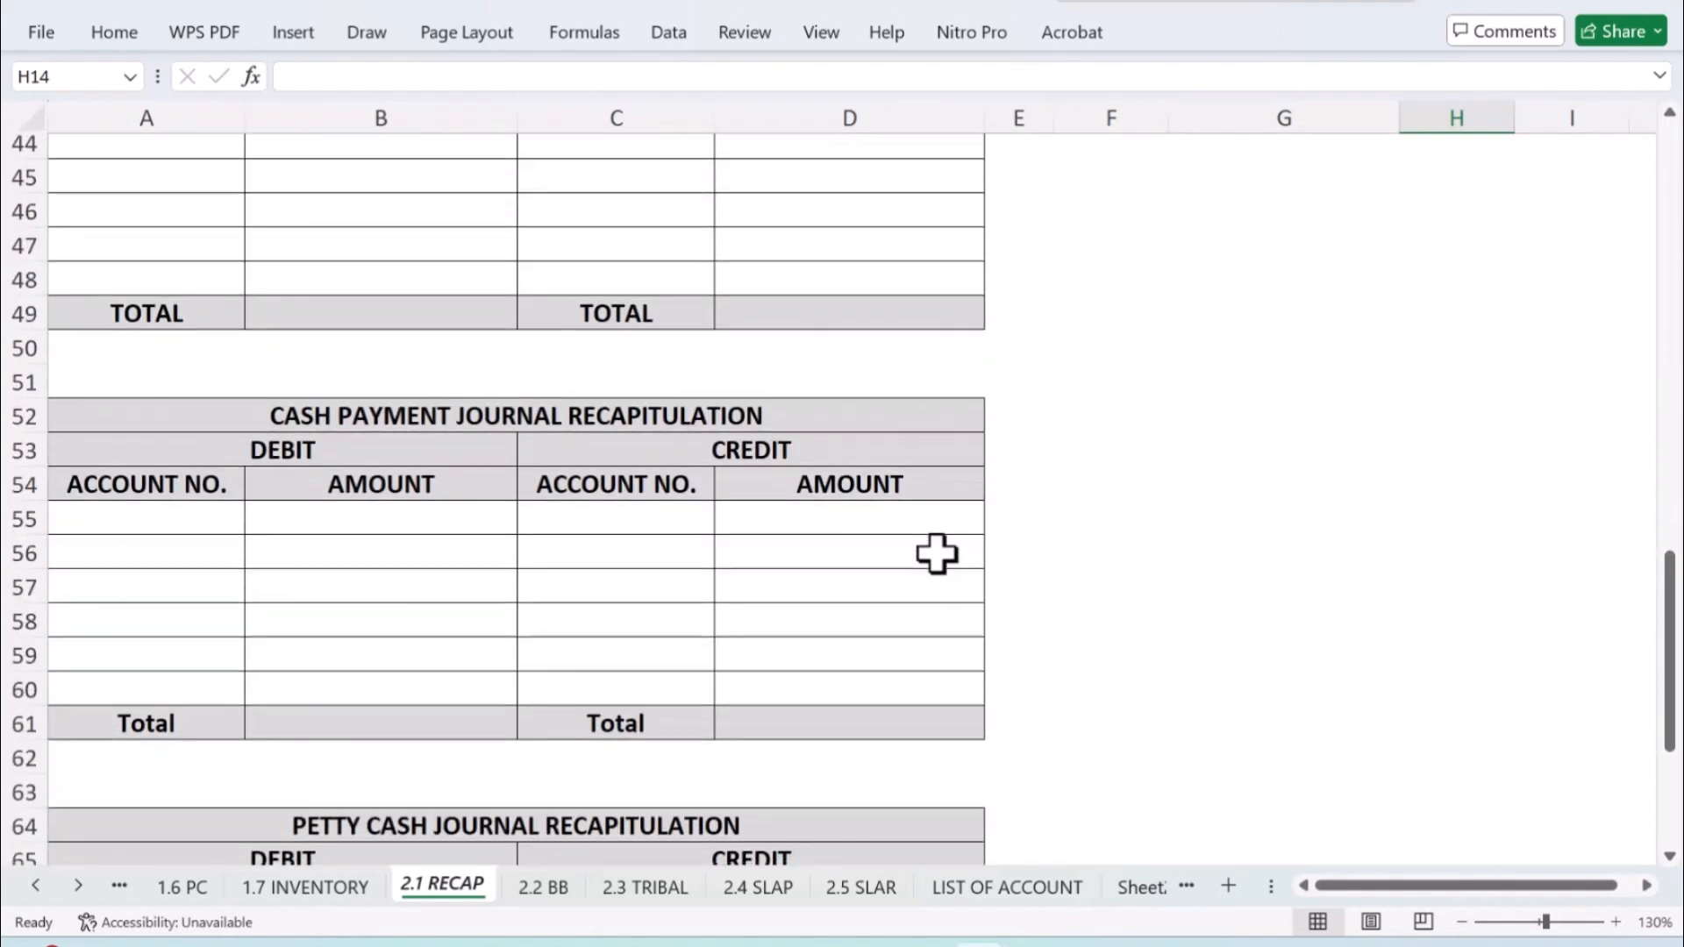
{"action": "scroll", "coordinate": [930, 491], "scroll_direction": "up", "scroll_amount": 15}
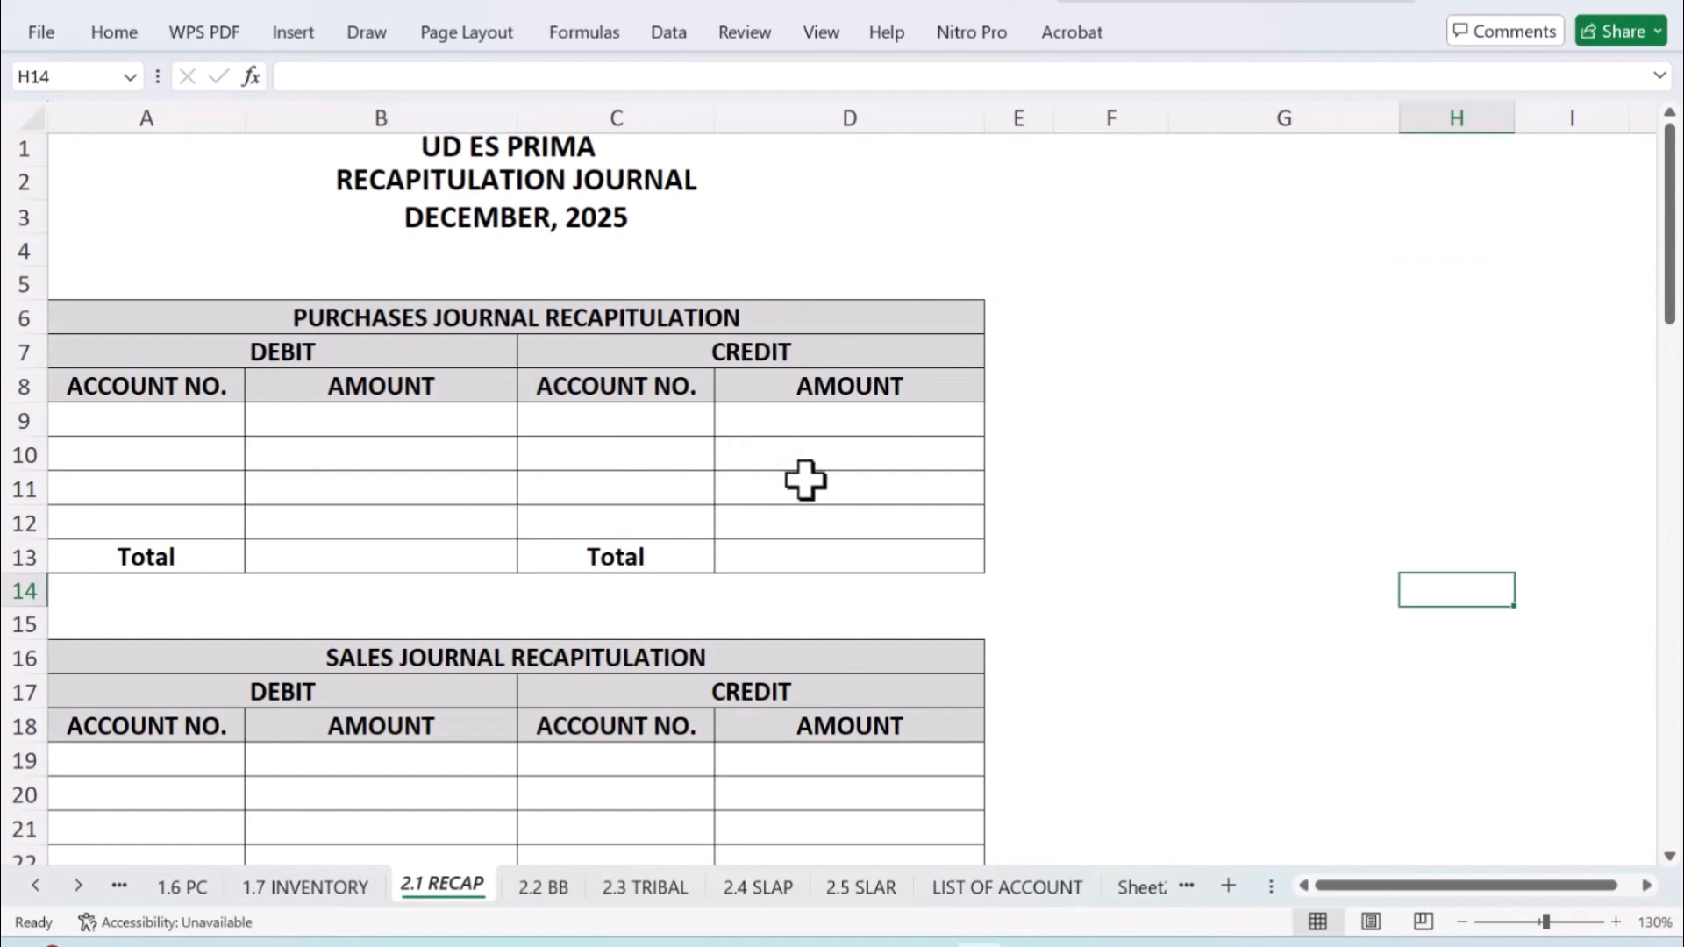
Step: Switch to the PDF assignment in Acrobat and skim the company information, accounting policies, account list and November 2025 balances
{"action": "left_click", "coordinate": [1038, 944]}
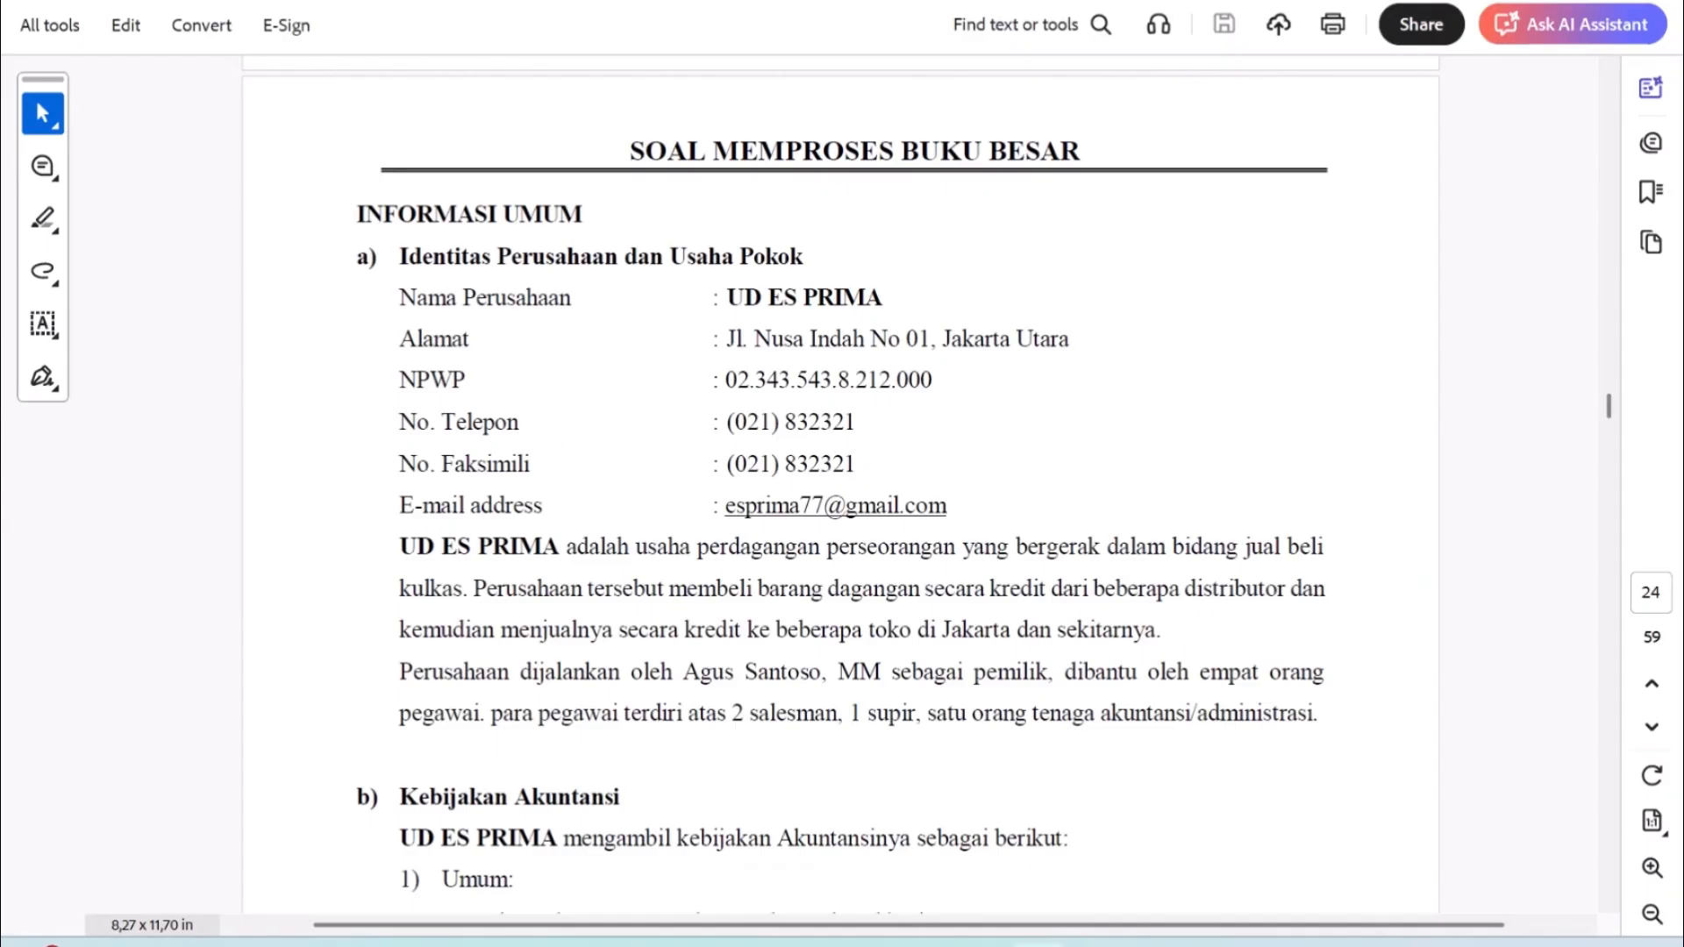
{"action": "scroll", "coordinate": [1151, 594], "scroll_direction": "down", "scroll_amount": 3}
{"action": "scroll", "coordinate": [1155, 609], "scroll_direction": "down", "scroll_amount": 15}
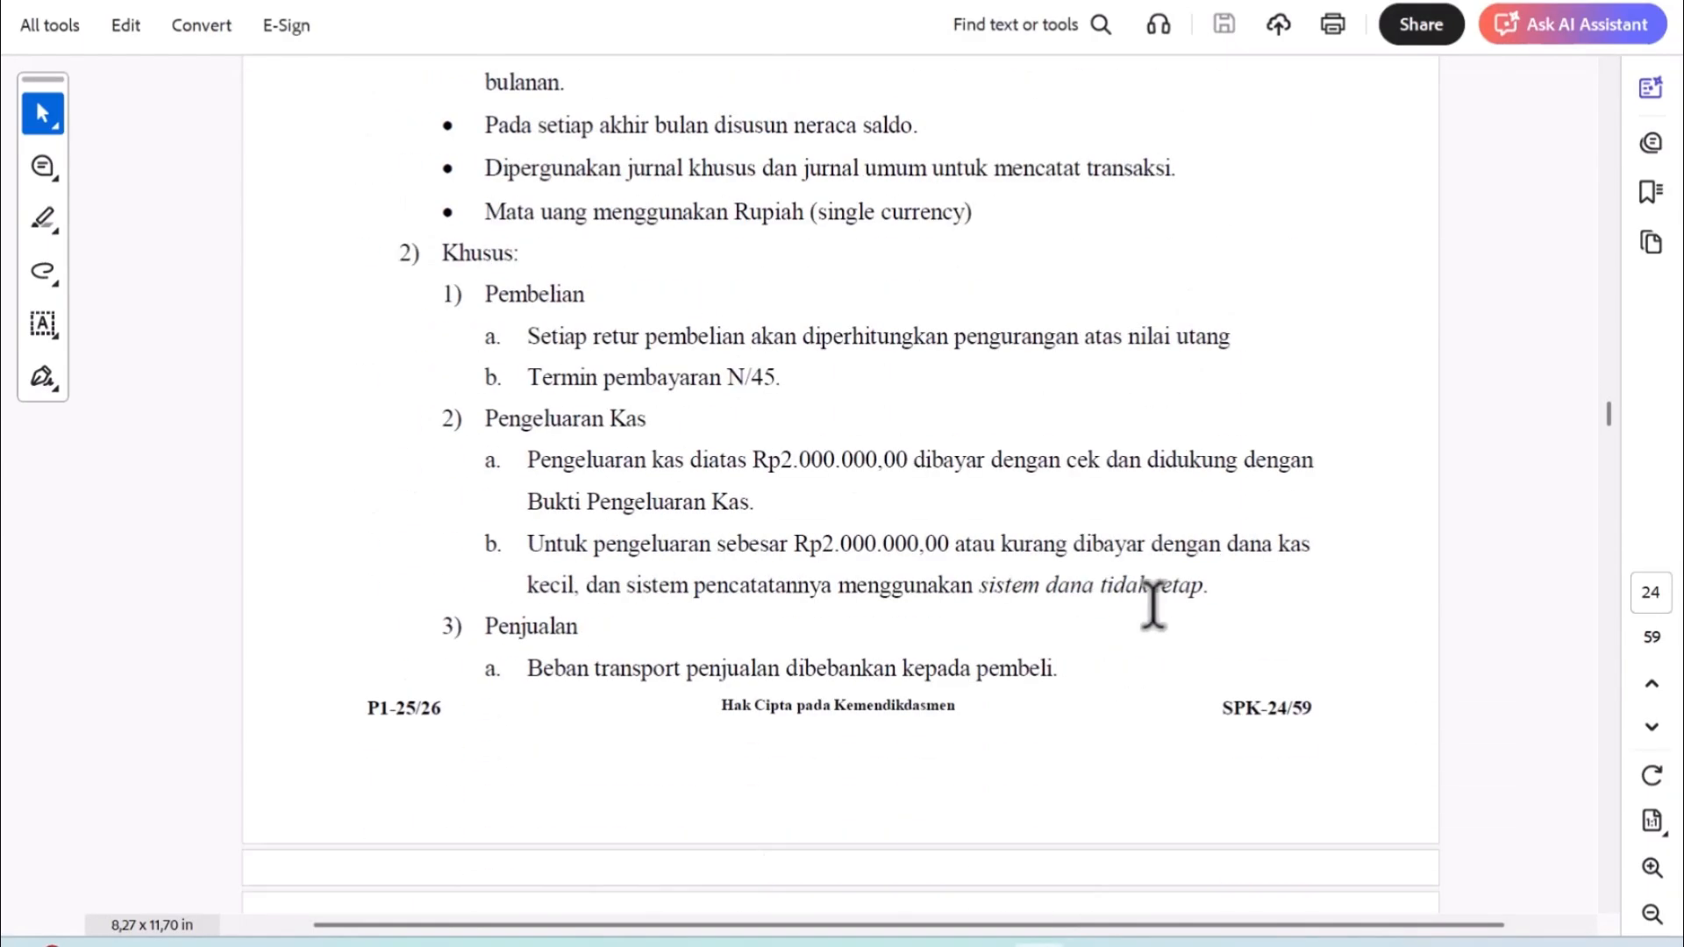
{"action": "scroll", "coordinate": [1140, 676], "scroll_direction": "down", "scroll_amount": 20}
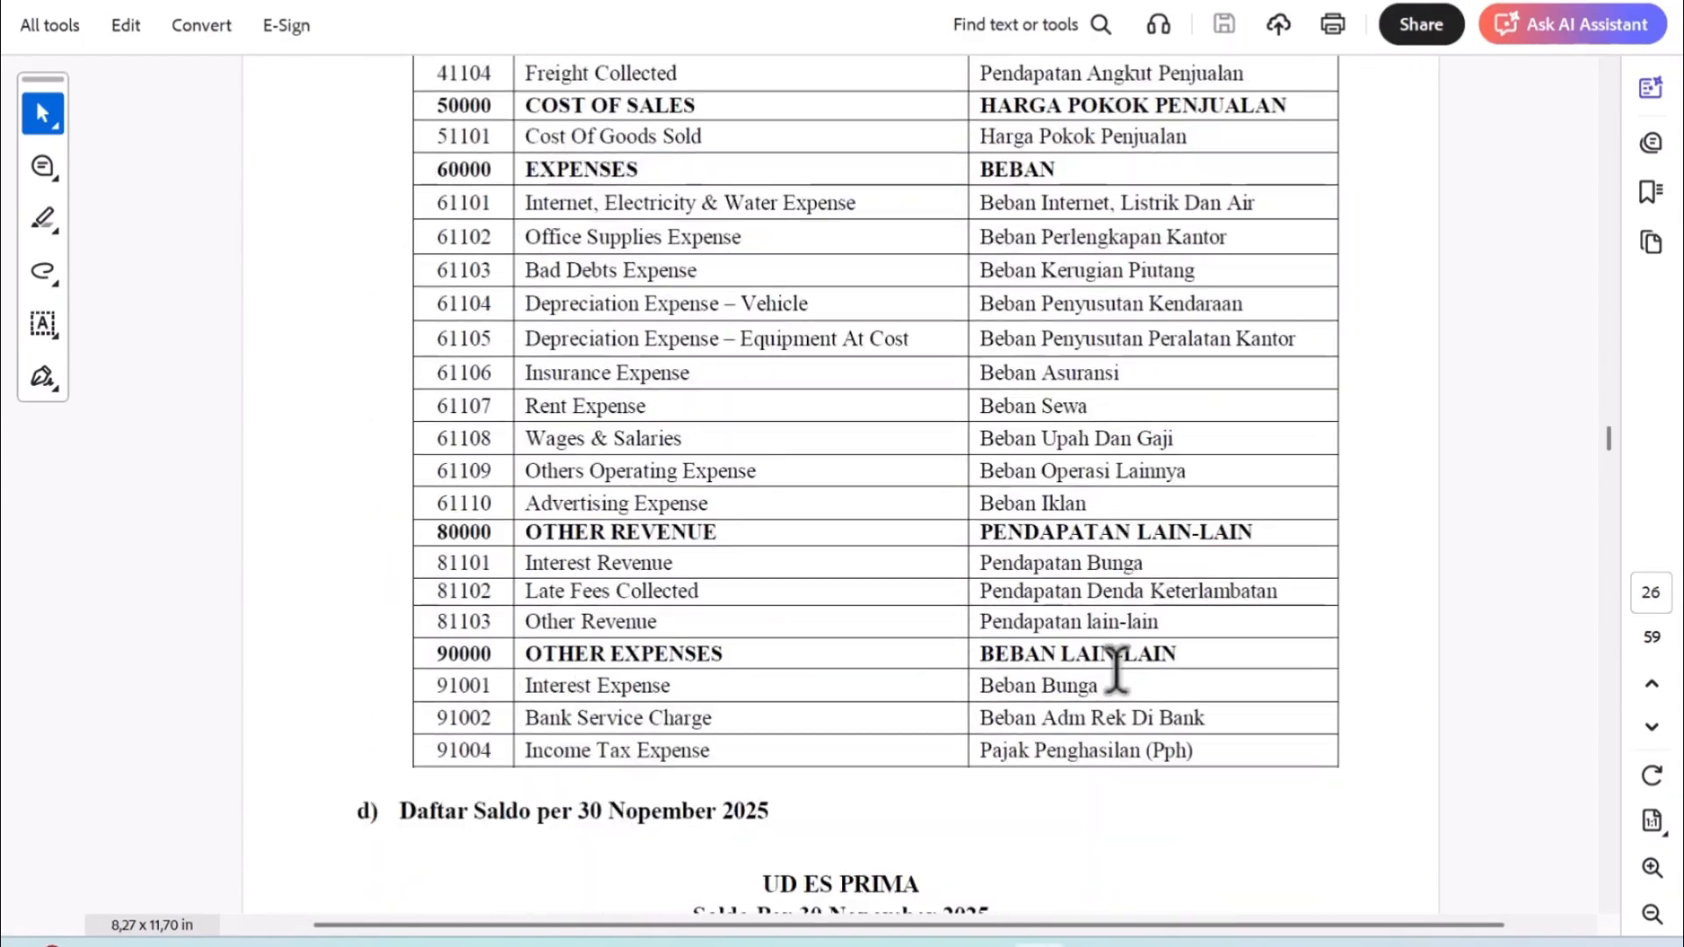
{"action": "scroll", "coordinate": [1227, 623], "scroll_direction": "down", "scroll_amount": 9}
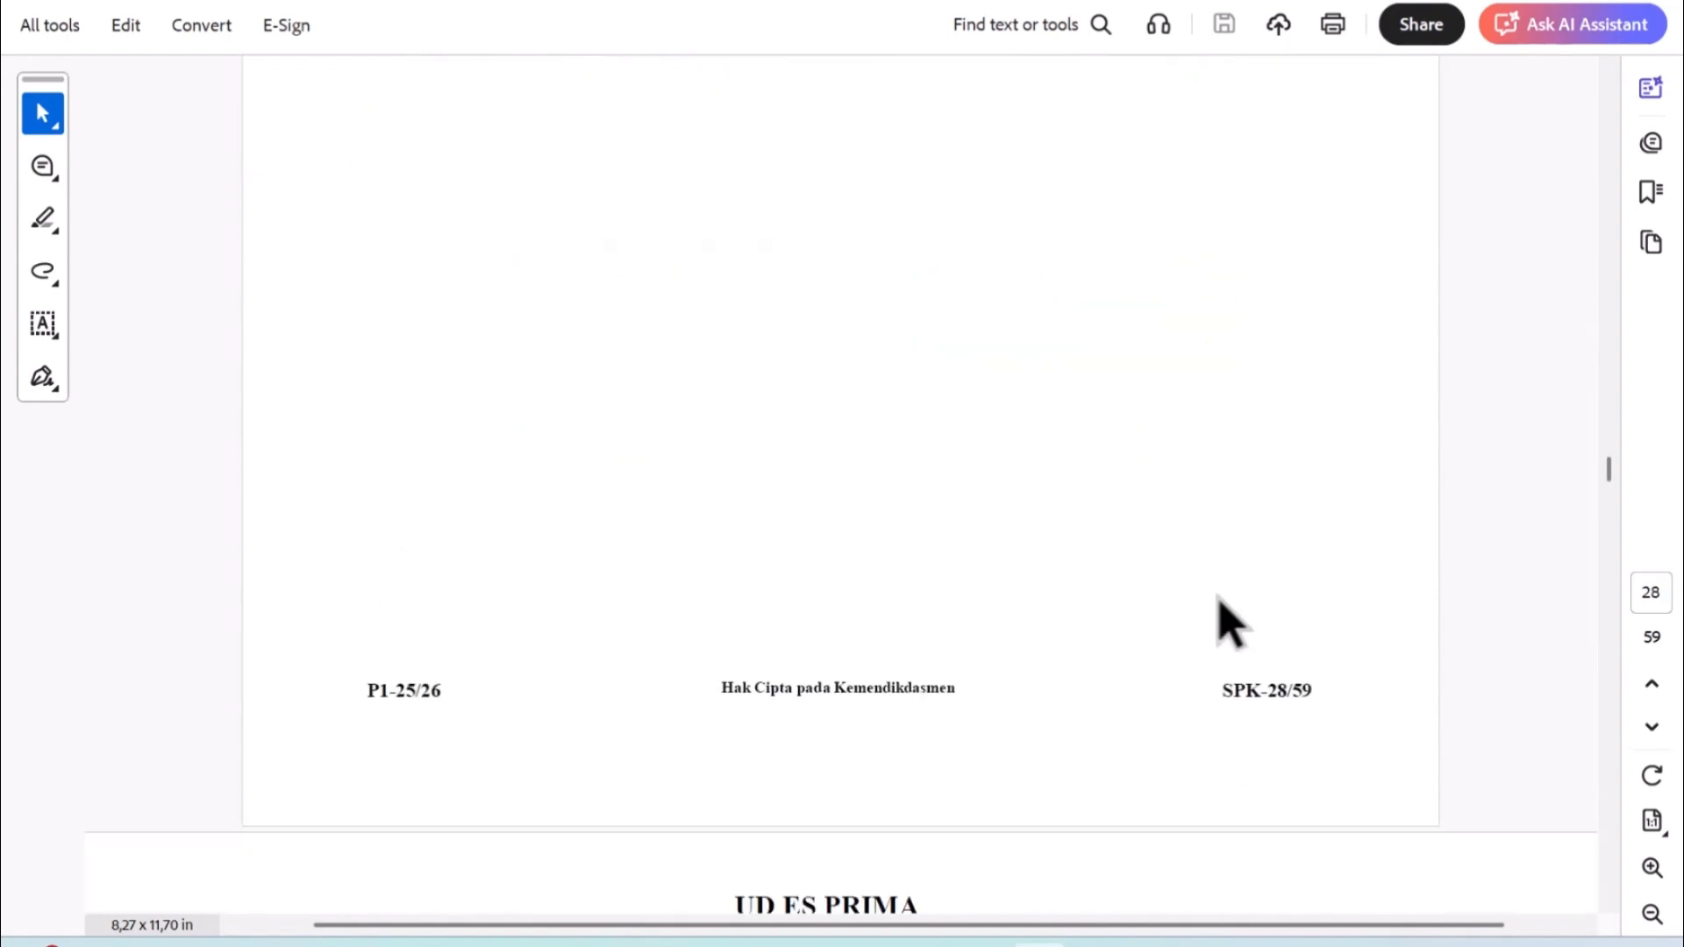
Step: Examine the December 2025 purchase, sales, general, cash receipt, cash payment and petty cash journals in the PDF
{"action": "scroll", "coordinate": [1219, 606], "scroll_direction": "down", "scroll_amount": 7}
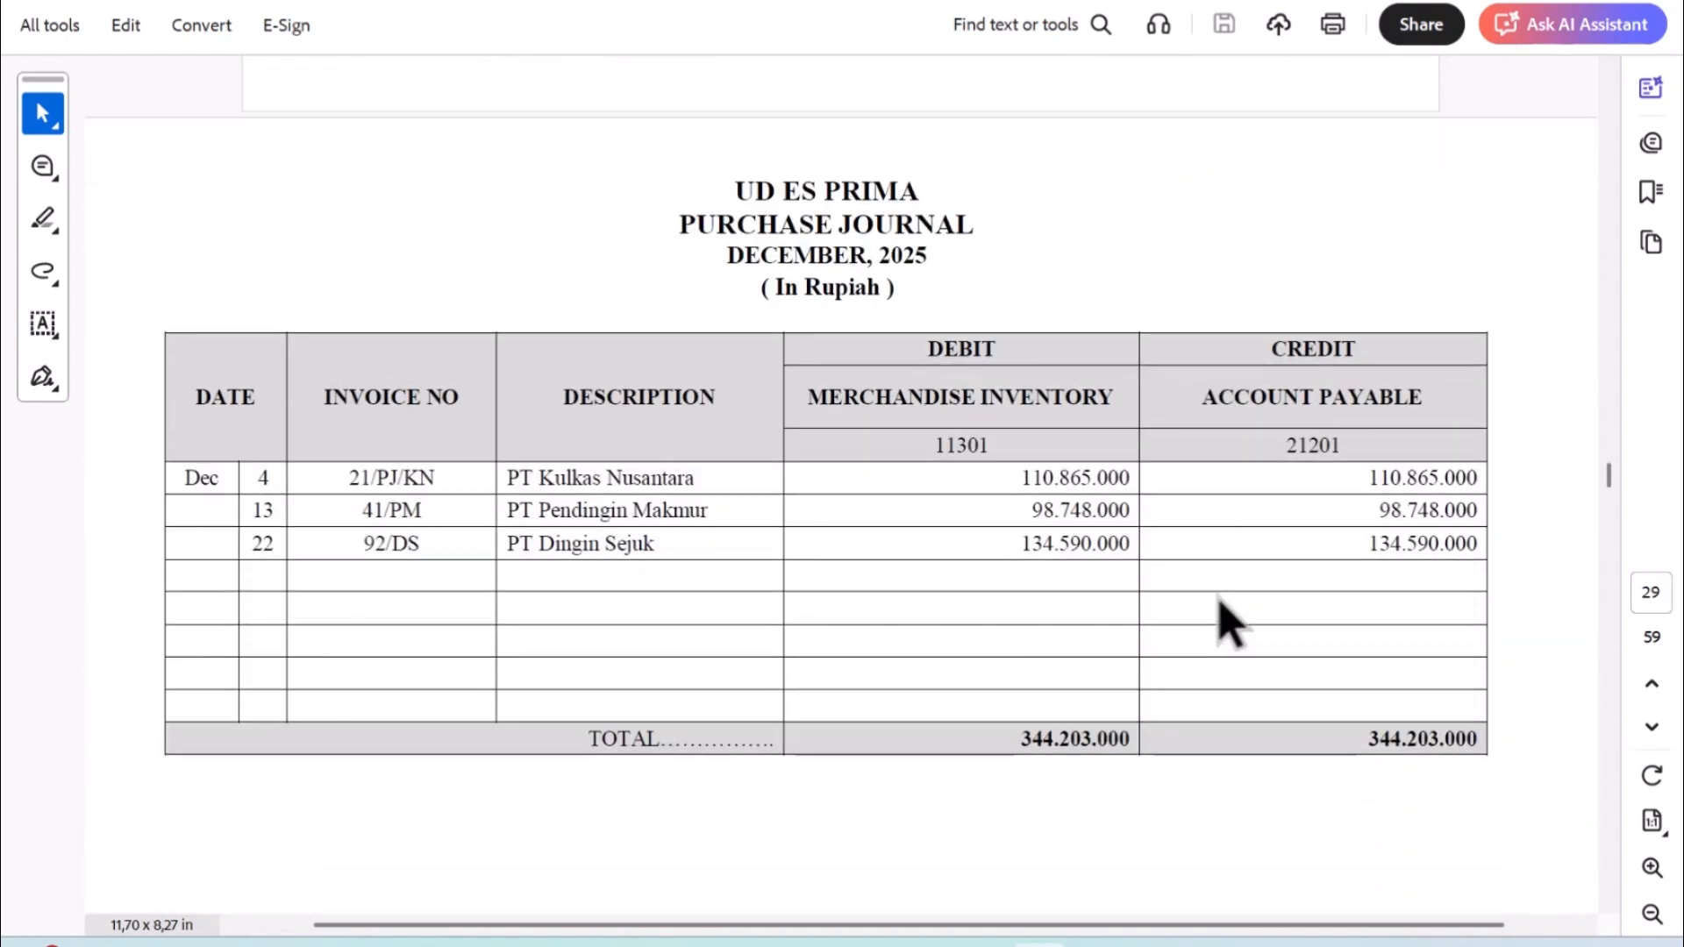
{"action": "scroll", "coordinate": [1227, 622], "scroll_direction": "down", "scroll_amount": 8}
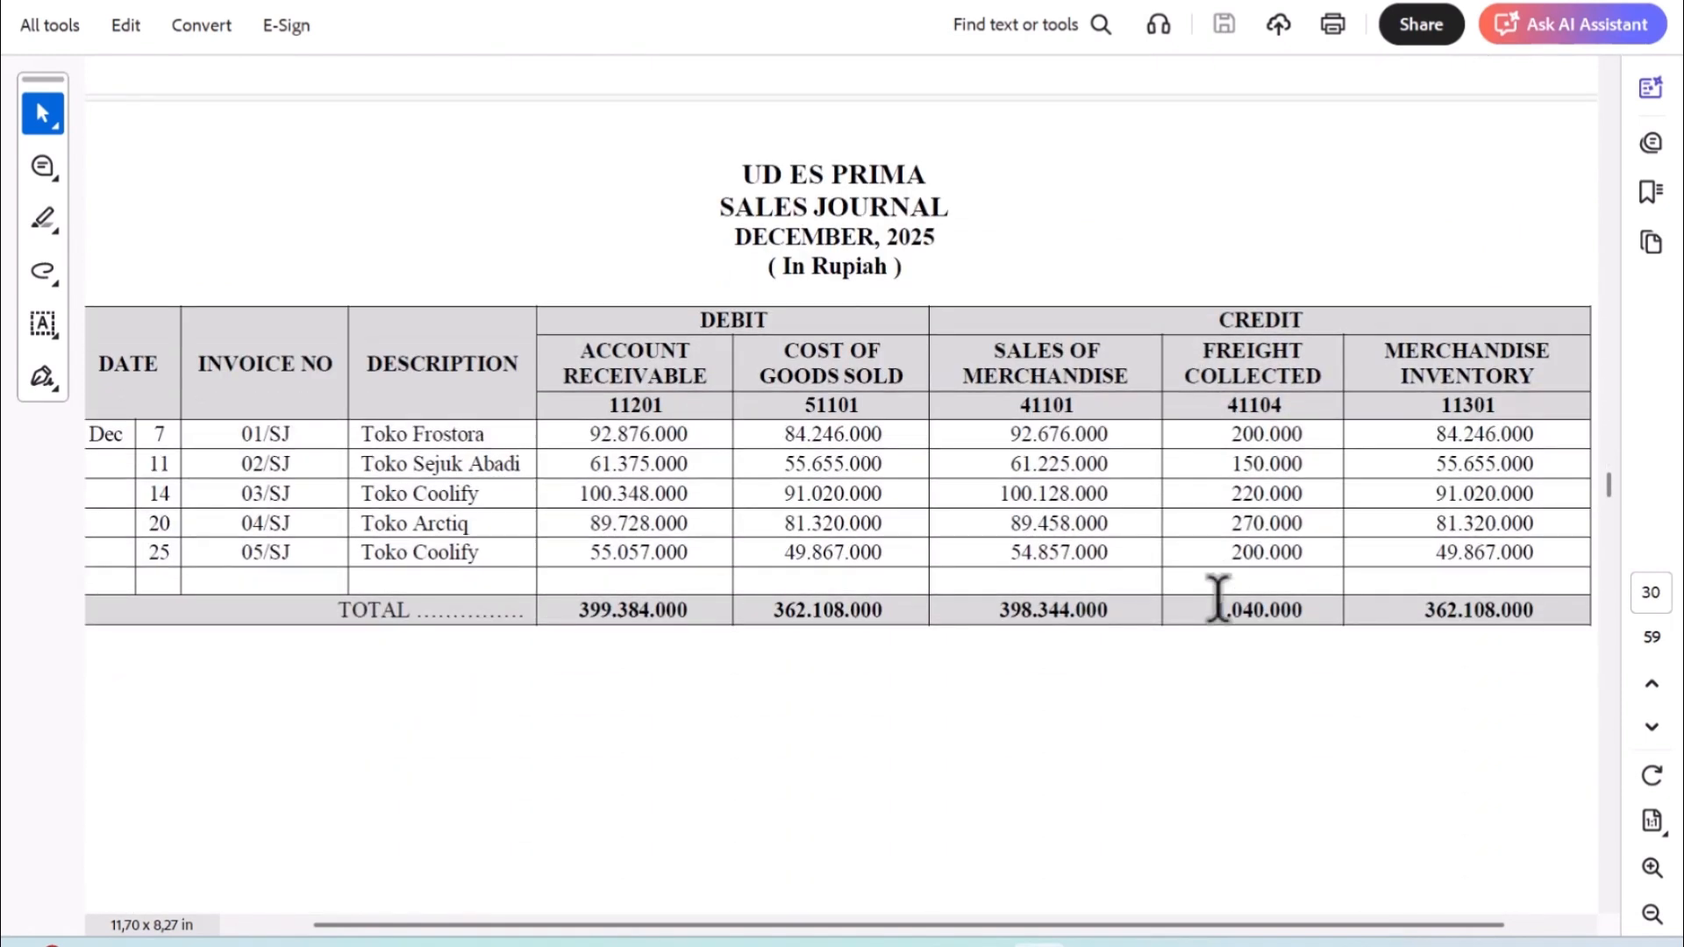
{"action": "scroll", "coordinate": [1219, 601], "scroll_direction": "down", "scroll_amount": 8}
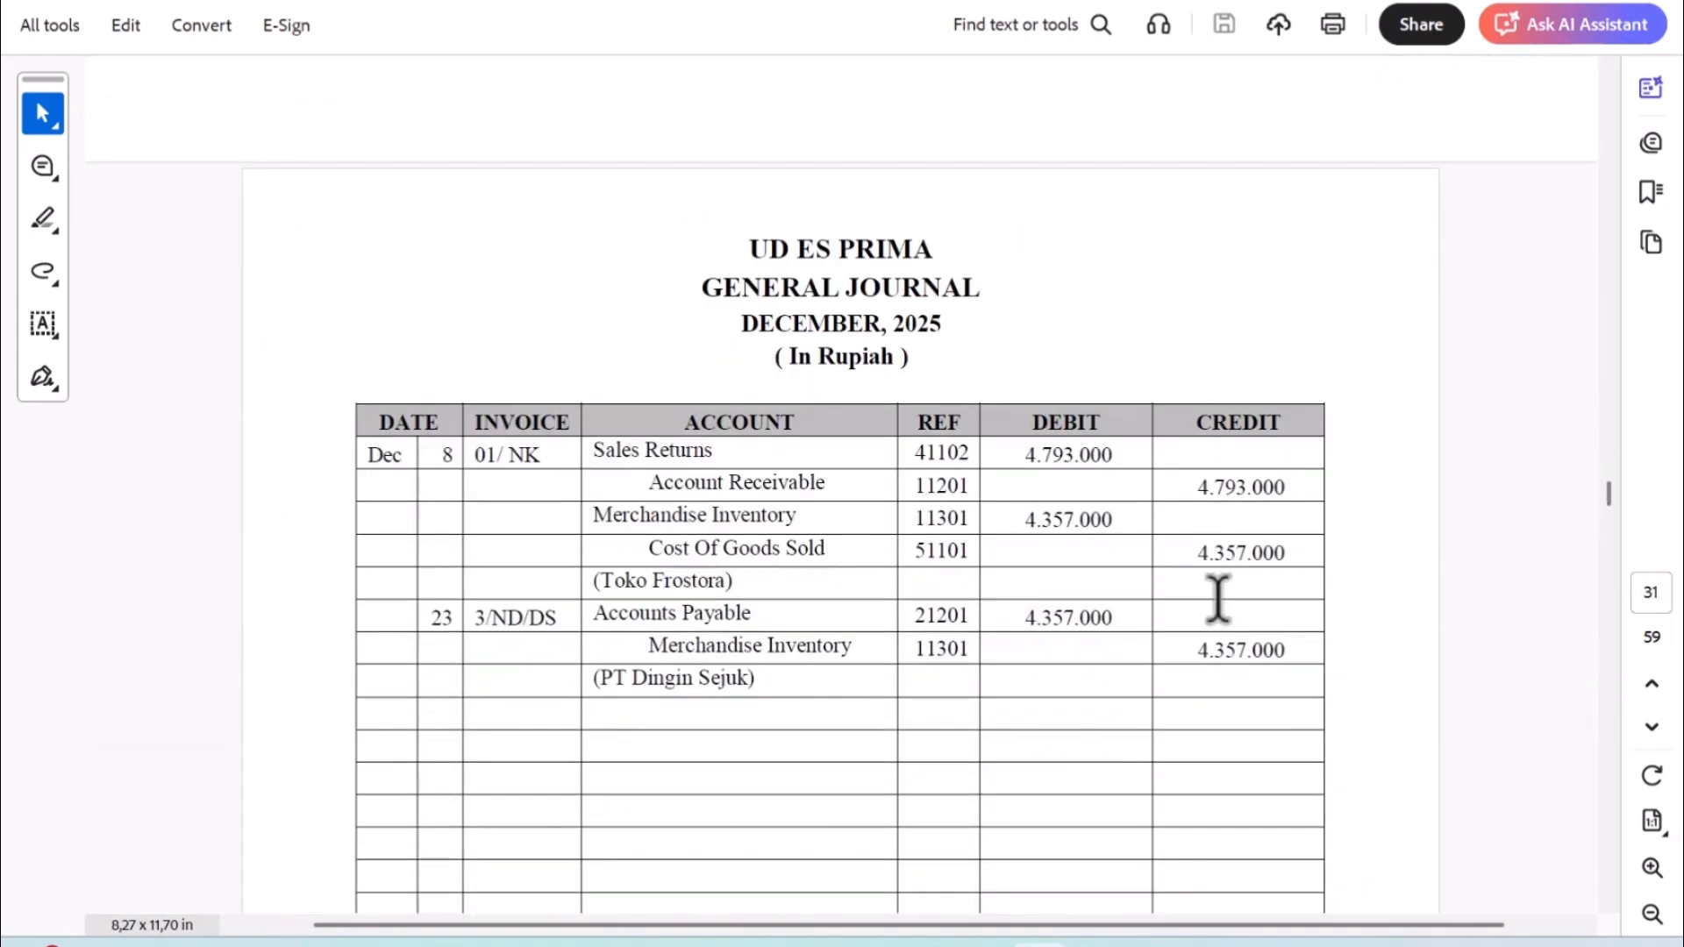
{"action": "scroll", "coordinate": [1218, 601], "scroll_direction": "down", "scroll_amount": 3}
{"action": "scroll", "coordinate": [1228, 624], "scroll_direction": "down", "scroll_amount": 20}
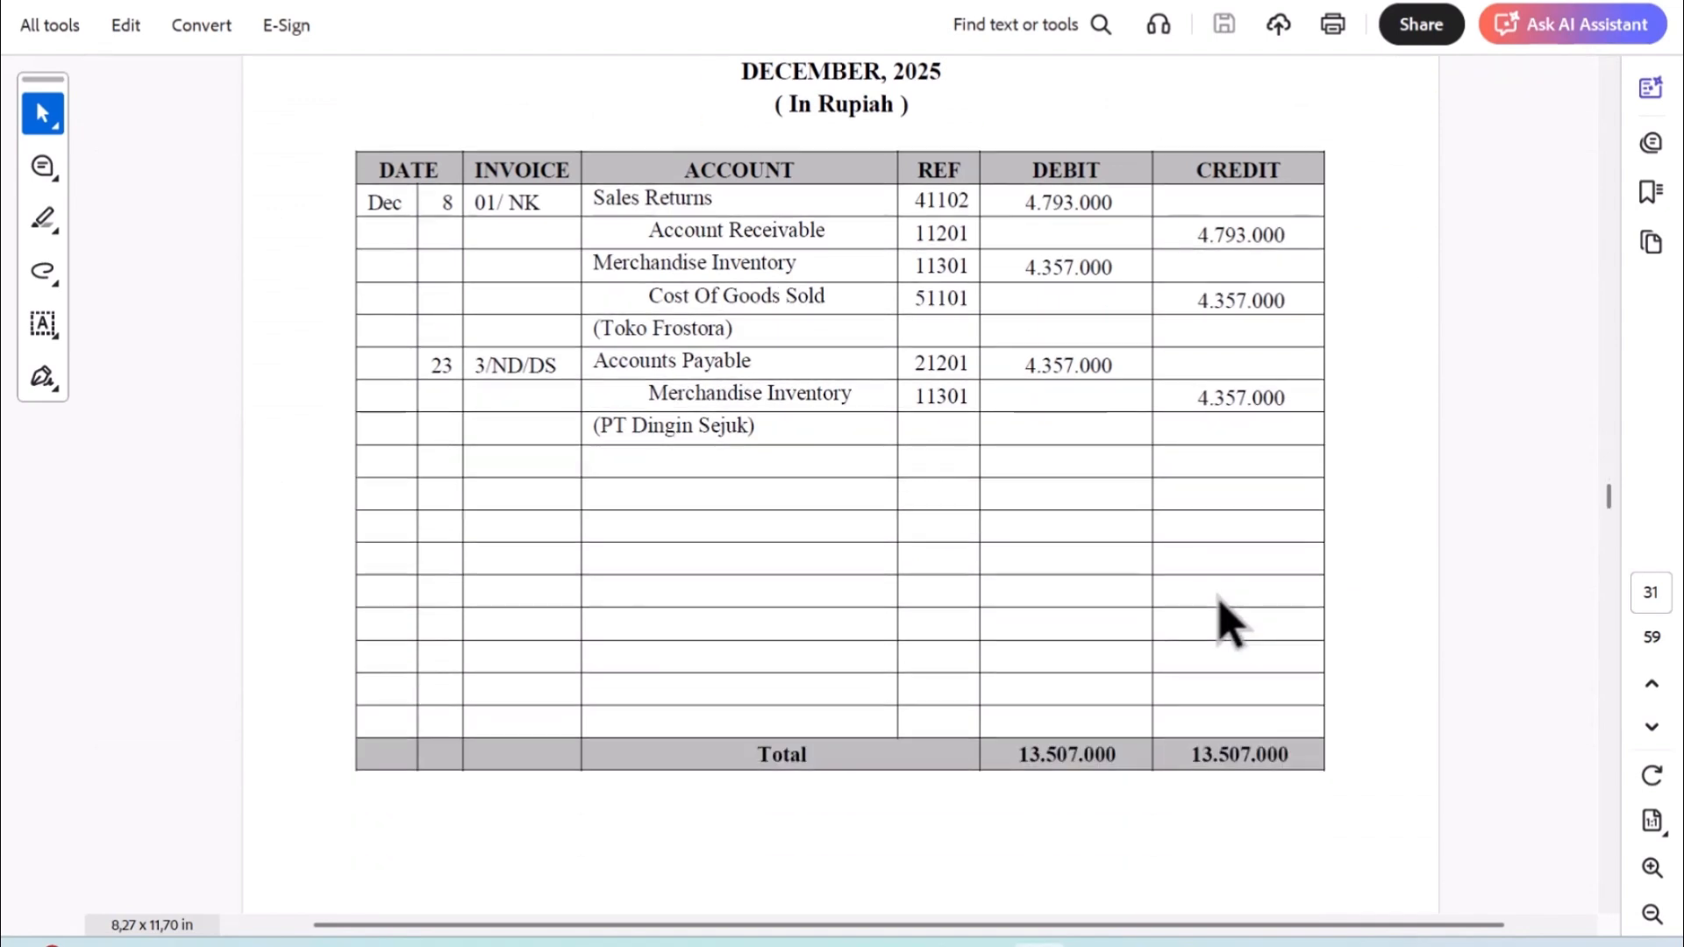
{"action": "scroll", "coordinate": [1228, 624], "scroll_direction": "down", "scroll_amount": 2}
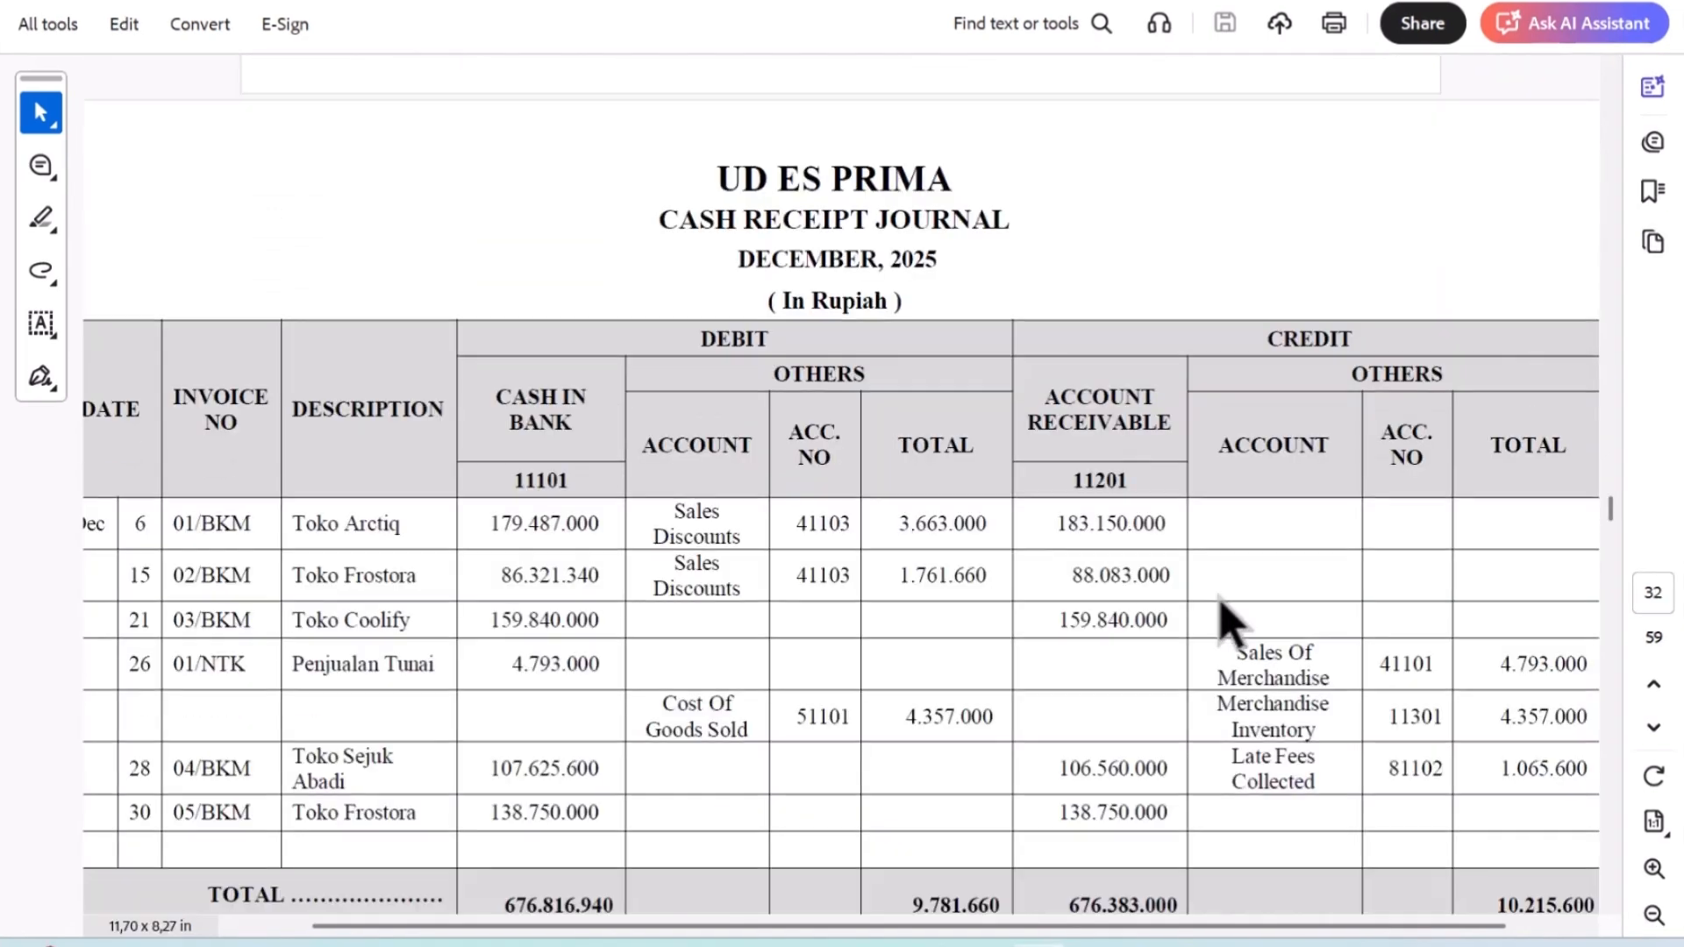
{"action": "scroll", "coordinate": [1219, 605], "scroll_direction": "down", "scroll_amount": 19}
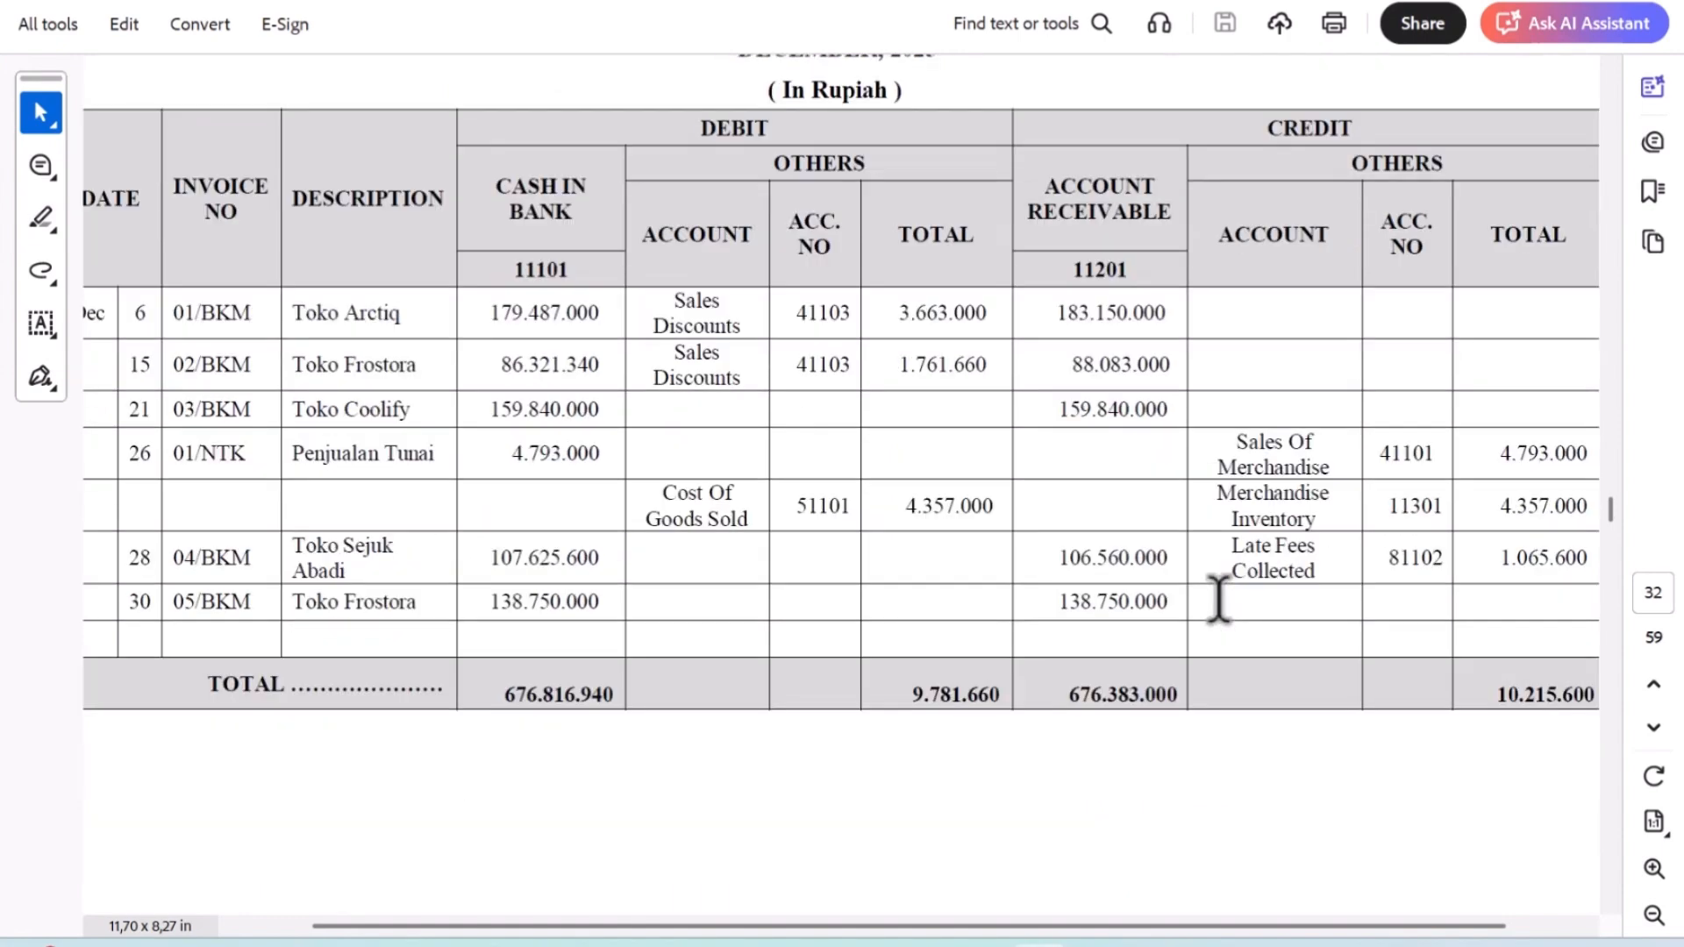
{"action": "scroll", "coordinate": [1221, 614], "scroll_direction": "down", "scroll_amount": 18}
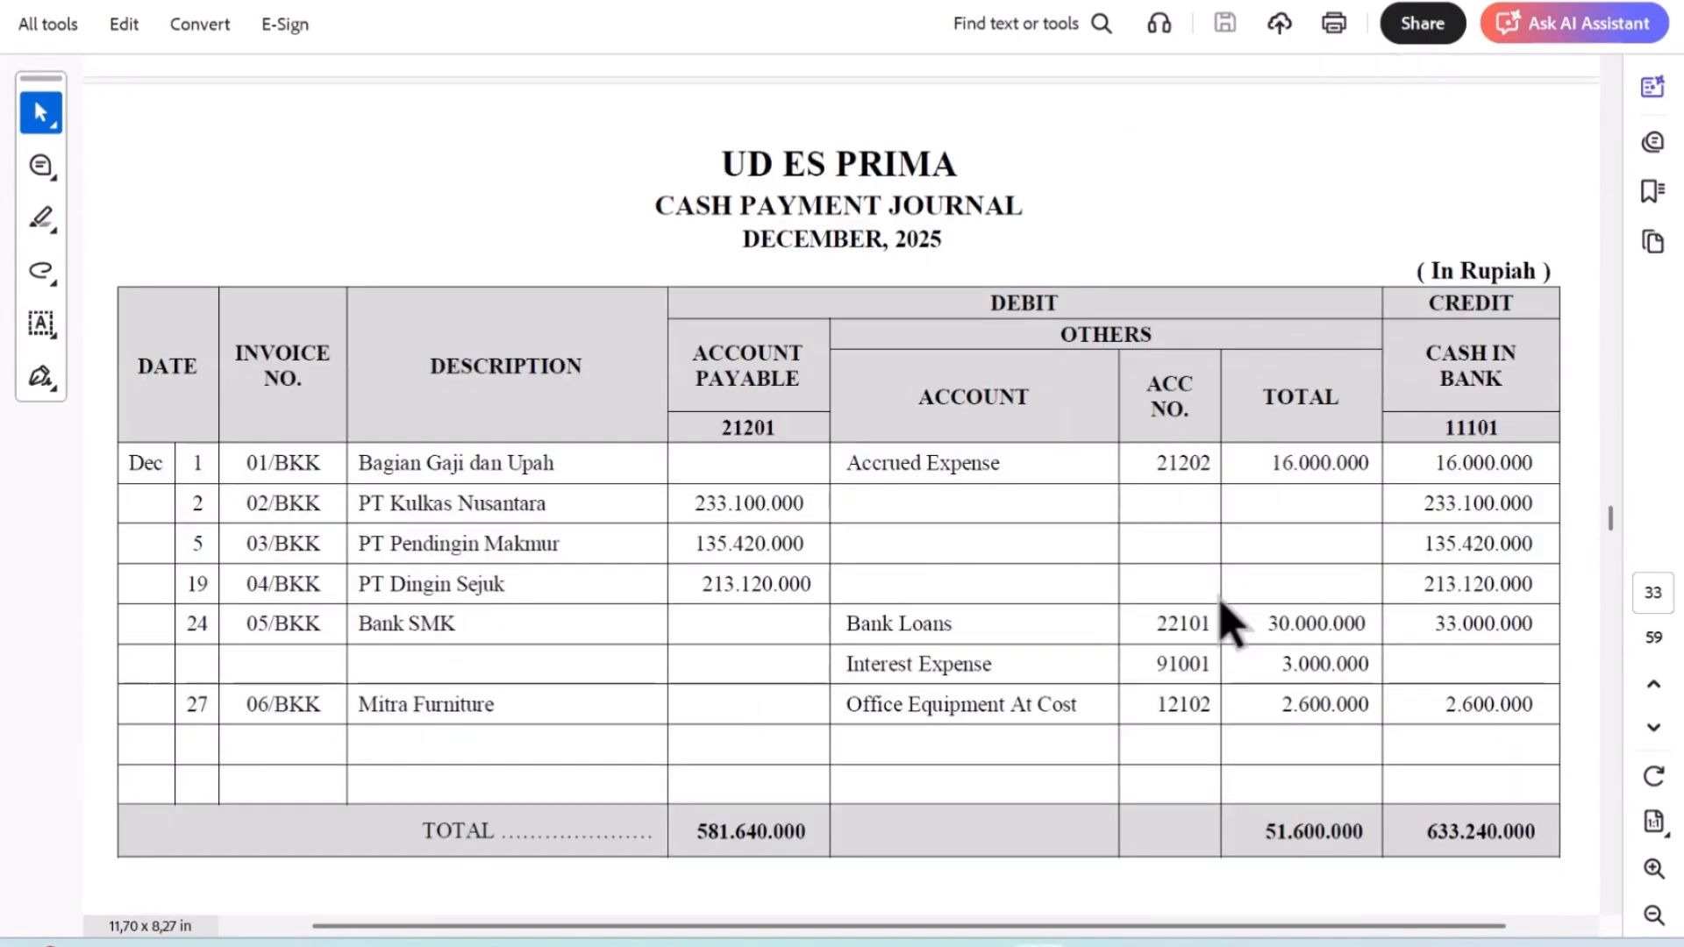
{"action": "scroll", "coordinate": [1220, 599], "scroll_direction": "down", "scroll_amount": 17}
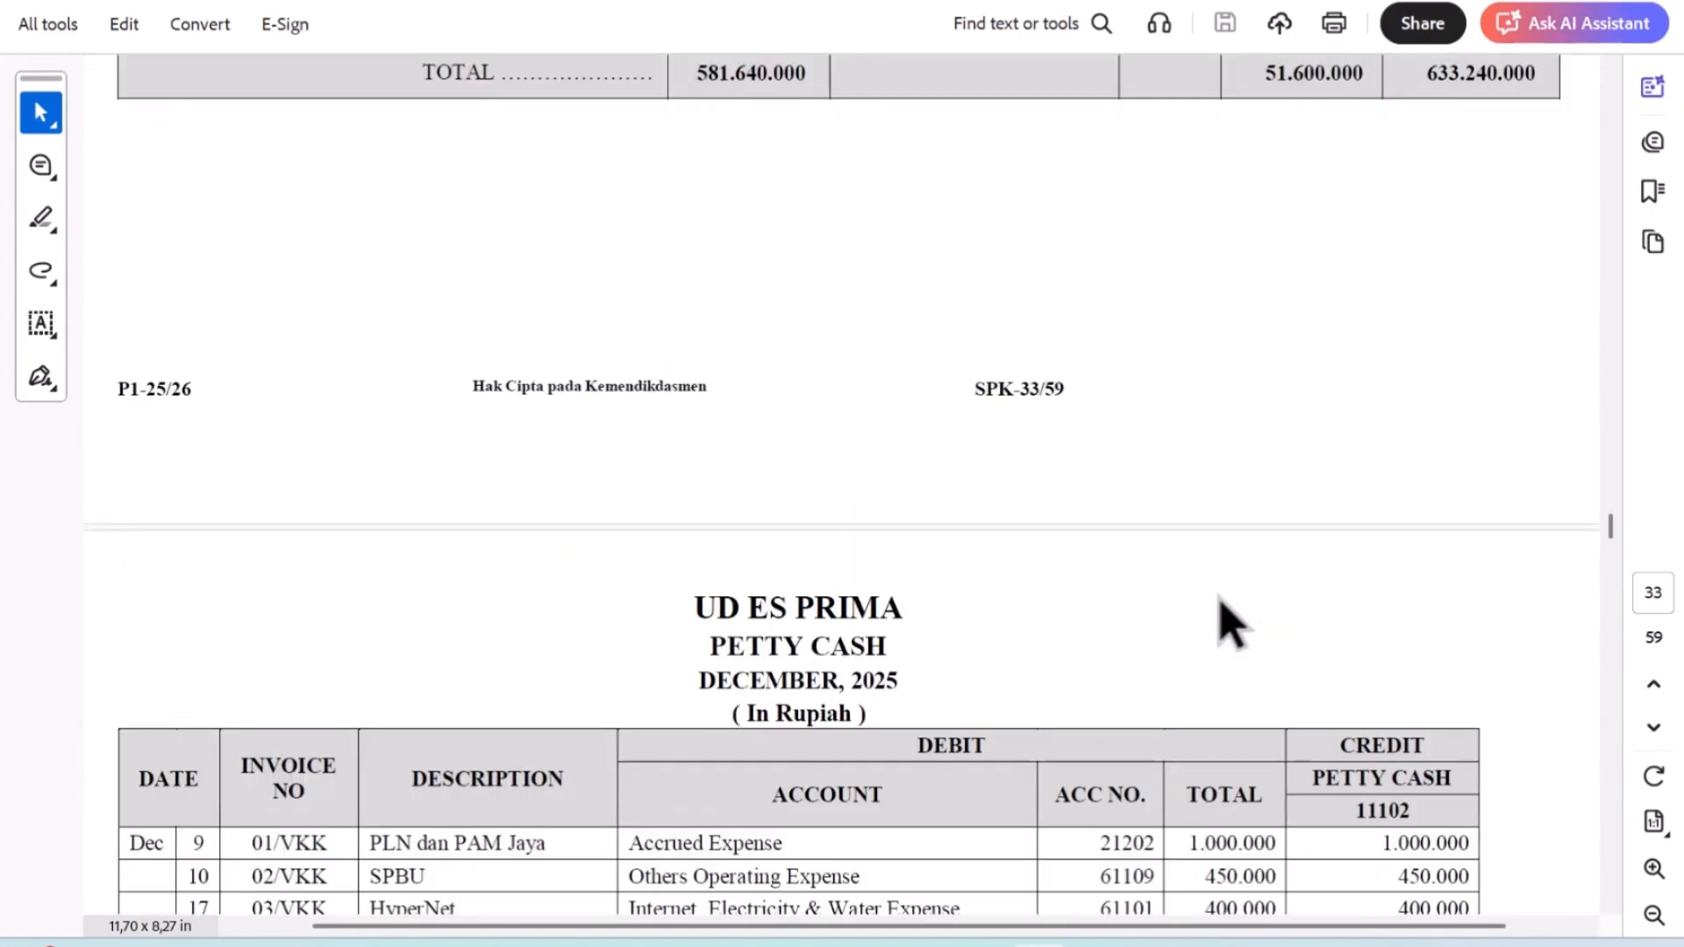
{"action": "scroll", "coordinate": [1219, 599], "scroll_direction": "down", "scroll_amount": 1}
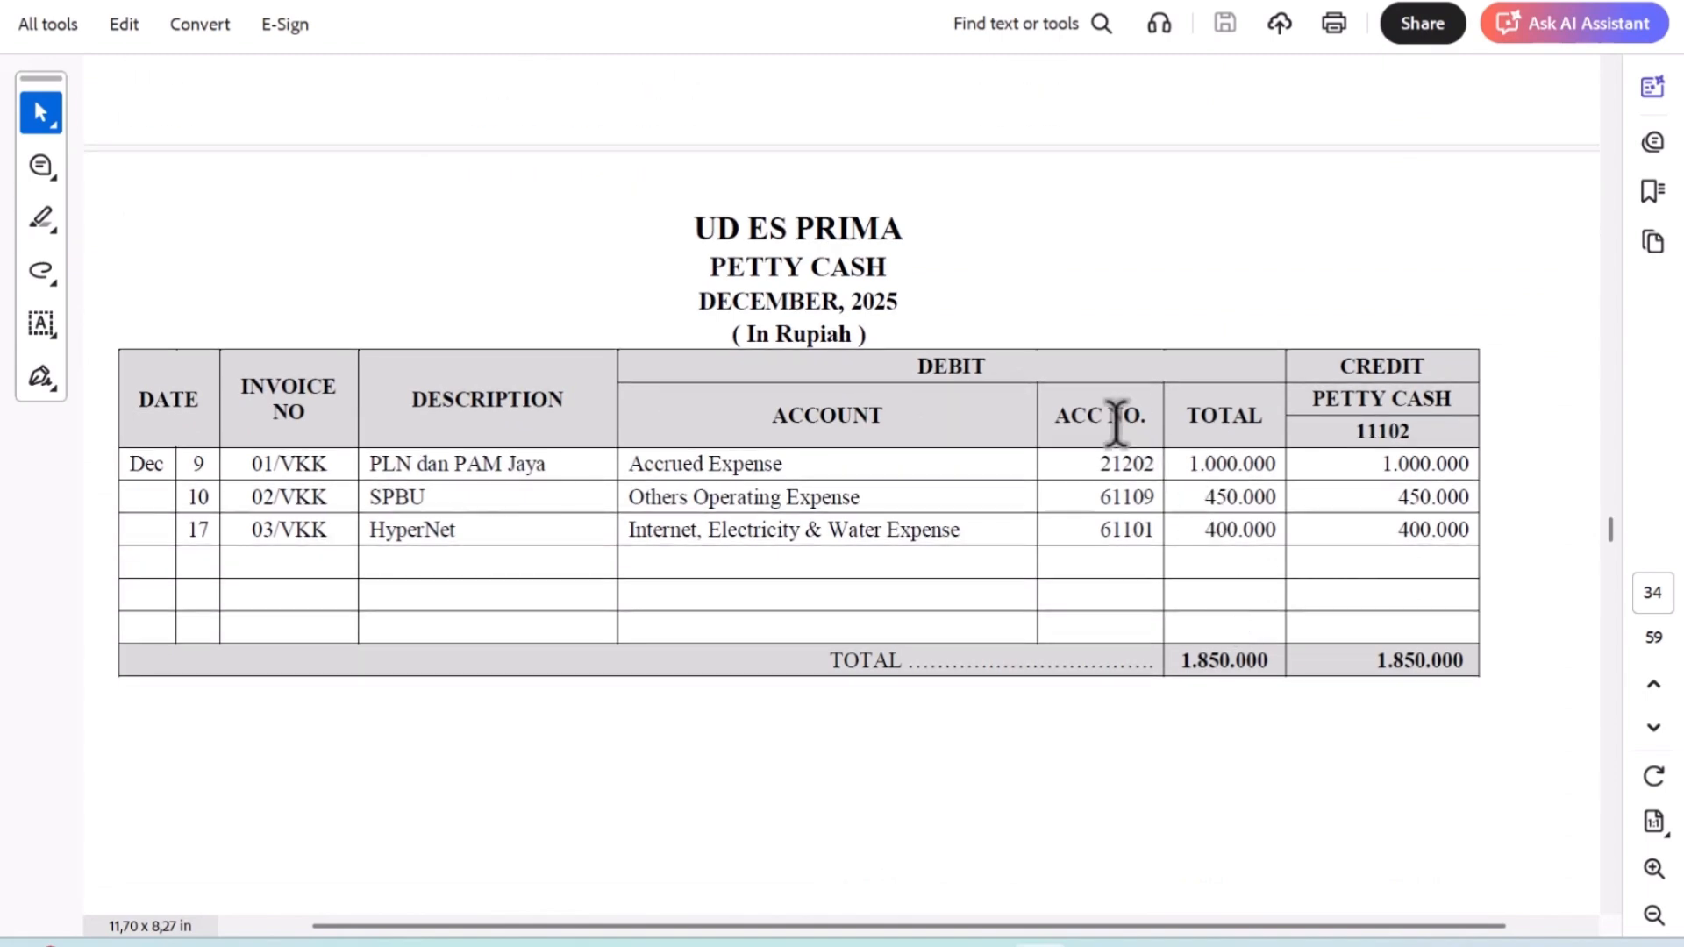
Step: Go back through the PDF journals from petty cash to the purchase journal, checking their totals and account numbers
{"action": "scroll", "coordinate": [1135, 439], "scroll_direction": "up", "scroll_amount": 13}
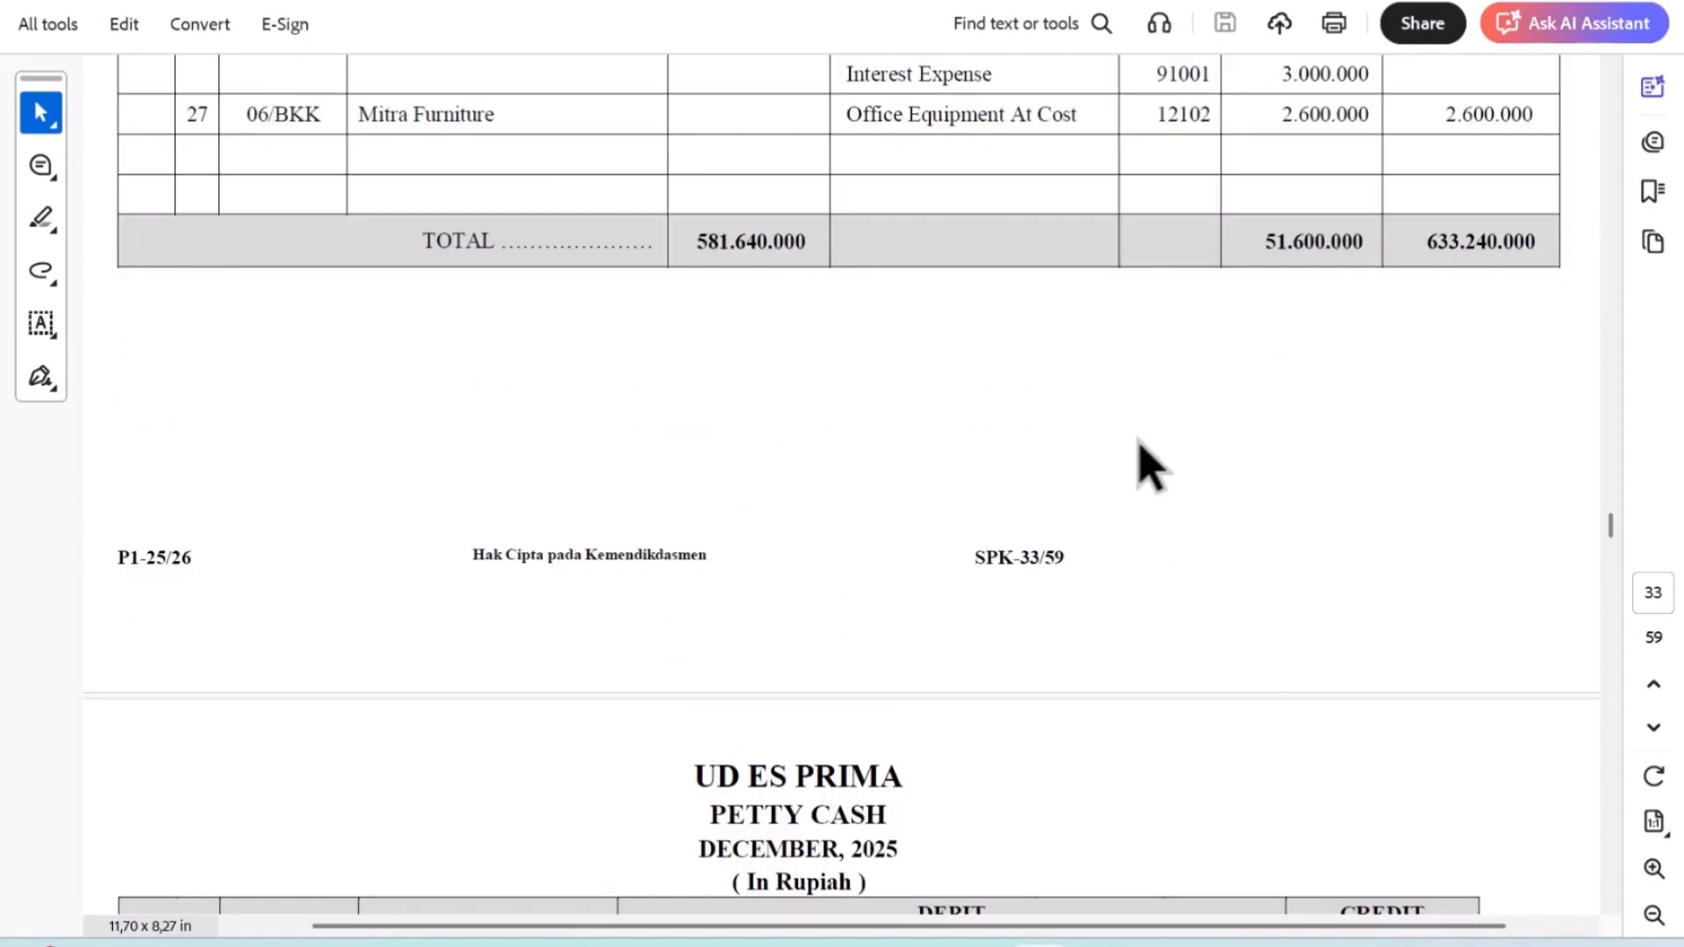
{"action": "scroll", "coordinate": [1138, 443], "scroll_direction": "up", "scroll_amount": 12}
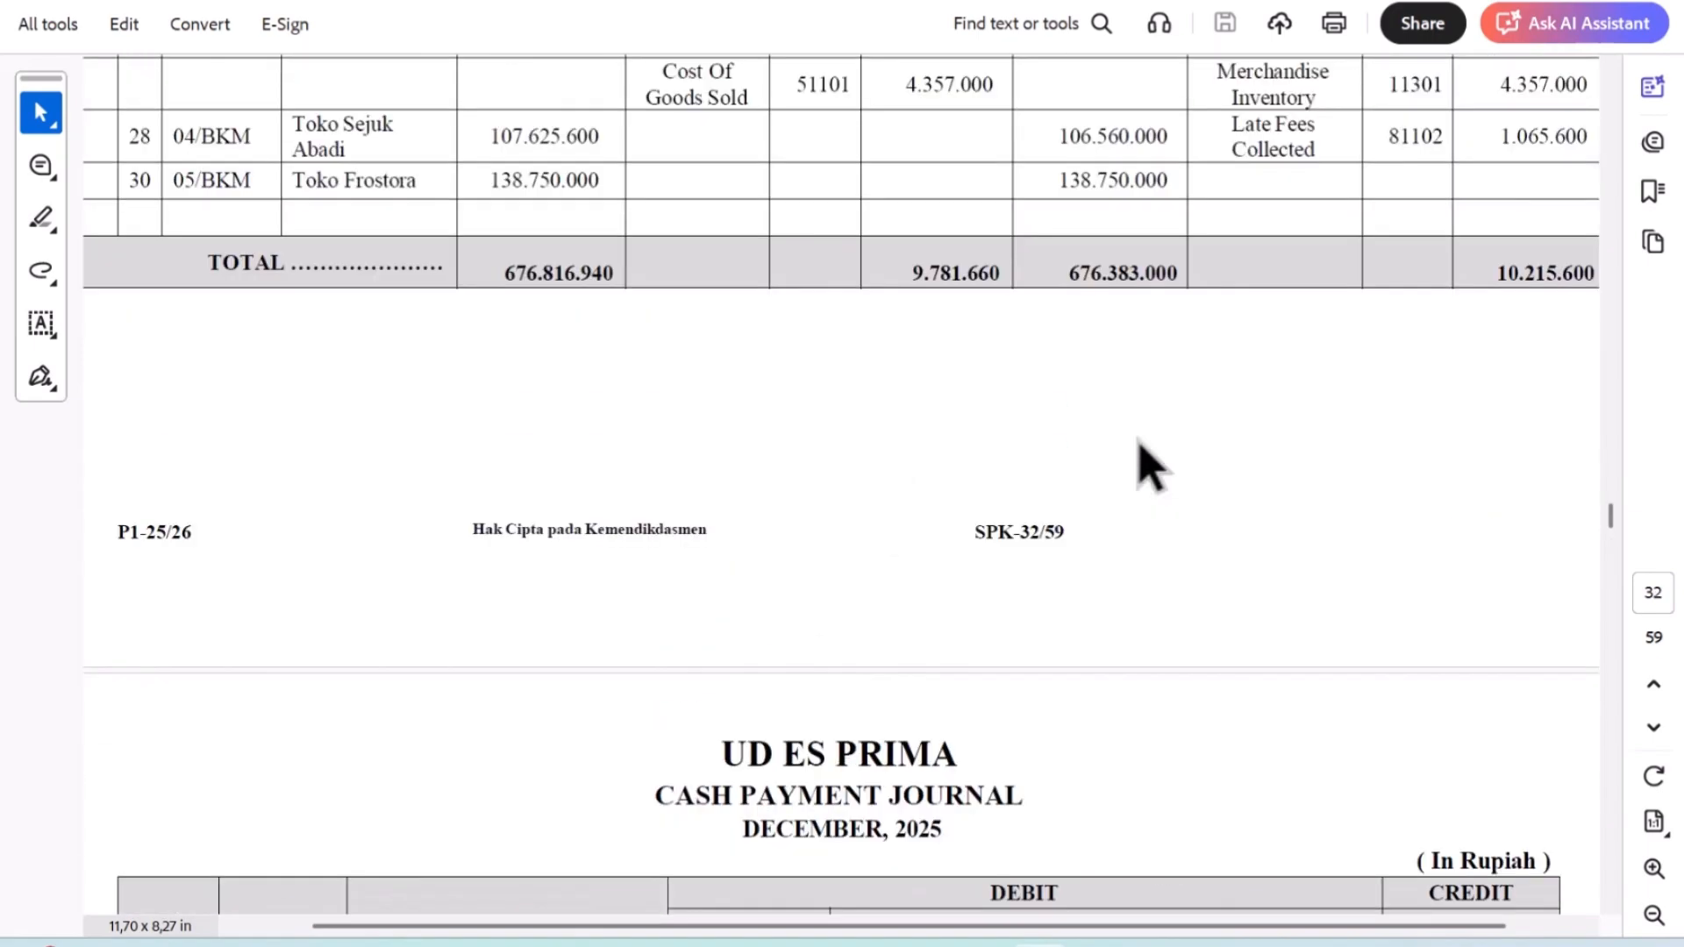
{"action": "scroll", "coordinate": [1139, 464], "scroll_direction": "up", "scroll_amount": 12}
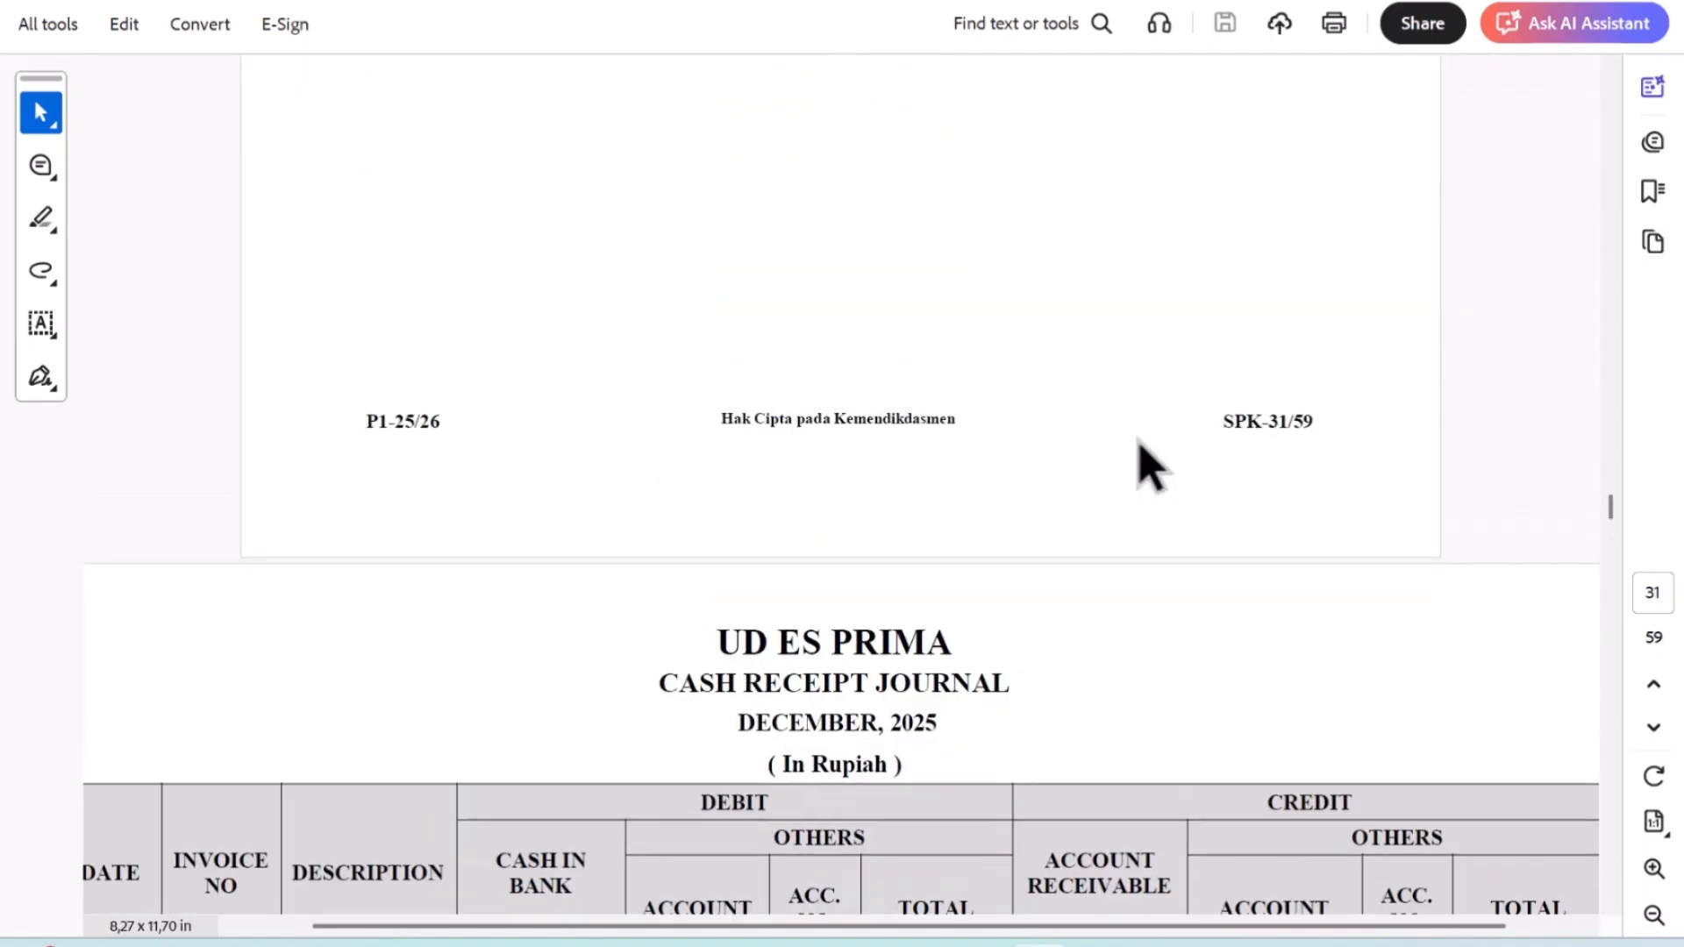
{"action": "scroll", "coordinate": [1150, 465], "scroll_direction": "up", "scroll_amount": 12}
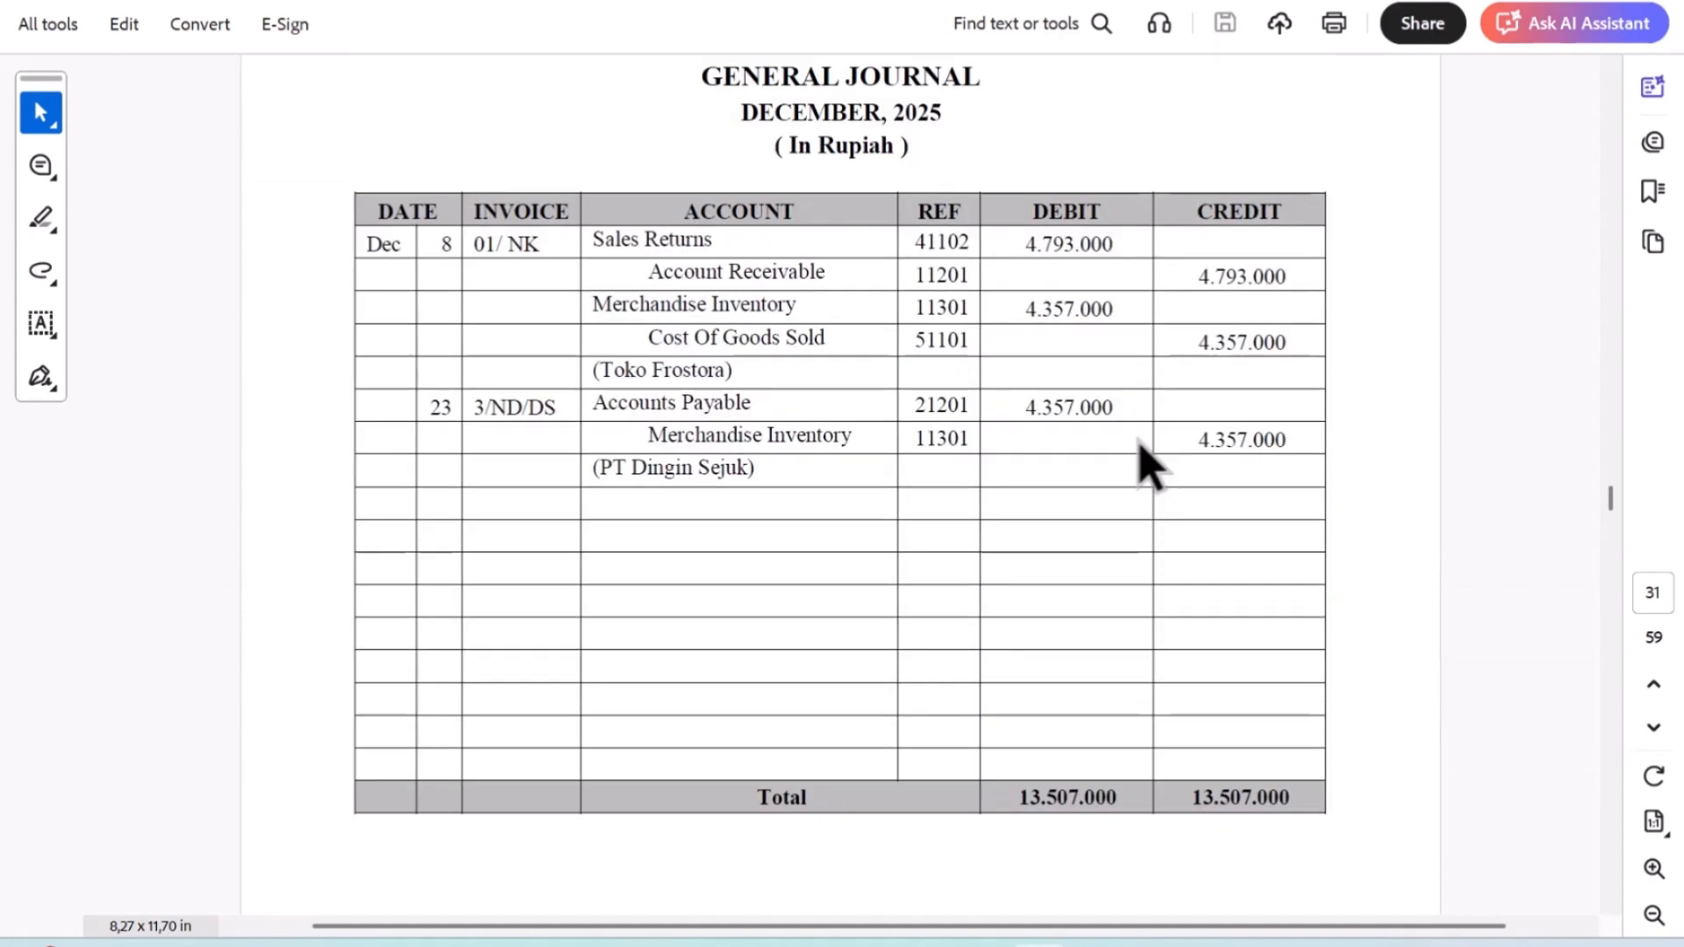
{"action": "scroll", "coordinate": [1140, 444], "scroll_direction": "up", "scroll_amount": 12}
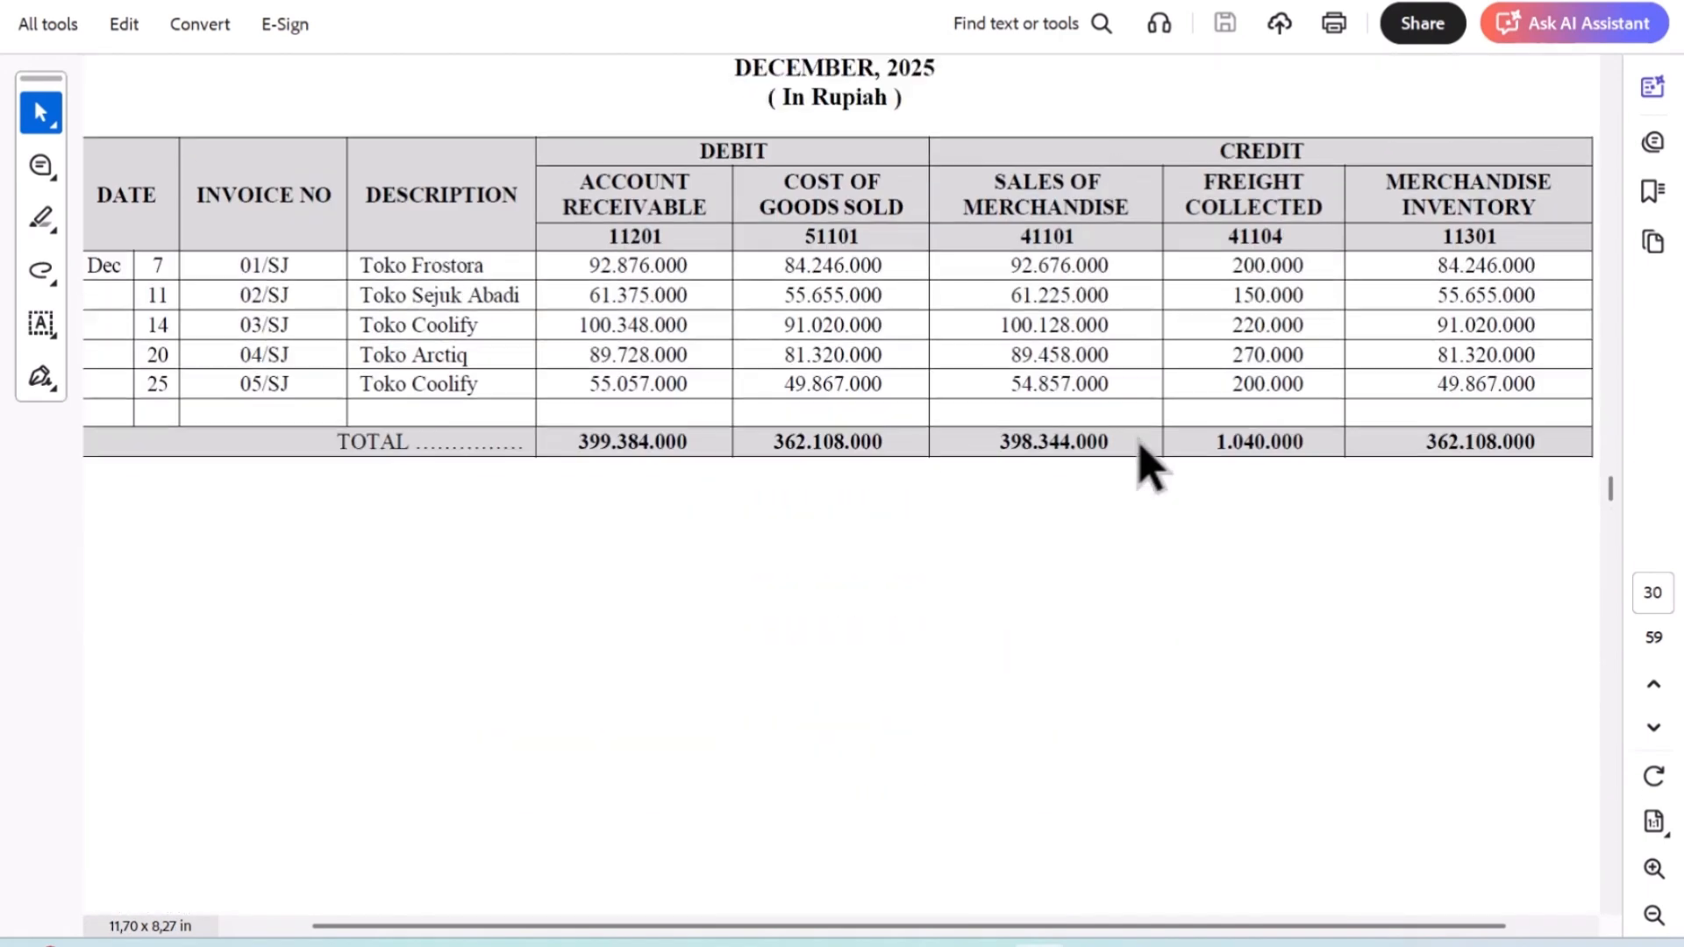
{"action": "scroll", "coordinate": [1139, 464], "scroll_direction": "up", "scroll_amount": 12}
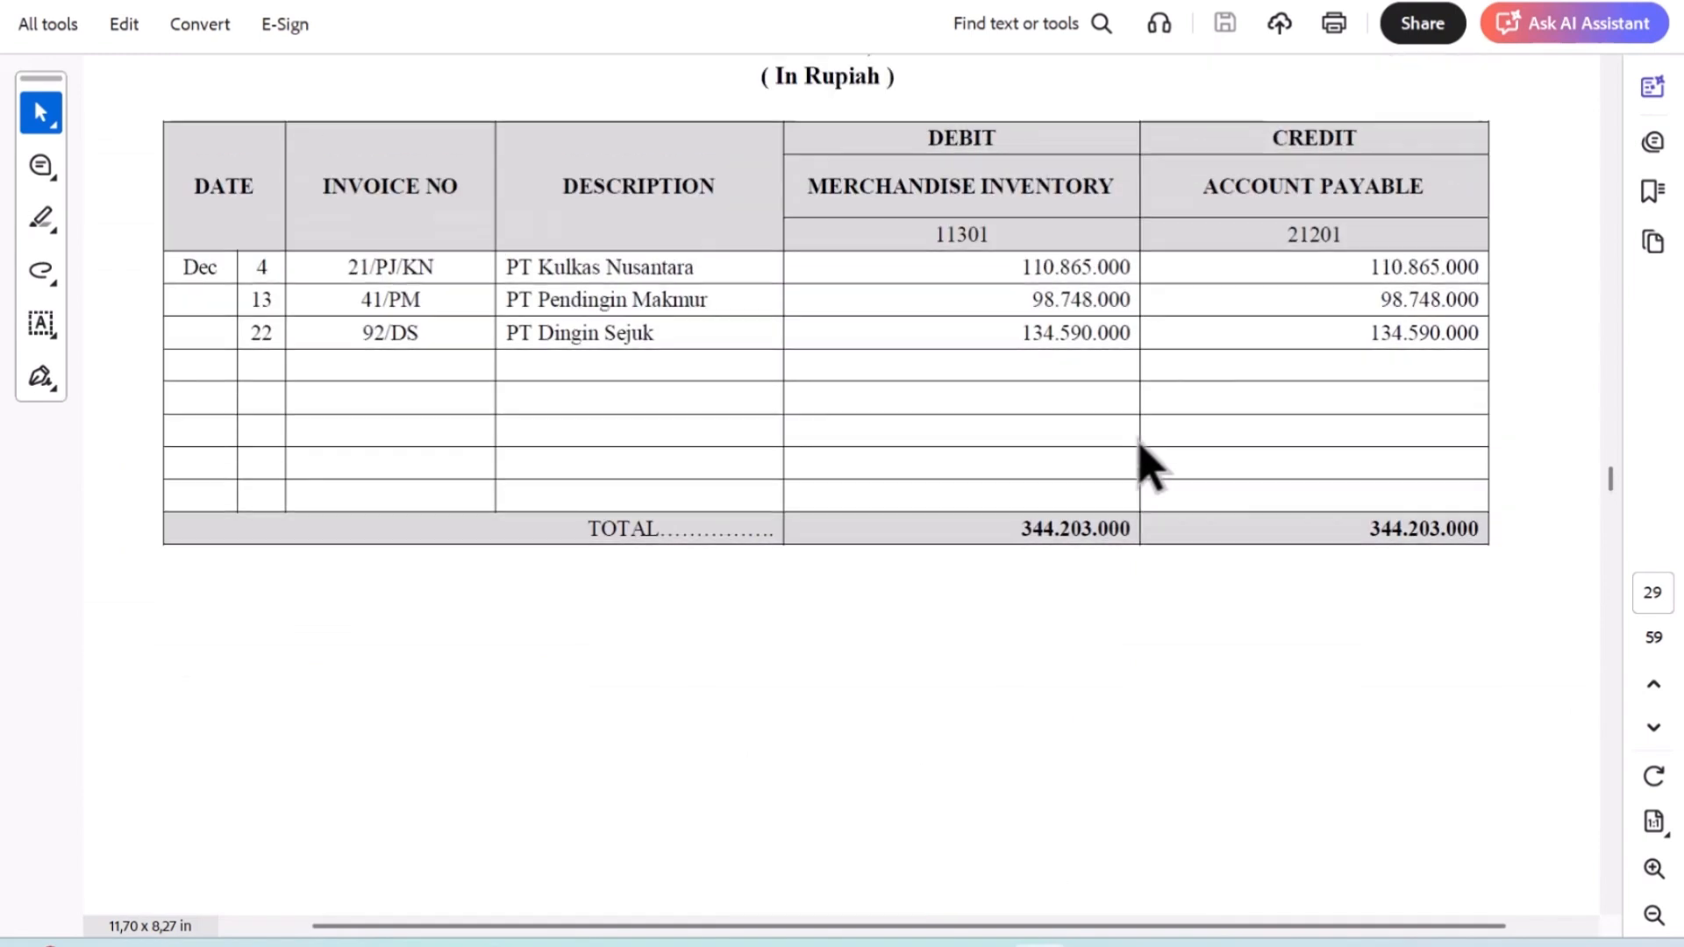
{"action": "scroll", "coordinate": [1150, 465], "scroll_direction": "up", "scroll_amount": 3}
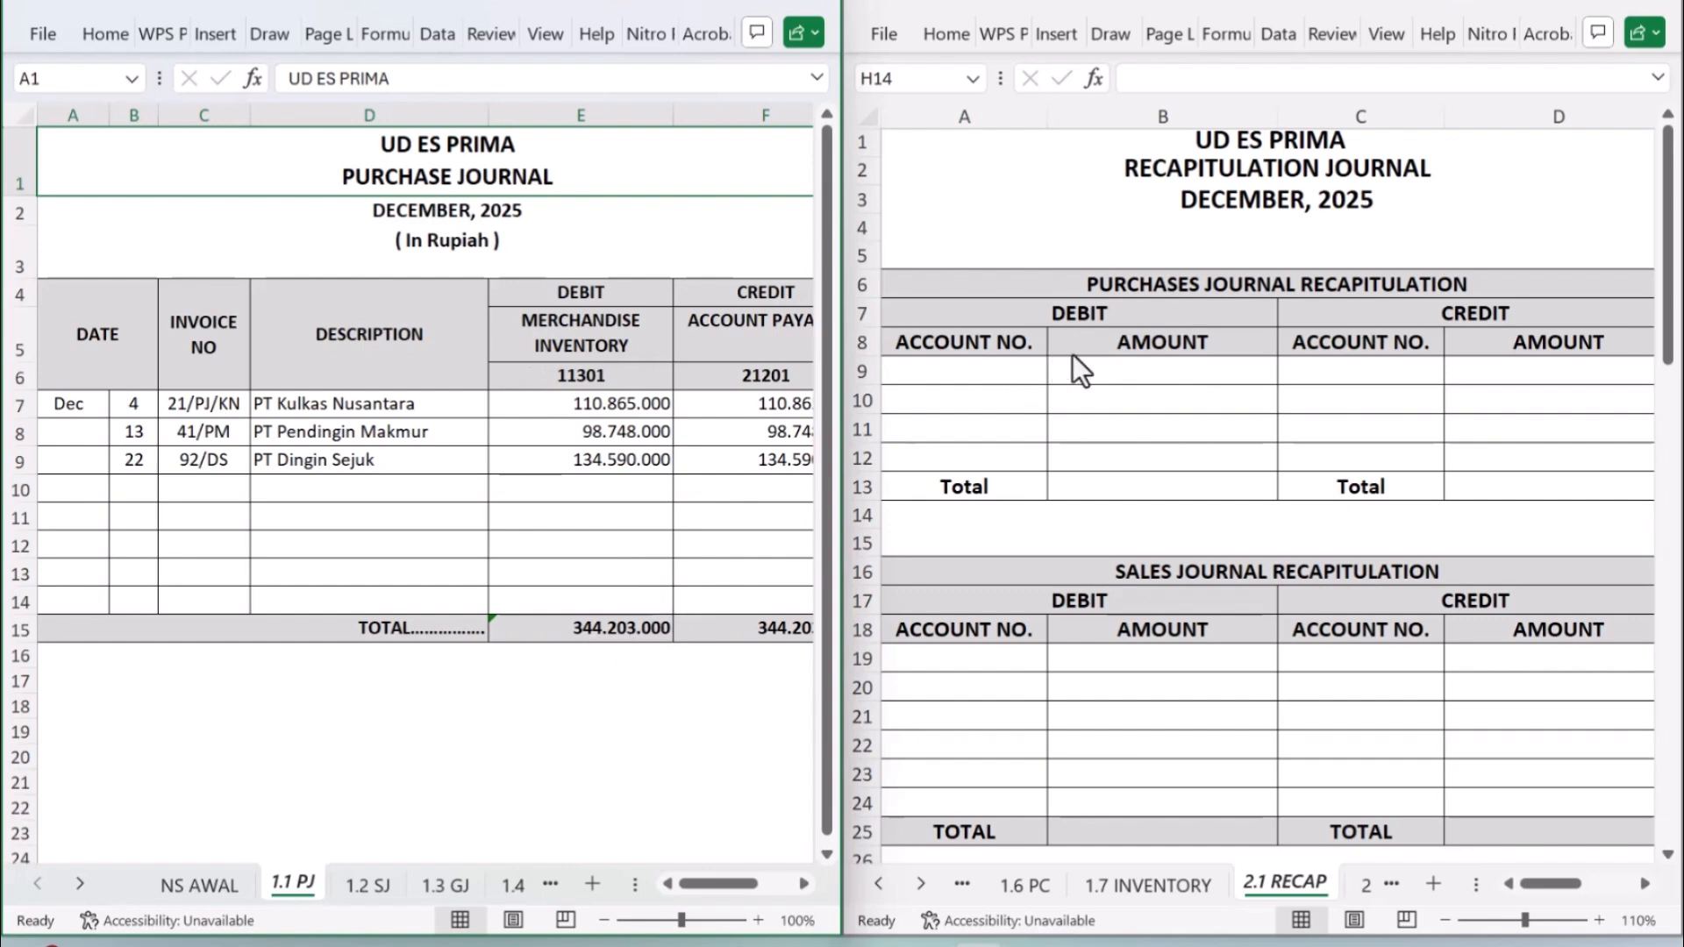
Step: In Excel, link purchases recapitulation cells A9 and B9 to the 1.1 PJ sheet's merchandise inventory account number (E6) and debit total (E15)
{"action": "left_click", "coordinate": [982, 373]}
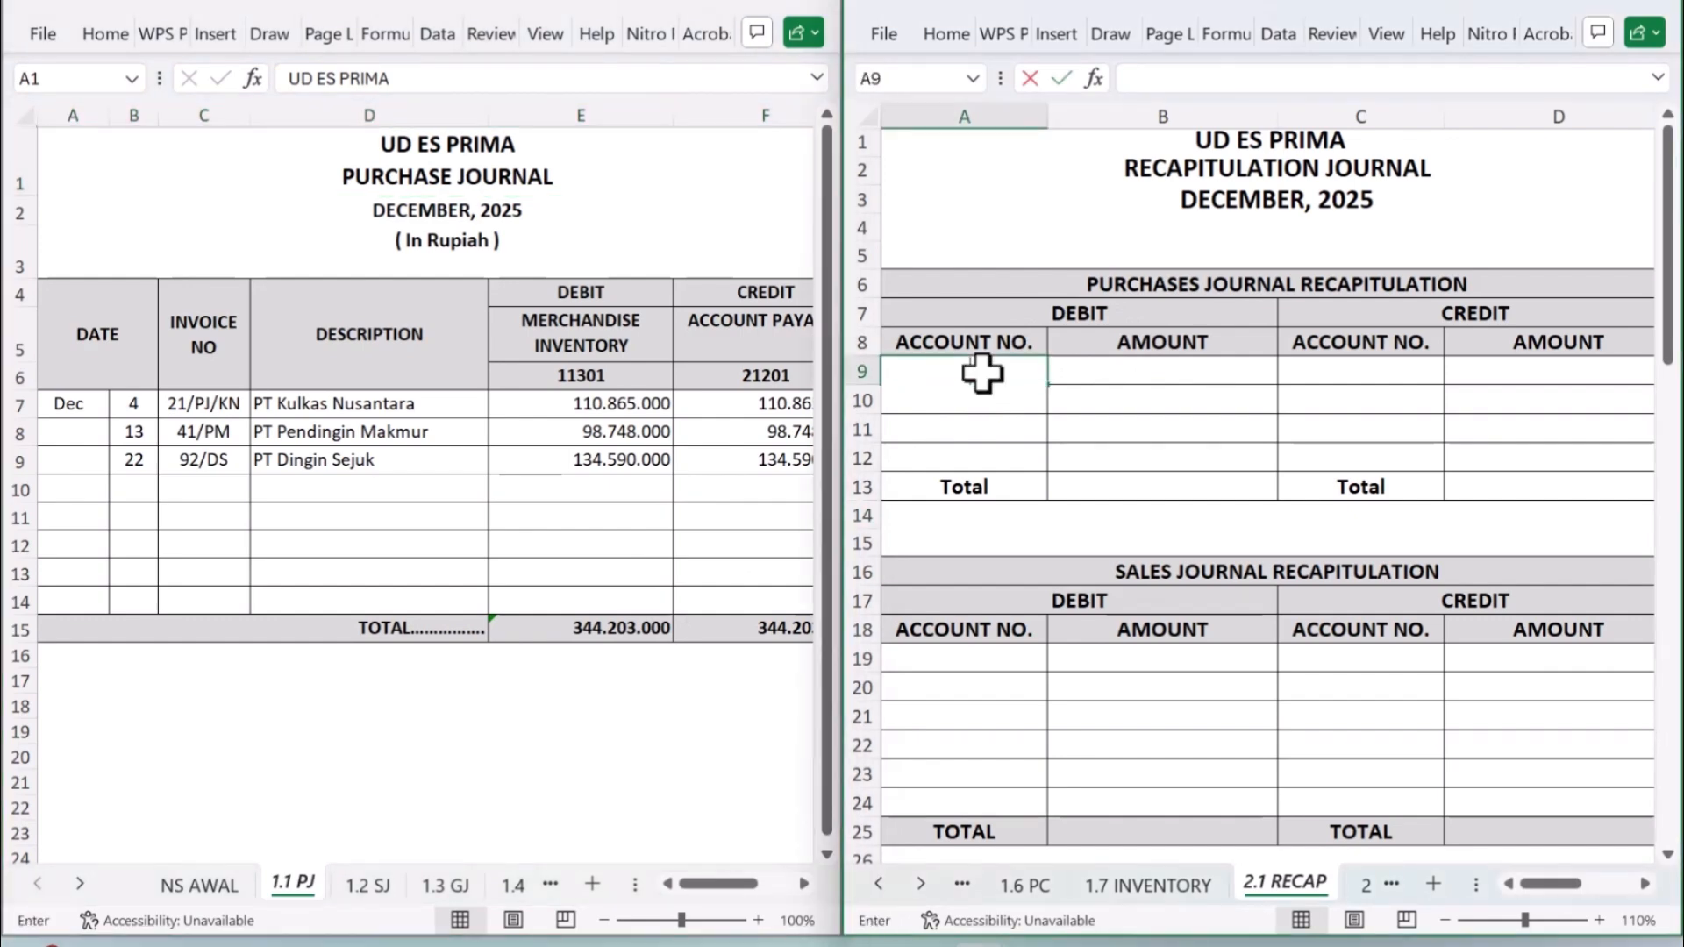
{"action": "type", "text": "="}
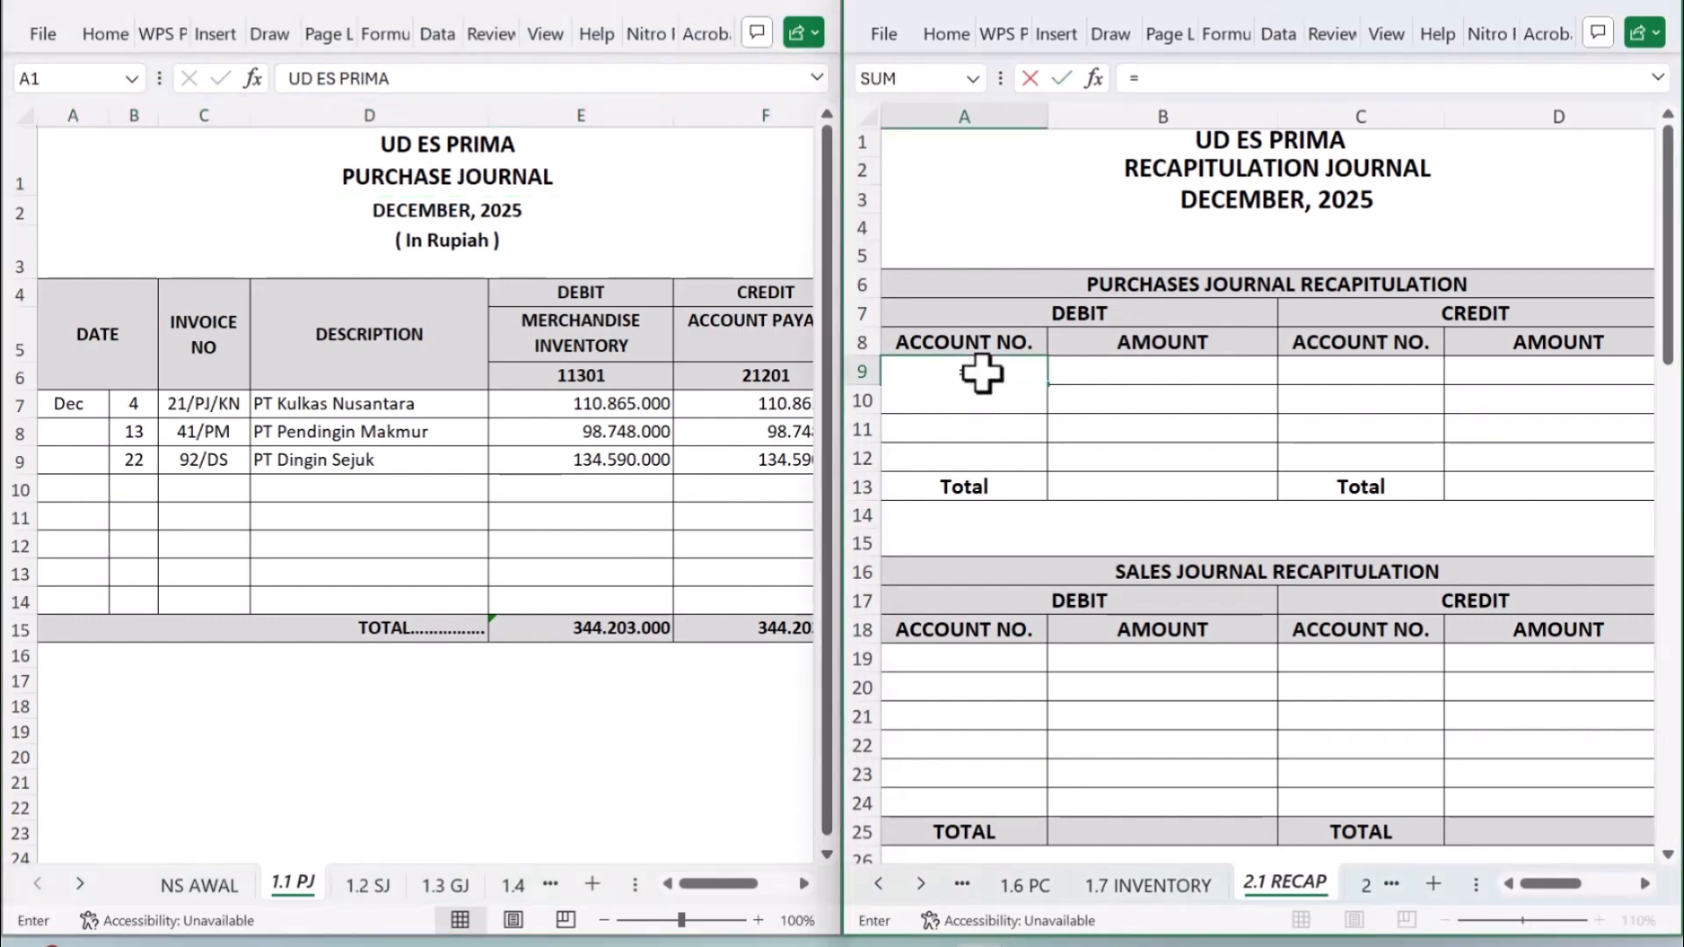
{"action": "left_click", "coordinate": [587, 372]}
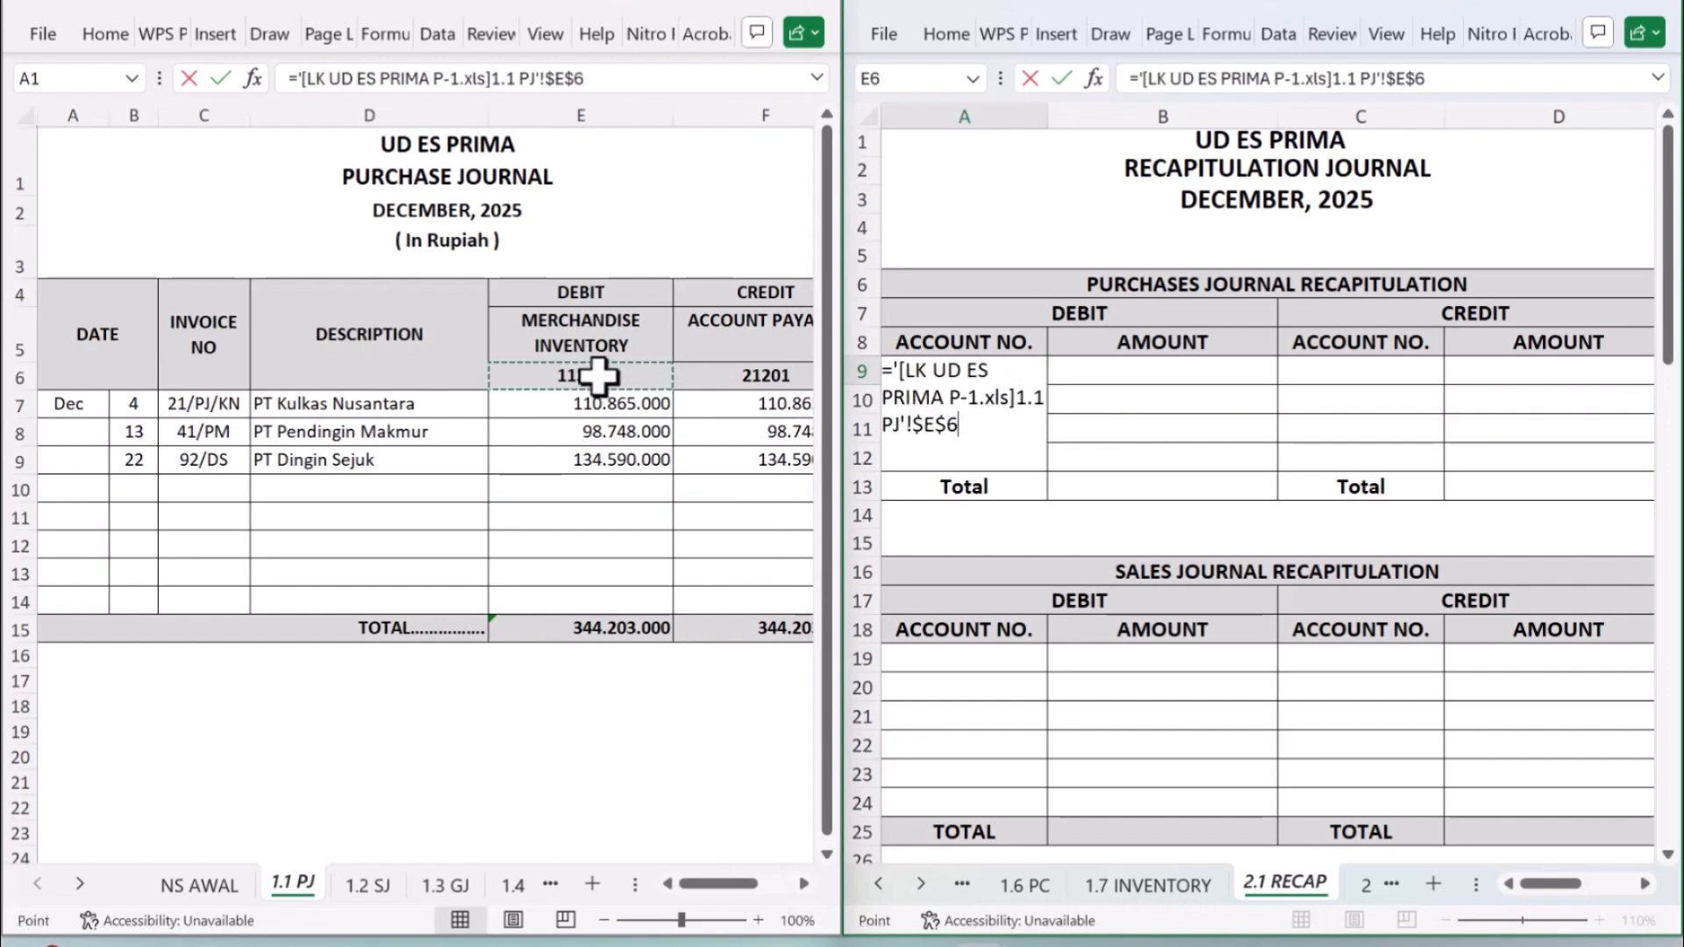
{"action": "key", "text": "Return"}
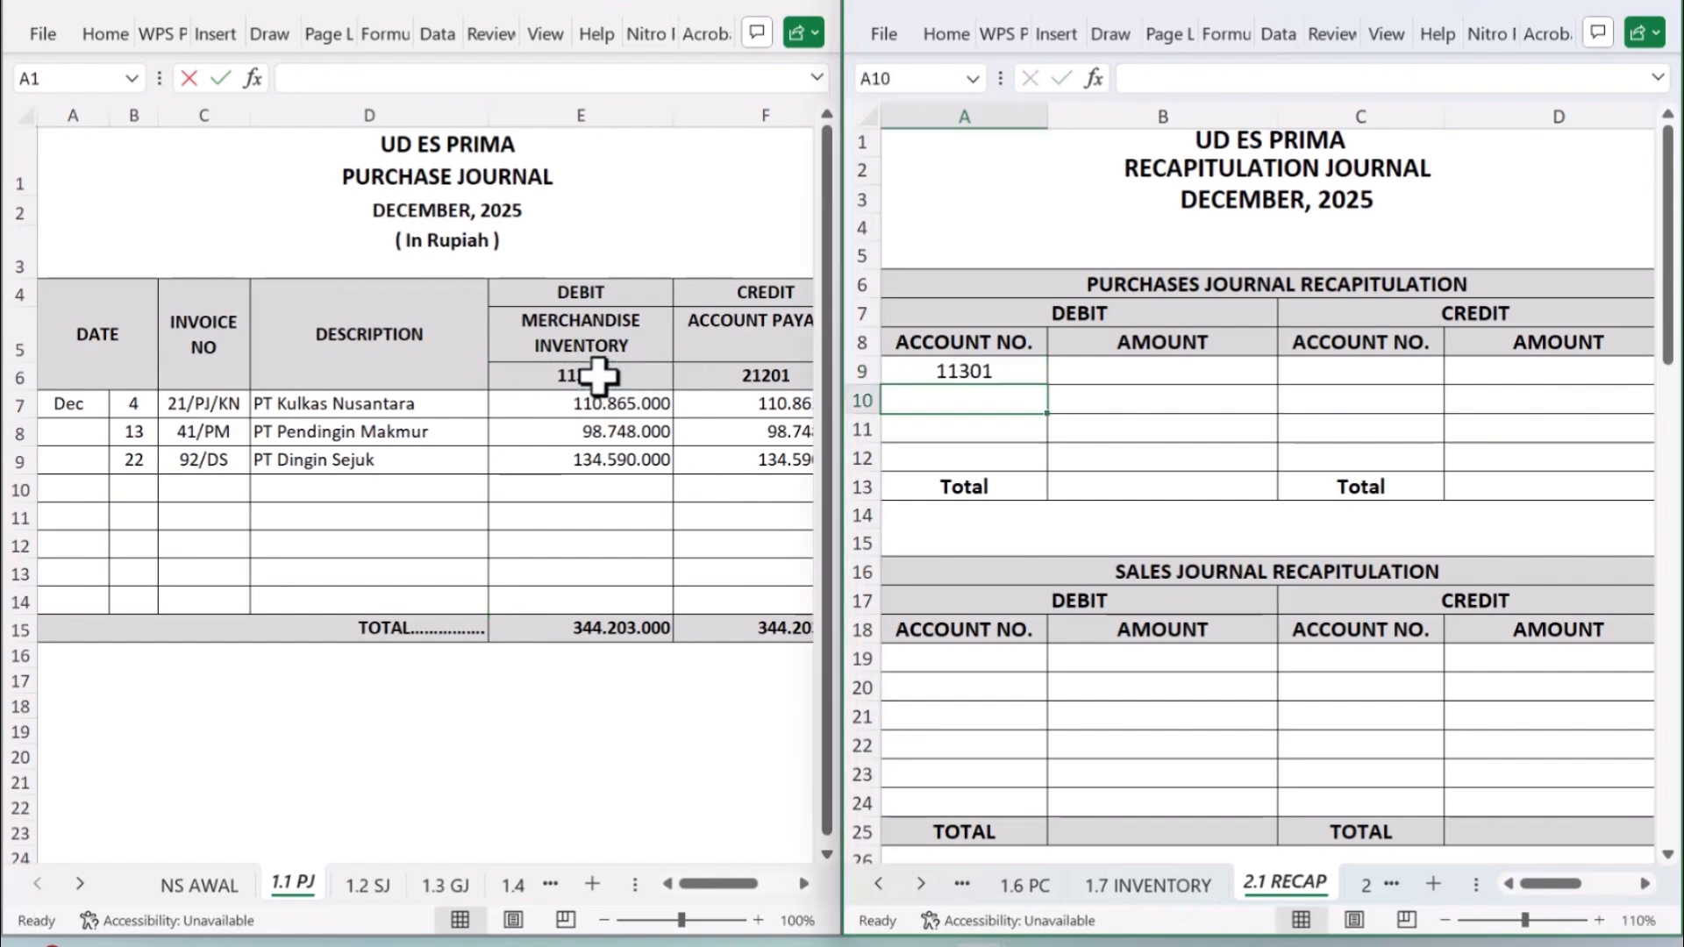
{"action": "left_click", "coordinate": [1103, 366]}
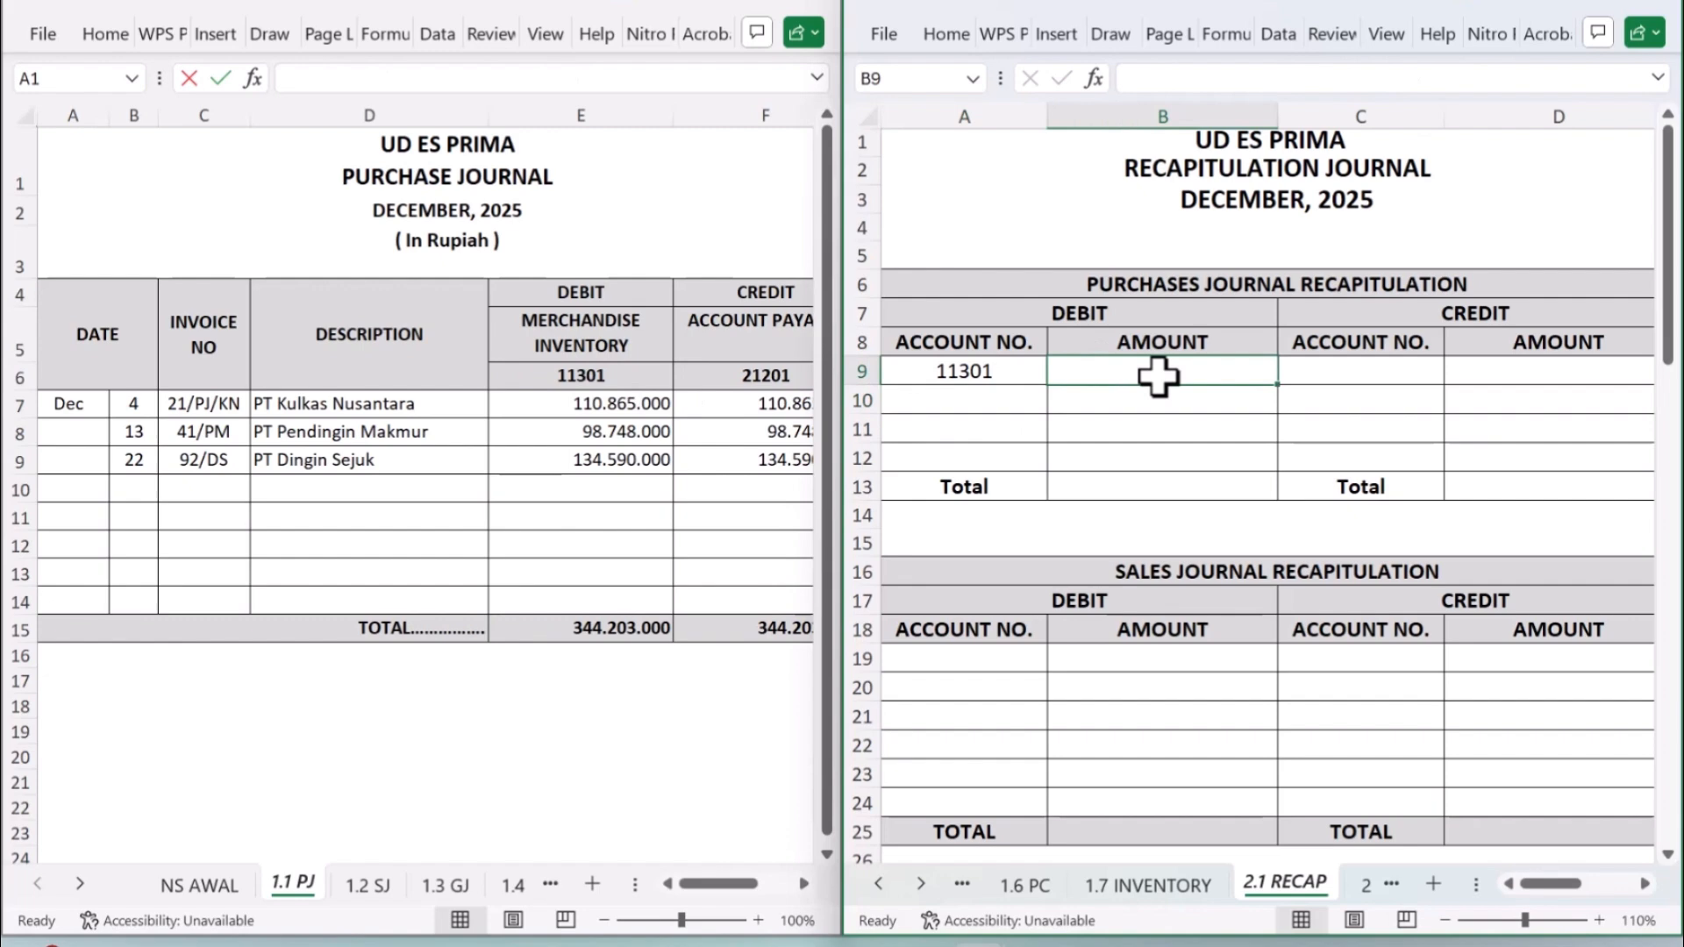
{"action": "type", "text": "="}
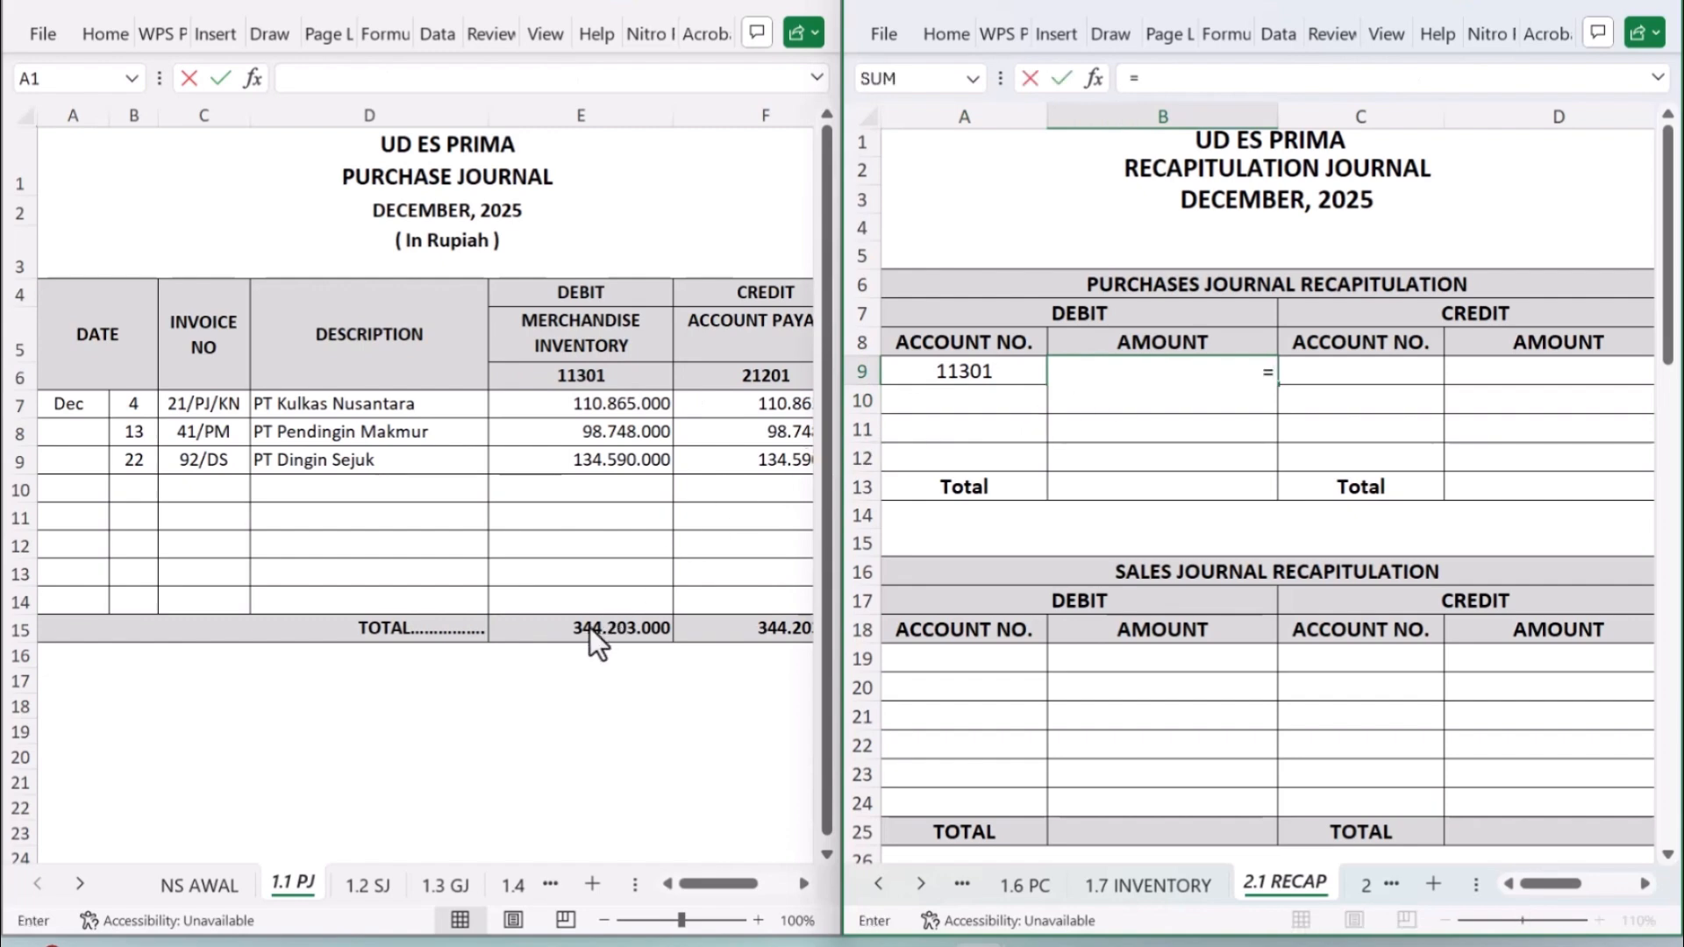
{"action": "left_click", "coordinate": [590, 628]}
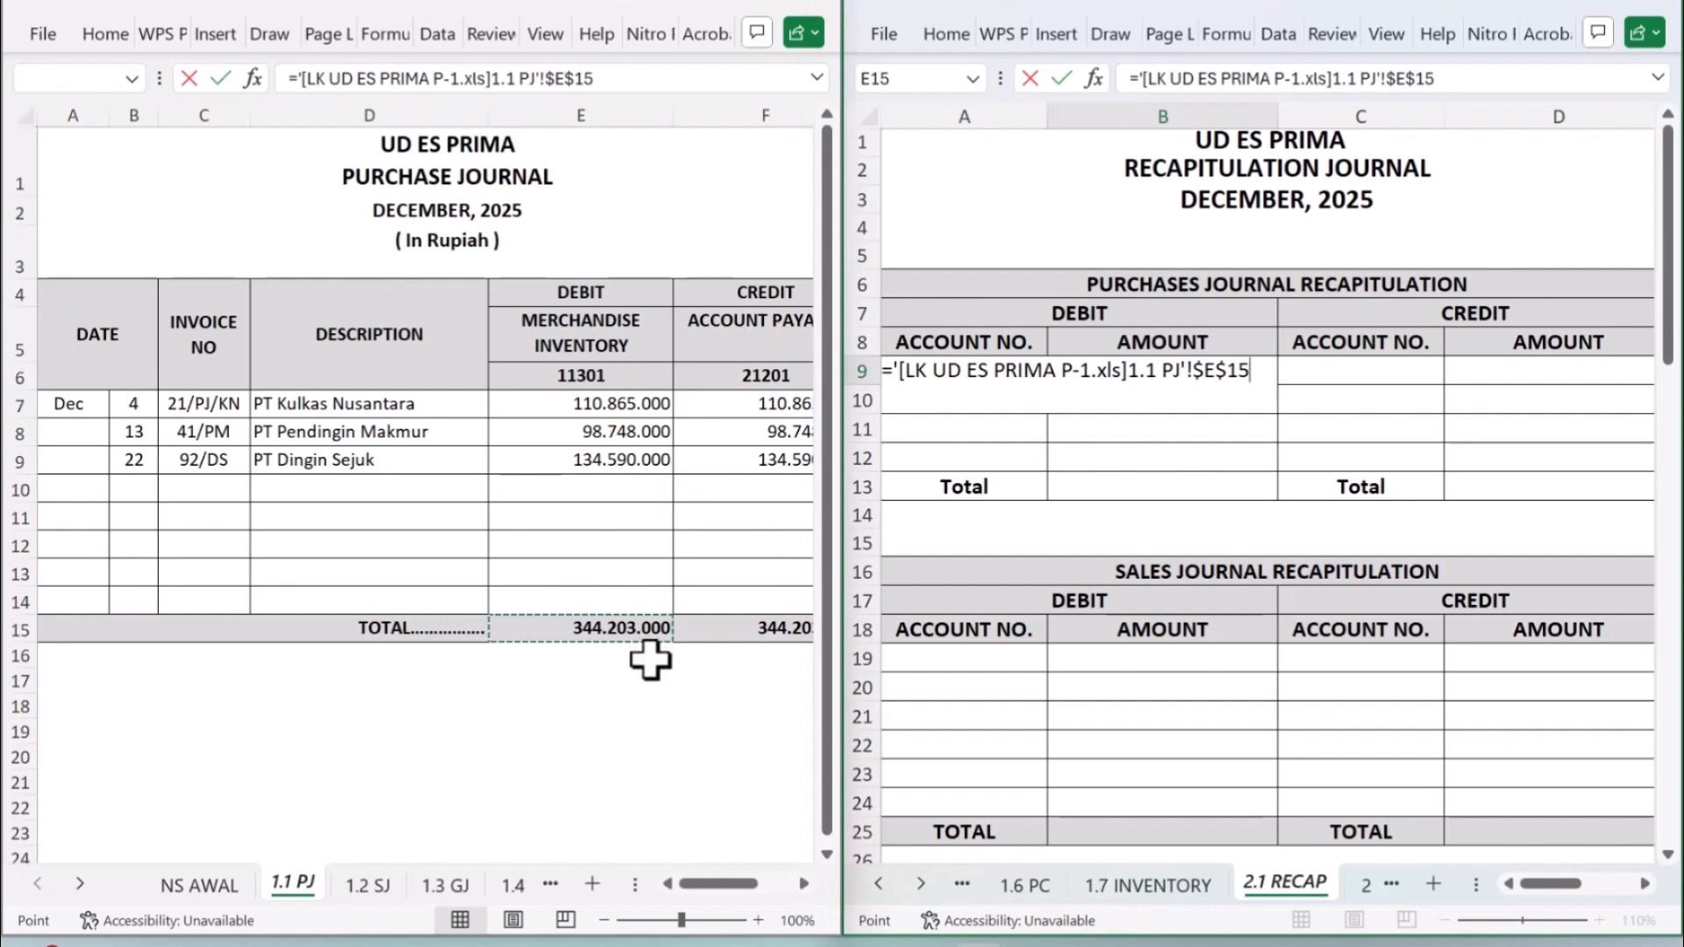
{"action": "key", "text": "Return"}
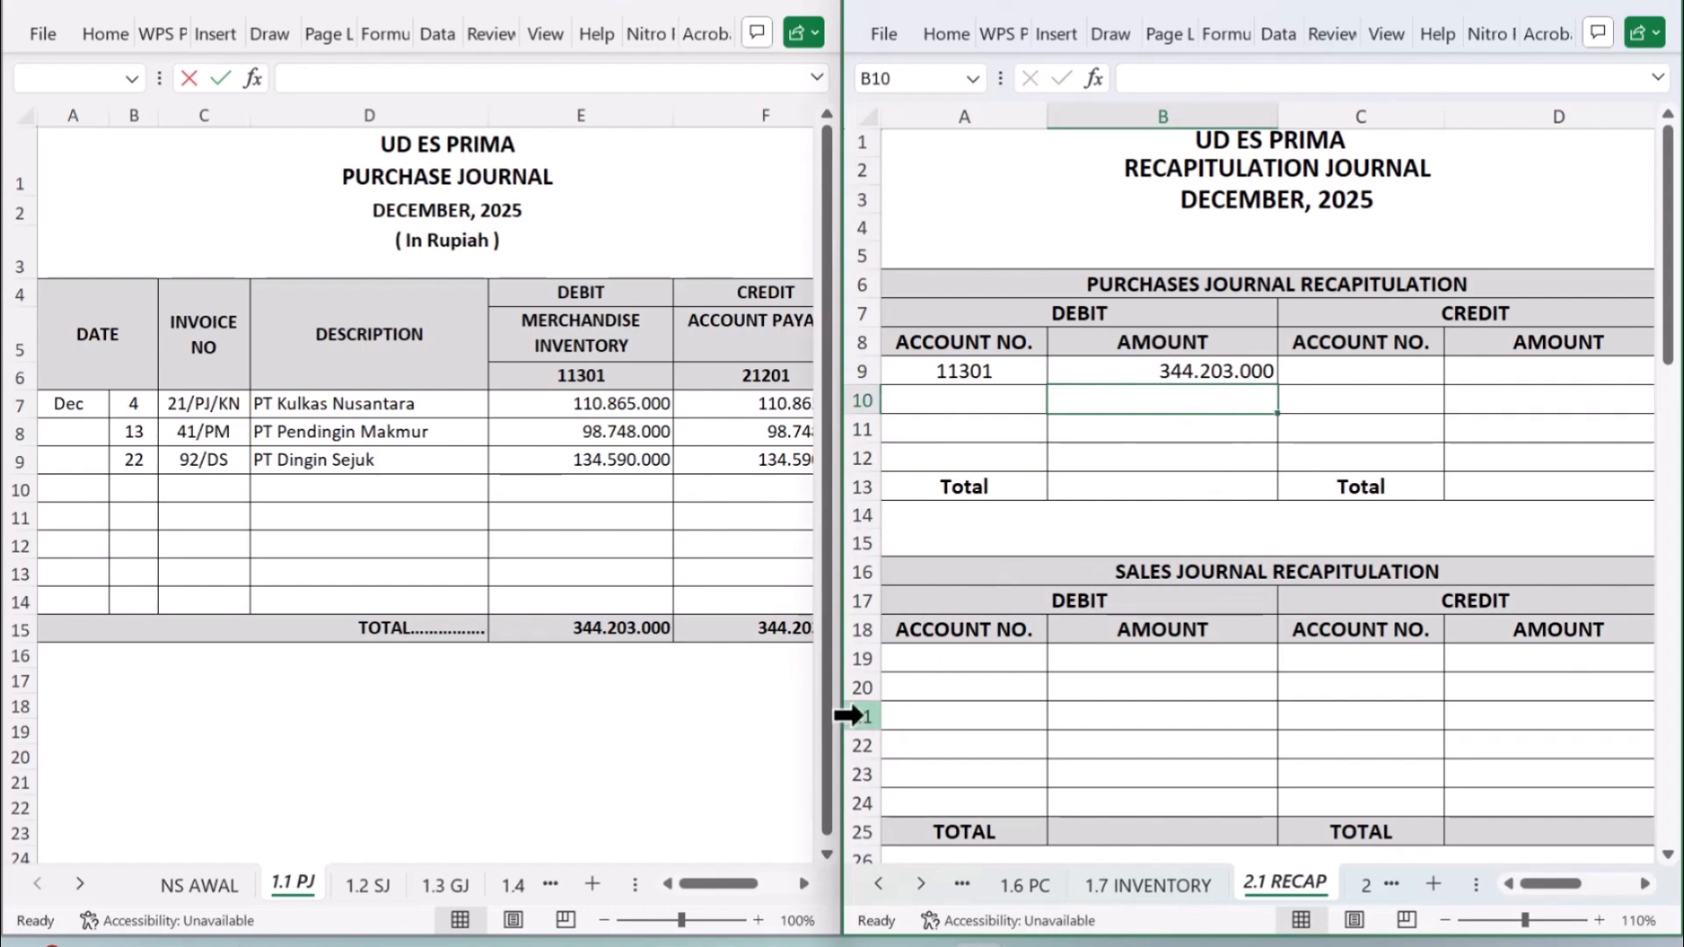
Step: Link purchases recapitulation cell C9 to the account payable number in F6 of the 1.1 PJ sheet
{"action": "left_click", "coordinate": [802, 888]}
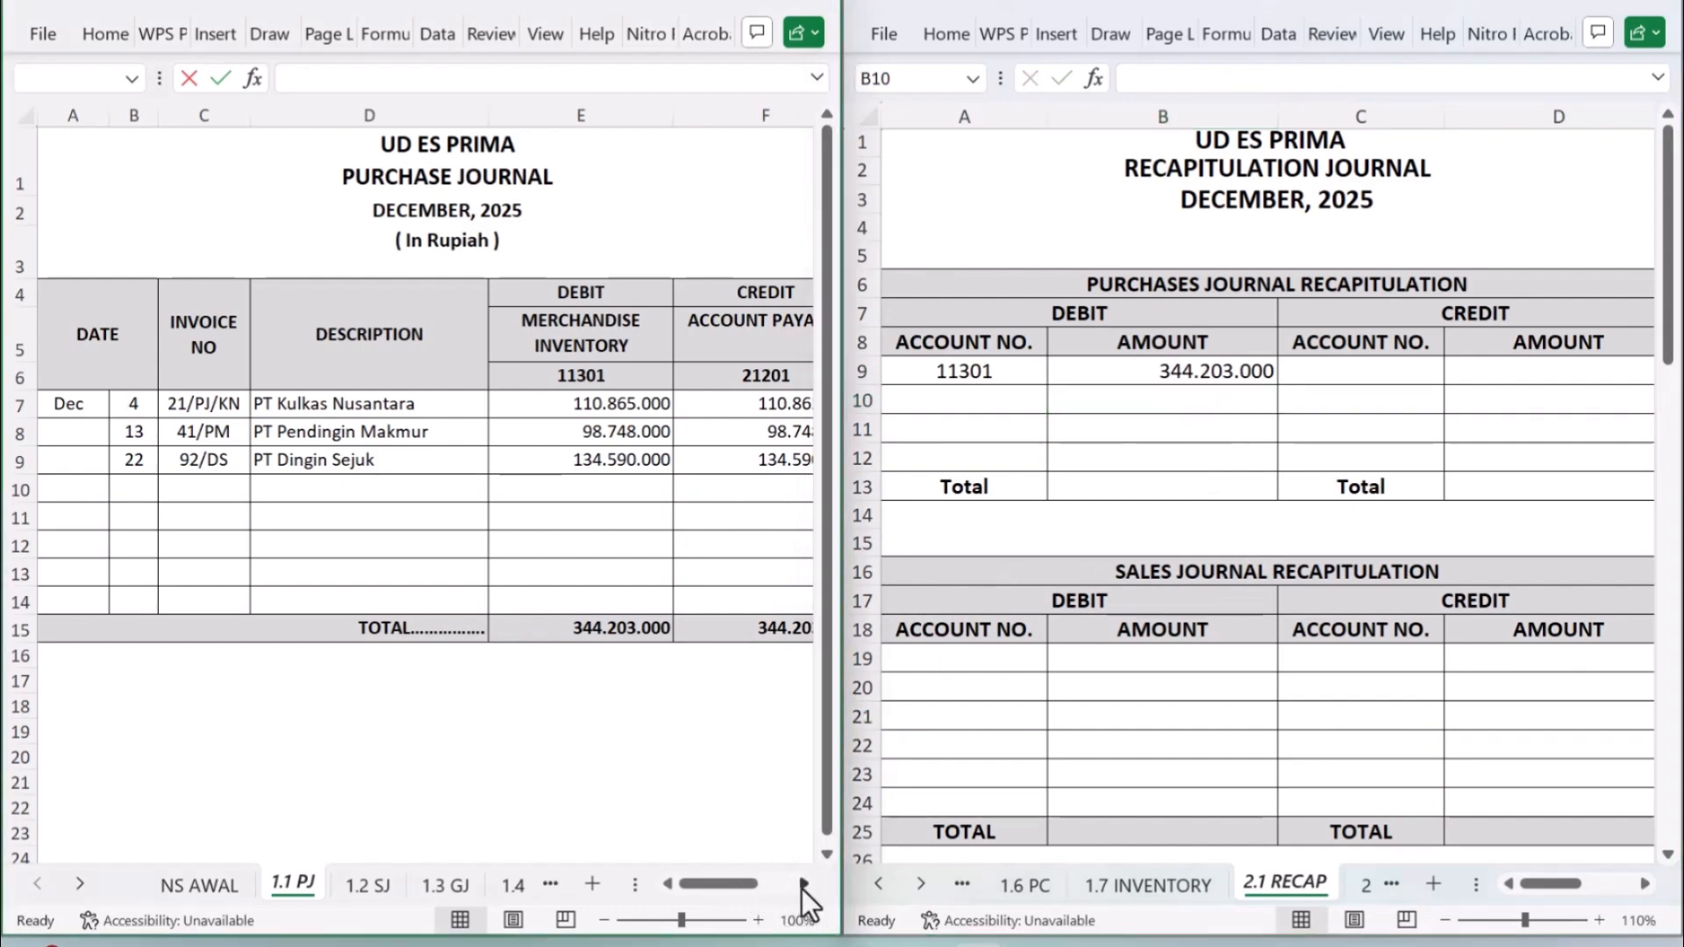
{"action": "left_click", "coordinate": [802, 888]}
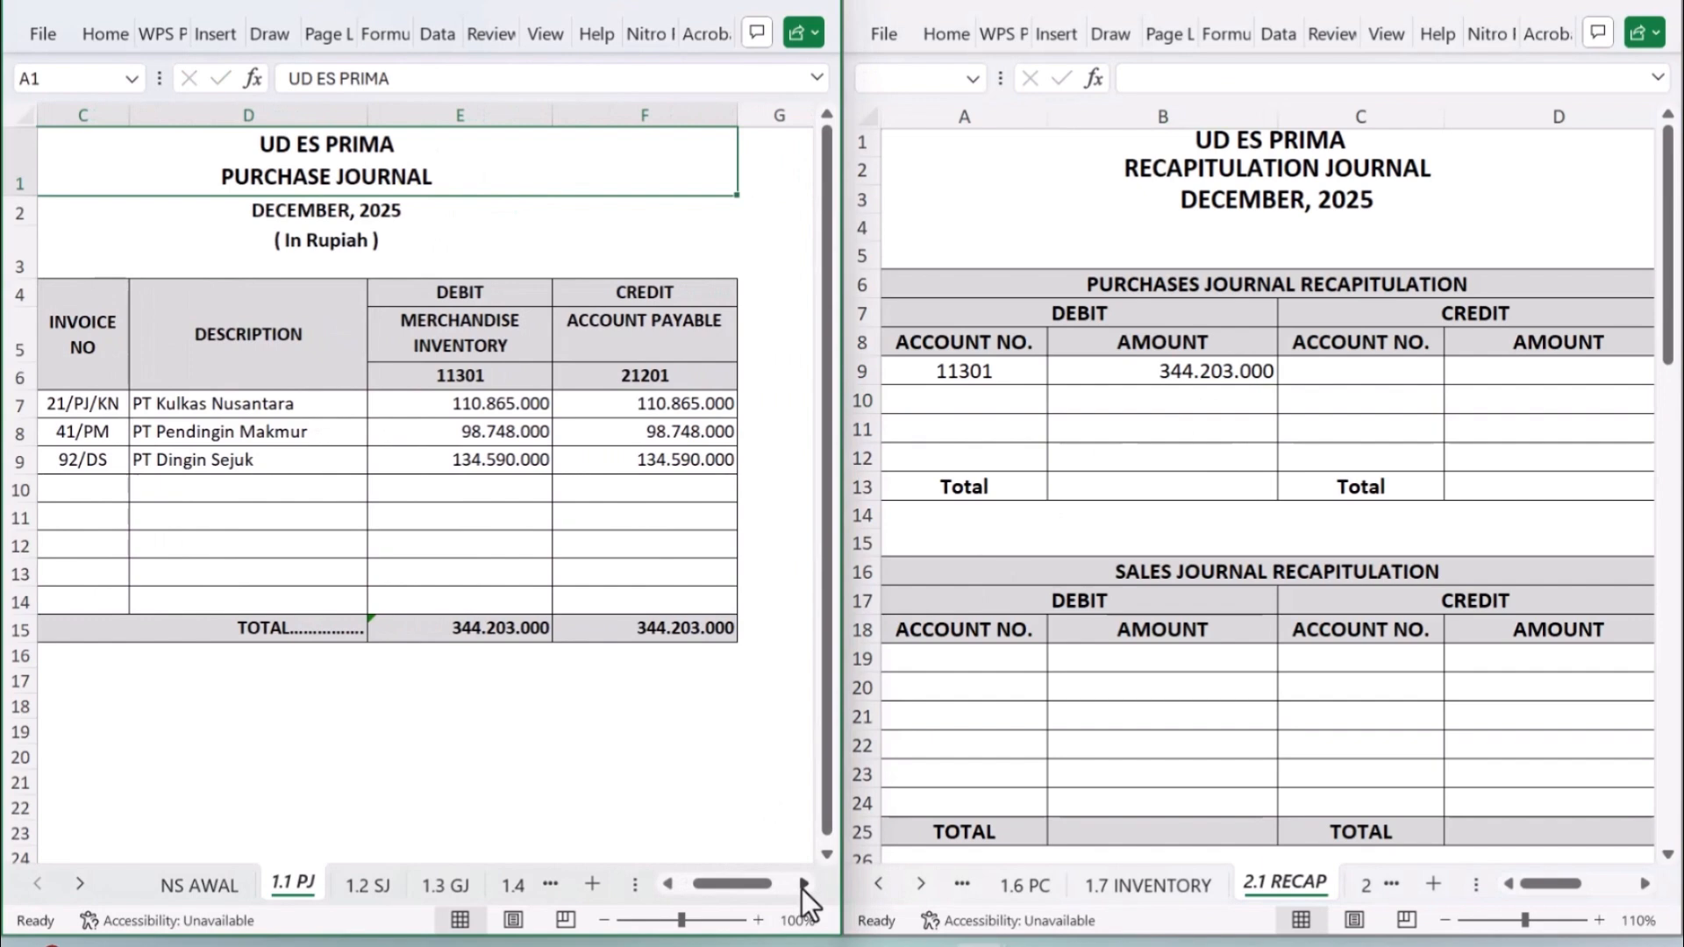
{"action": "left_click", "coordinate": [1395, 360]}
{"action": "left_click", "coordinate": [1395, 361]}
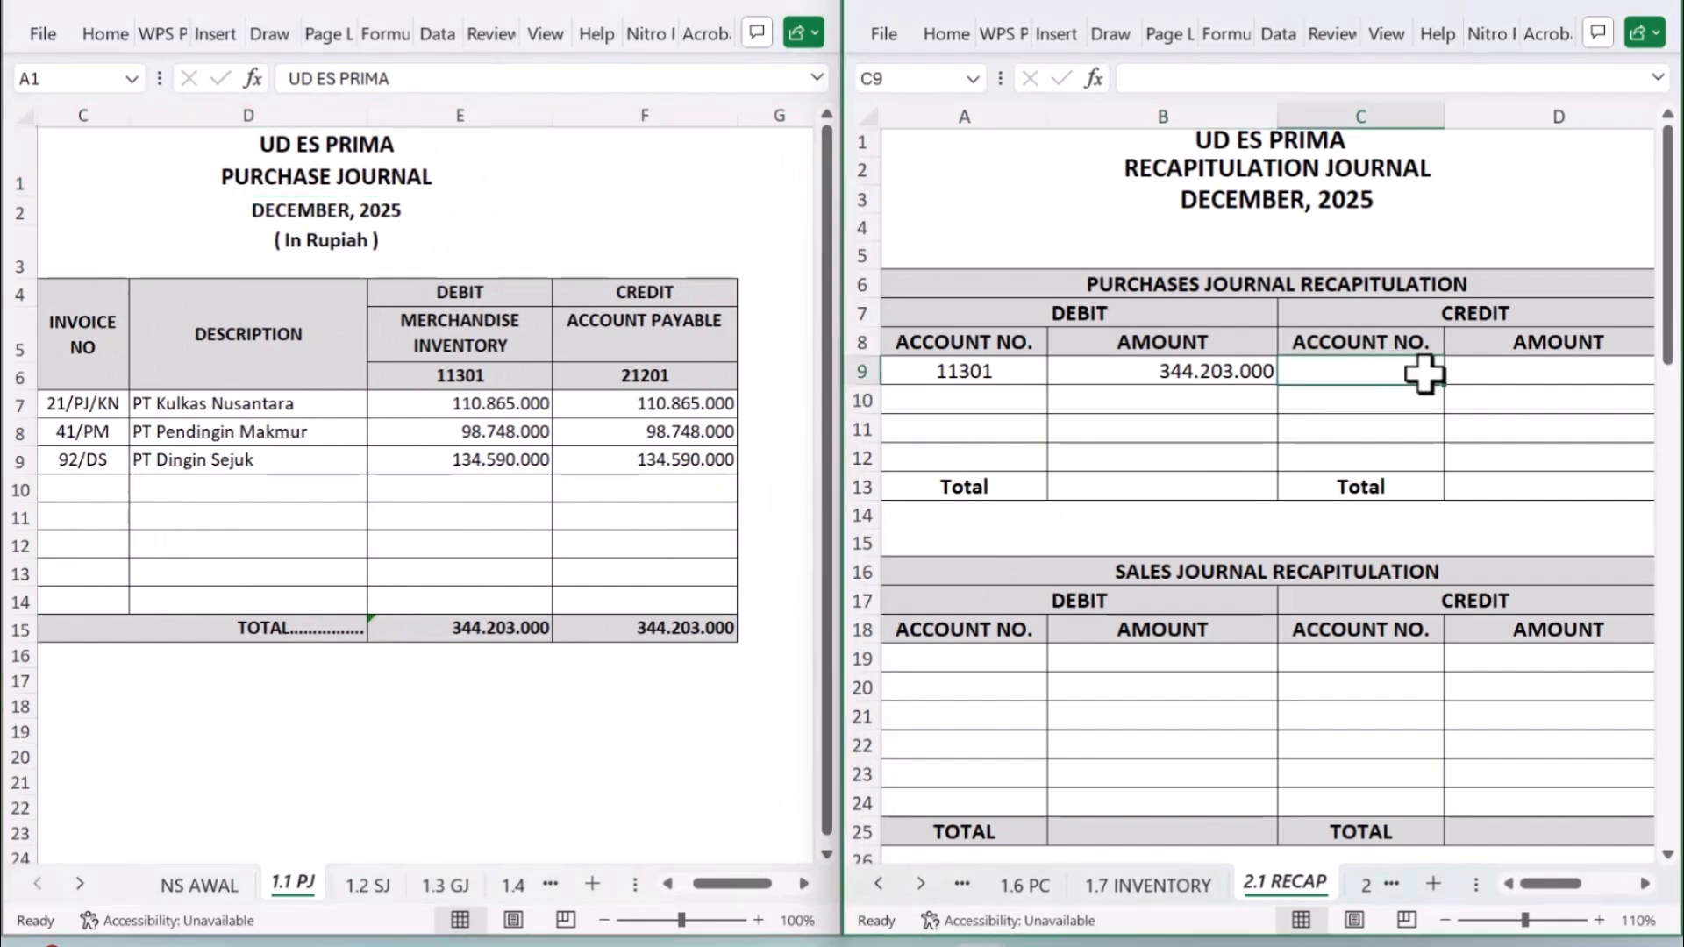
{"action": "type", "text": "="}
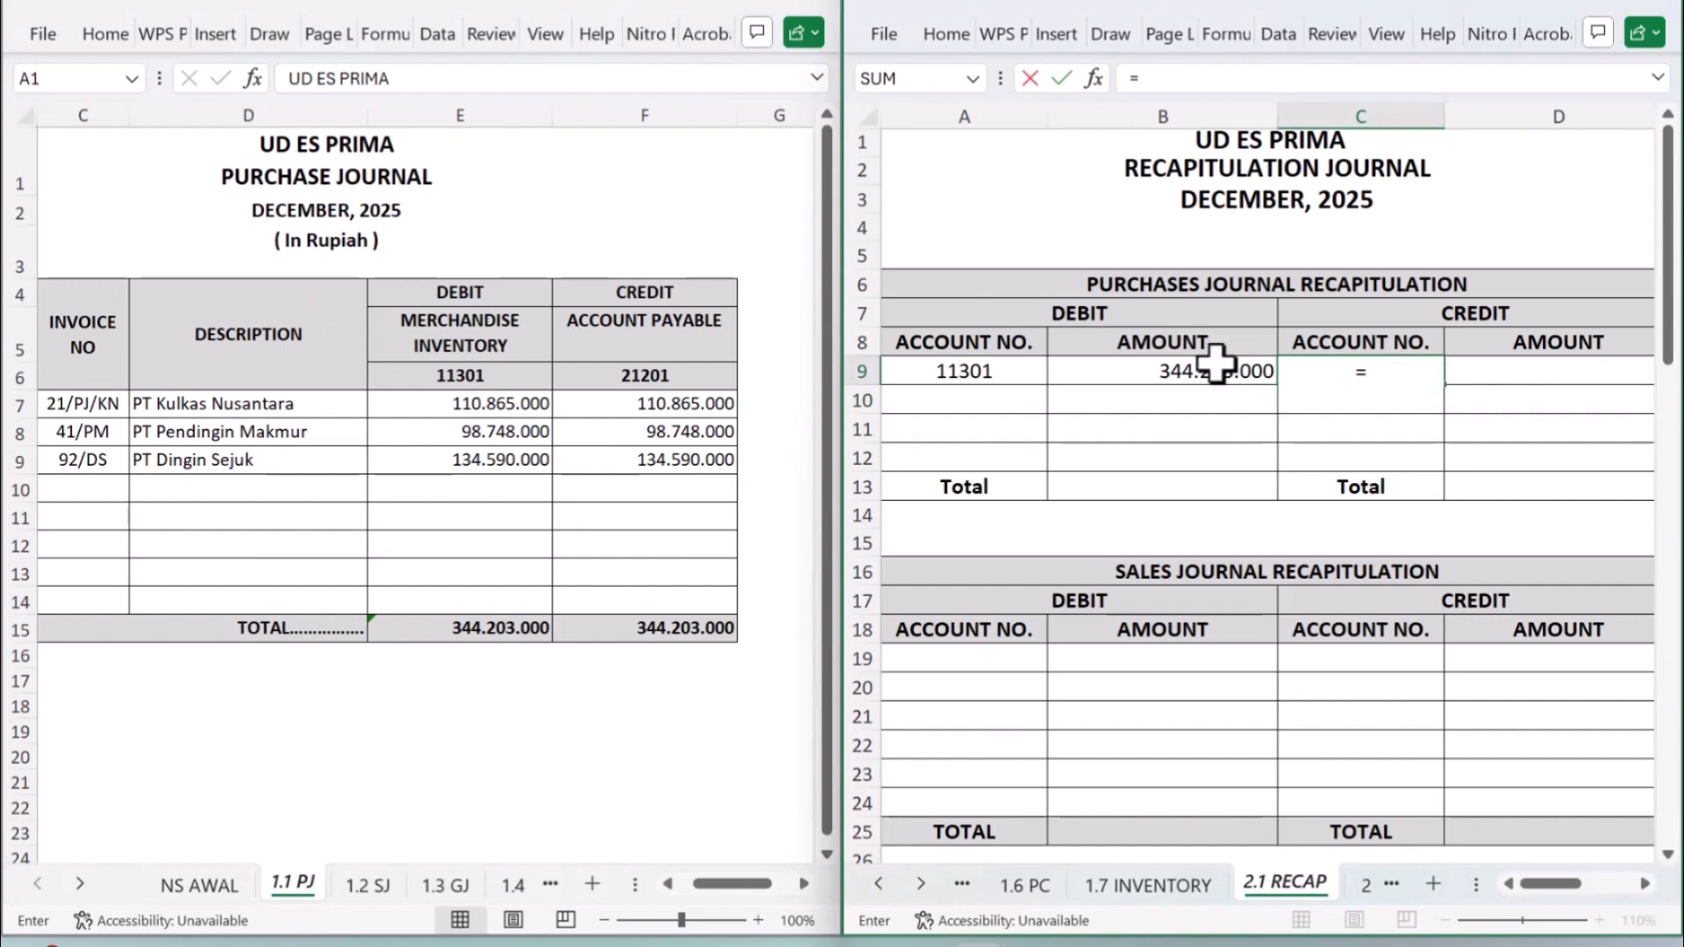
{"action": "left_click", "coordinate": [686, 380]}
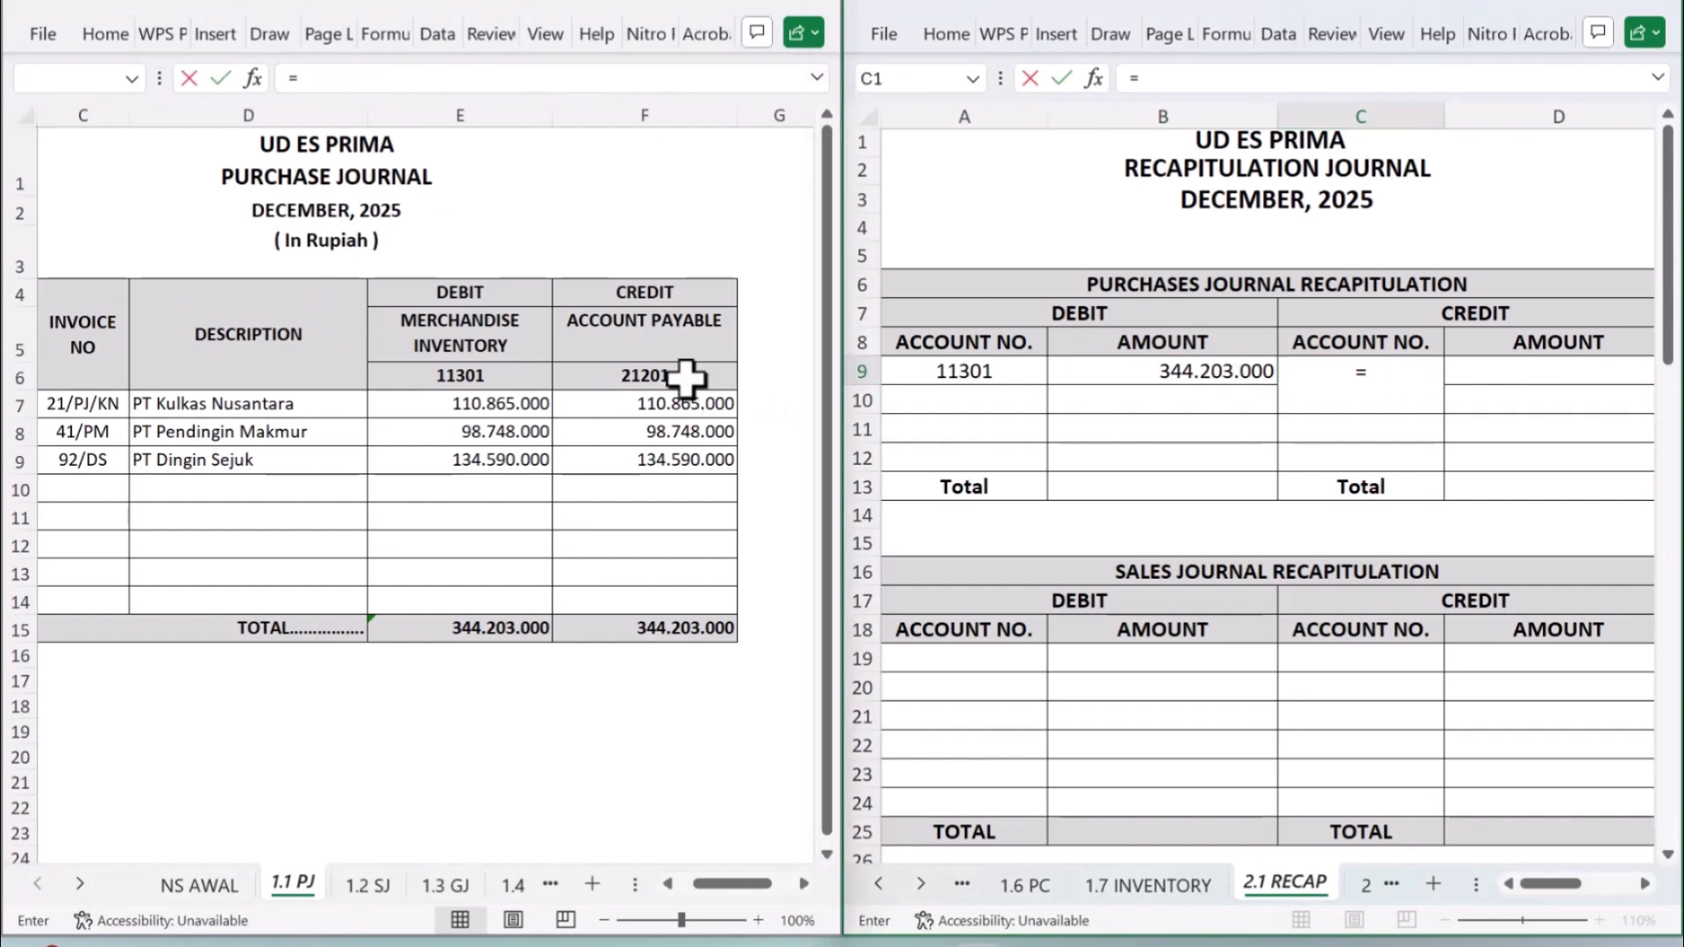
{"action": "left_click", "coordinate": [685, 379]}
{"action": "key", "text": "Return"}
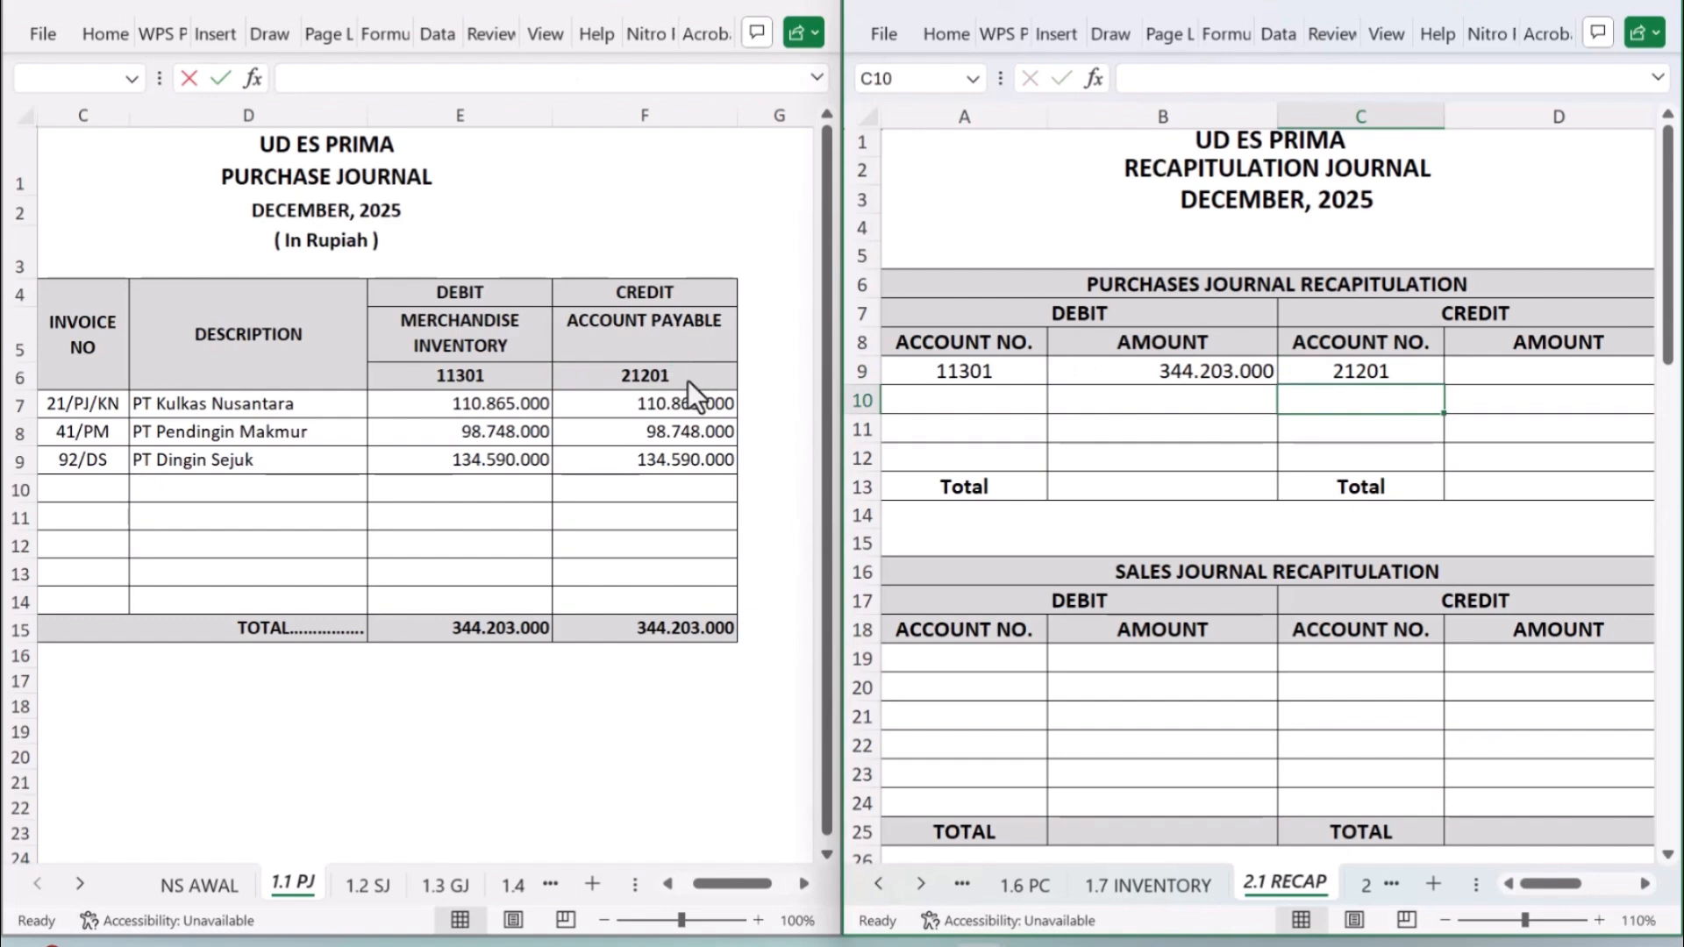
Step: Link purchases recapitulation credit amount D9 to the account payable total in F15 of the 1.1 PJ sheet
{"action": "left_click", "coordinate": [1578, 375]}
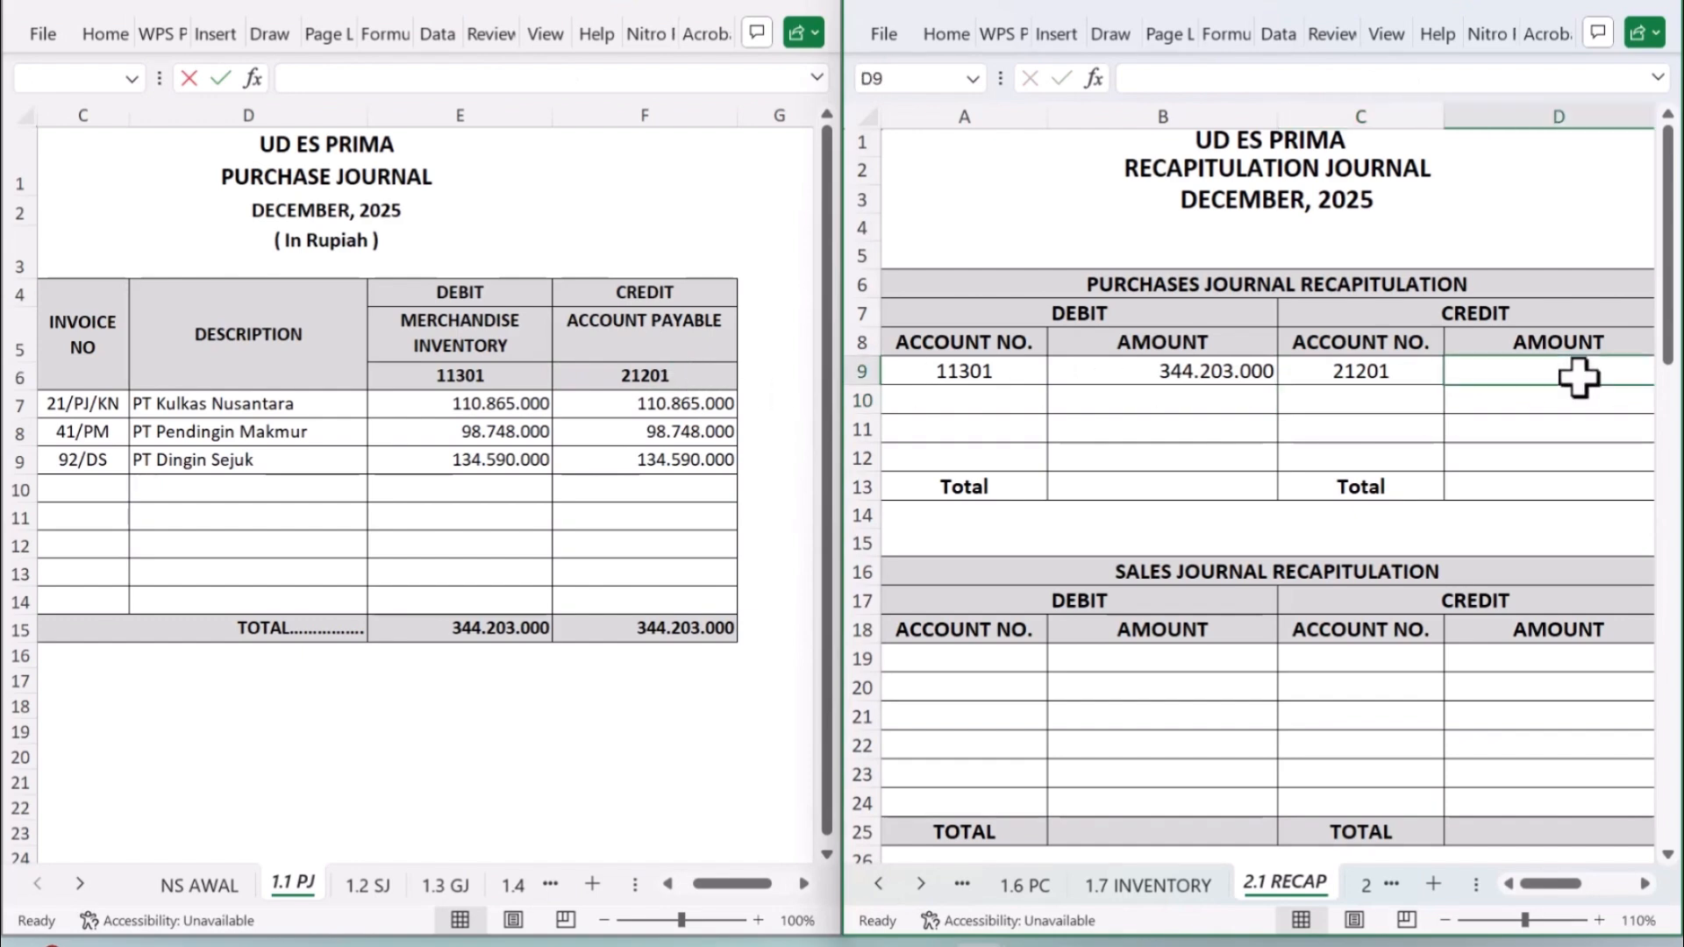
{"action": "type", "text": "="}
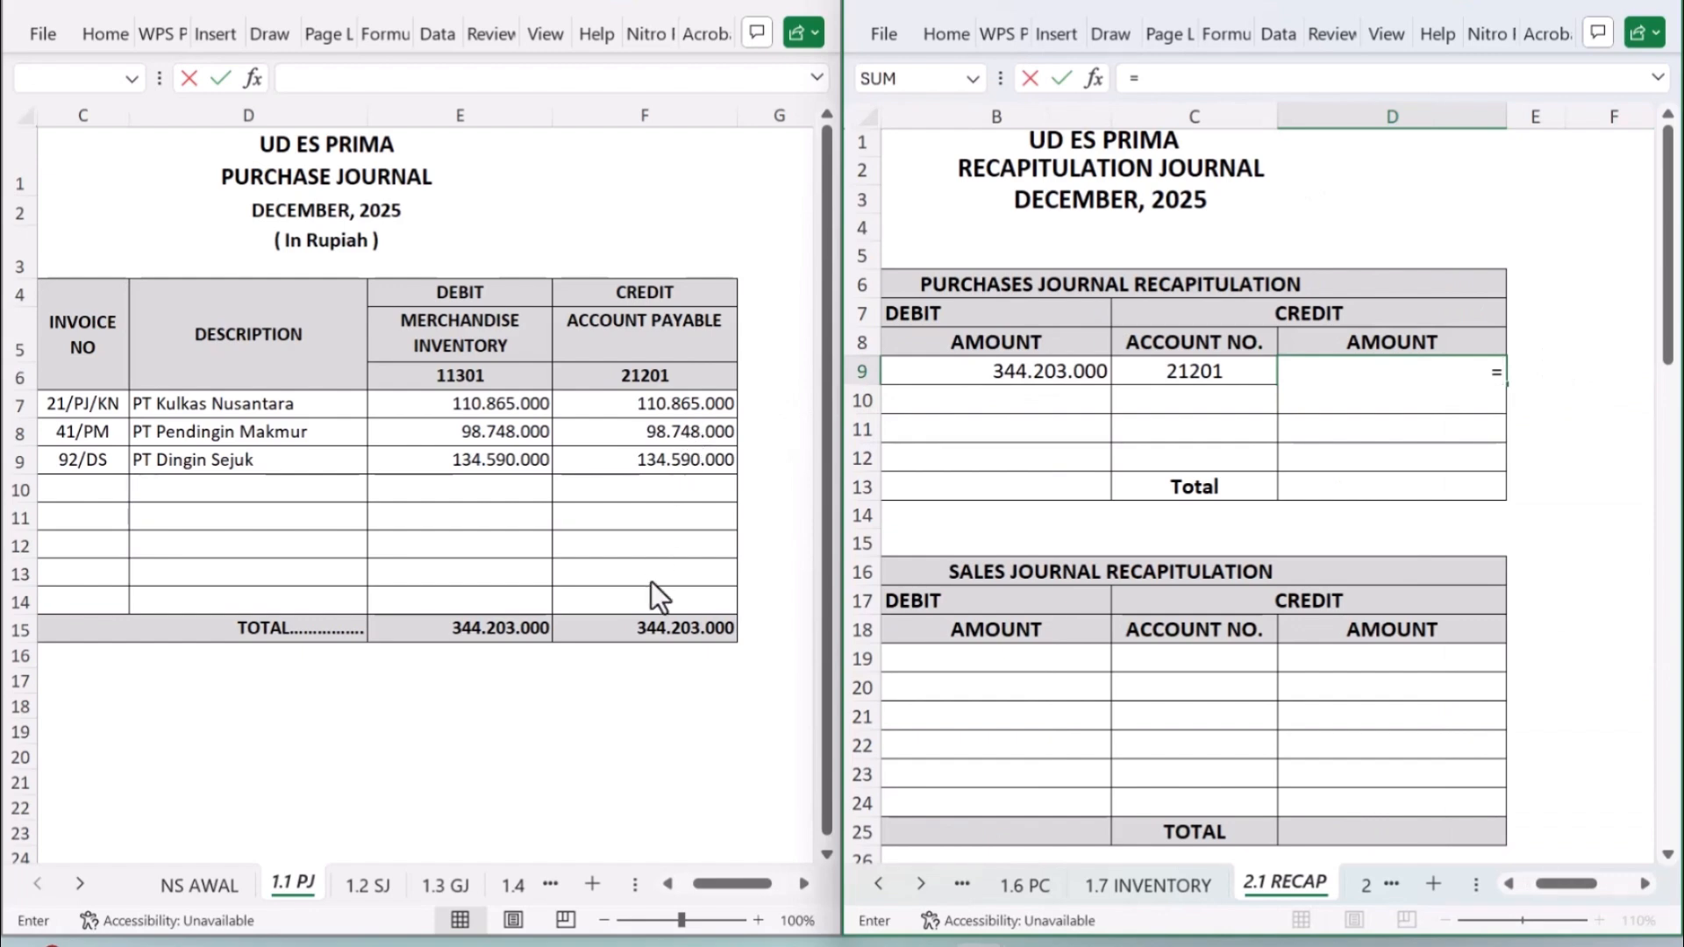
{"action": "left_click", "coordinate": [669, 626]}
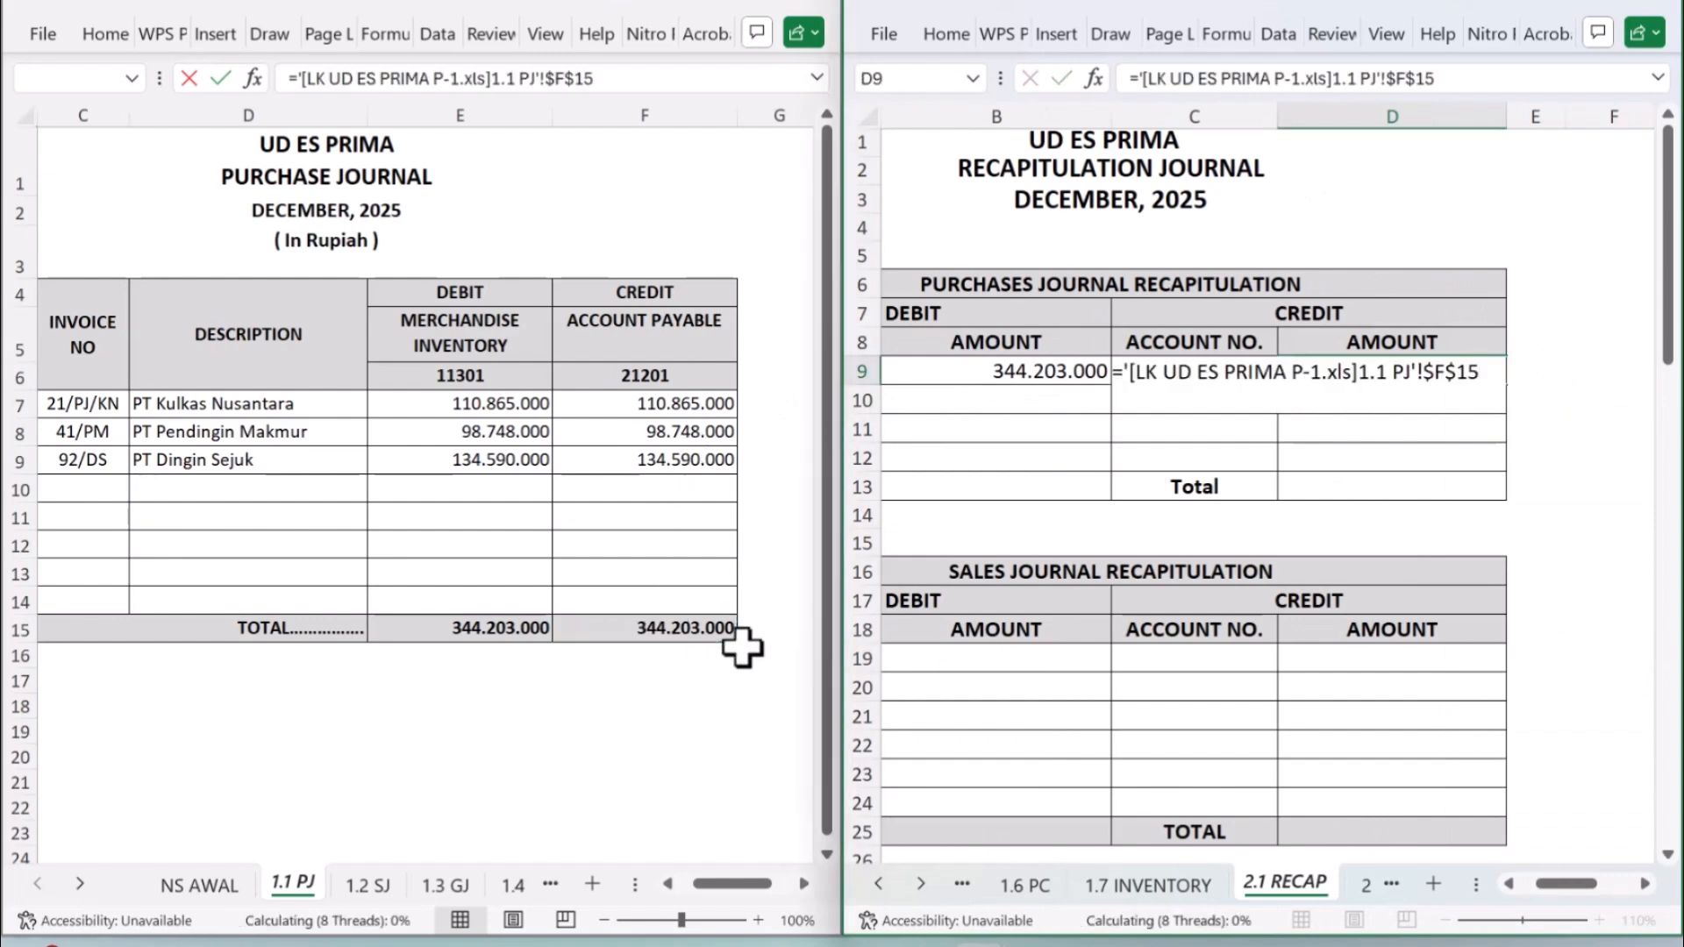
{"action": "key", "text": "Return"}
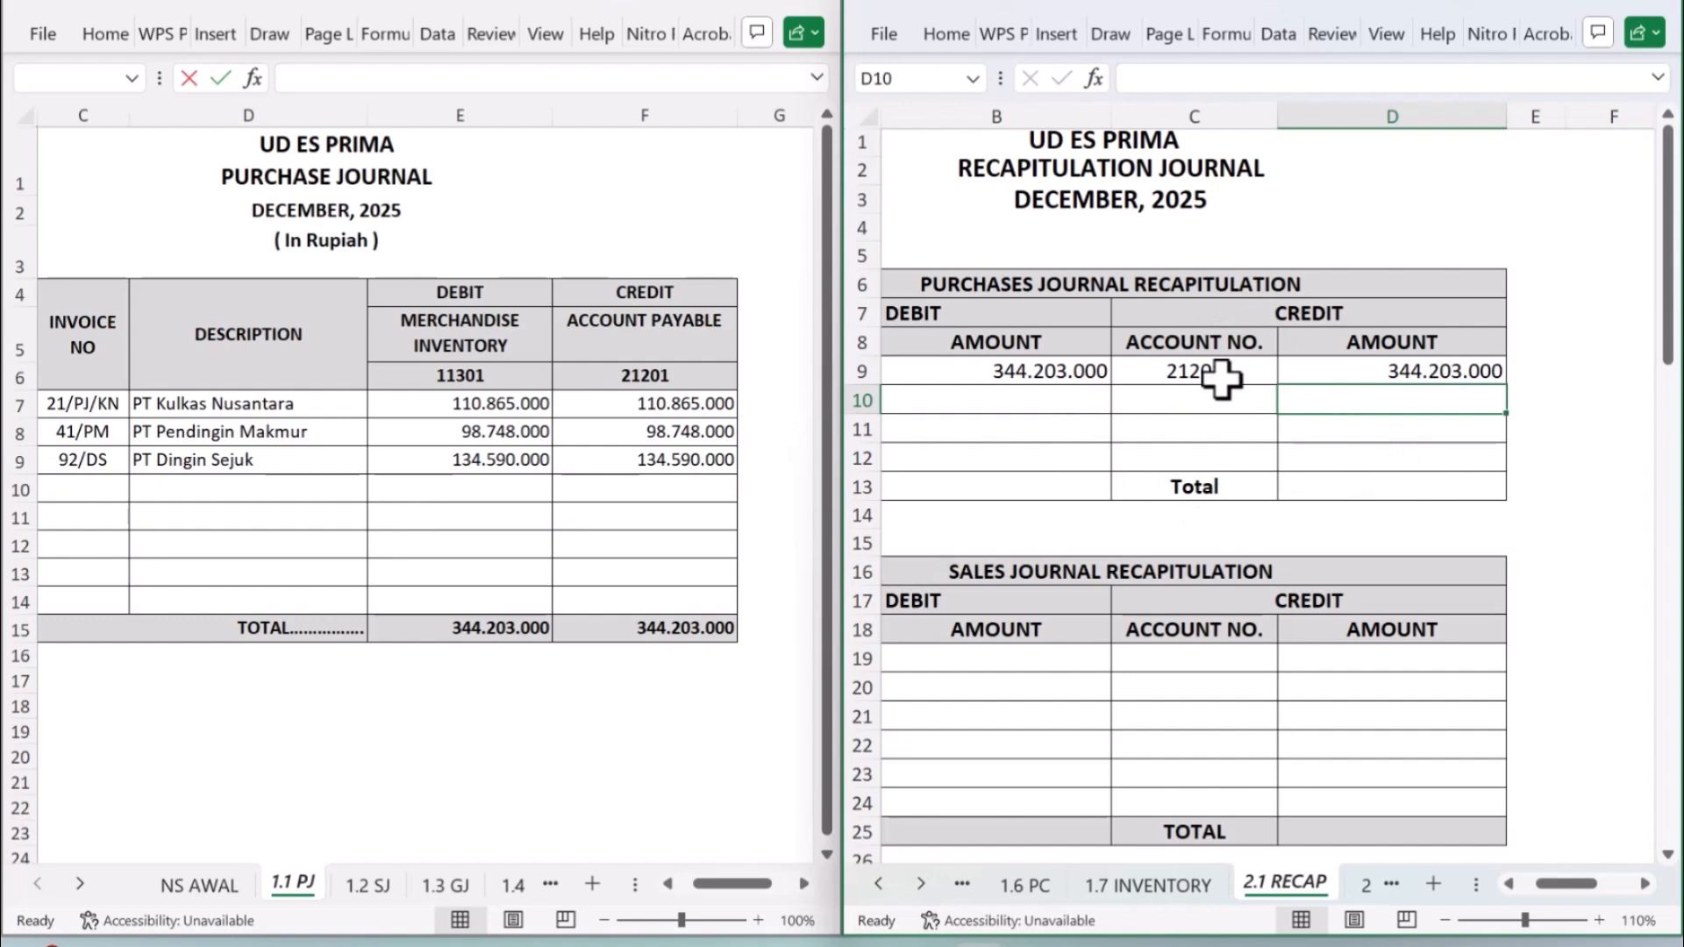
Step: Bring up the 1.2 SJ sheet and link sales recapitulation cell A19 to its account receivable number in E6
{"action": "left_click", "coordinate": [358, 892]}
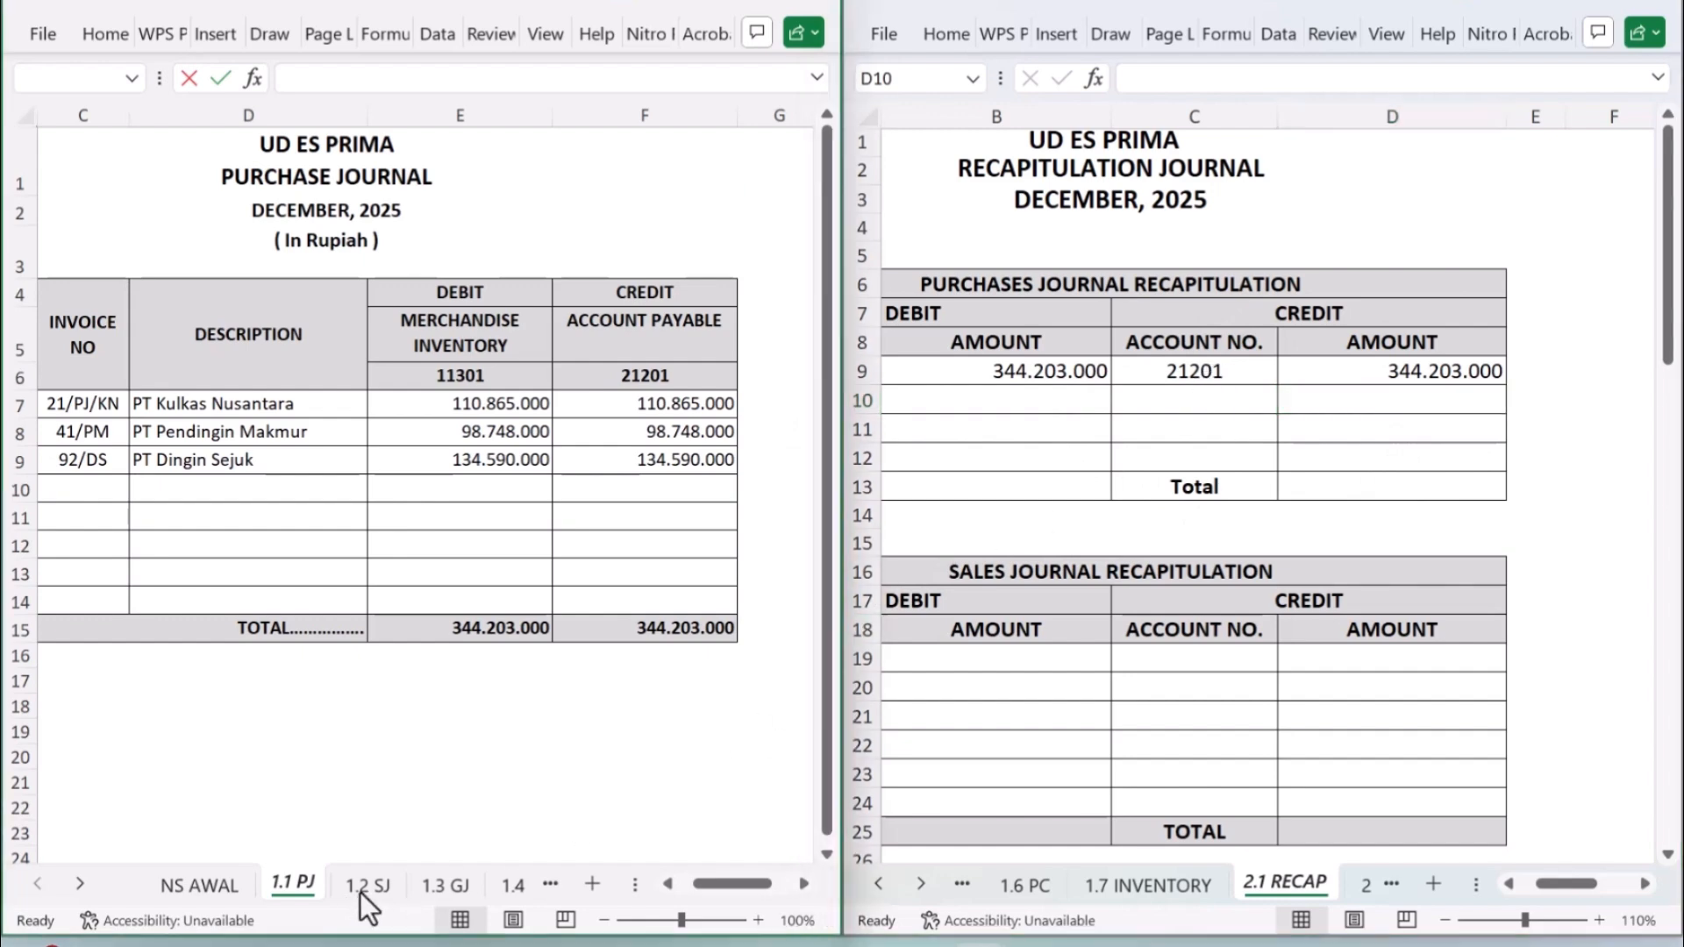
{"action": "left_click", "coordinate": [360, 892]}
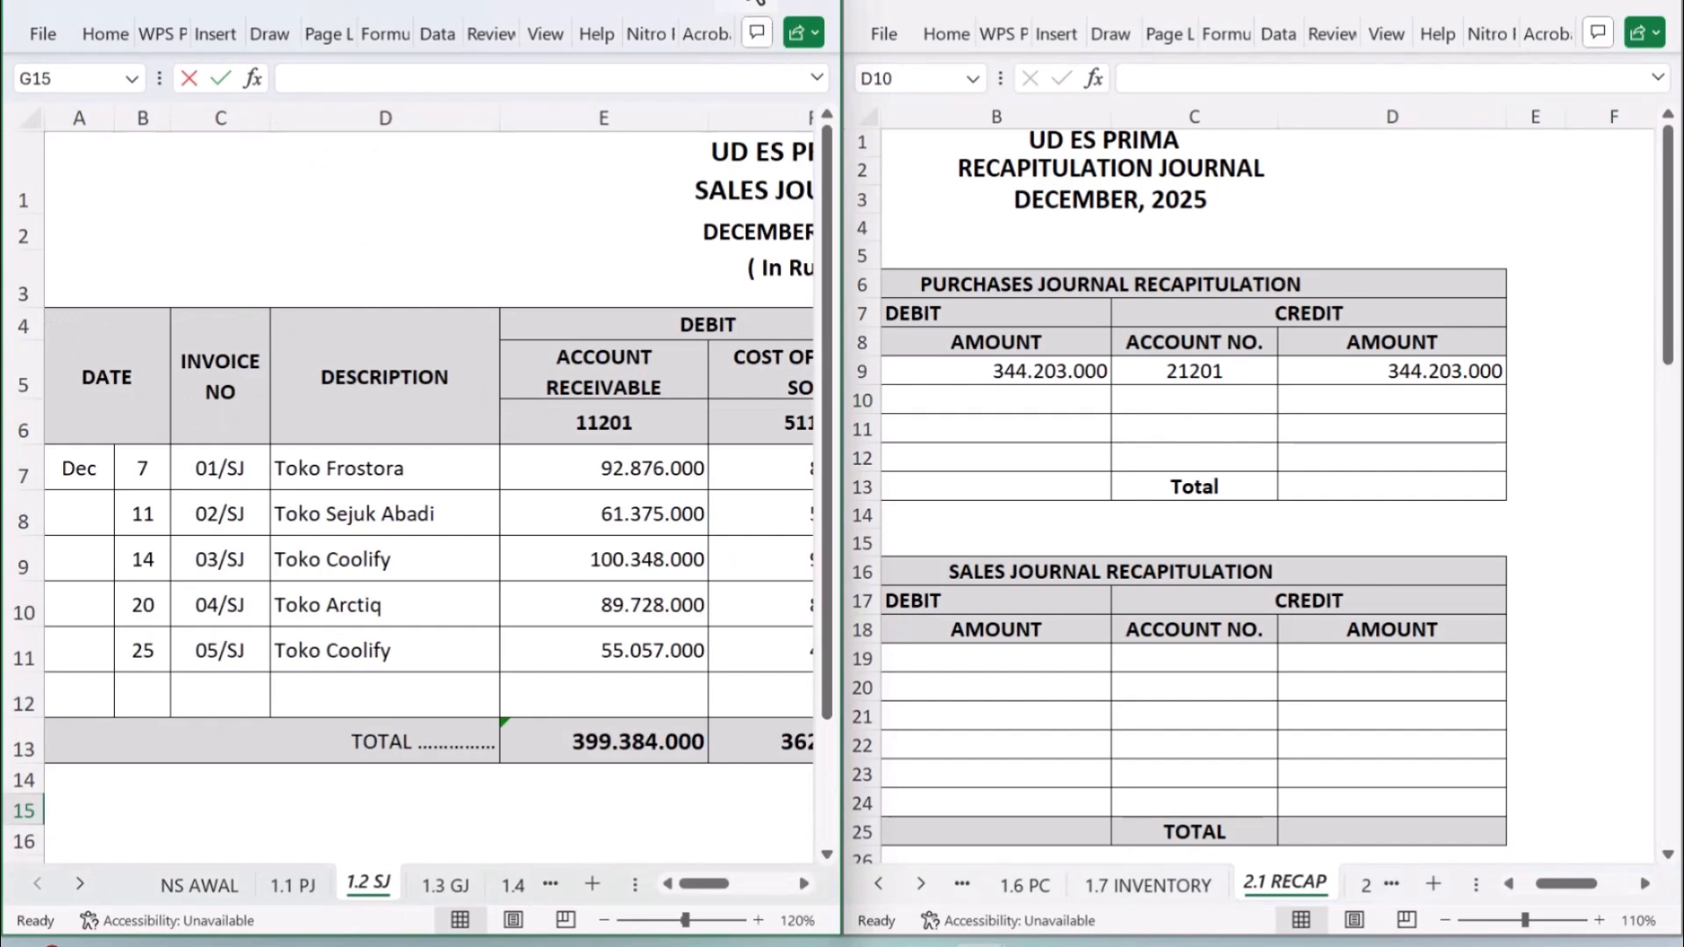
{"action": "double_click", "coordinate": [753, 2]}
{"action": "left_click_drag", "start_coordinate": [1549, 882], "coordinate": [1531, 881]}
{"action": "scroll", "coordinate": [1379, 725], "scroll_direction": "down", "scroll_amount": 2}
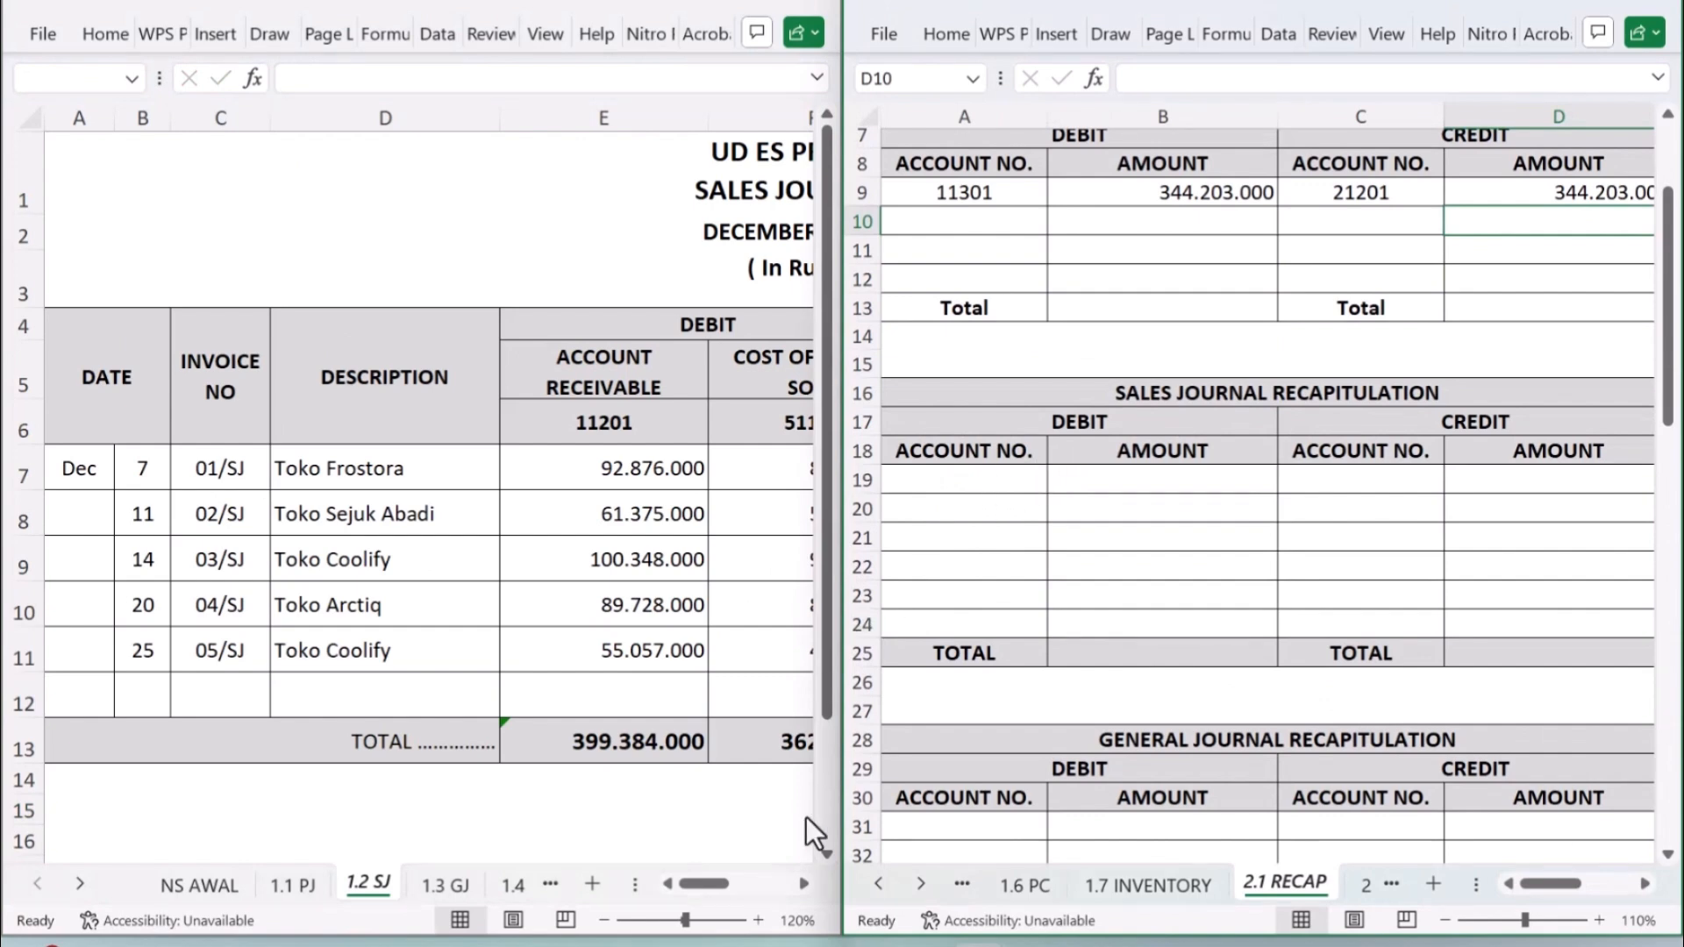
{"action": "left_click", "coordinate": [802, 884]}
{"action": "left_click", "coordinate": [801, 884]}
{"action": "left_click", "coordinate": [802, 884]}
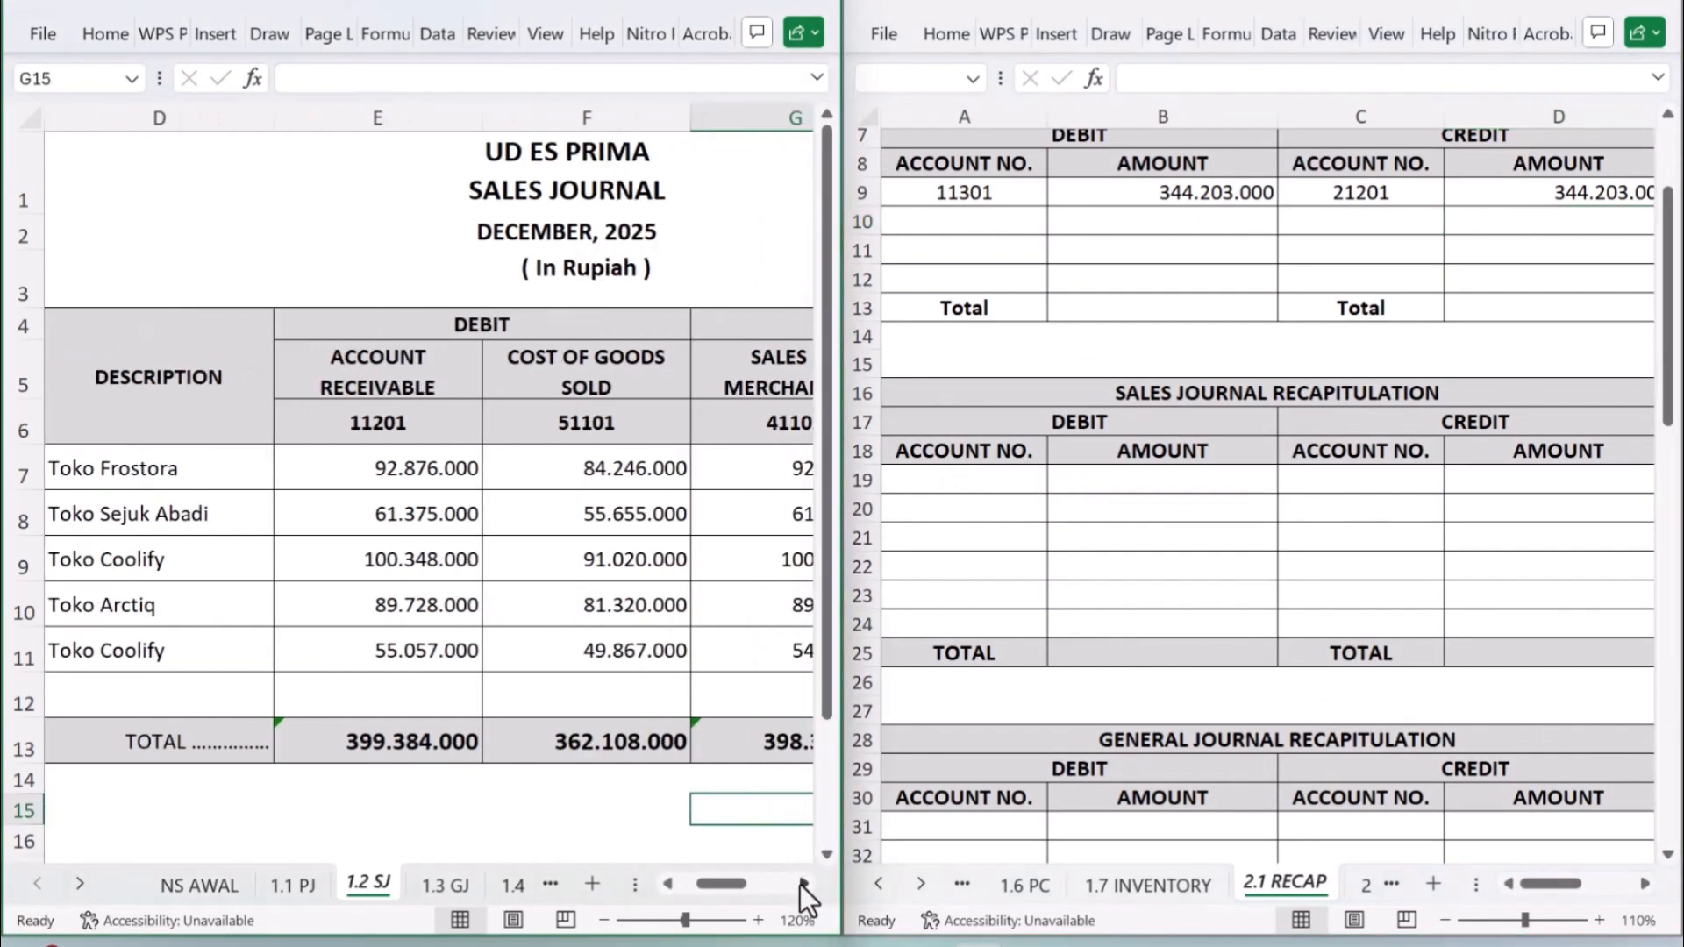
{"action": "left_click", "coordinate": [1009, 483]}
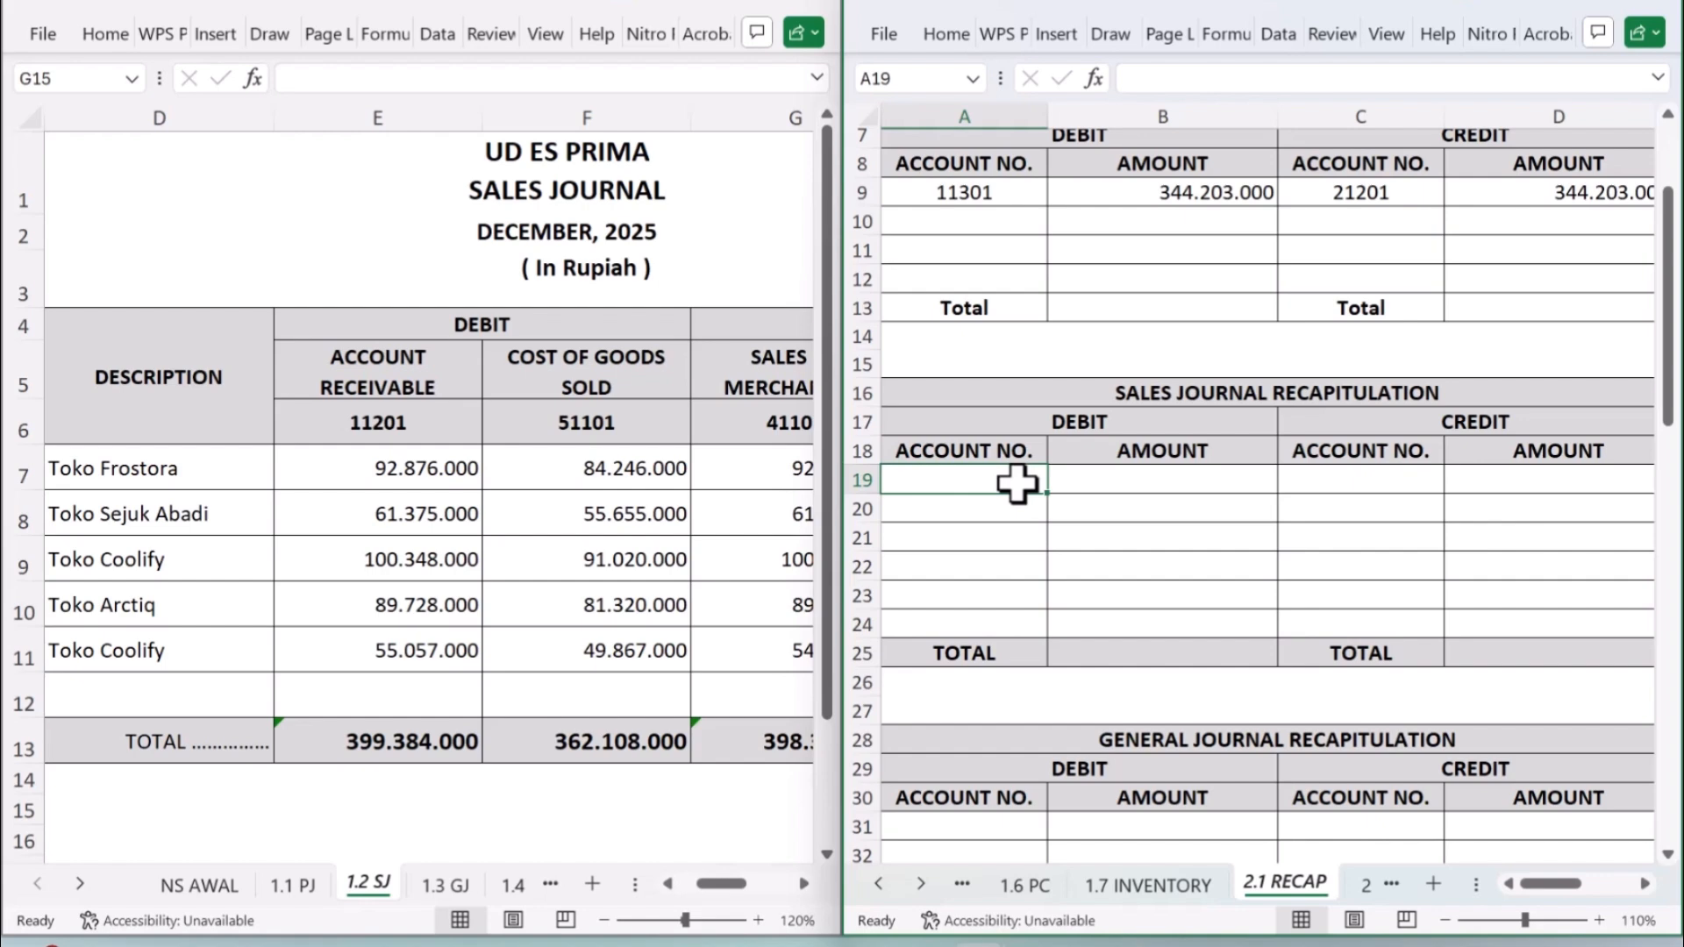
{"action": "type", "text": "="}
{"action": "left_click", "coordinate": [409, 423]}
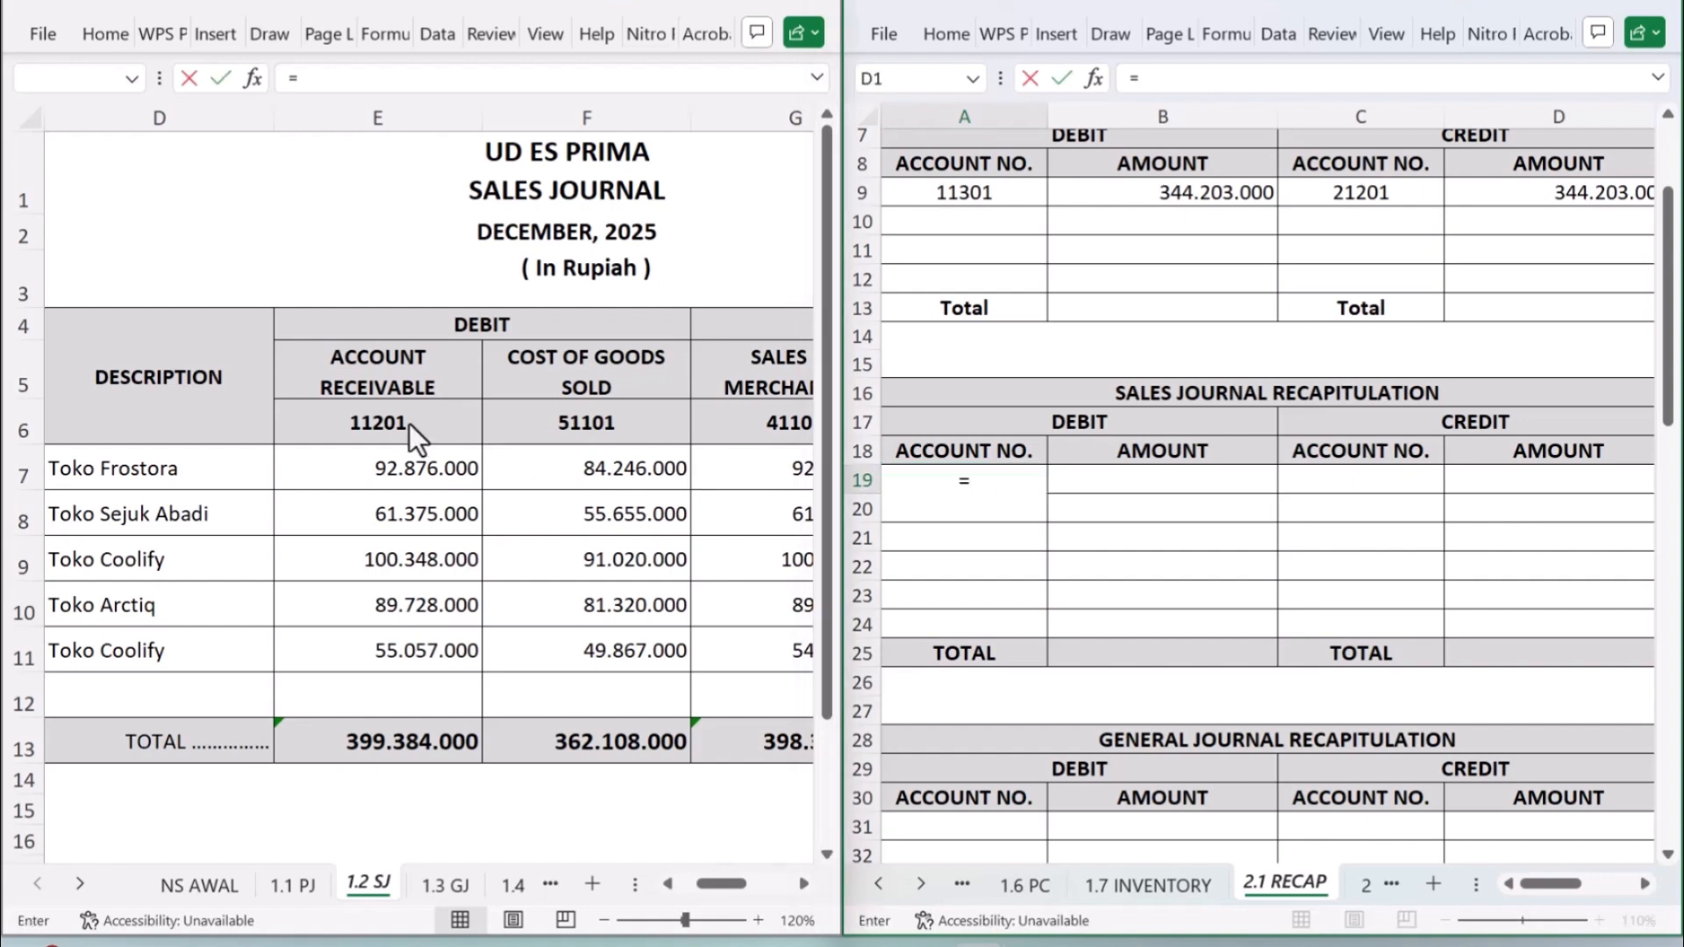
{"action": "left_click", "coordinate": [409, 422]}
{"action": "key", "text": "Return"}
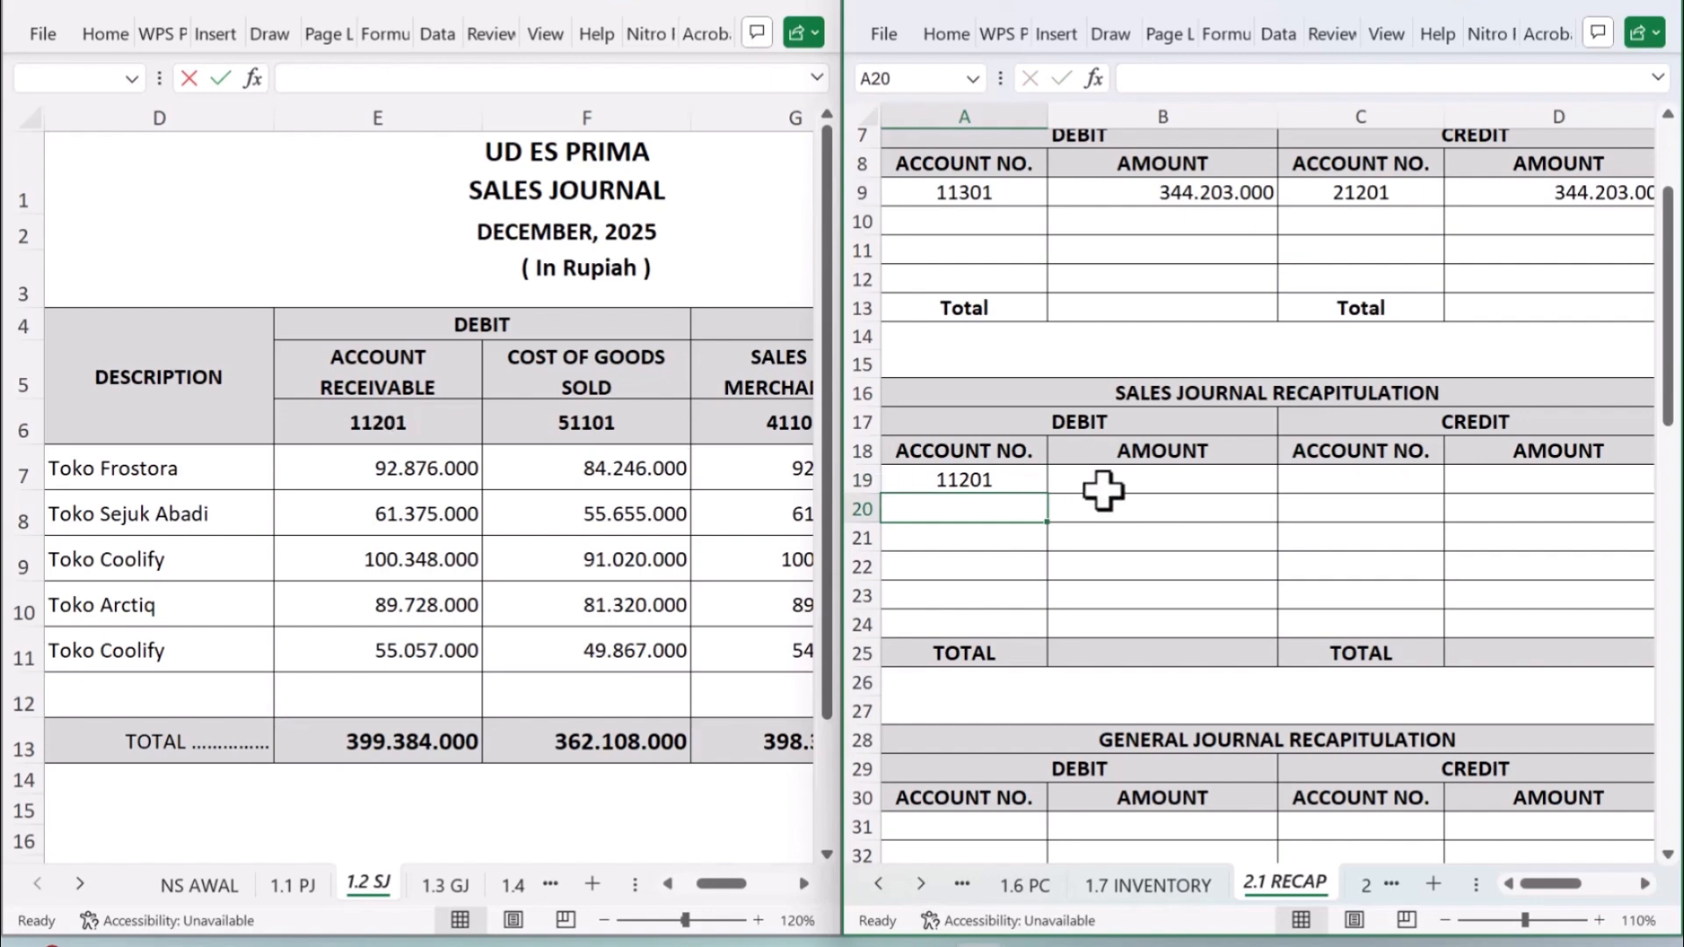
Step: Link sales recapitulation debit amount B19 to the account receivable total in E13 of the 1.2 SJ sheet
{"action": "left_click", "coordinate": [1184, 489]}
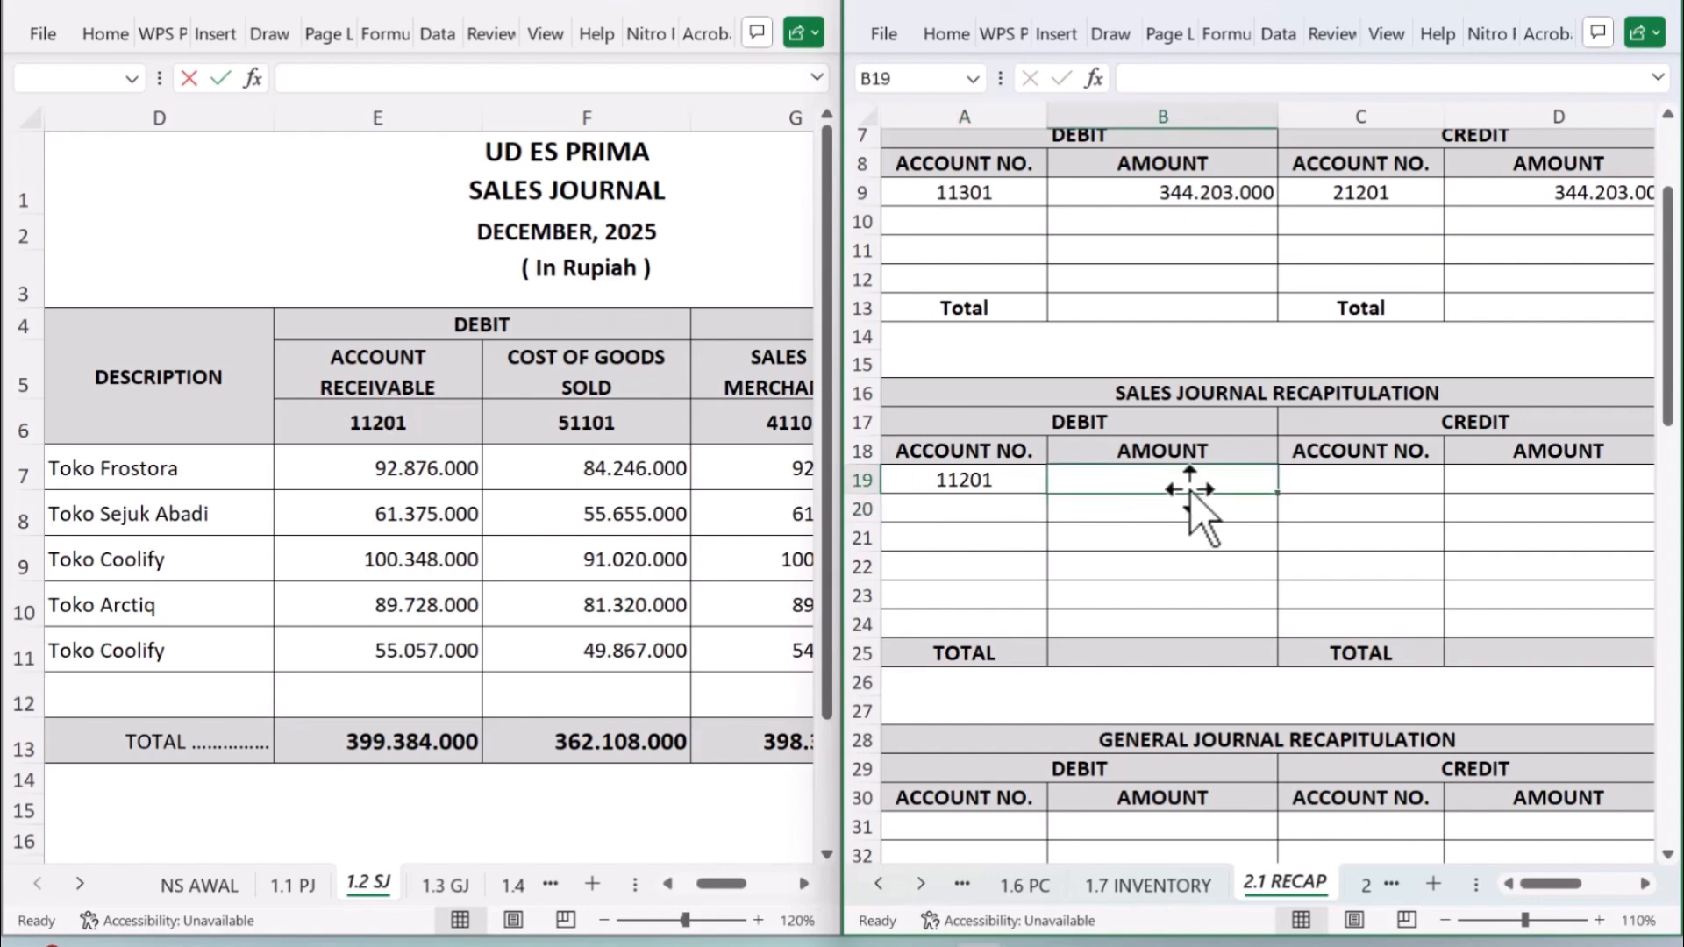
{"action": "type", "text": "="}
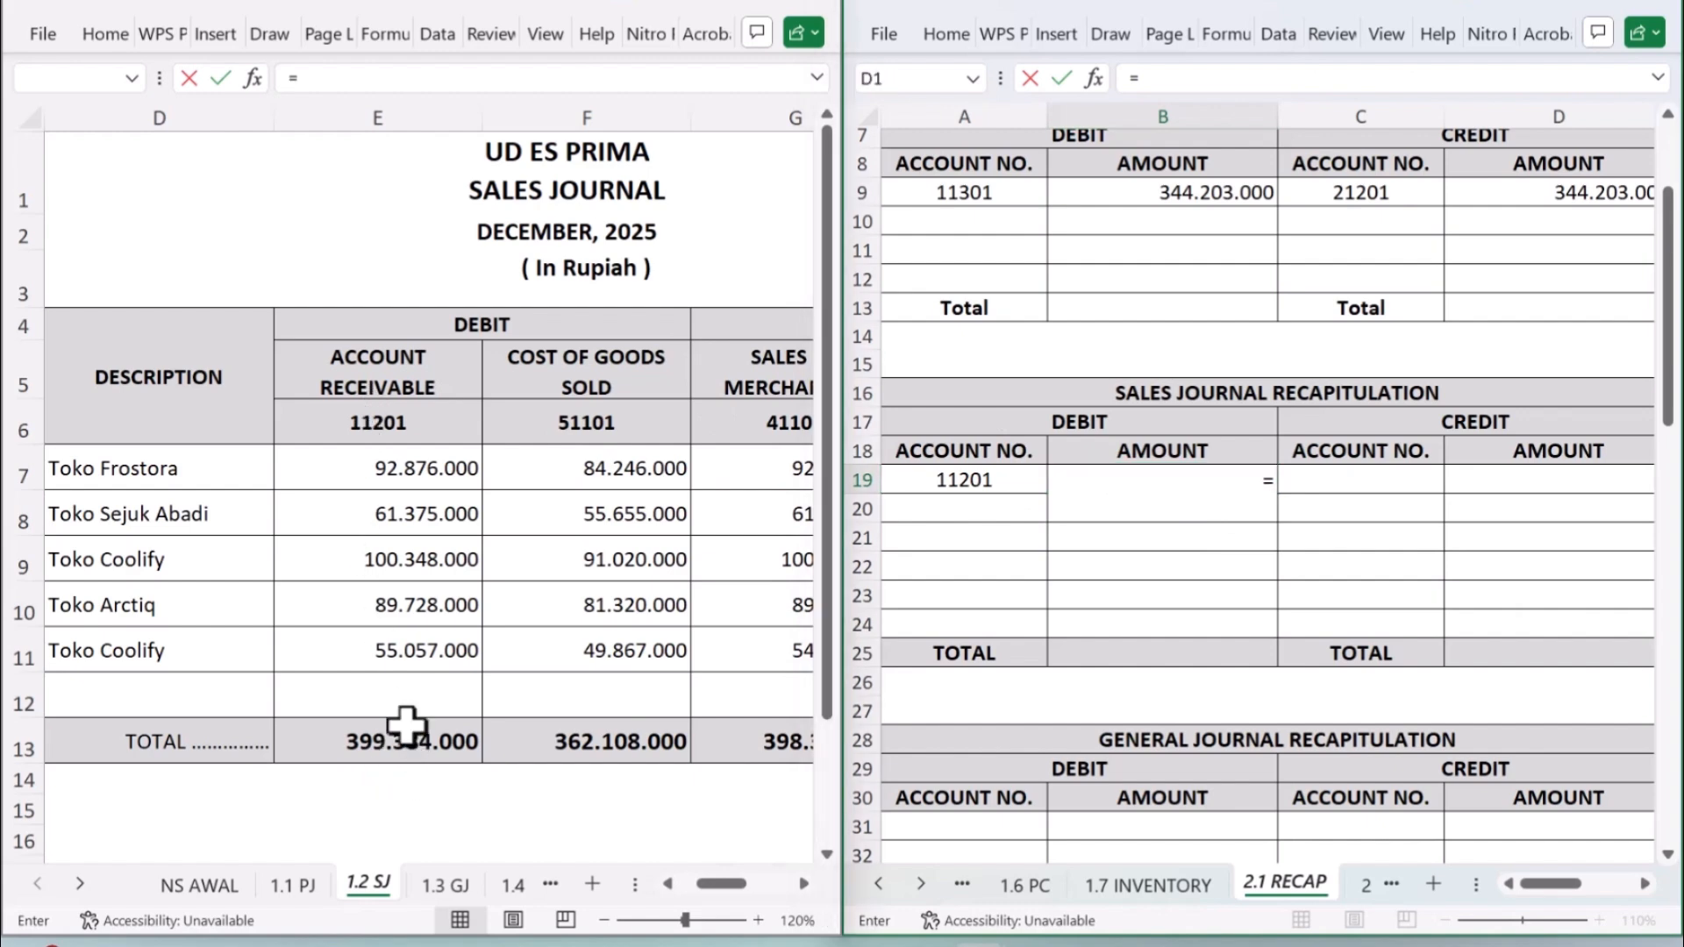
{"action": "left_click", "coordinate": [350, 741]}
{"action": "key", "text": "Return"}
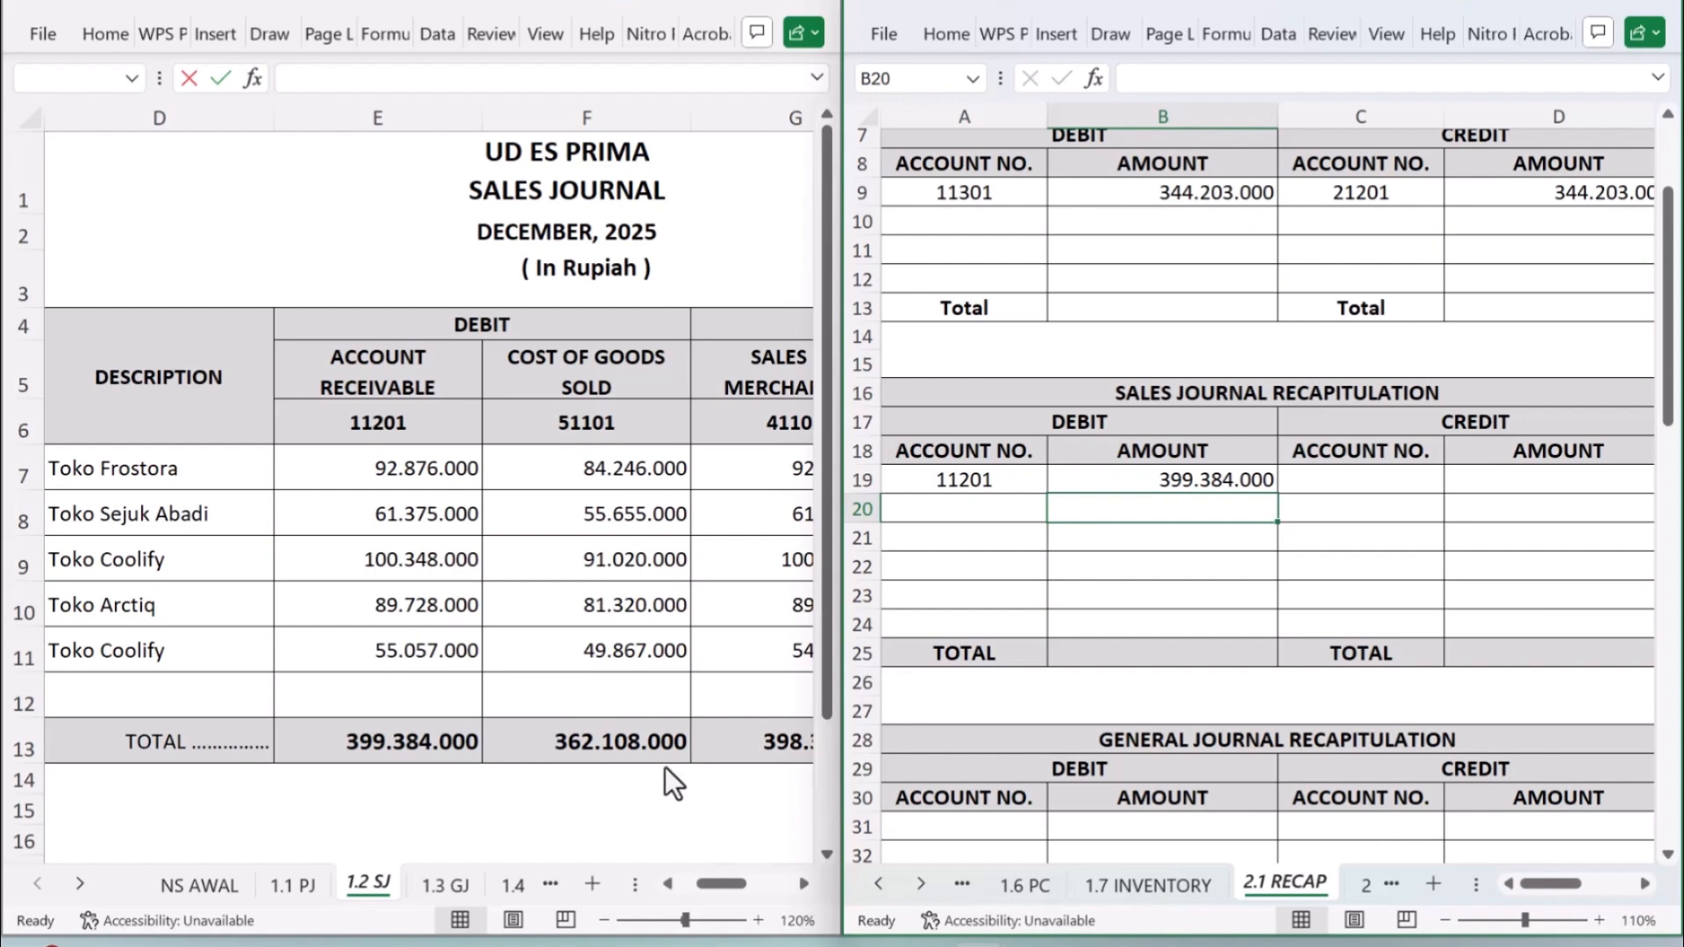
Step: Link sales recapitulation cells A20 and B20 to the 1.2 SJ sheet's cost of goods sold account number (F6) and total (F13)
{"action": "left_click", "coordinate": [1019, 509]}
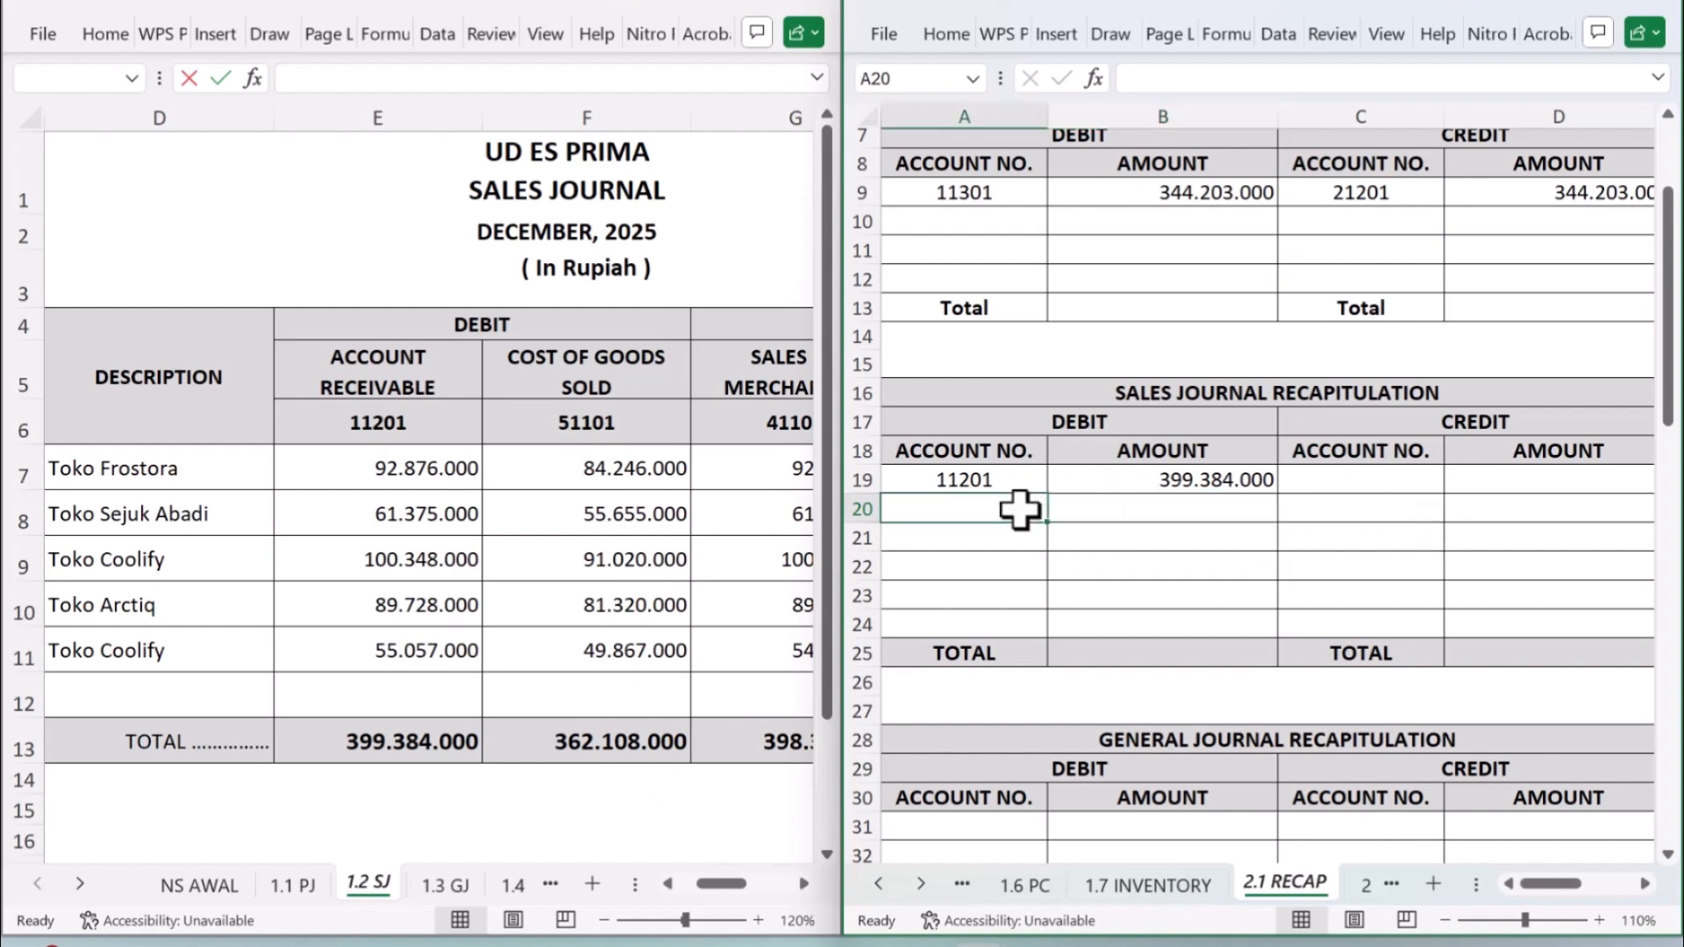
{"action": "type", "text": "="}
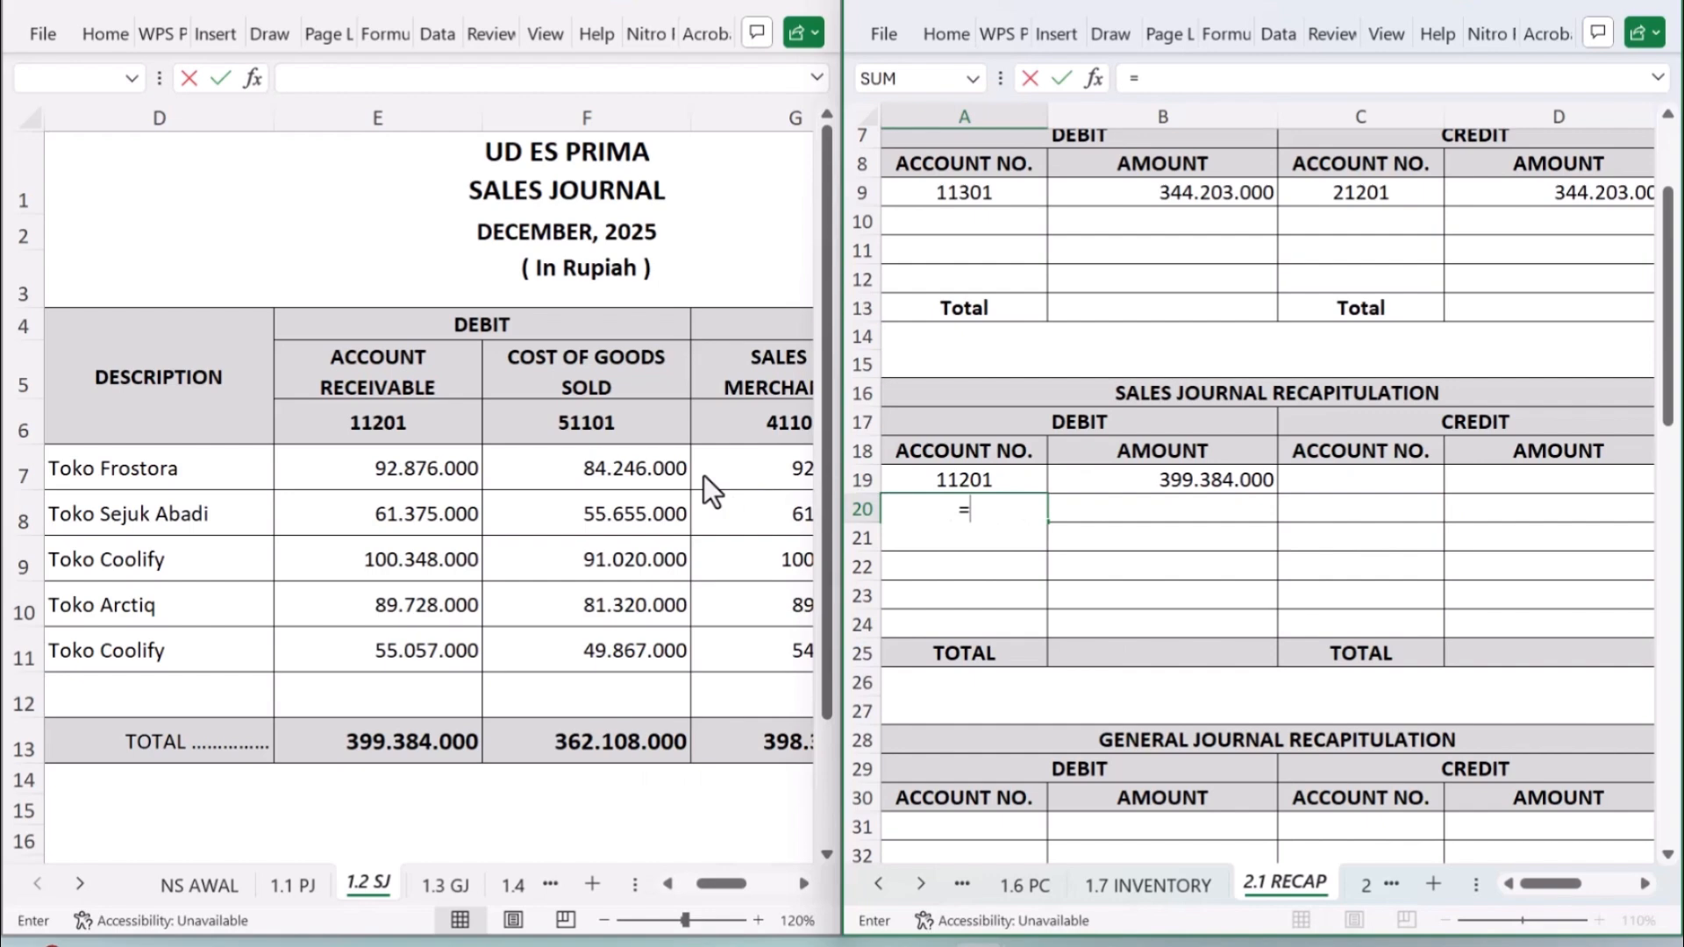
{"action": "left_click", "coordinate": [617, 414]}
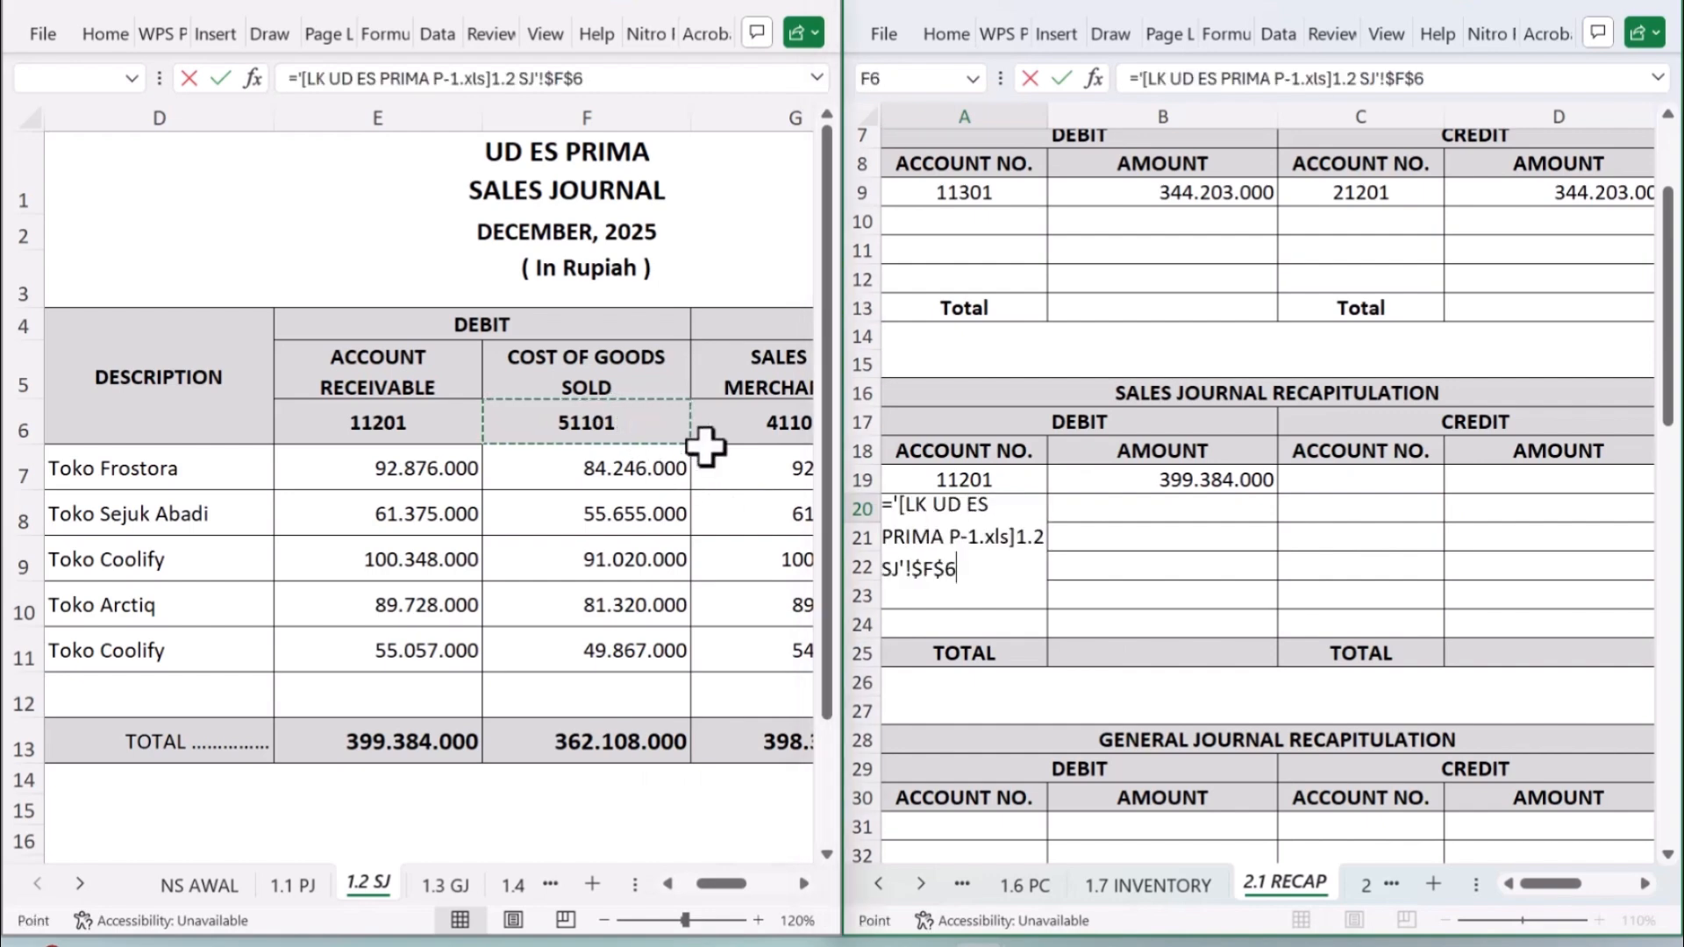
{"action": "key", "text": "Return"}
{"action": "left_click", "coordinate": [1232, 507]}
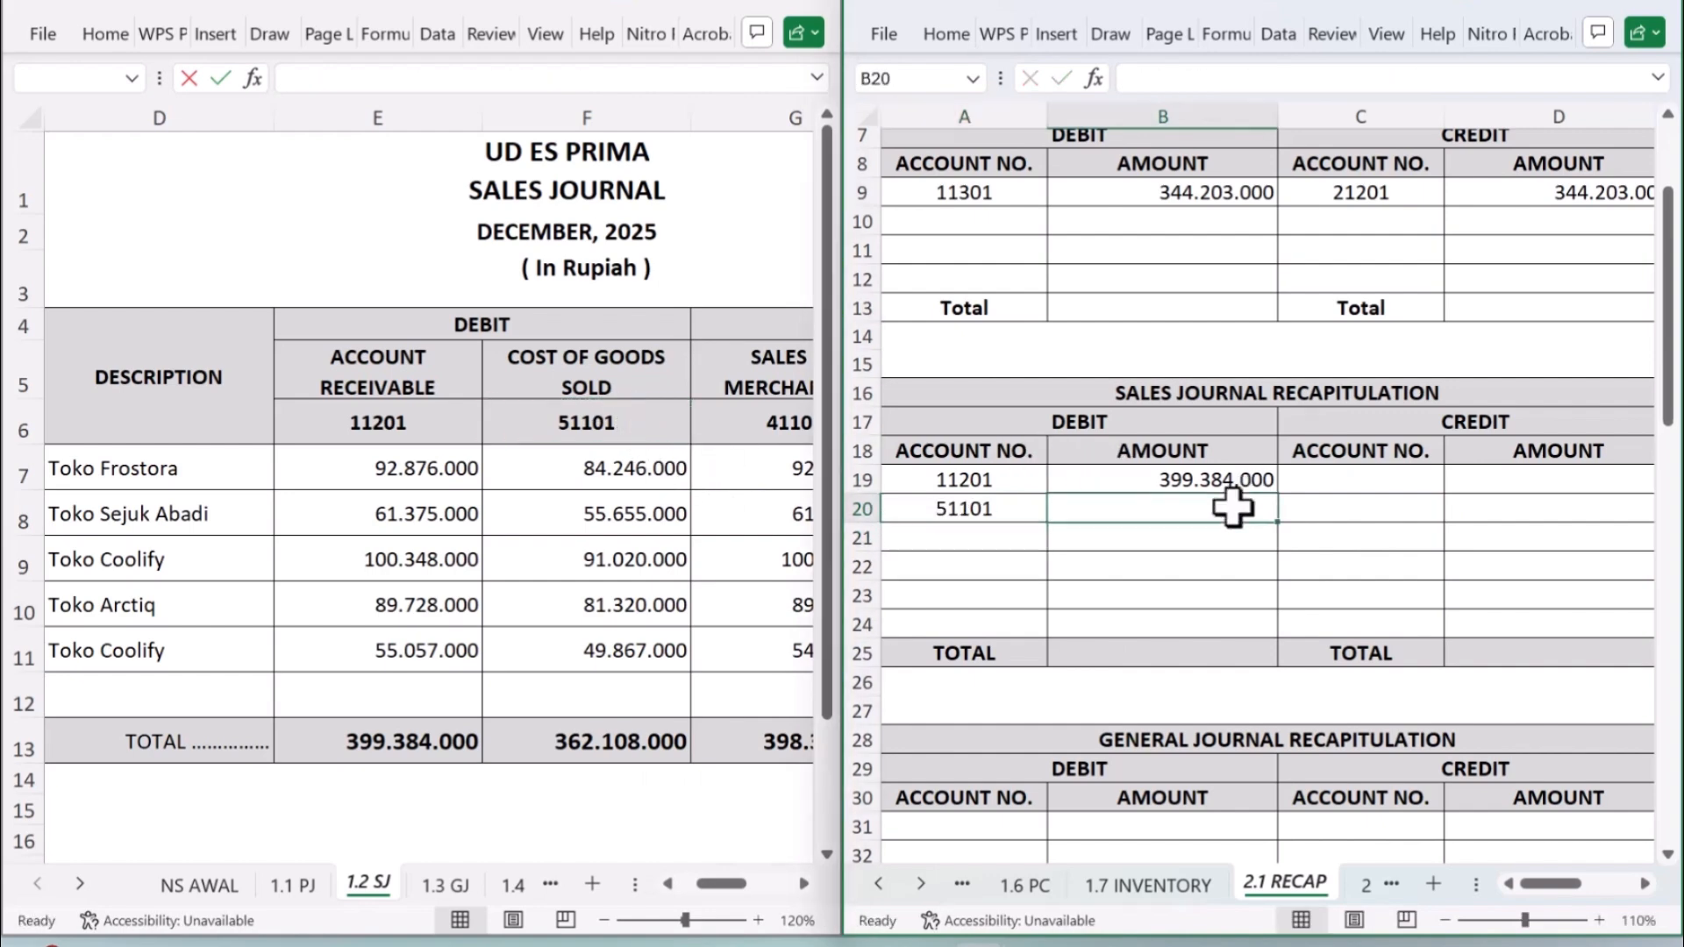
{"action": "type", "text": "="}
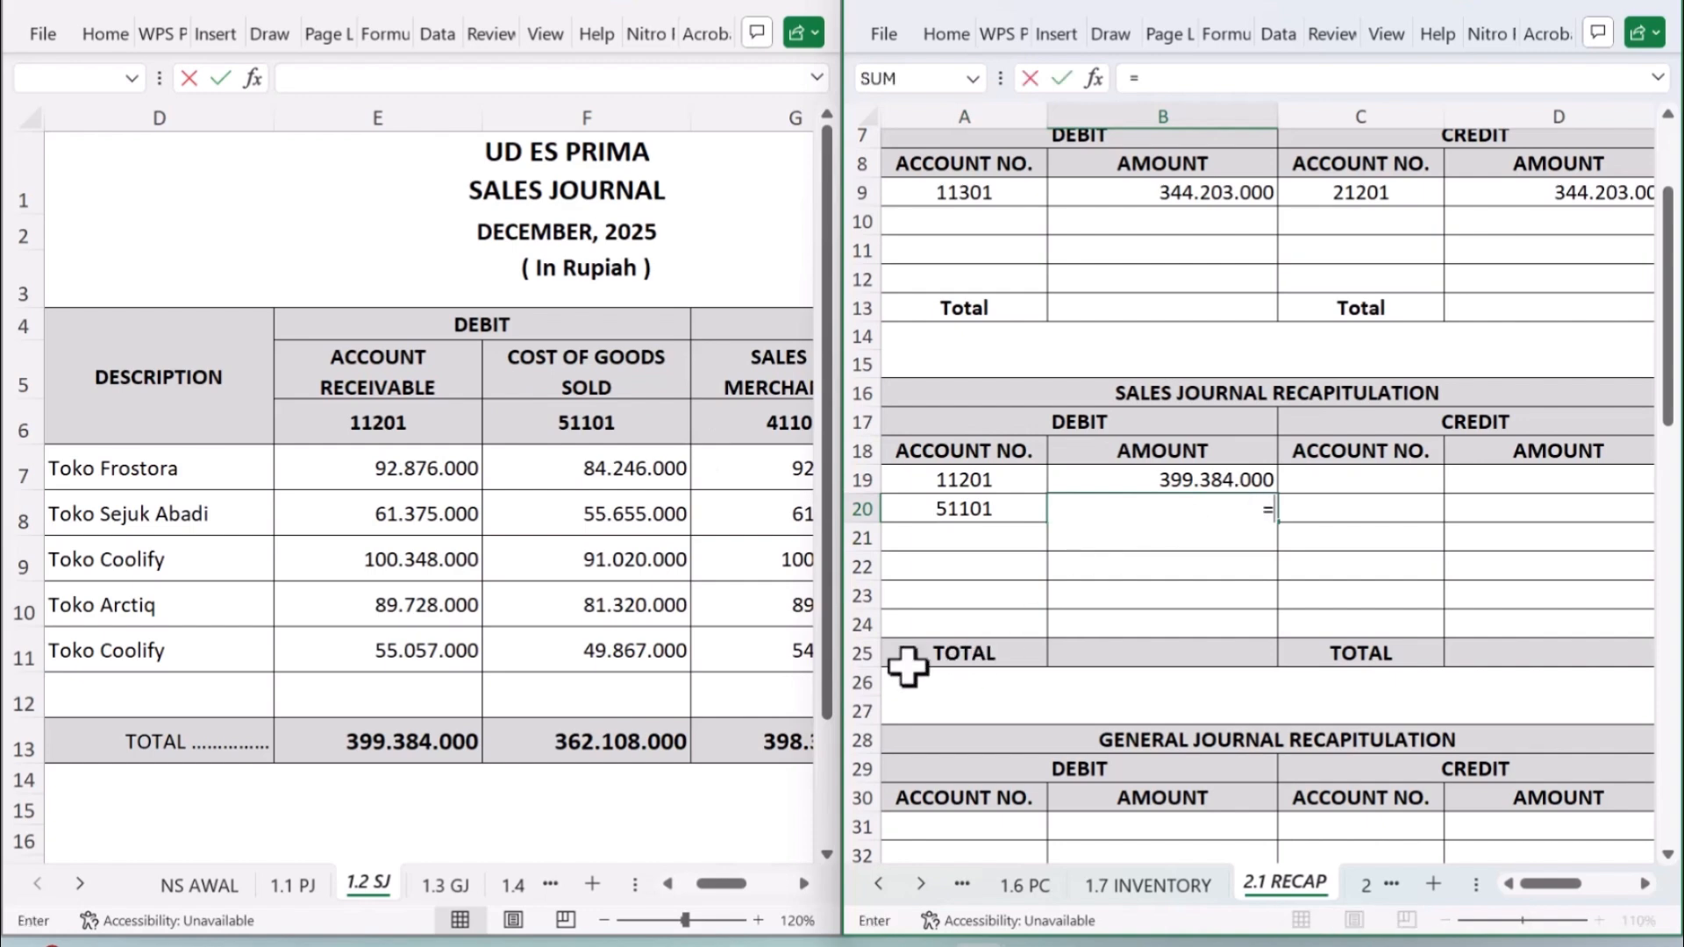
{"action": "left_click", "coordinate": [598, 745]}
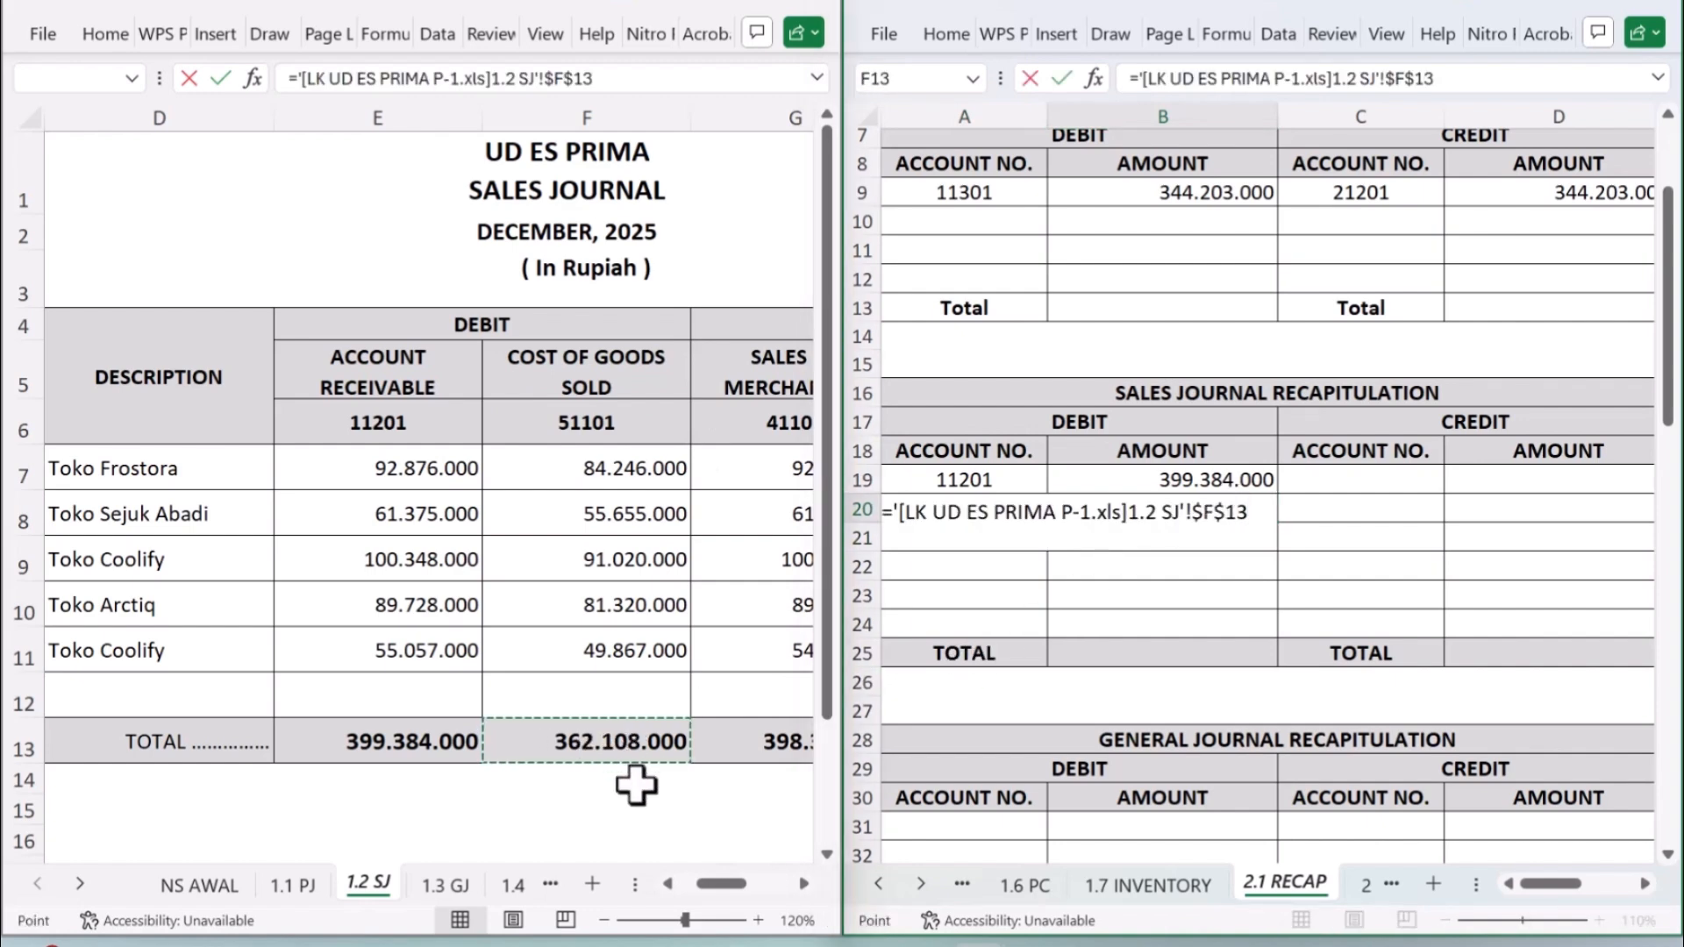
{"action": "key", "text": "Return"}
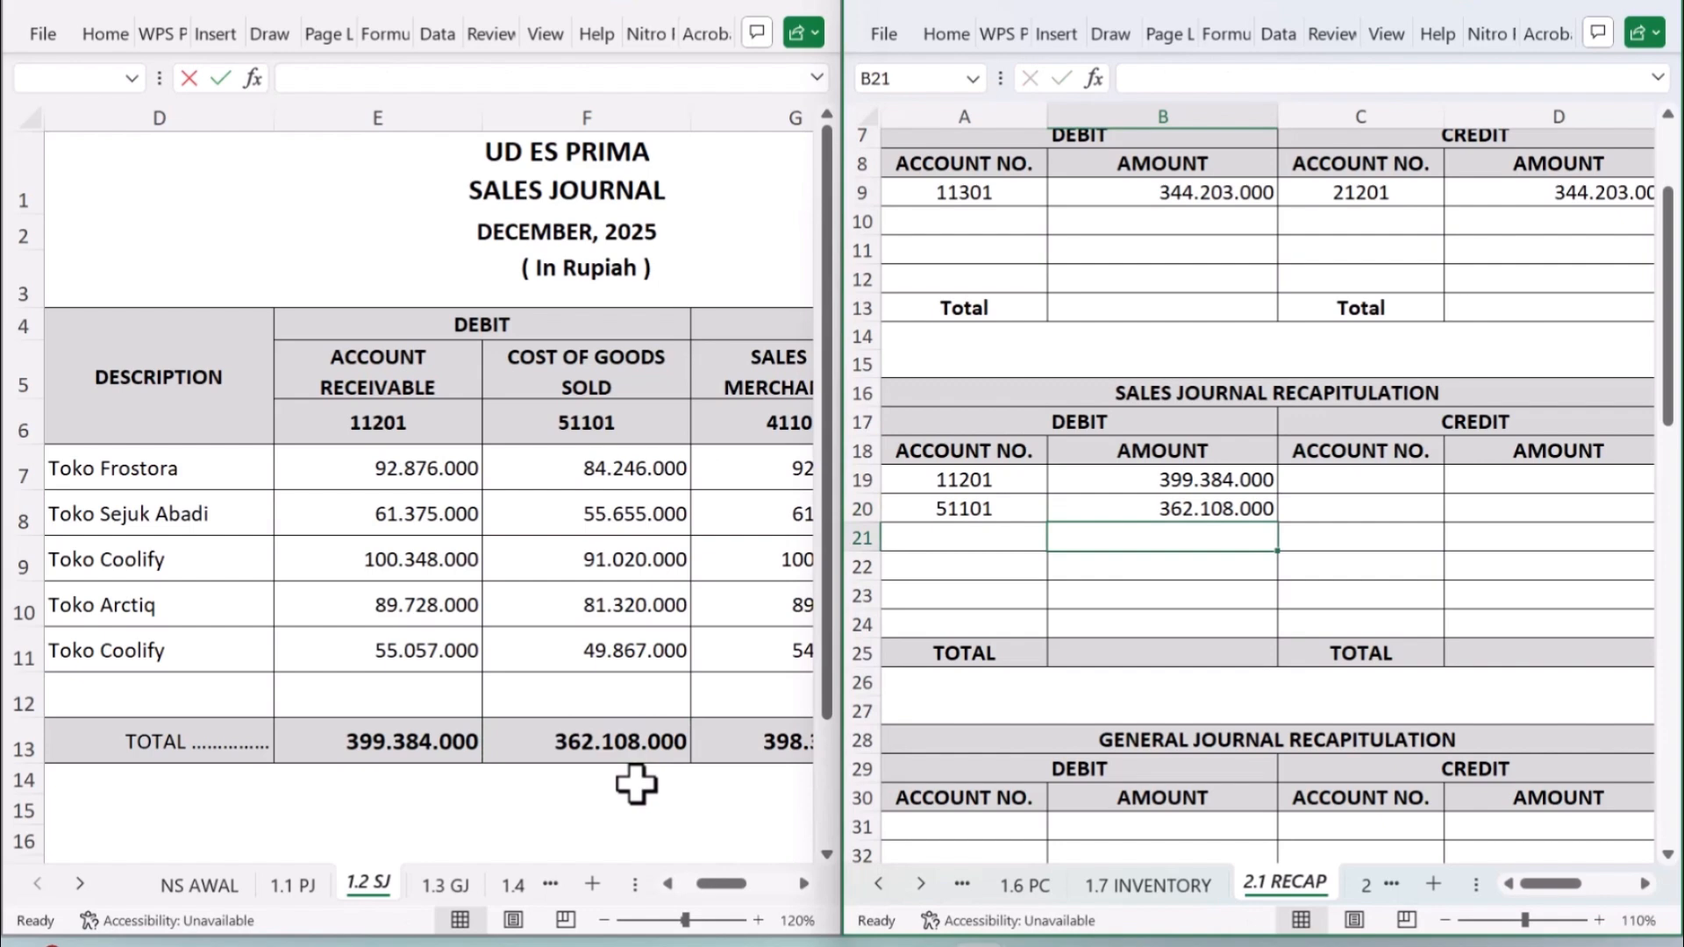
Step: Link sales recapitulation cells C19 and D19 to the 1.2 SJ sheet's sales of merchandise account number (G6) and credit total (G13)
{"action": "left_click", "coordinate": [800, 884]}
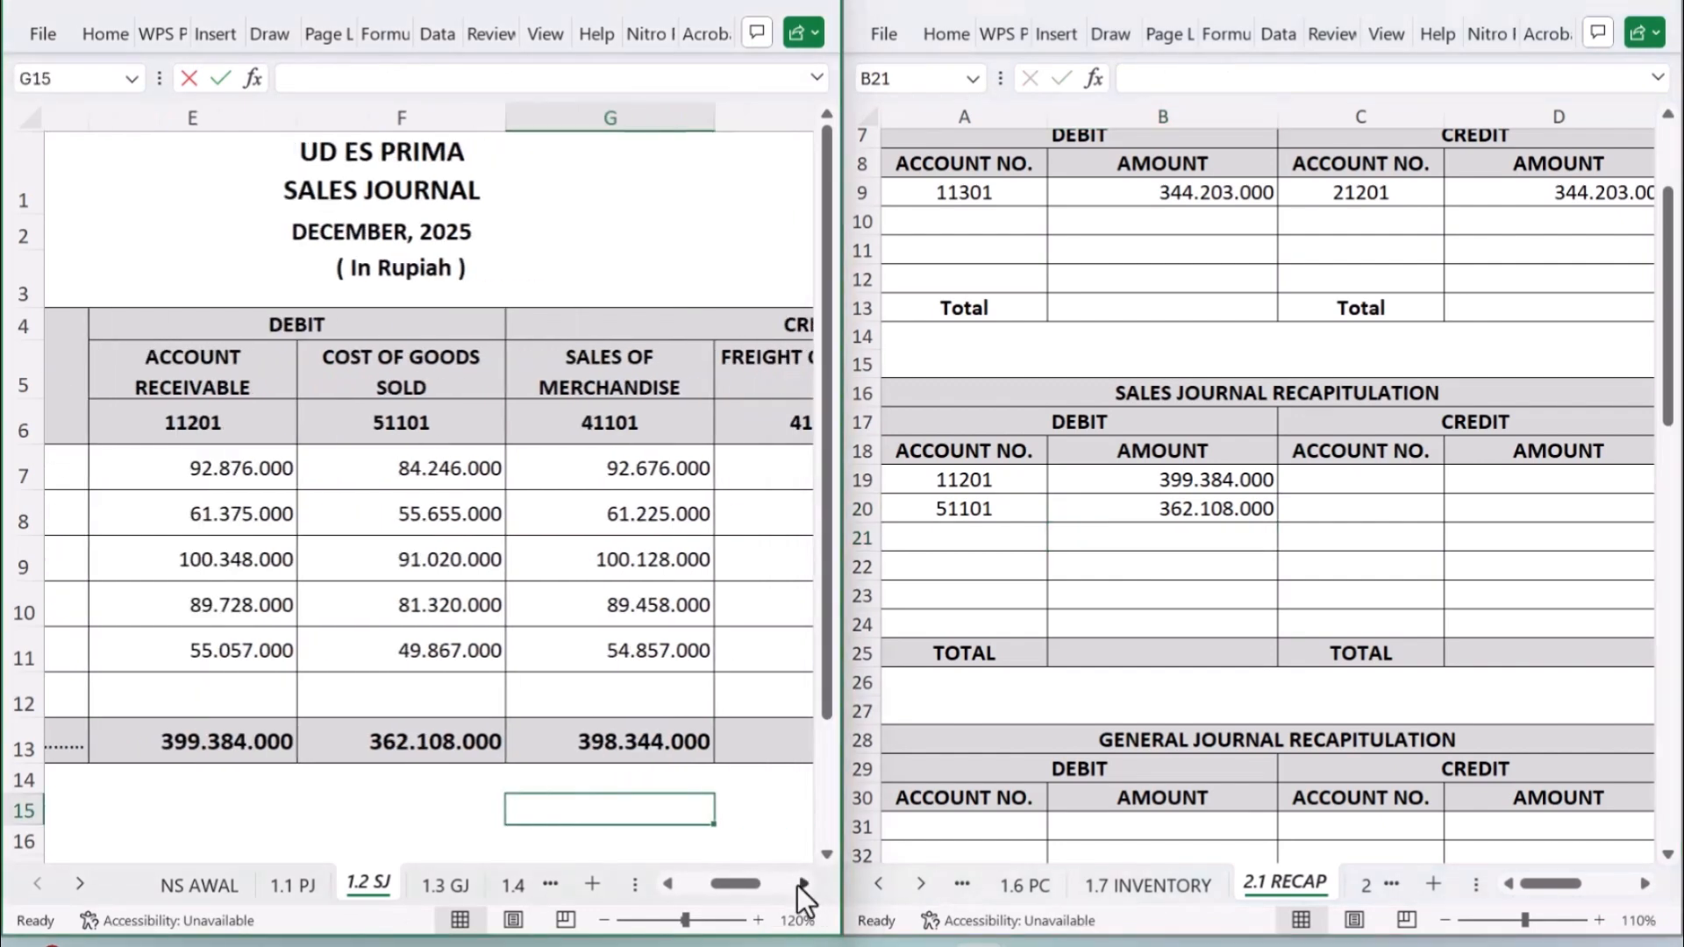
{"action": "left_click", "coordinate": [800, 884]}
{"action": "left_click", "coordinate": [800, 884]}
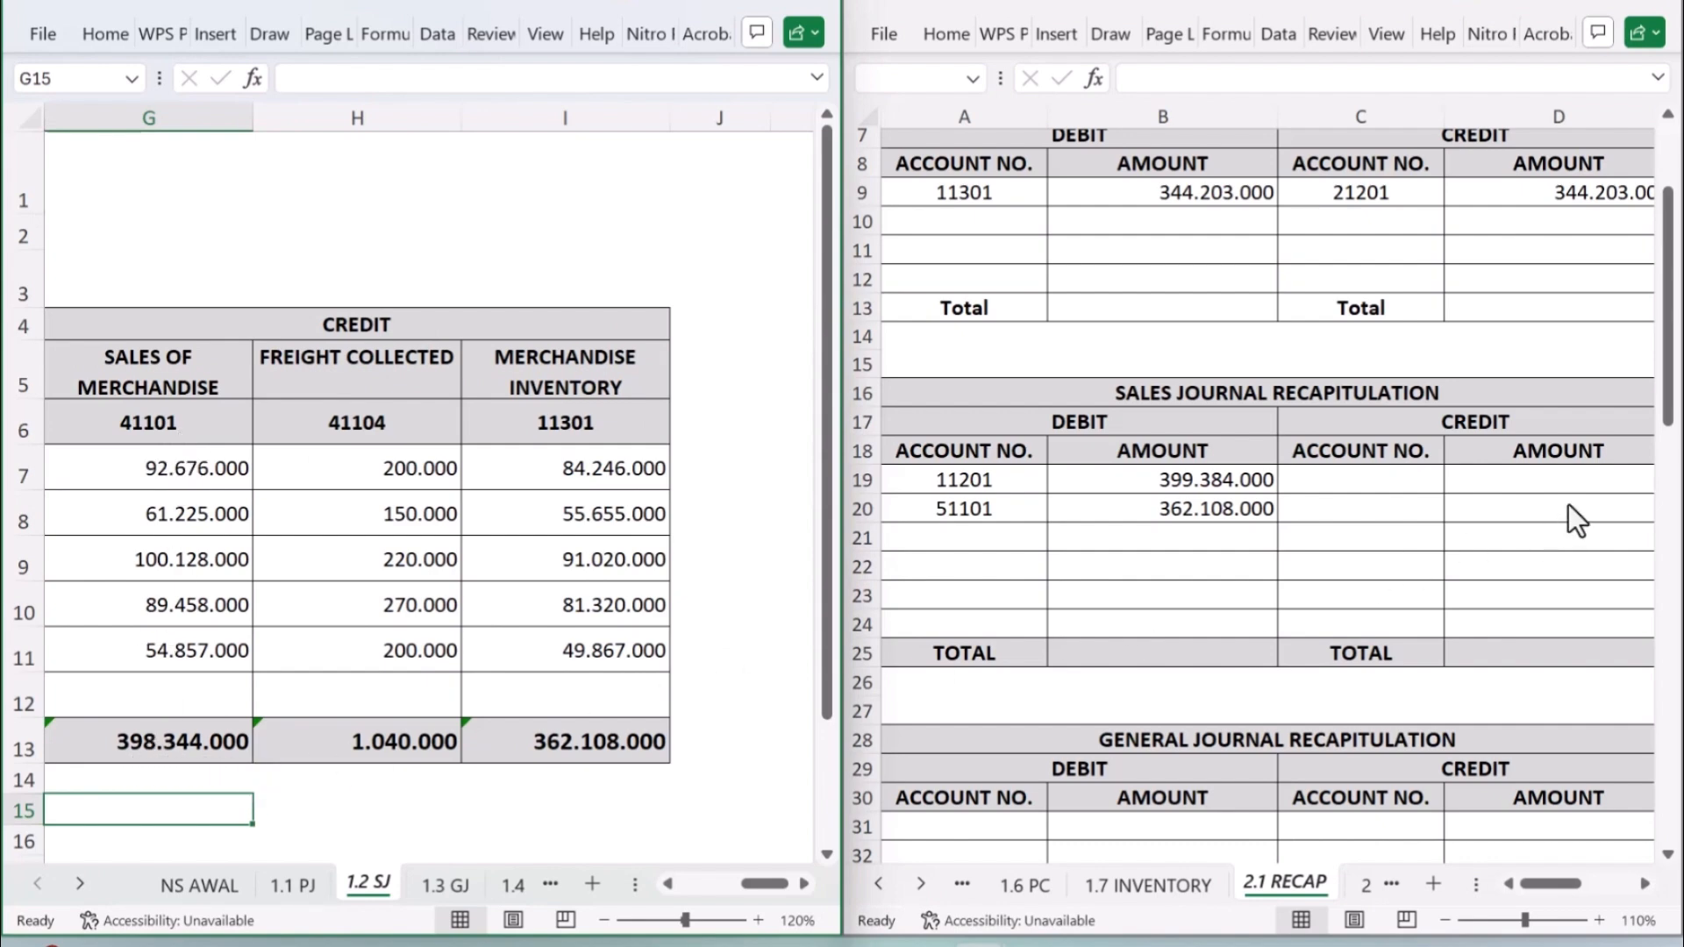
{"action": "left_click", "coordinate": [1377, 479]}
{"action": "type", "text": "="}
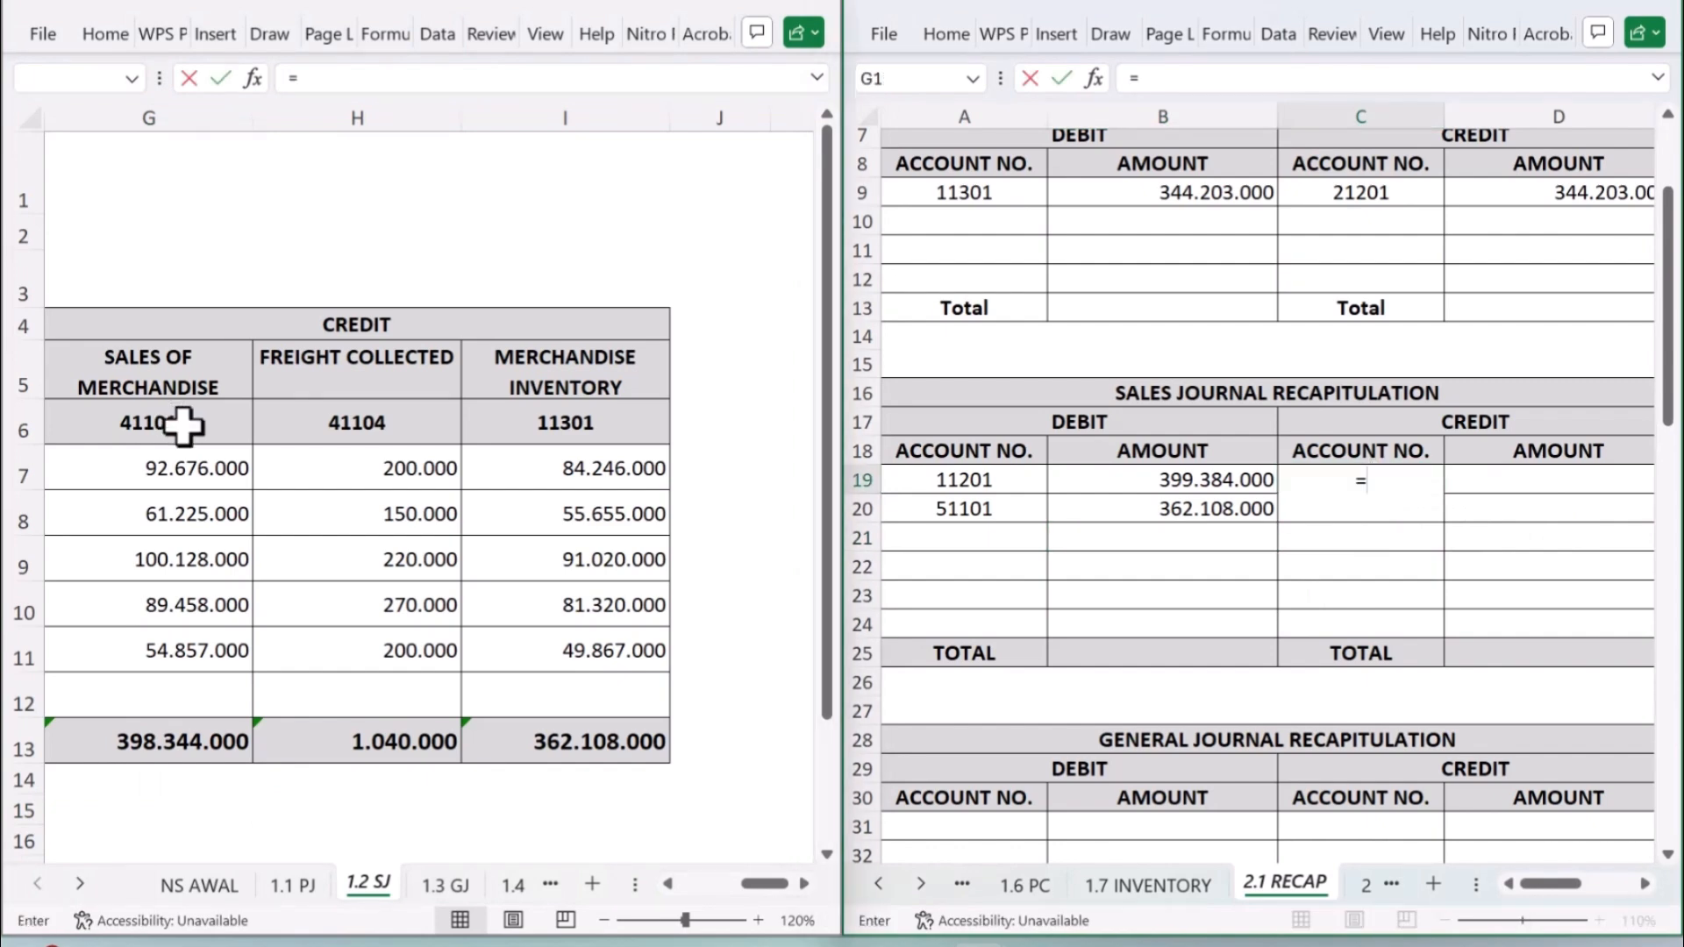
{"action": "left_click", "coordinate": [189, 423]}
{"action": "key", "text": "Return"}
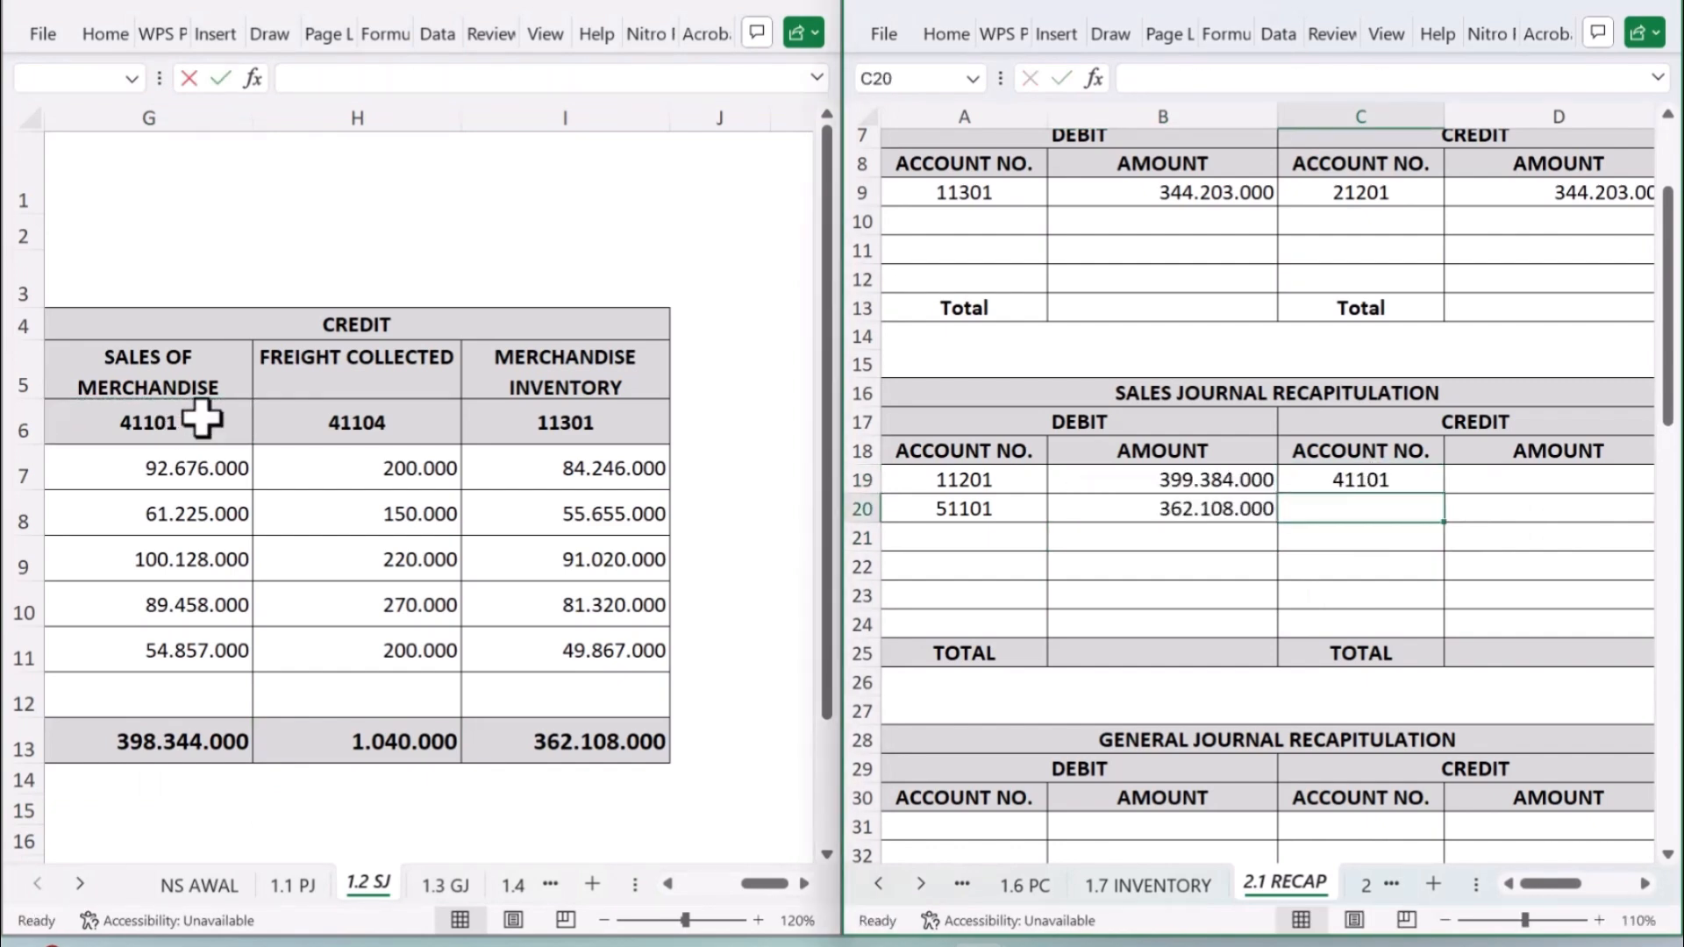
{"action": "left_click", "coordinate": [1567, 482]}
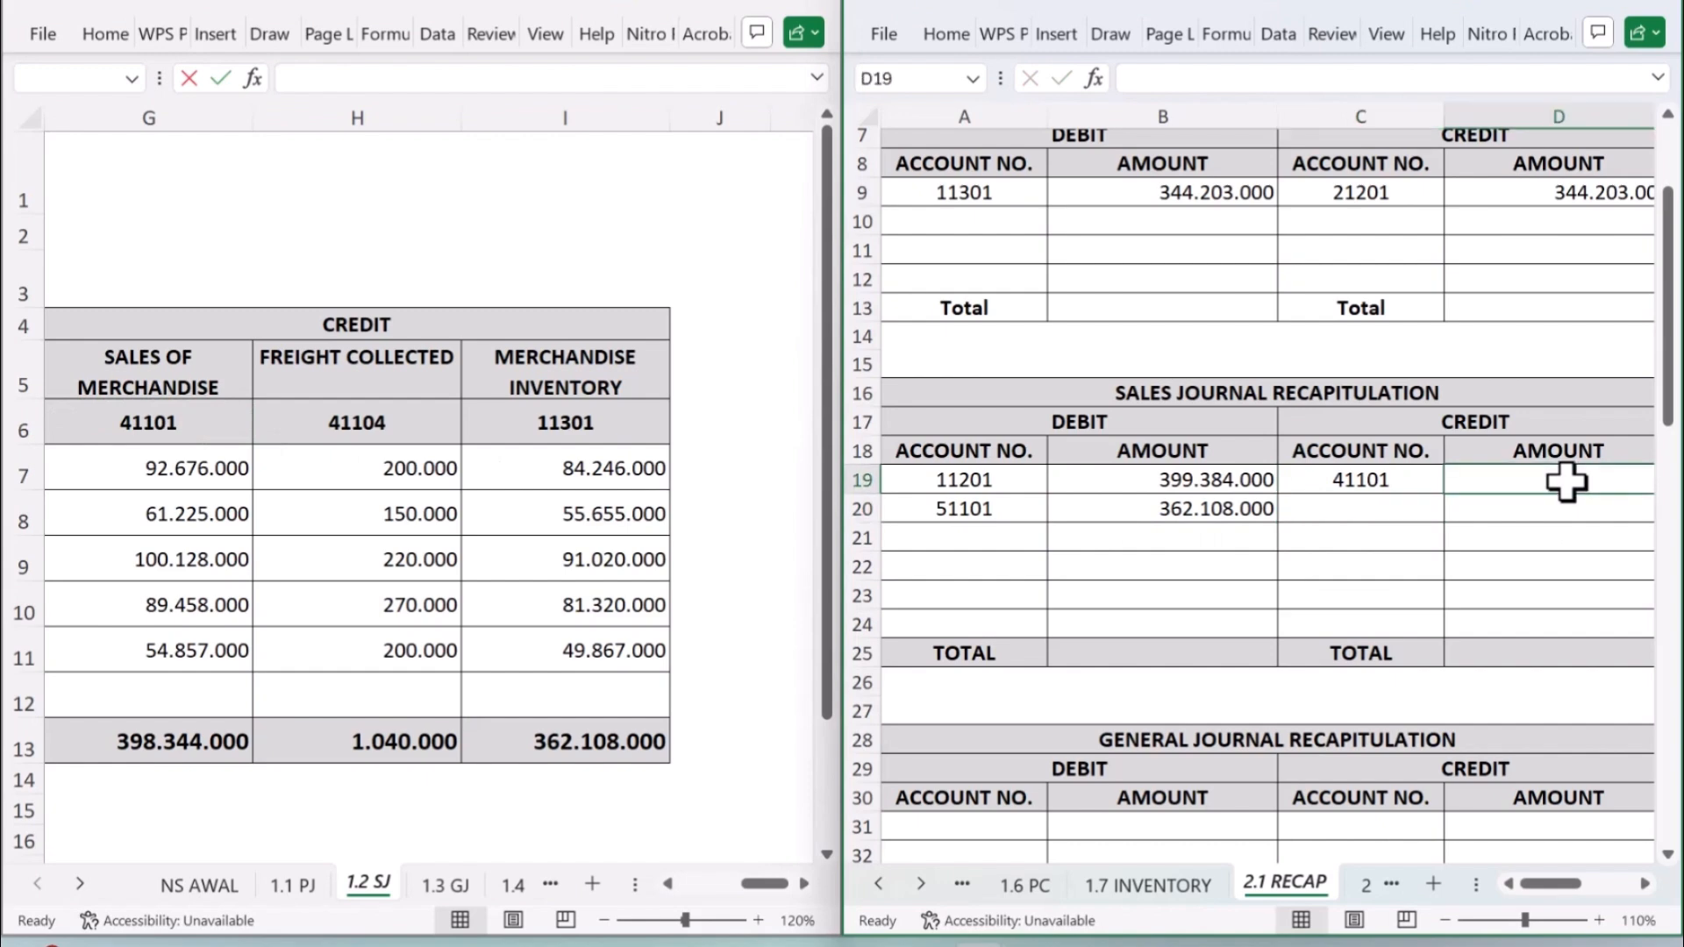
{"action": "type", "text": "="}
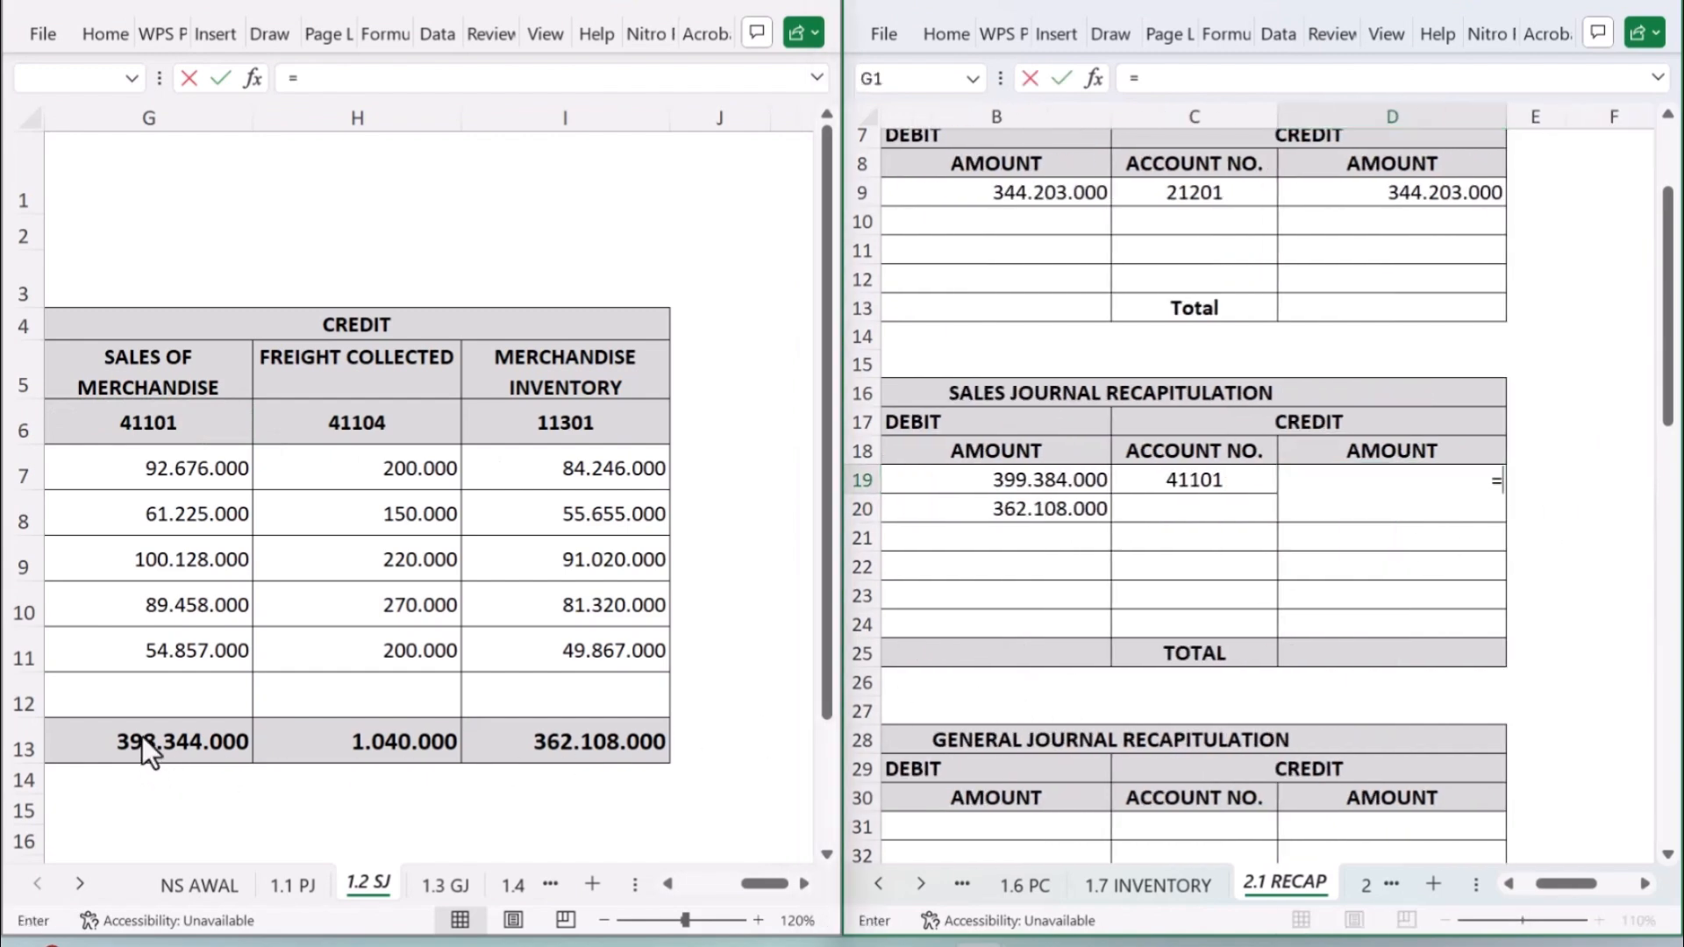
{"action": "left_click", "coordinate": [105, 731]}
{"action": "key", "text": "Return"}
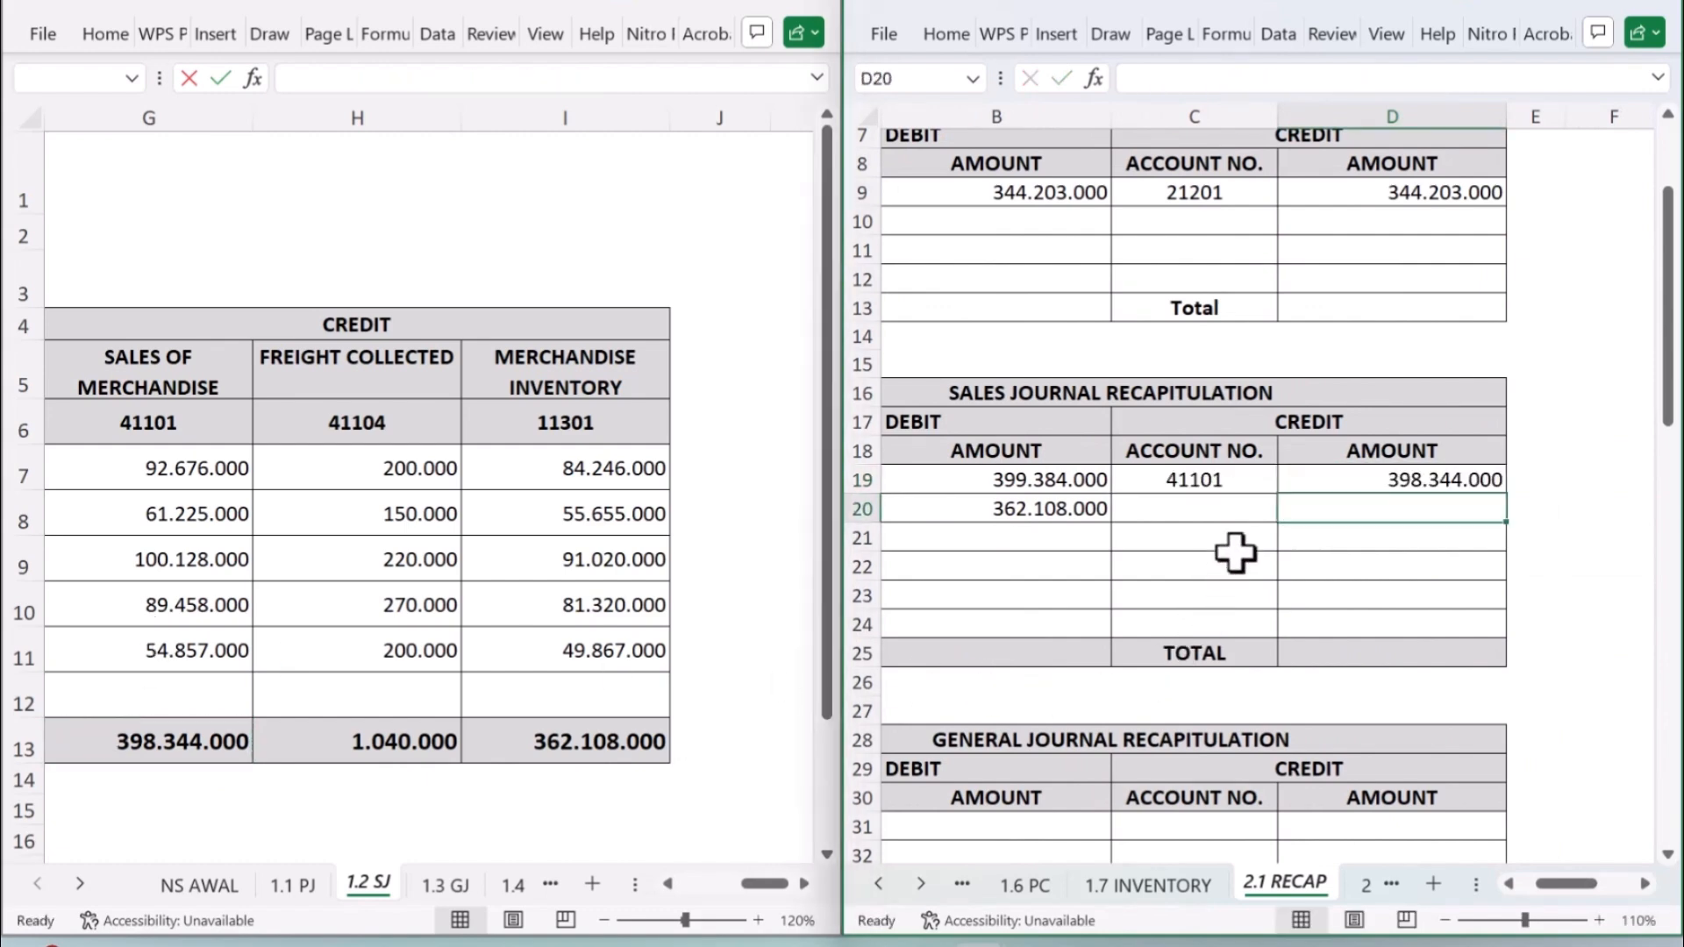
Step: Link sales recapitulation cells C20 and D20 to the 1.2 SJ sheet's freight collected account number (H6) and total (H13)
{"action": "left_click", "coordinate": [1245, 506]}
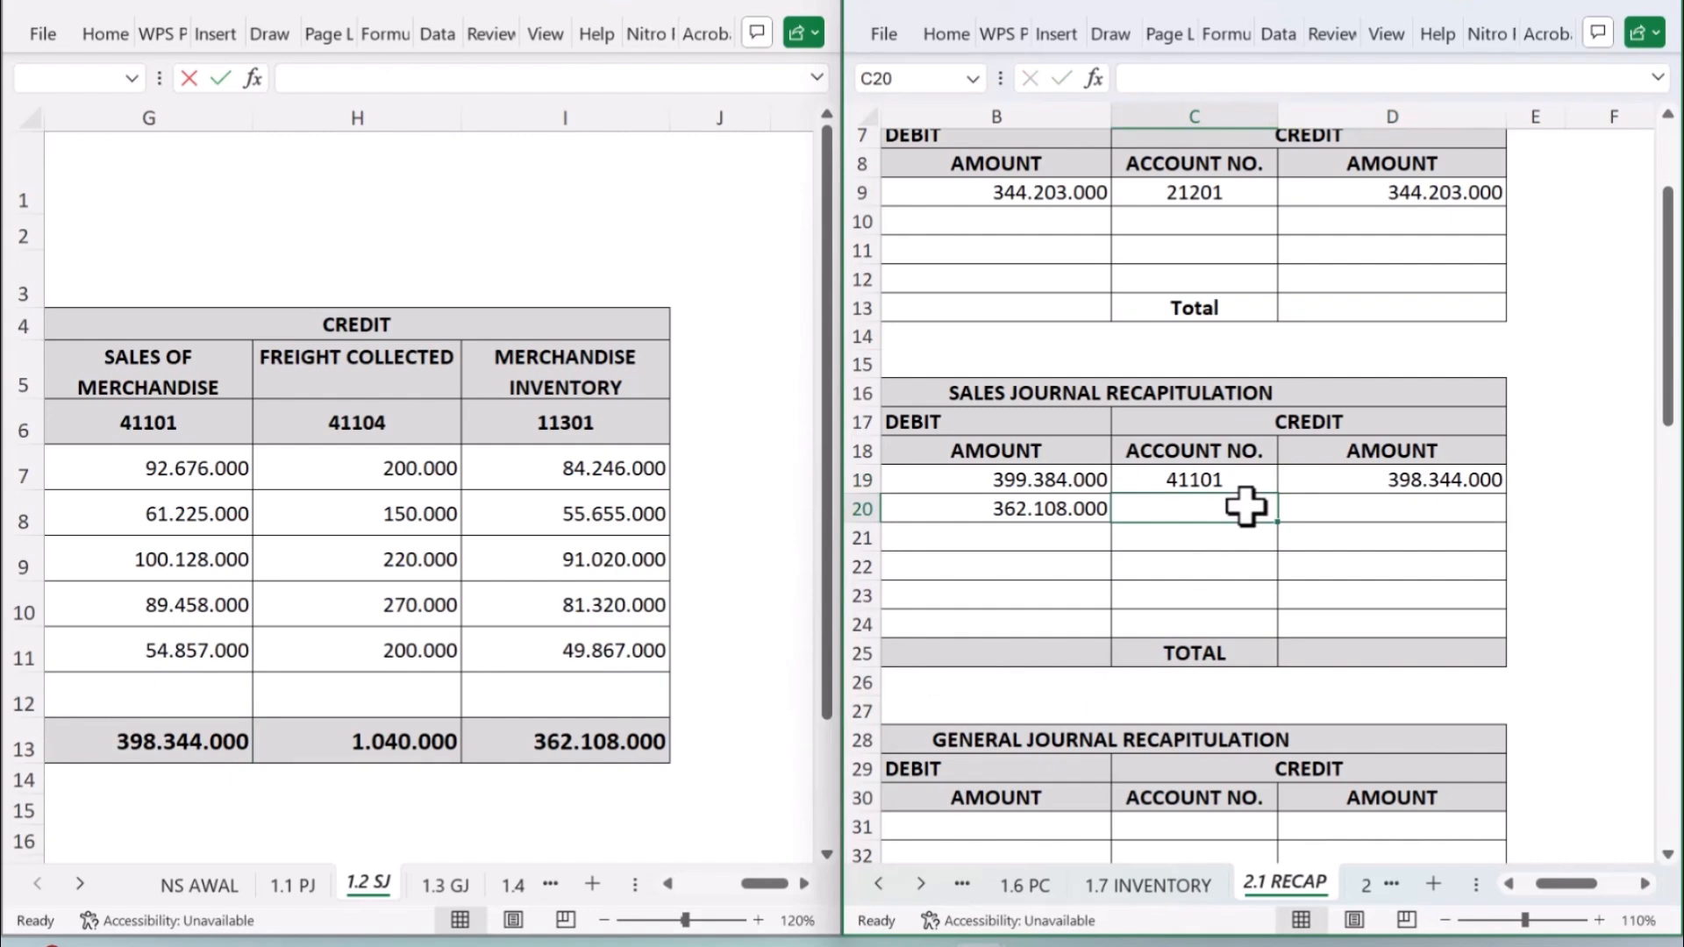
{"action": "type", "text": "="}
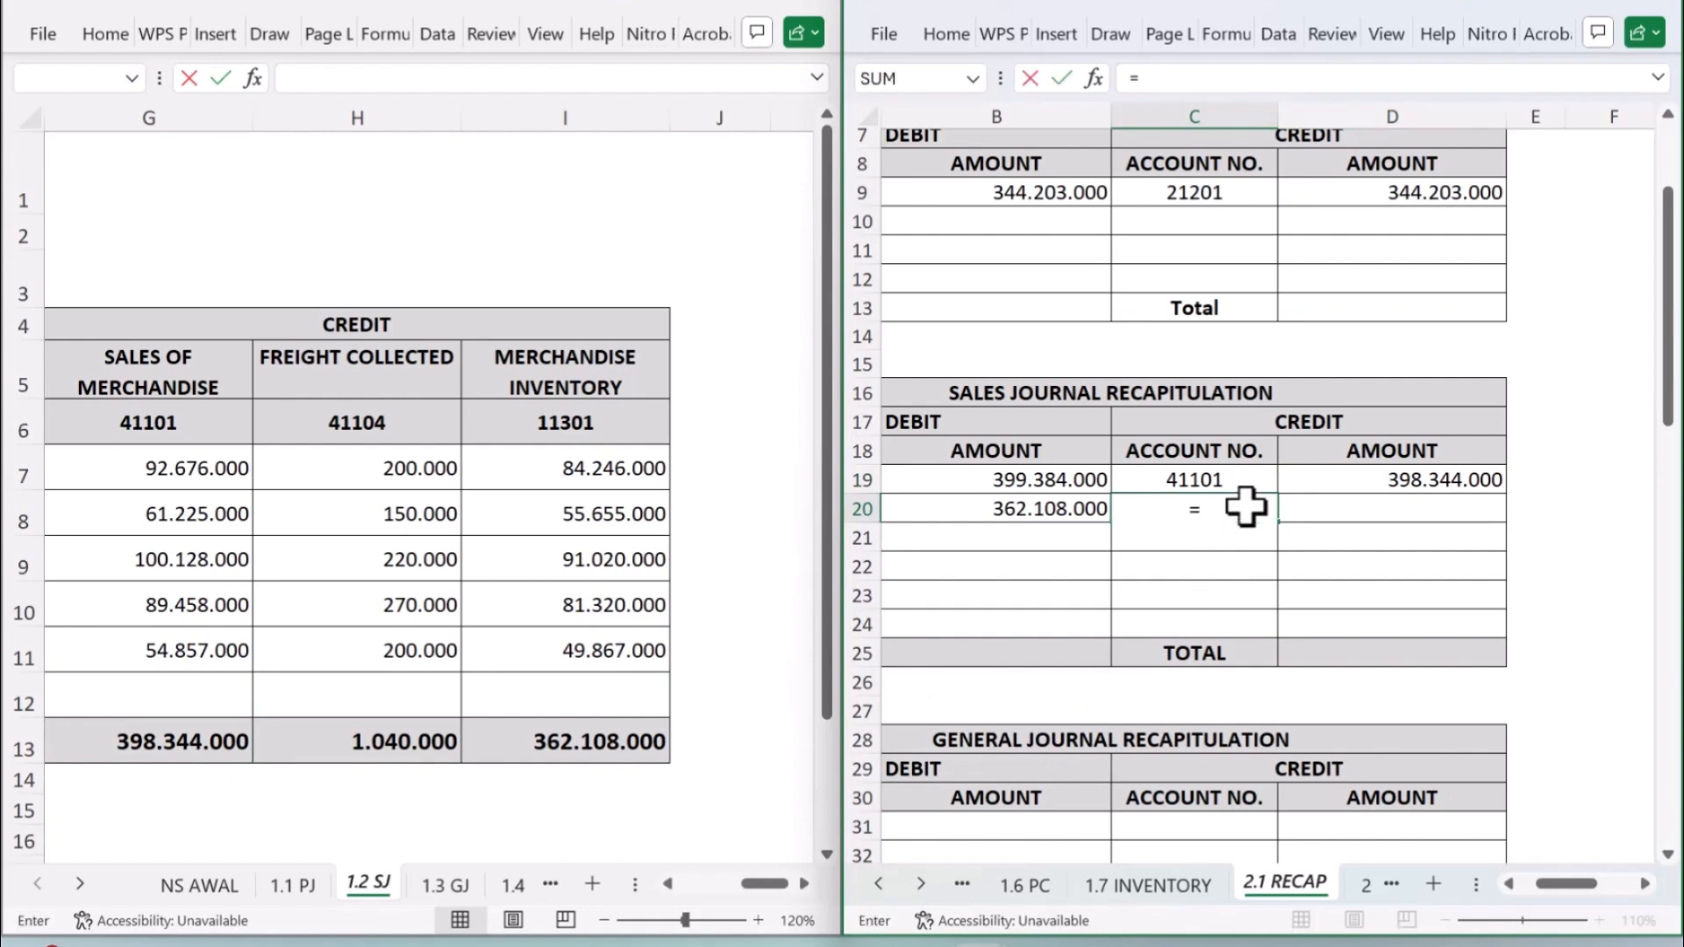
{"action": "left_click", "coordinate": [422, 418]}
{"action": "left_click", "coordinate": [422, 417]}
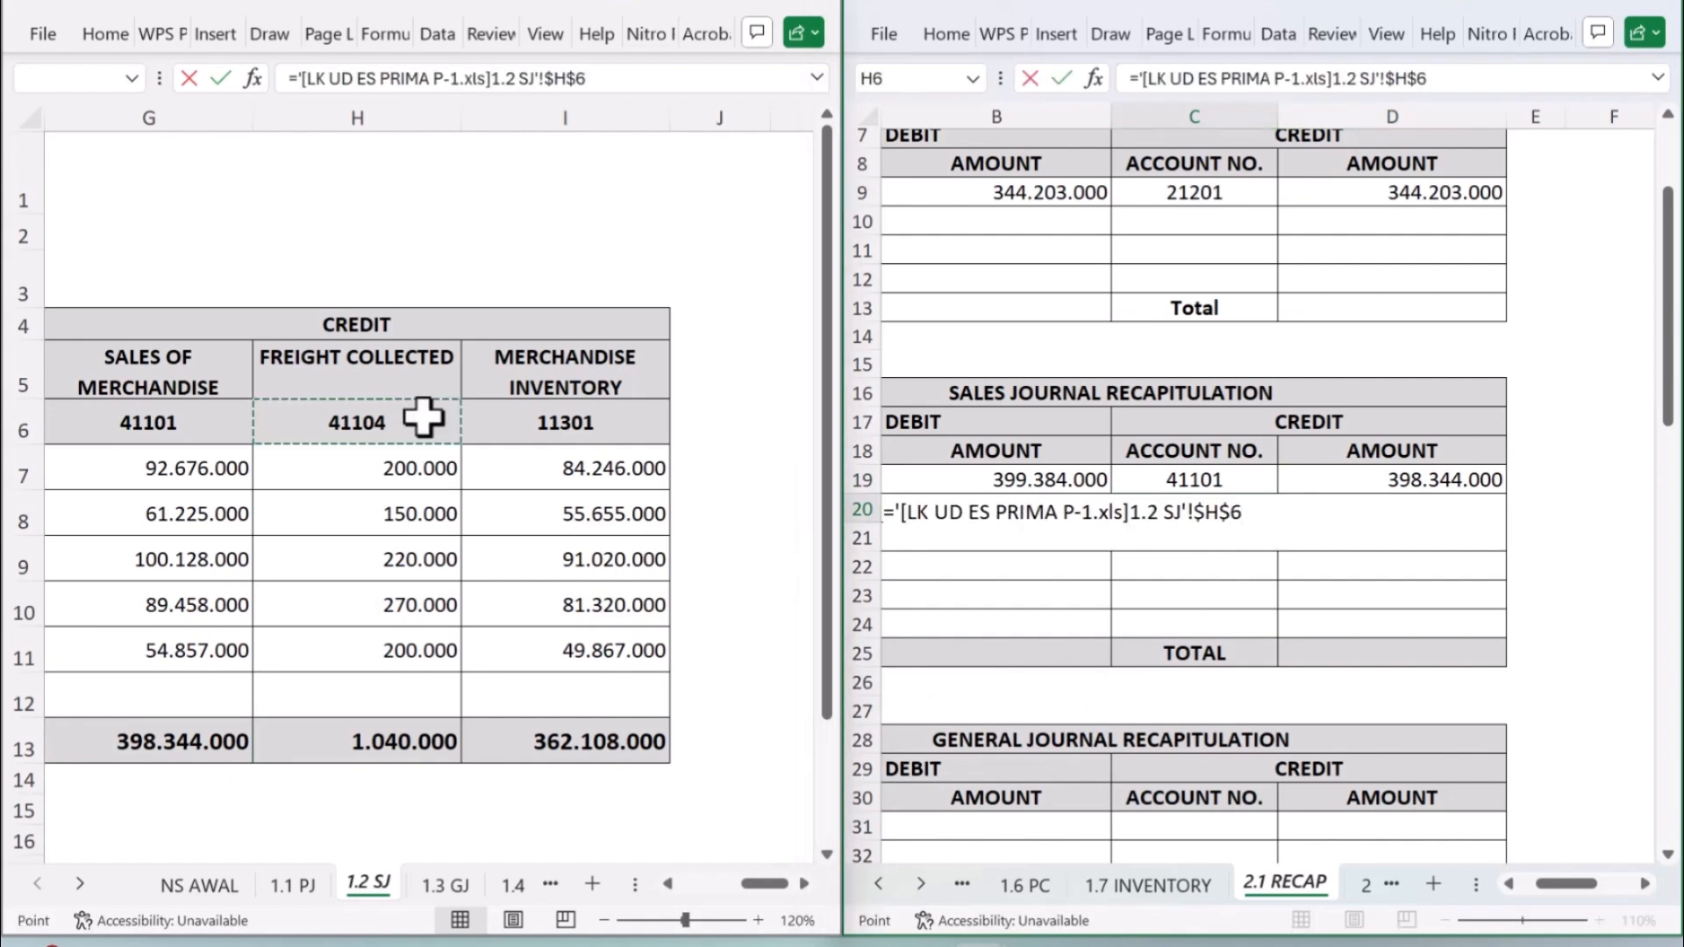
{"action": "key", "text": "Return"}
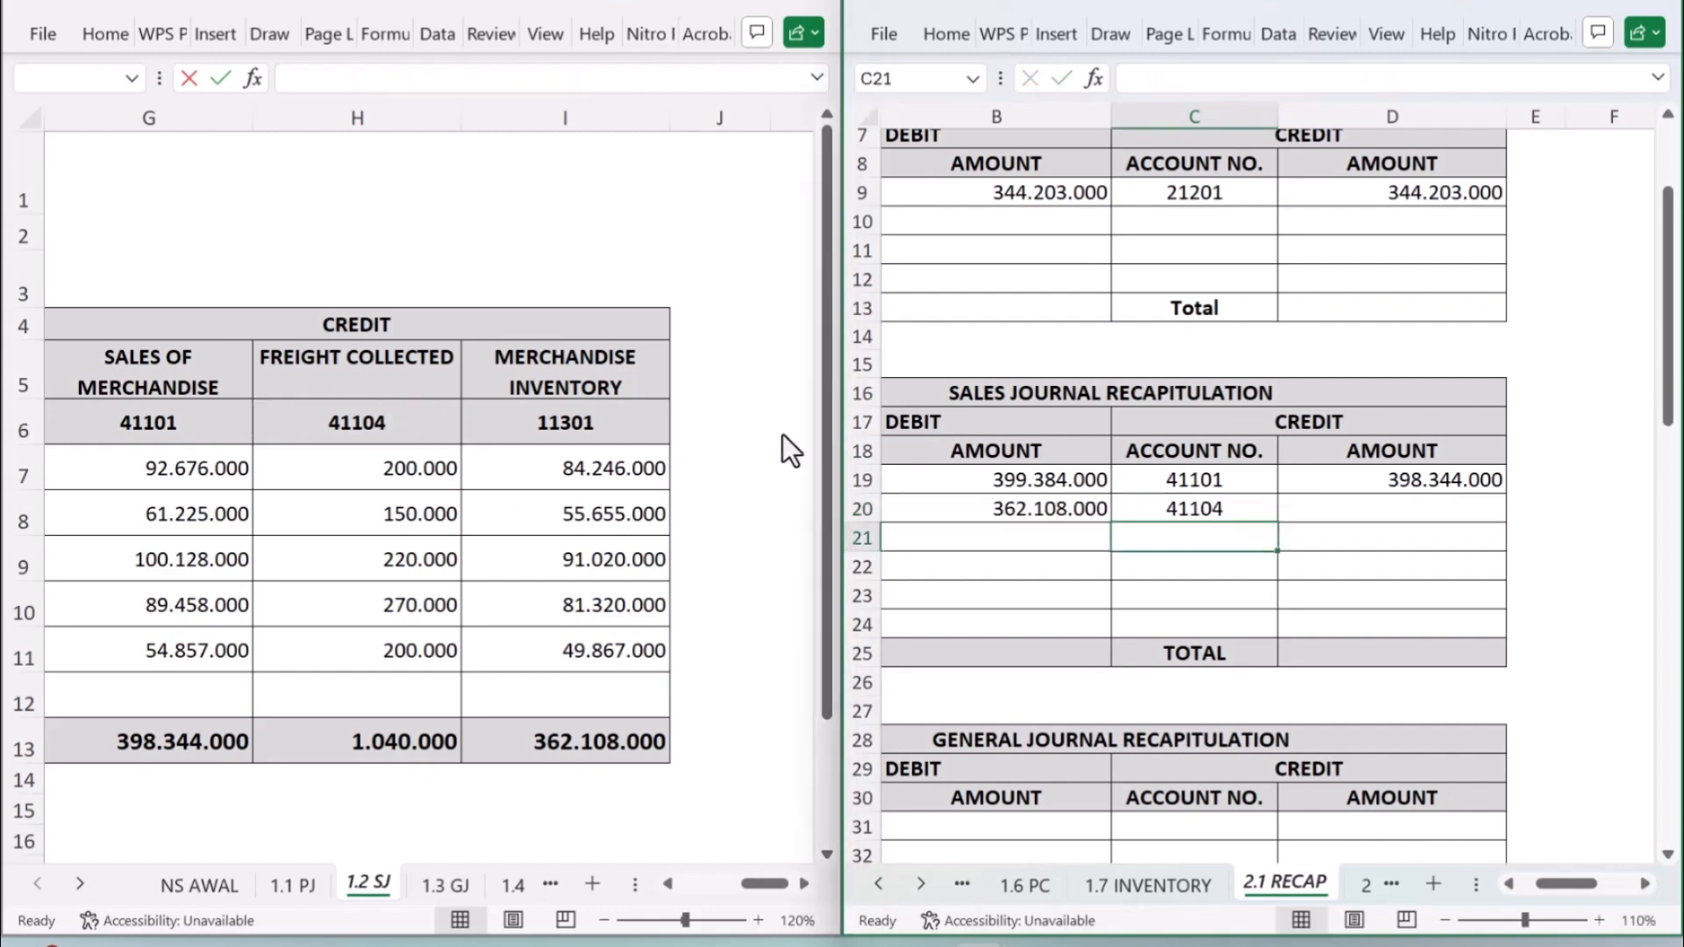
{"action": "left_click", "coordinate": [1351, 518]}
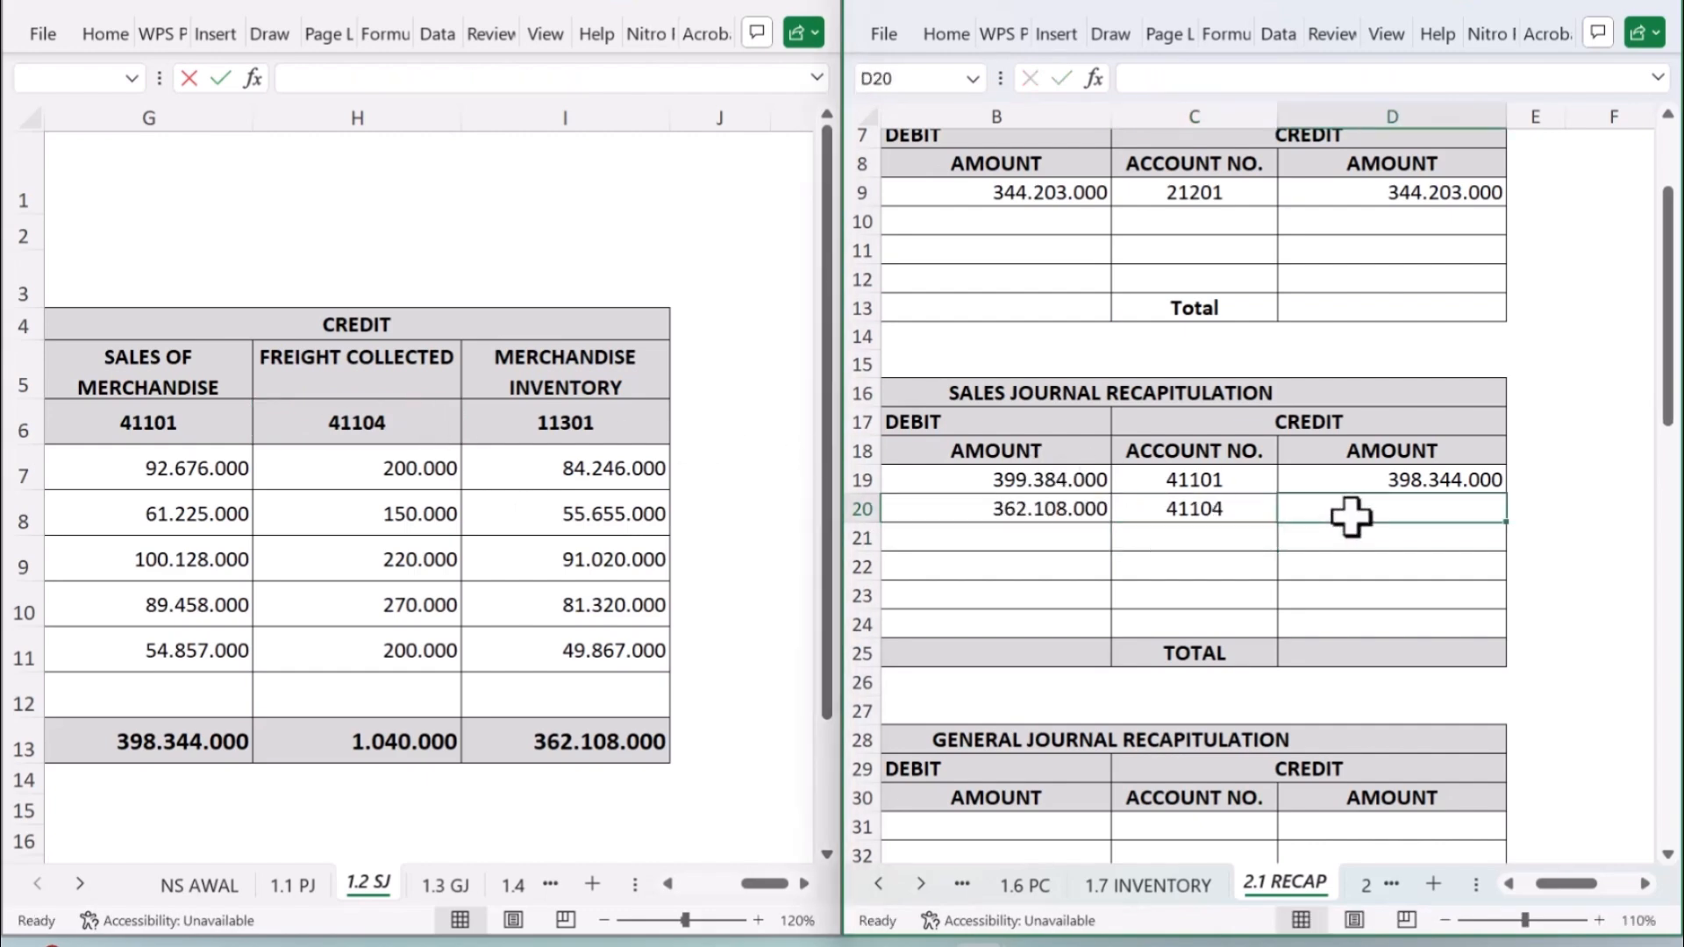
{"action": "type", "text": "="}
{"action": "left_click", "coordinate": [390, 773]}
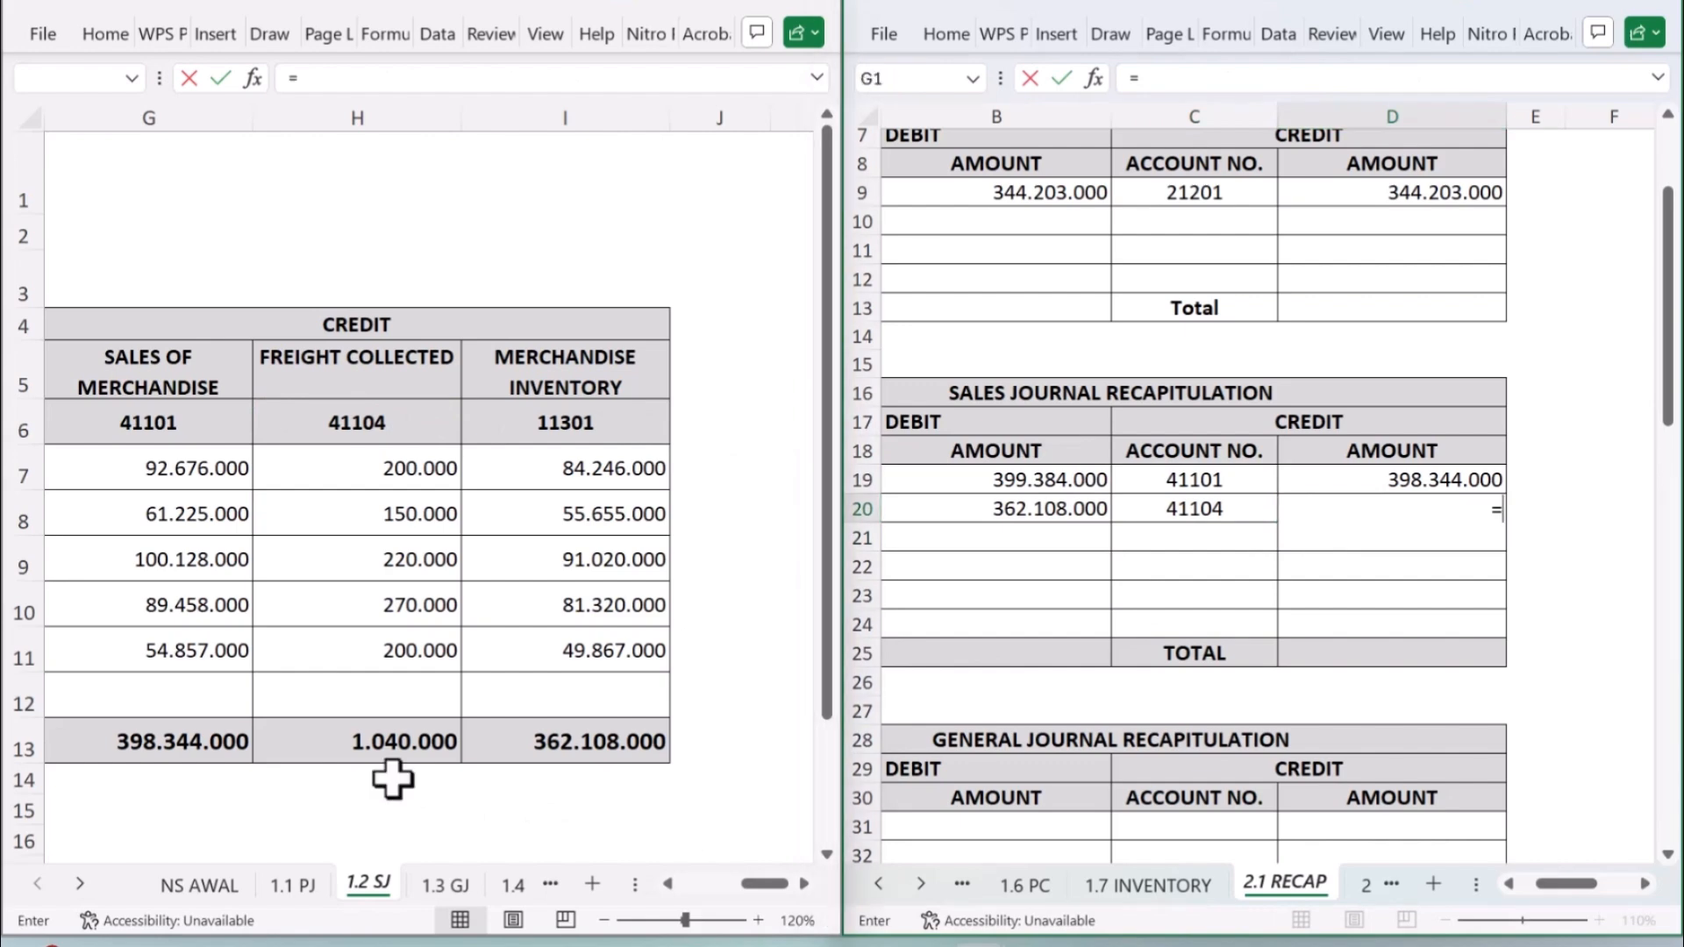
{"action": "left_click", "coordinate": [308, 744]}
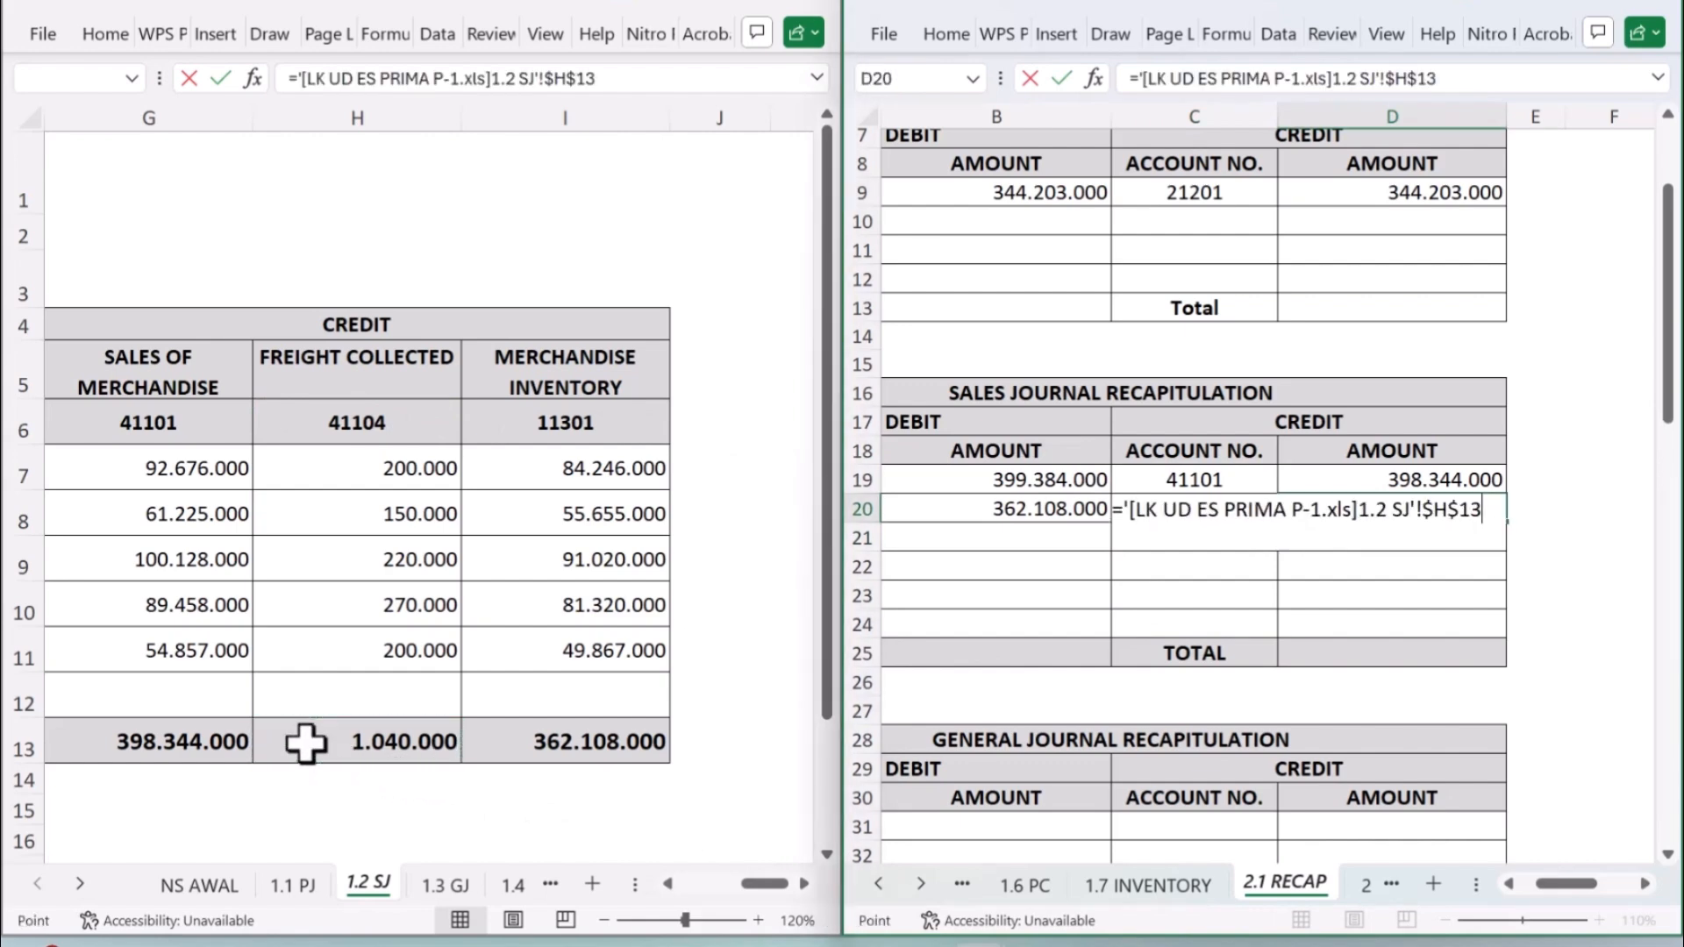
{"action": "key", "text": "Return"}
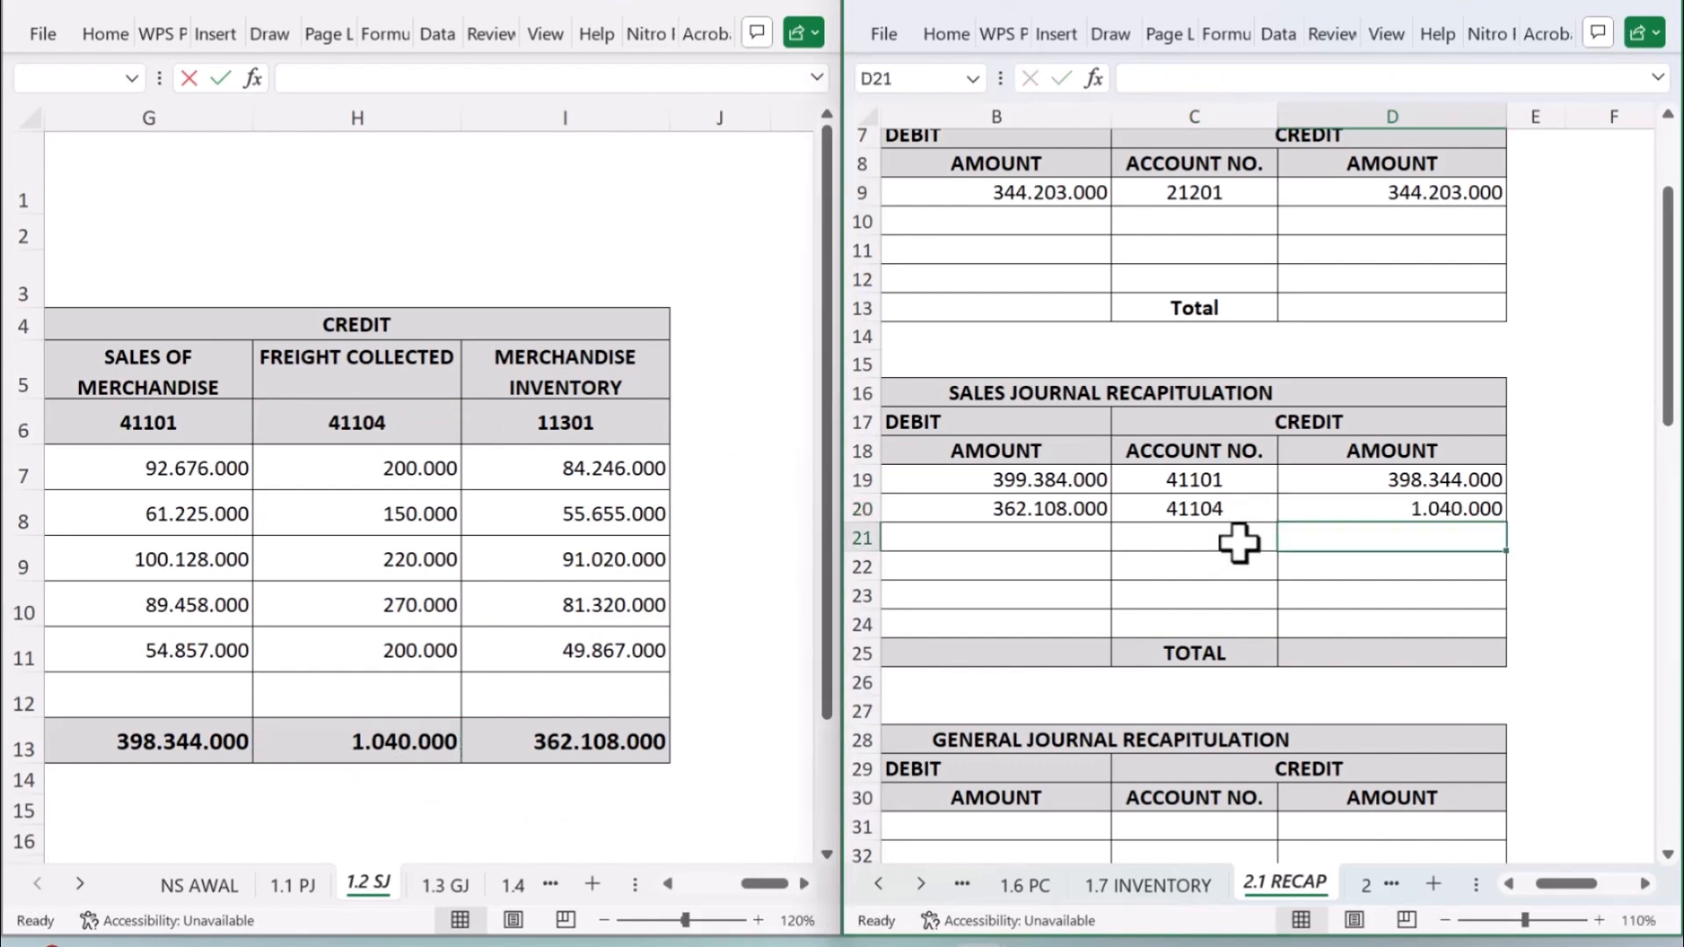
Step: Link sales recapitulation cells C21 and D21 to the 1.2 SJ sheet's merchandise inventory account number (I6) and credit total (I13)
{"action": "left_click", "coordinate": [1208, 539]}
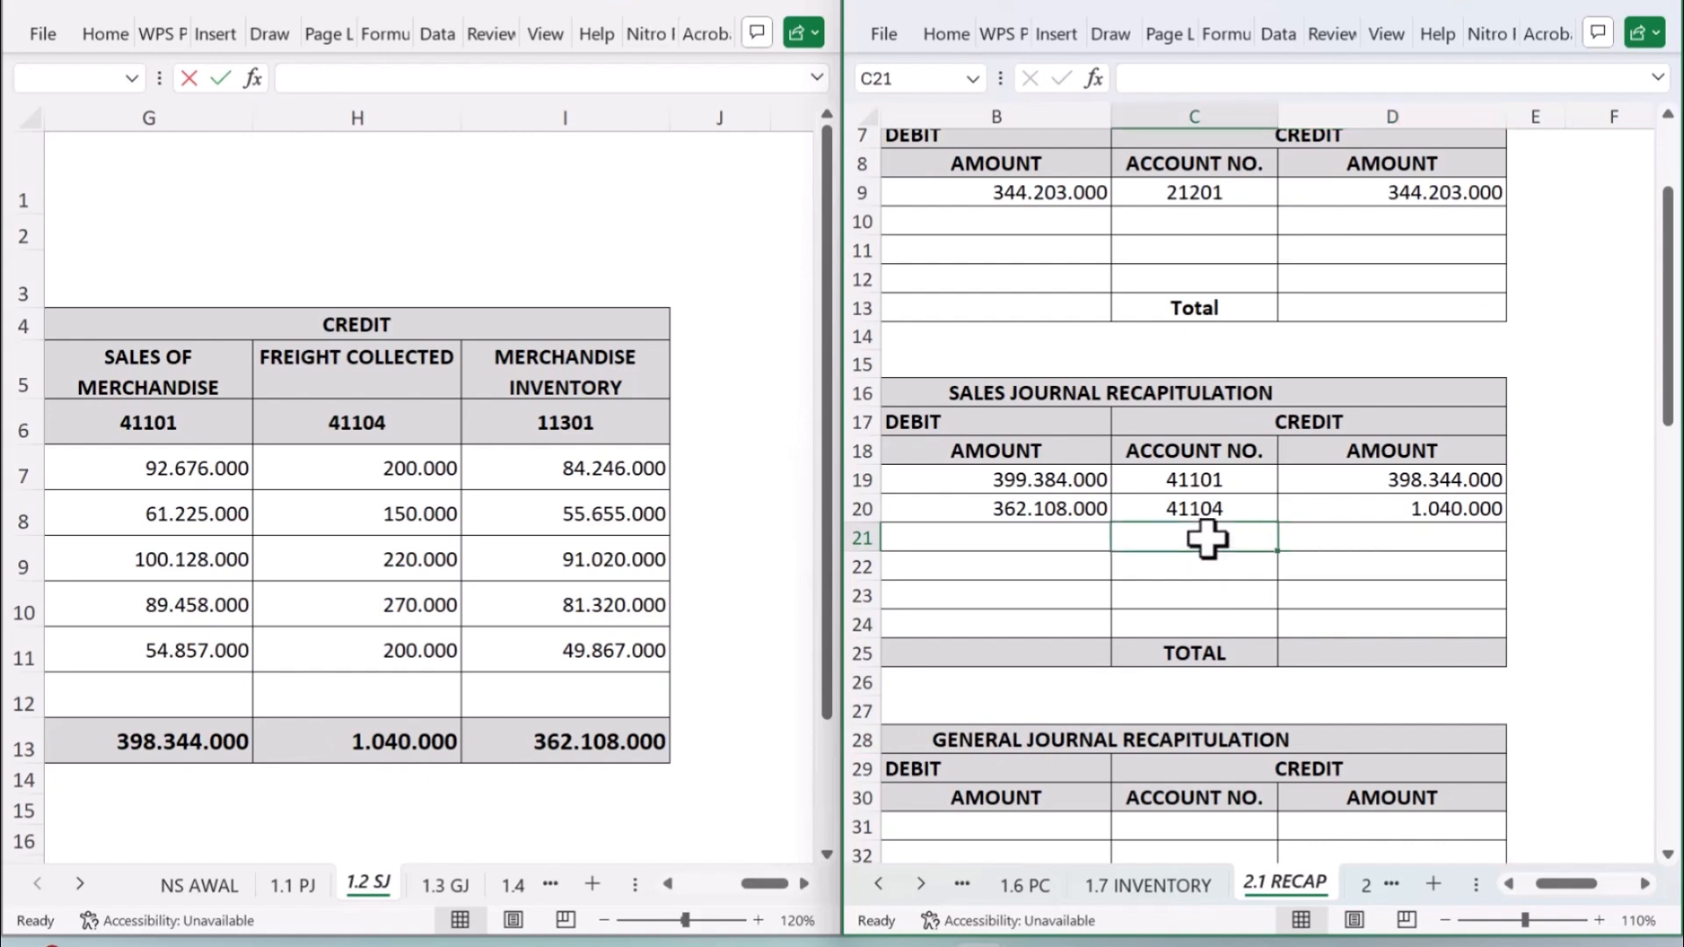
{"action": "type", "text": "="}
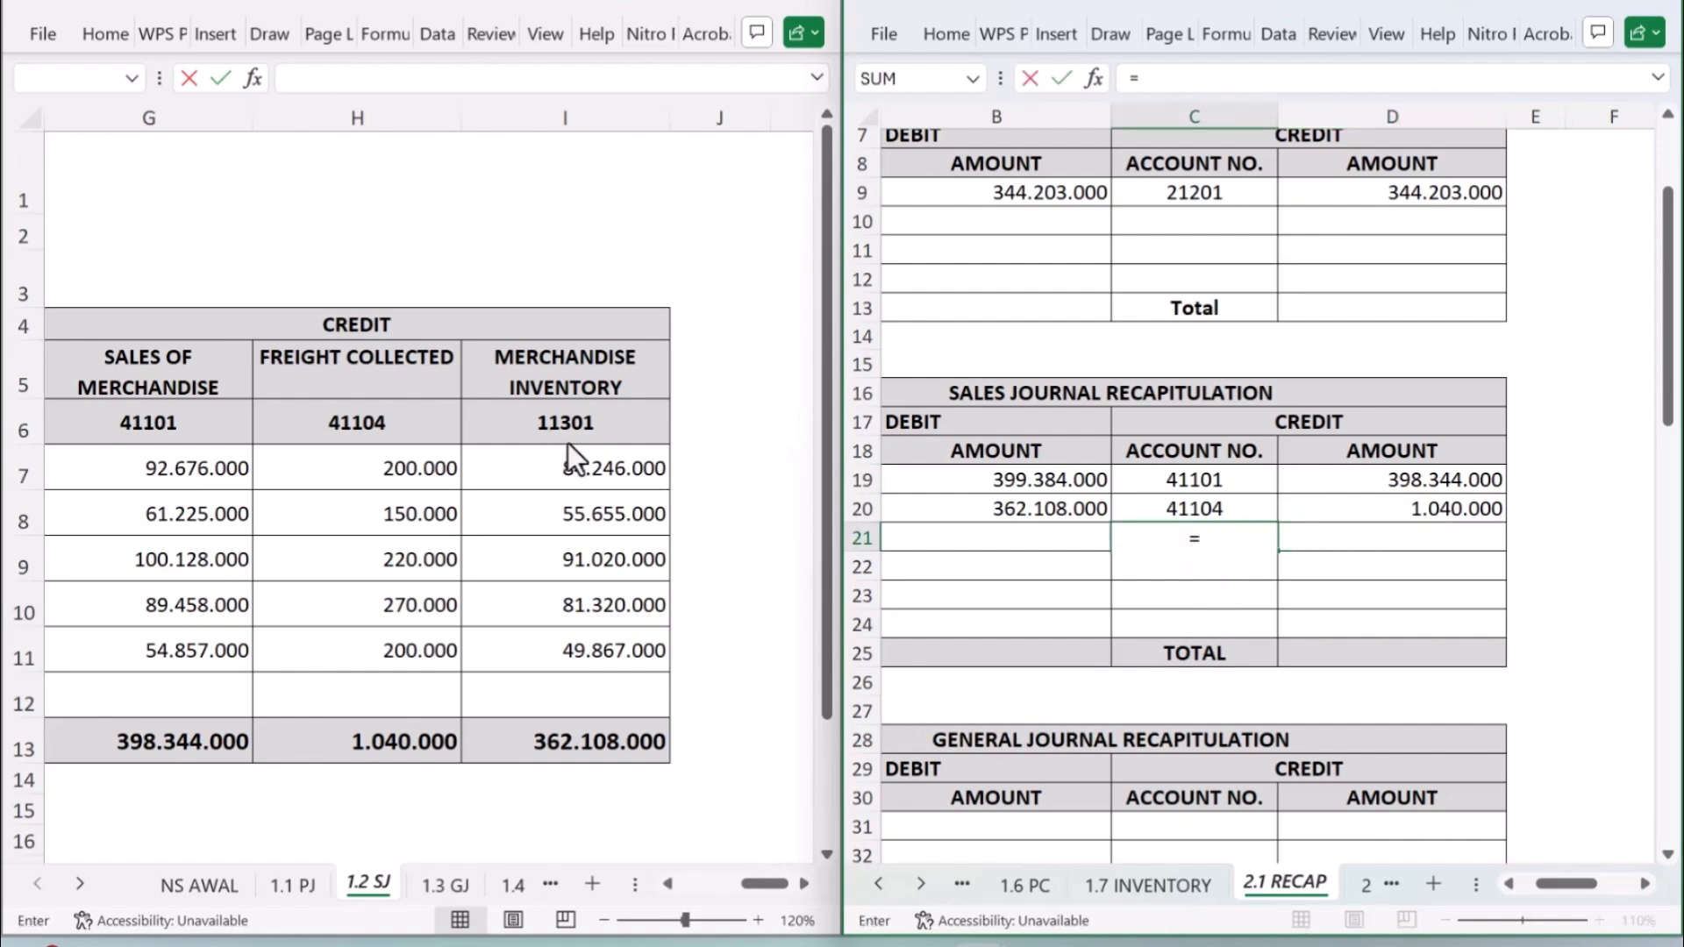
{"action": "left_click", "coordinate": [613, 416]}
{"action": "left_click", "coordinate": [613, 421]}
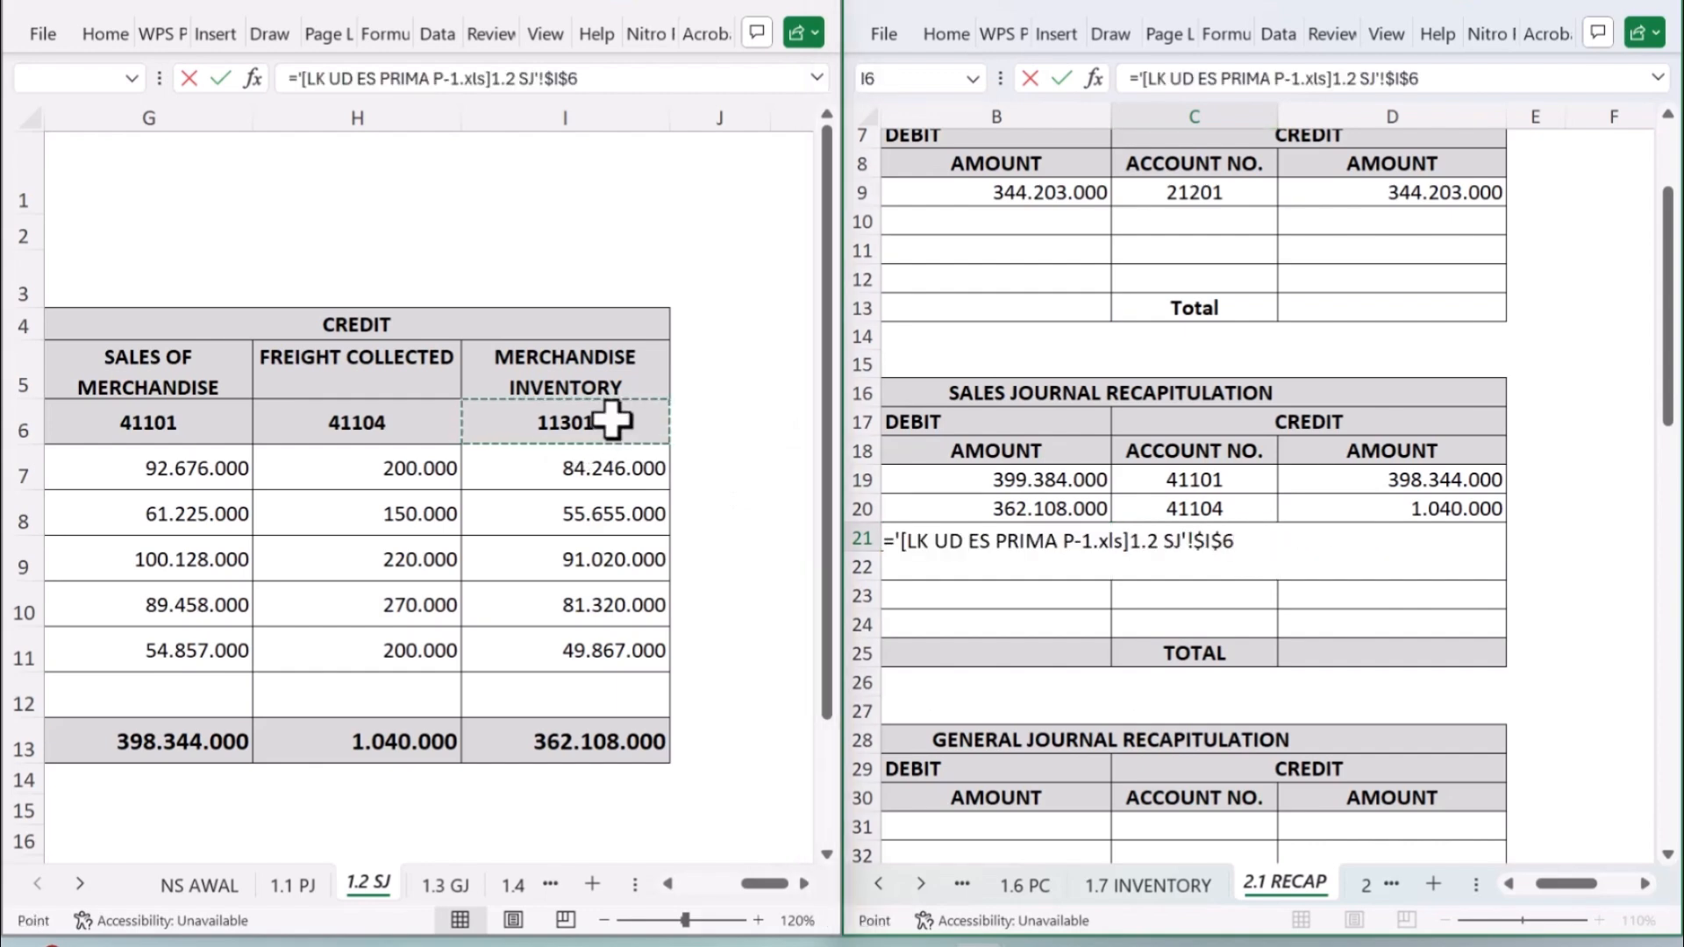
{"action": "key", "text": "Return"}
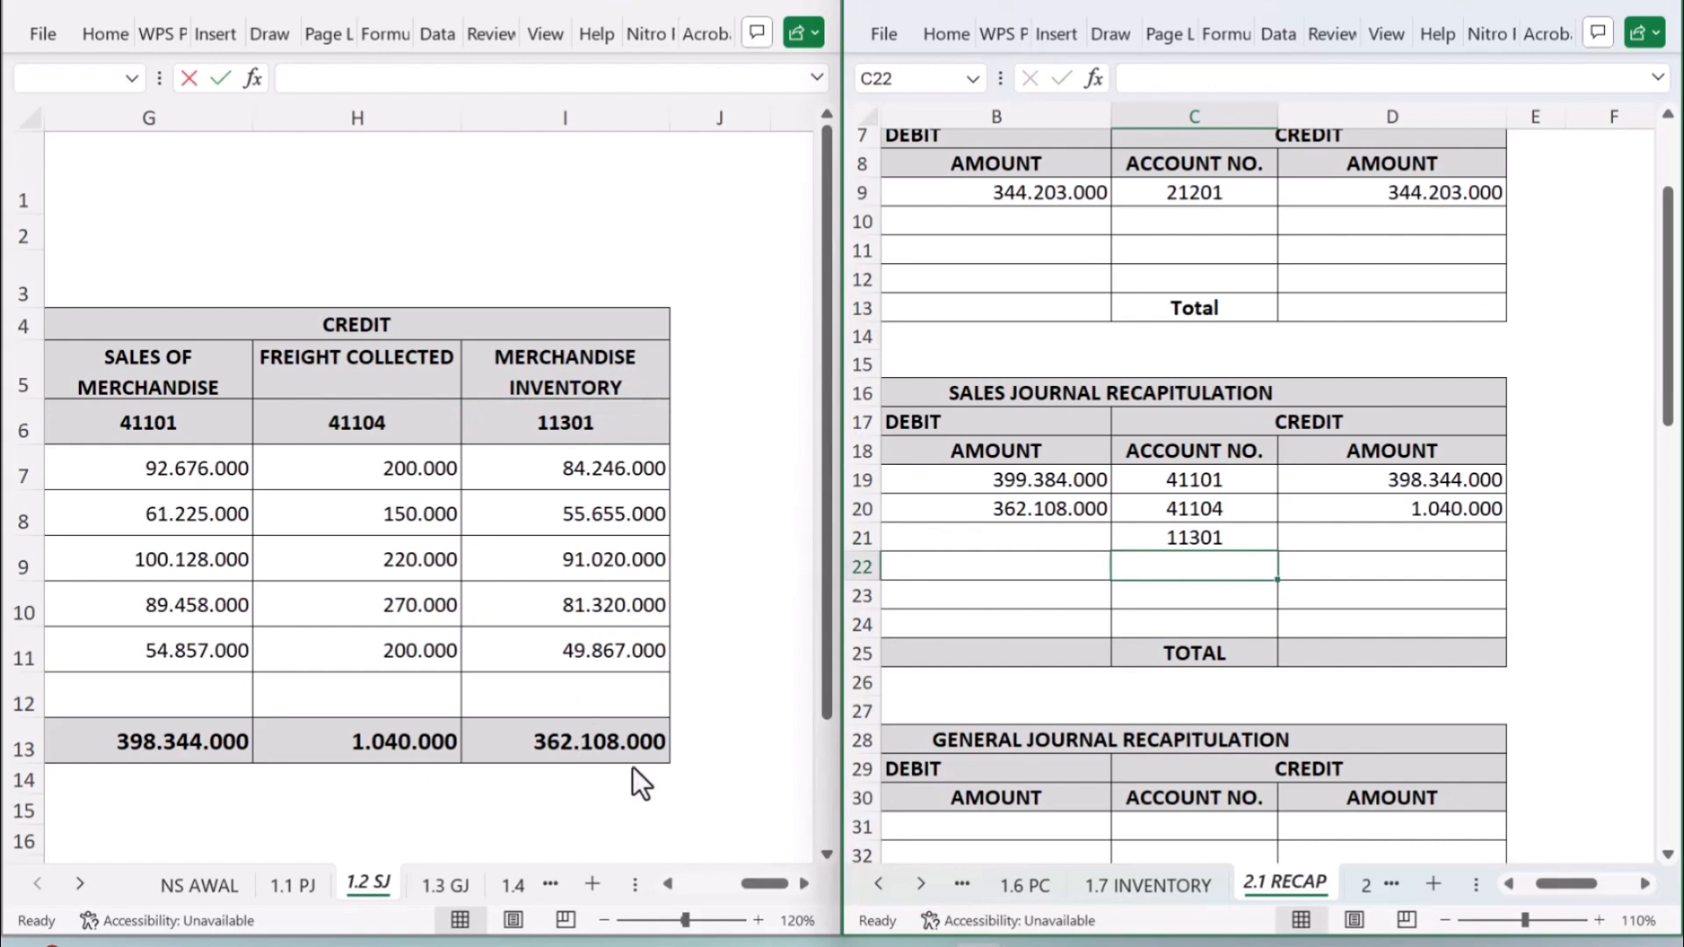
{"action": "left_click", "coordinate": [1441, 542]}
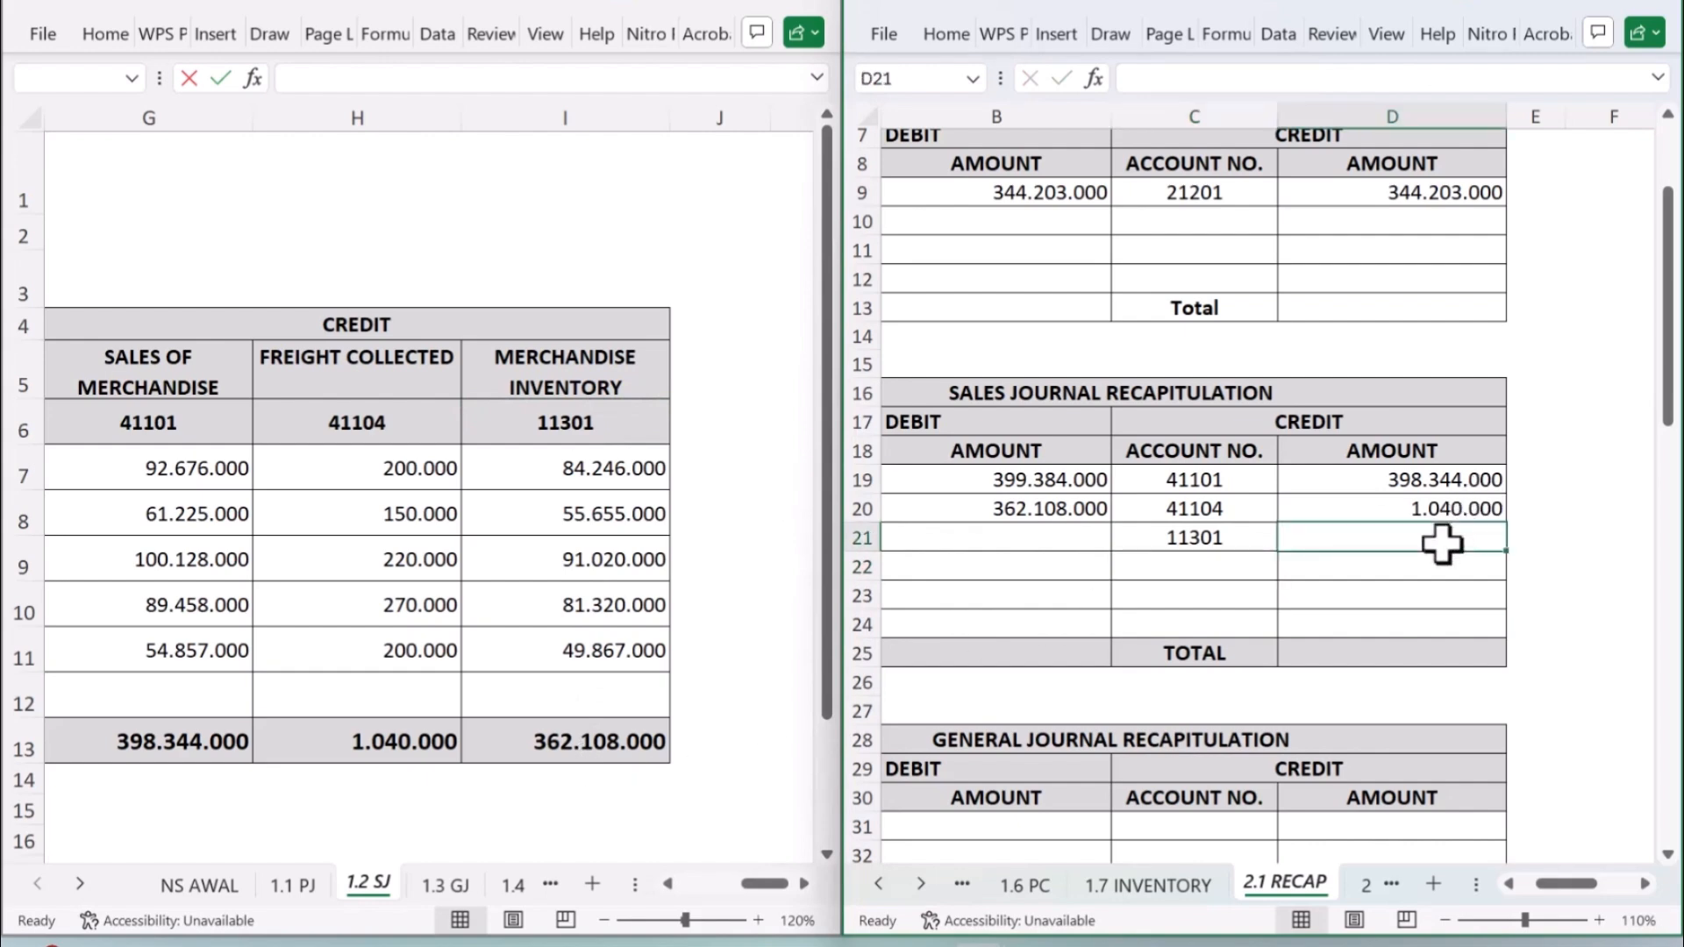
{"action": "type", "text": "="}
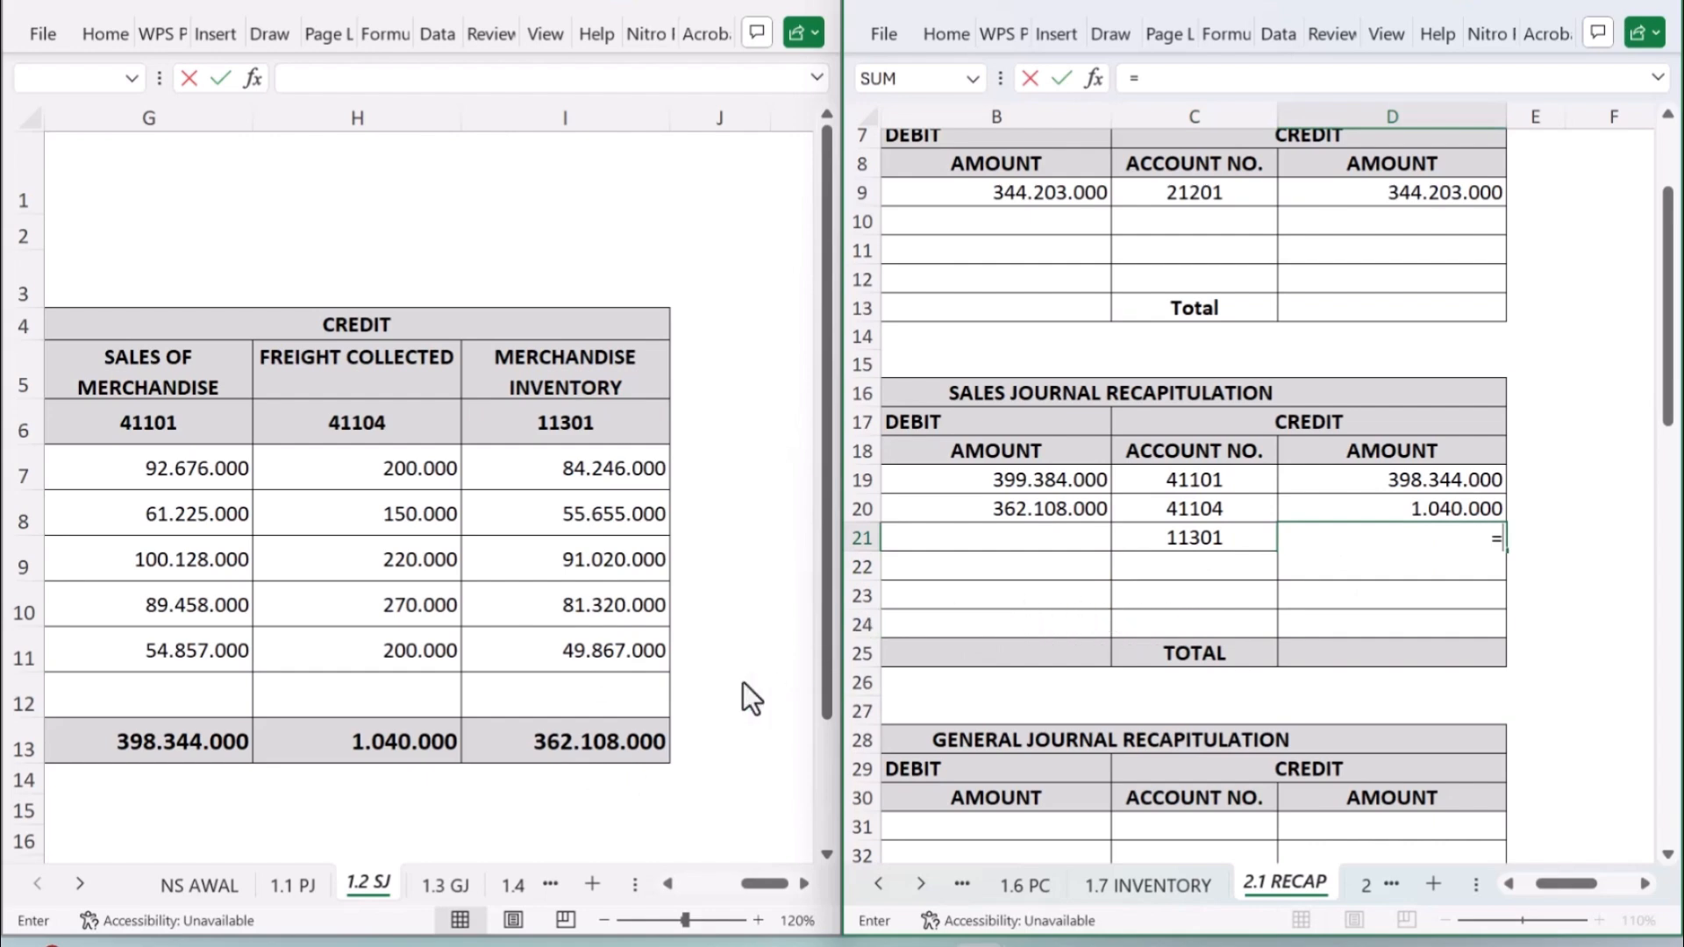
{"action": "left_click", "coordinate": [579, 742]}
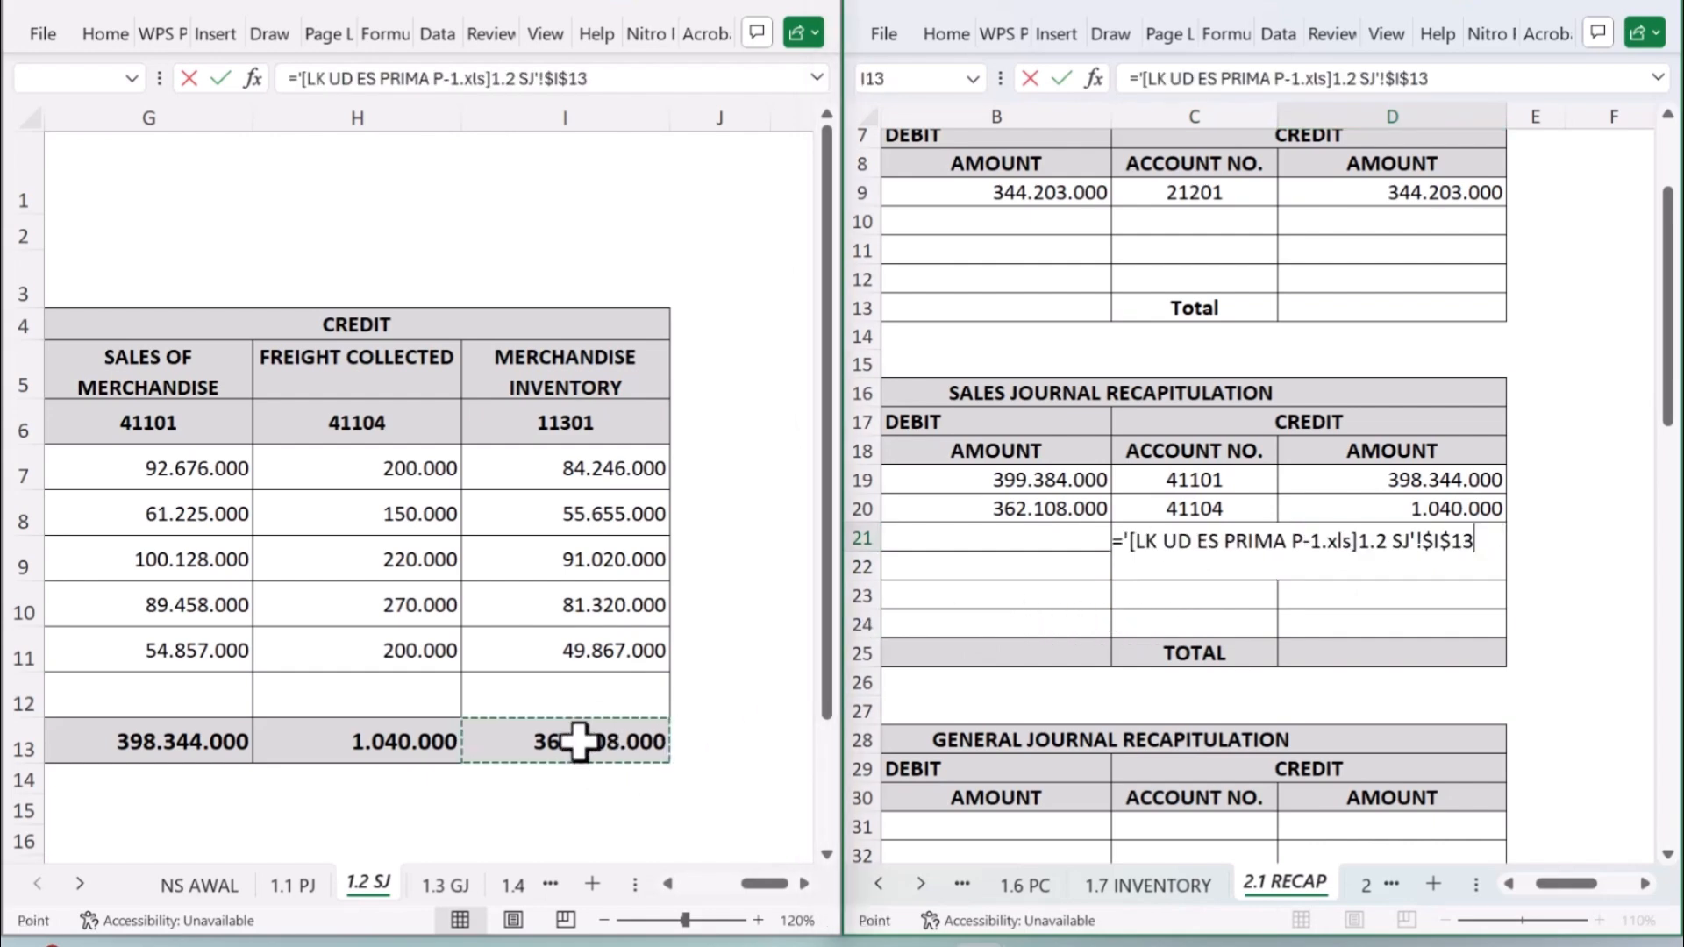
{"action": "key", "text": "Return"}
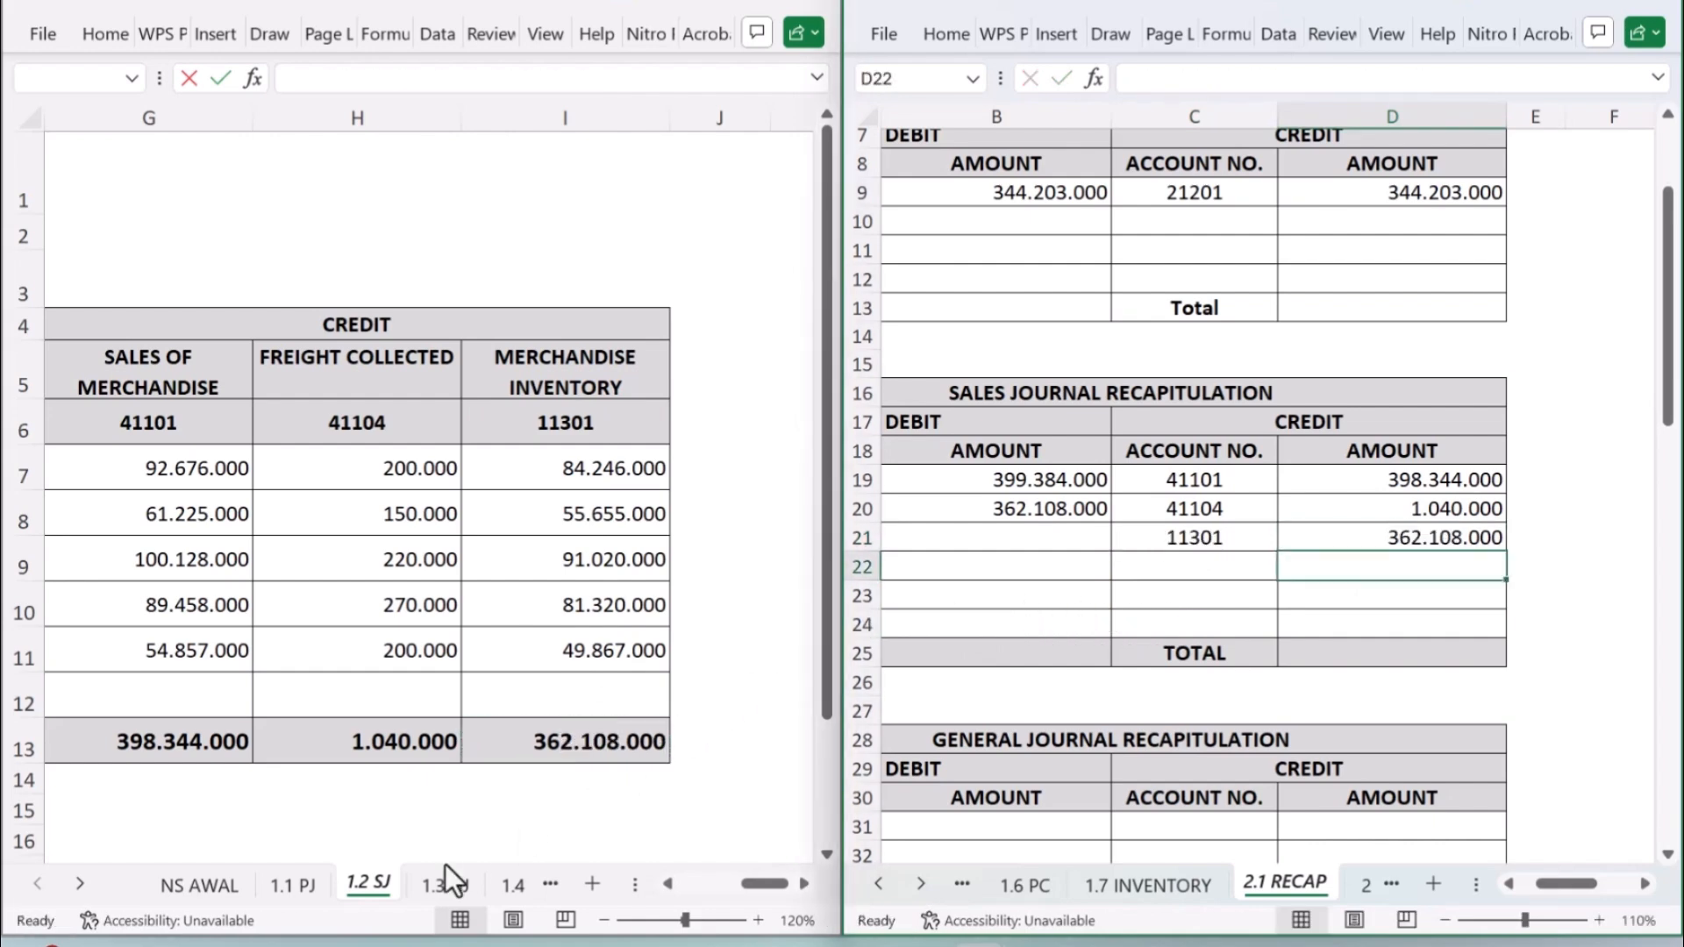
Step: Bring up the 1.3 GJ sheet's REF, debit and credit columns beside the general journal recapitulation and widen the recapitulation workbook's window
{"action": "left_click", "coordinate": [435, 885]}
{"action": "left_click", "coordinate": [436, 885]}
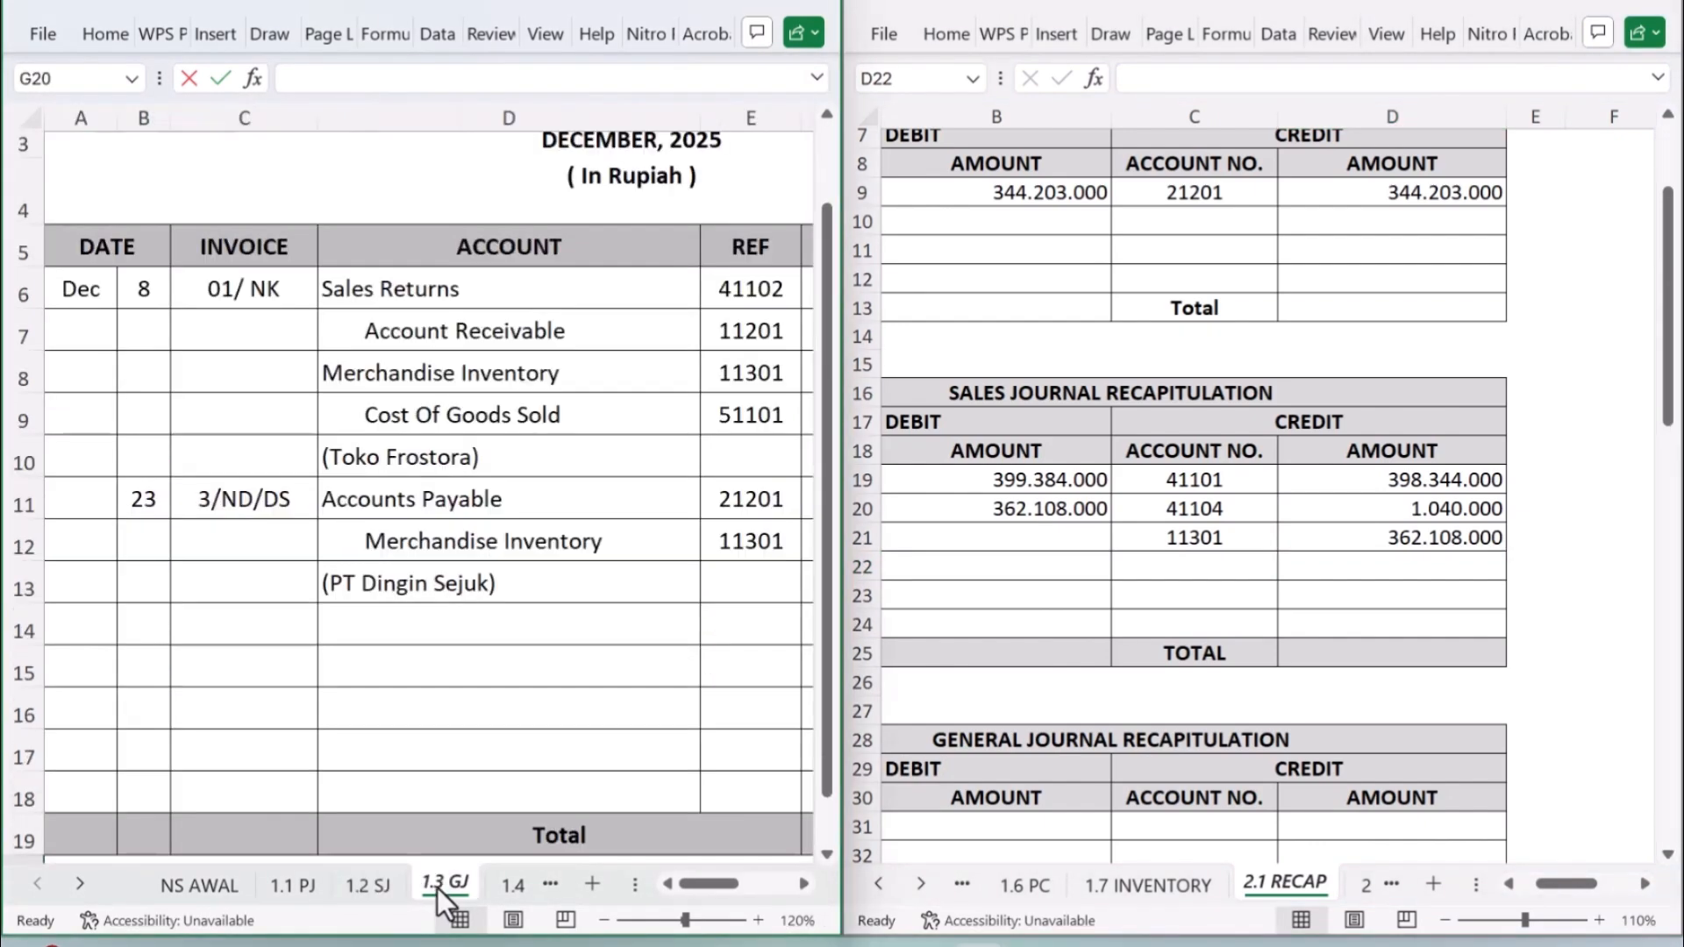
{"action": "left_click", "coordinate": [750, 6]}
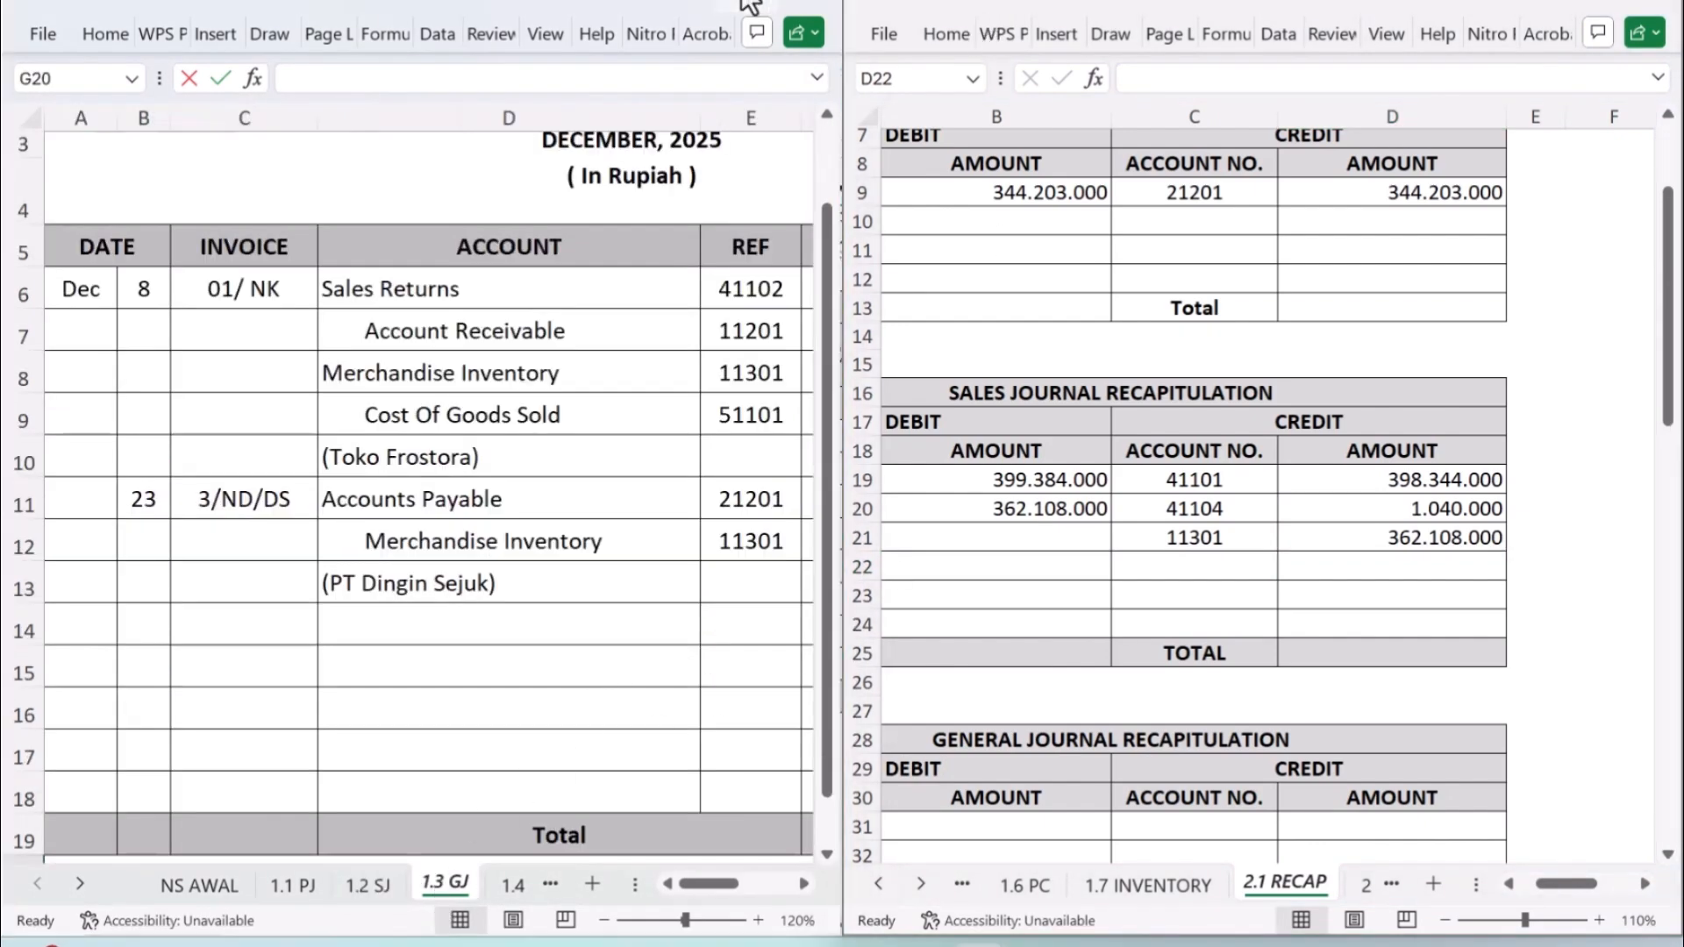
{"action": "scroll", "coordinate": [1042, 363], "scroll_direction": "up", "scroll_amount": 1}
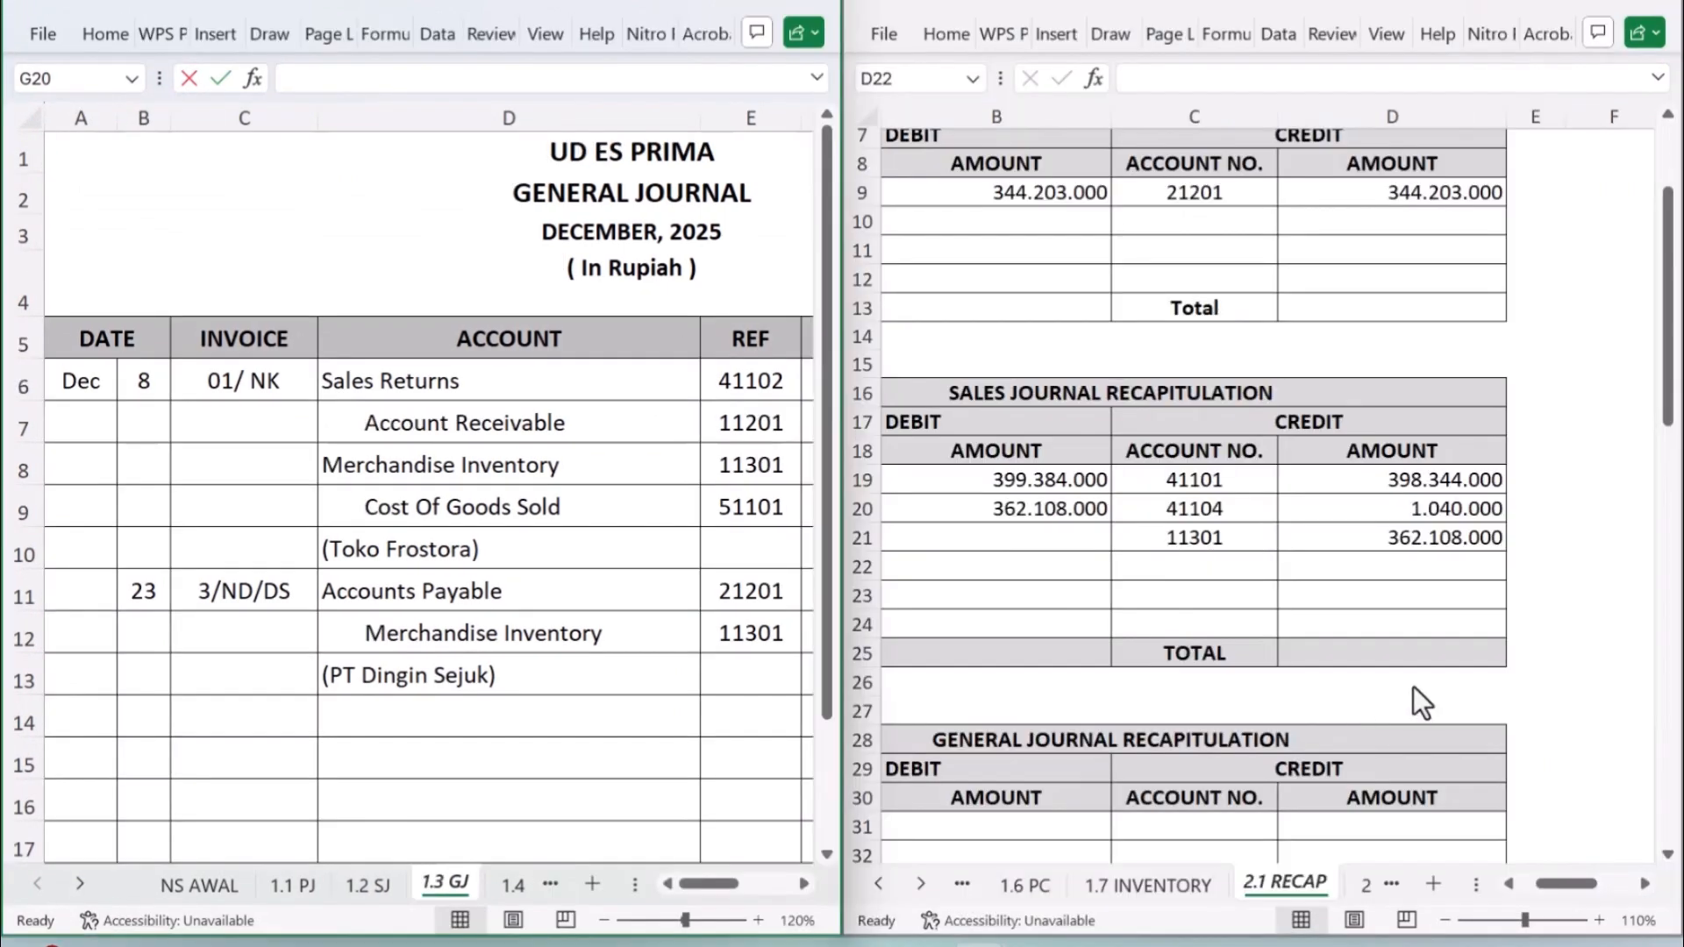
{"action": "scroll", "coordinate": [1412, 688], "scroll_direction": "down", "scroll_amount": 4}
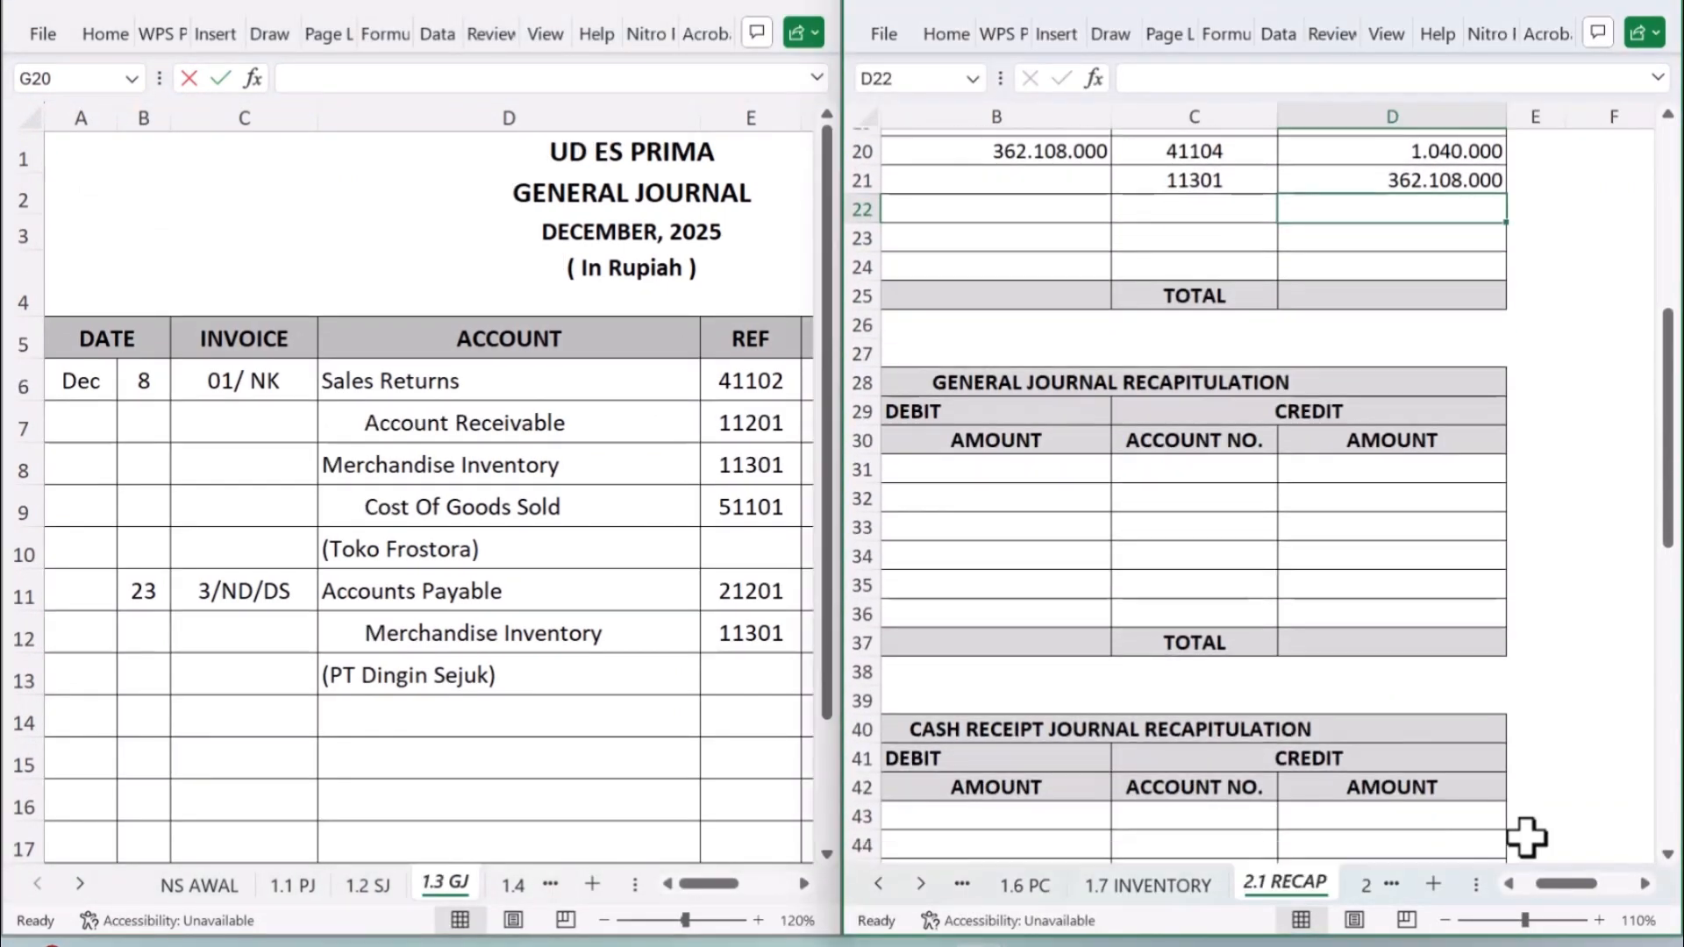
{"action": "left_click_drag", "start_coordinate": [1542, 886], "coordinate": [1503, 887]}
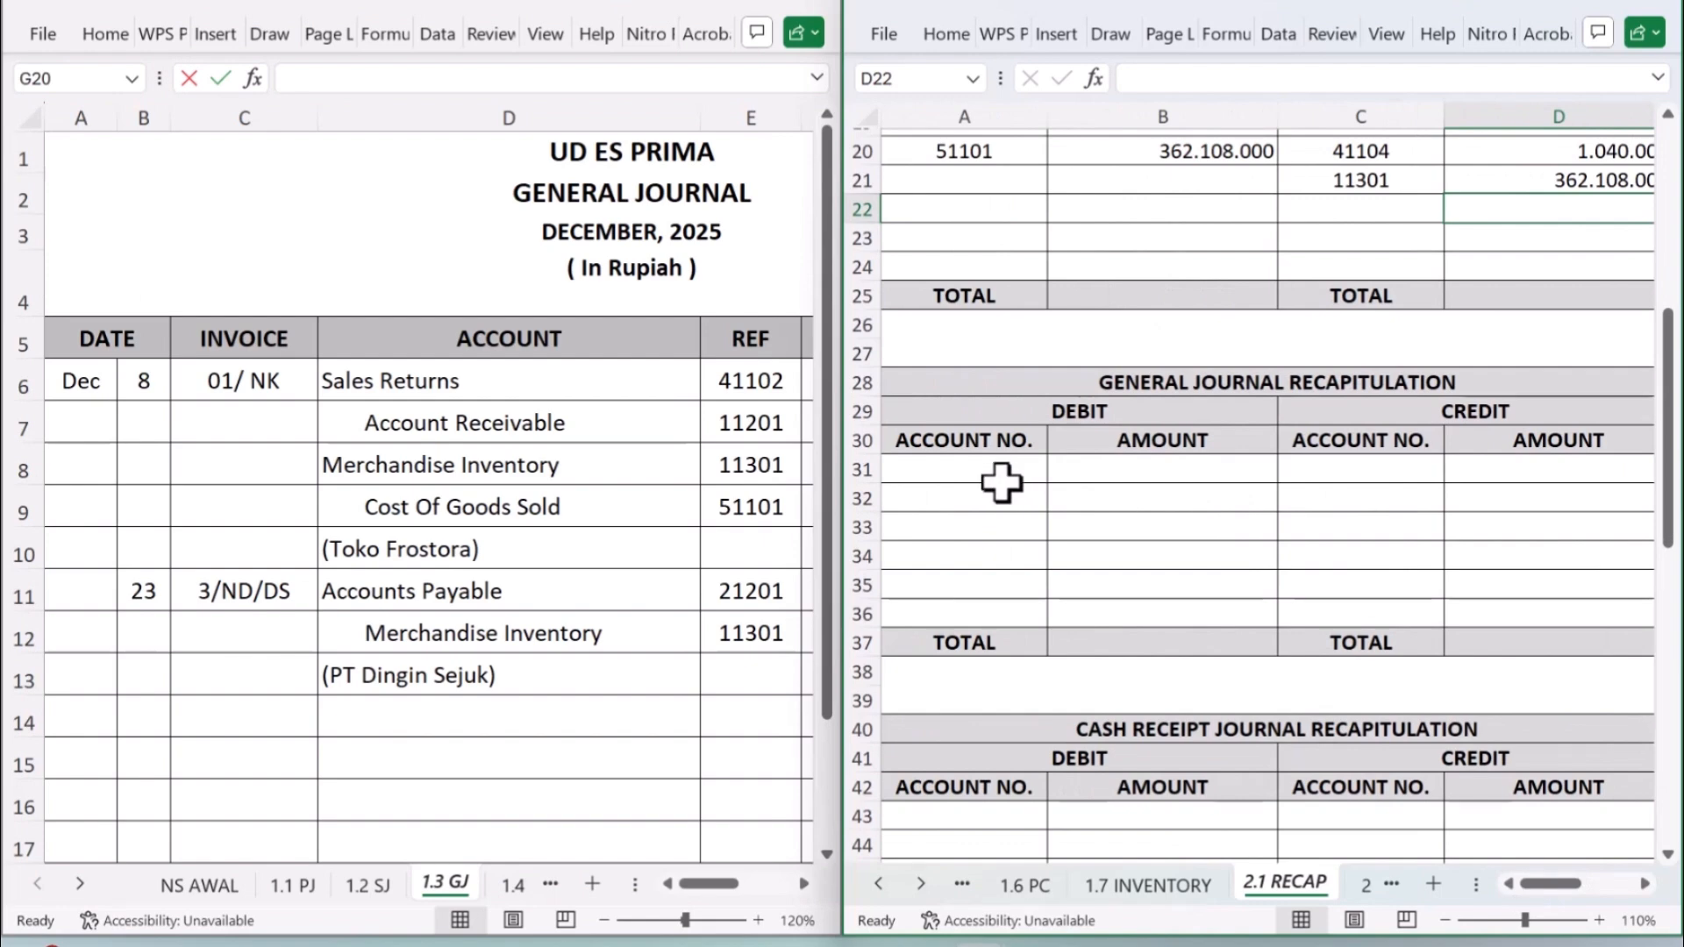
{"action": "left_click", "coordinate": [807, 884]}
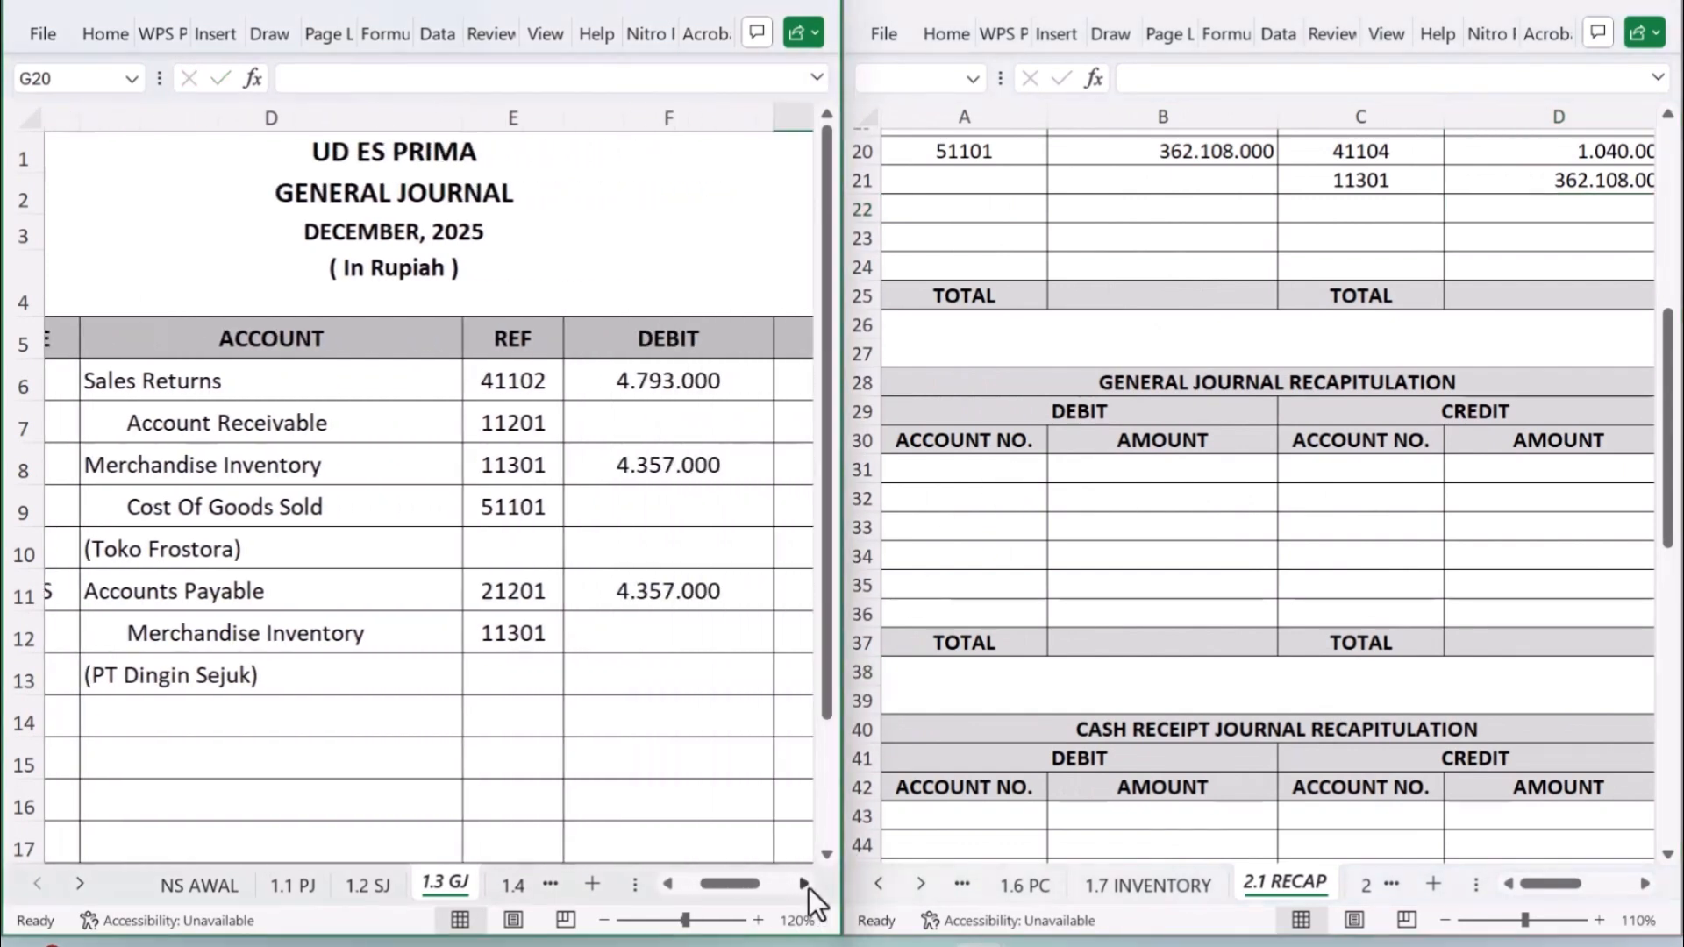
{"action": "left_click", "coordinate": [809, 887]}
{"action": "left_click", "coordinate": [974, 310]}
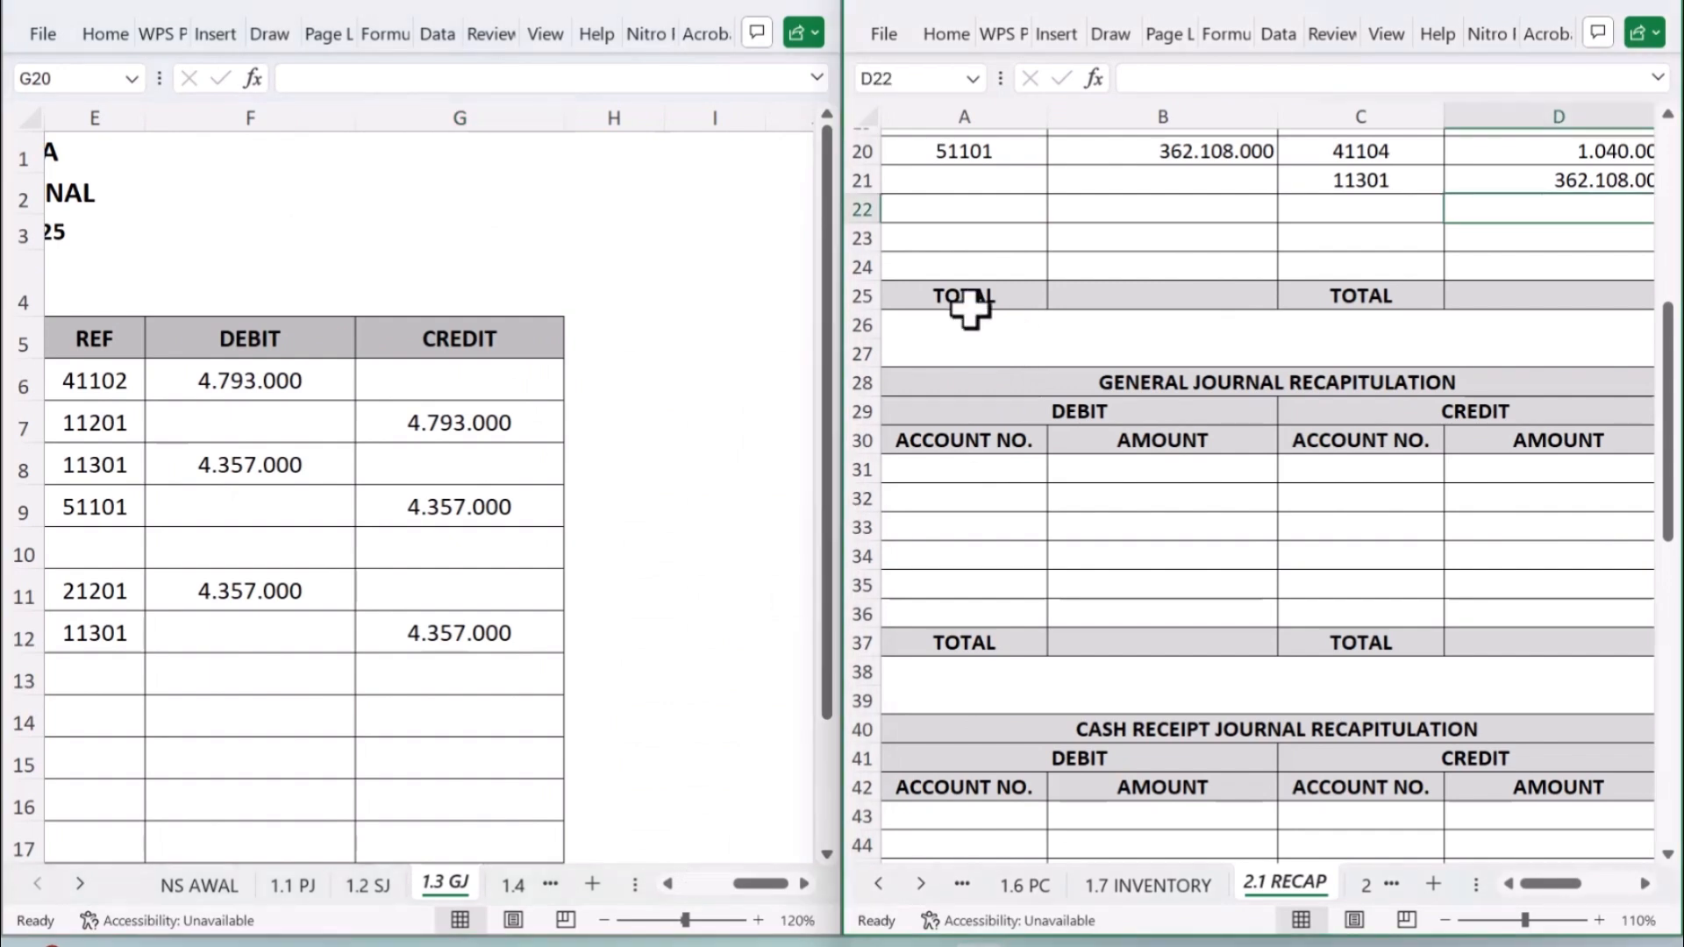
{"action": "left_click_drag", "start_coordinate": [843, 266], "coordinate": [726, 266]}
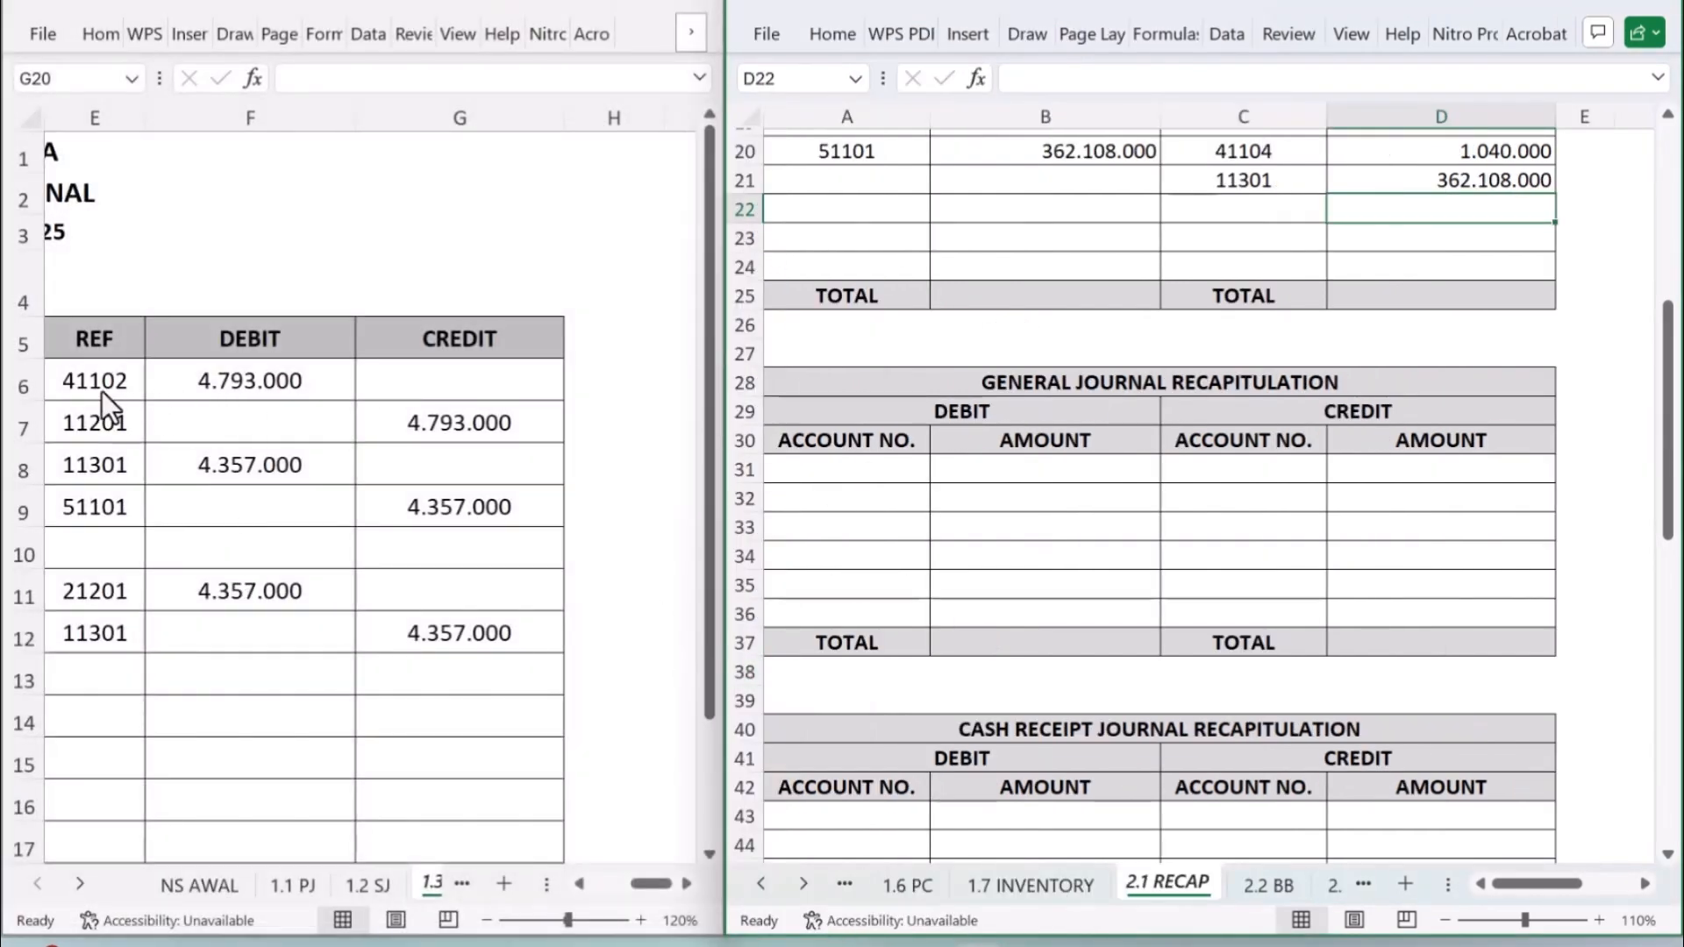
Step: Link general journal recapitulation cells A31 and B31 to the 1.3 GJ sheet's sales returns account number (E6) and debit amount (F6)
{"action": "left_click", "coordinate": [912, 469]}
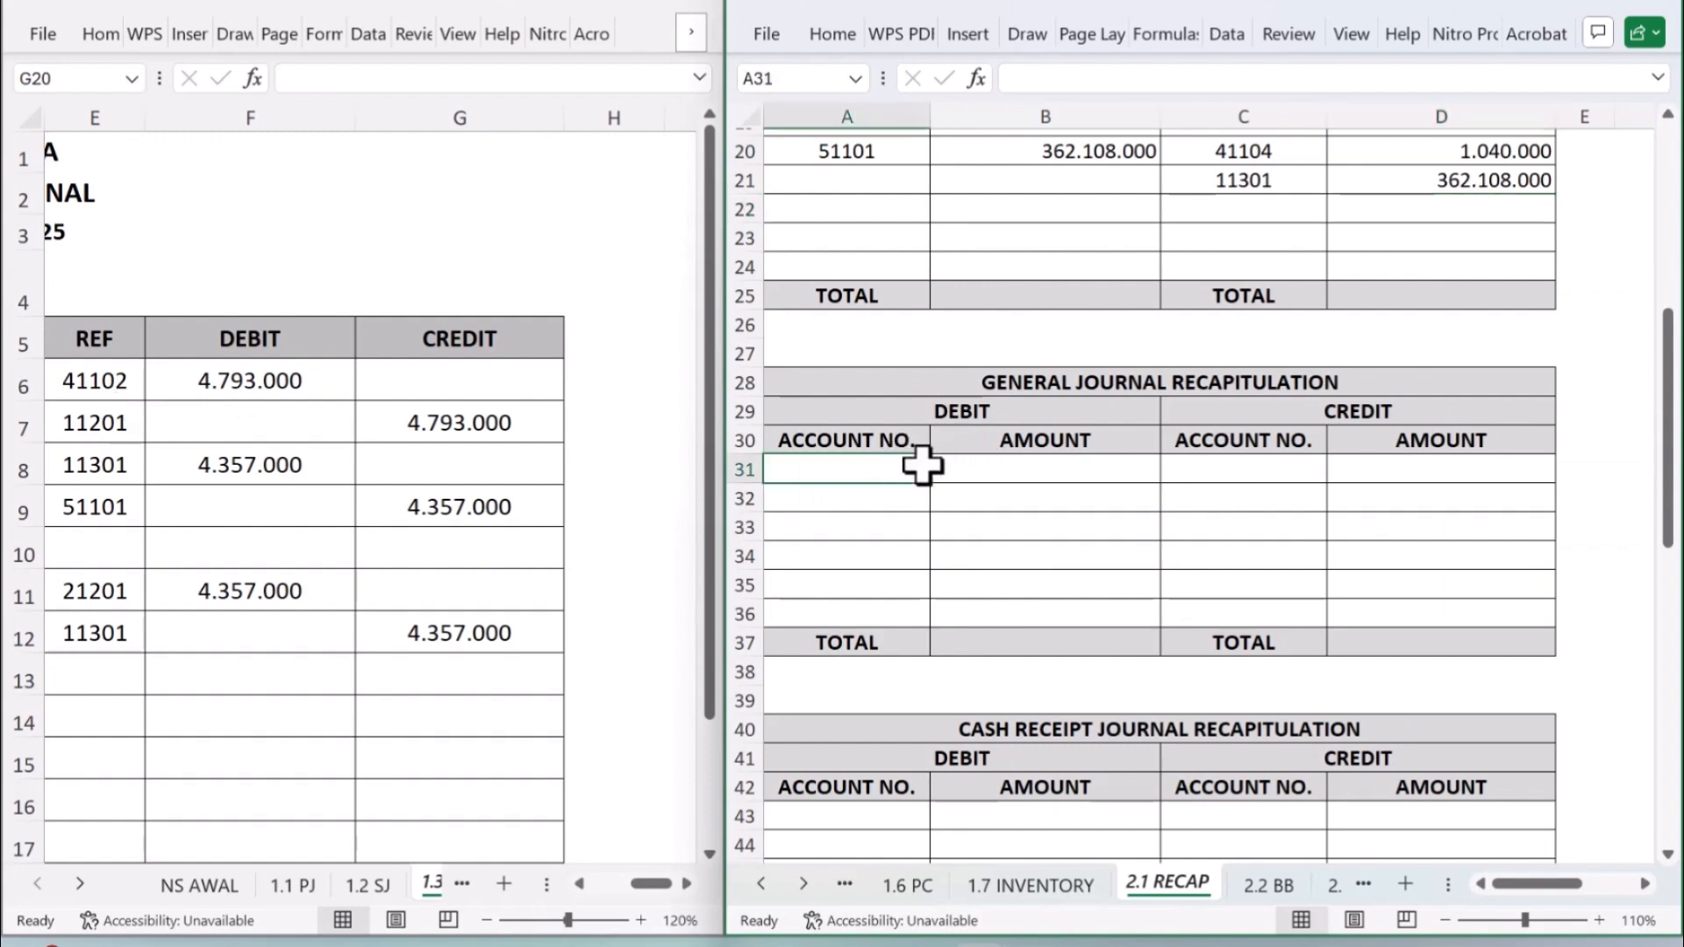
{"action": "type", "text": "="}
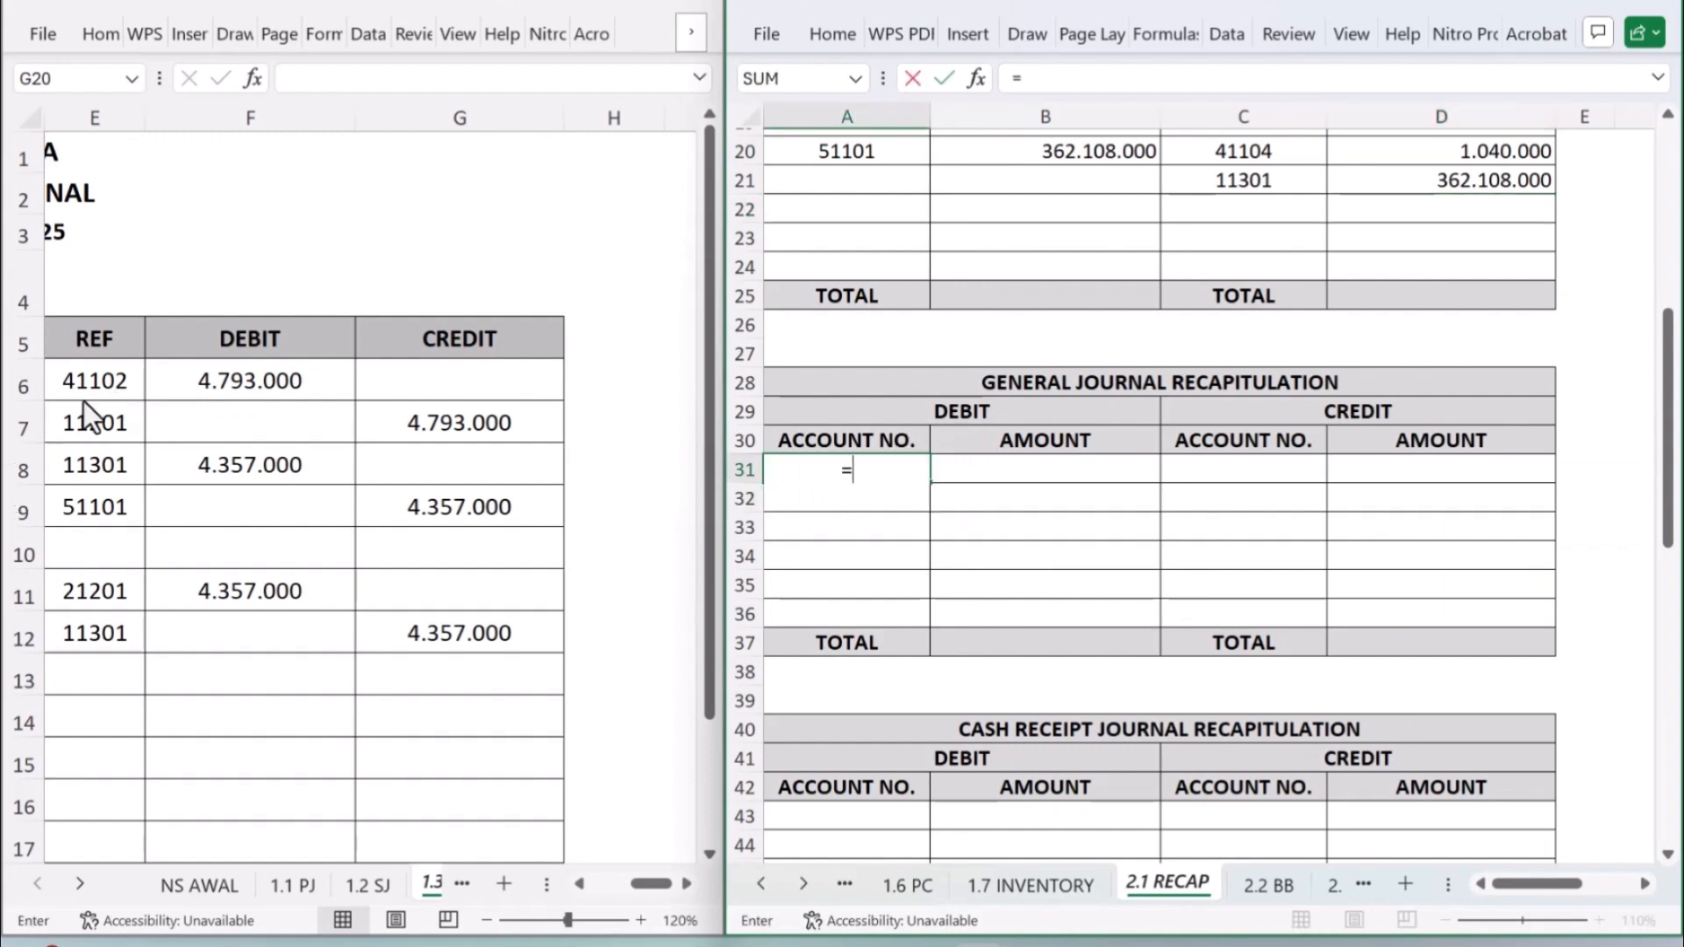
{"action": "left_click", "coordinate": [117, 379]}
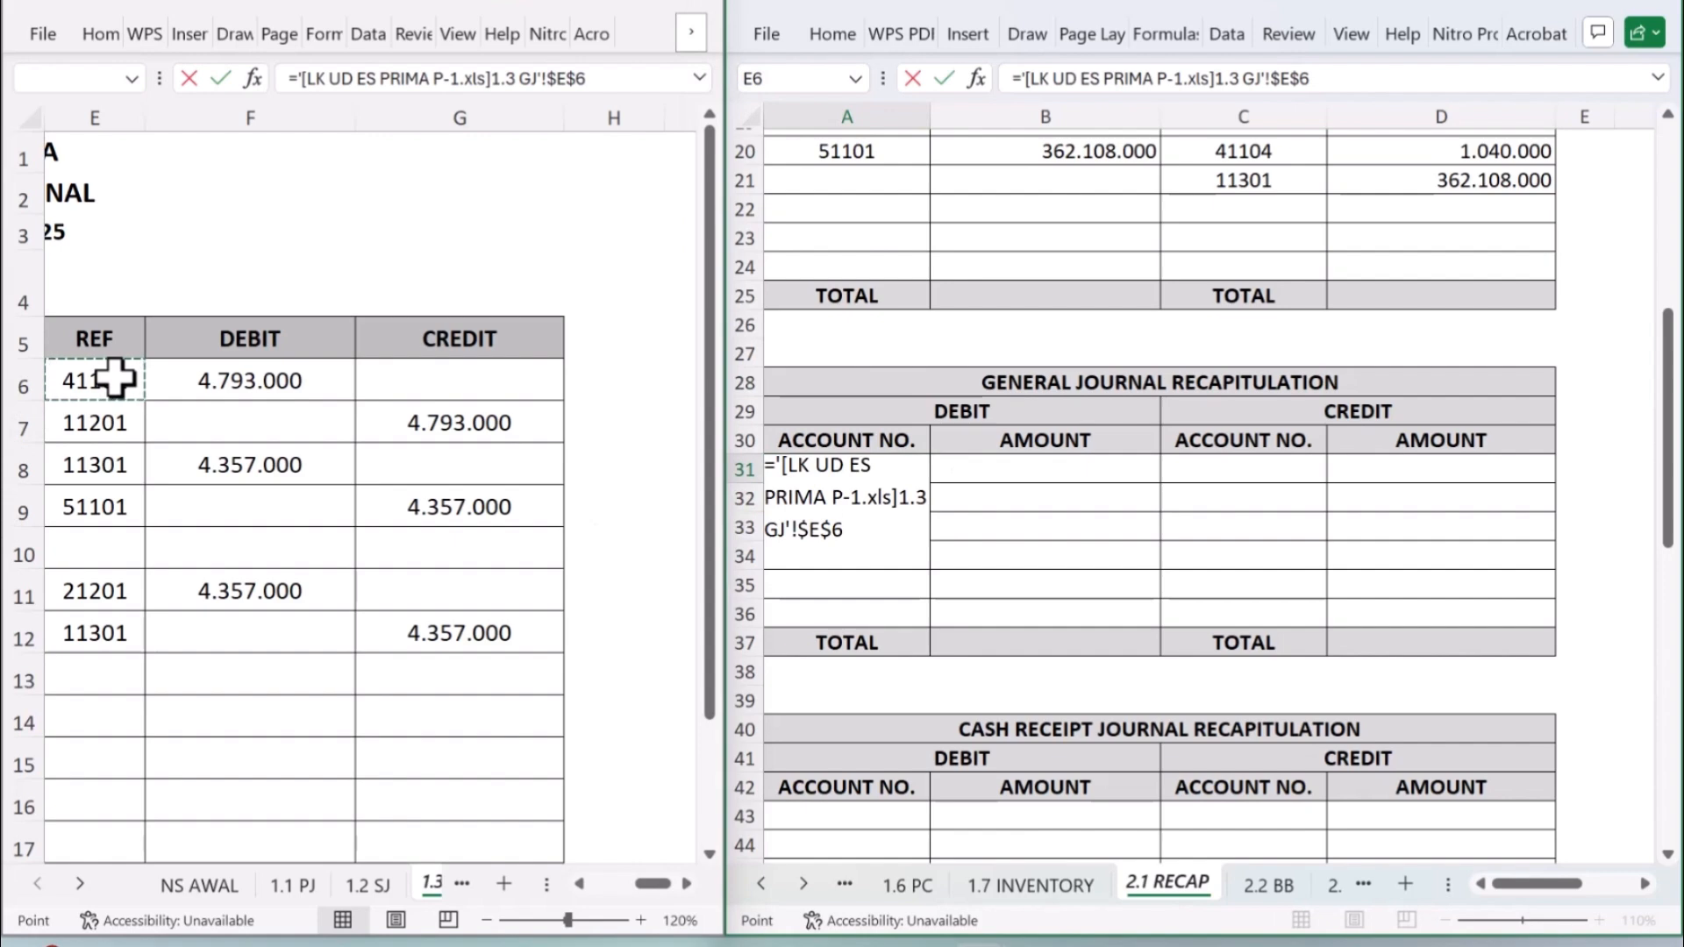
{"action": "key", "text": "Return"}
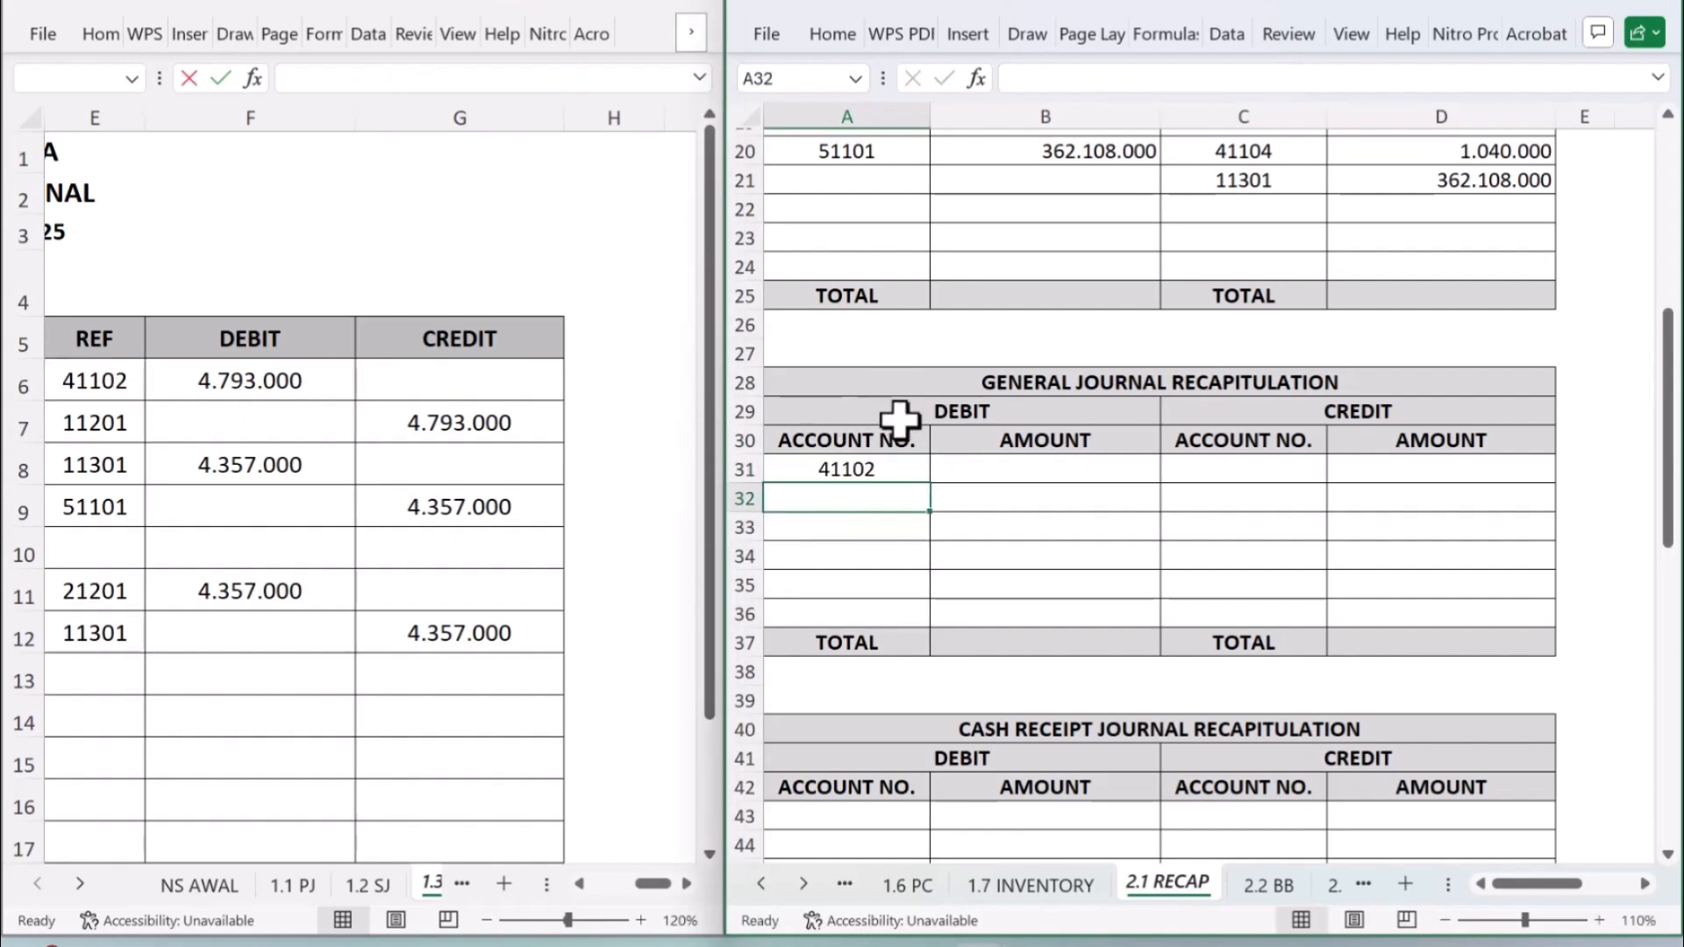
{"action": "left_click", "coordinate": [998, 470]}
{"action": "type", "text": "="}
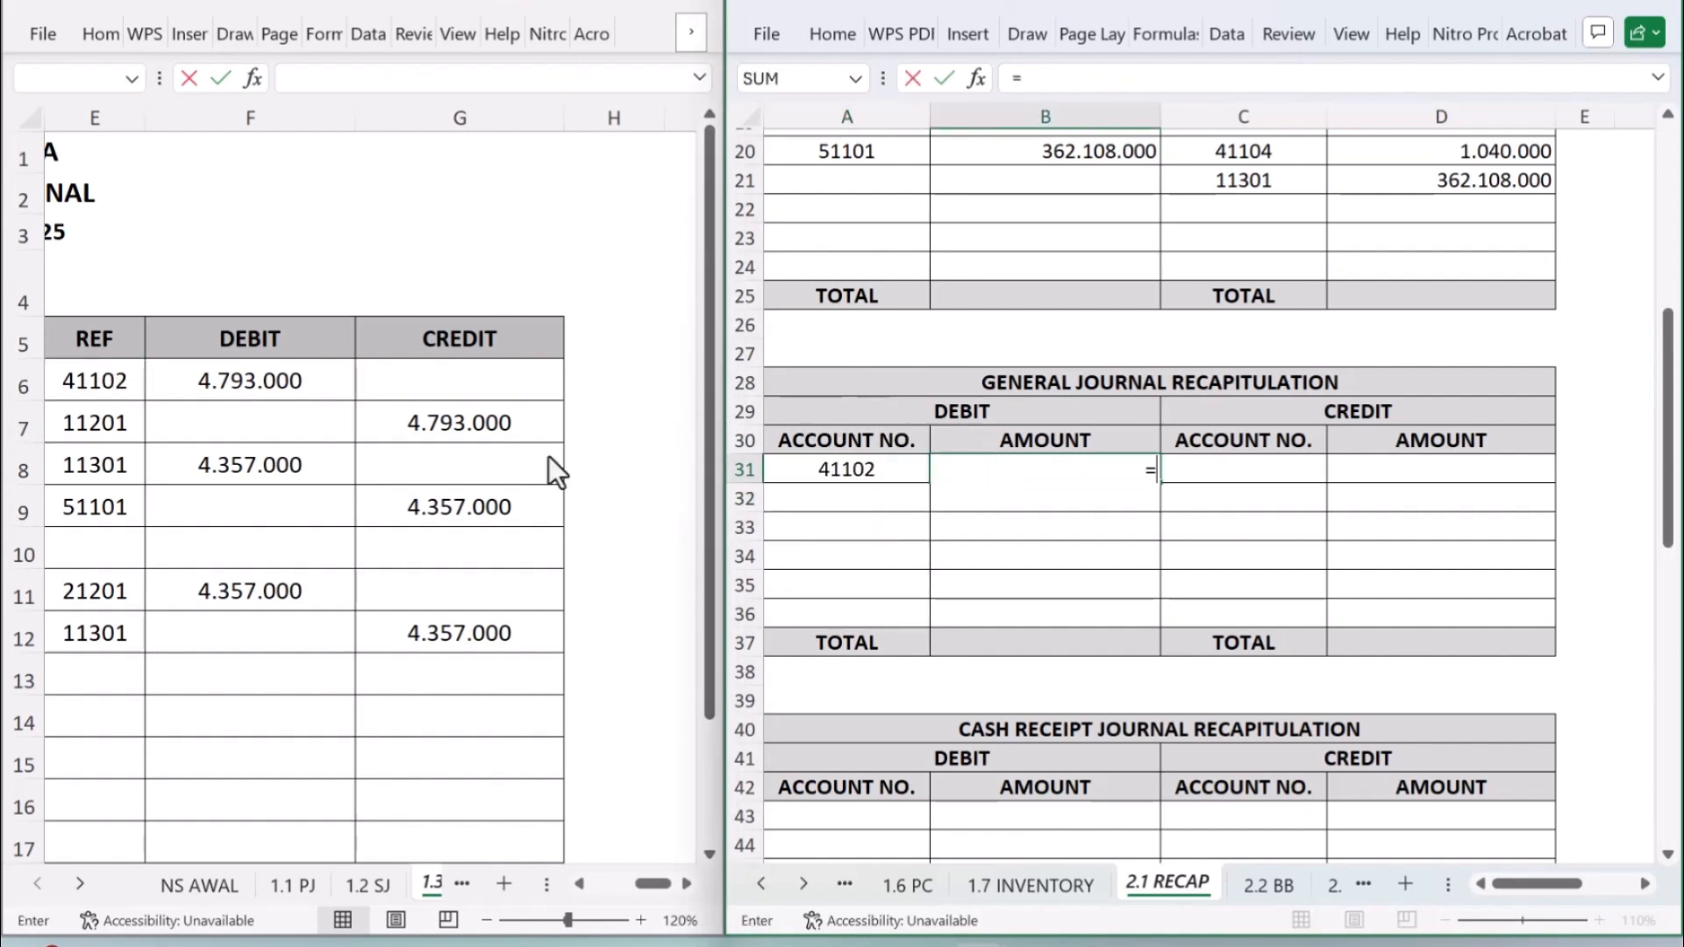
{"action": "left_click", "coordinate": [341, 375]}
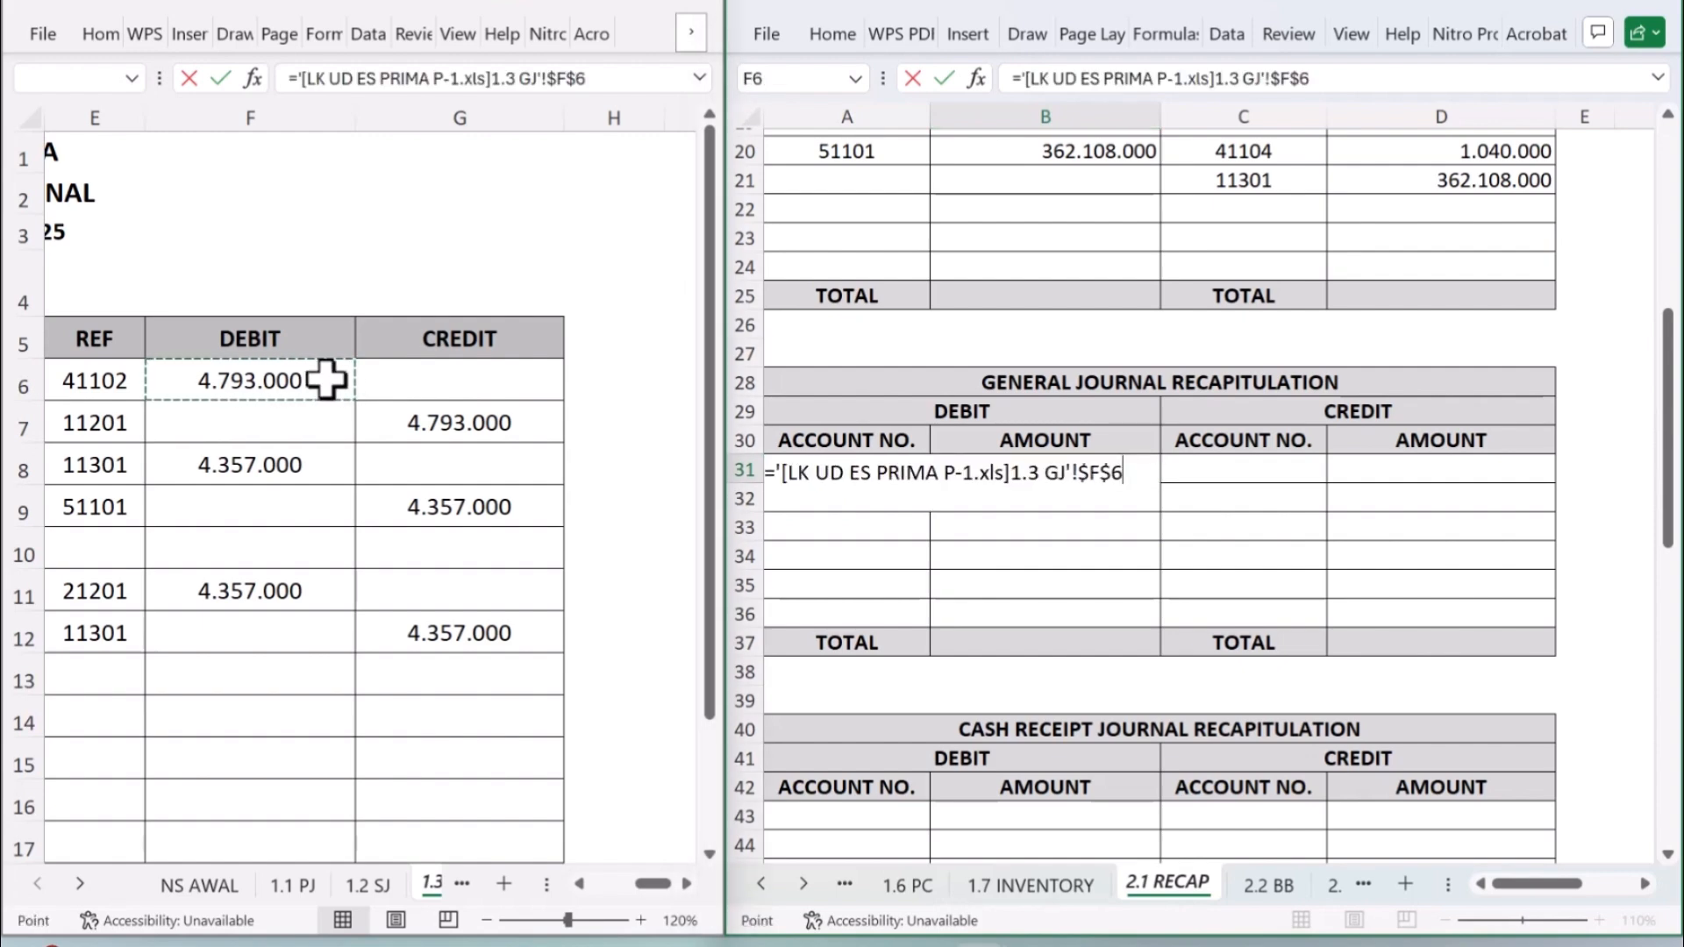
{"action": "key", "text": "Return"}
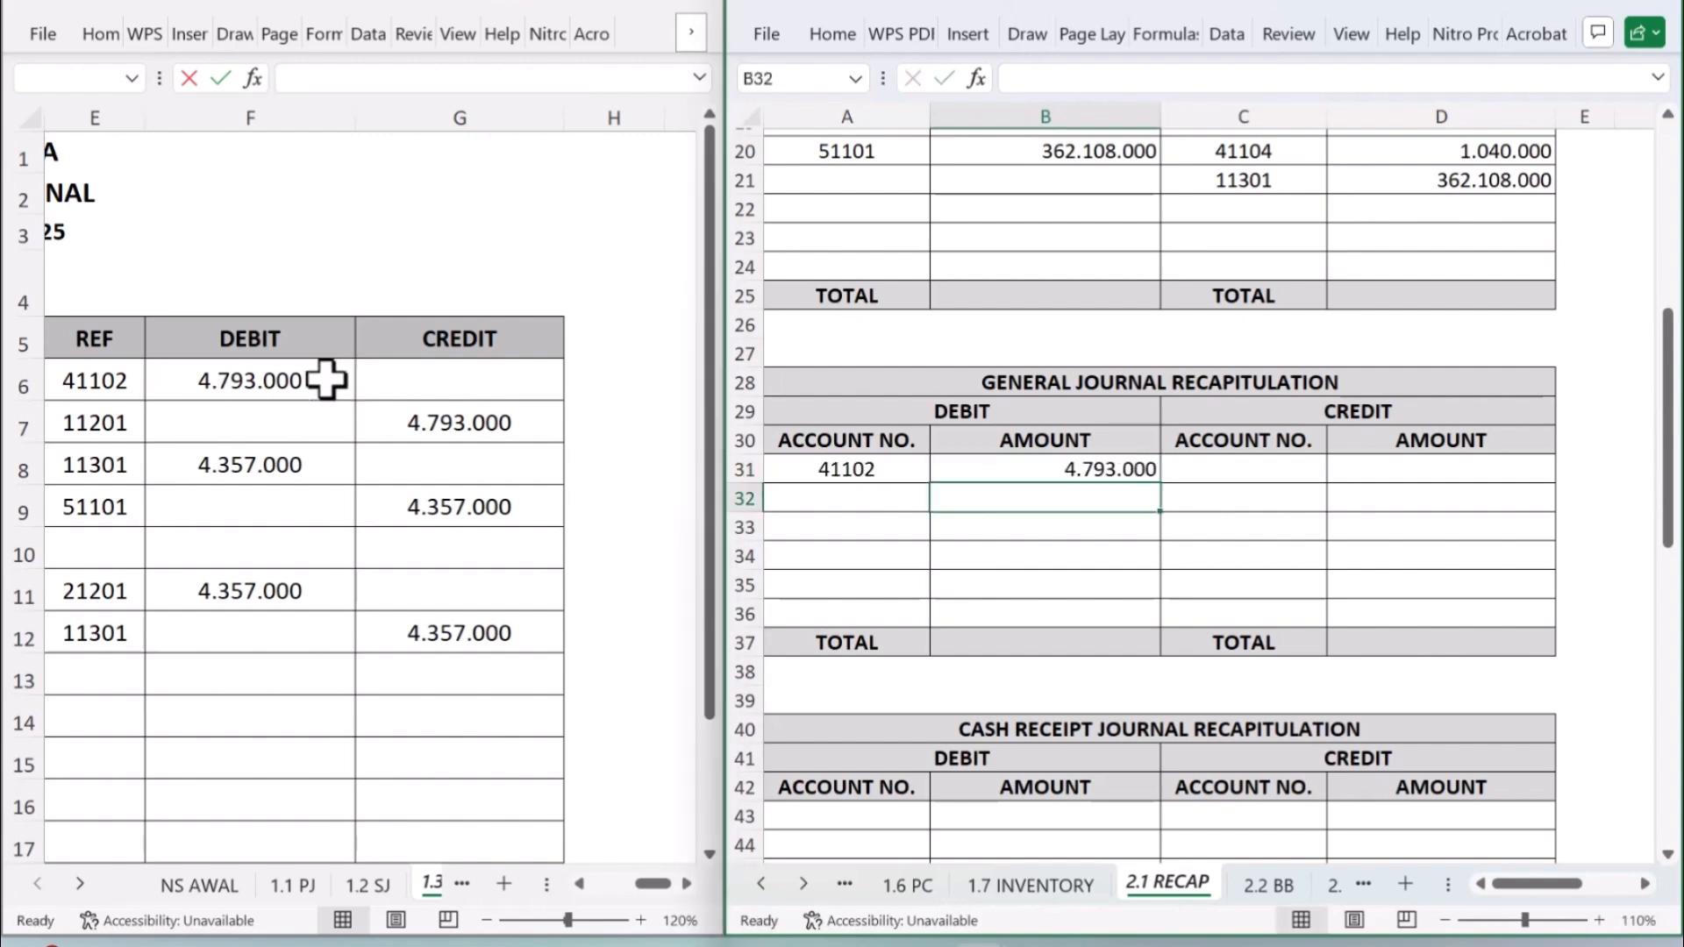
Step: Link general journal recapitulation cells A32 and B32 to the 1.3 GJ sheet's merchandise inventory account number (E8) and debit amount (F8)
{"action": "left_click", "coordinate": [810, 509]}
{"action": "type", "text": "="}
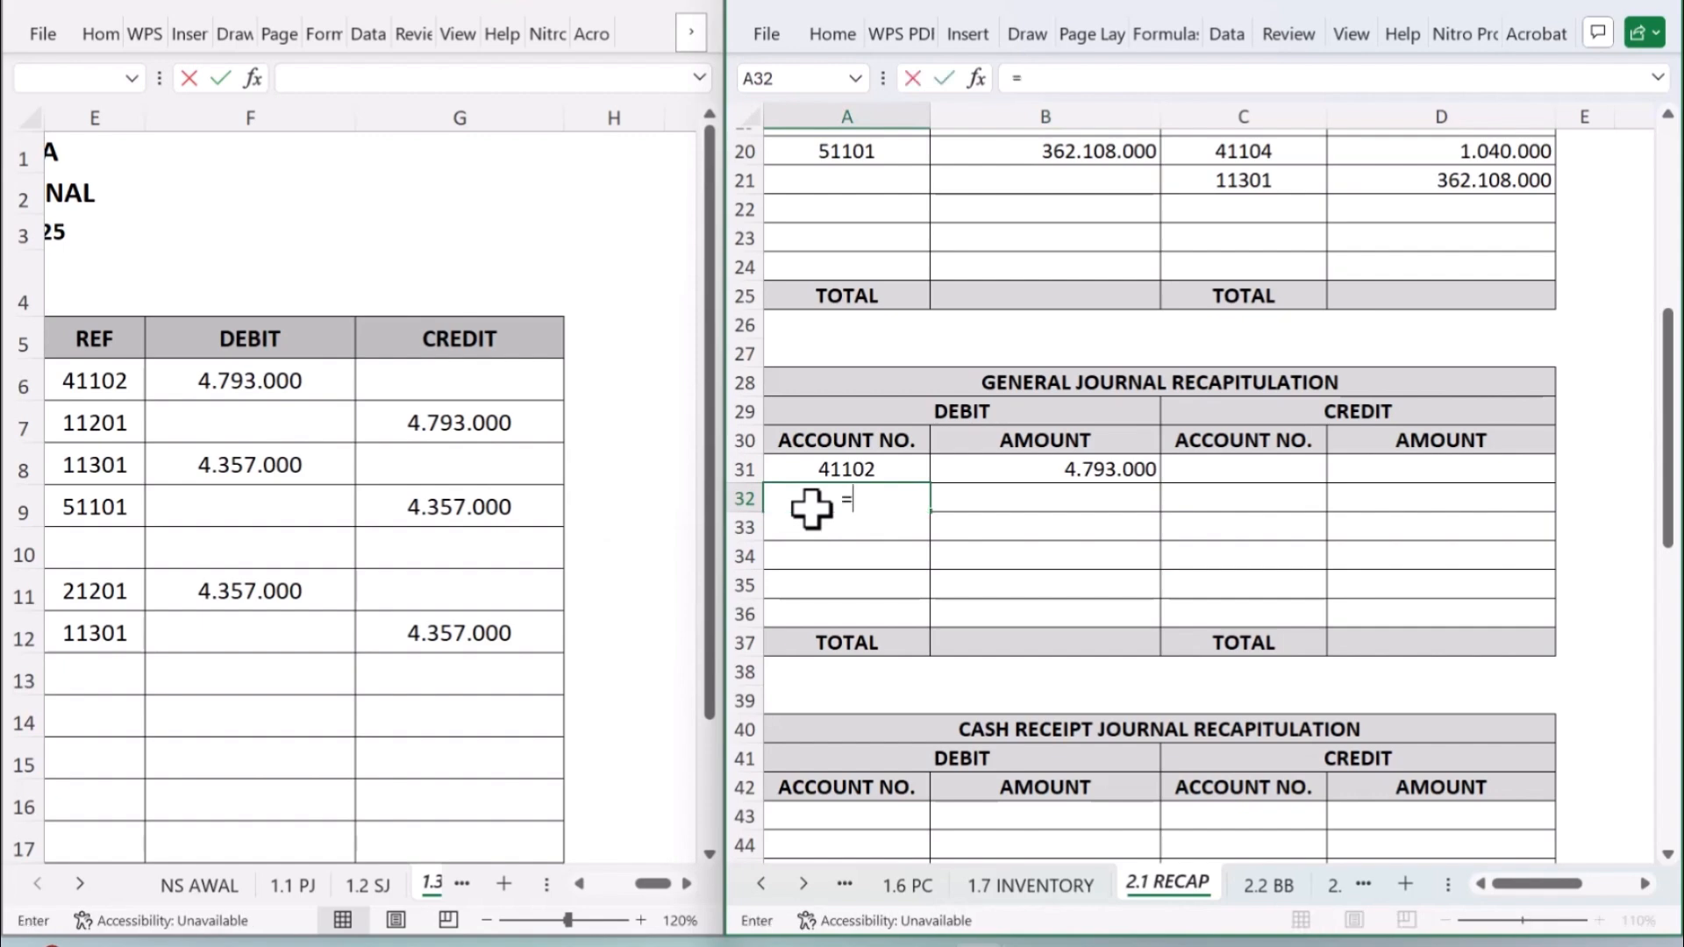
{"action": "left_click", "coordinate": [127, 469]}
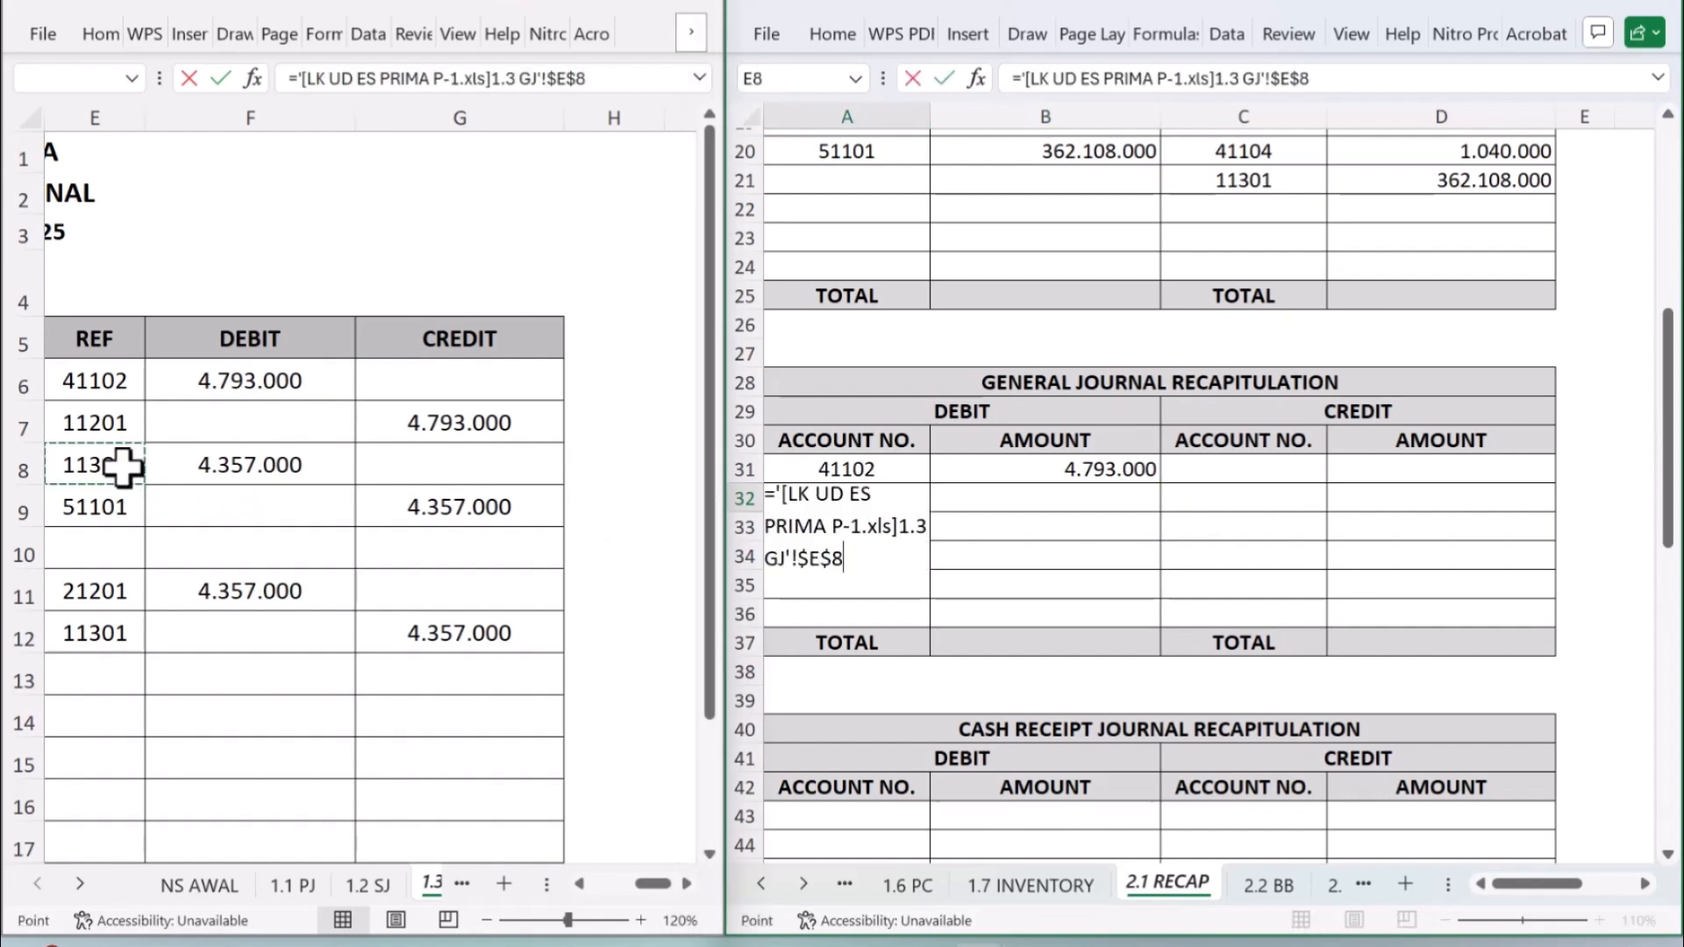
{"action": "key", "text": "Return"}
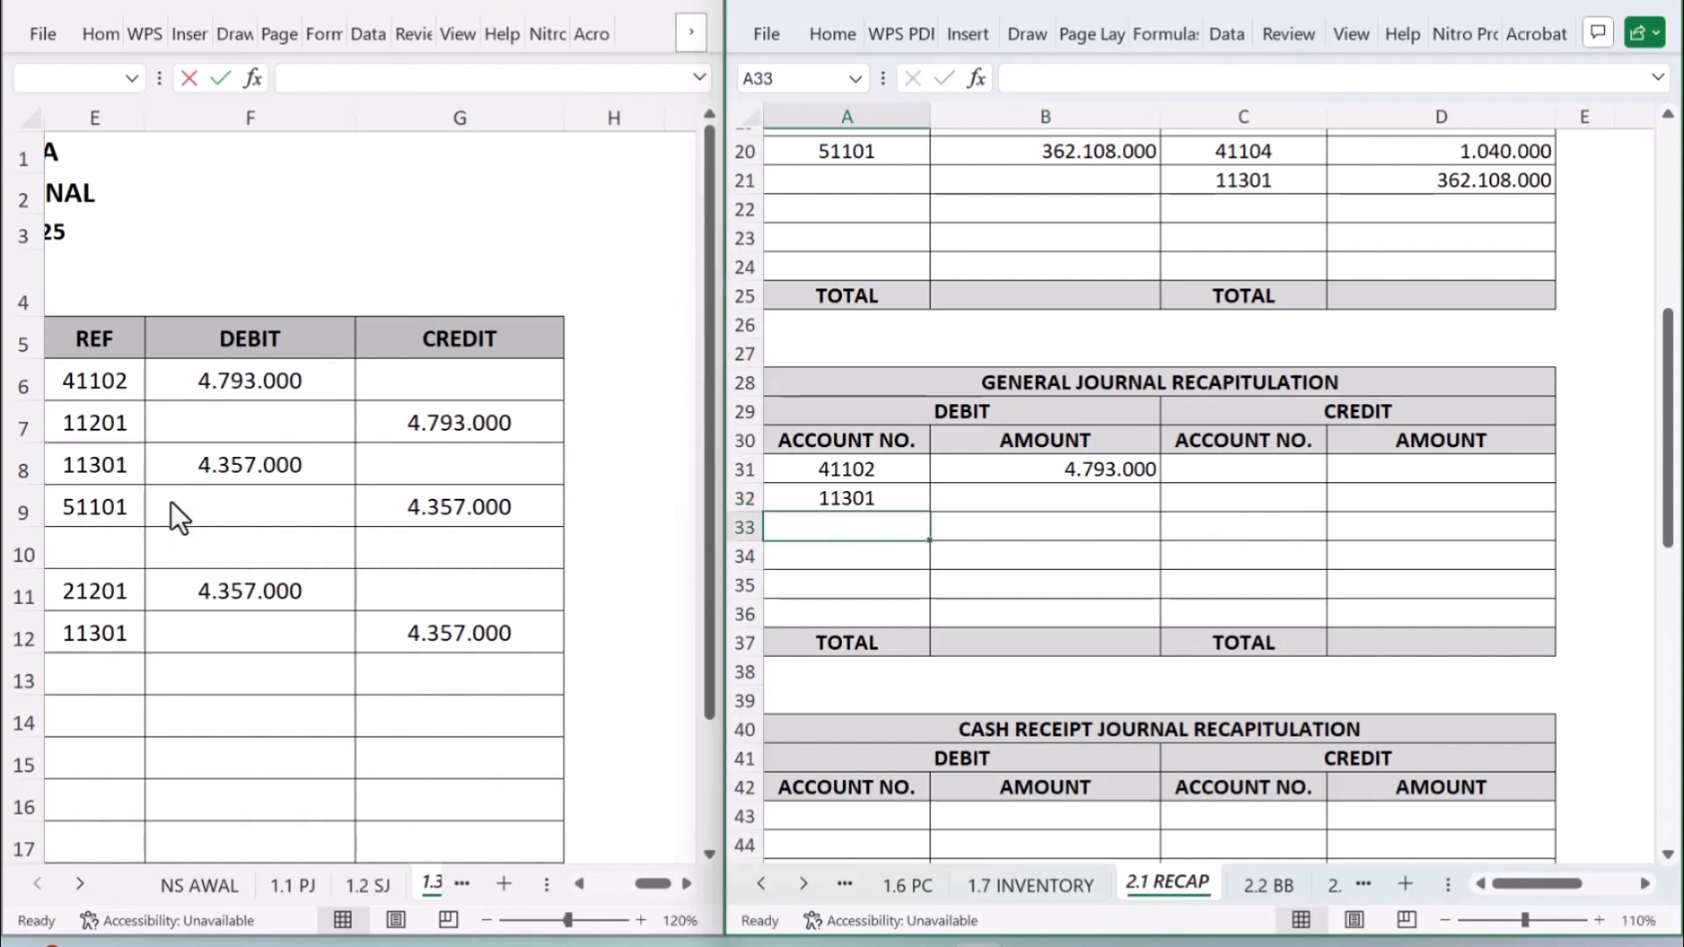
{"action": "left_click", "coordinate": [1011, 507]}
{"action": "type", "text": "="}
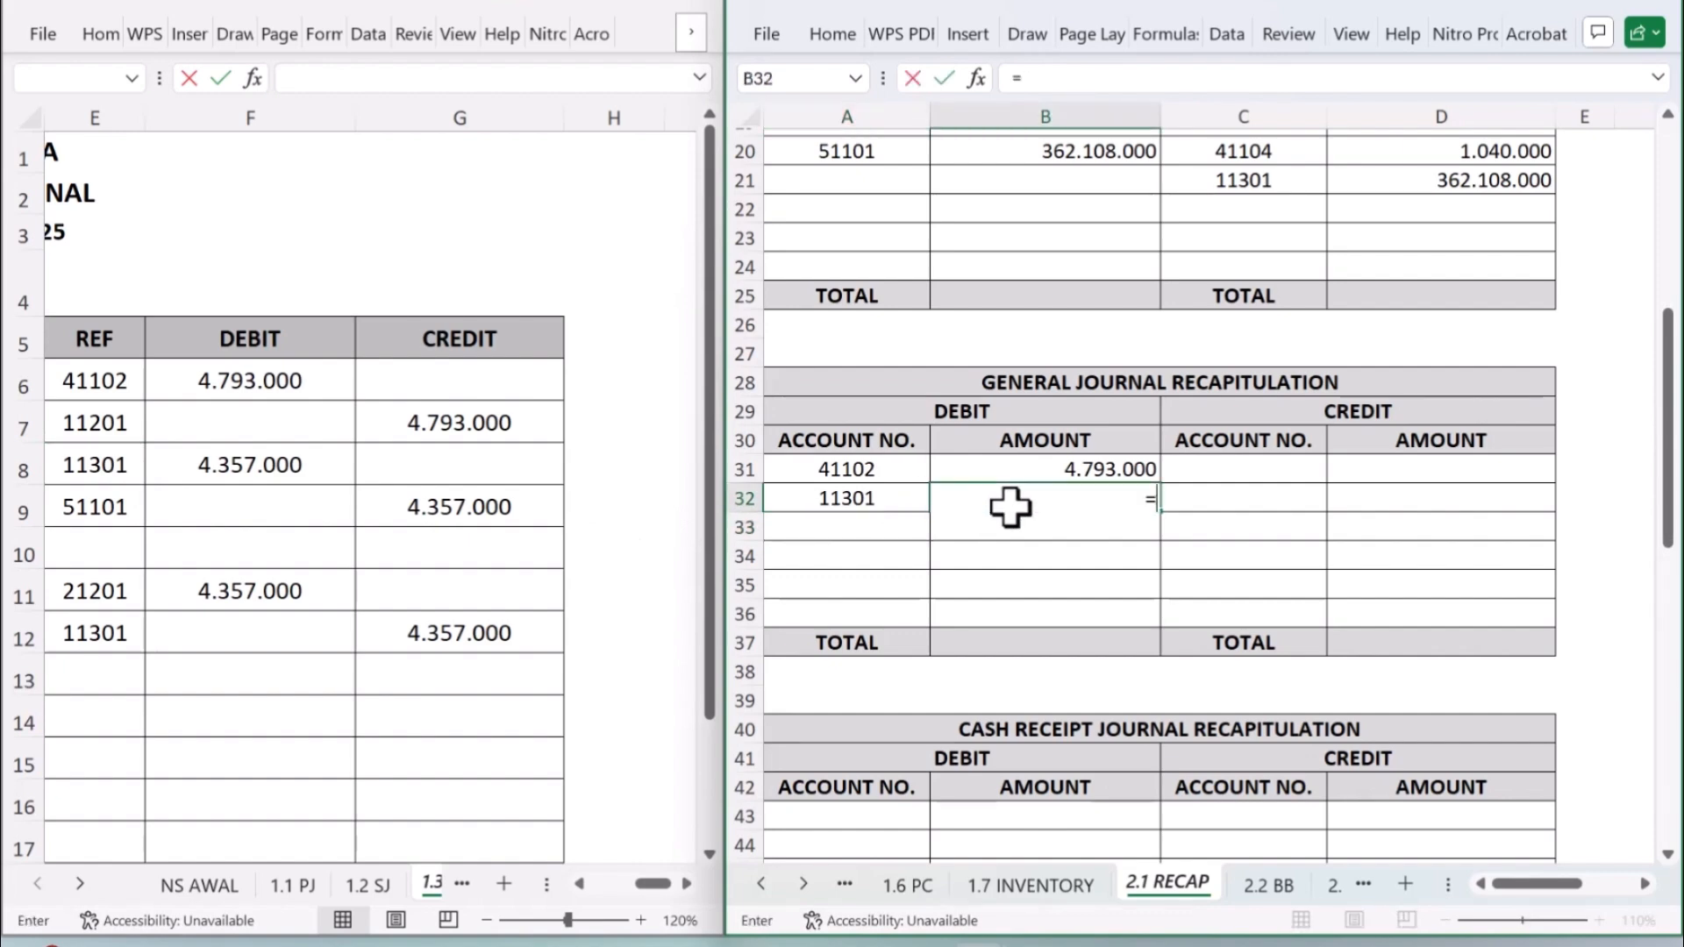
{"action": "left_click", "coordinate": [193, 468]}
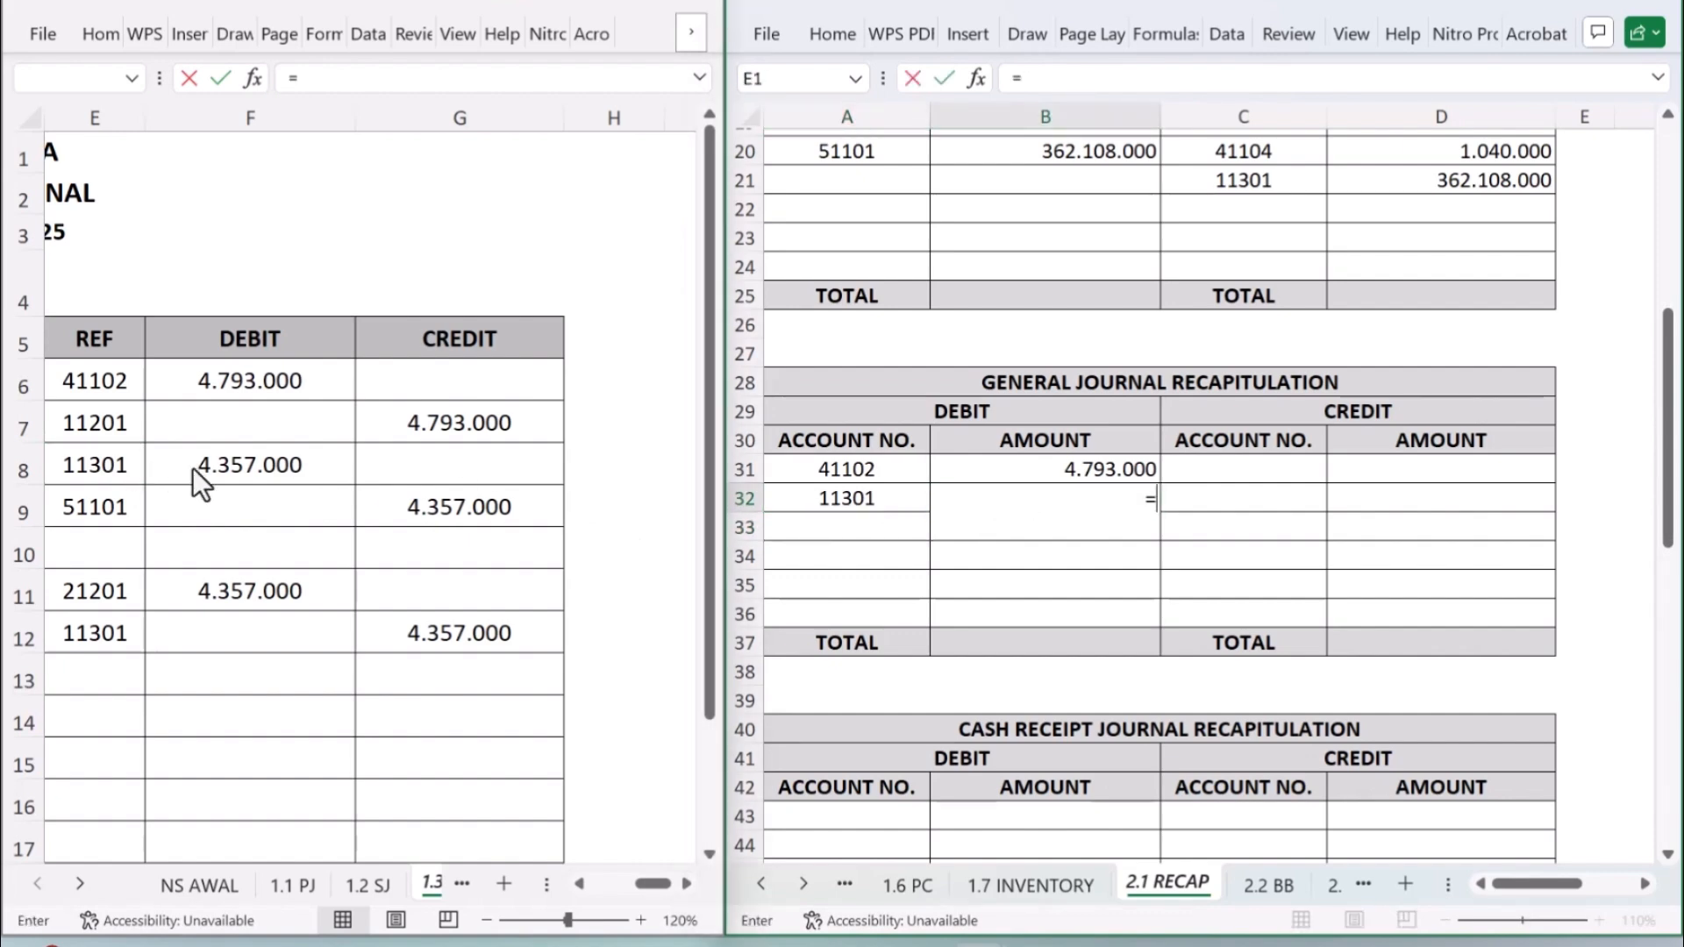
{"action": "left_click", "coordinate": [280, 469]}
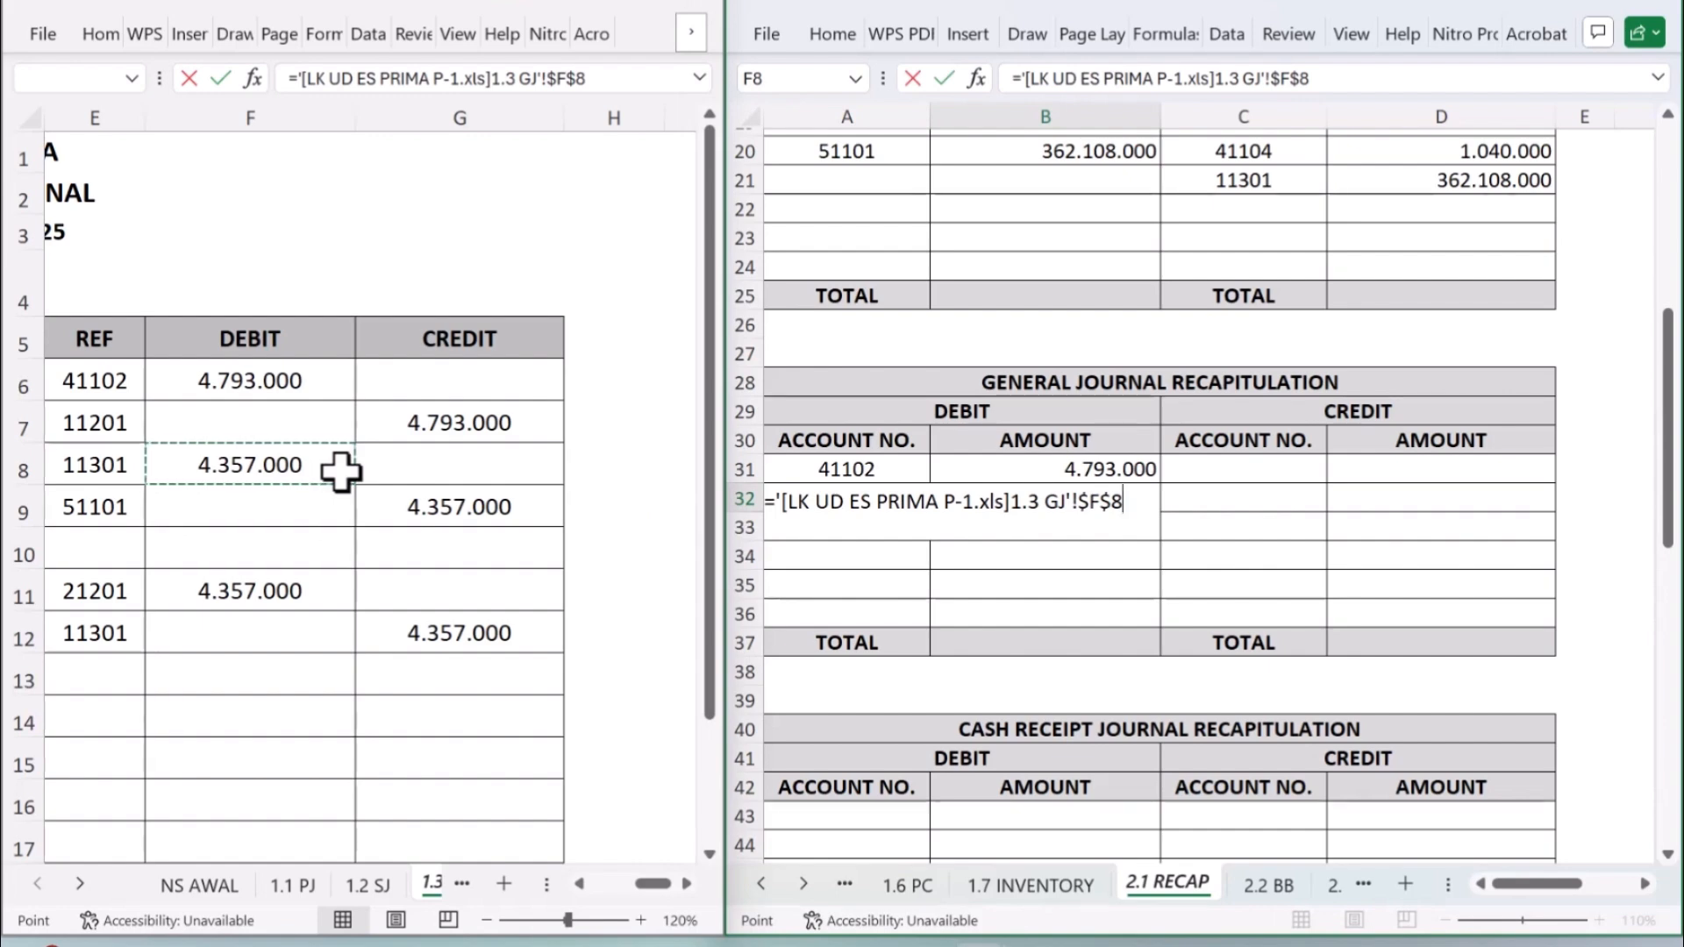
{"action": "key", "text": "Return"}
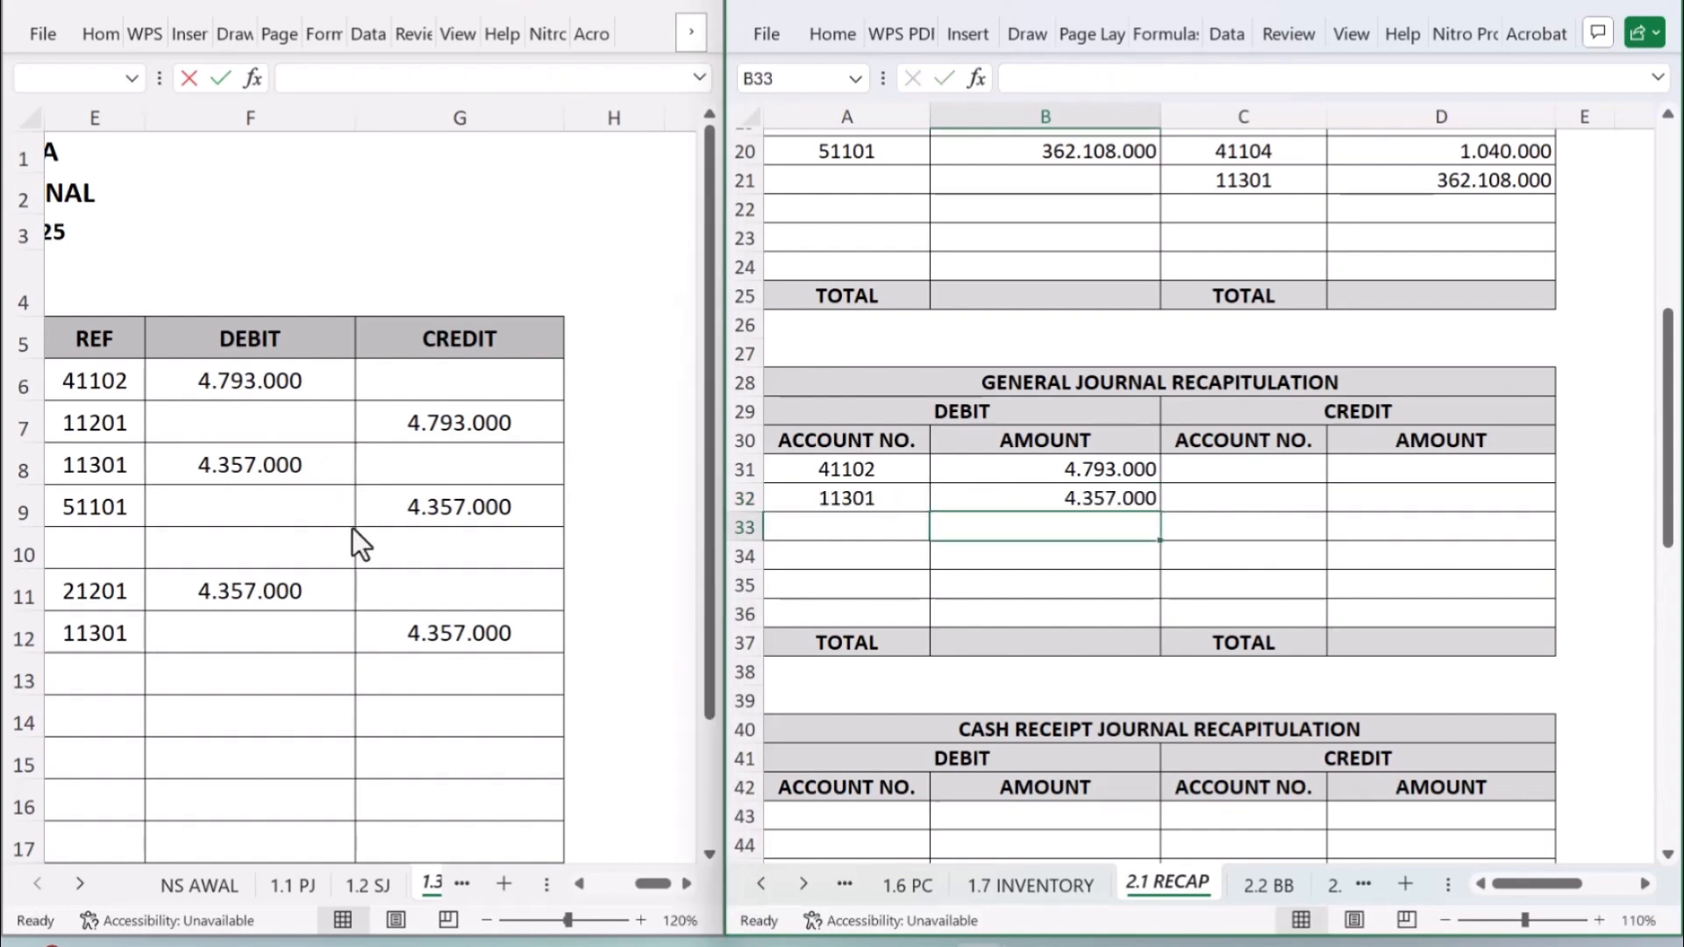
Step: Link general journal recapitulation cells A33 and B33 to the 1.3 GJ sheet's accounts payable account number (E11) and debit amount (F11)
{"action": "left_click", "coordinate": [899, 528]}
{"action": "type", "text": "="}
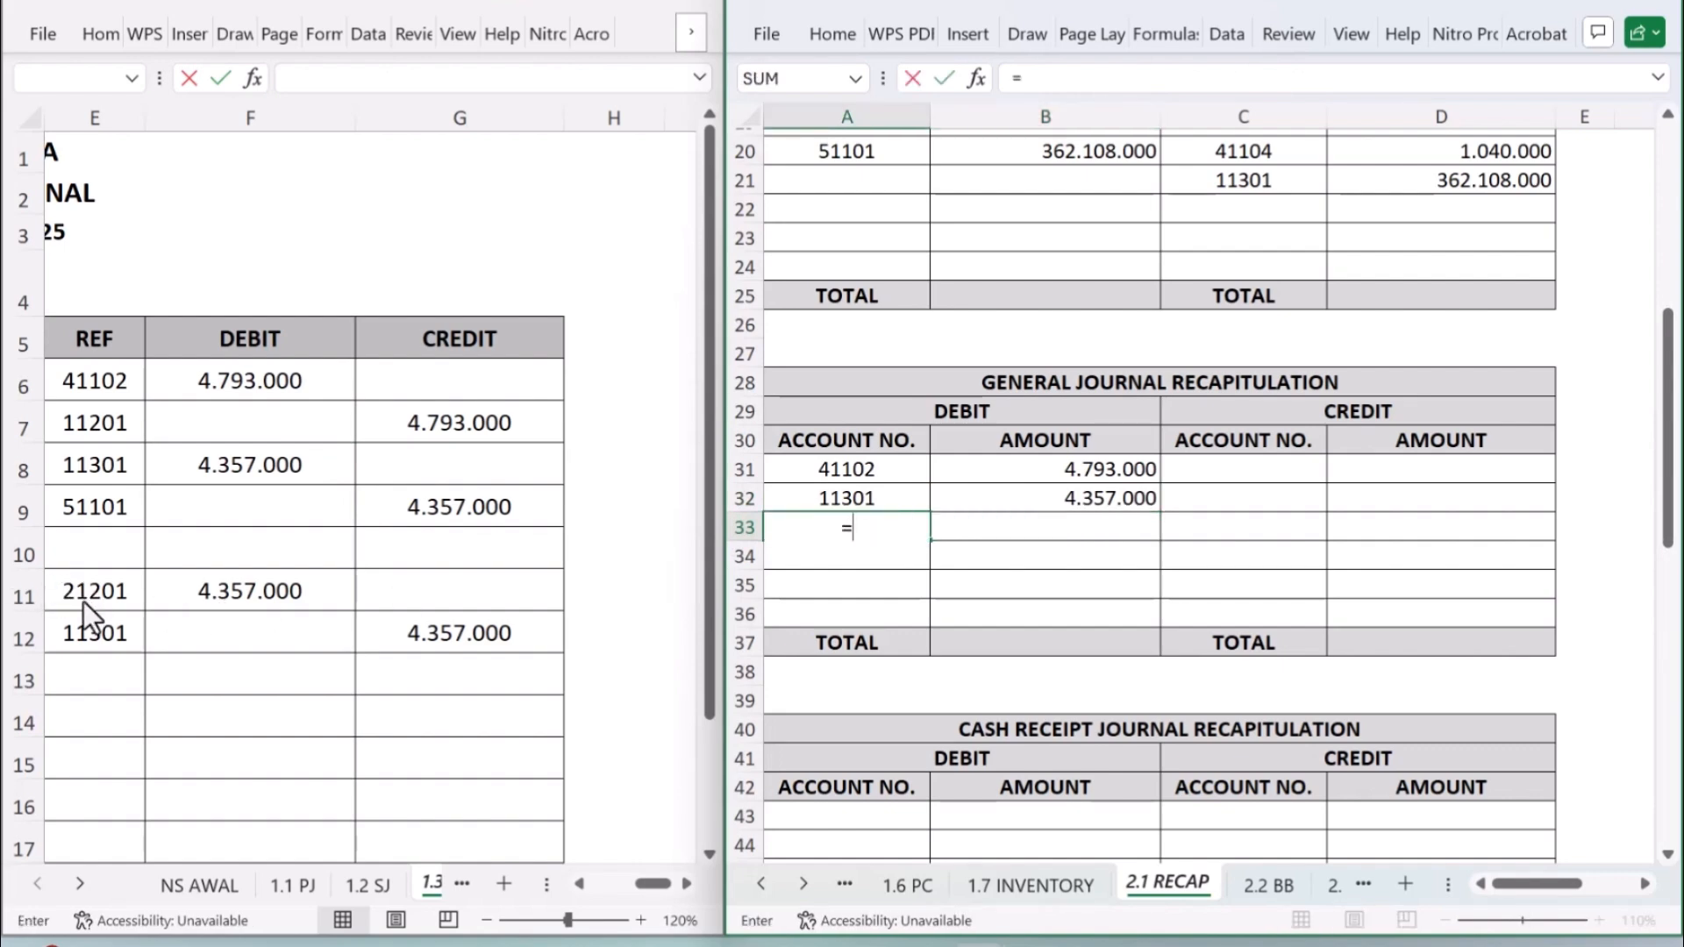
{"action": "left_click", "coordinate": [138, 604]}
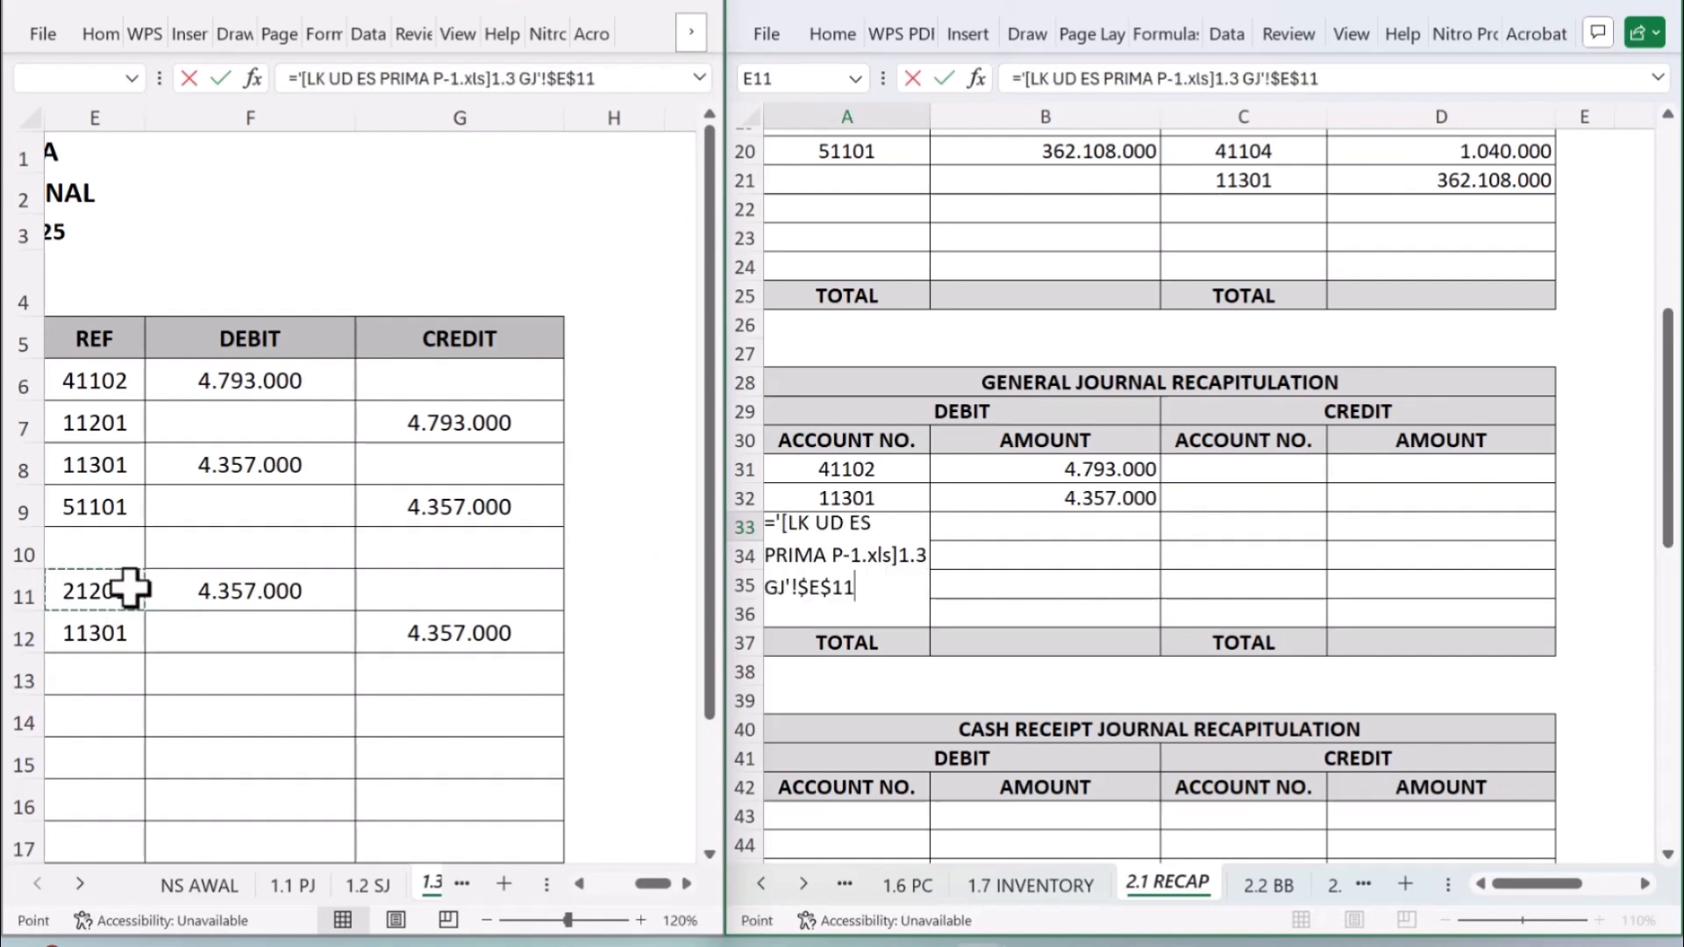
{"action": "key", "text": "Return"}
{"action": "left_click", "coordinate": [996, 534]}
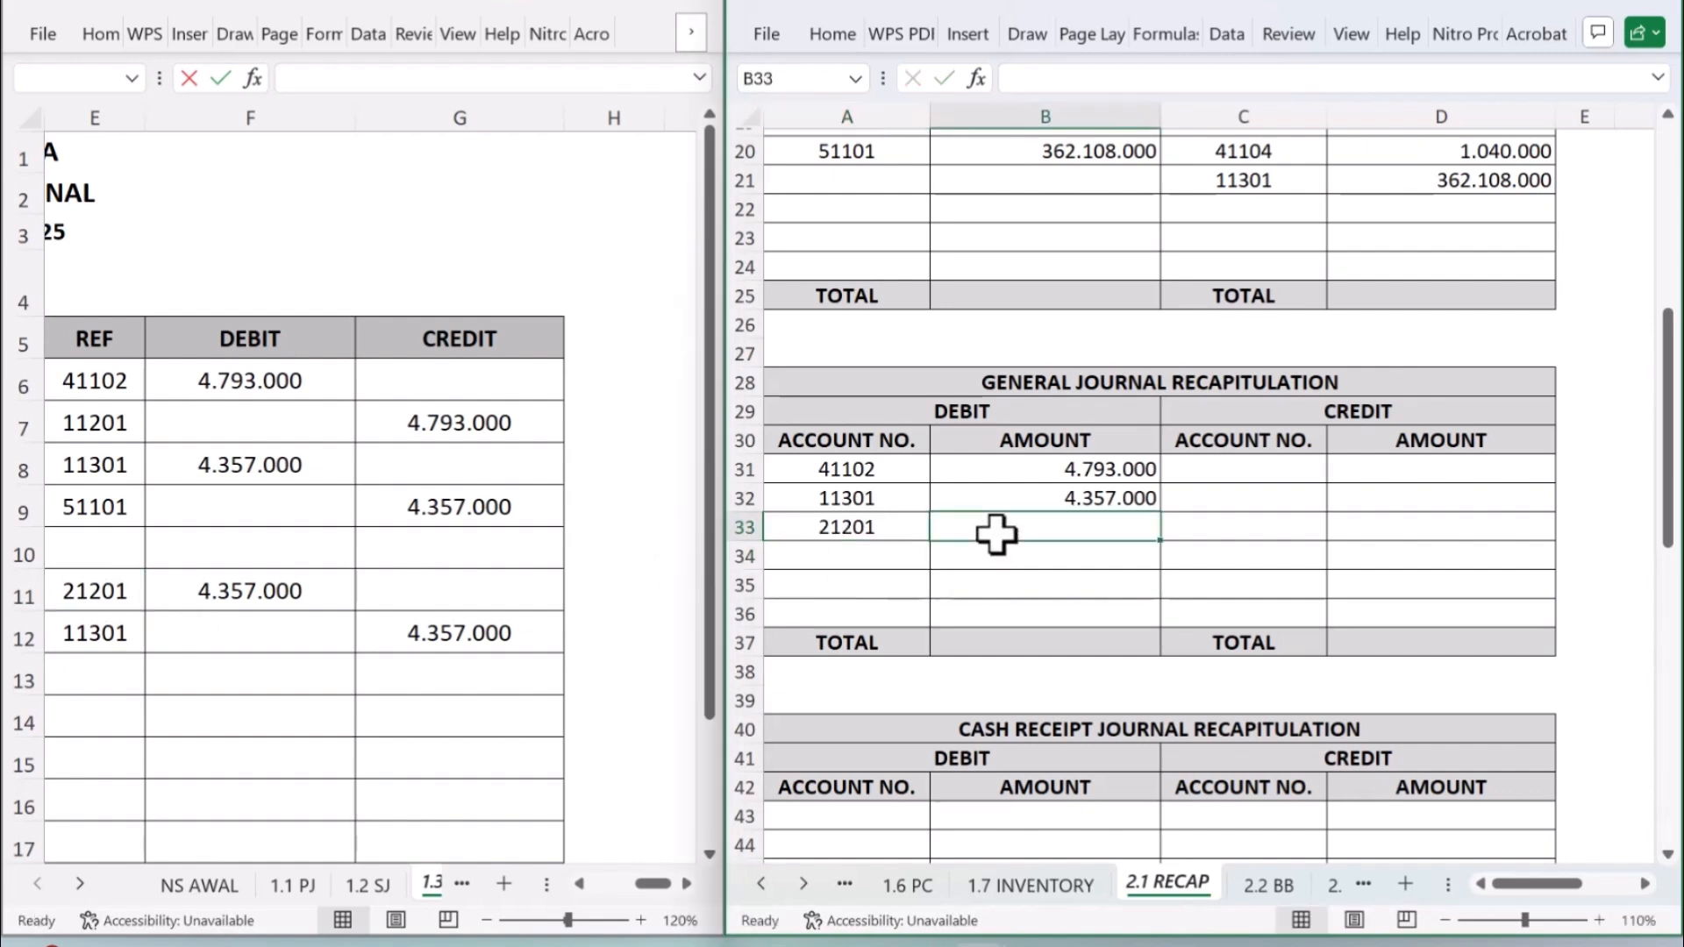
{"action": "type", "text": "="}
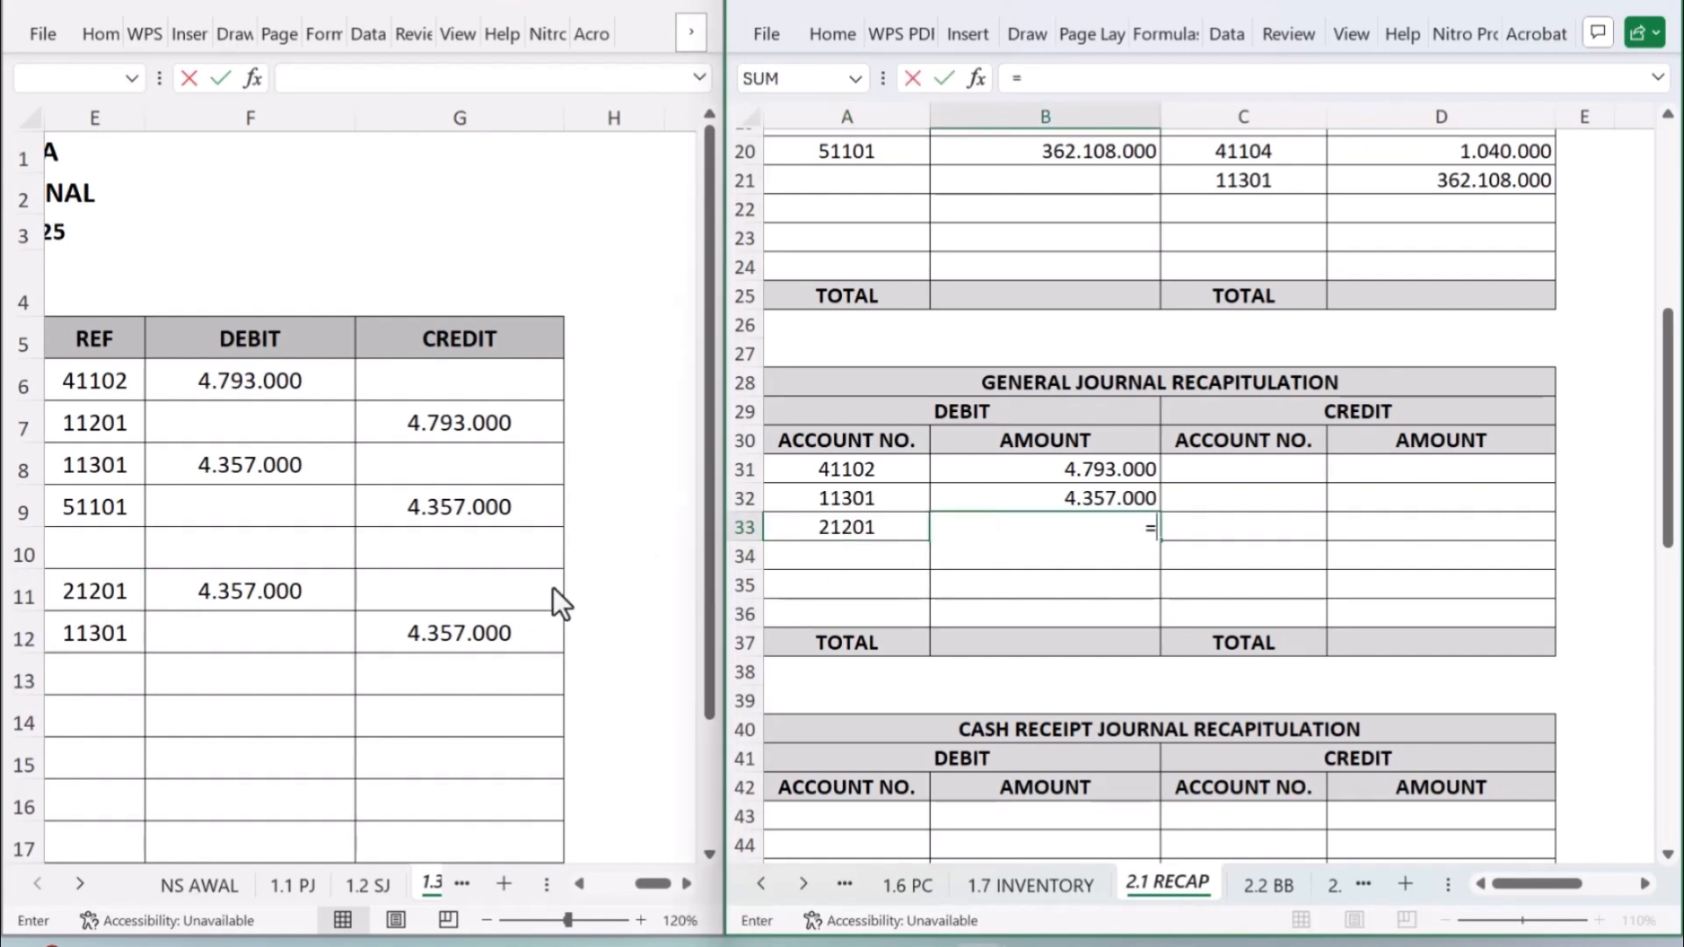
{"action": "left_click", "coordinate": [288, 596]}
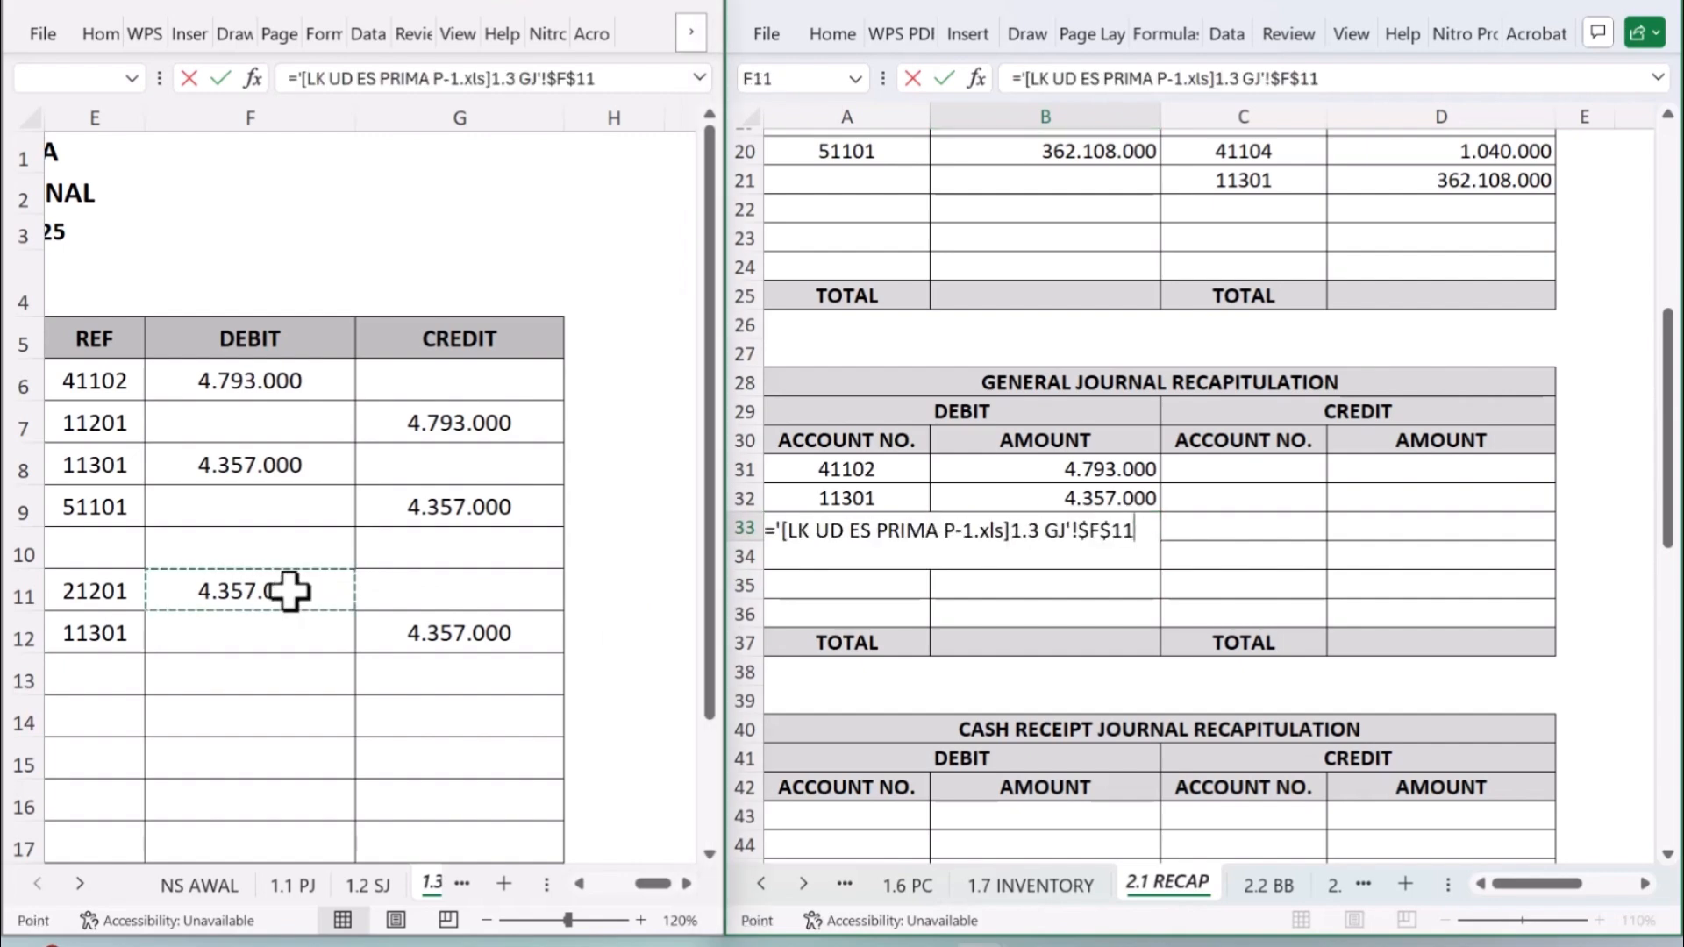
{"action": "key", "text": "Return"}
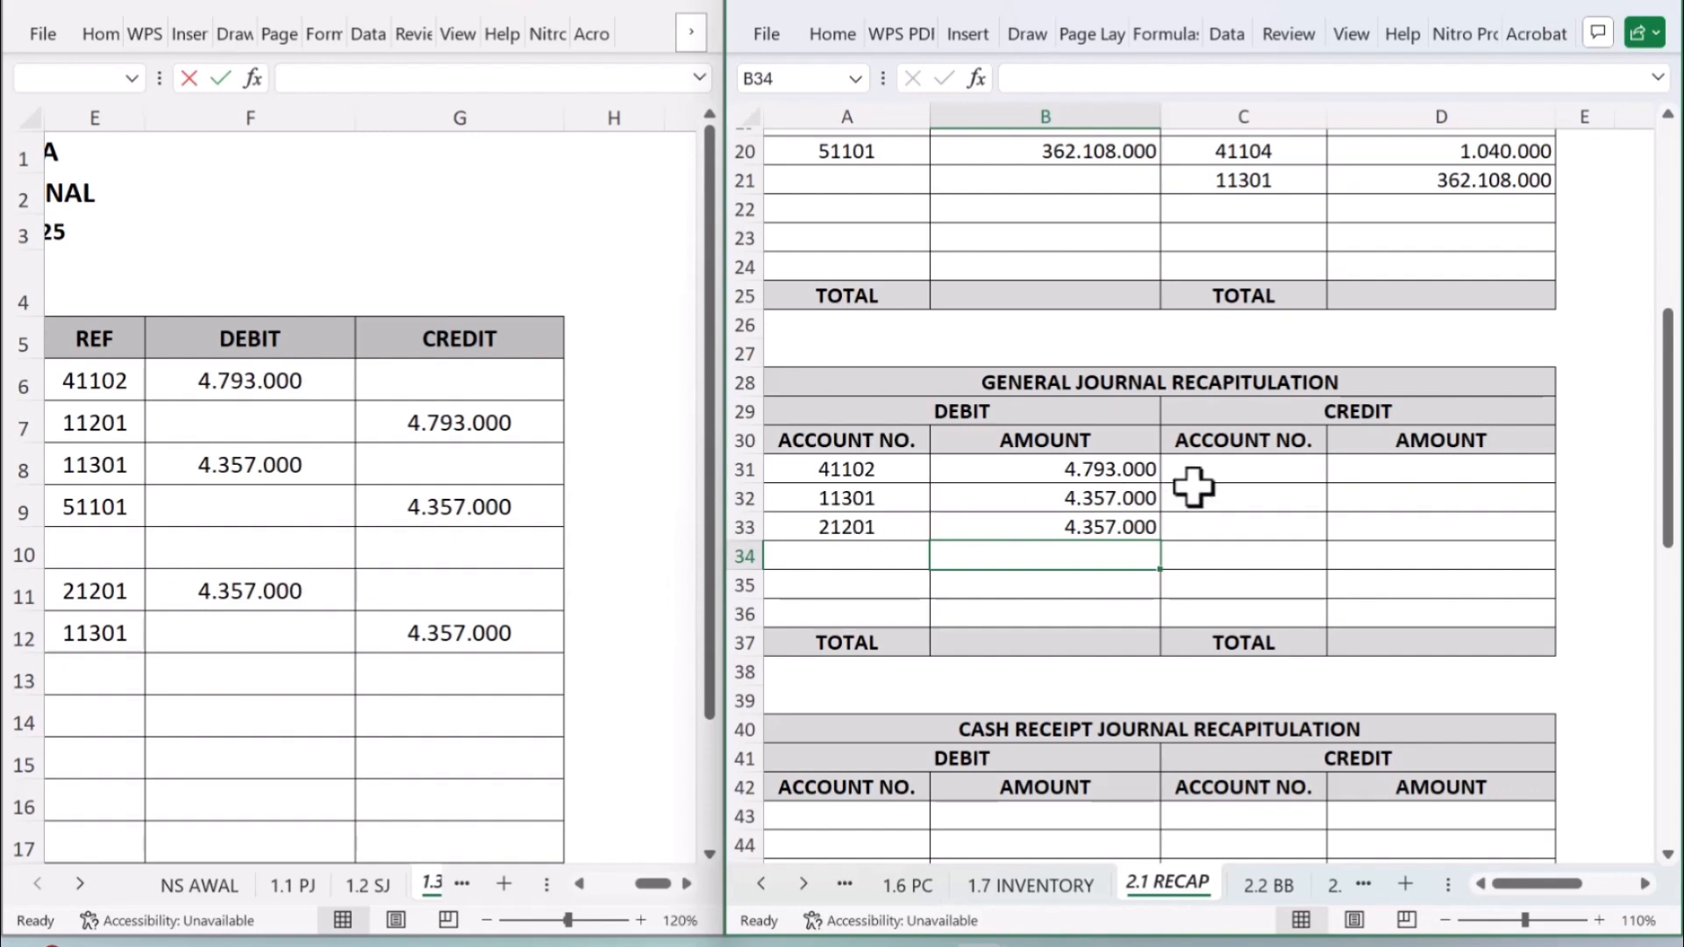
Step: Link general journal recapitulation cells C31 and D31 to the 1.3 GJ sheet's account receivable number (E7) and credit amount (G7)
{"action": "left_click", "coordinate": [1241, 473]}
{"action": "type", "text": "="}
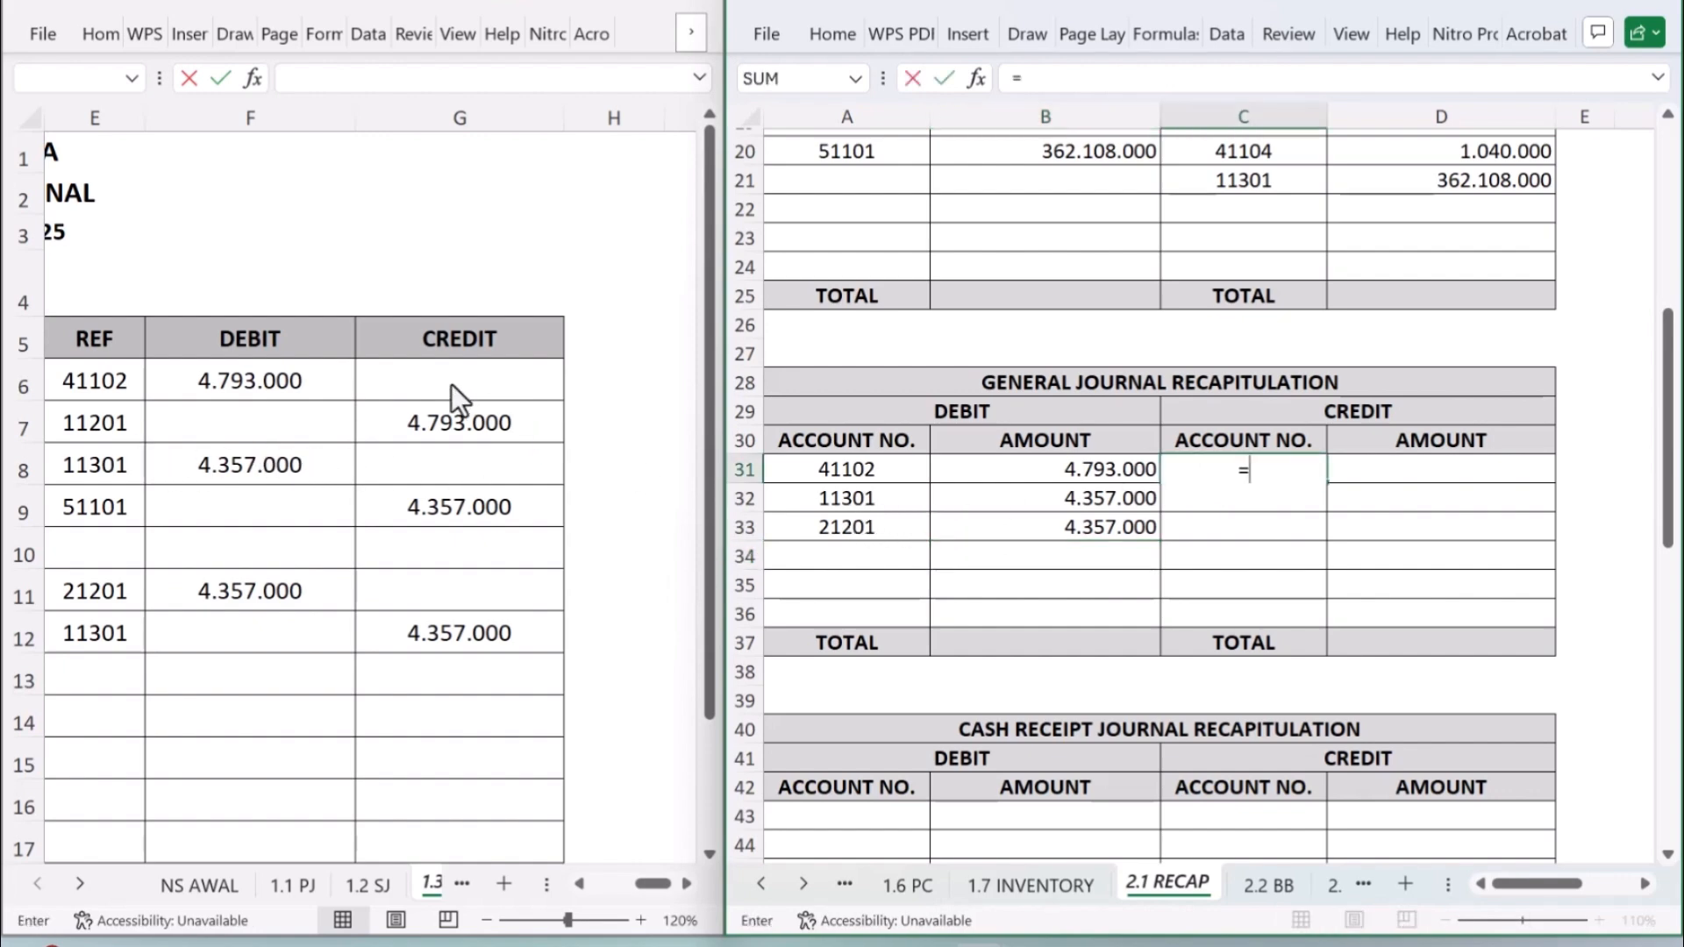
{"action": "left_click", "coordinate": [126, 422]}
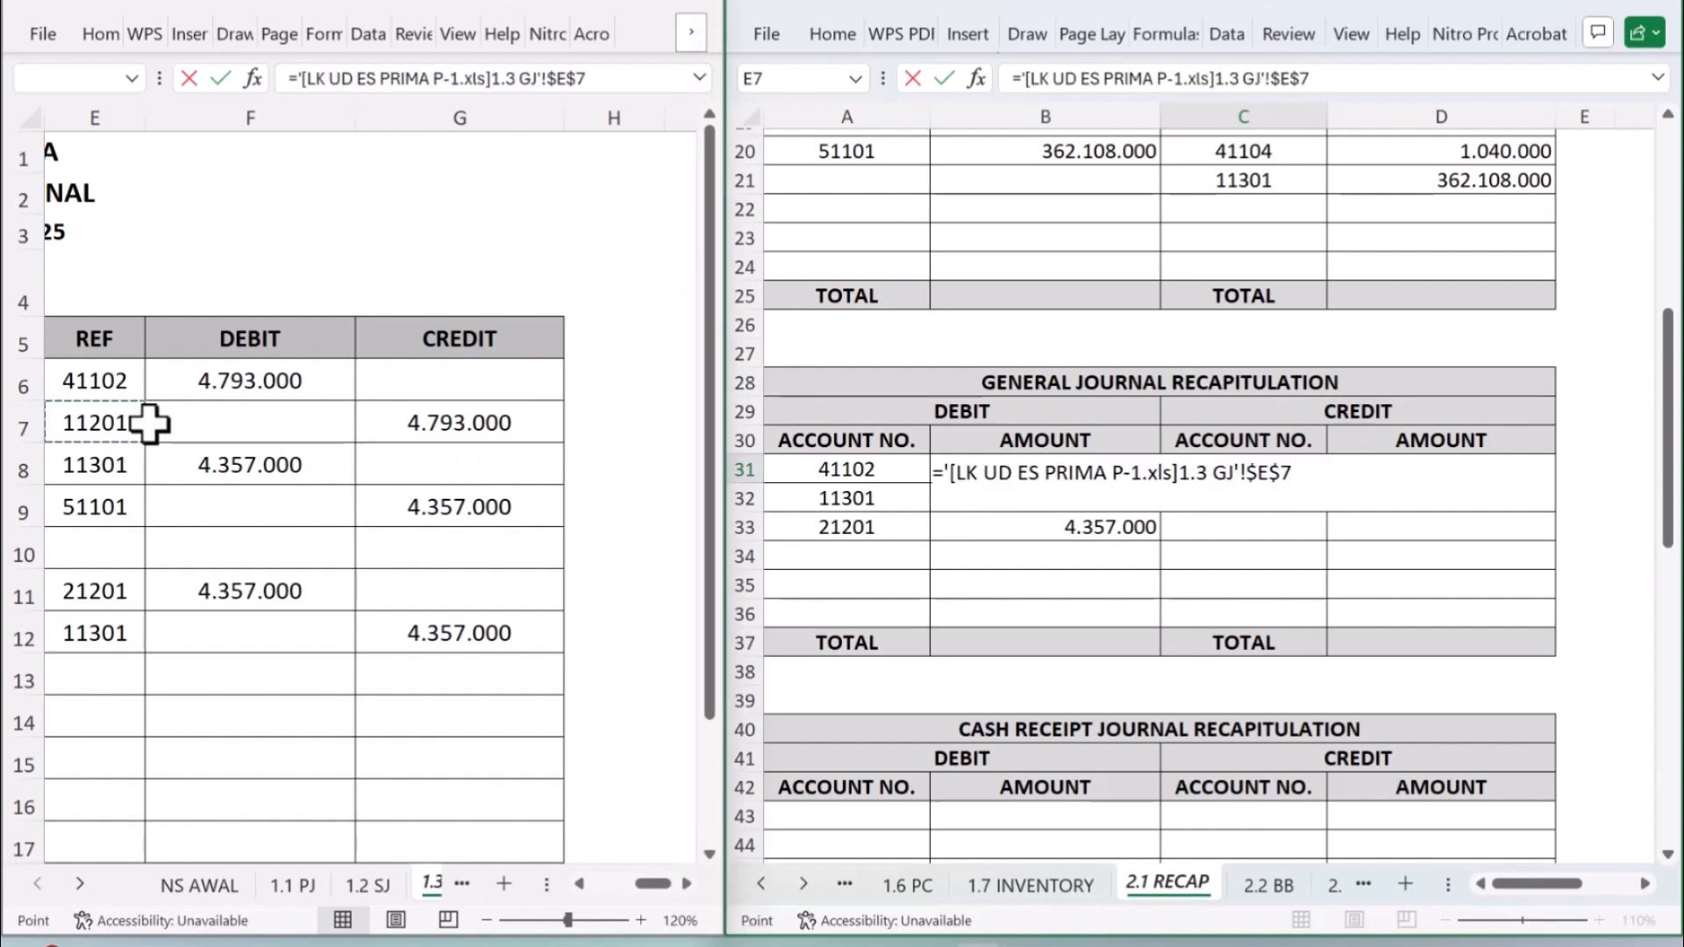
{"action": "key", "text": "Return"}
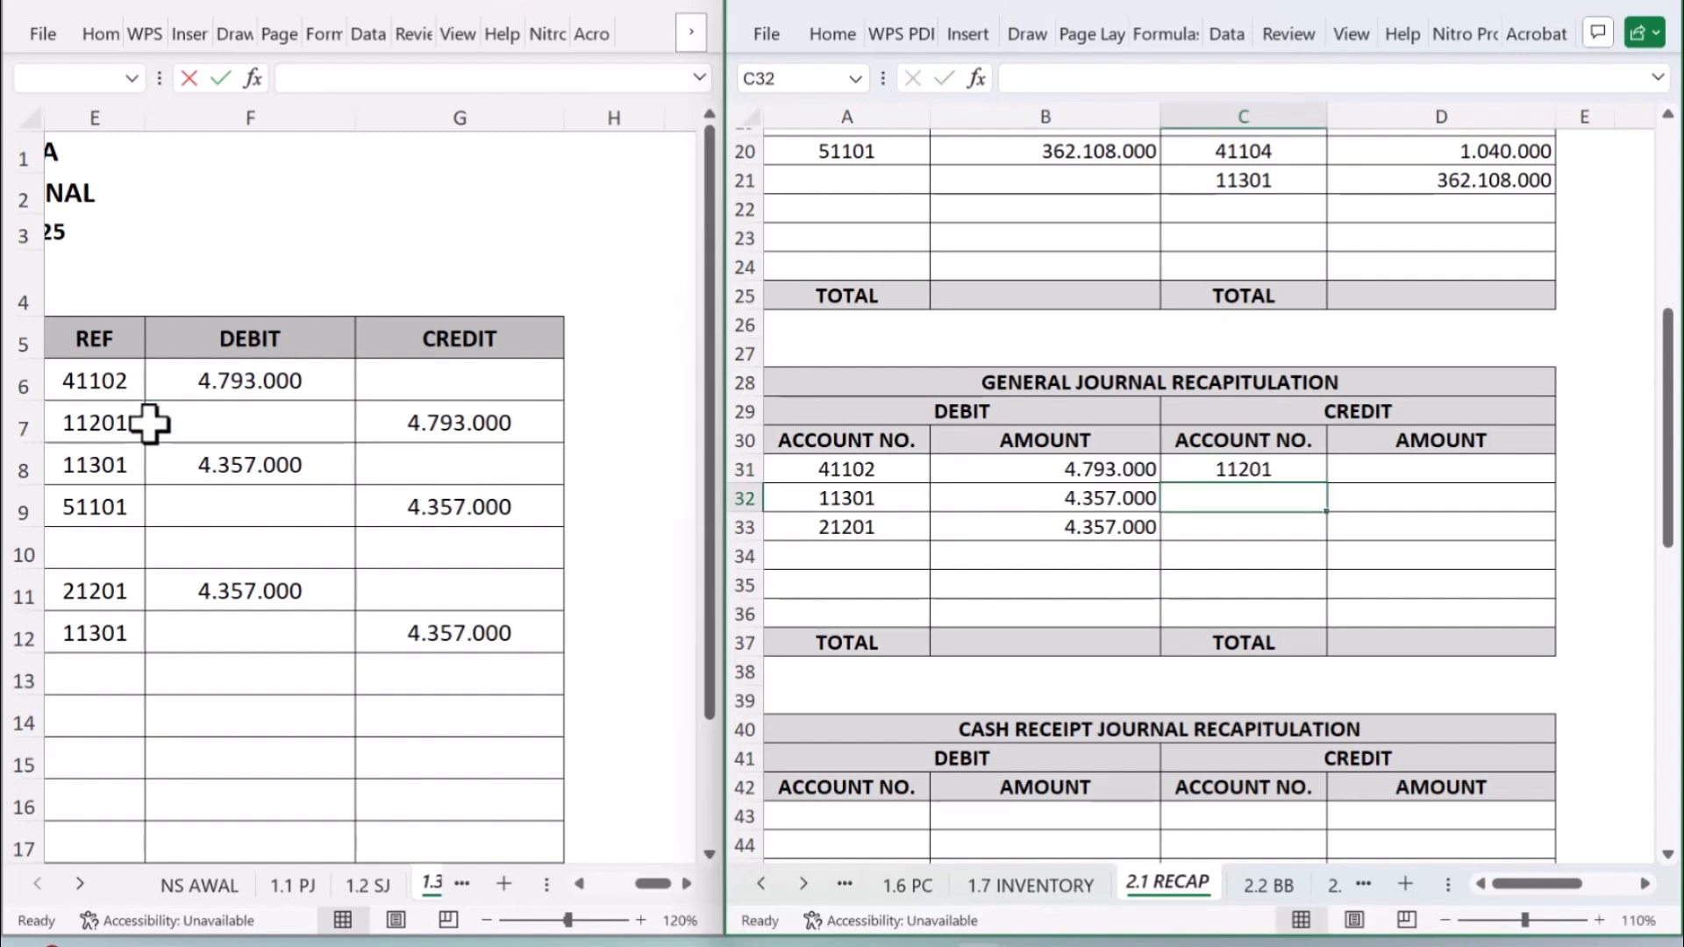
{"action": "left_click", "coordinate": [1431, 468]}
{"action": "type", "text": "="}
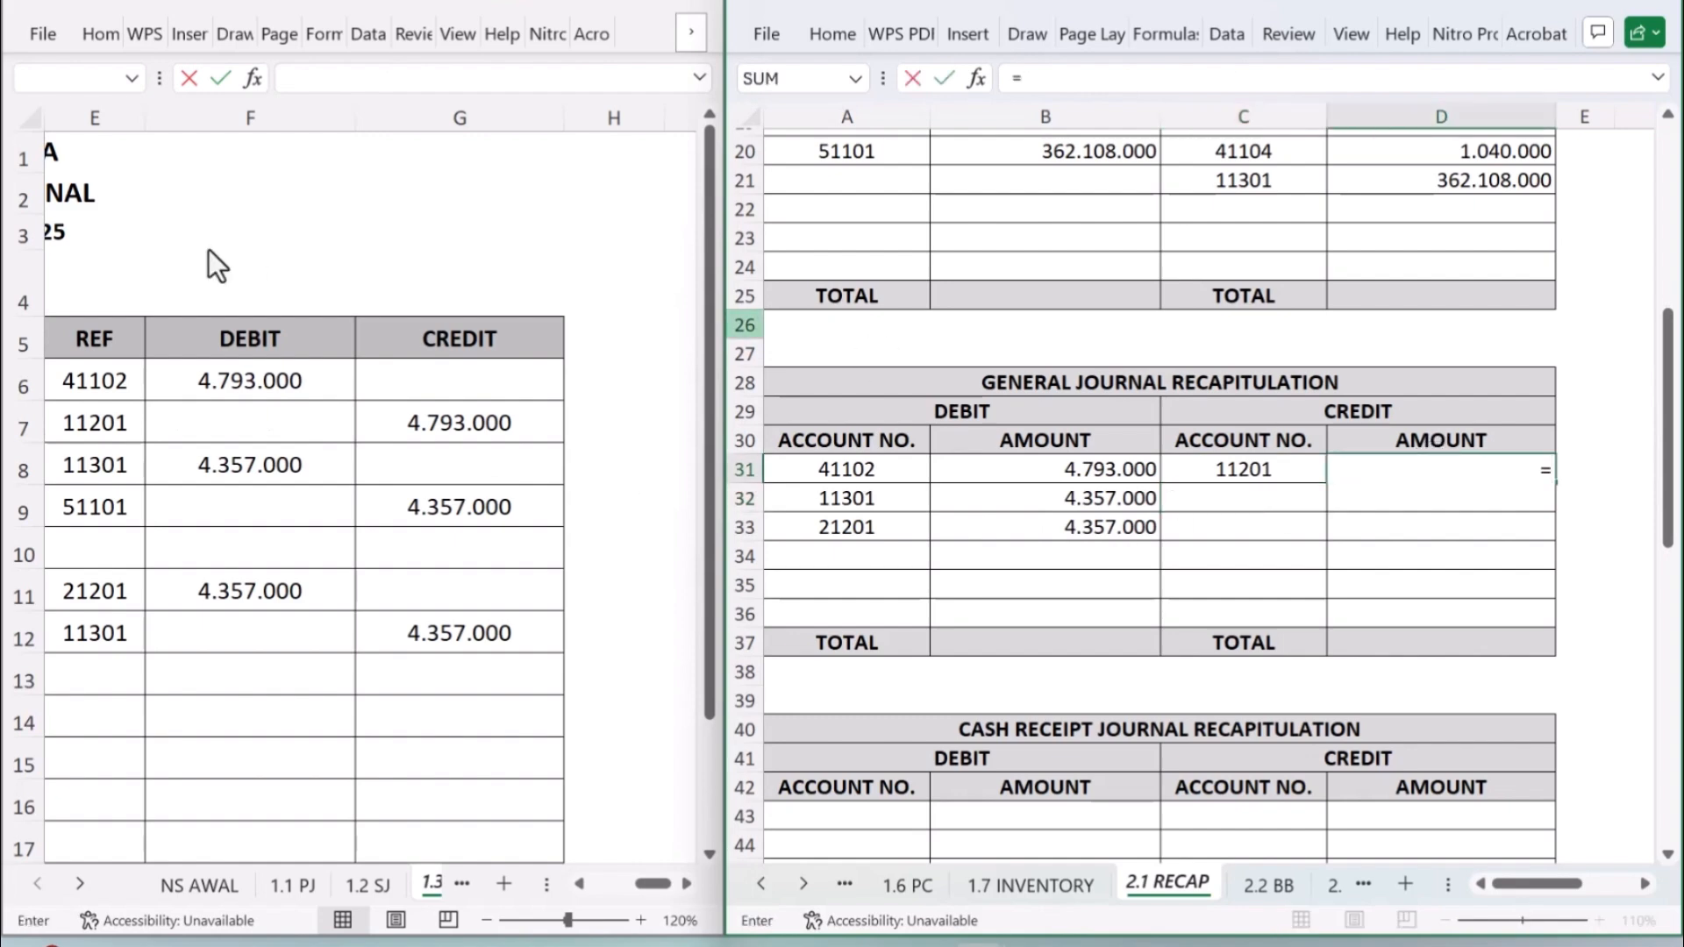
{"action": "left_click", "coordinate": [518, 431]}
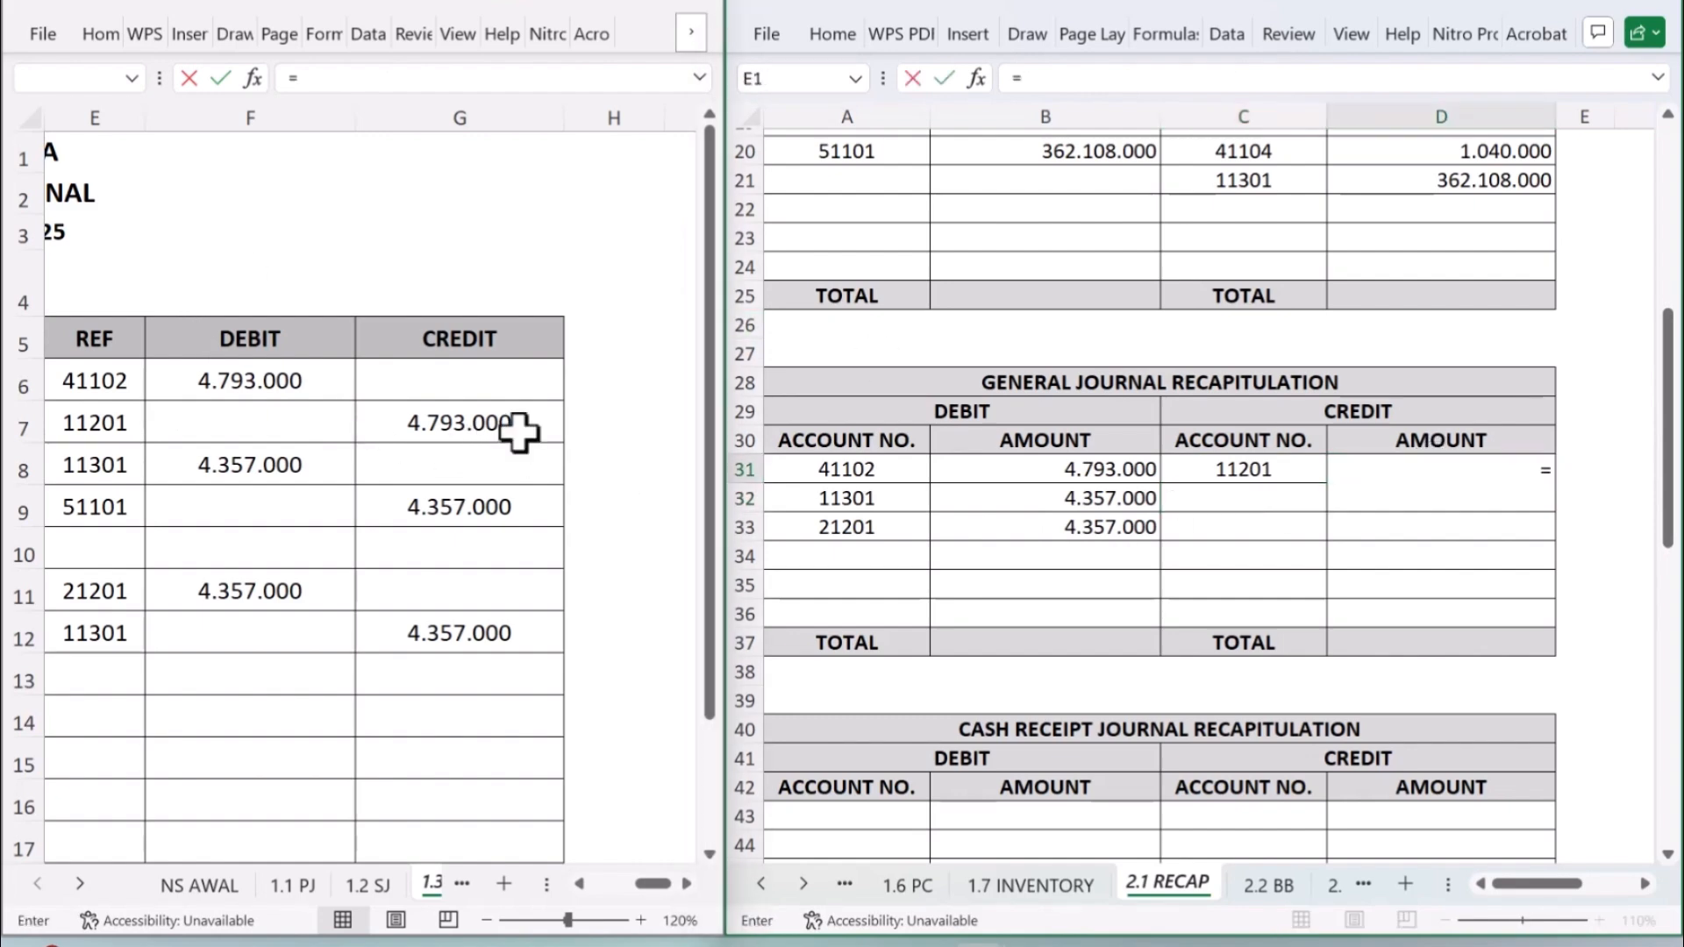
{"action": "key", "text": "Return"}
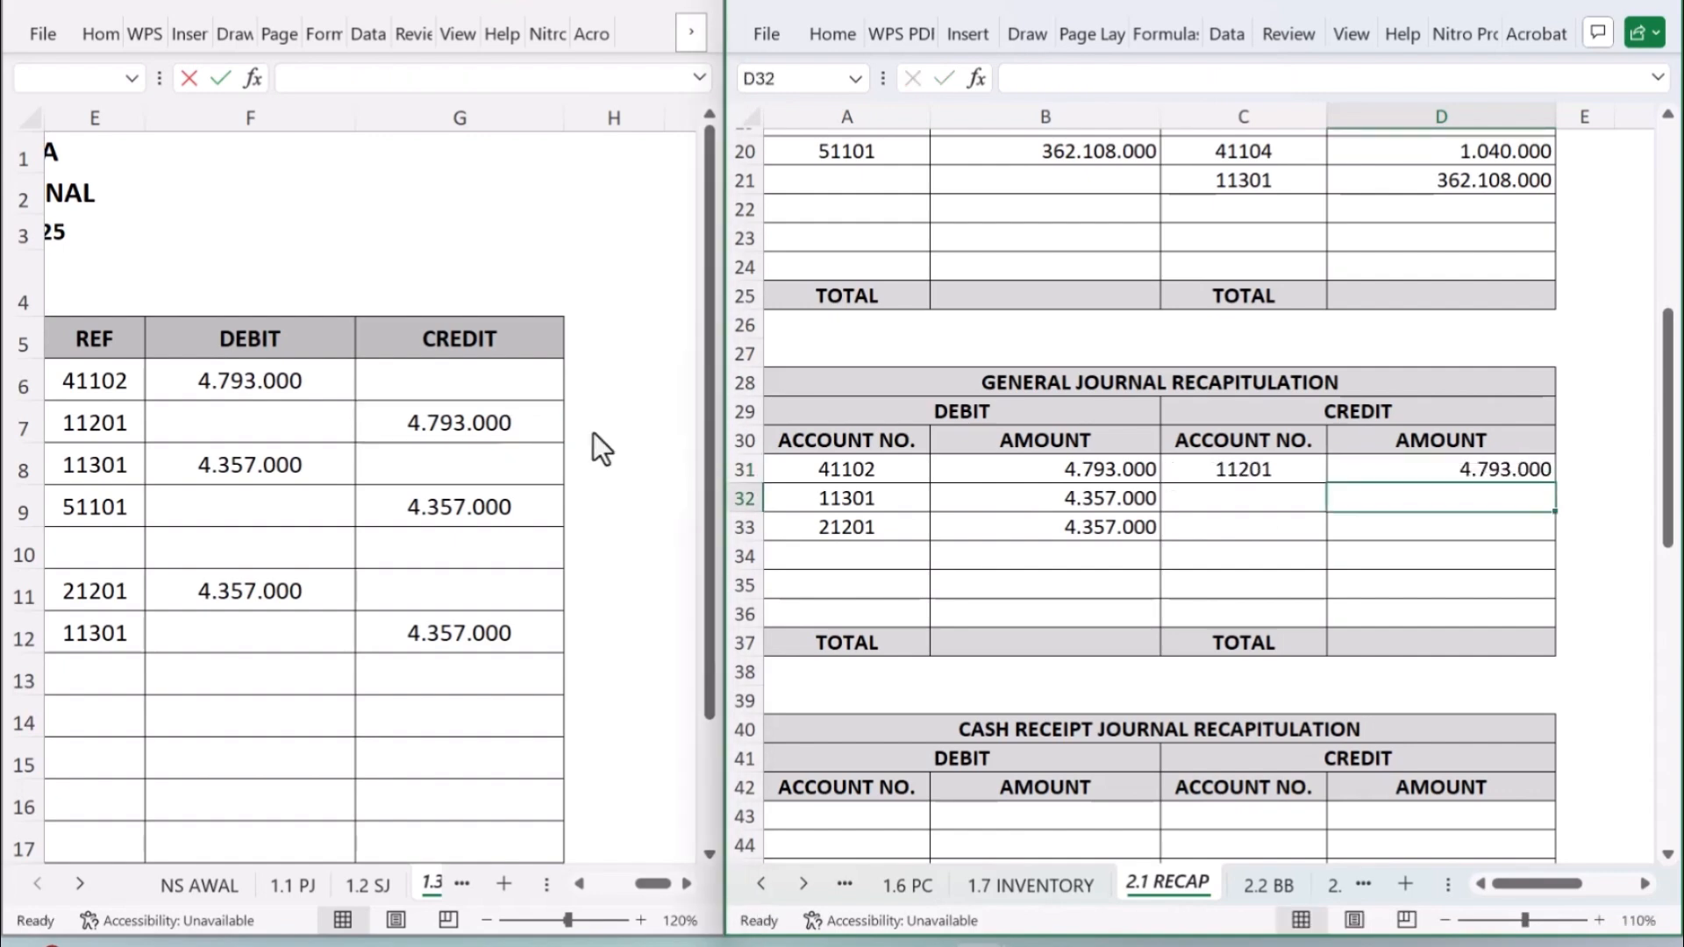
Step: Link general journal recapitulation cells C32 and D32 to the 1.3 GJ sheet's cost of goods sold account number (E9) and credit amount (G9)
{"action": "left_click", "coordinate": [1284, 502]}
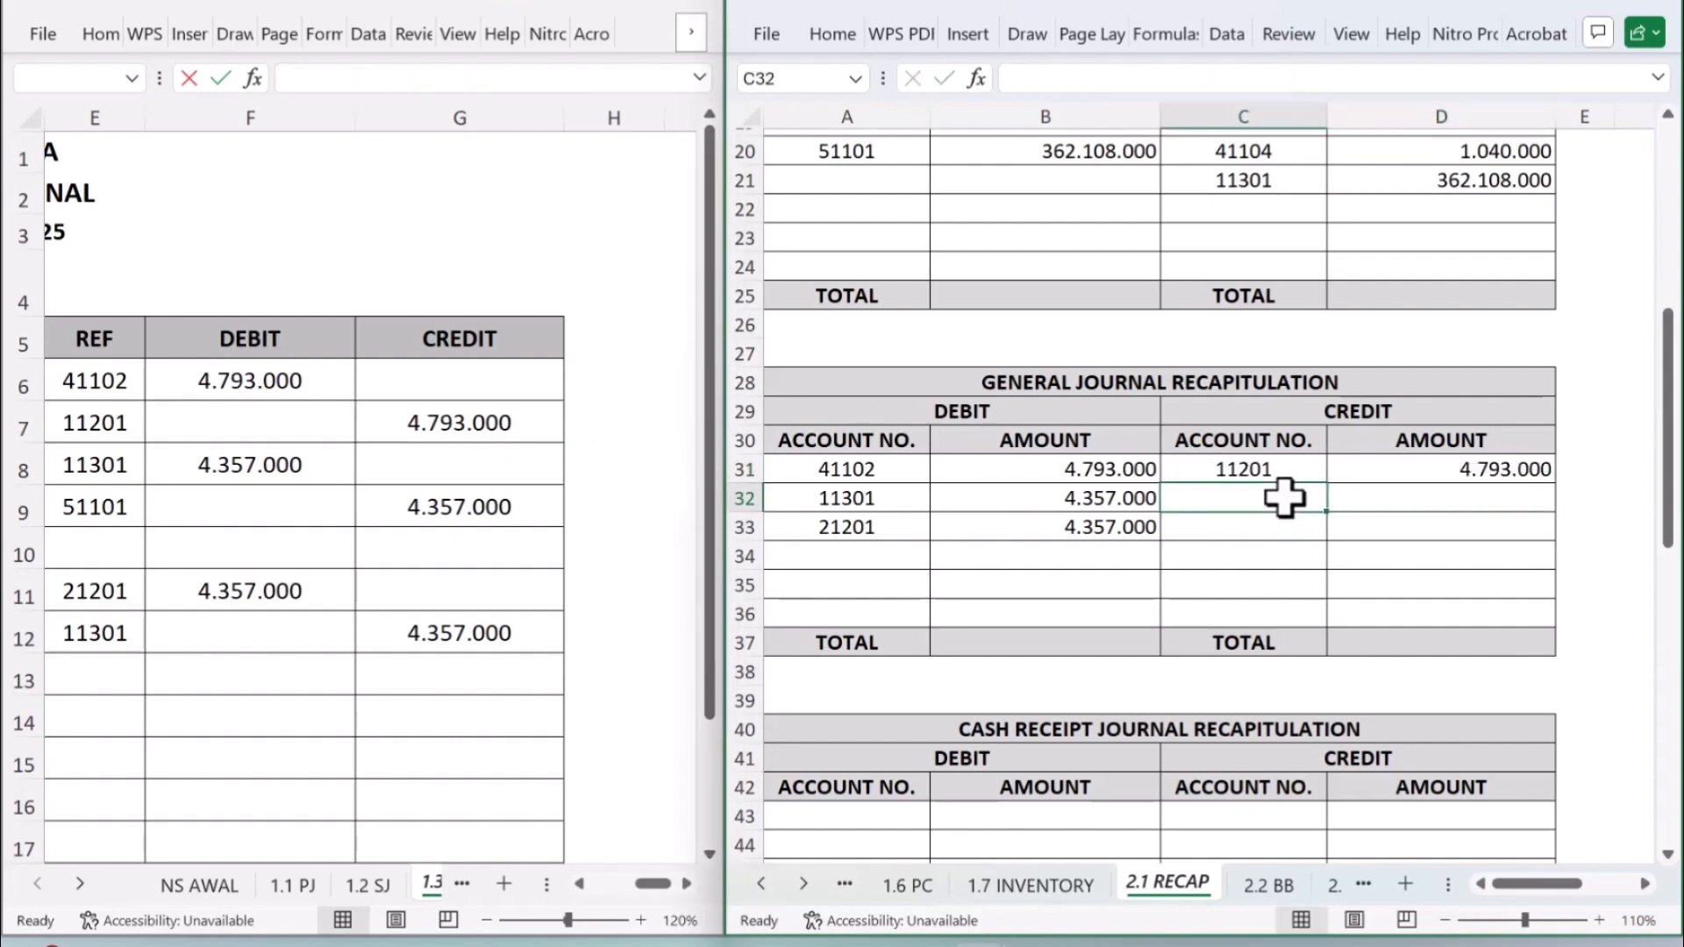
{"action": "type", "text": "="}
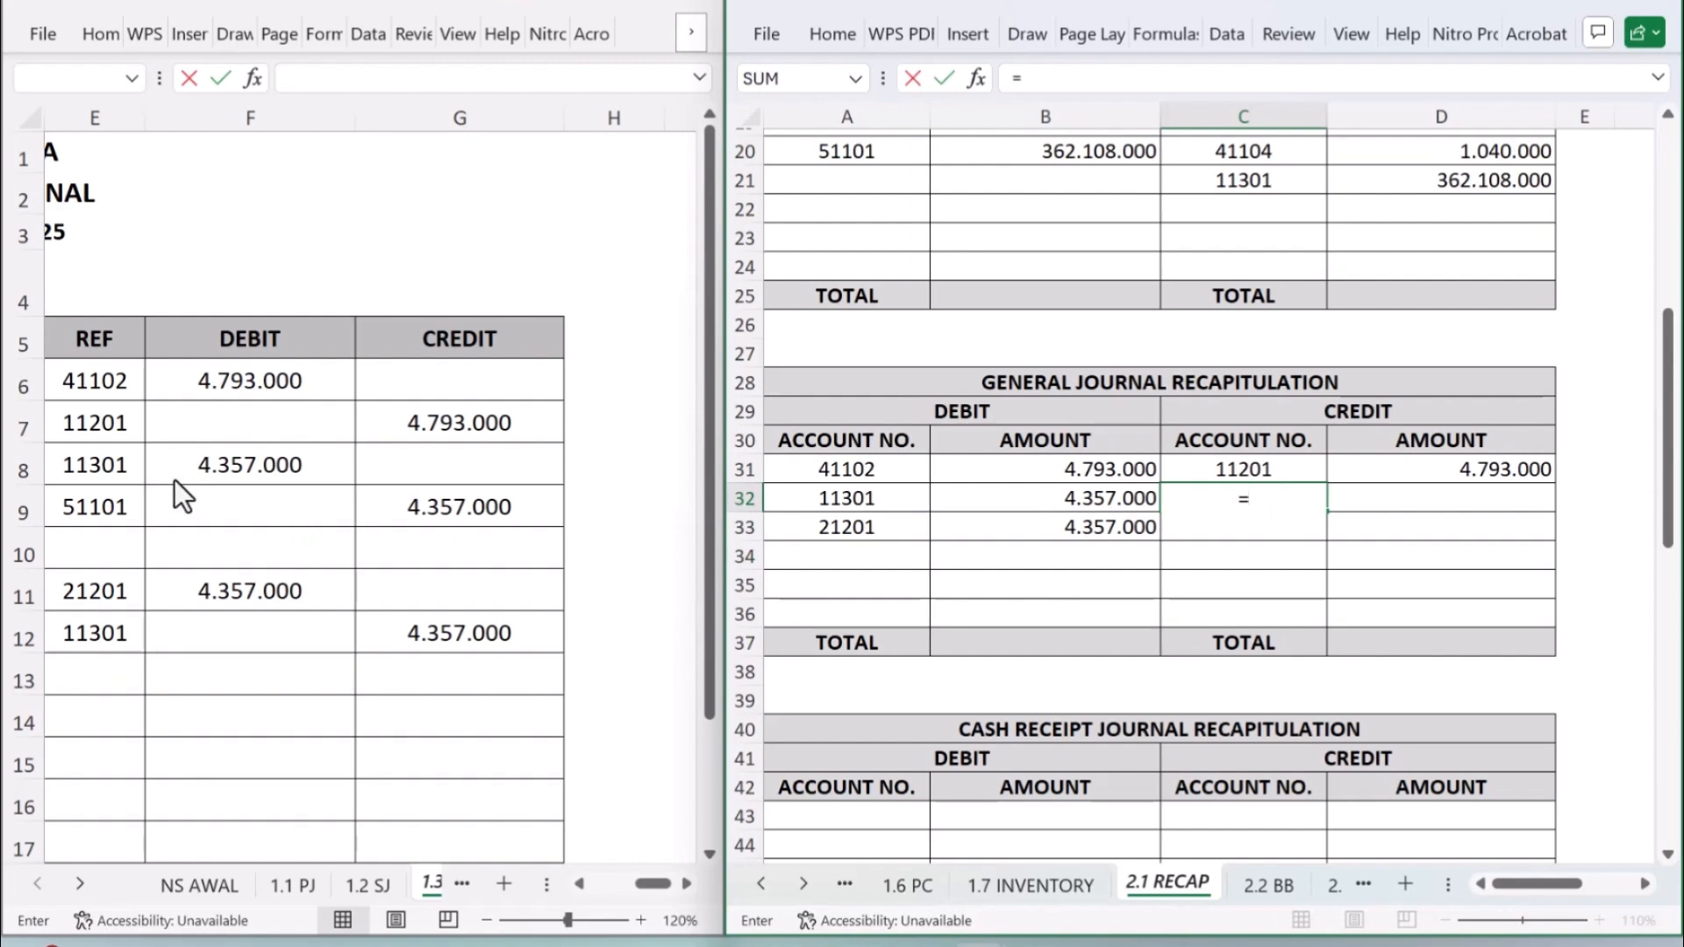
{"action": "left_click", "coordinate": [119, 509]}
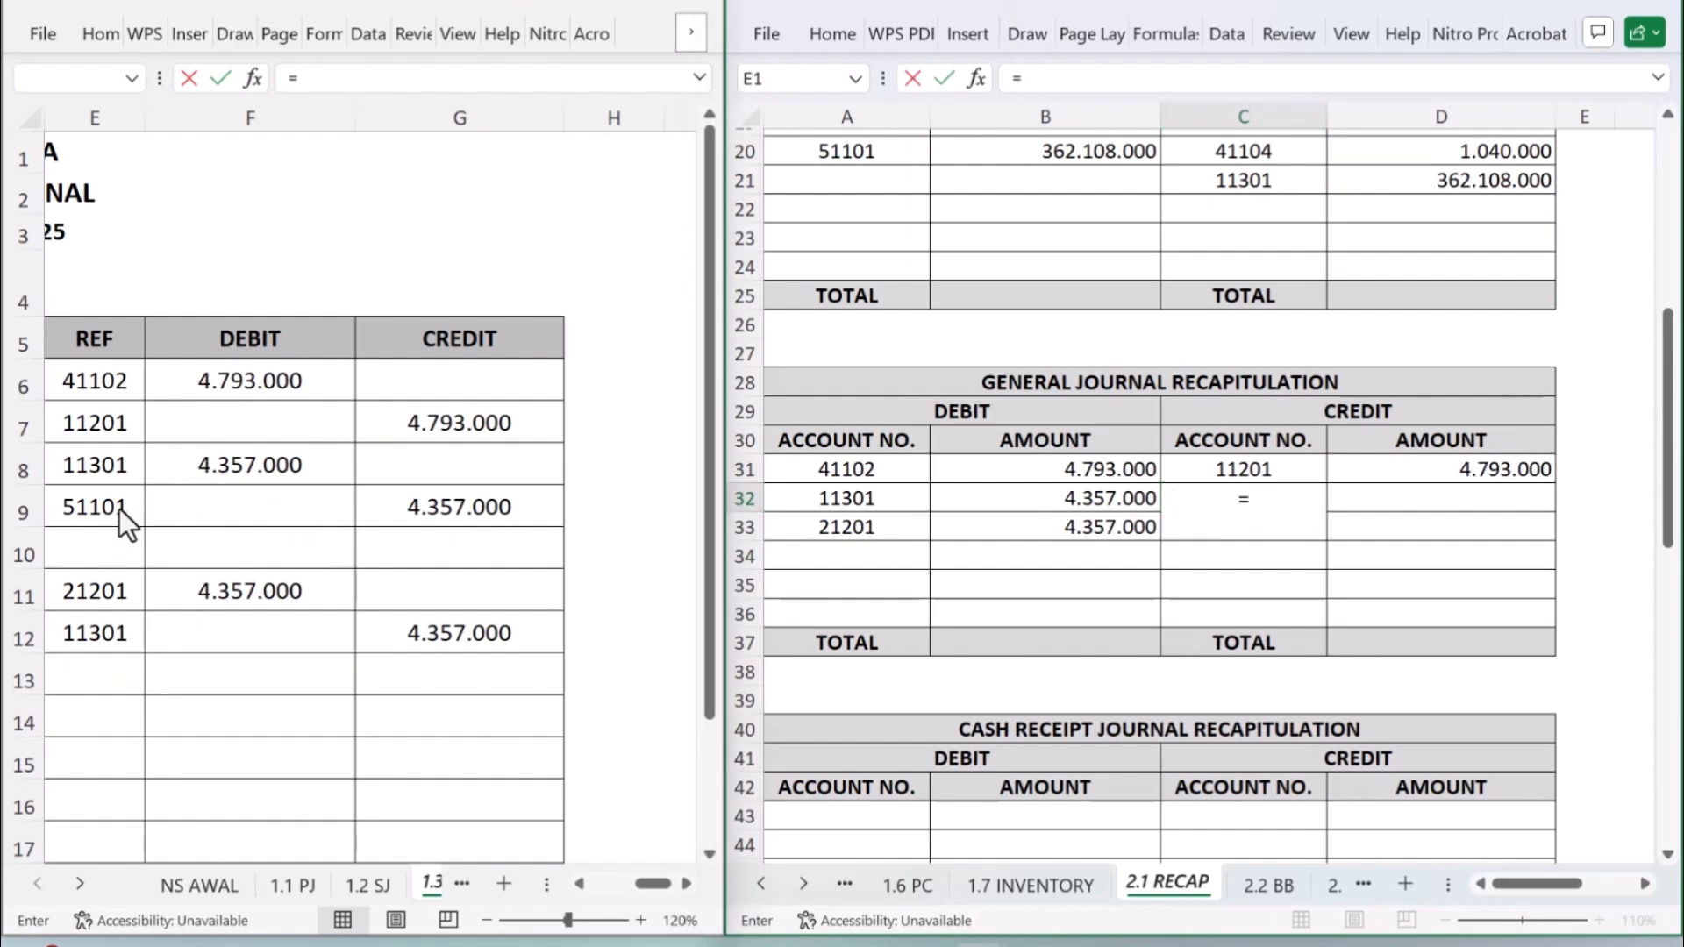
{"action": "key", "text": "Return"}
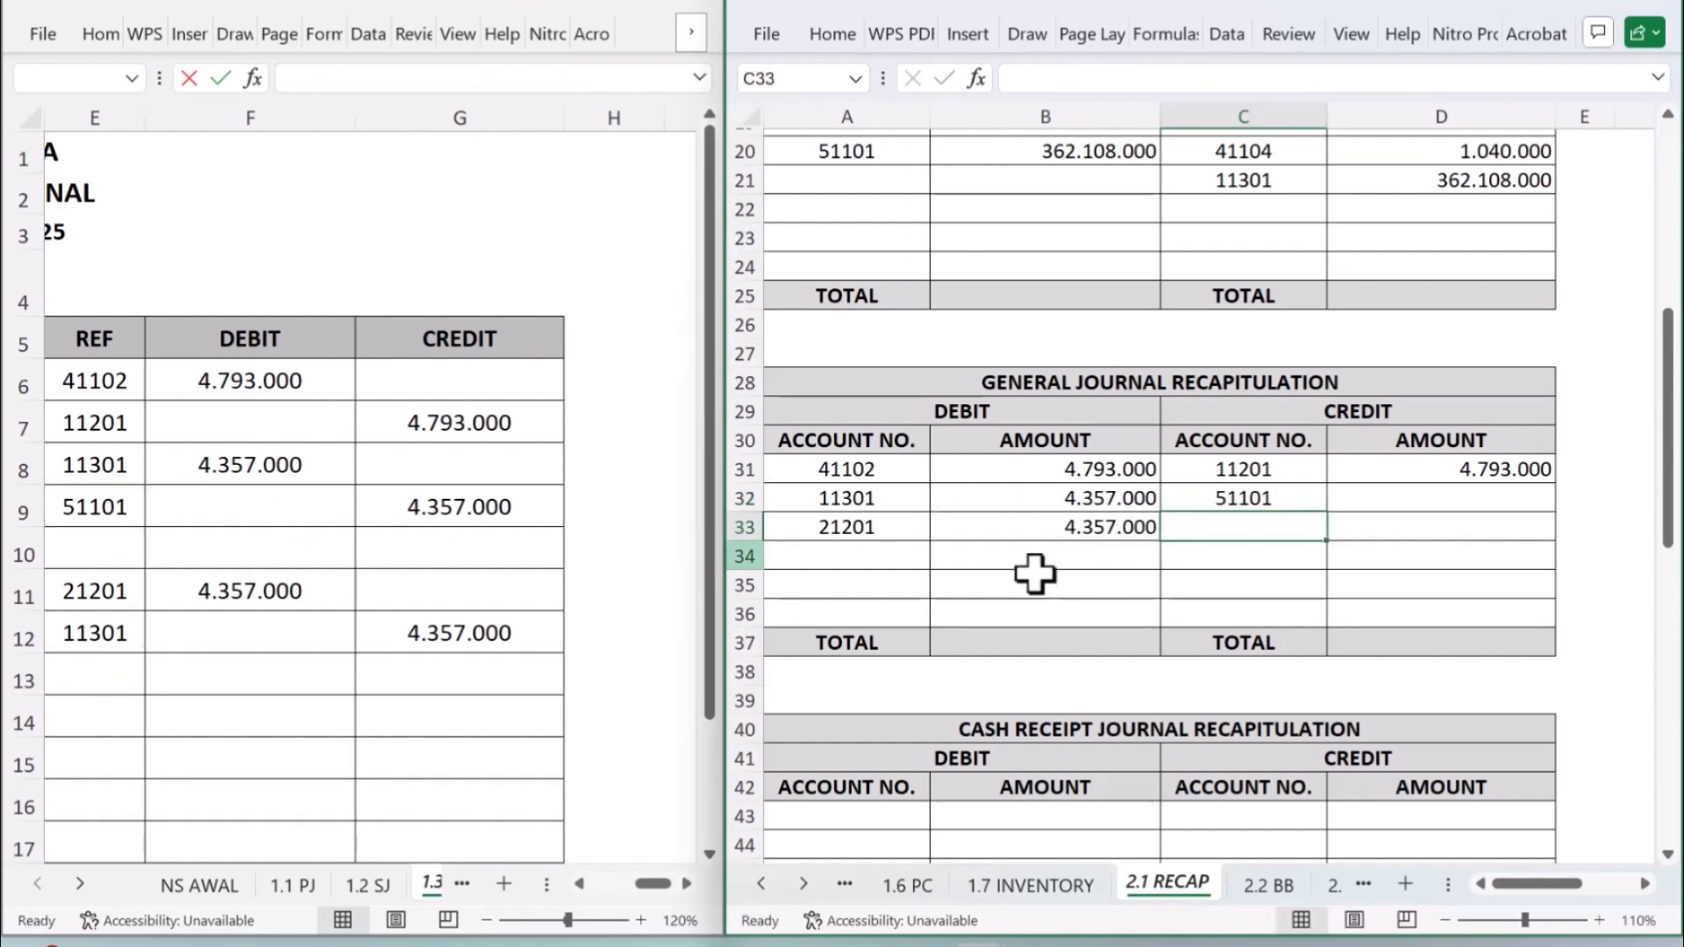
{"action": "left_click", "coordinate": [1462, 501]}
{"action": "type", "text": "="}
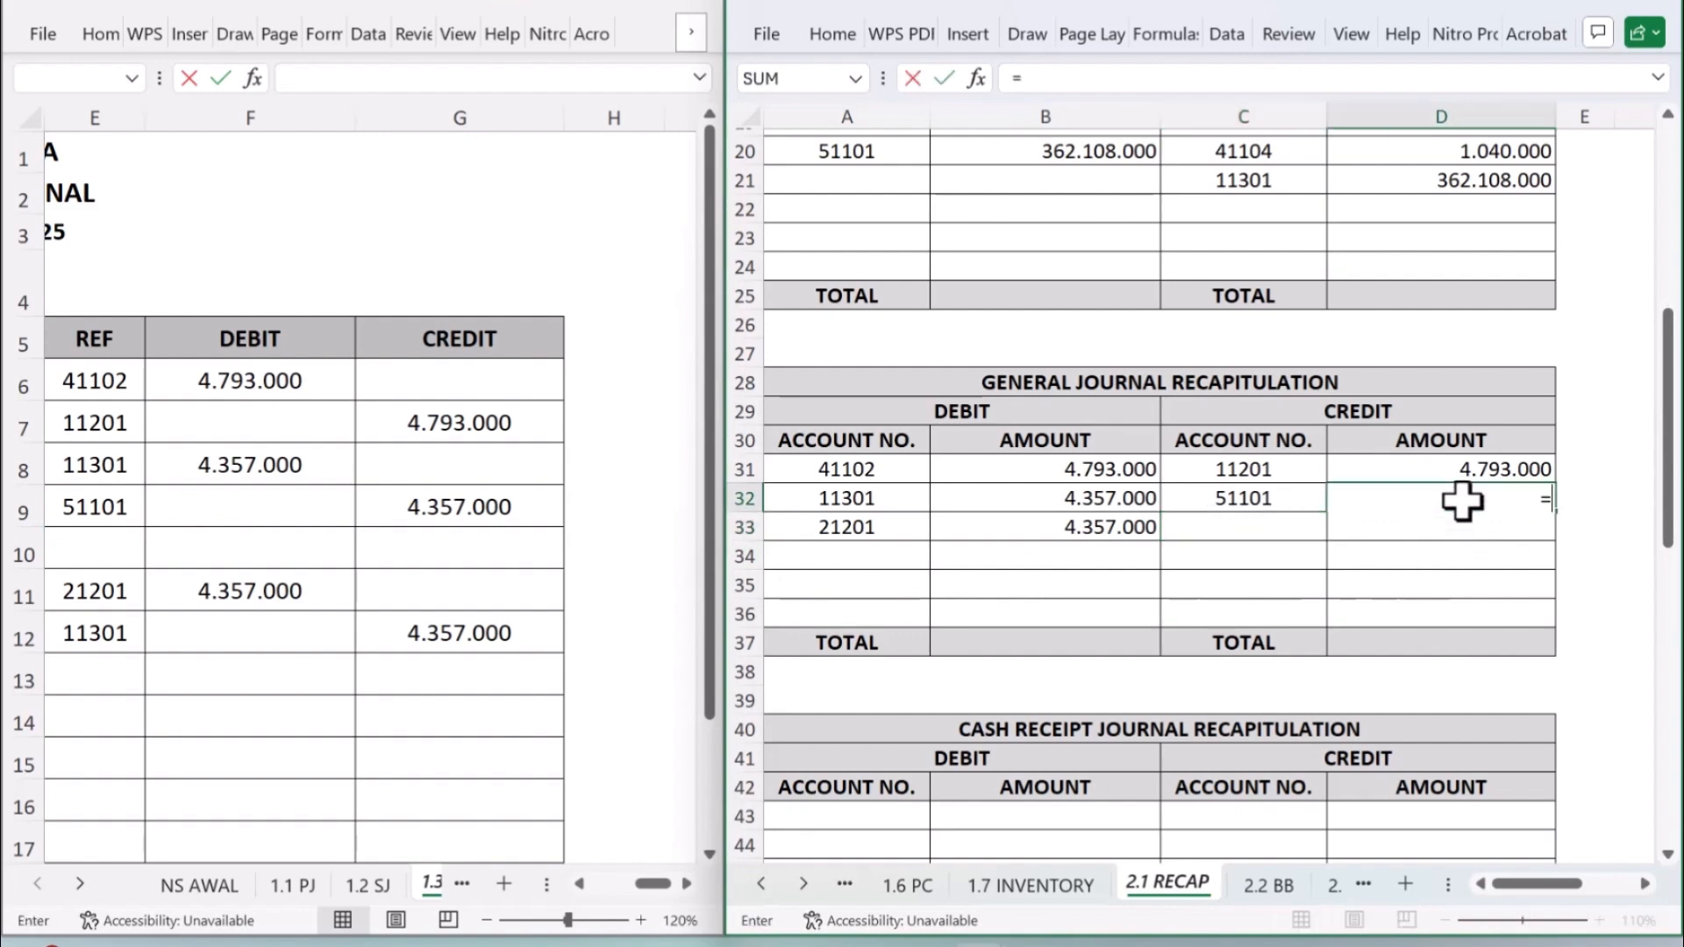
{"action": "left_click", "coordinate": [513, 507]}
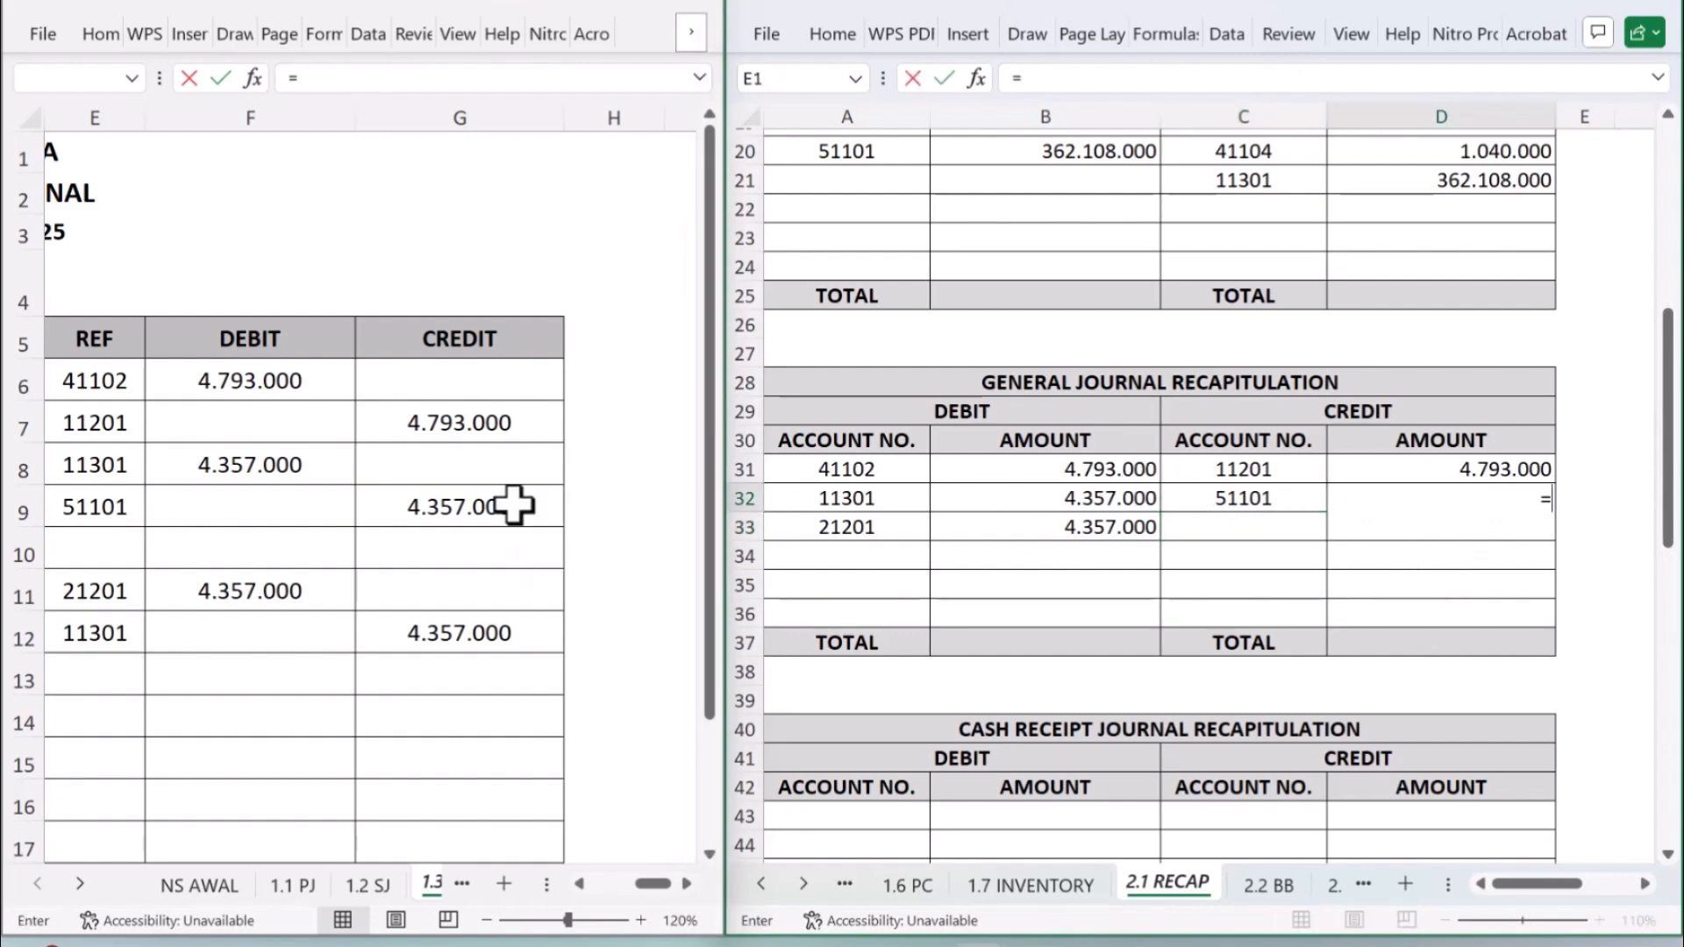
{"action": "key", "text": "Return"}
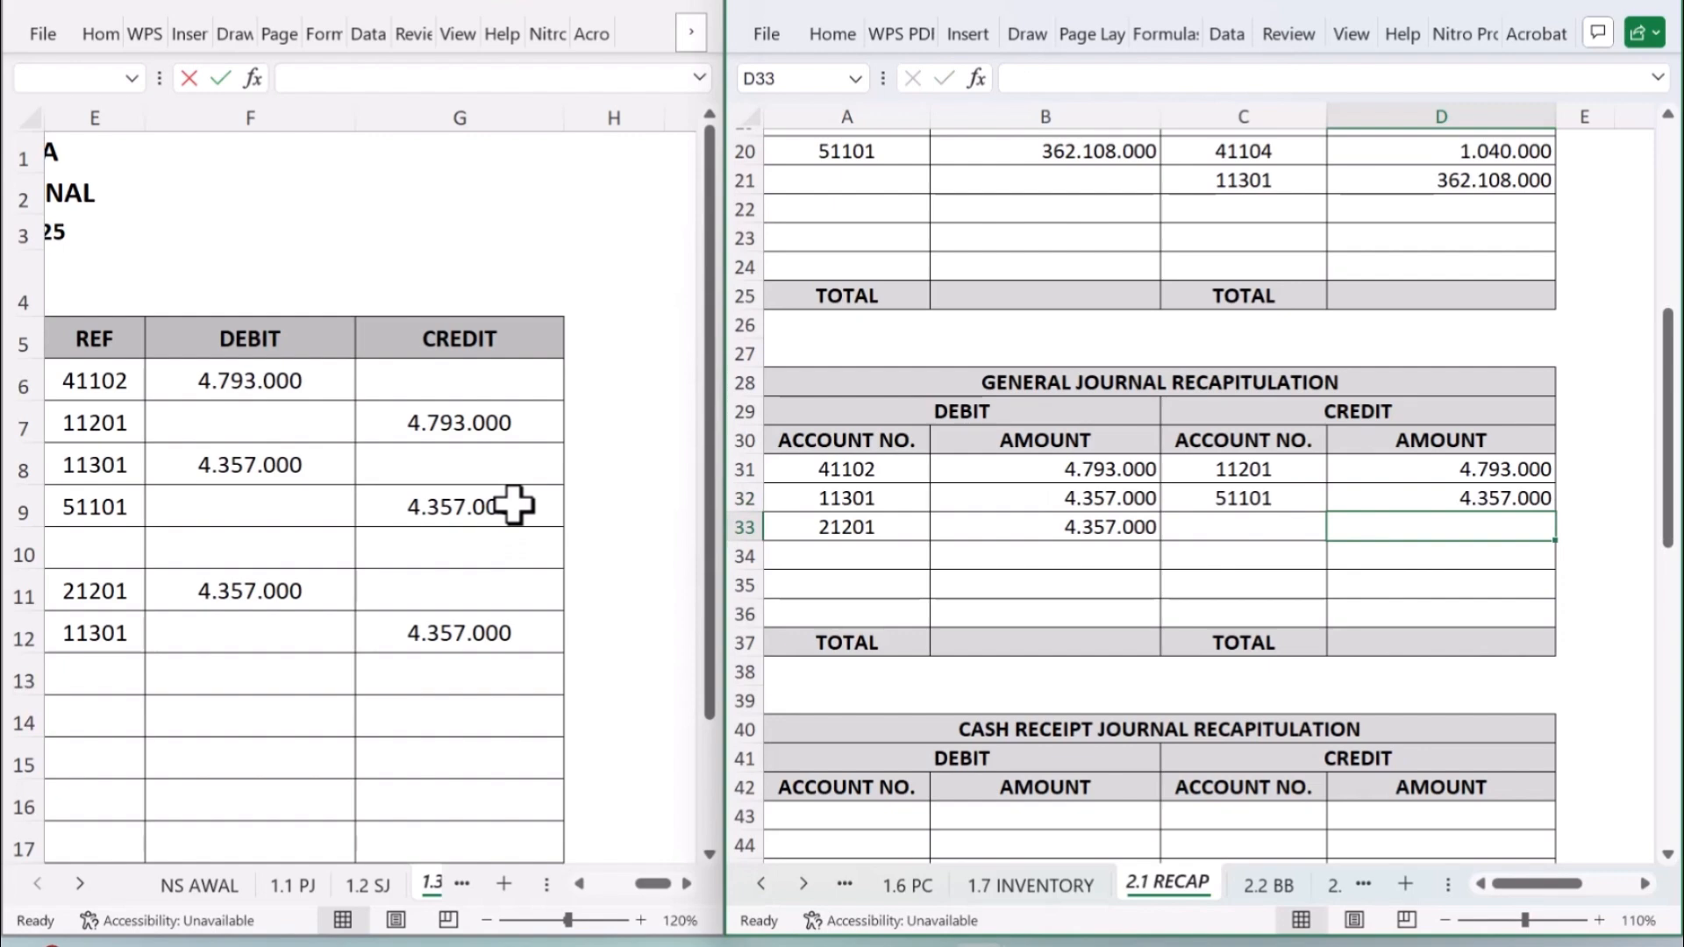
Step: Enter merchandise inventory ledger code 11301 as text in recapitulation cell C33 and link D33 to the 1.3 GJ sheet's credit amount (G12)
{"action": "left_click", "coordinate": [1258, 526]}
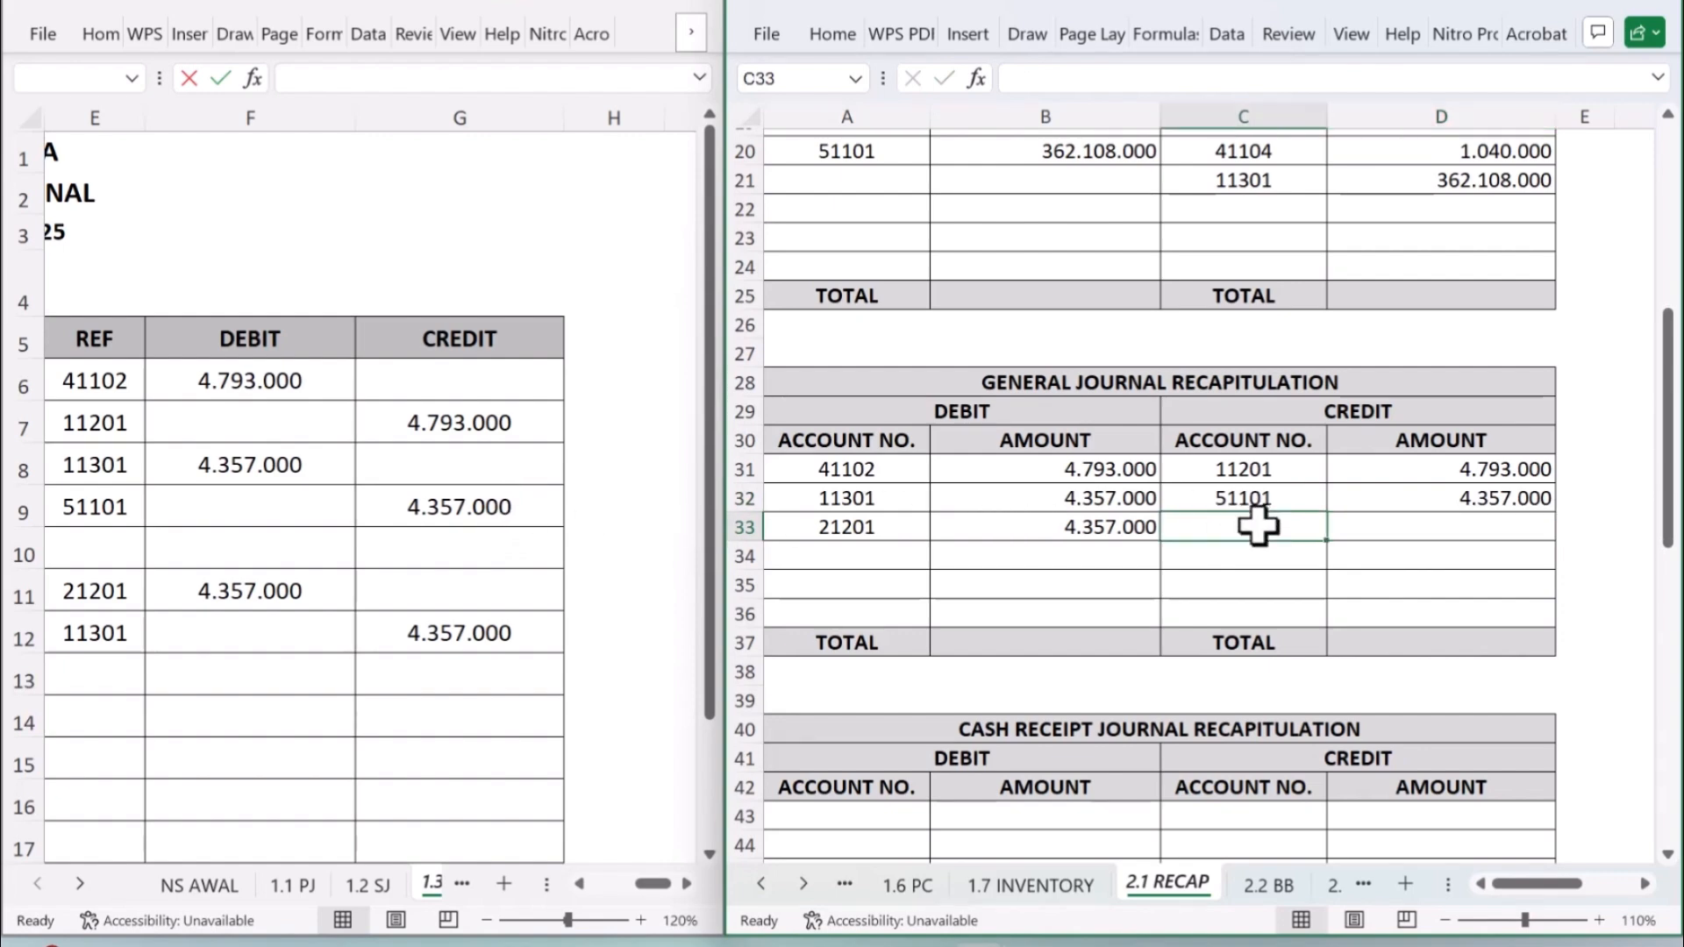
{"action": "type", "text": "="}
{"action": "key", "text": "Escape"}
{"action": "type", "text": "'11"}
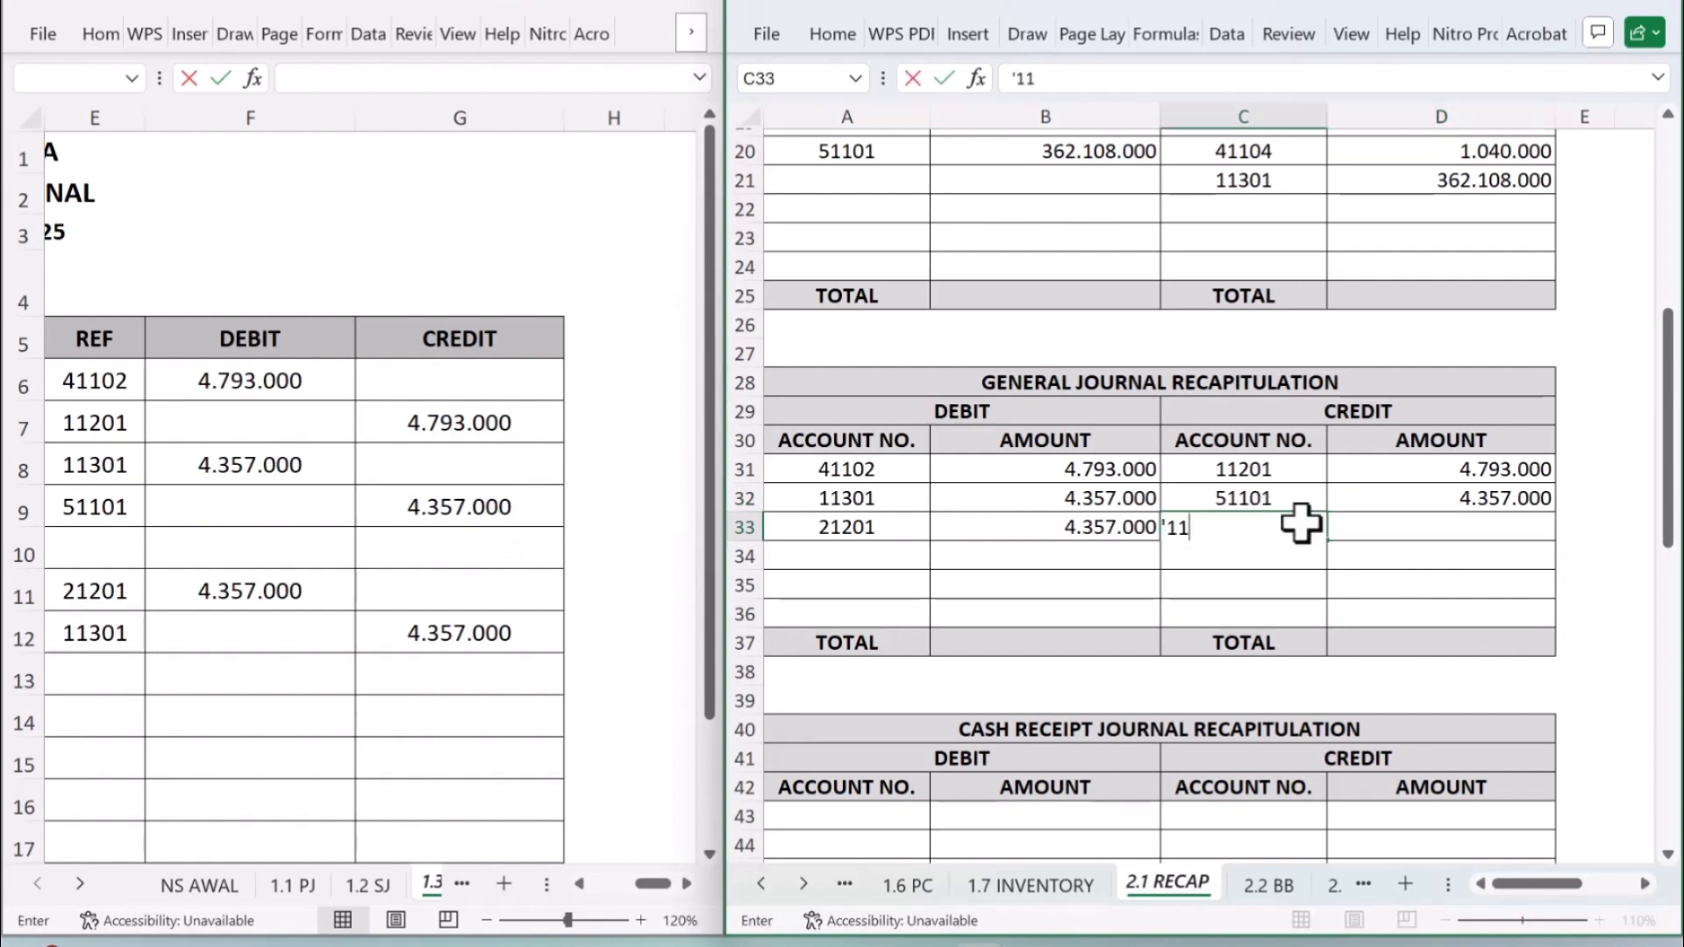
{"action": "type", "text": "301"}
{"action": "key", "text": "Return"}
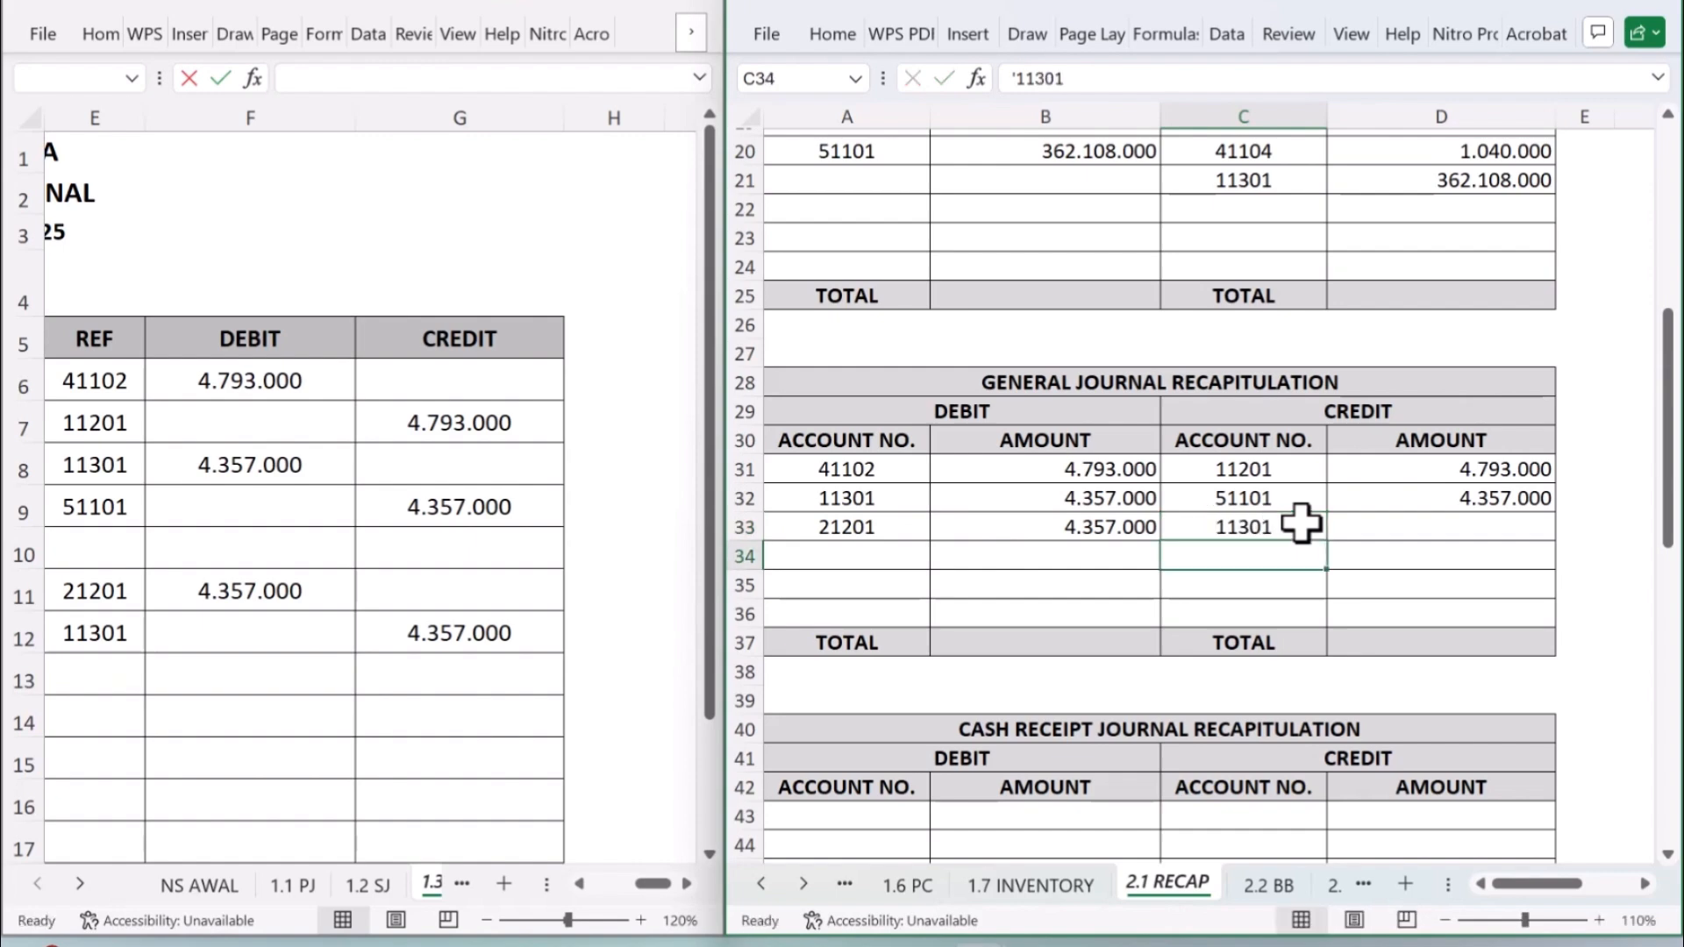
{"action": "left_click", "coordinate": [1374, 531]}
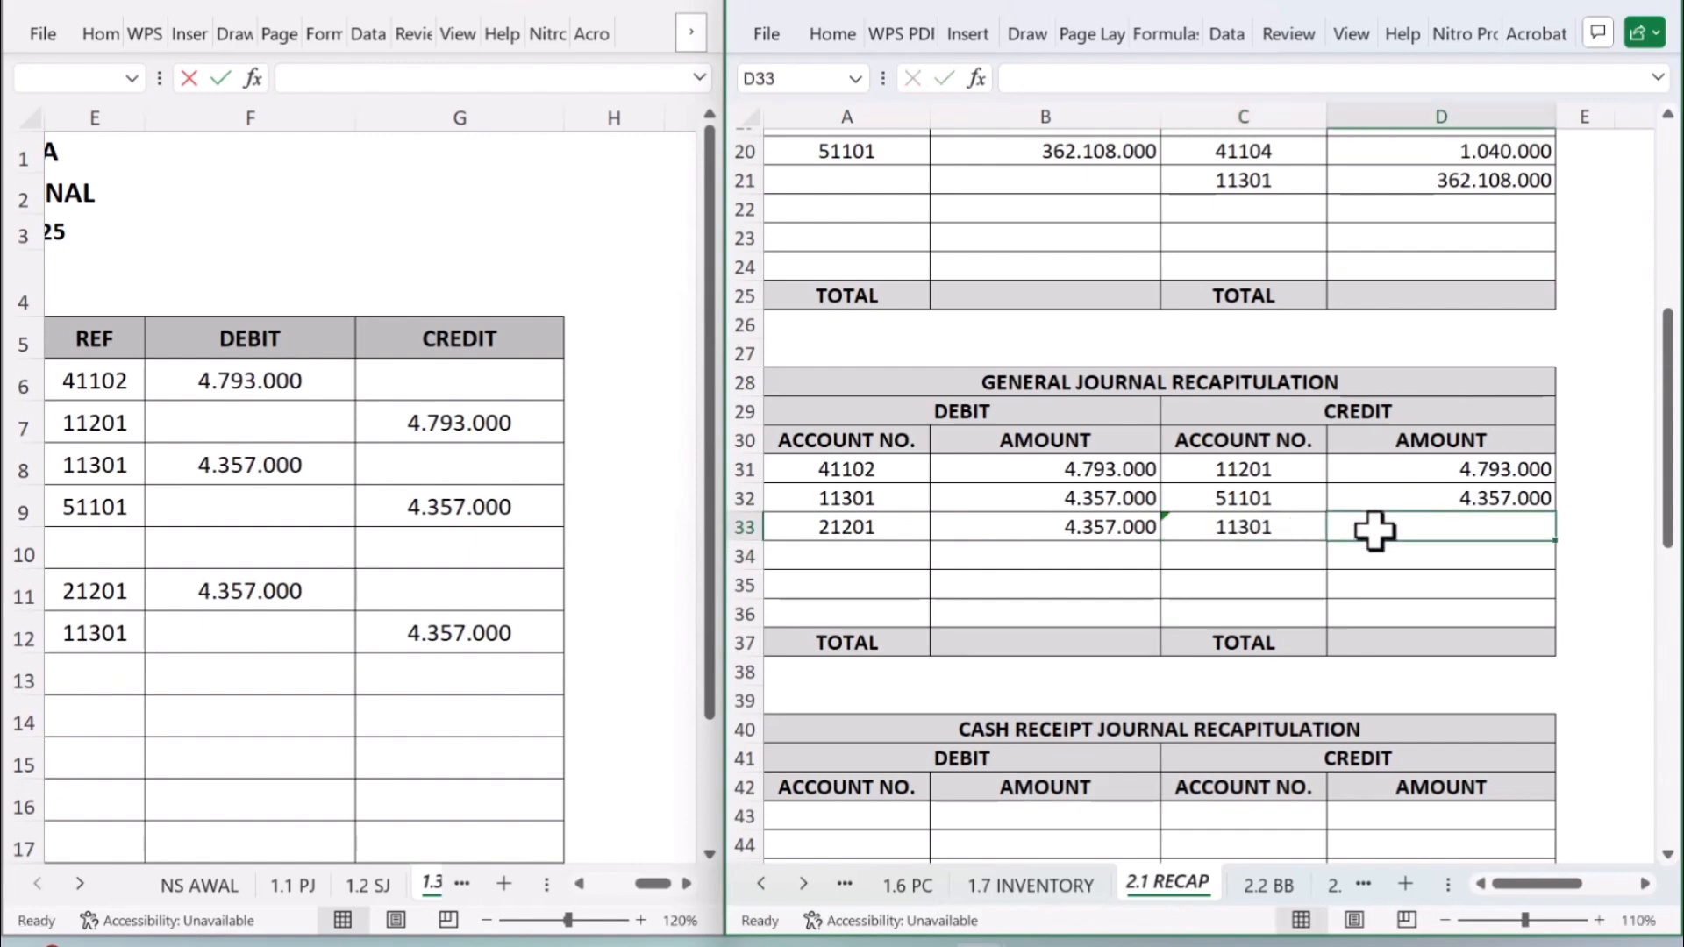
{"action": "type", "text": "="}
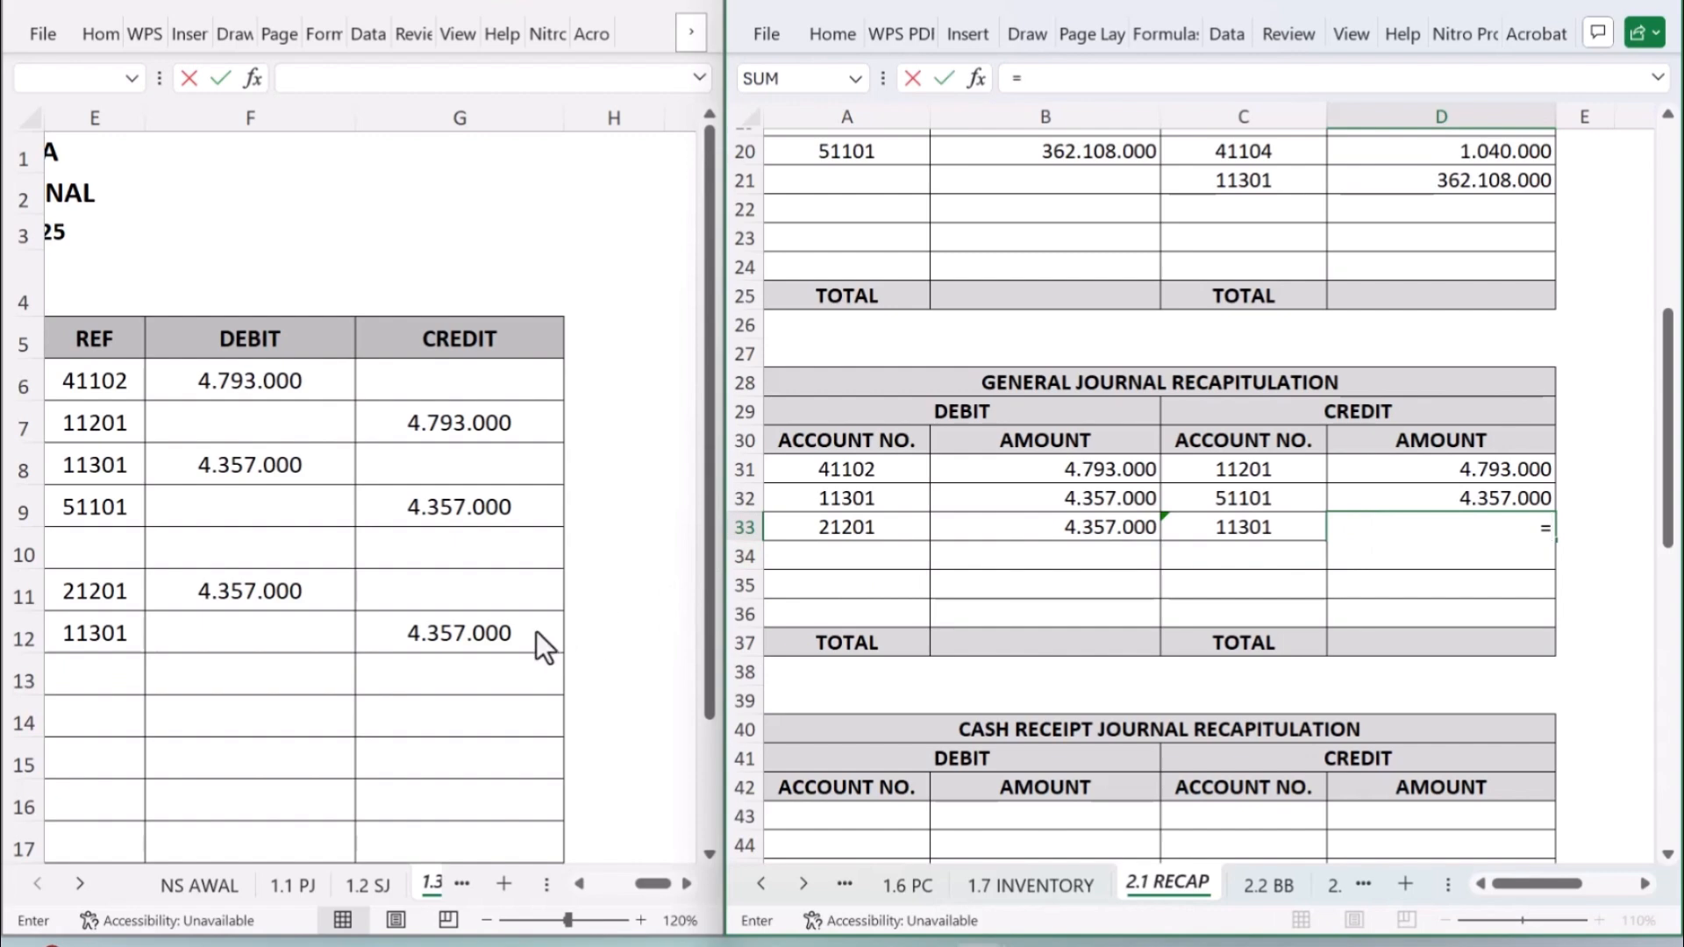
{"action": "left_click", "coordinate": [535, 629]}
{"action": "key", "text": "Return"}
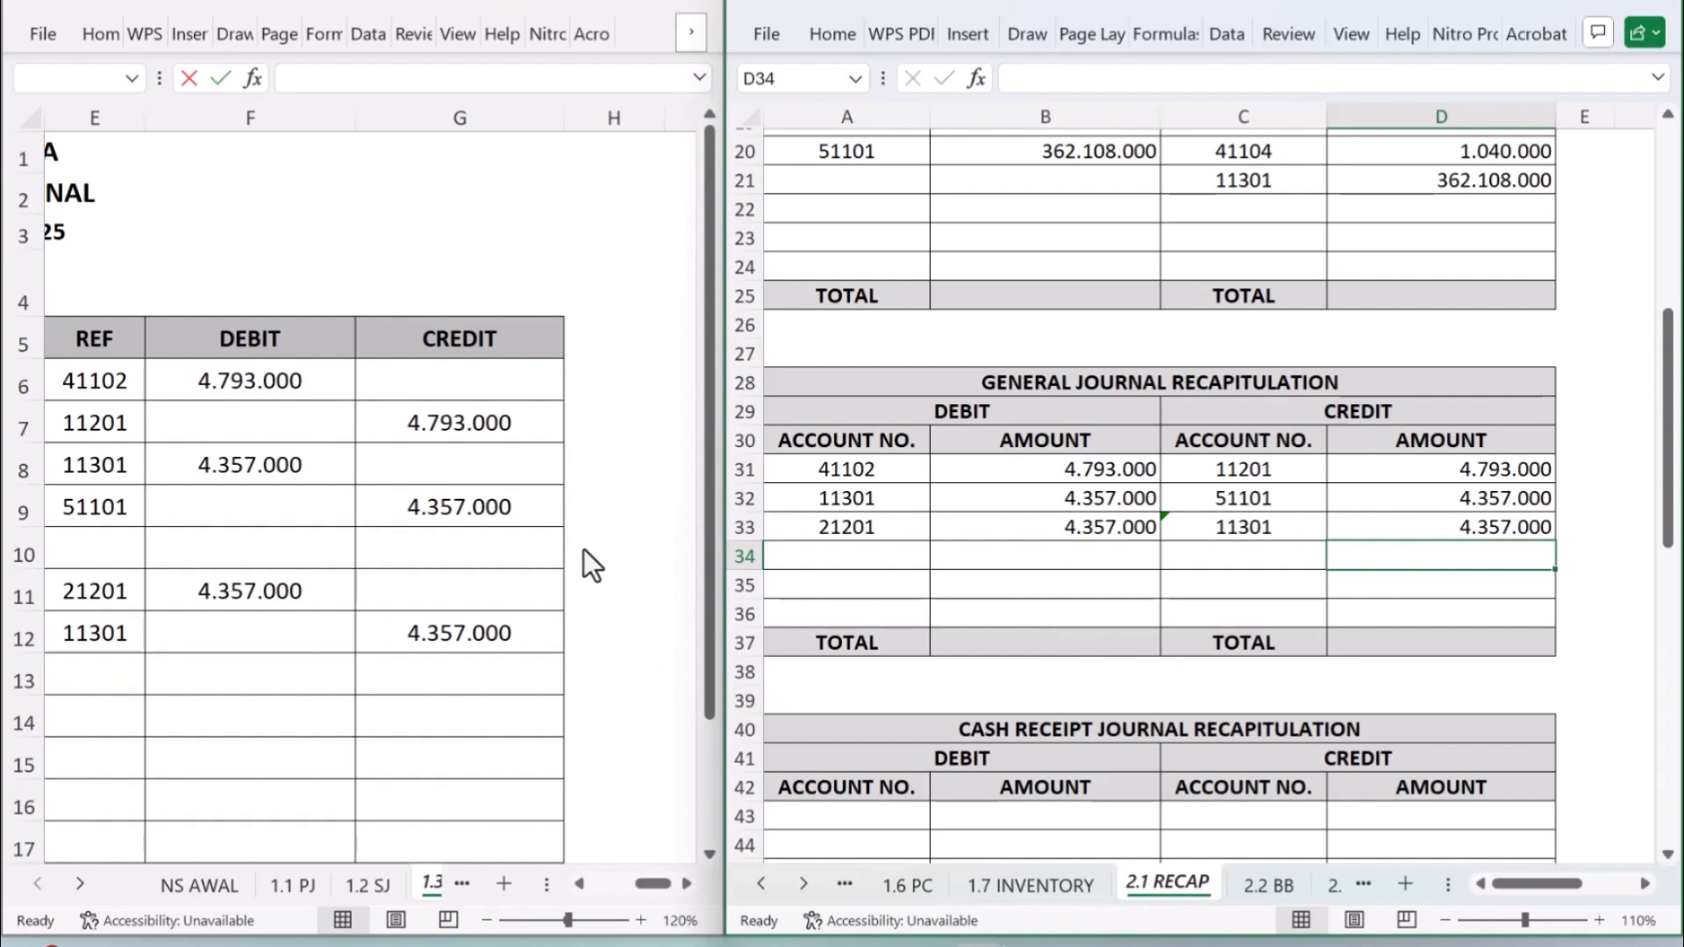
Step: Bring up the 1.4 CRJ sheet in the journal workbook beside the 2.1 RECAP sheet
{"action": "left_click", "coordinate": [660, 21]}
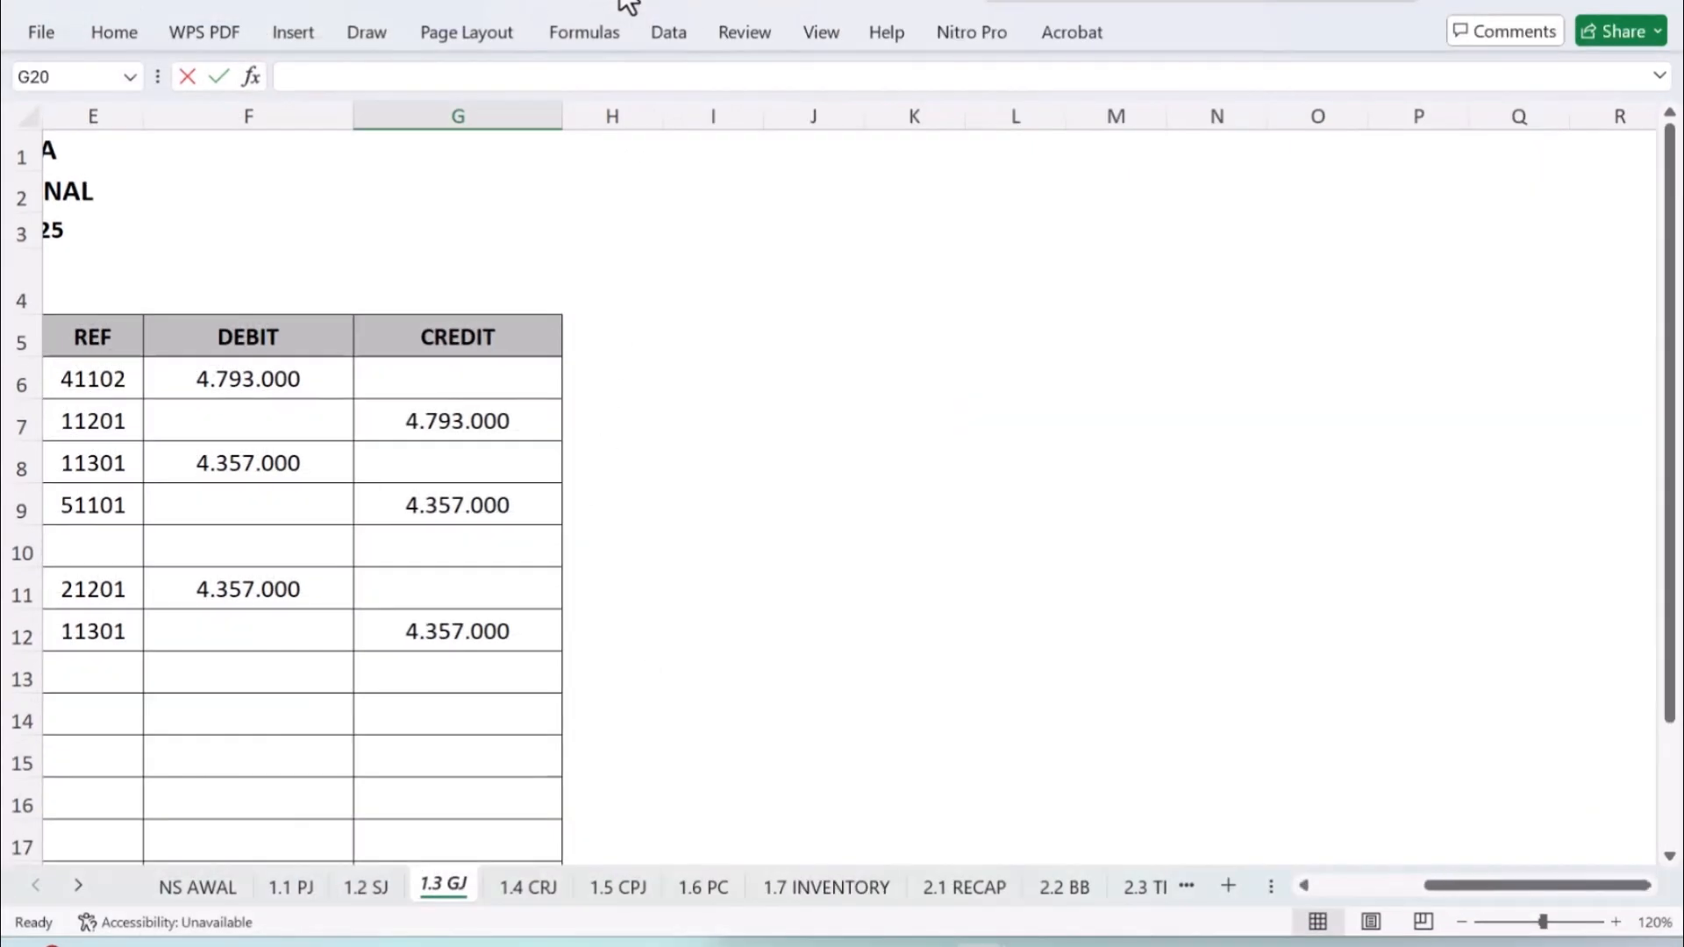
{"action": "left_click_drag", "start_coordinate": [1507, 886], "coordinate": [1213, 882]}
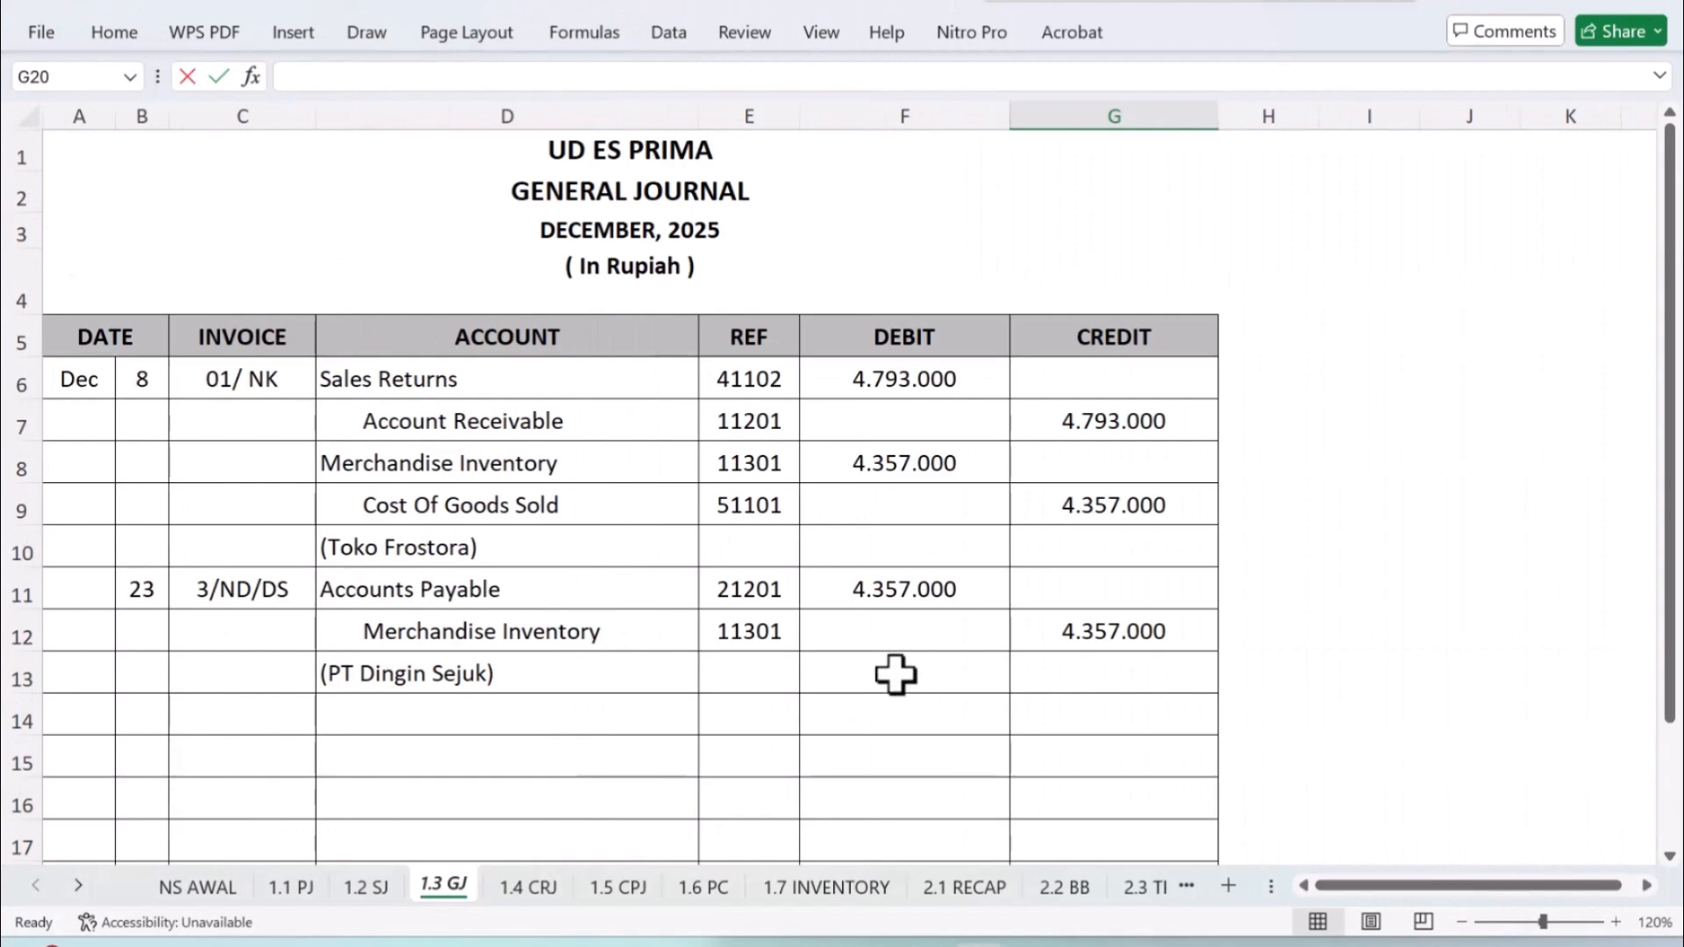
{"action": "left_click", "coordinate": [530, 887]}
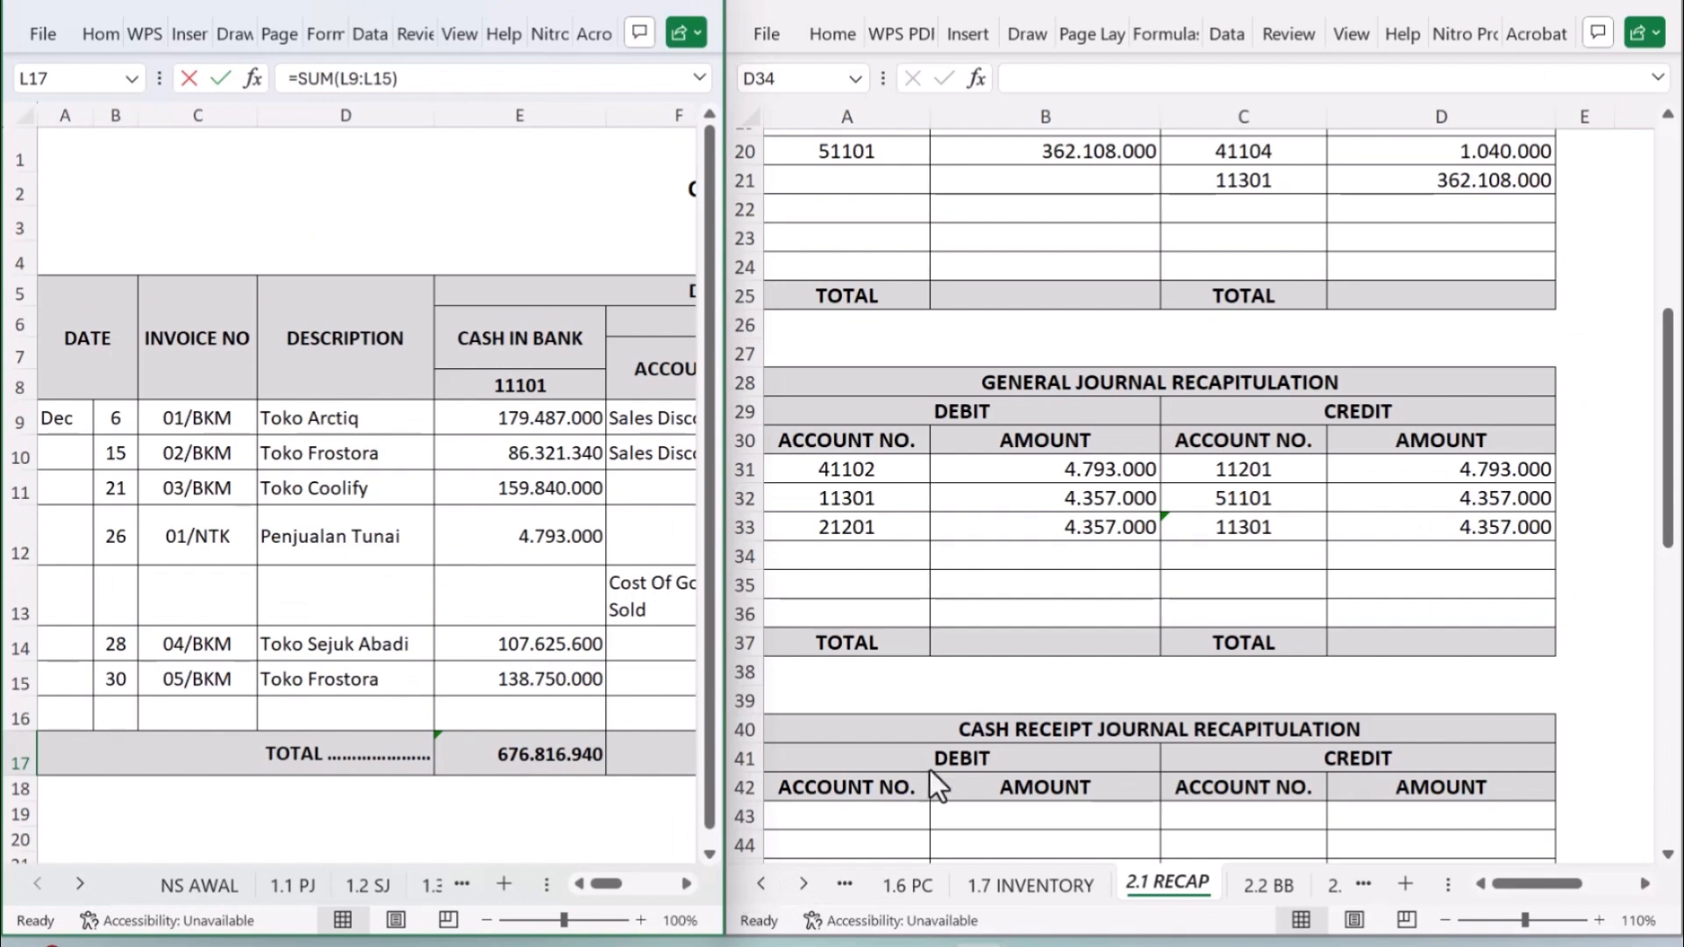
Step: Link cash receipt journal recapitulation cells A43 and B43 to the 1.4 CRJ sheet's cash in bank account number (E8) and total (E17)
{"action": "scroll", "coordinate": [1017, 682], "scroll_direction": "down", "scroll_amount": 5}
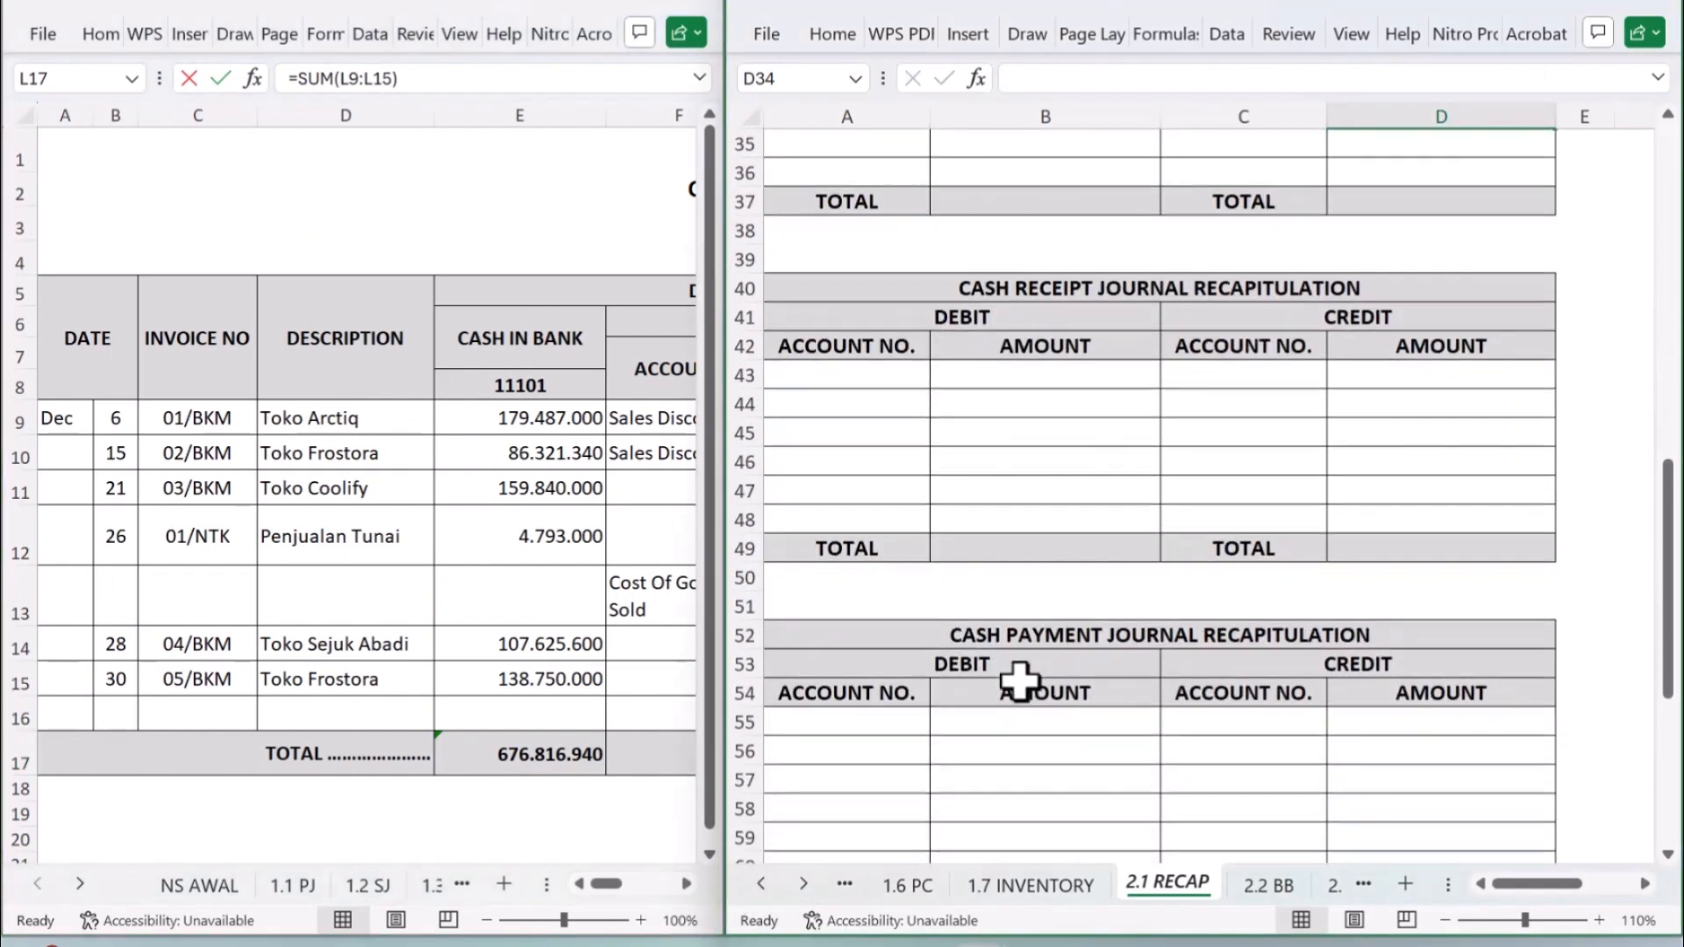
{"action": "scroll", "coordinate": [1017, 683], "scroll_direction": "down", "scroll_amount": 1}
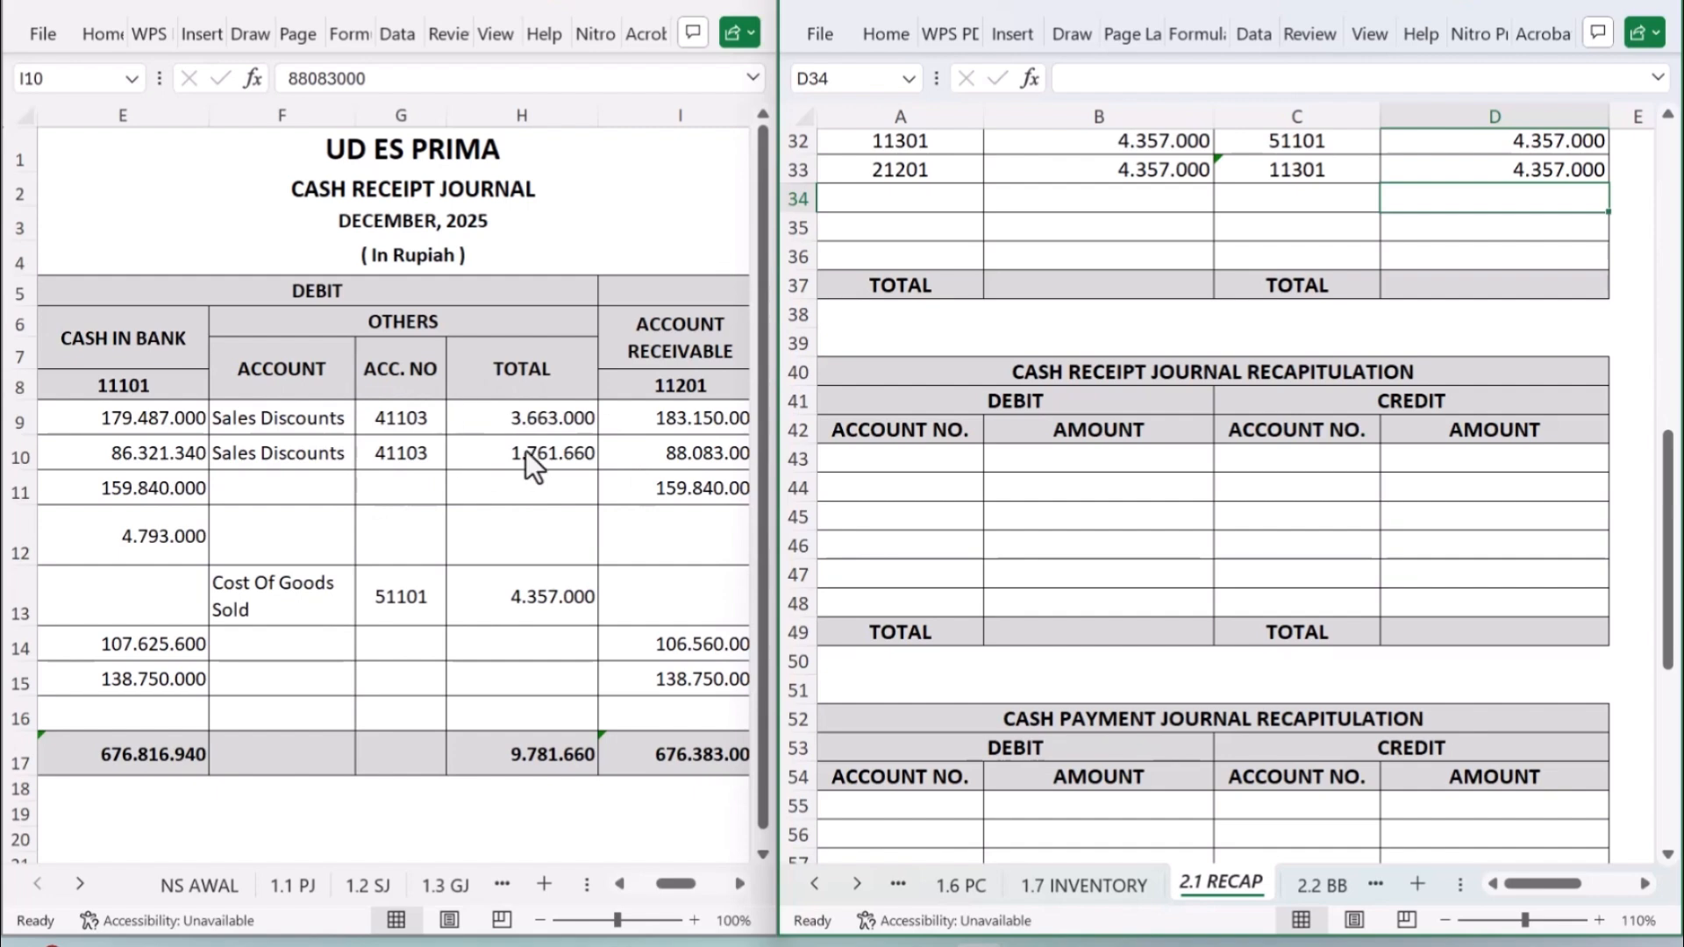
{"action": "left_click", "coordinate": [872, 467]}
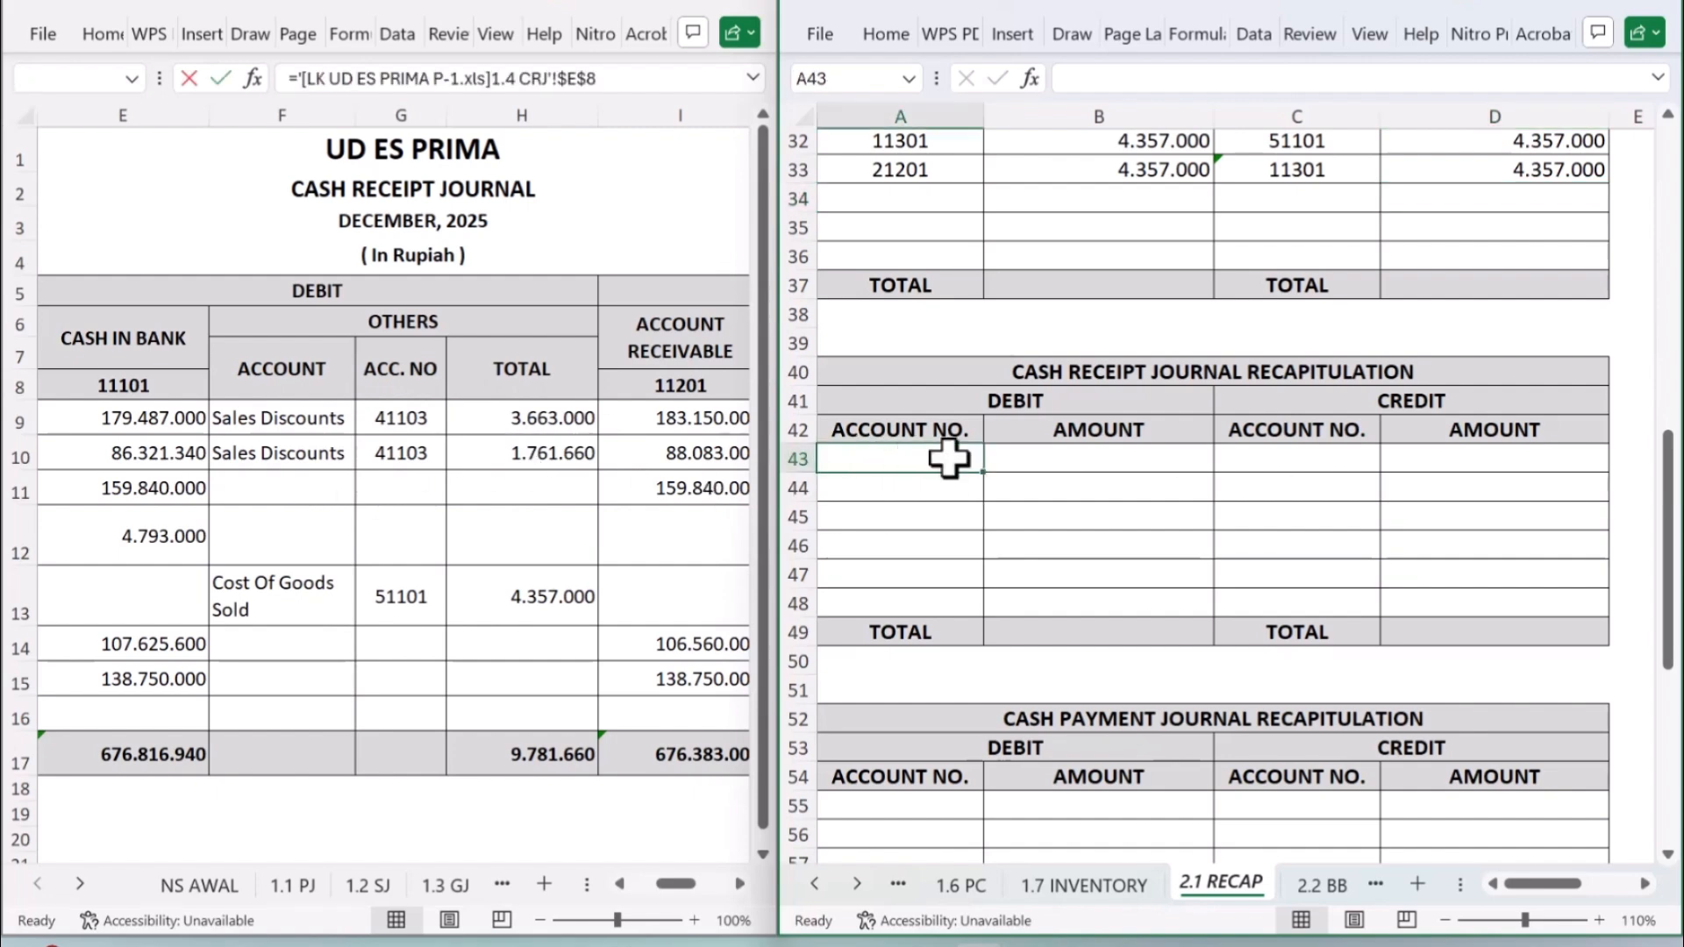
{"action": "left_click", "coordinate": [954, 457]}
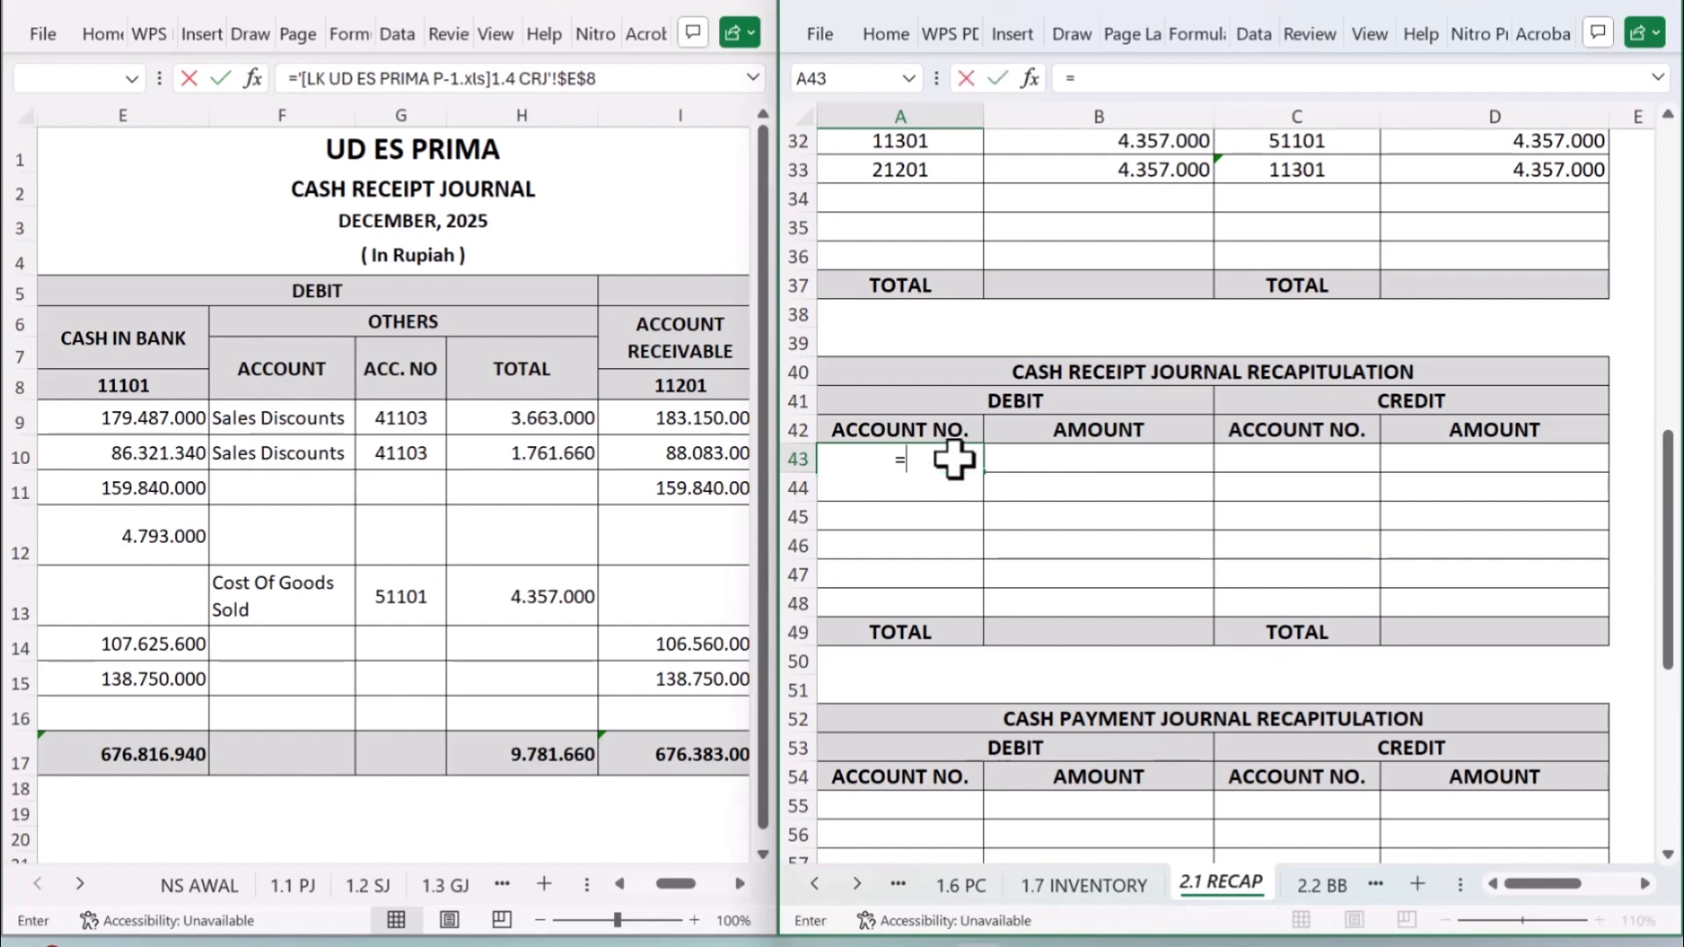
{"action": "type", "text": "="}
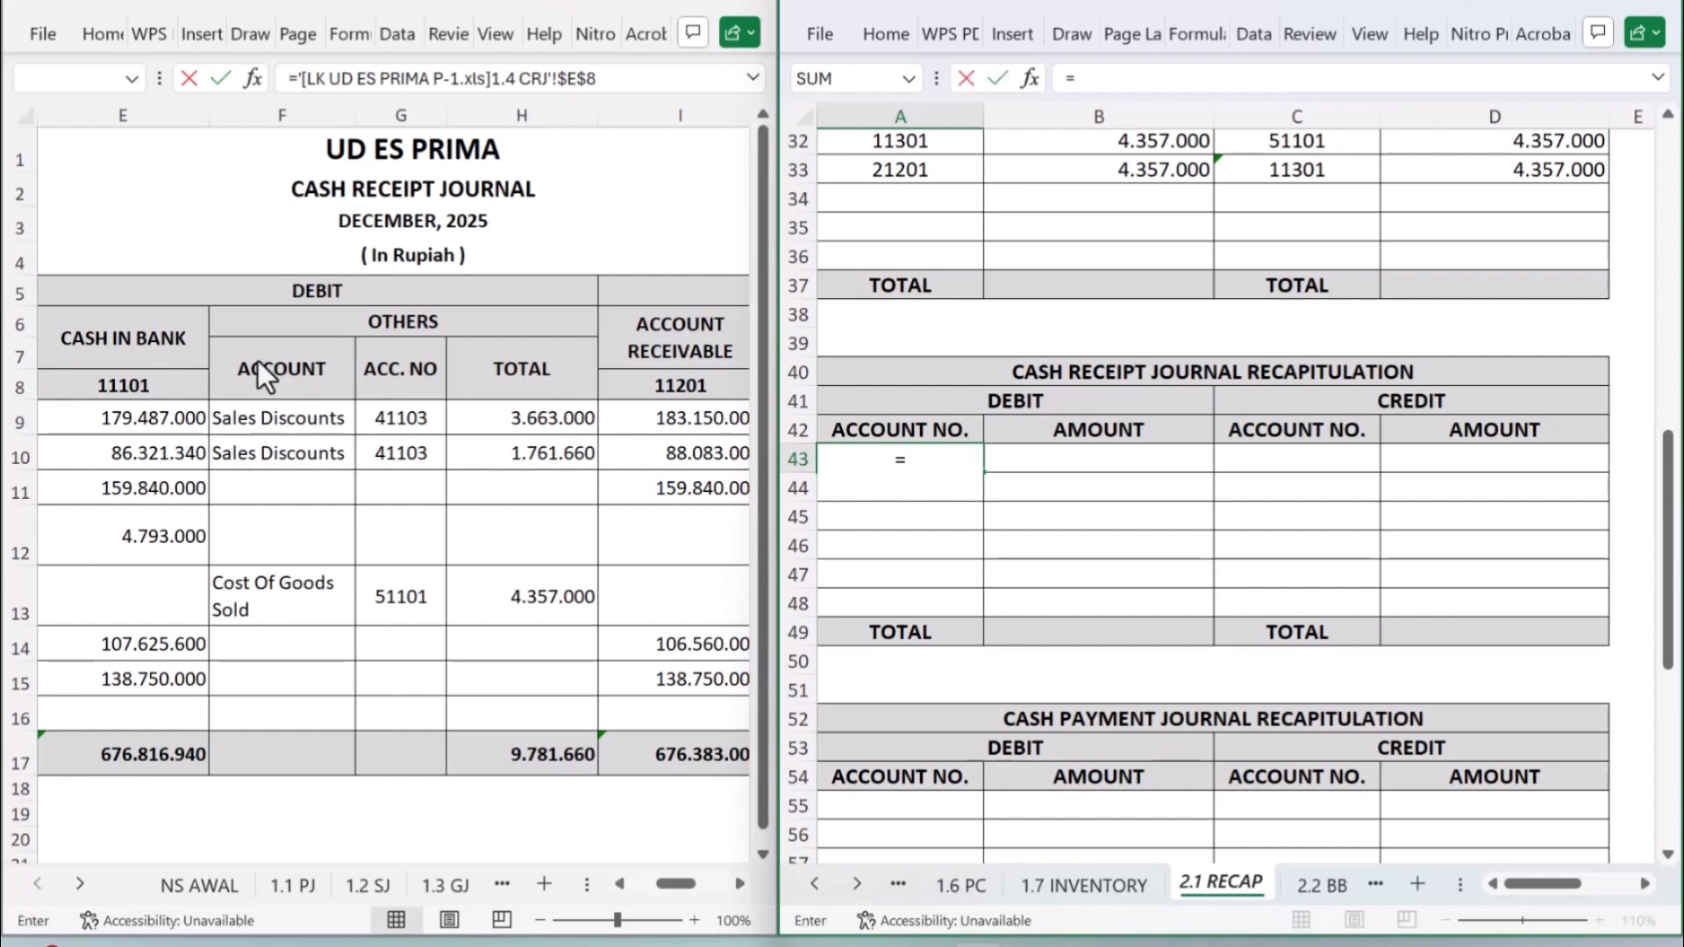
{"action": "left_click", "coordinate": [179, 381]}
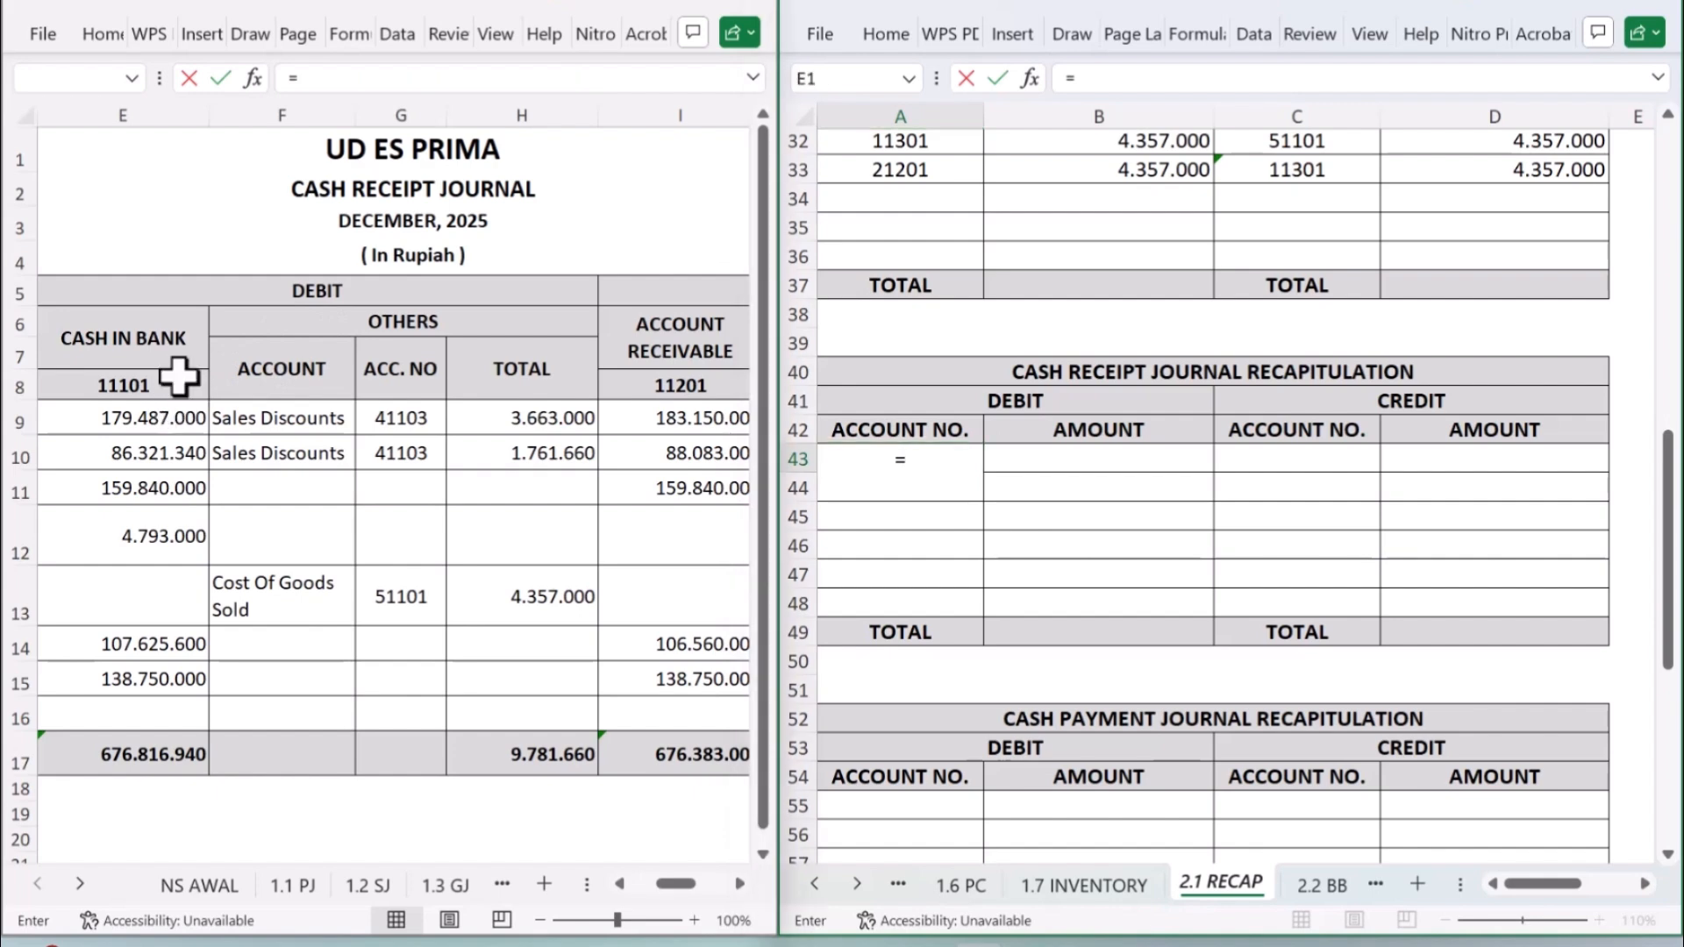
{"action": "key", "text": "Return"}
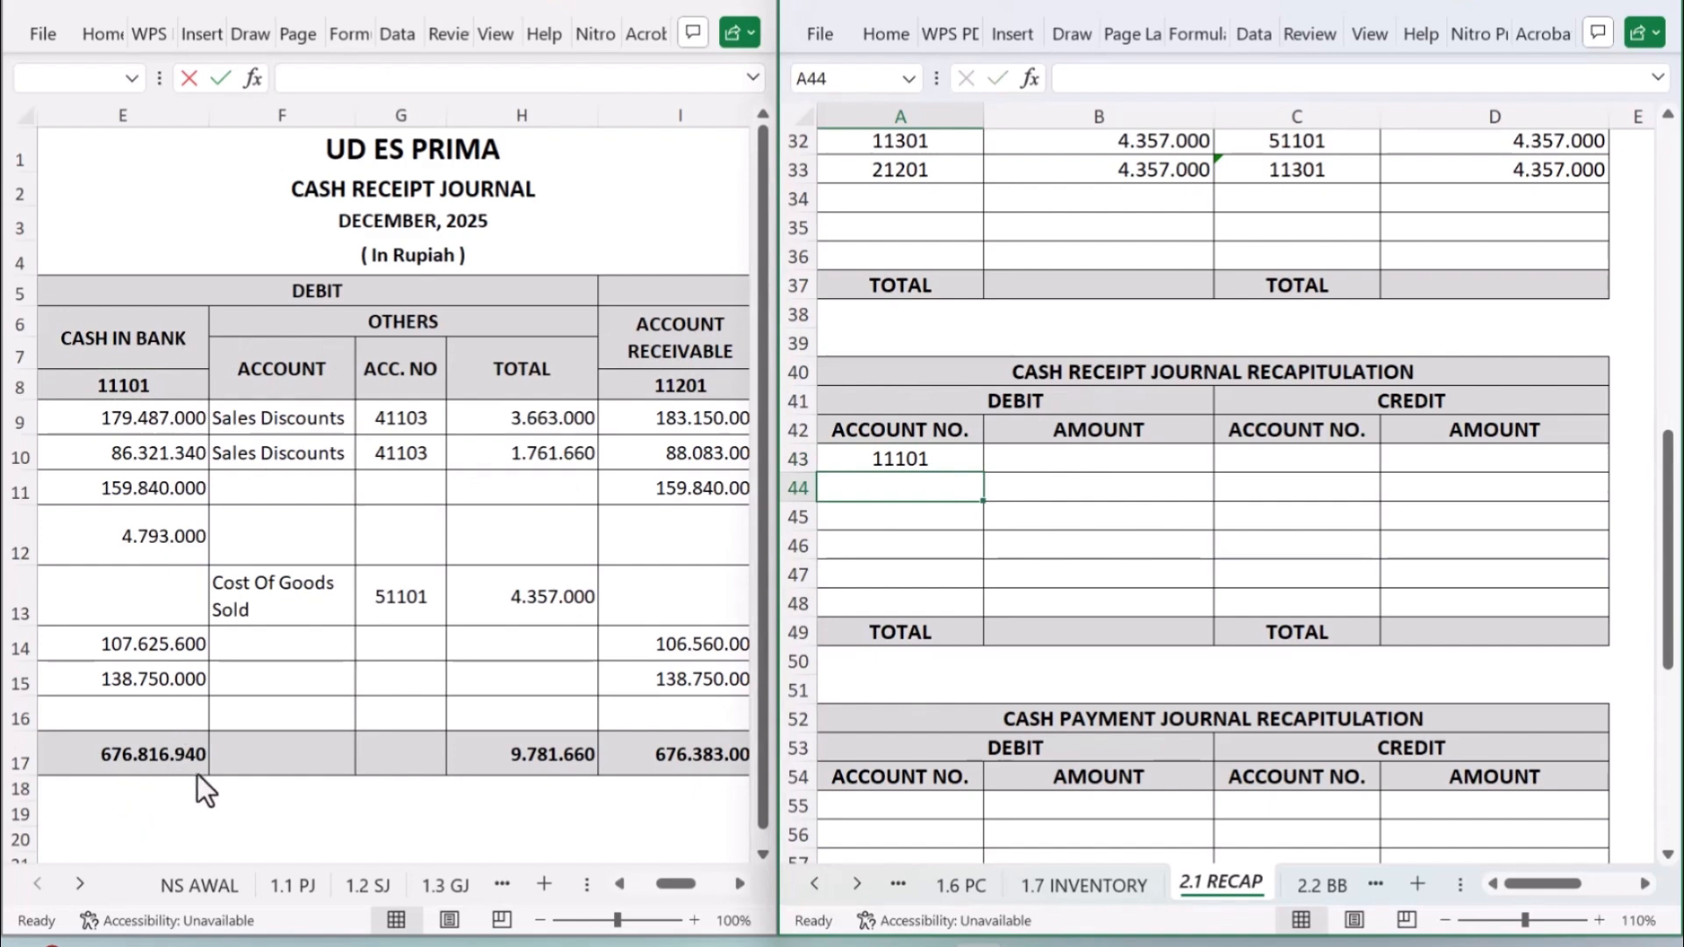
{"action": "left_click", "coordinate": [1169, 463]}
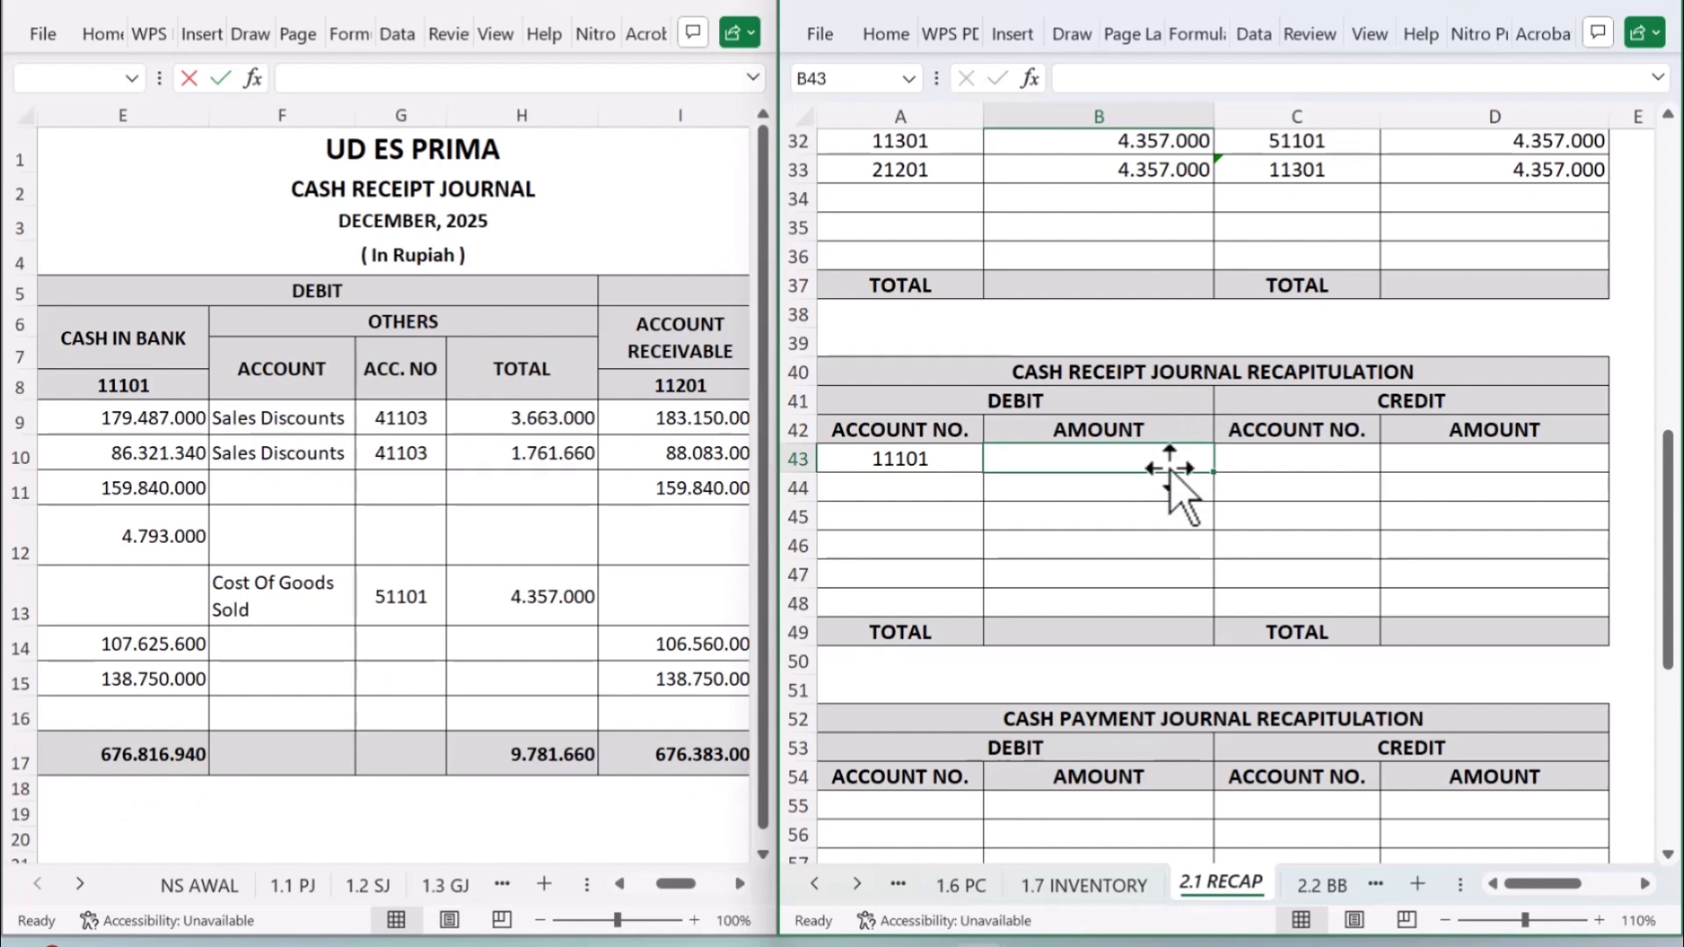
{"action": "type", "text": "="}
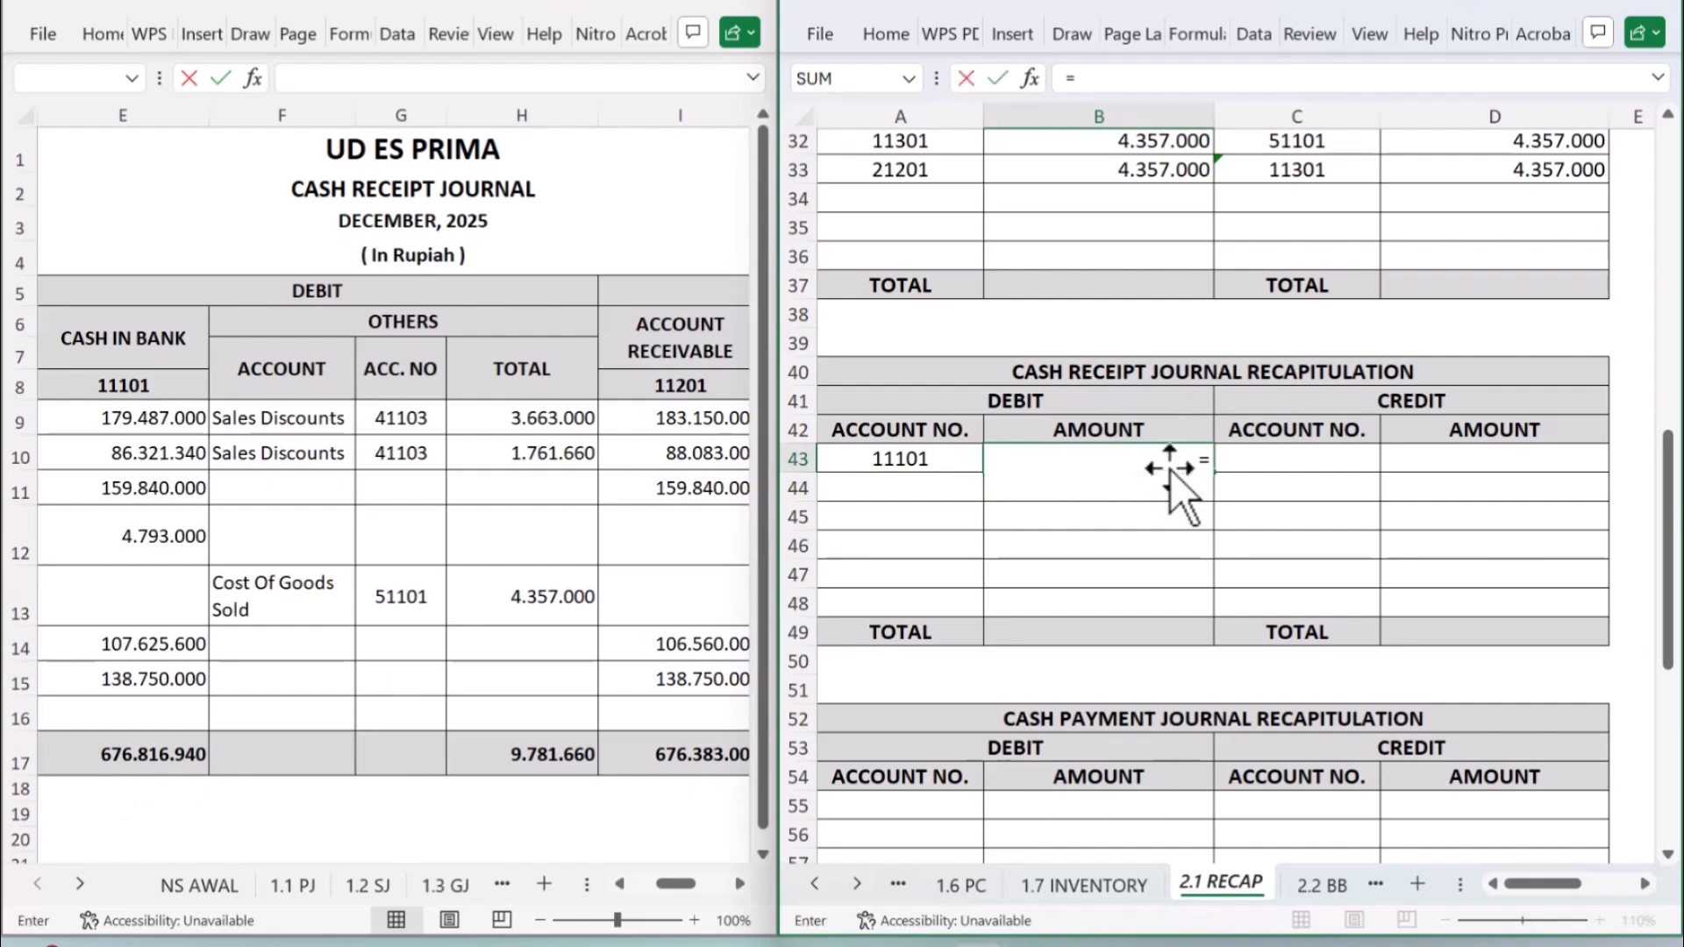
{"action": "left_click", "coordinate": [86, 756]}
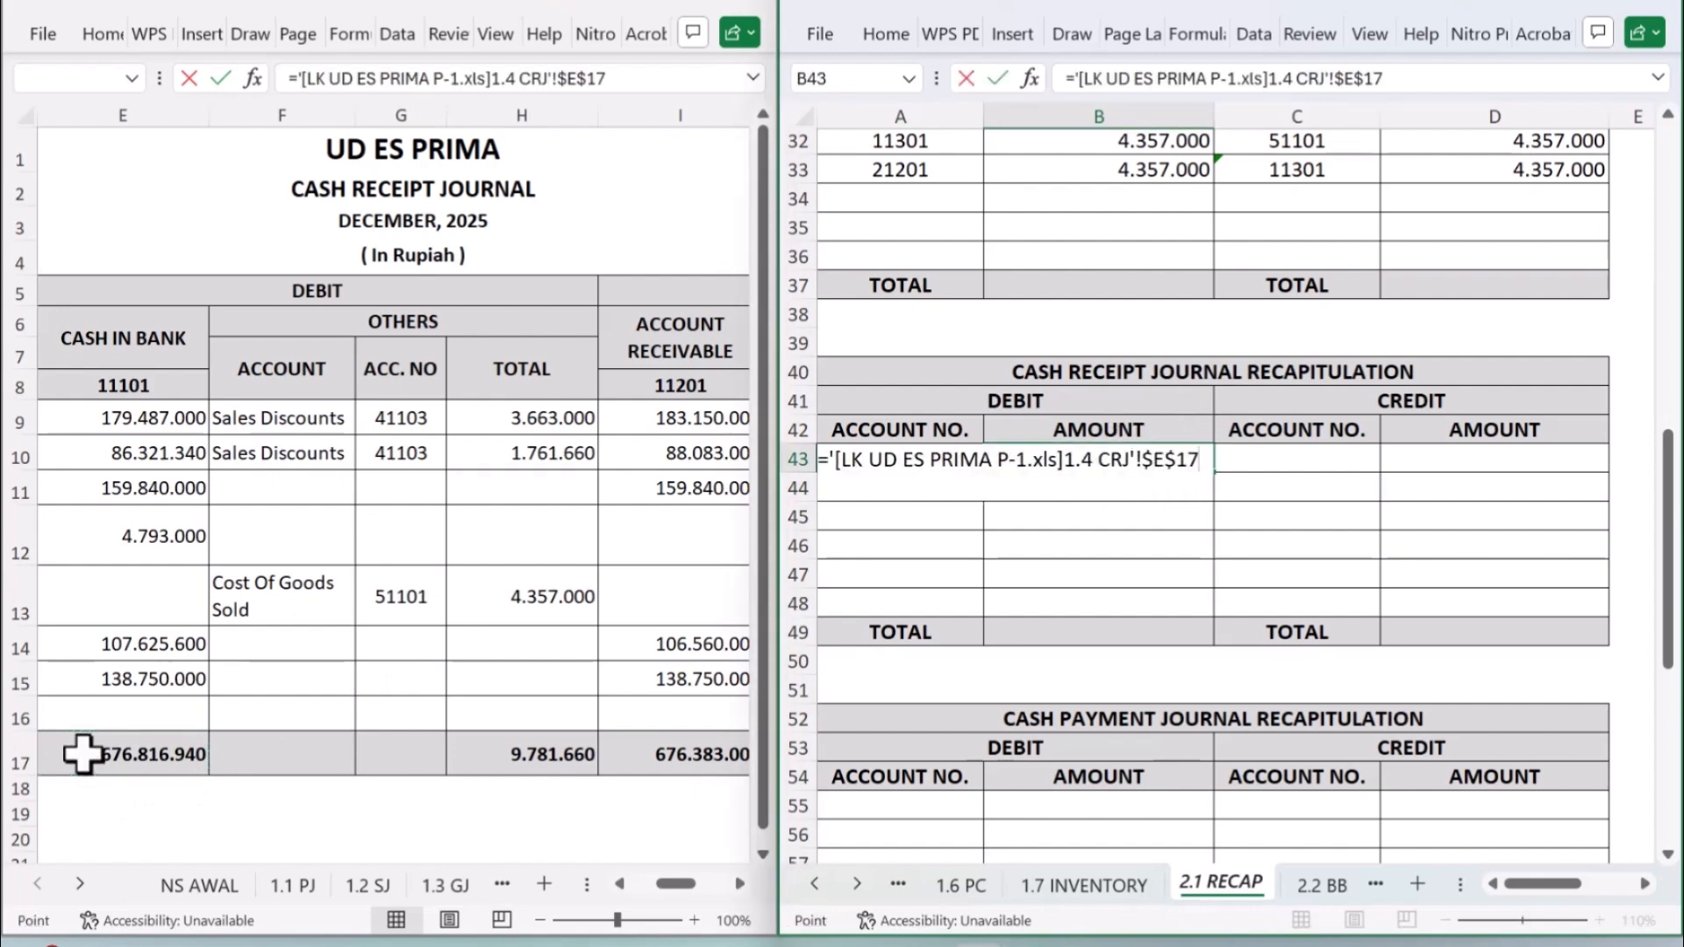
{"action": "key", "text": "Return"}
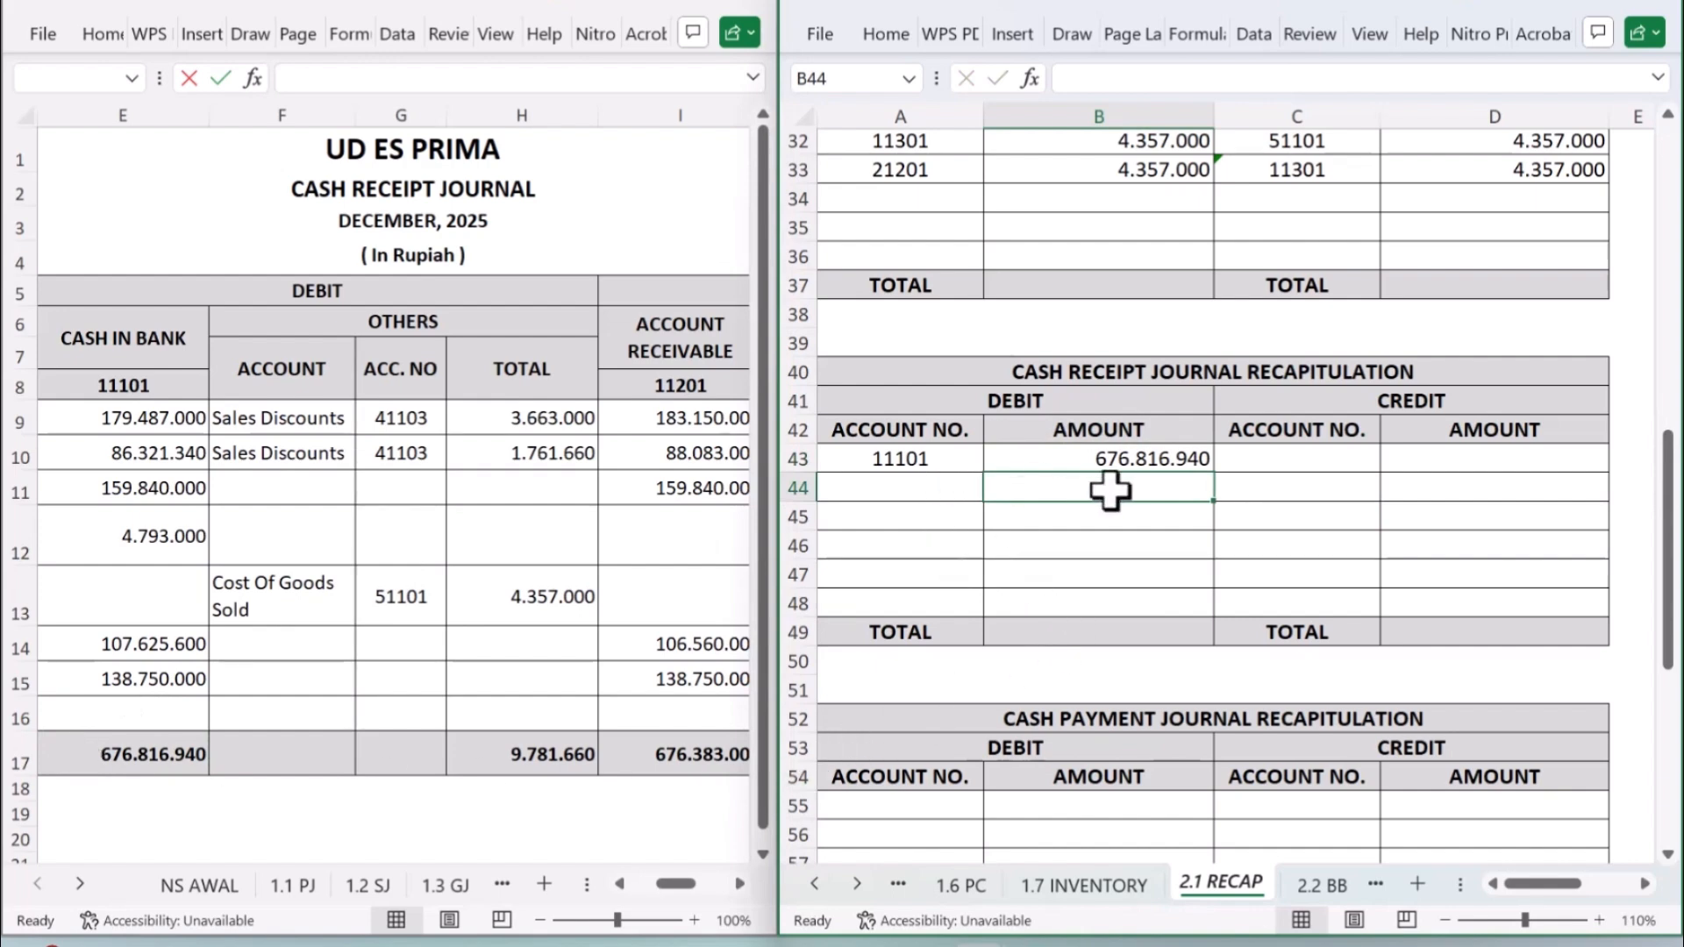
Step: Link A44 to the 1.4 CRJ sheet's sales discounts account number (G9) and make B44 the sum of its amounts in H9 and H10
{"action": "left_click", "coordinate": [945, 487]}
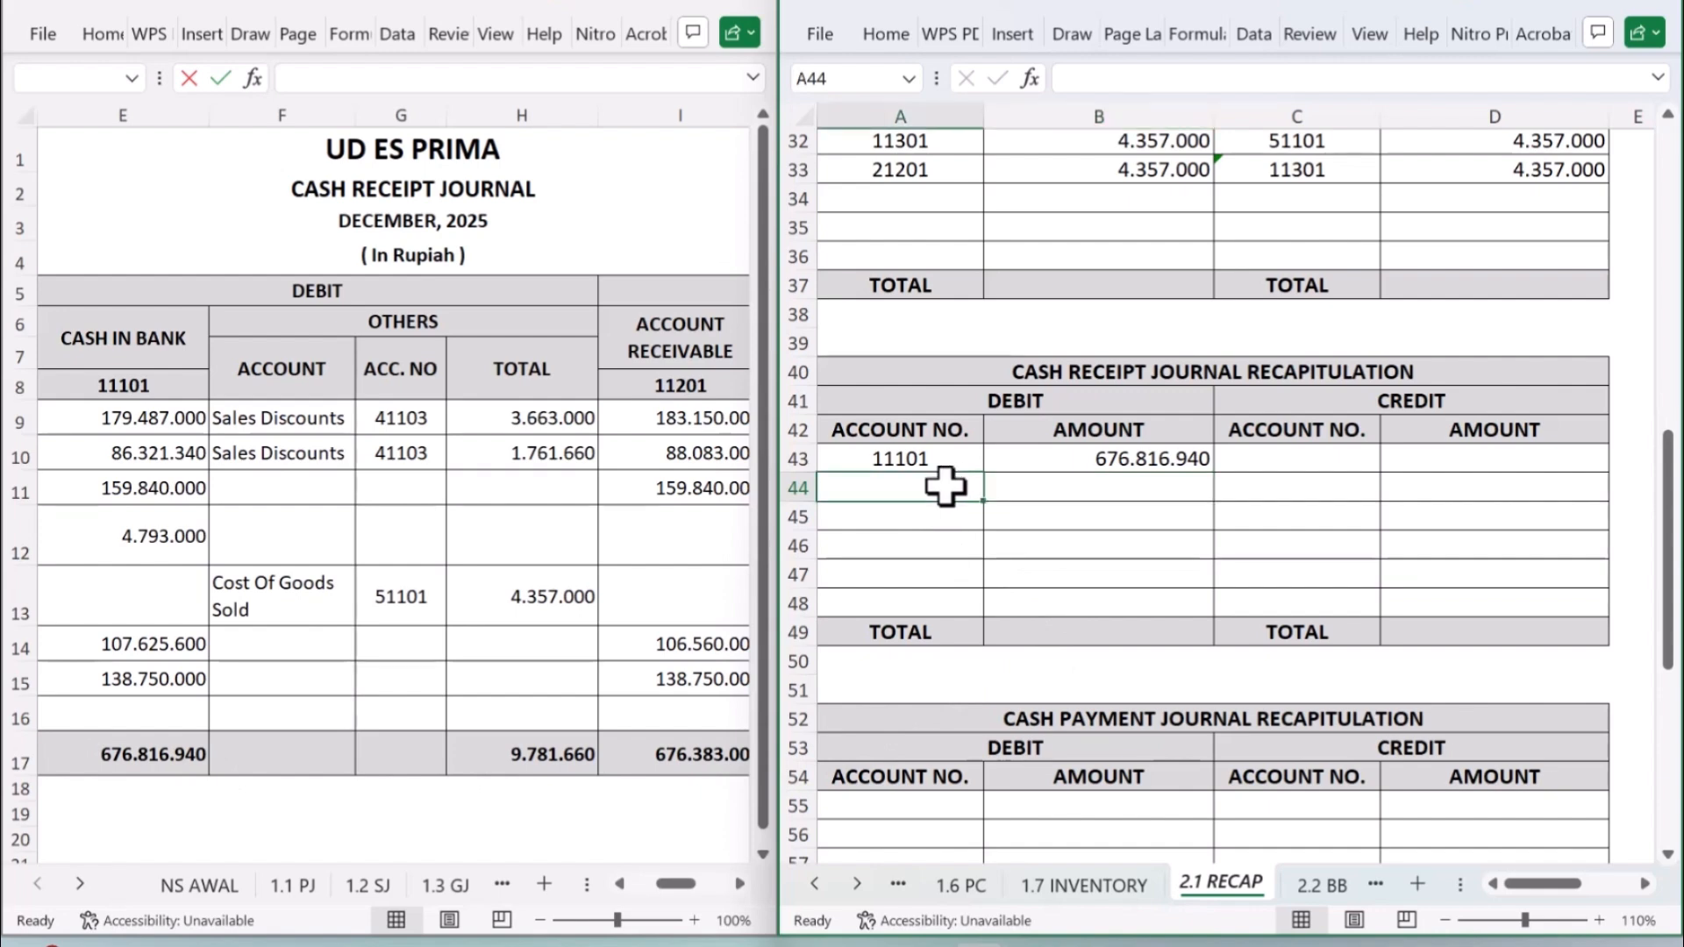
{"action": "type", "text": "="}
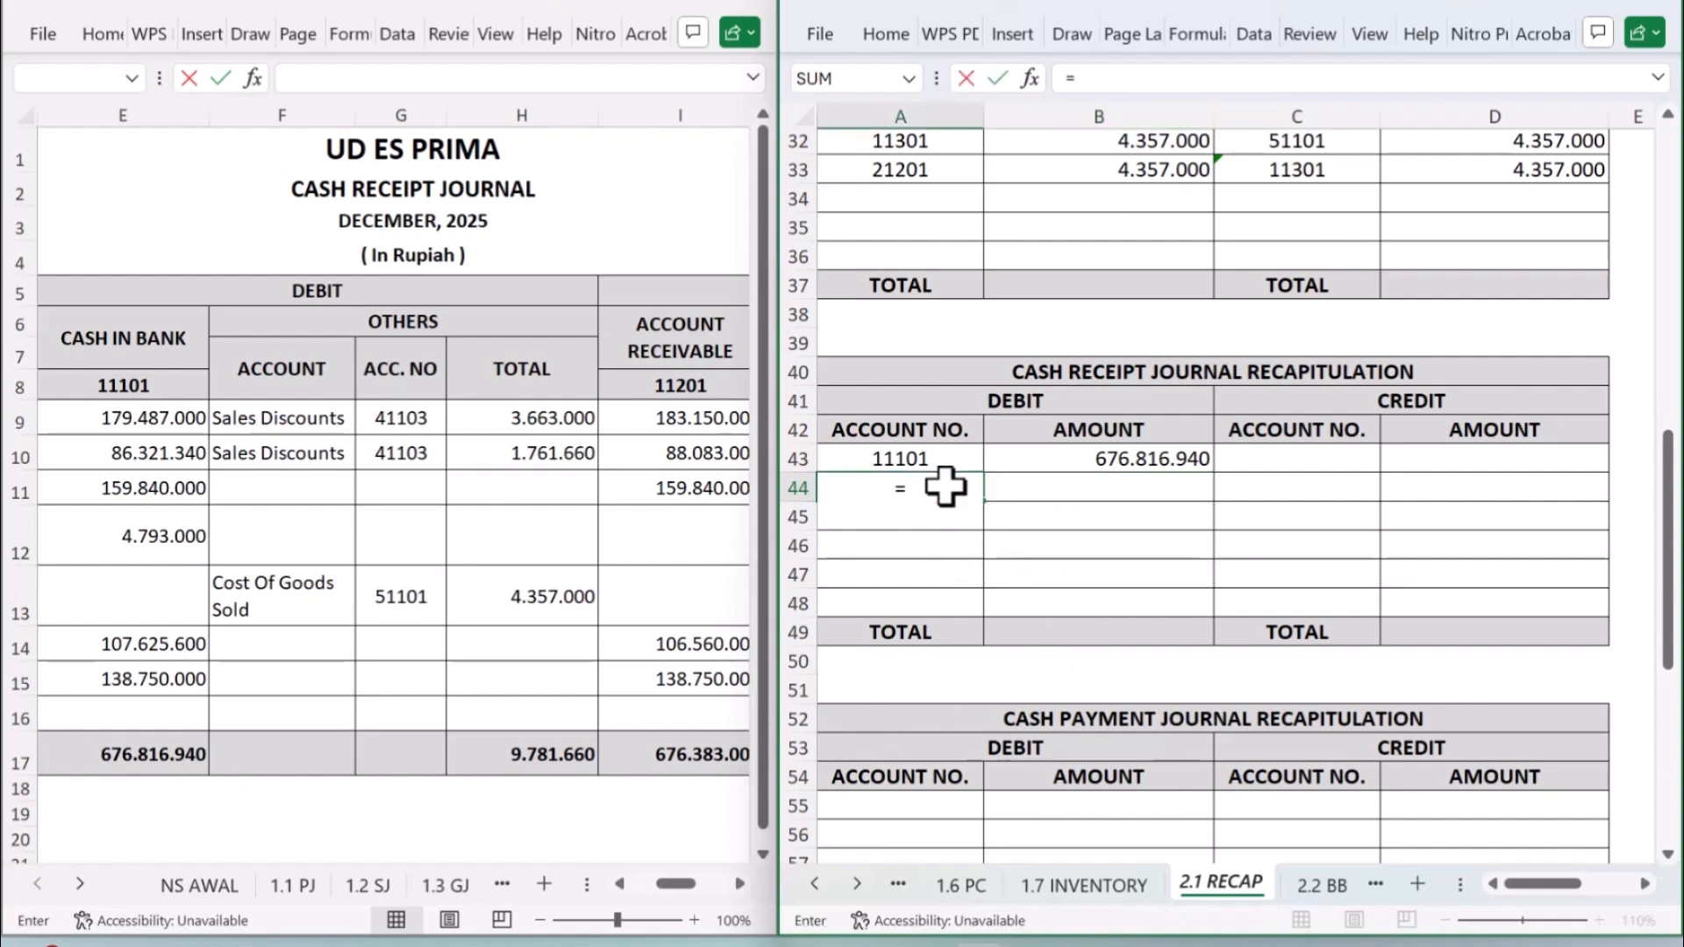
{"action": "left_click", "coordinate": [461, 414]}
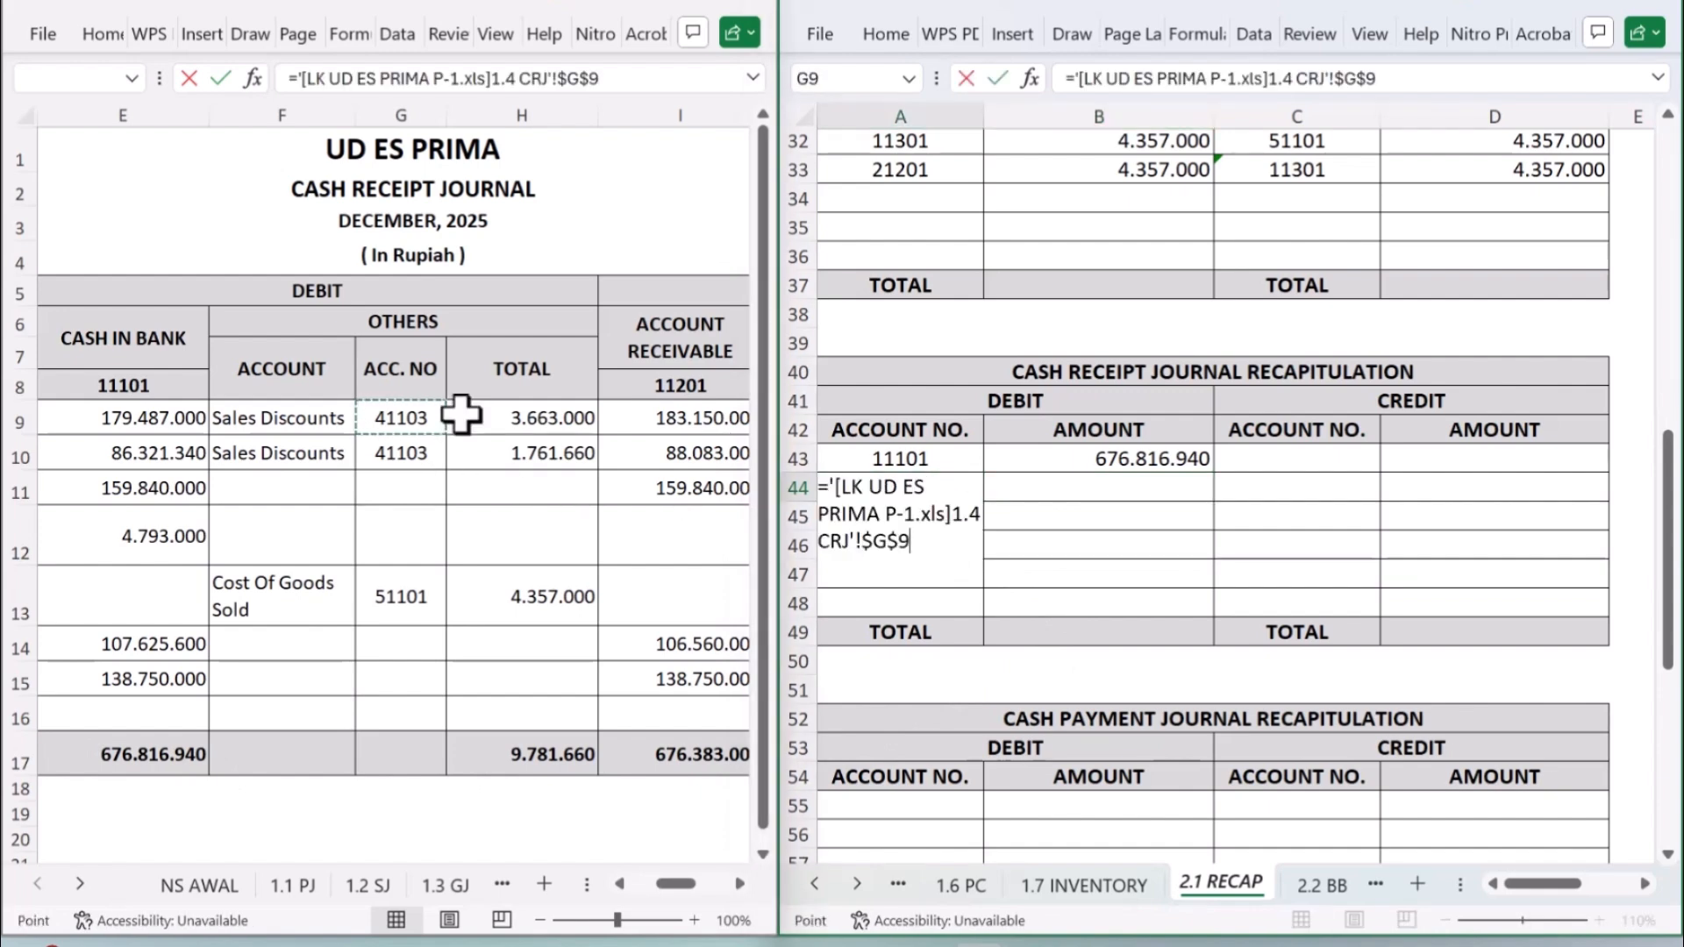
{"action": "key", "text": "Return"}
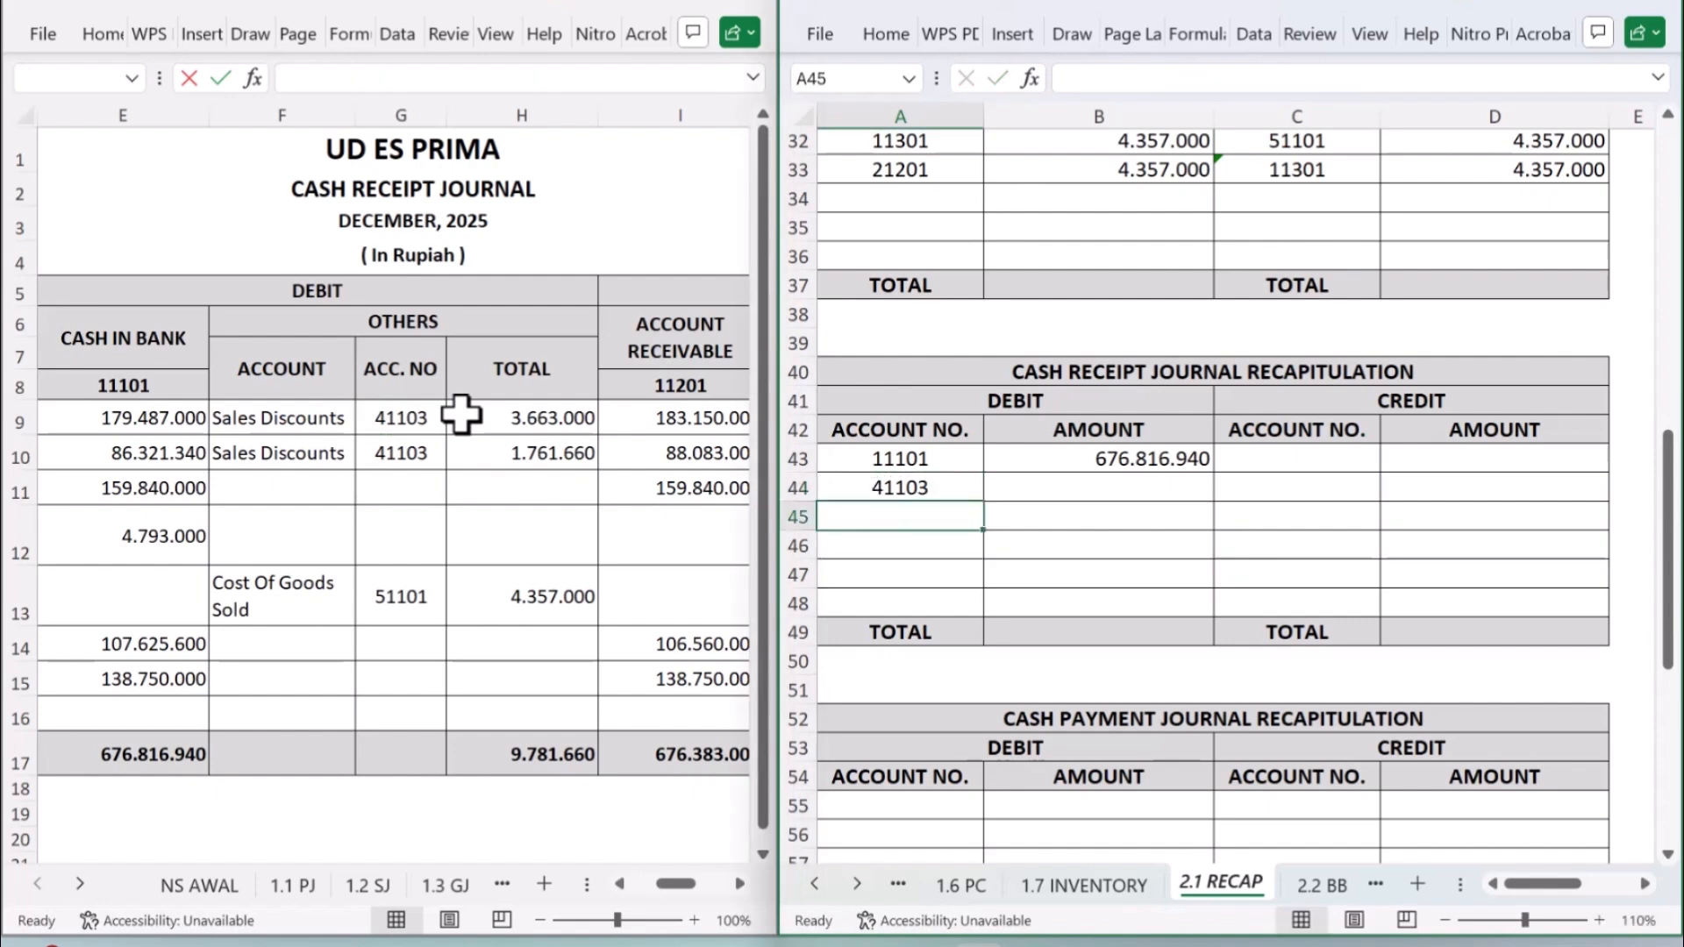
{"action": "left_click", "coordinate": [1141, 495]}
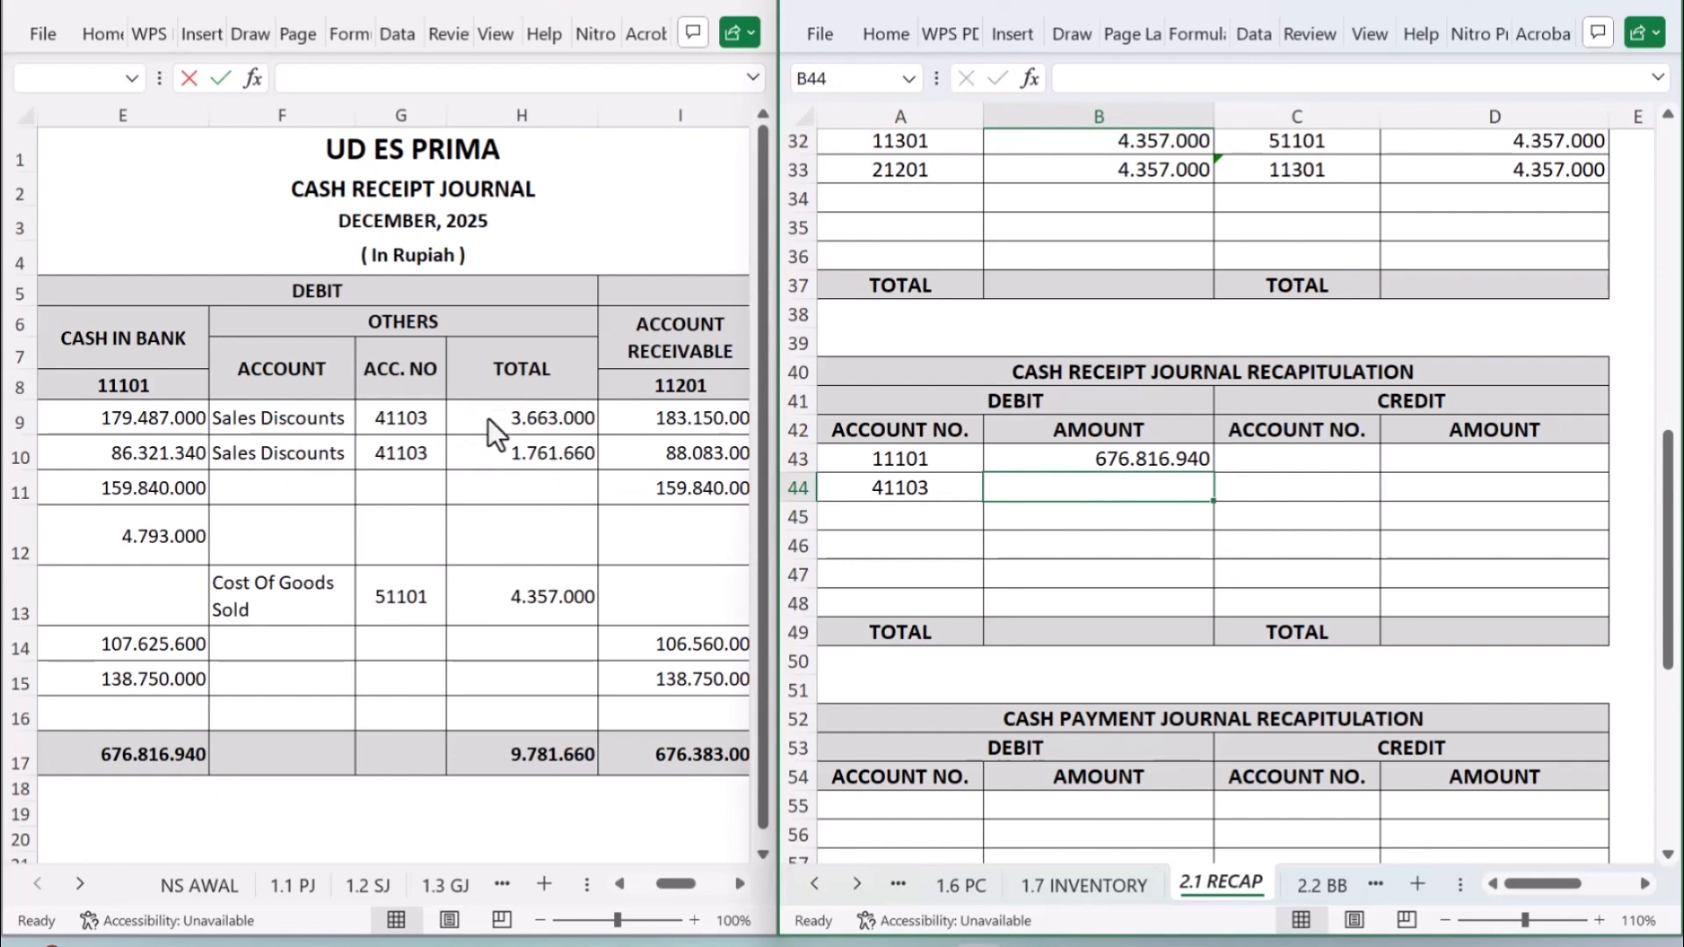
{"action": "type", "text": "="}
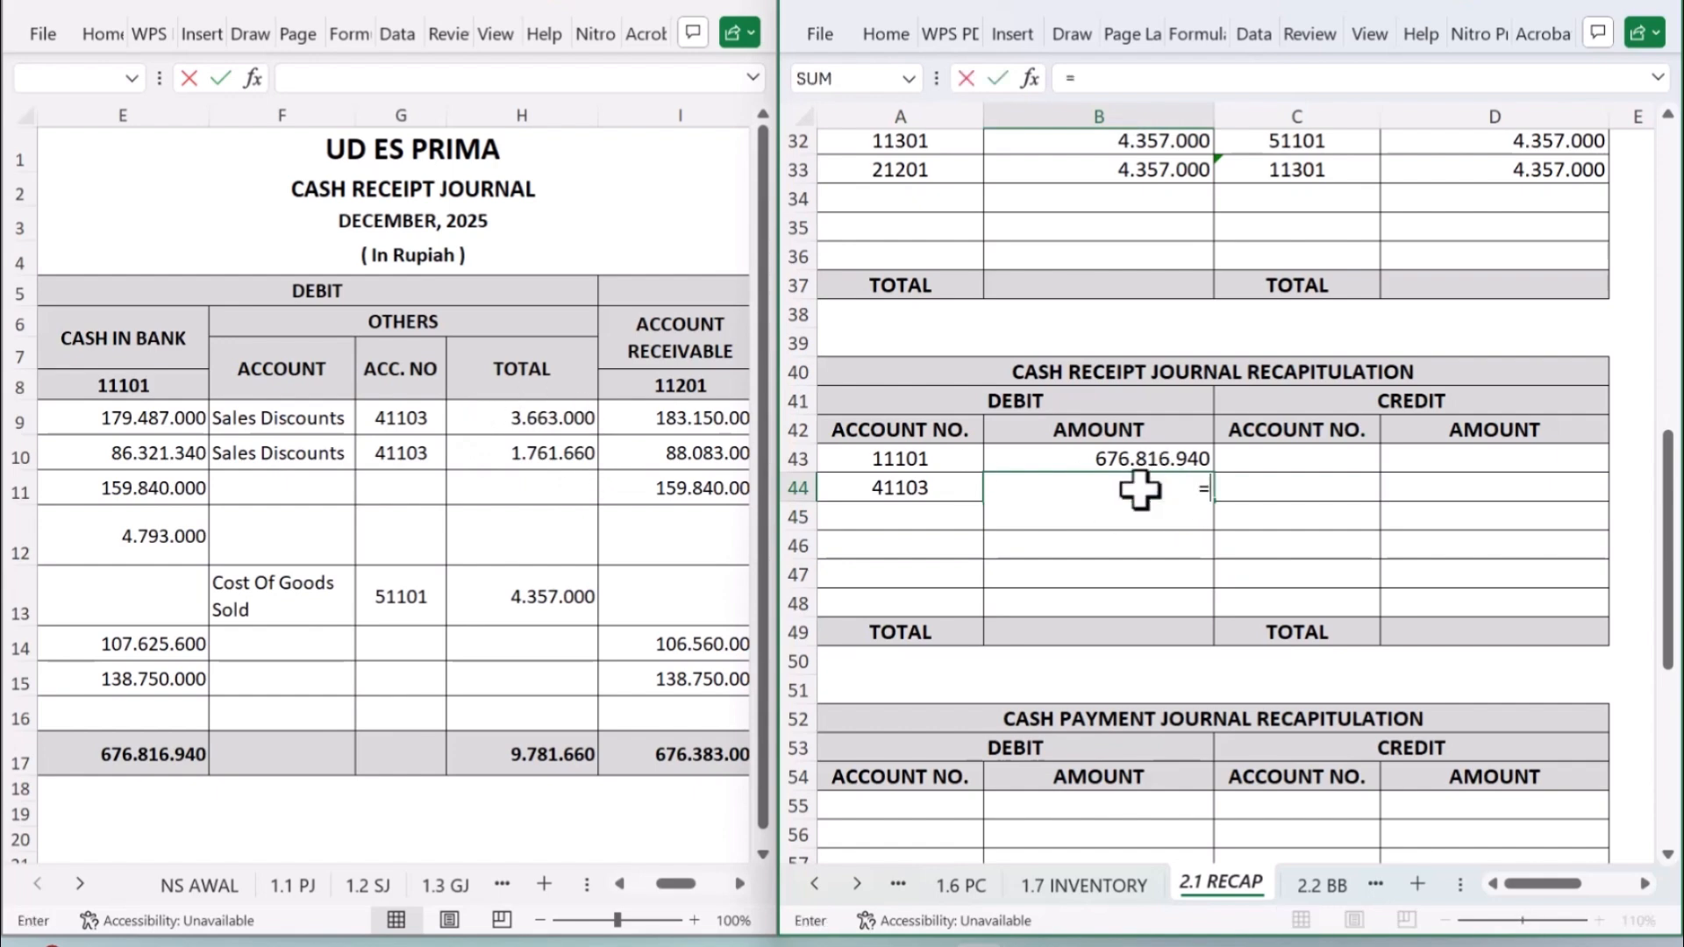
{"action": "left_click", "coordinate": [563, 420]}
{"action": "left_click", "coordinate": [563, 420]}
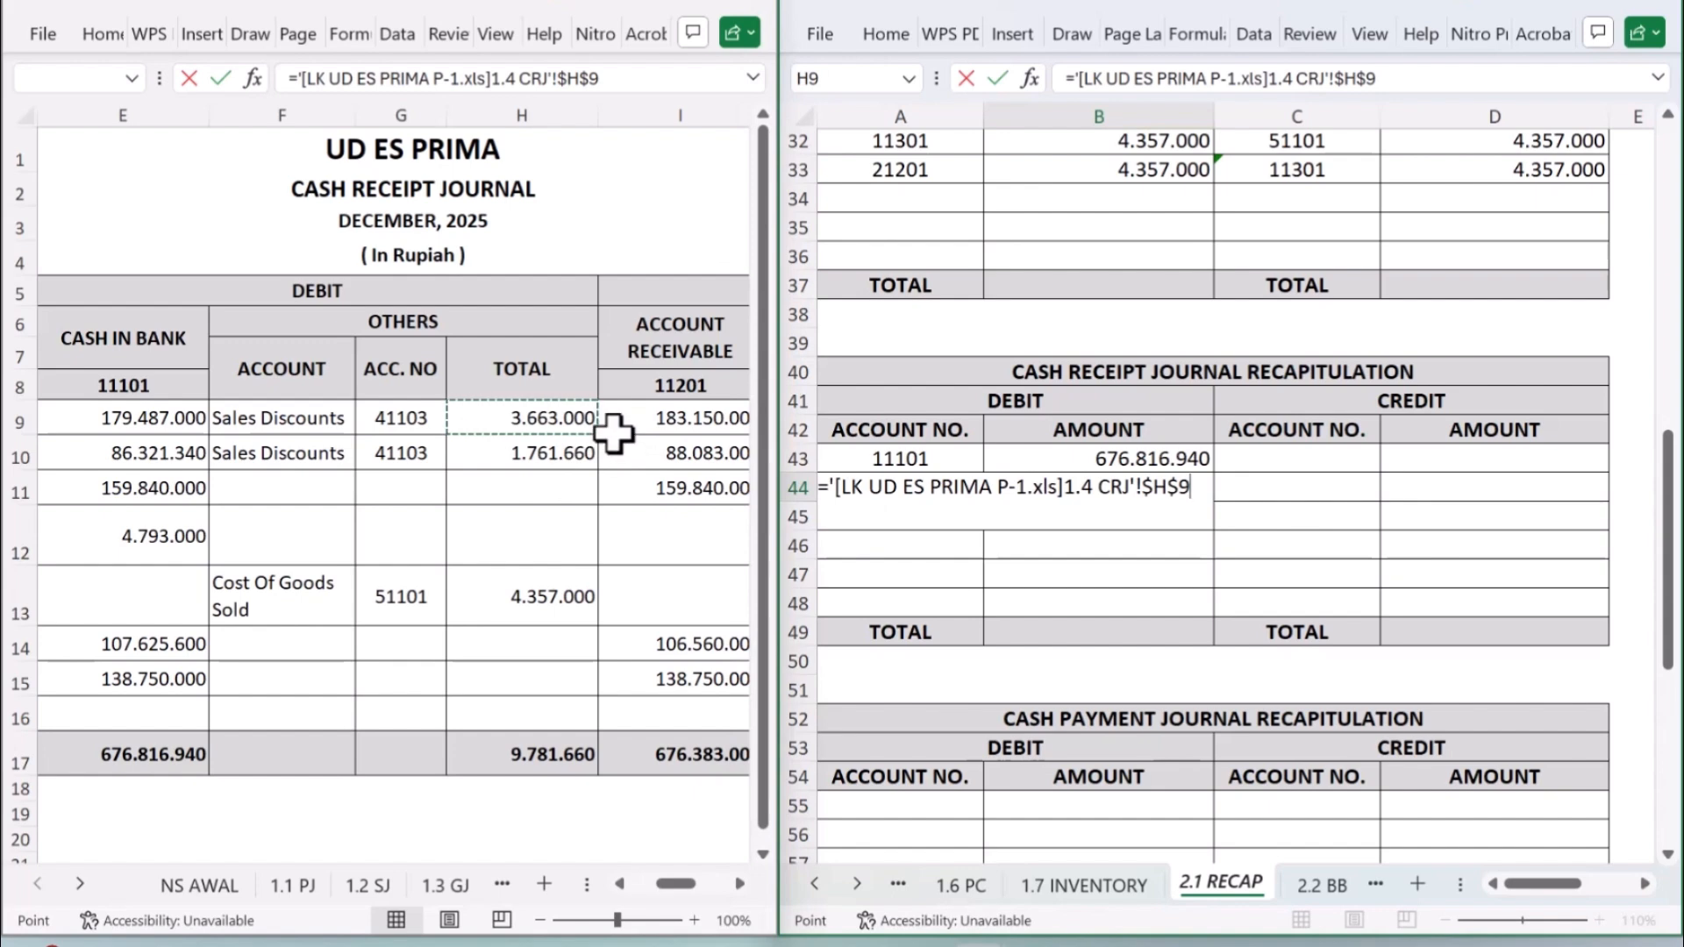
{"action": "type", "text": "+"}
{"action": "left_click", "coordinate": [572, 453]}
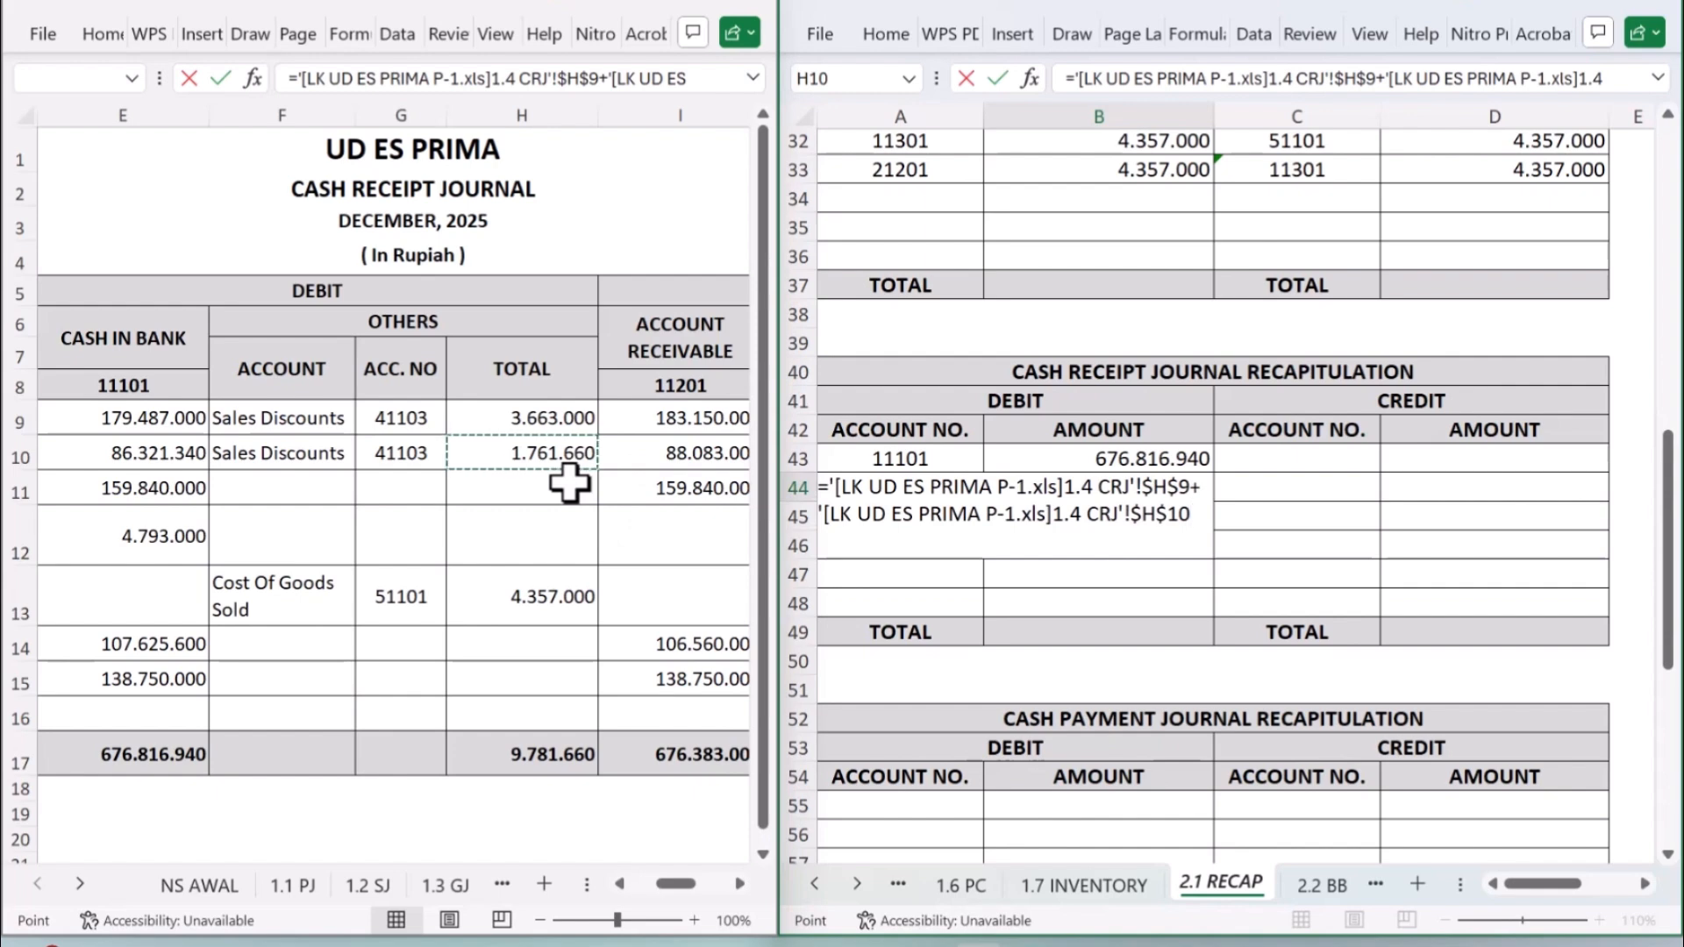
{"action": "key", "text": "Return"}
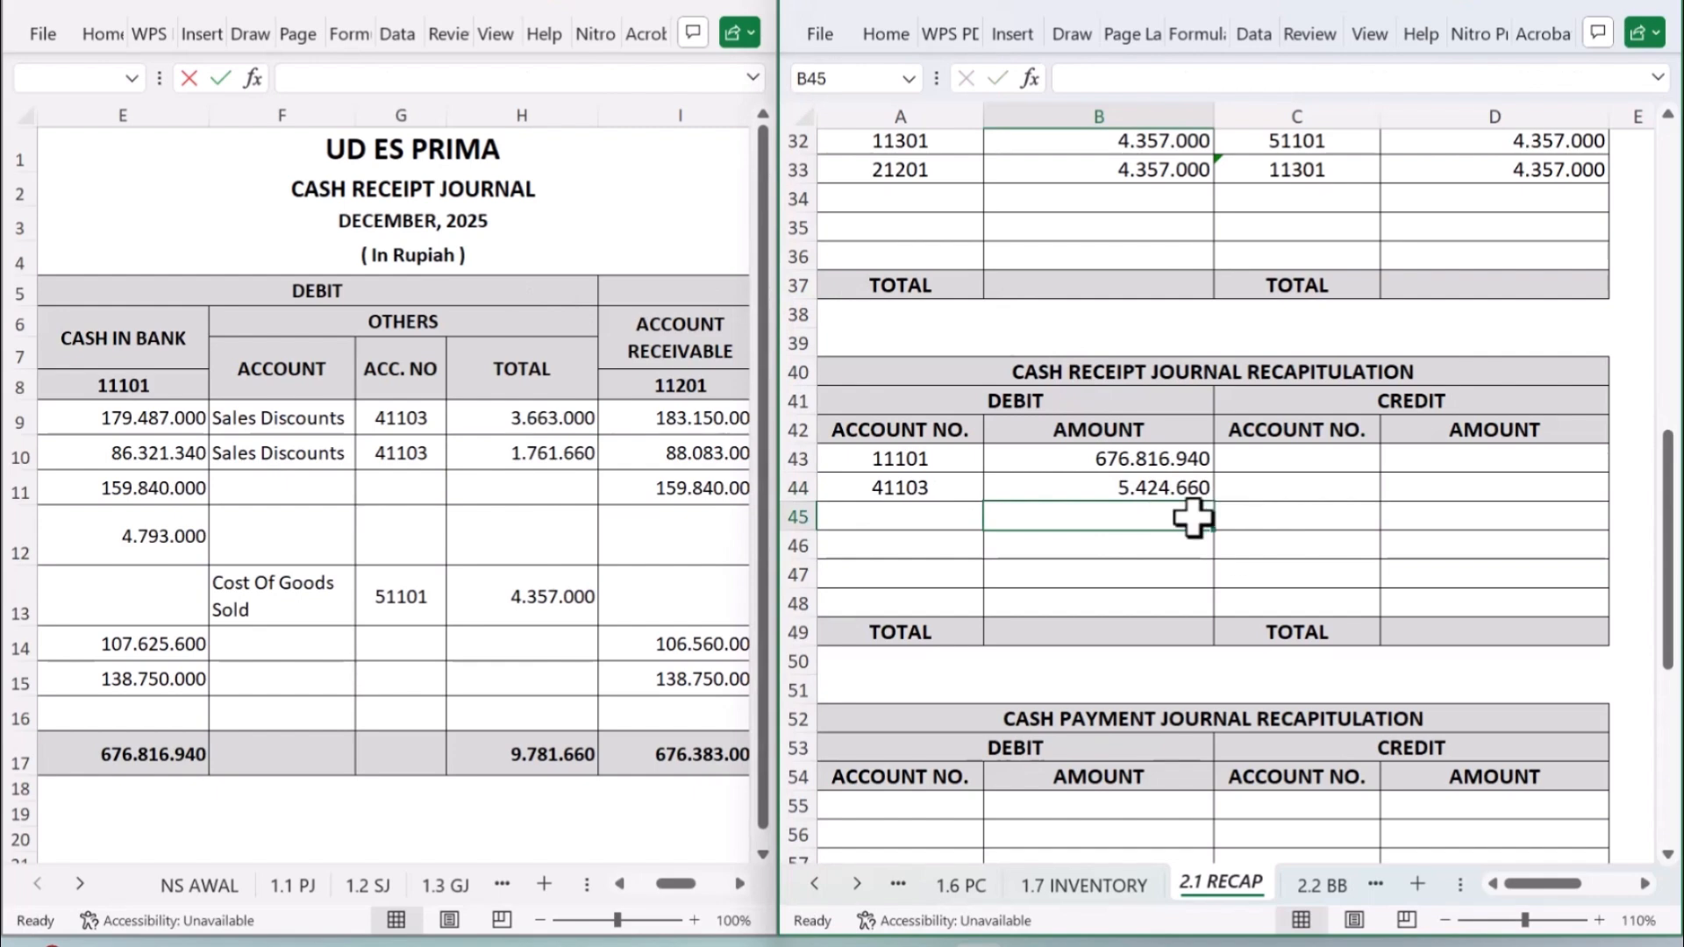
Step: Link recapitulation cells A45 and B45 to the 1.4 CRJ sheet's cost of goods sold account number (G13) and debit amount (H13)
{"action": "key", "text": "Left"}
{"action": "type", "text": "="}
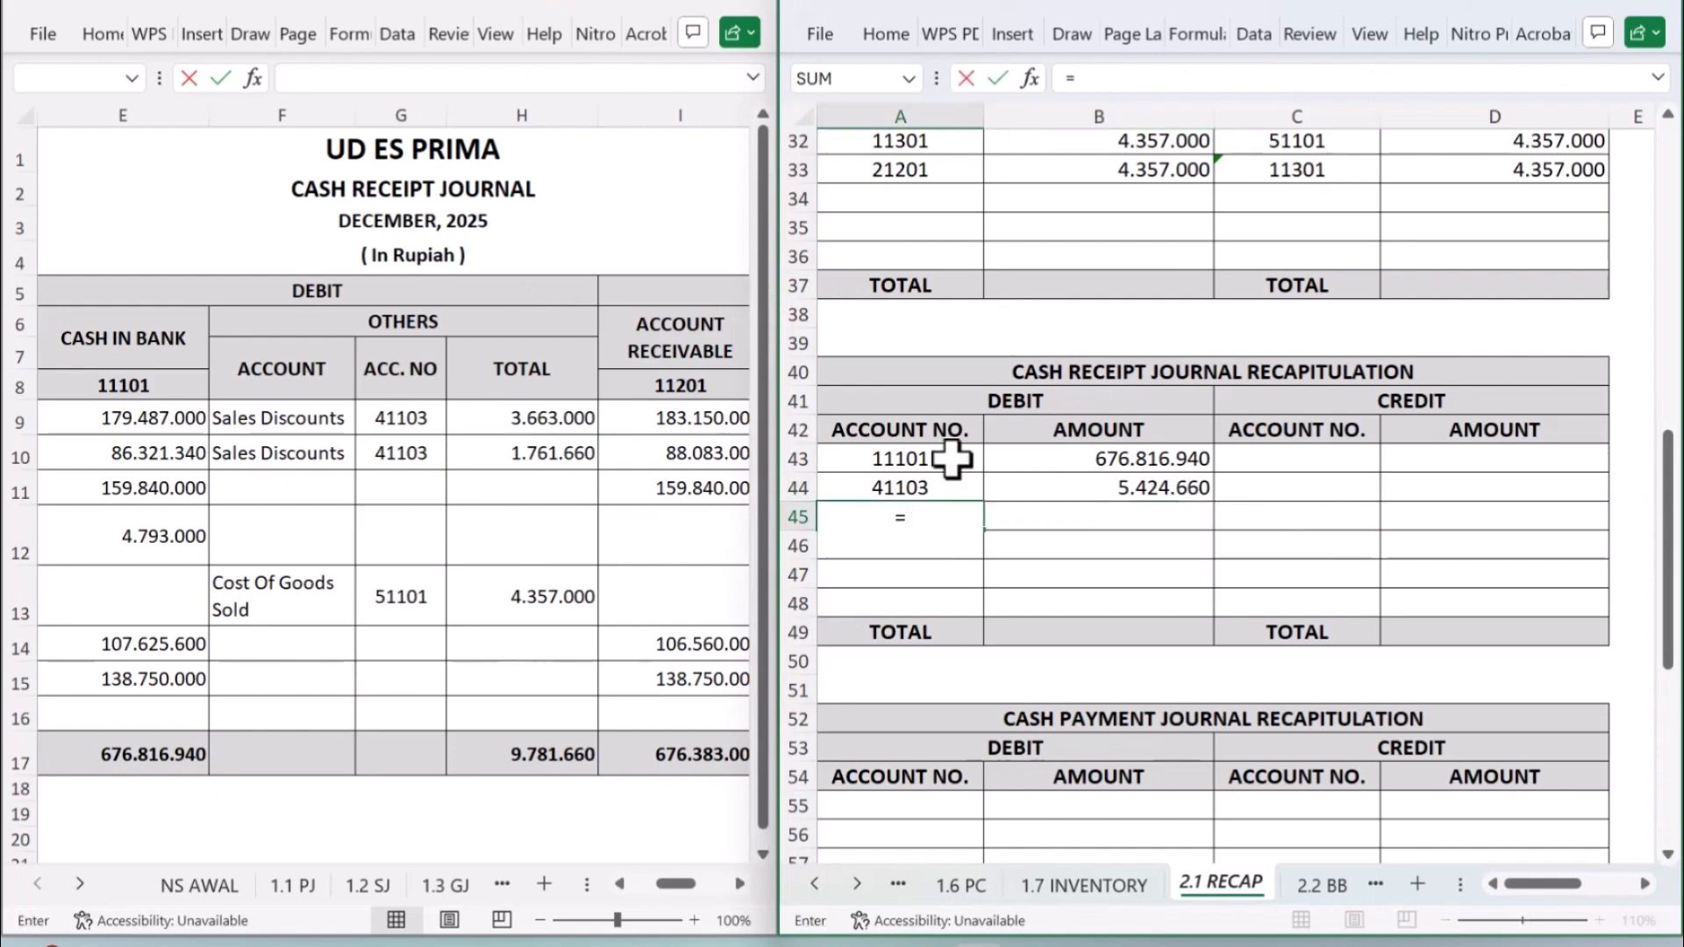
{"action": "left_click", "coordinate": [433, 589]}
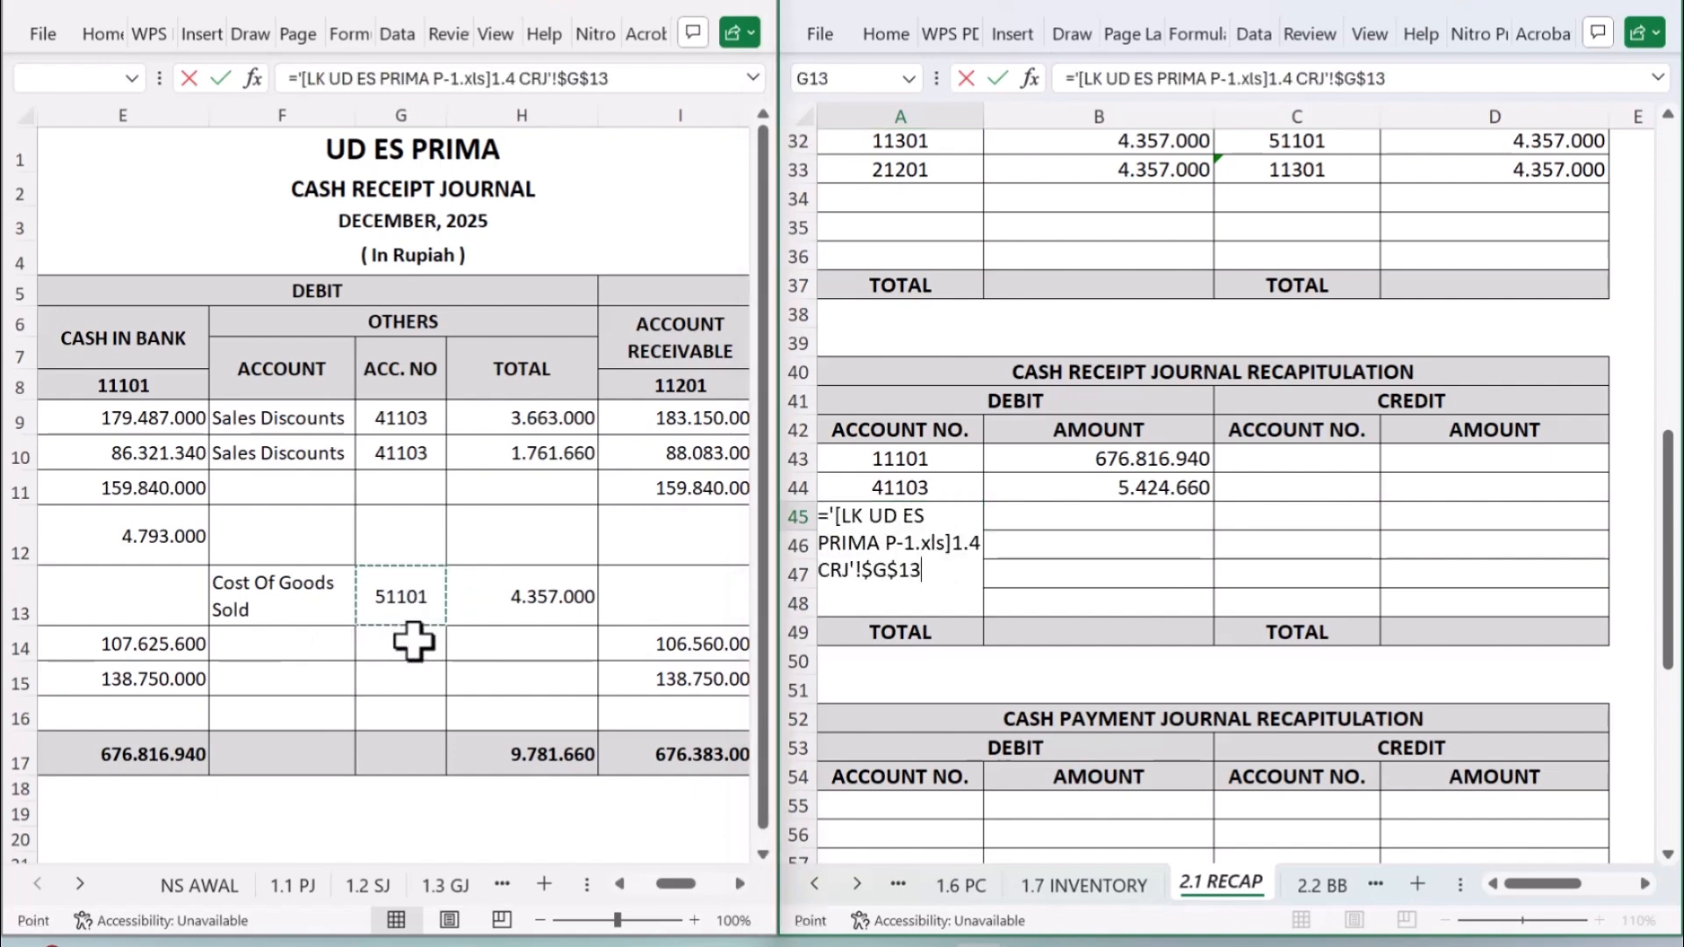
{"action": "key", "text": "Return"}
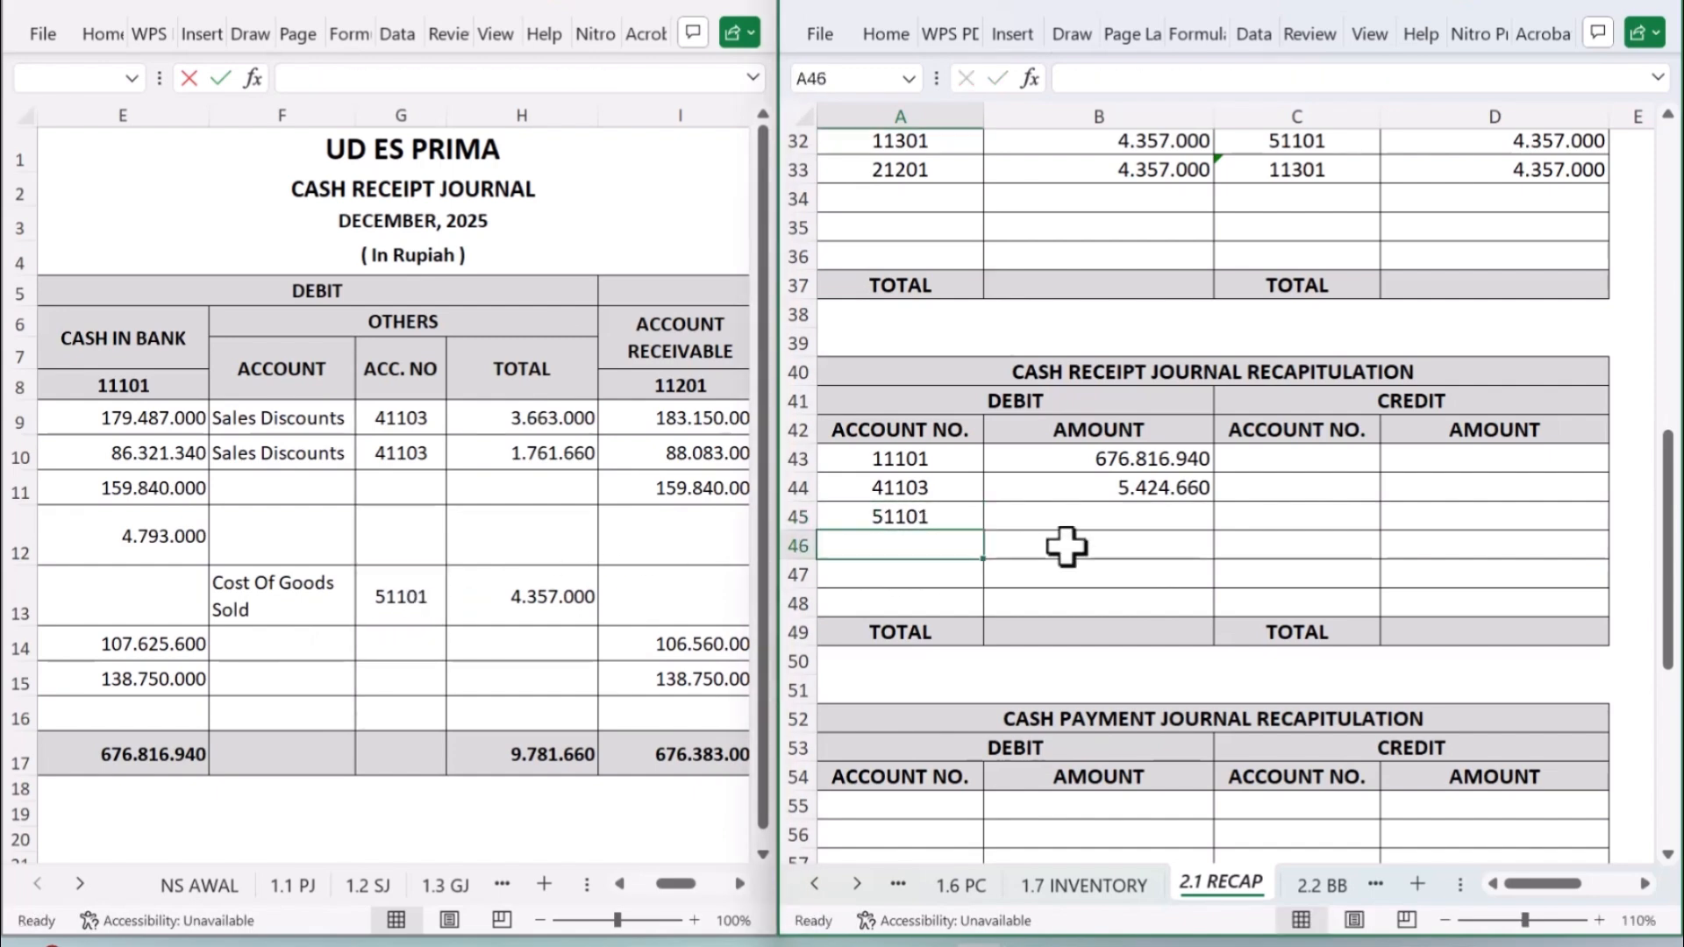
{"action": "left_click", "coordinate": [1090, 522]}
{"action": "type", "text": "="}
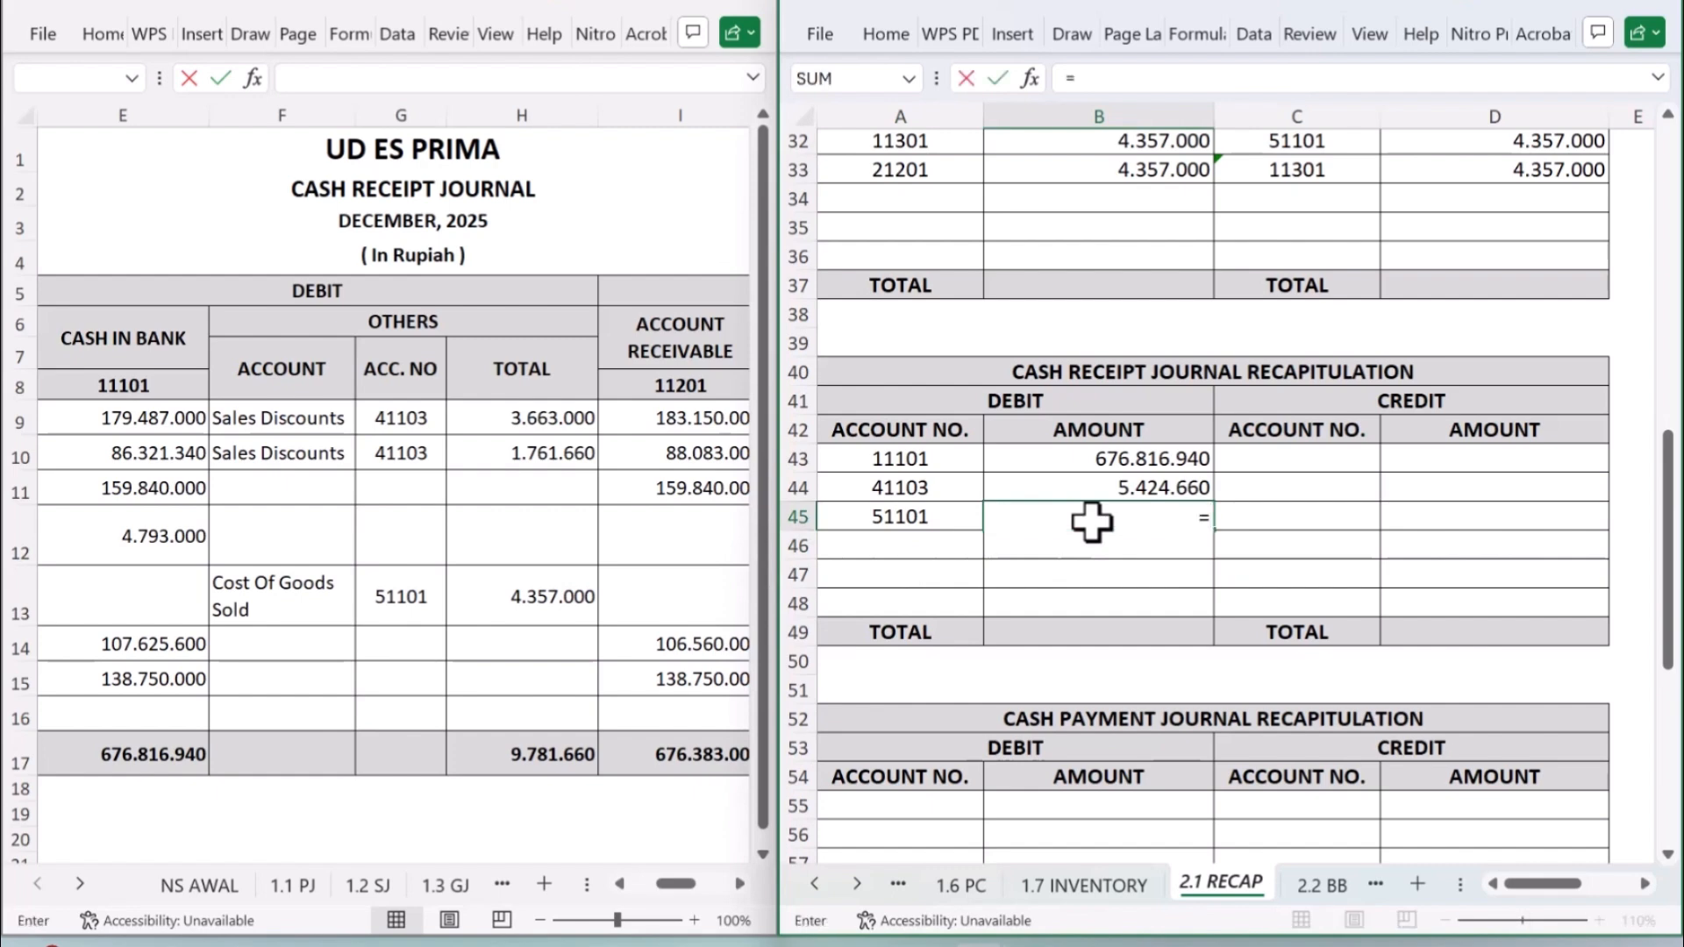
{"action": "left_click", "coordinate": [571, 579]}
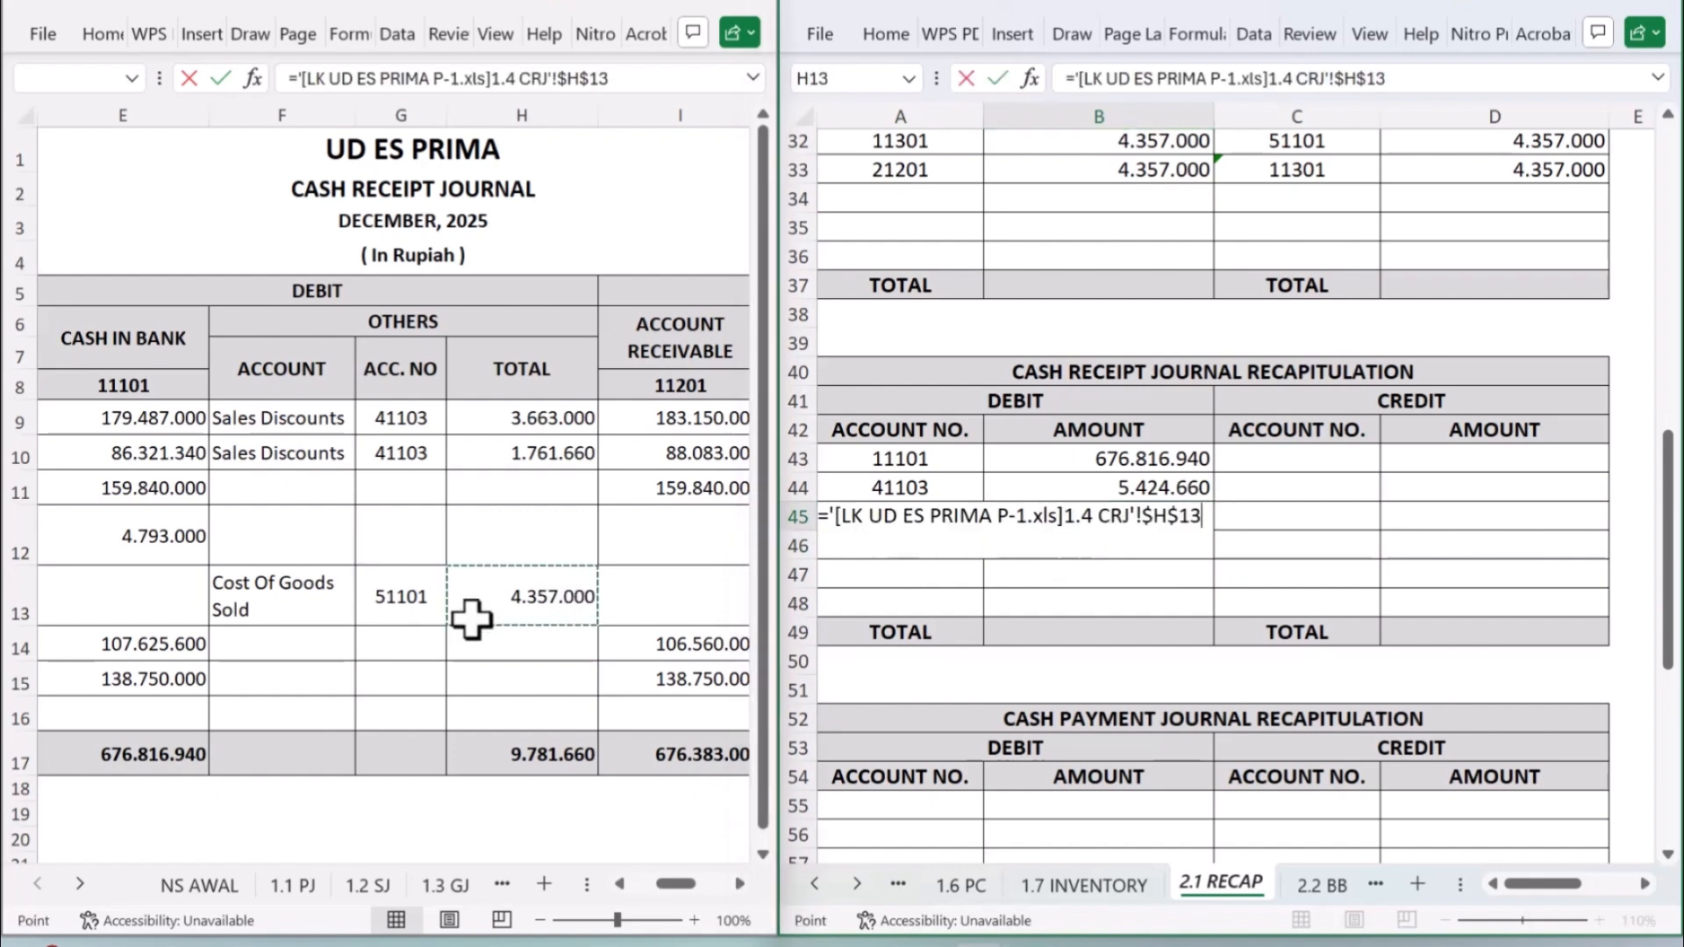
{"action": "key", "text": "Return"}
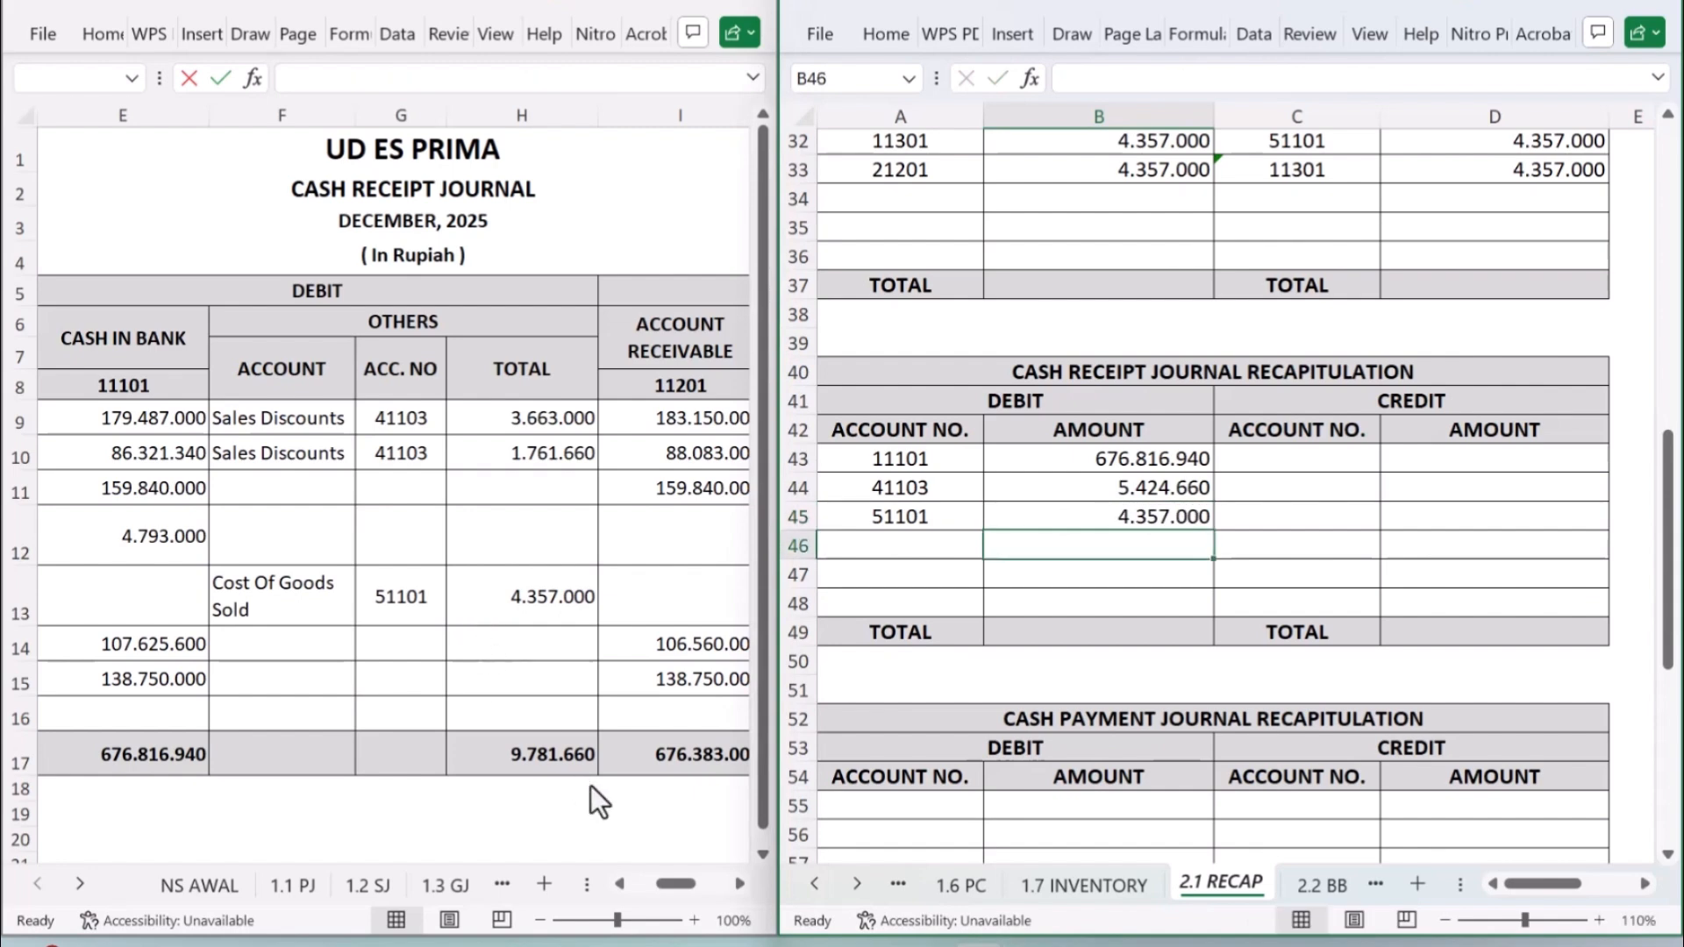
Step: Link recapitulation credit cells C43 and D43 to the 1.4 CRJ sheet's account receivable number (I8) and total (I17)
{"action": "left_click", "coordinate": [738, 884]}
{"action": "left_click", "coordinate": [739, 884]}
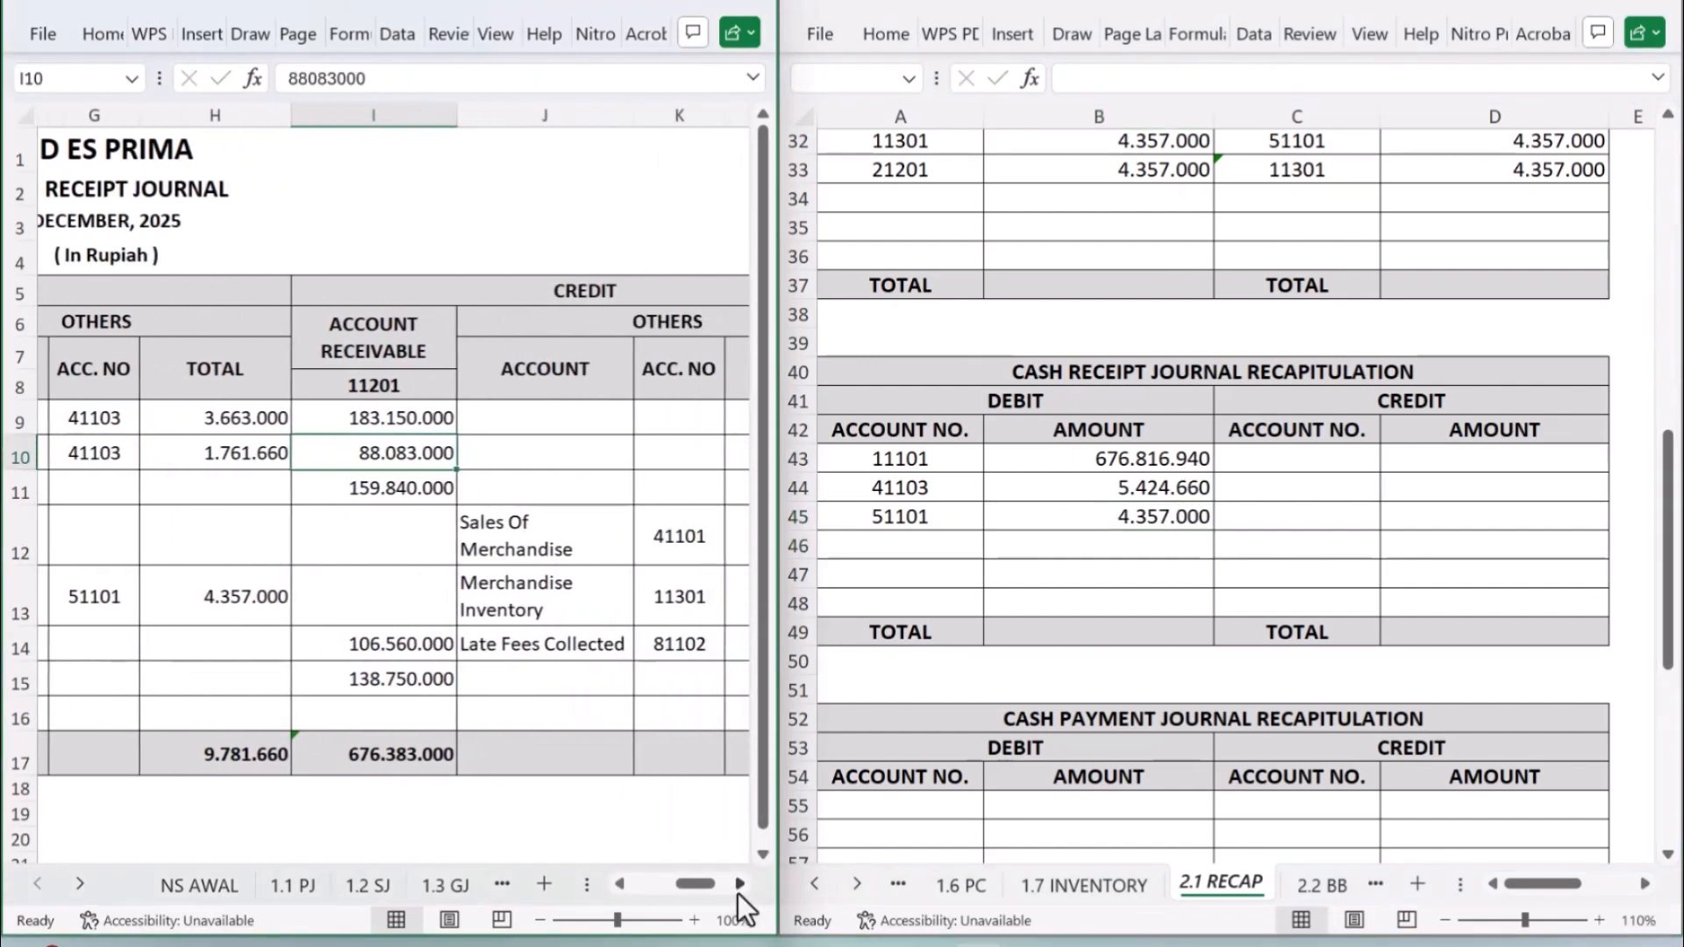
{"action": "left_click", "coordinate": [738, 888]}
{"action": "left_click", "coordinate": [739, 888]}
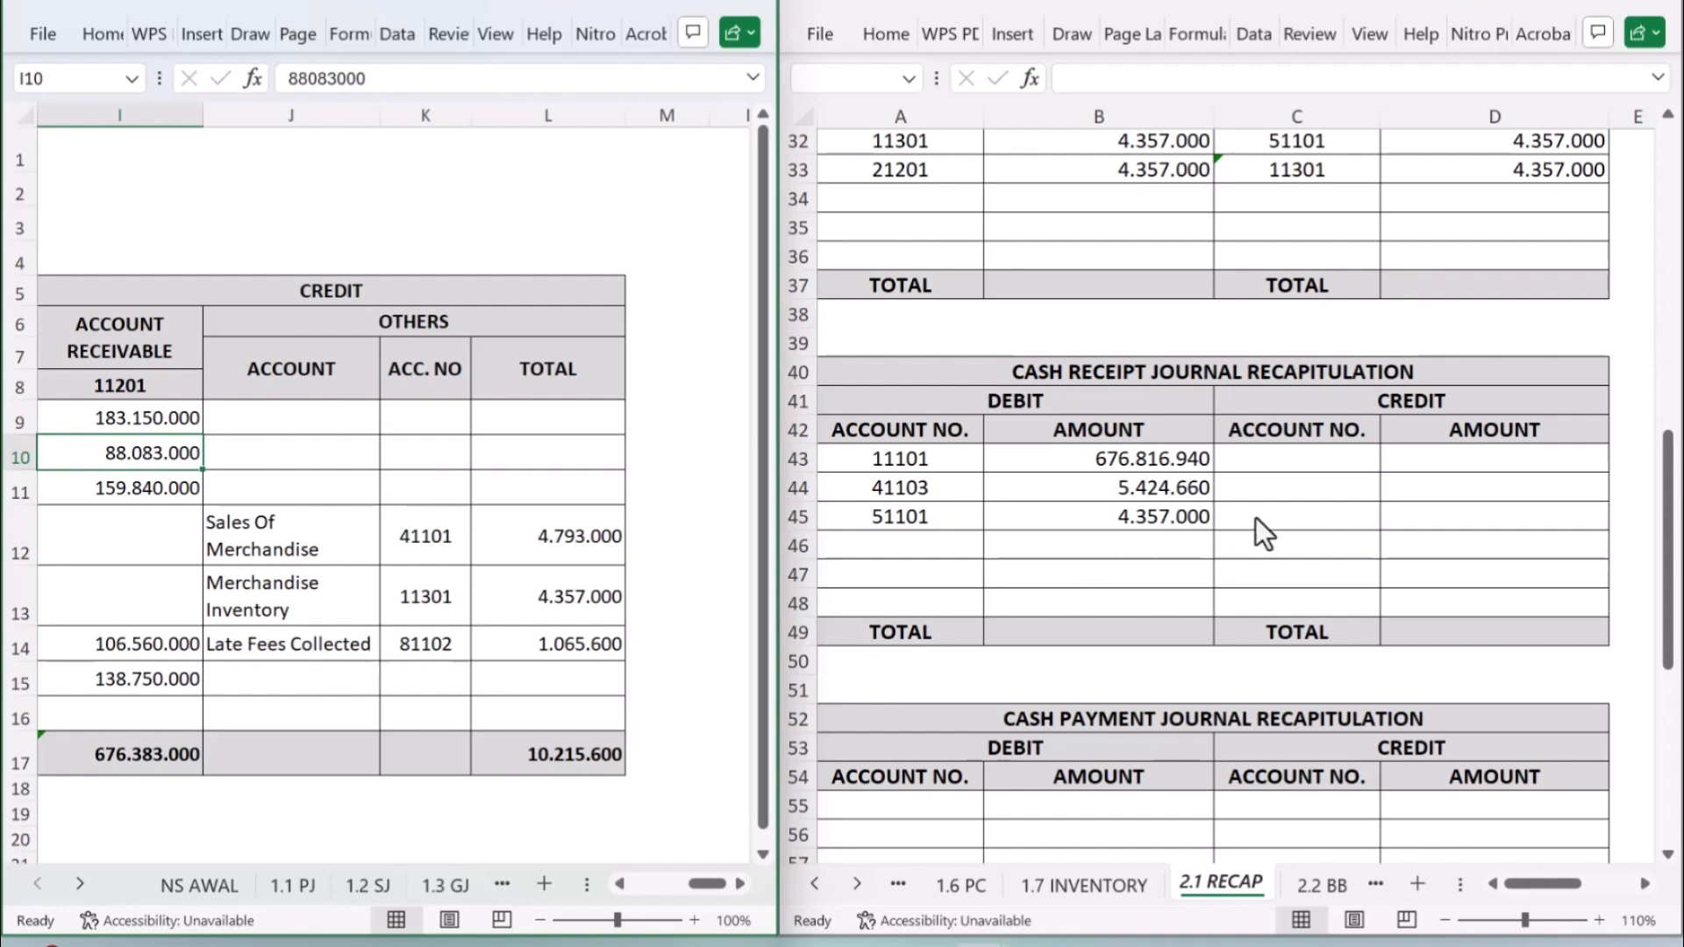
{"action": "left_click", "coordinate": [1355, 457]}
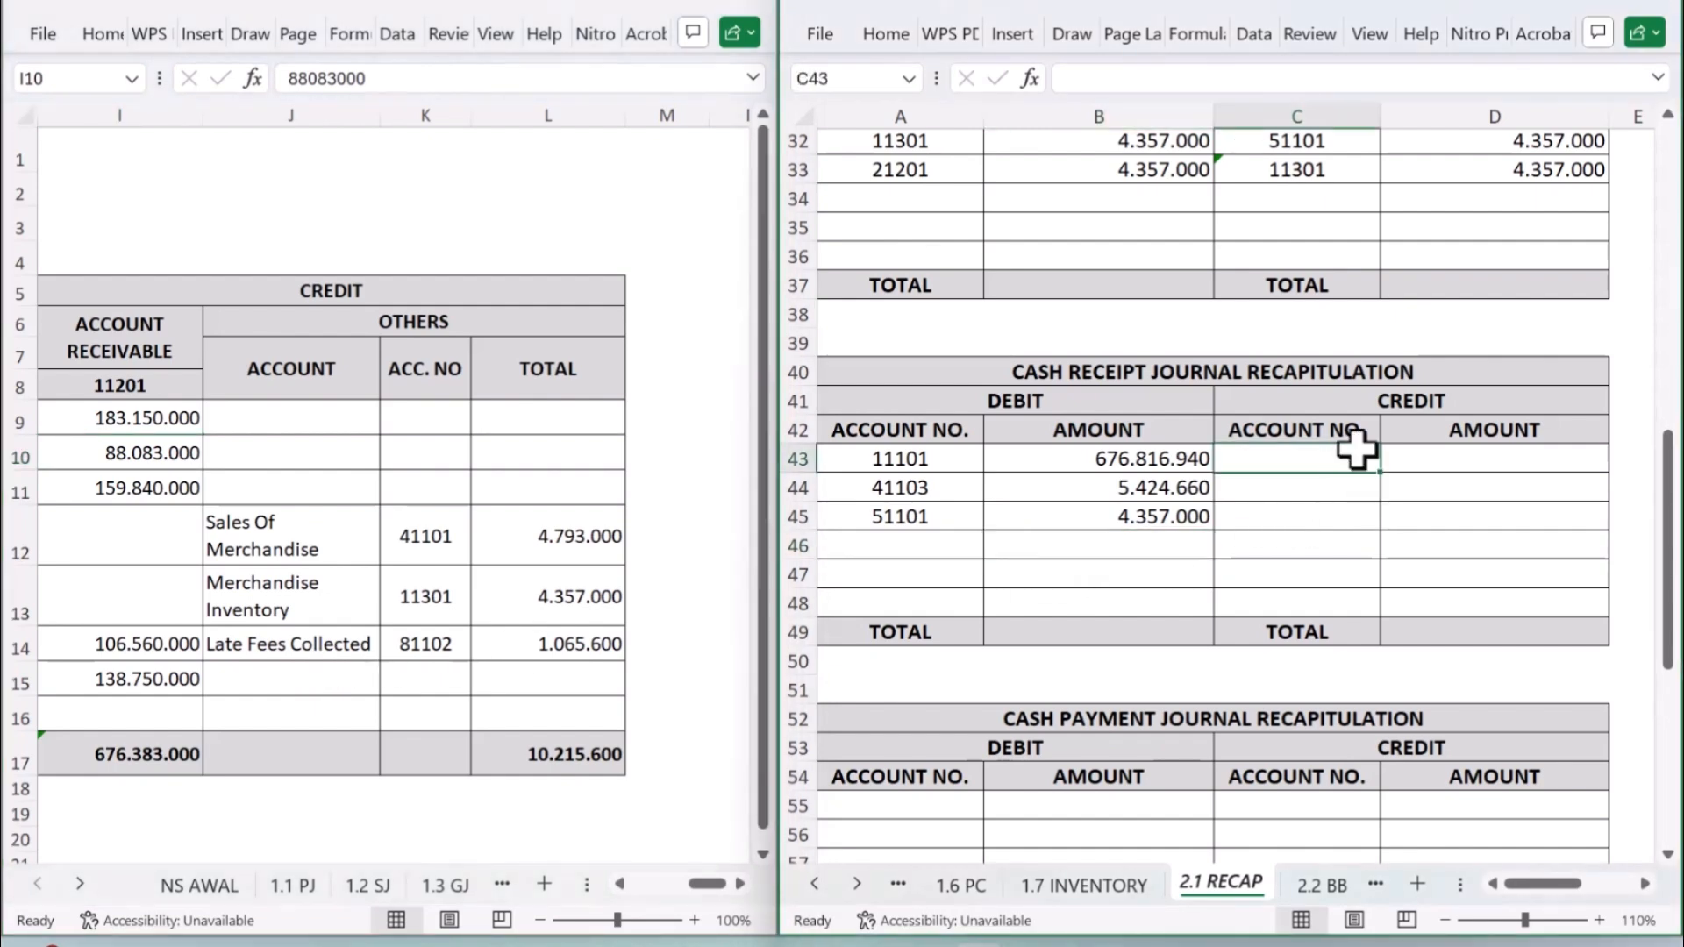
{"action": "type", "text": "="}
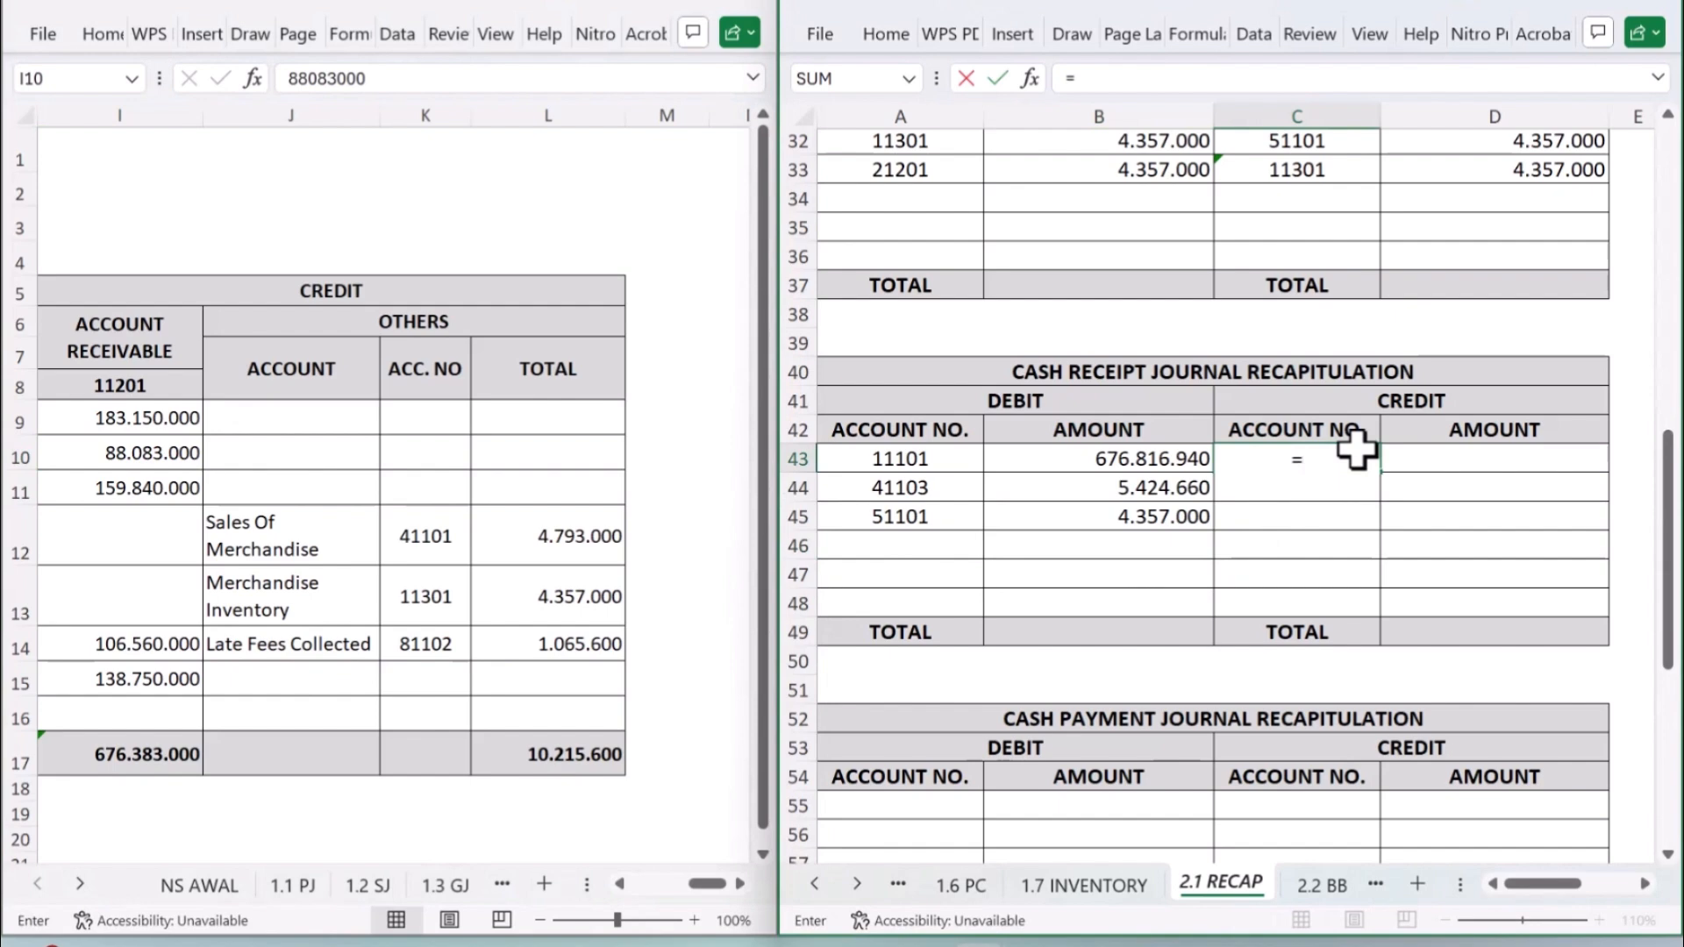
{"action": "left_click", "coordinate": [170, 378]}
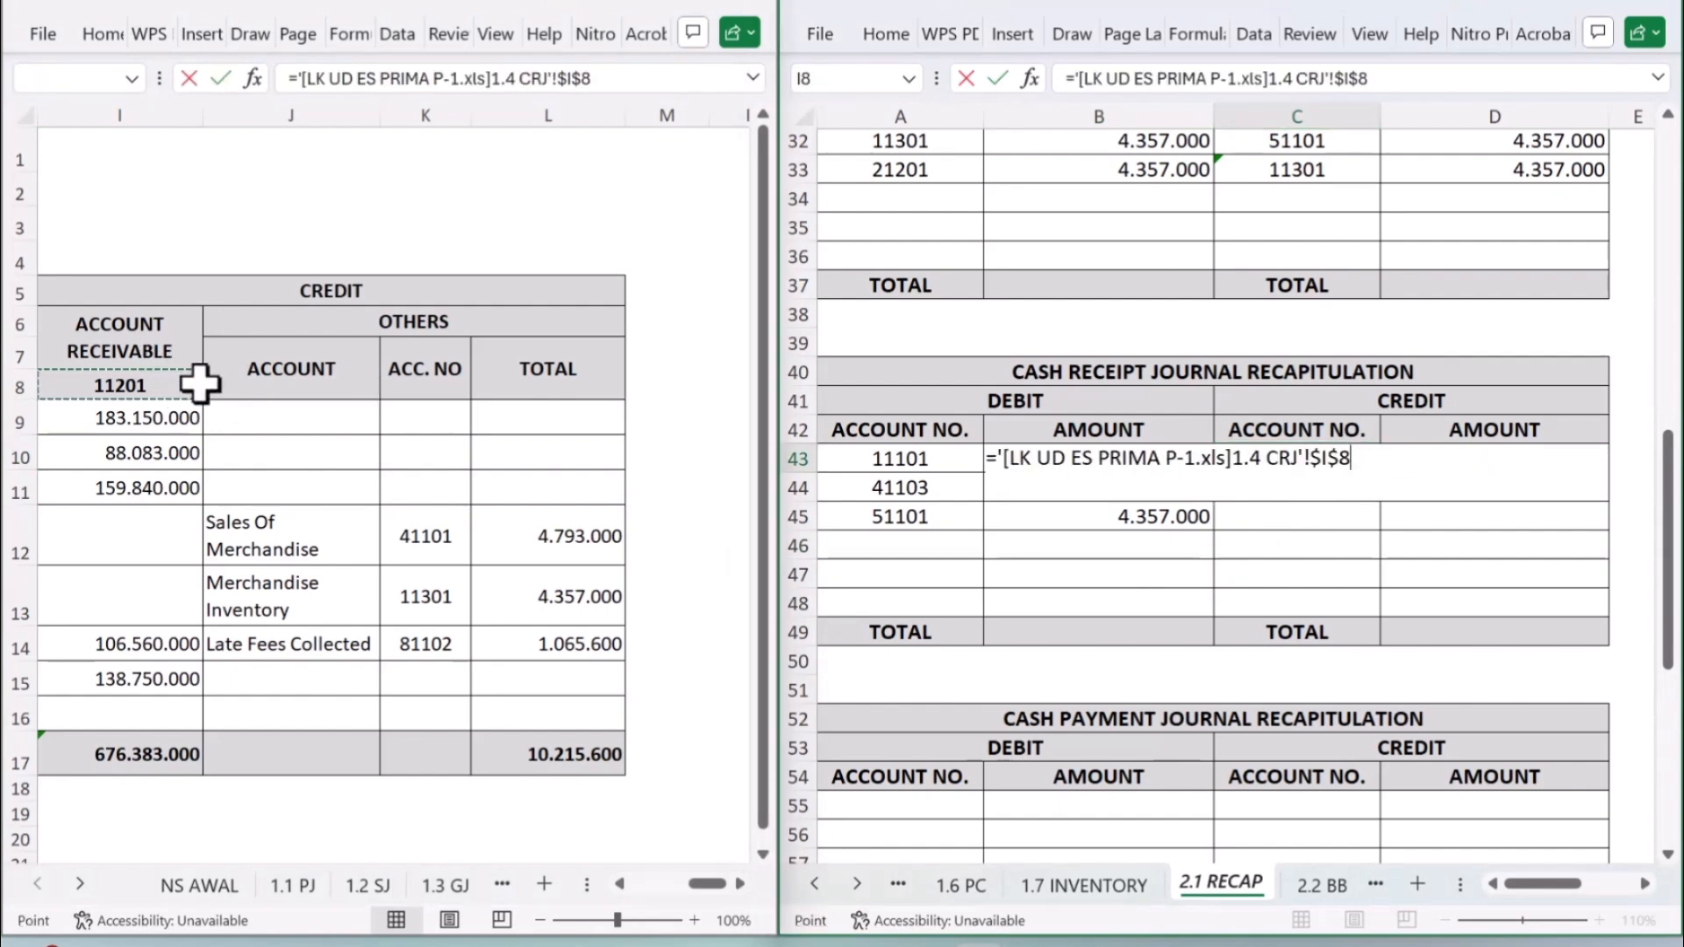
{"action": "key", "text": "Return"}
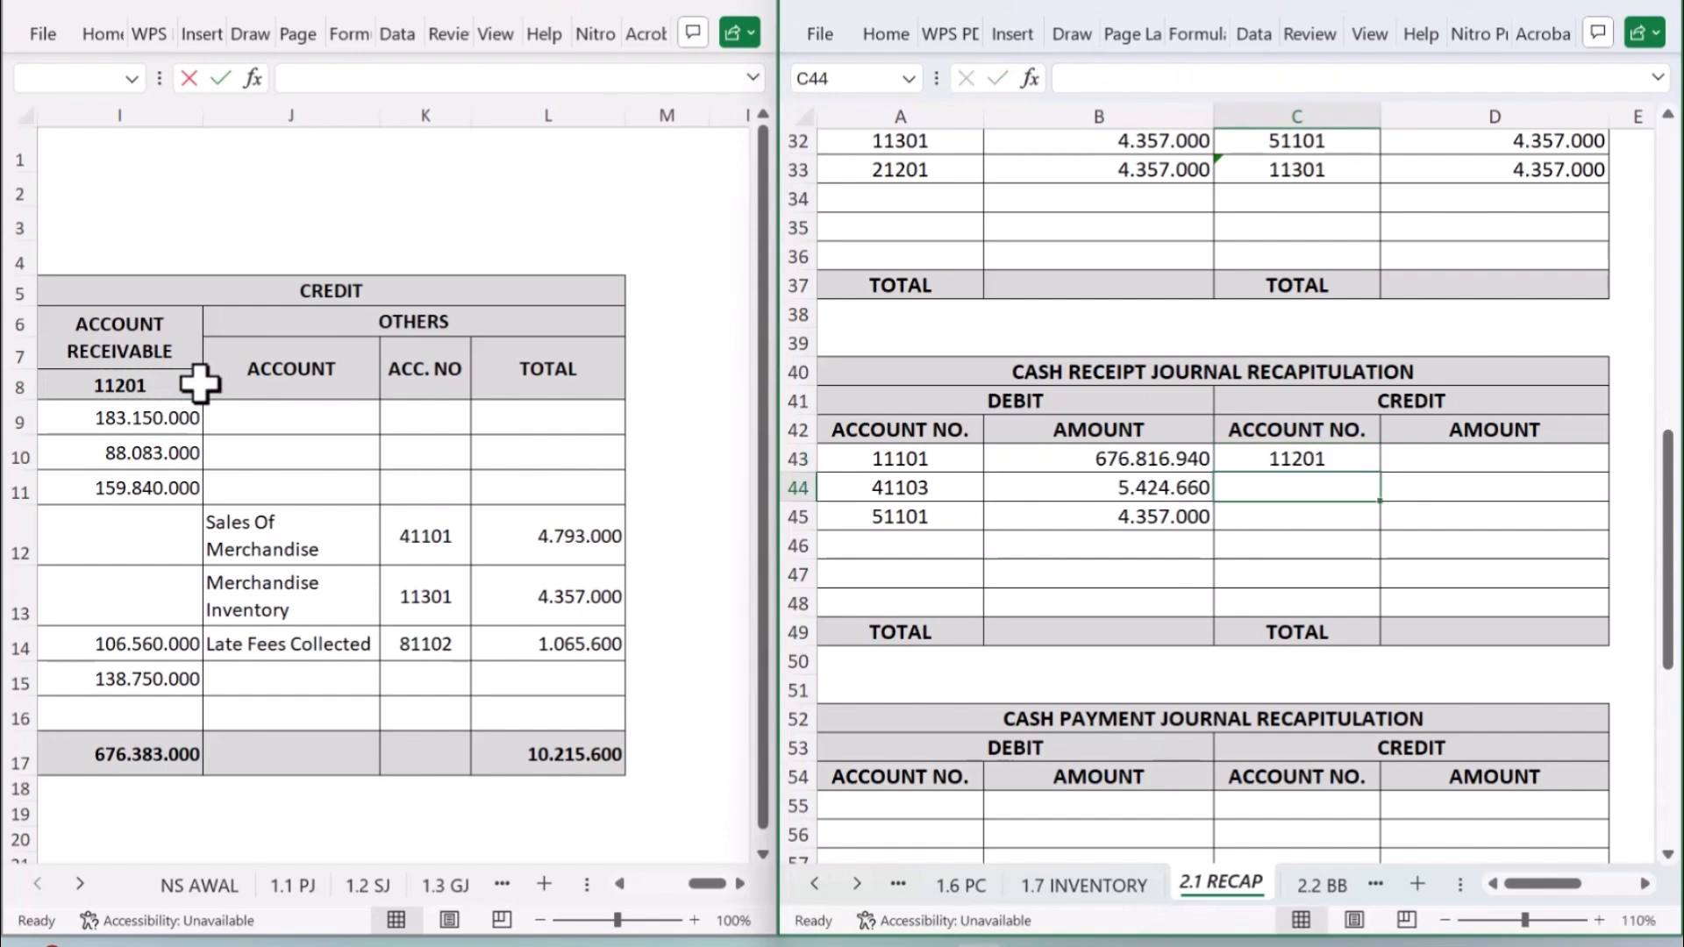
{"action": "left_click", "coordinate": [1490, 462]}
{"action": "type", "text": "="}
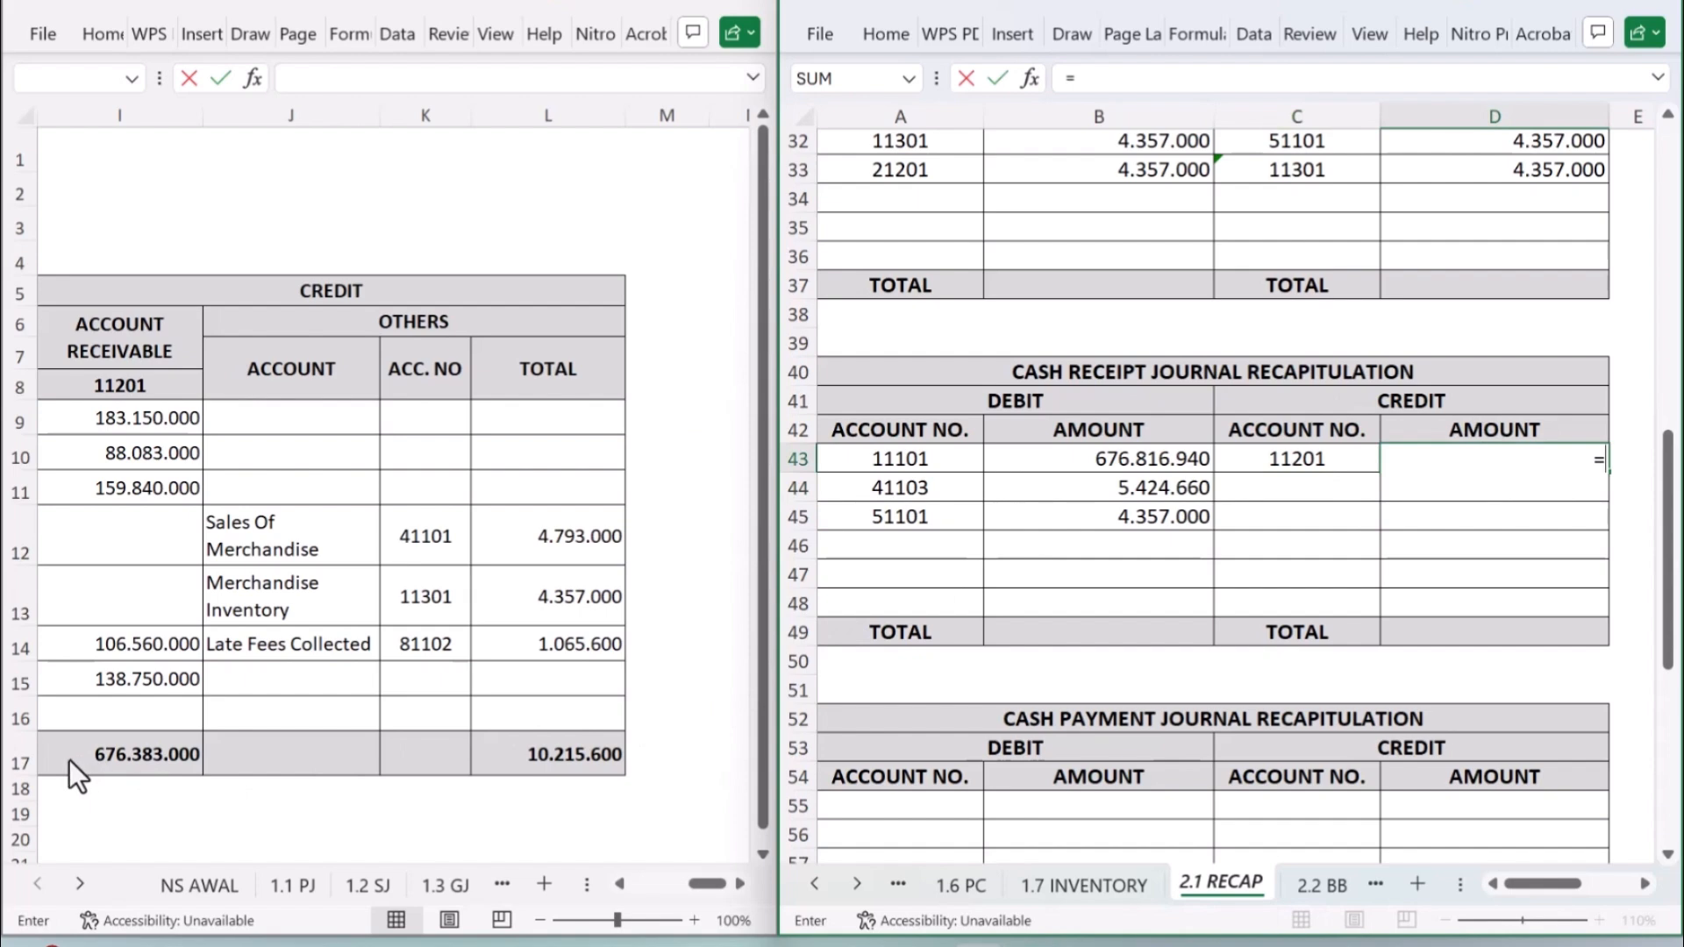
{"action": "left_click", "coordinate": [121, 750]}
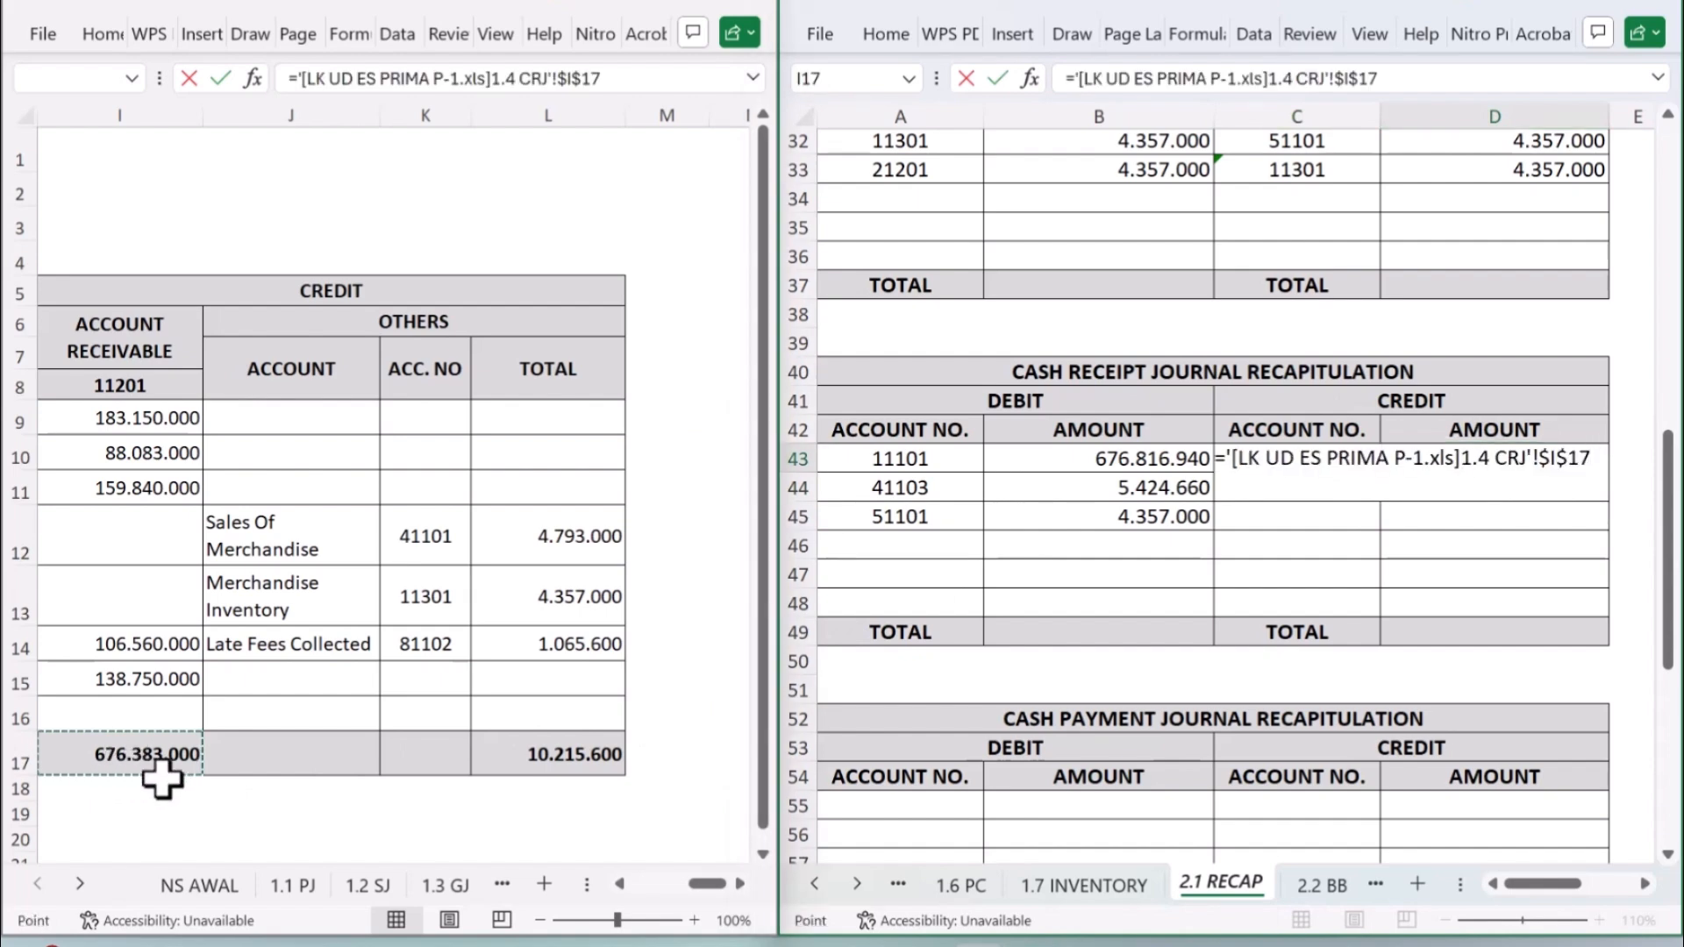
{"action": "key", "text": "Return"}
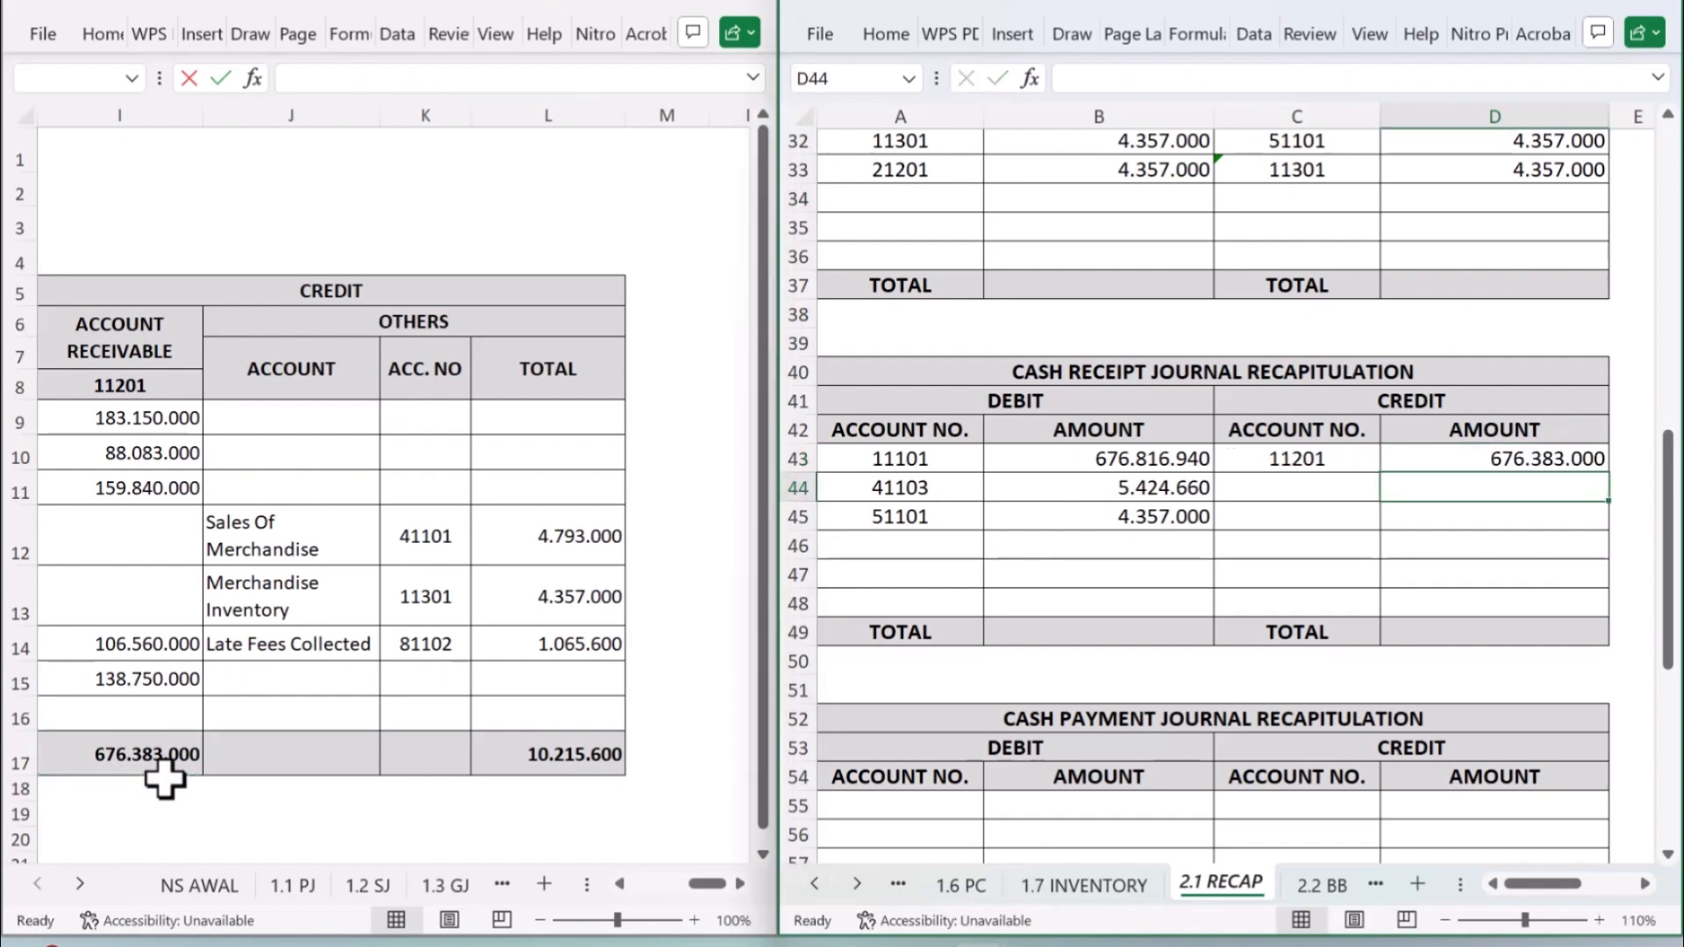
Step: Link cash receipt recapitulation credit cells C44 and D44 to the 1.4 CRJ sheet's sales of merchandise account number (K12) and total (L12)
{"action": "left_click", "coordinate": [1357, 489]}
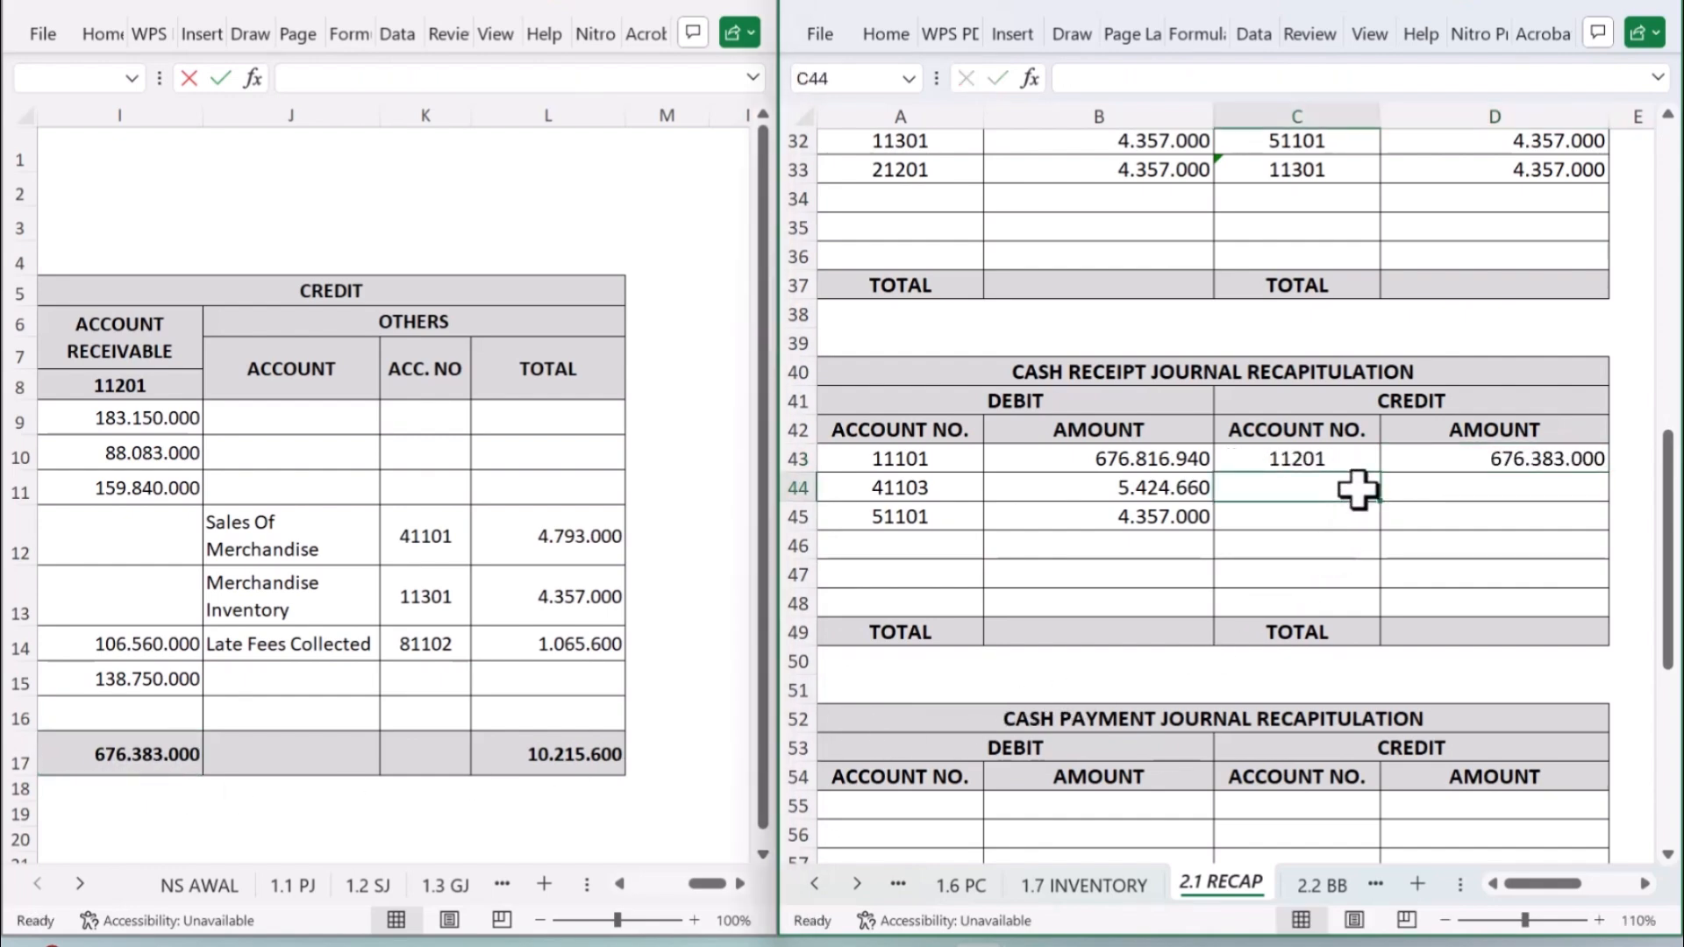
{"action": "type", "text": "="}
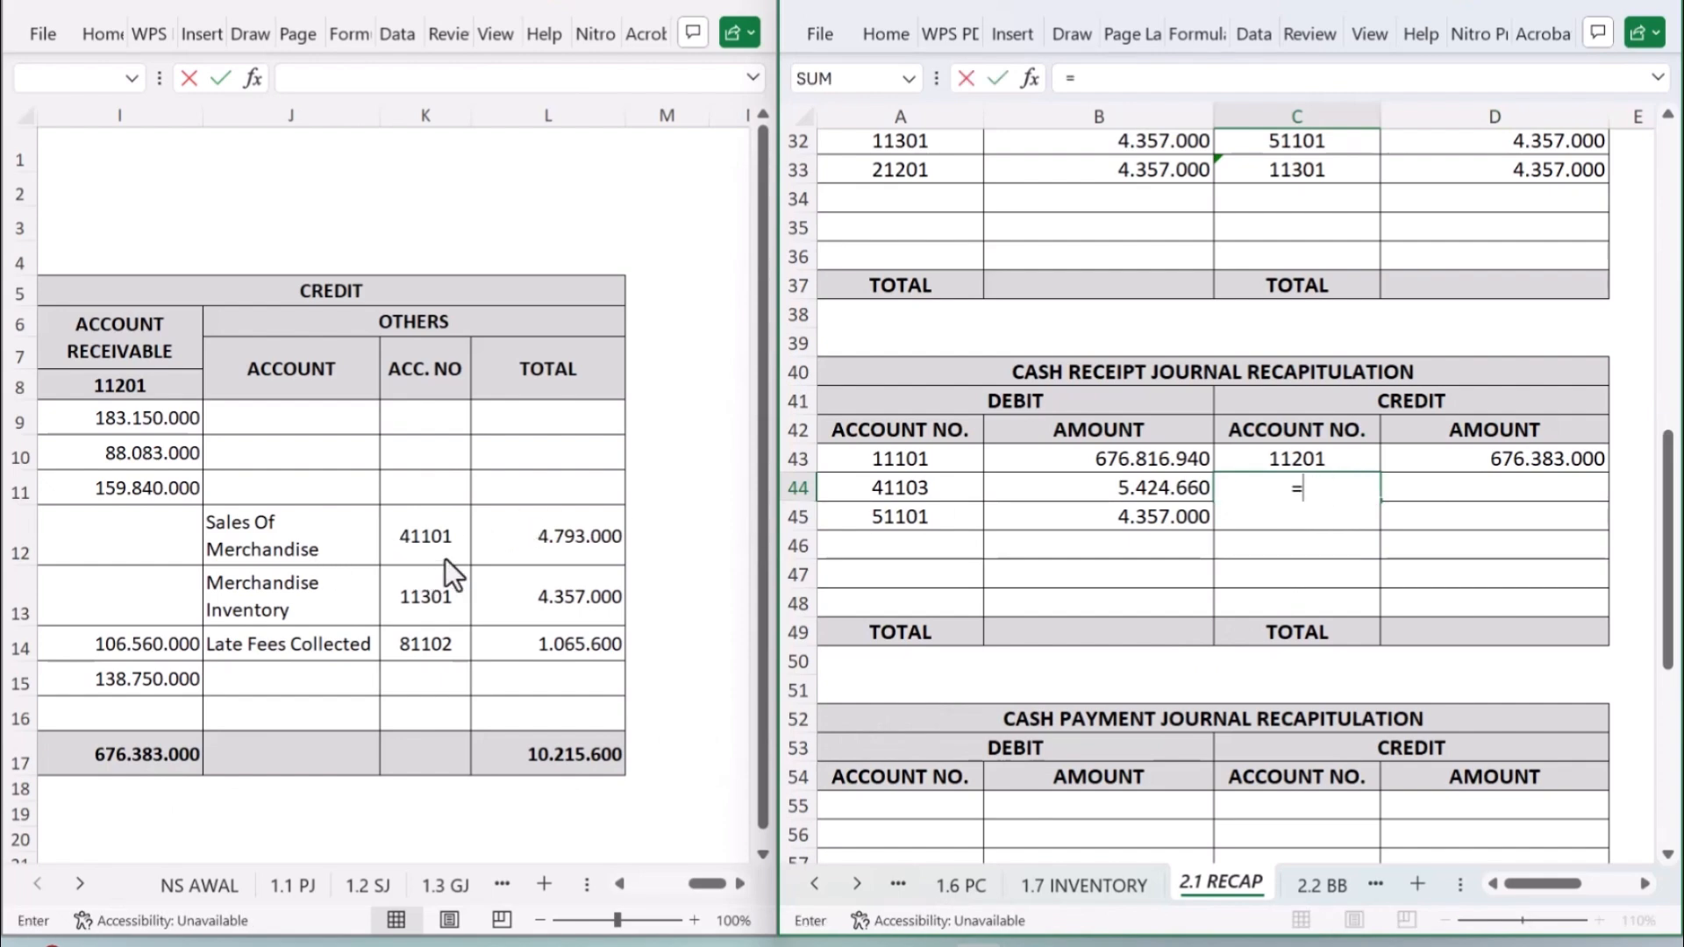
{"action": "left_click", "coordinate": [449, 531]}
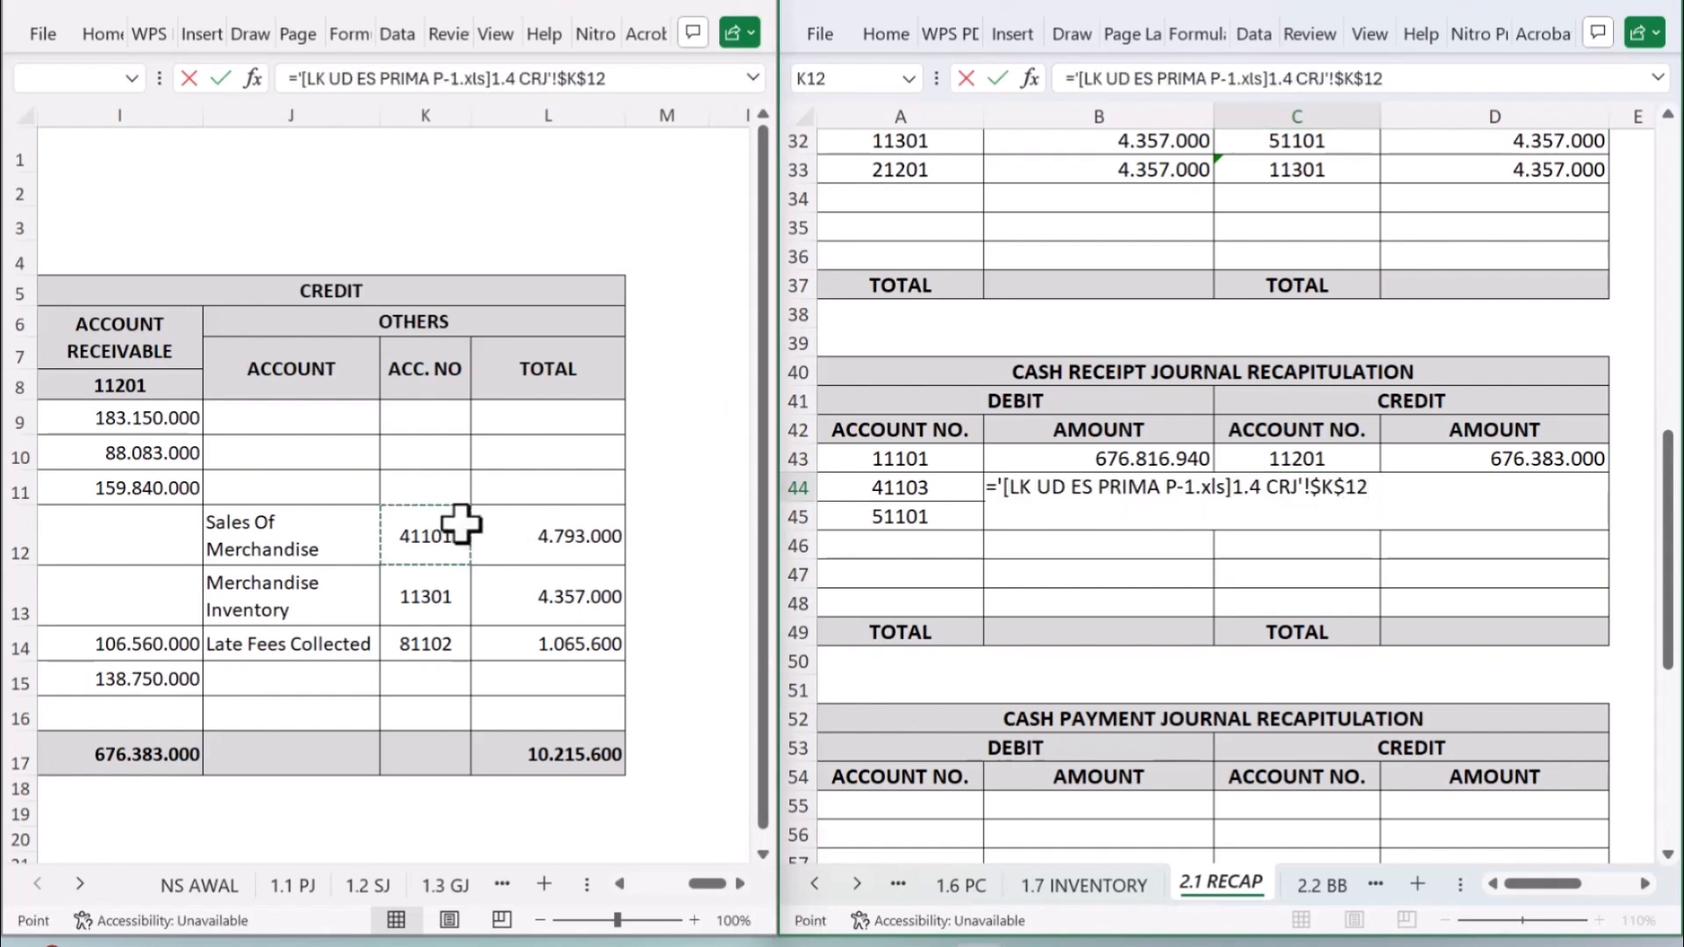
{"action": "key", "text": "Return"}
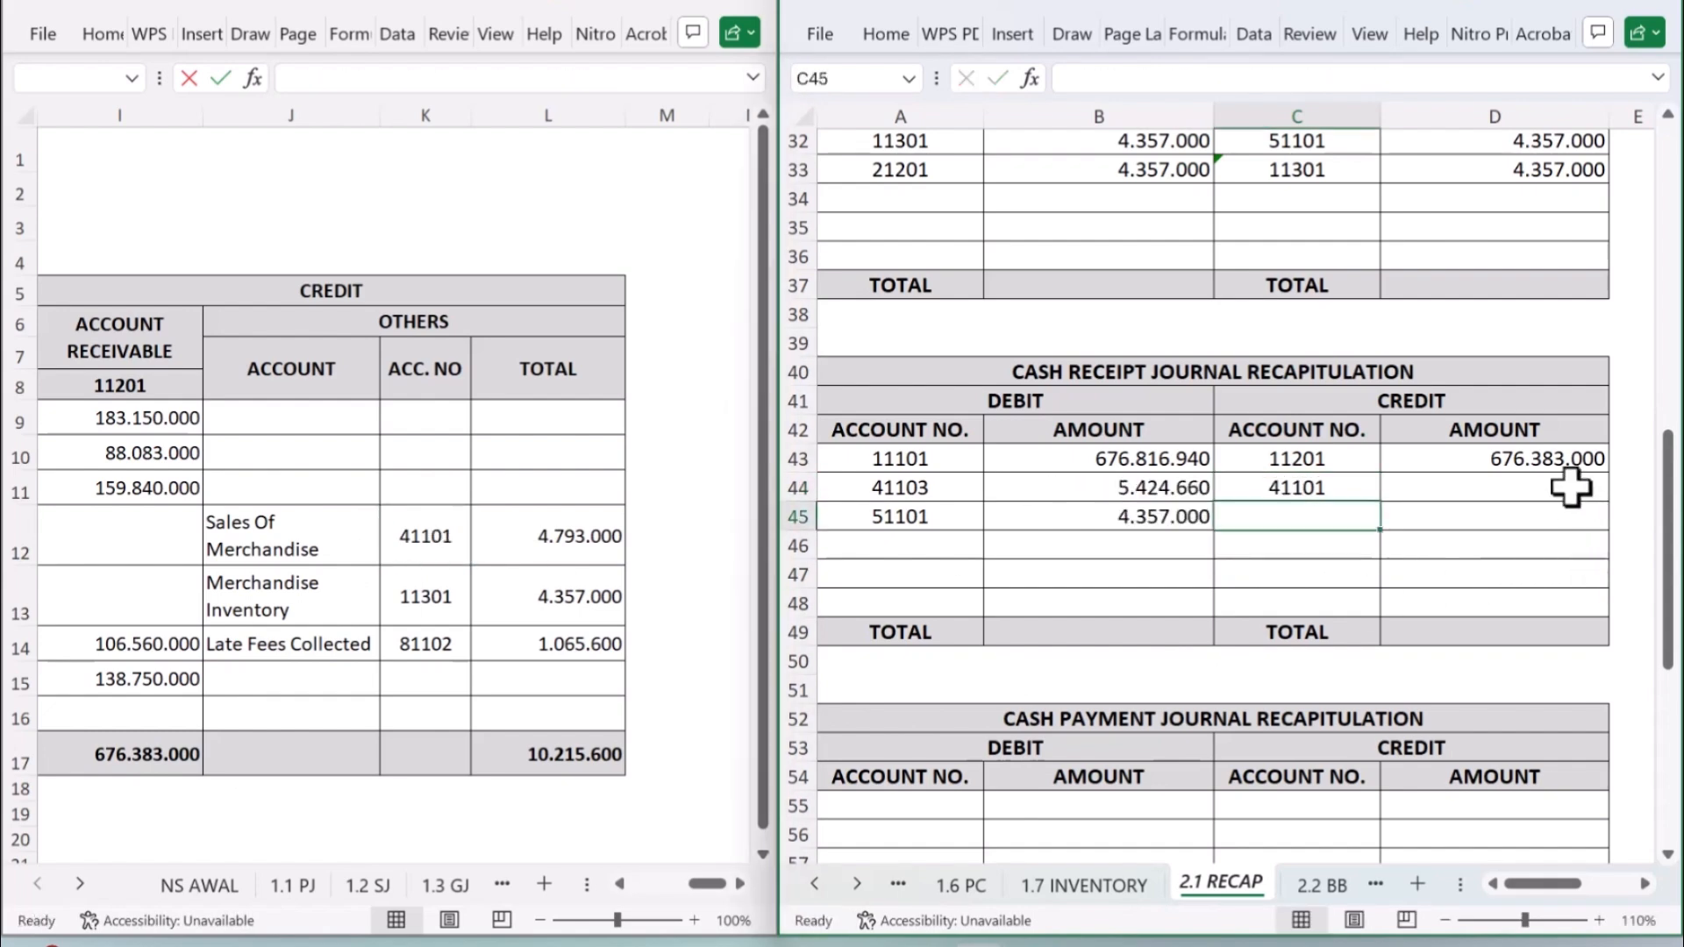
{"action": "left_click", "coordinate": [1569, 487]}
{"action": "type", "text": "="}
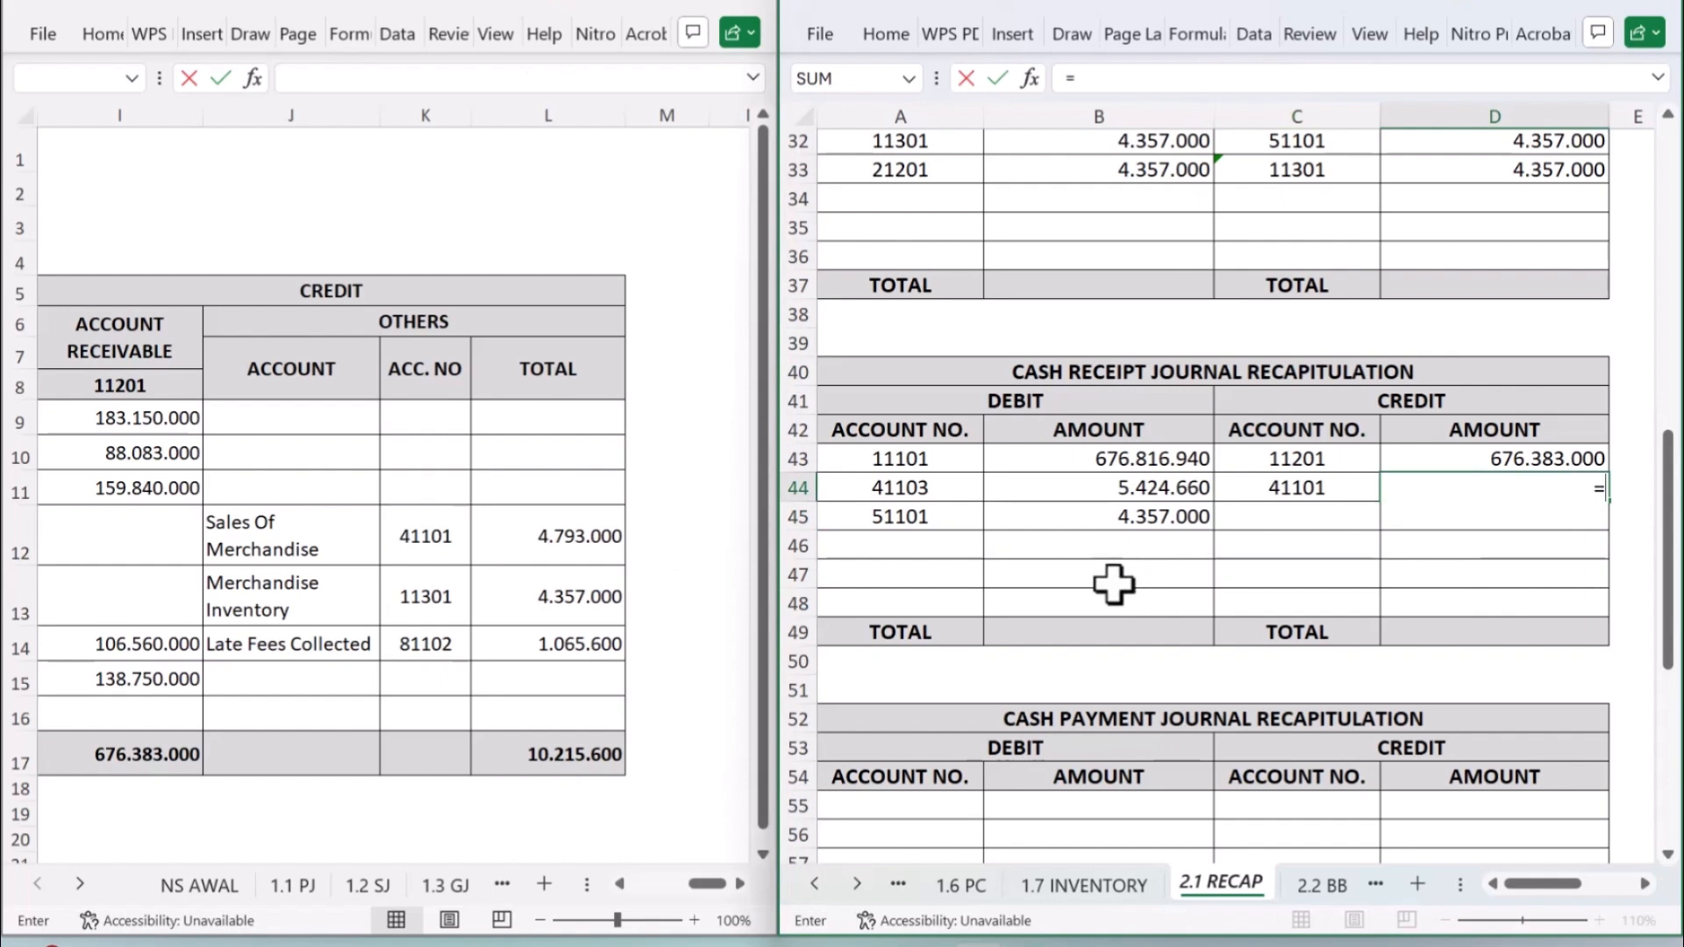
{"action": "left_click", "coordinate": [614, 539]}
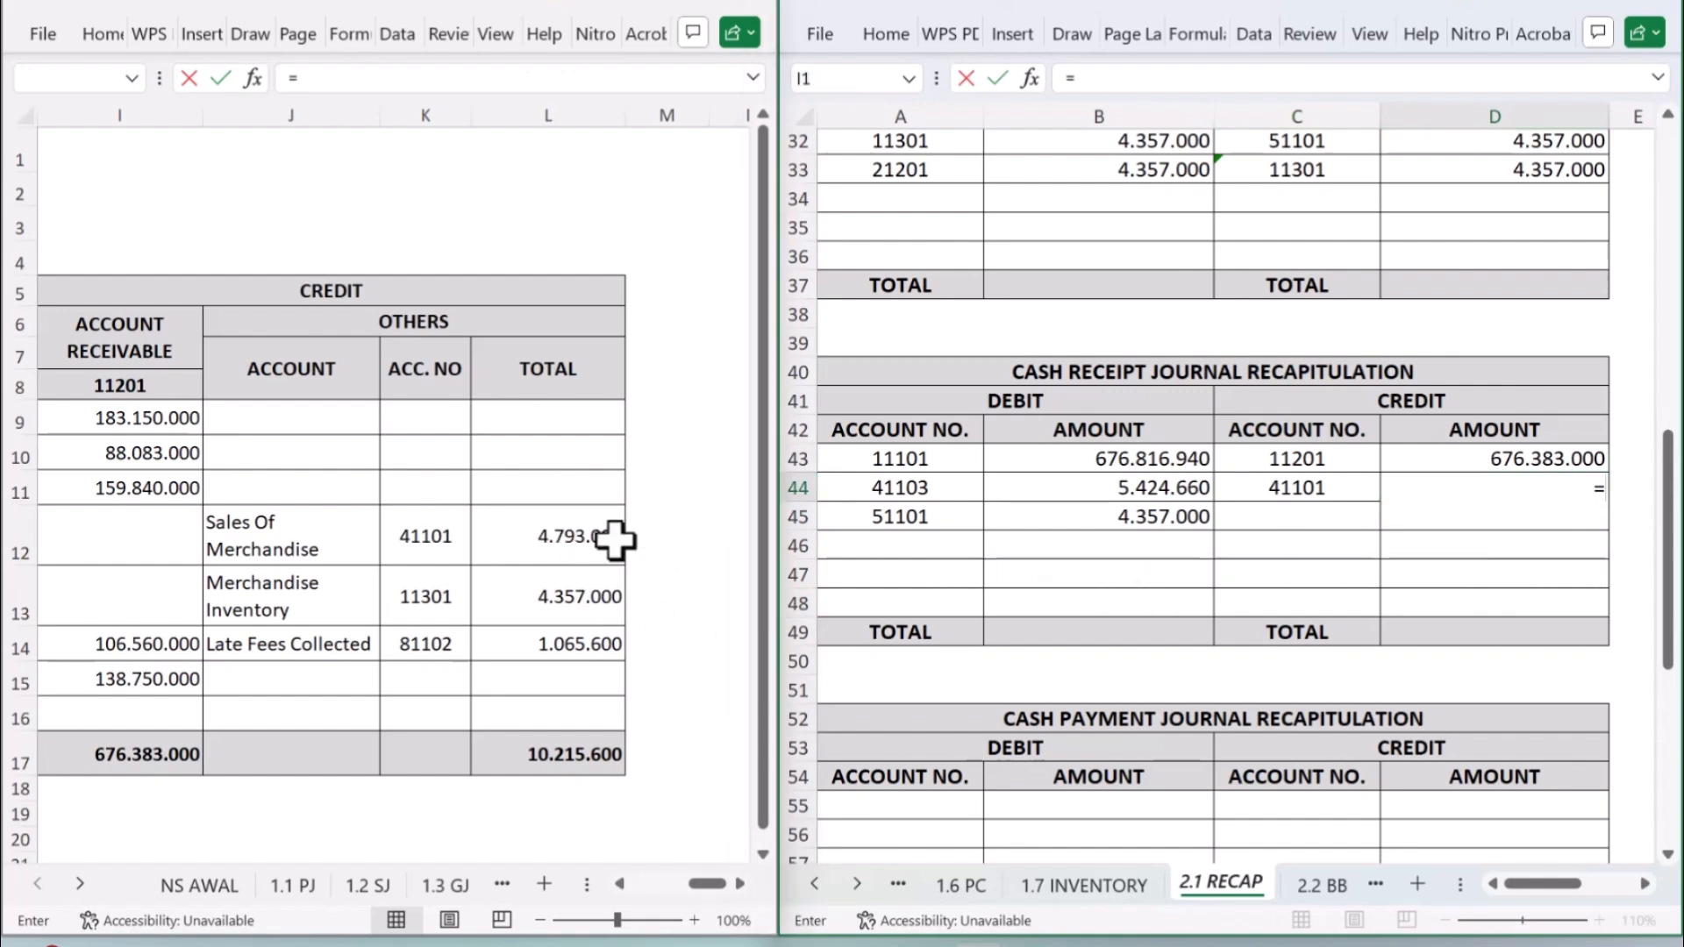
{"action": "left_click", "coordinate": [619, 542]}
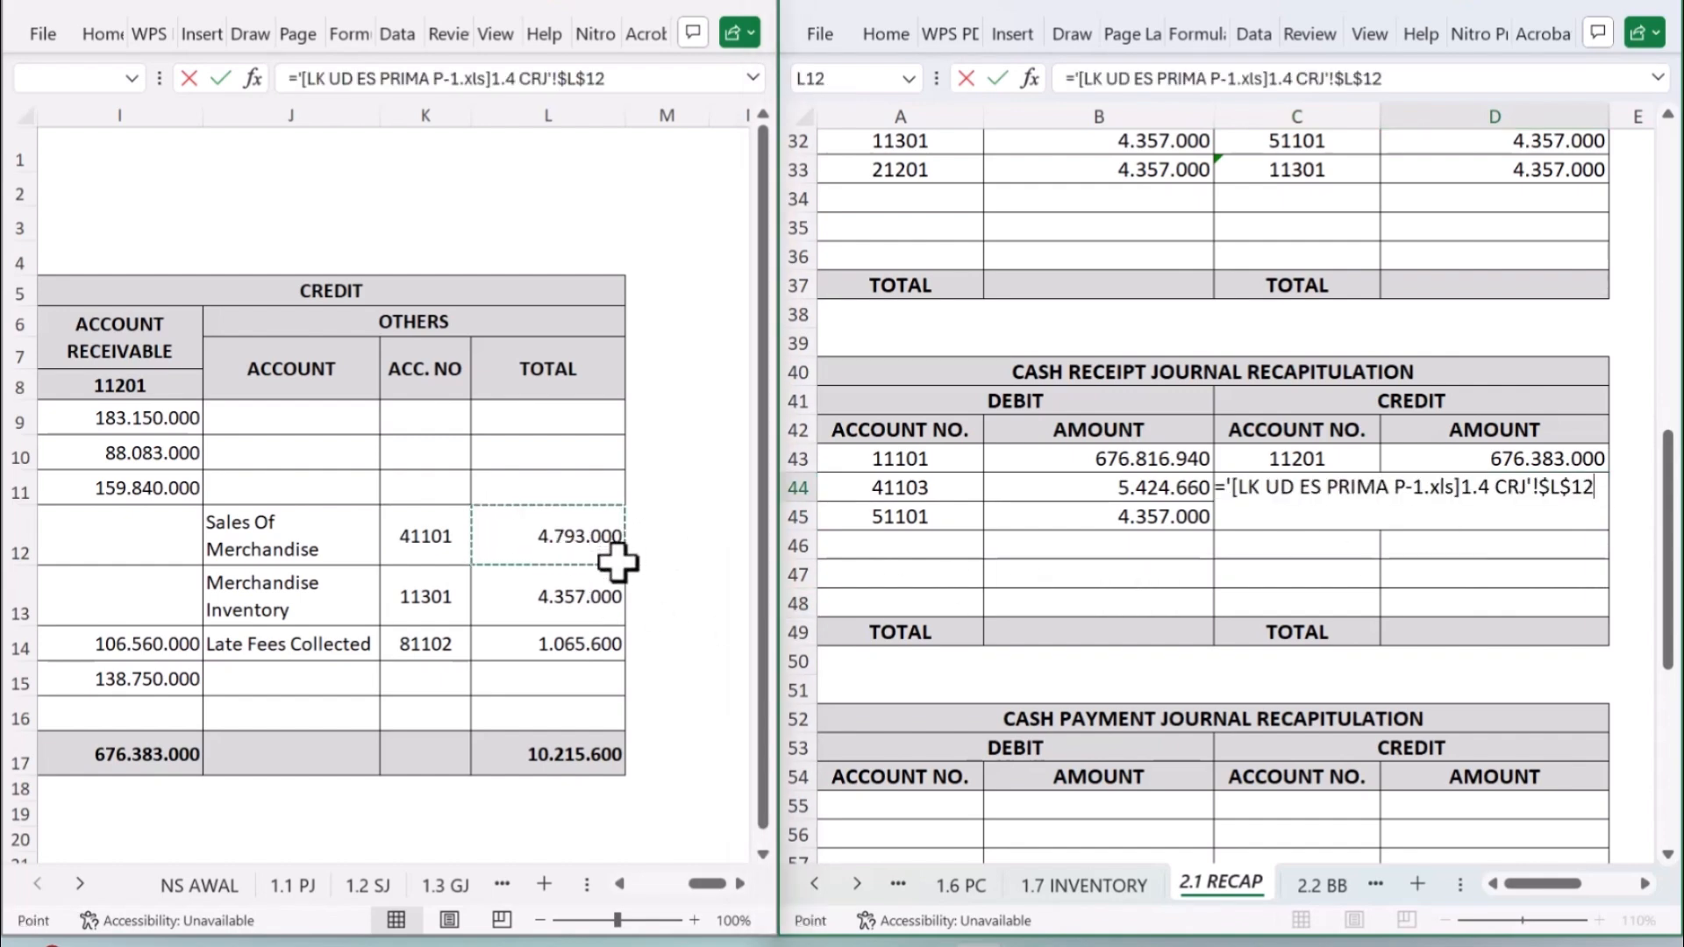
{"action": "key", "text": "Return"}
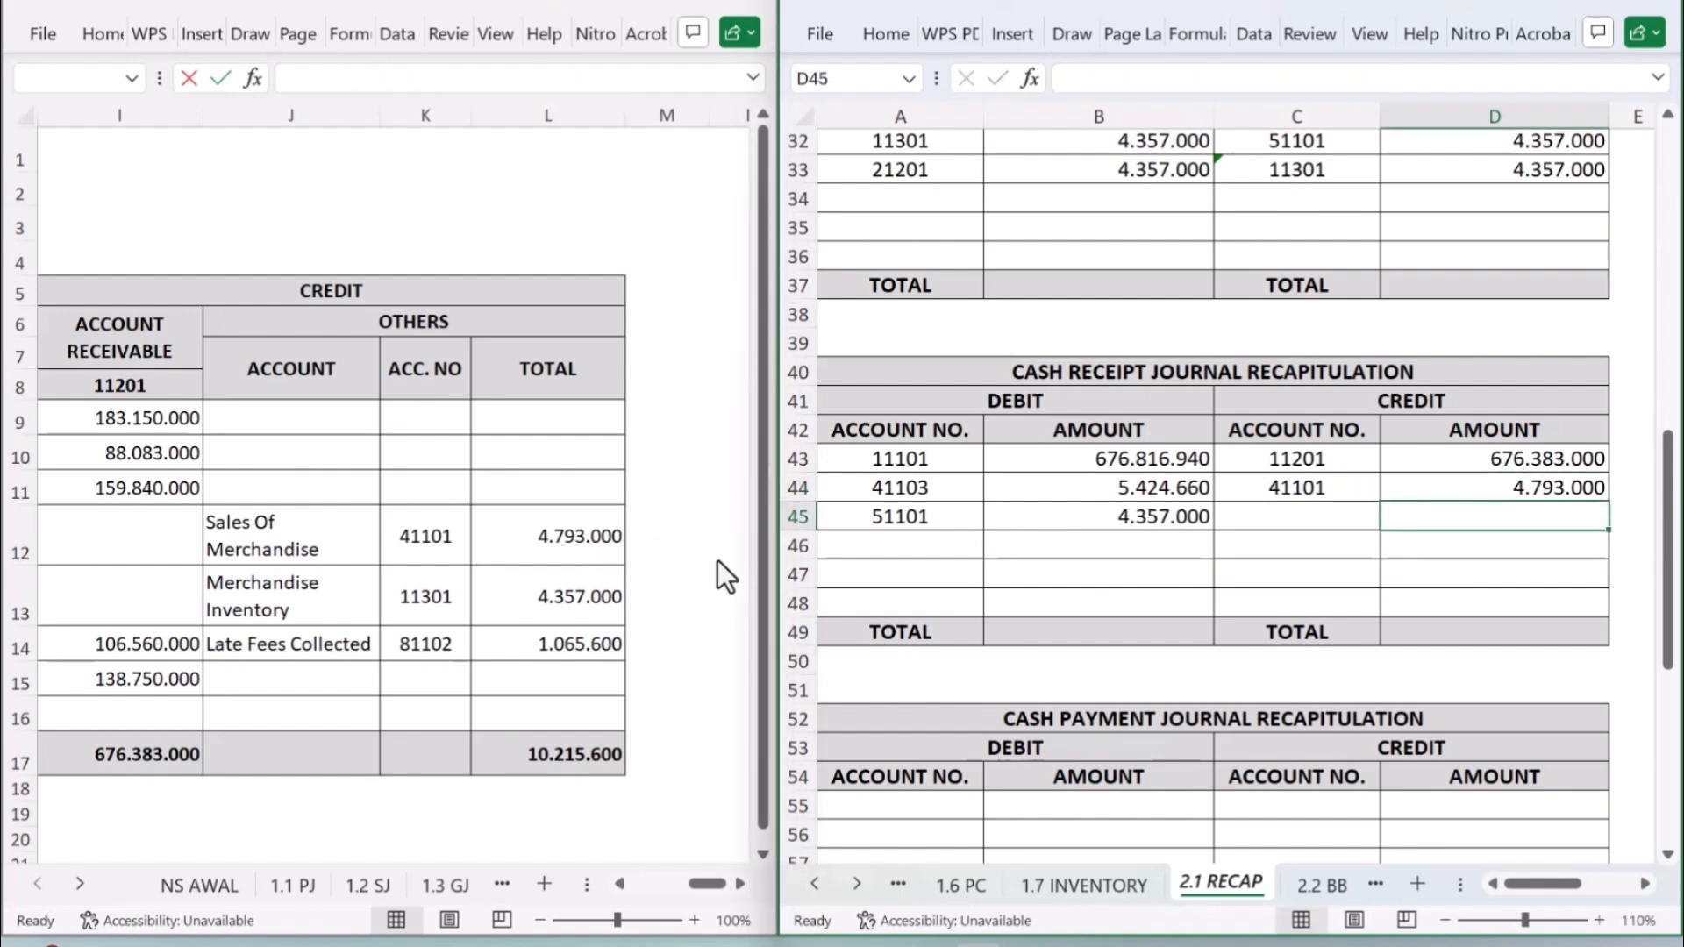
Step: Link recapitulation credit cells C45 and D45 to the 1.4 CRJ sheet's merchandise inventory account number (K13) and total (L13)
{"action": "left_click", "coordinate": [1249, 519]}
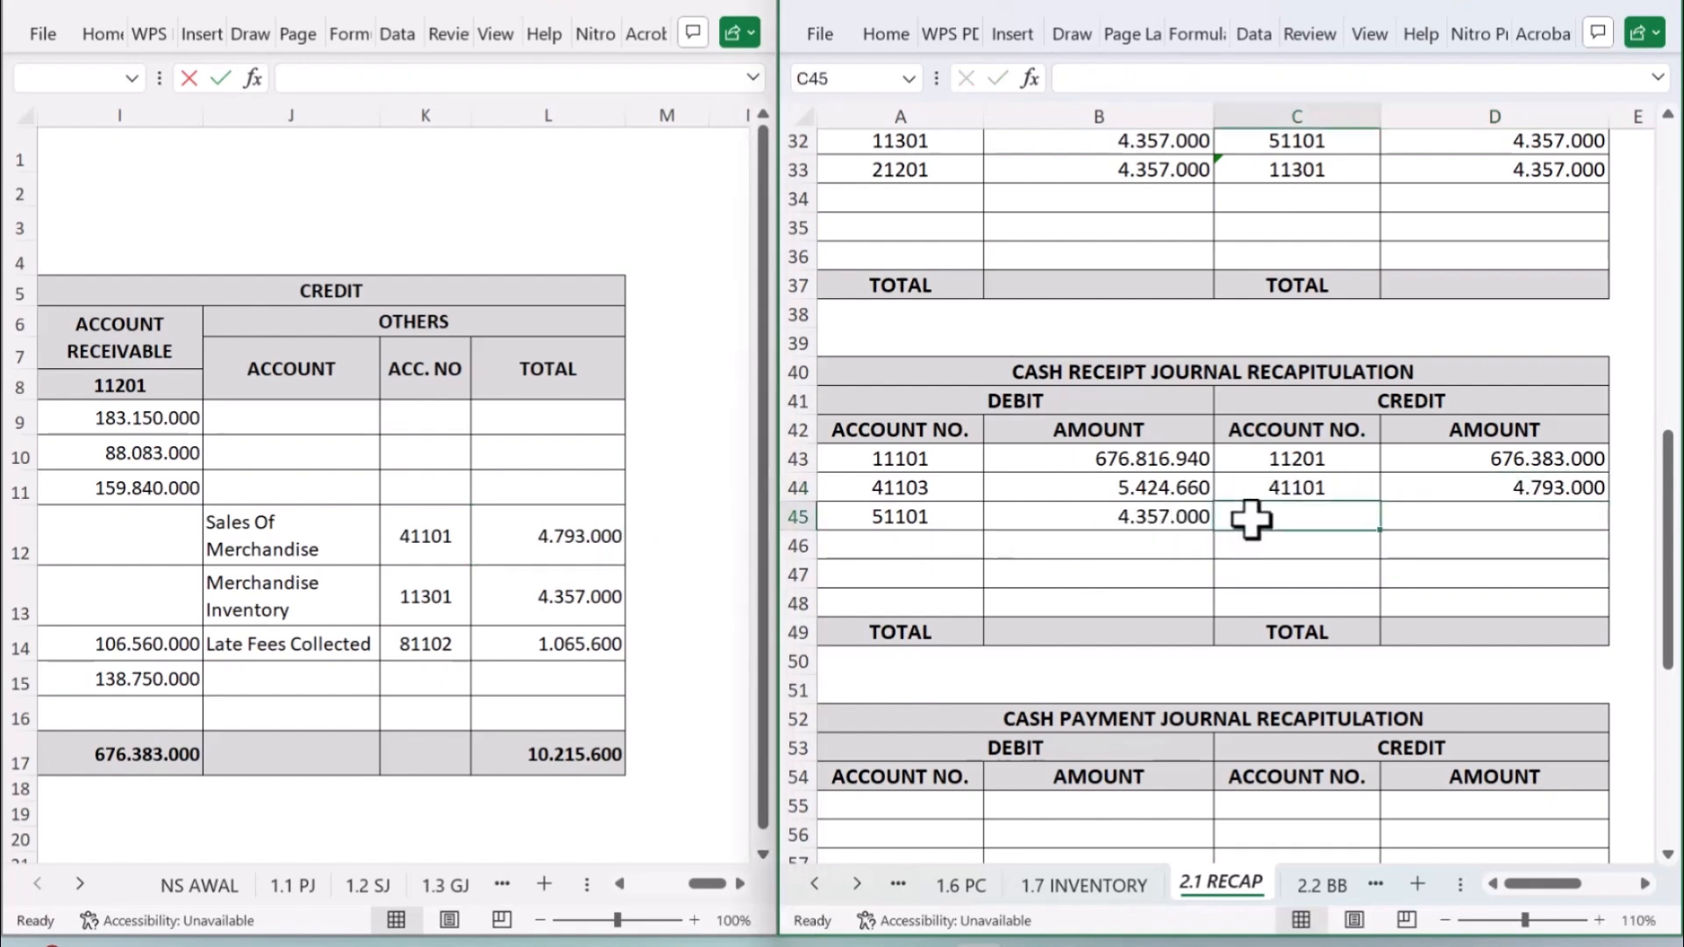
{"action": "type", "text": "="}
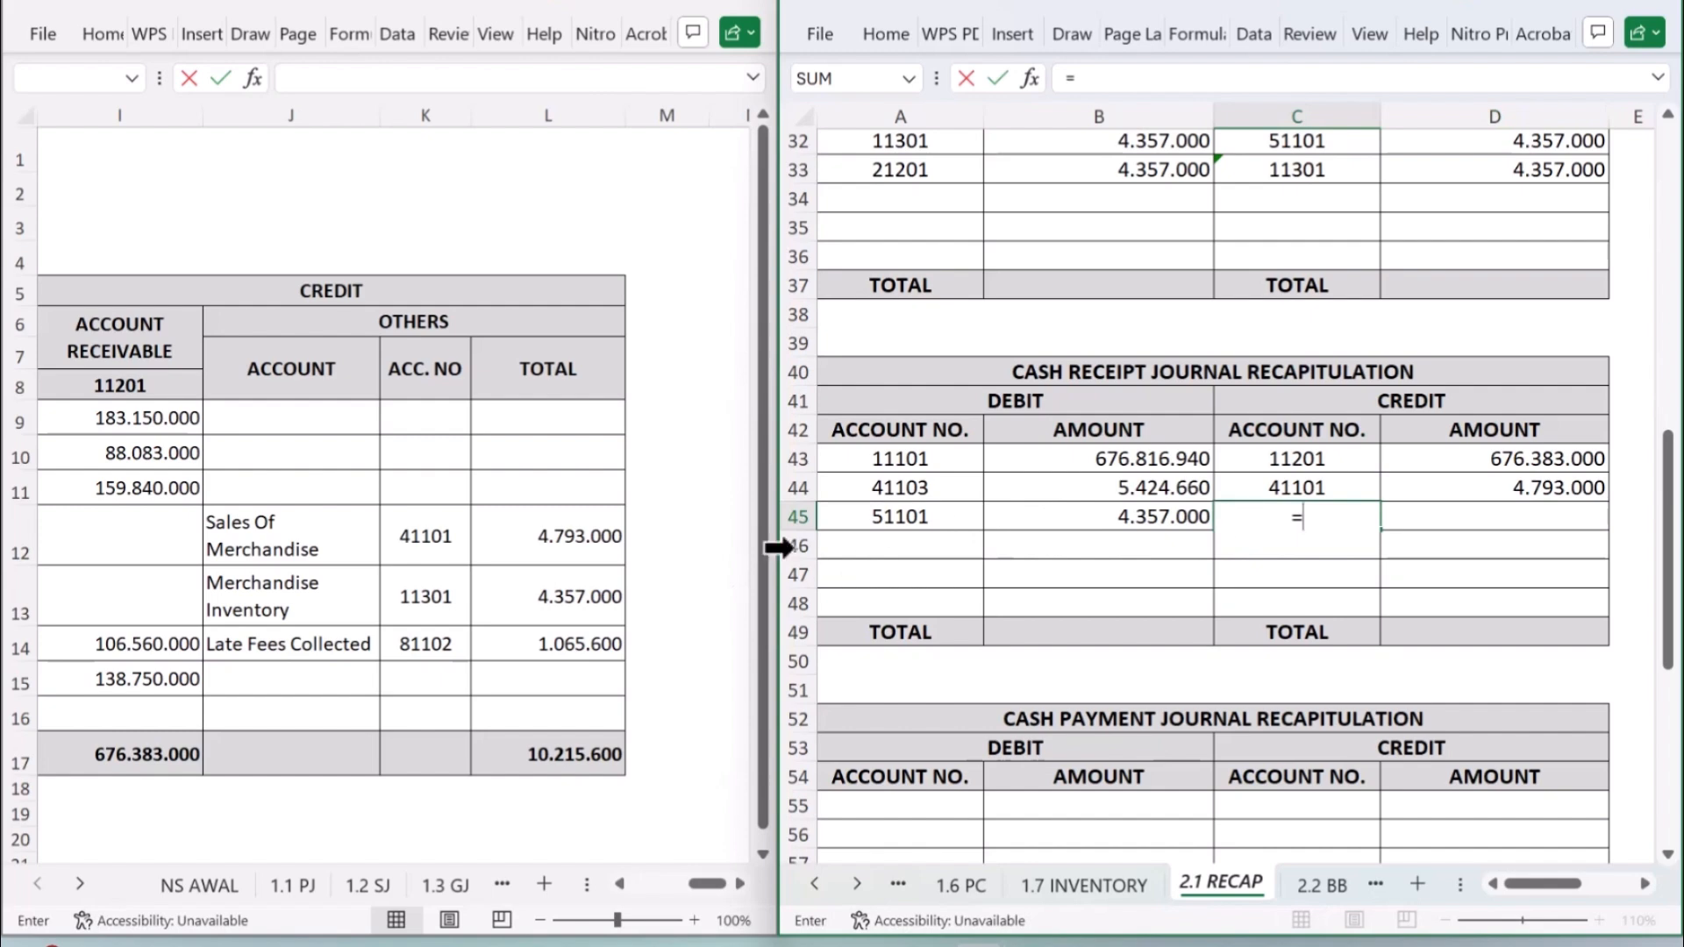
{"action": "left_click", "coordinate": [456, 614]}
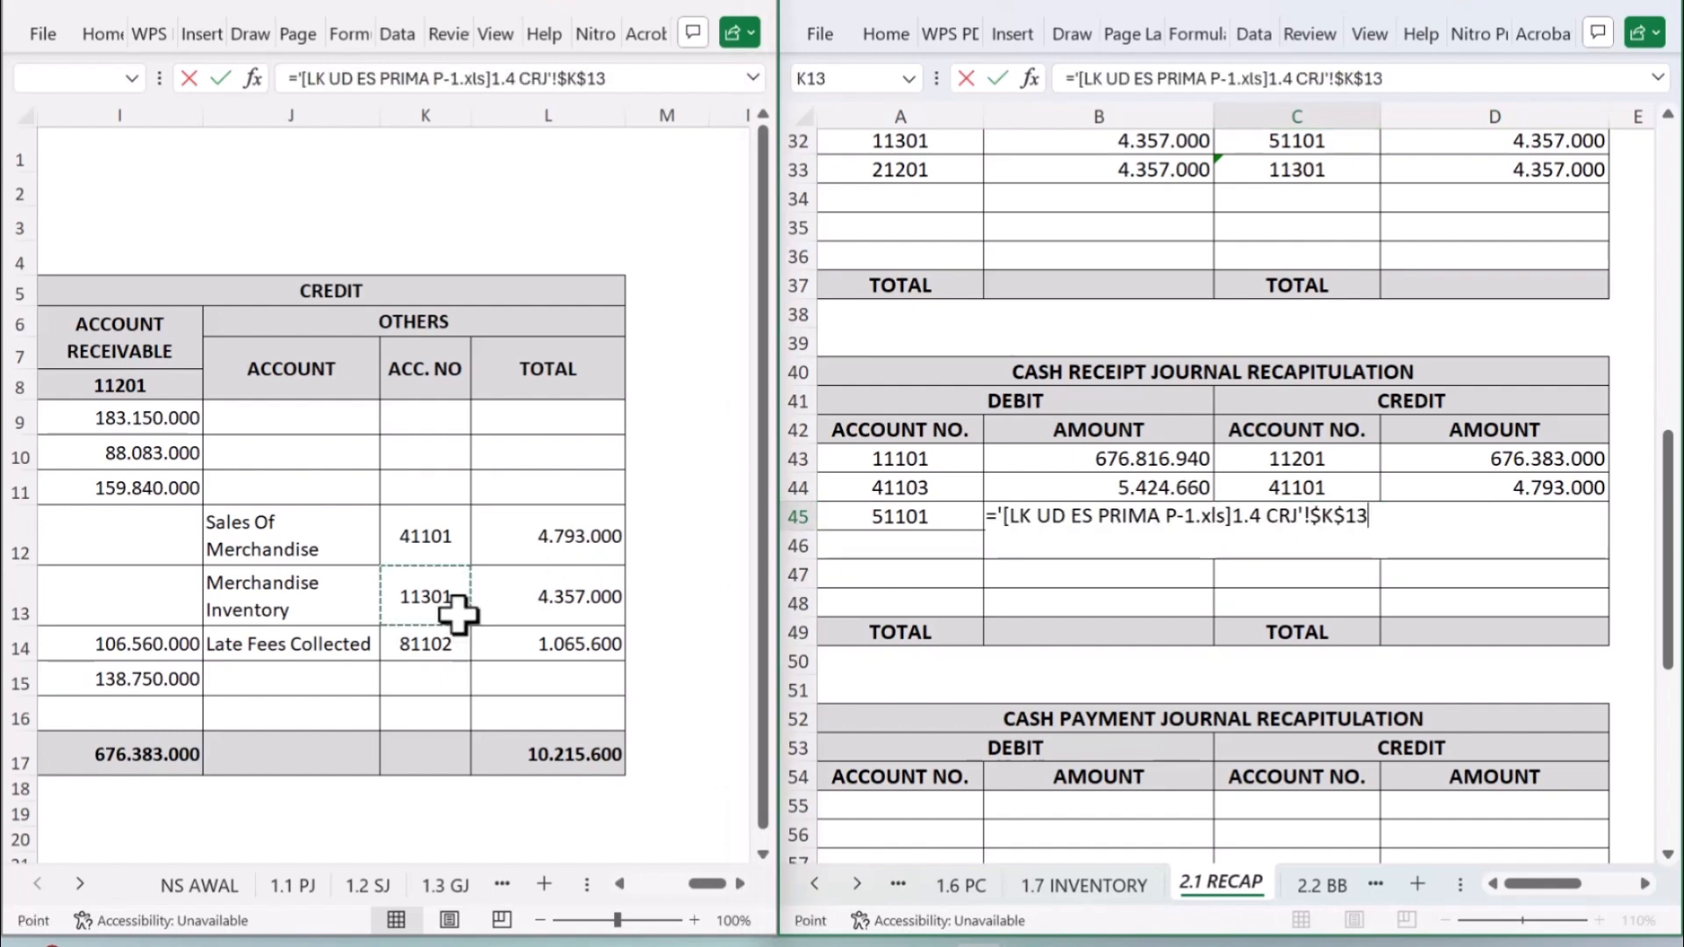
{"action": "key", "text": "Return"}
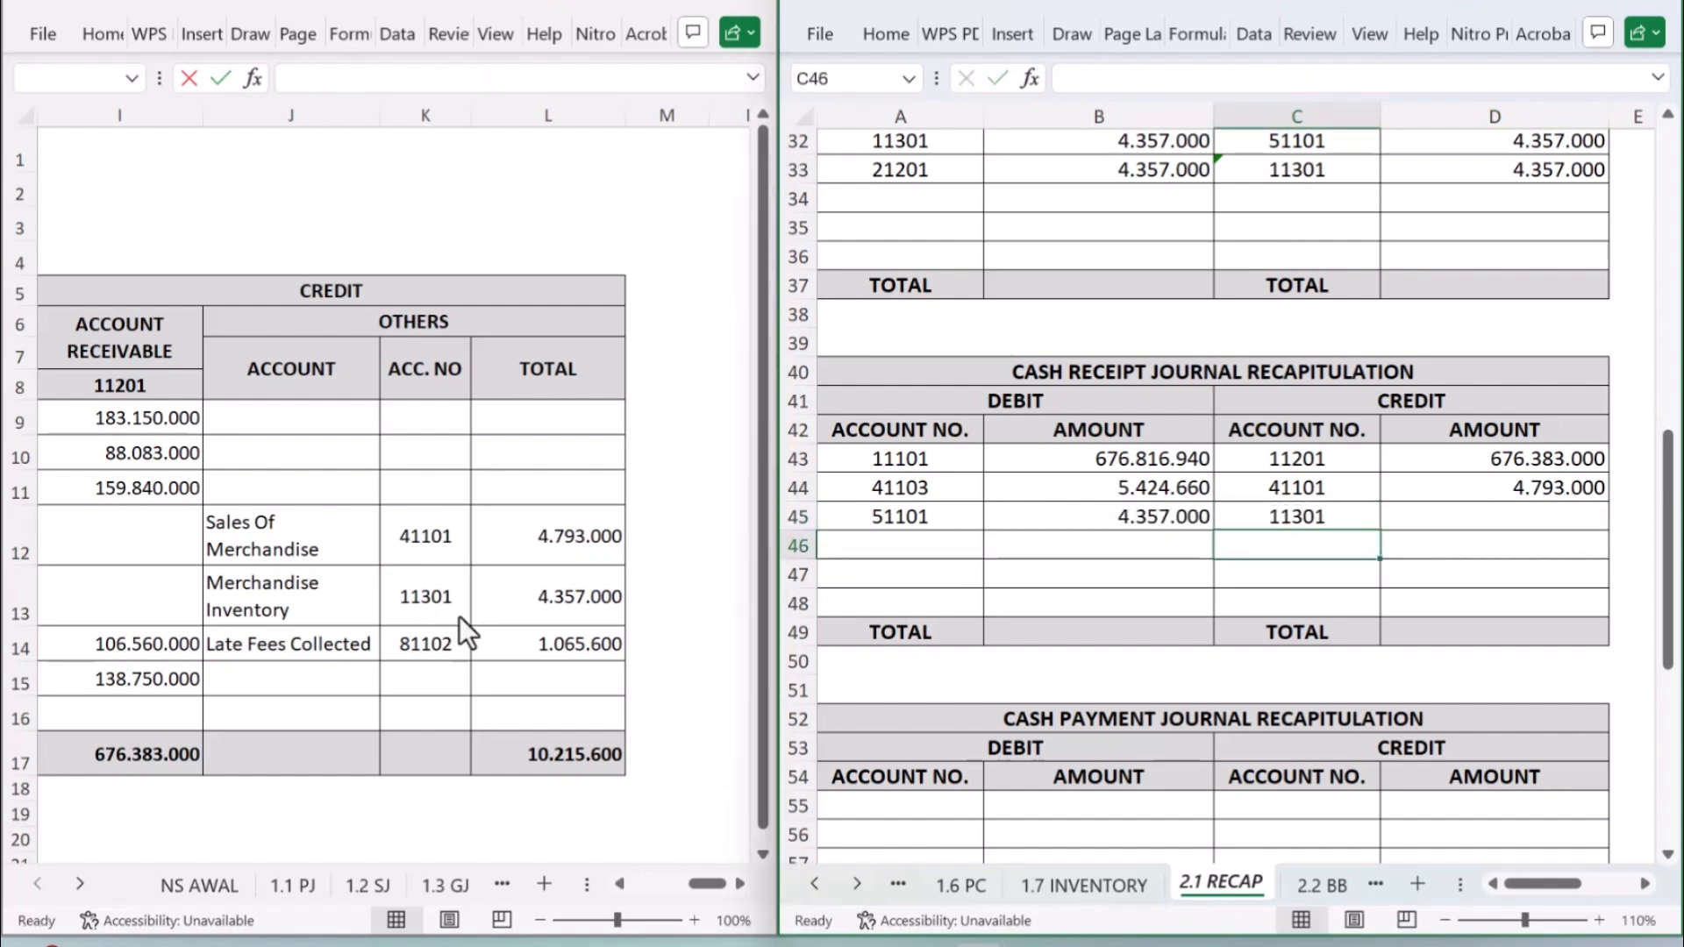
{"action": "left_click", "coordinate": [1453, 518]}
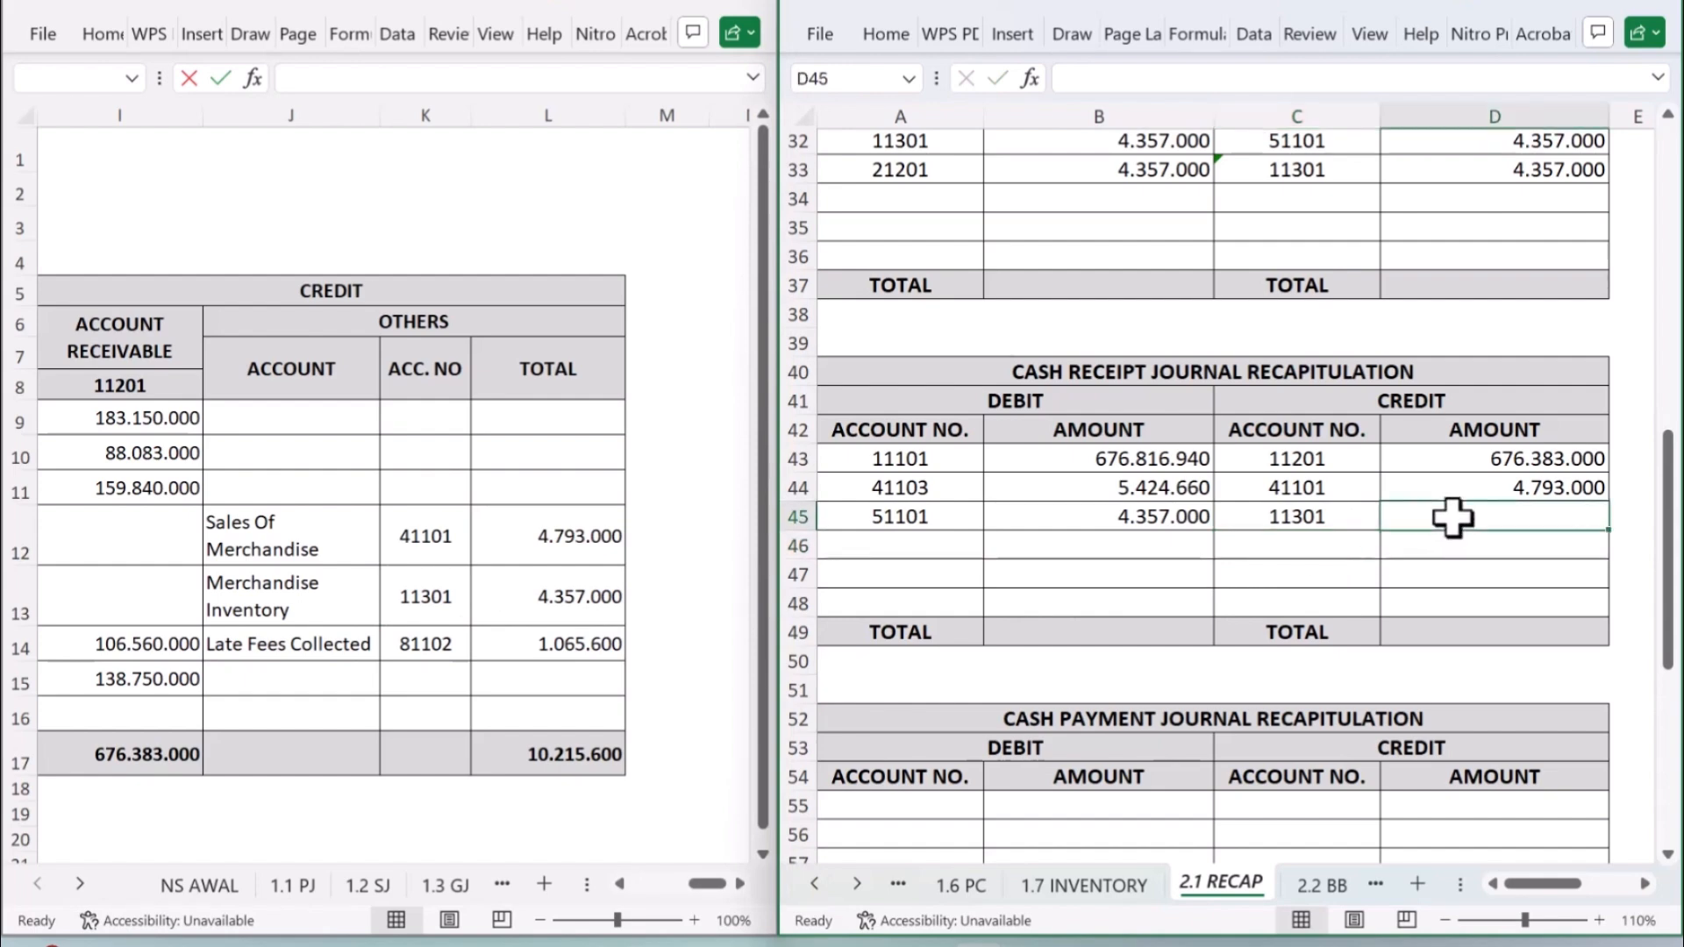
{"action": "type", "text": "="}
{"action": "left_click", "coordinate": [578, 621]}
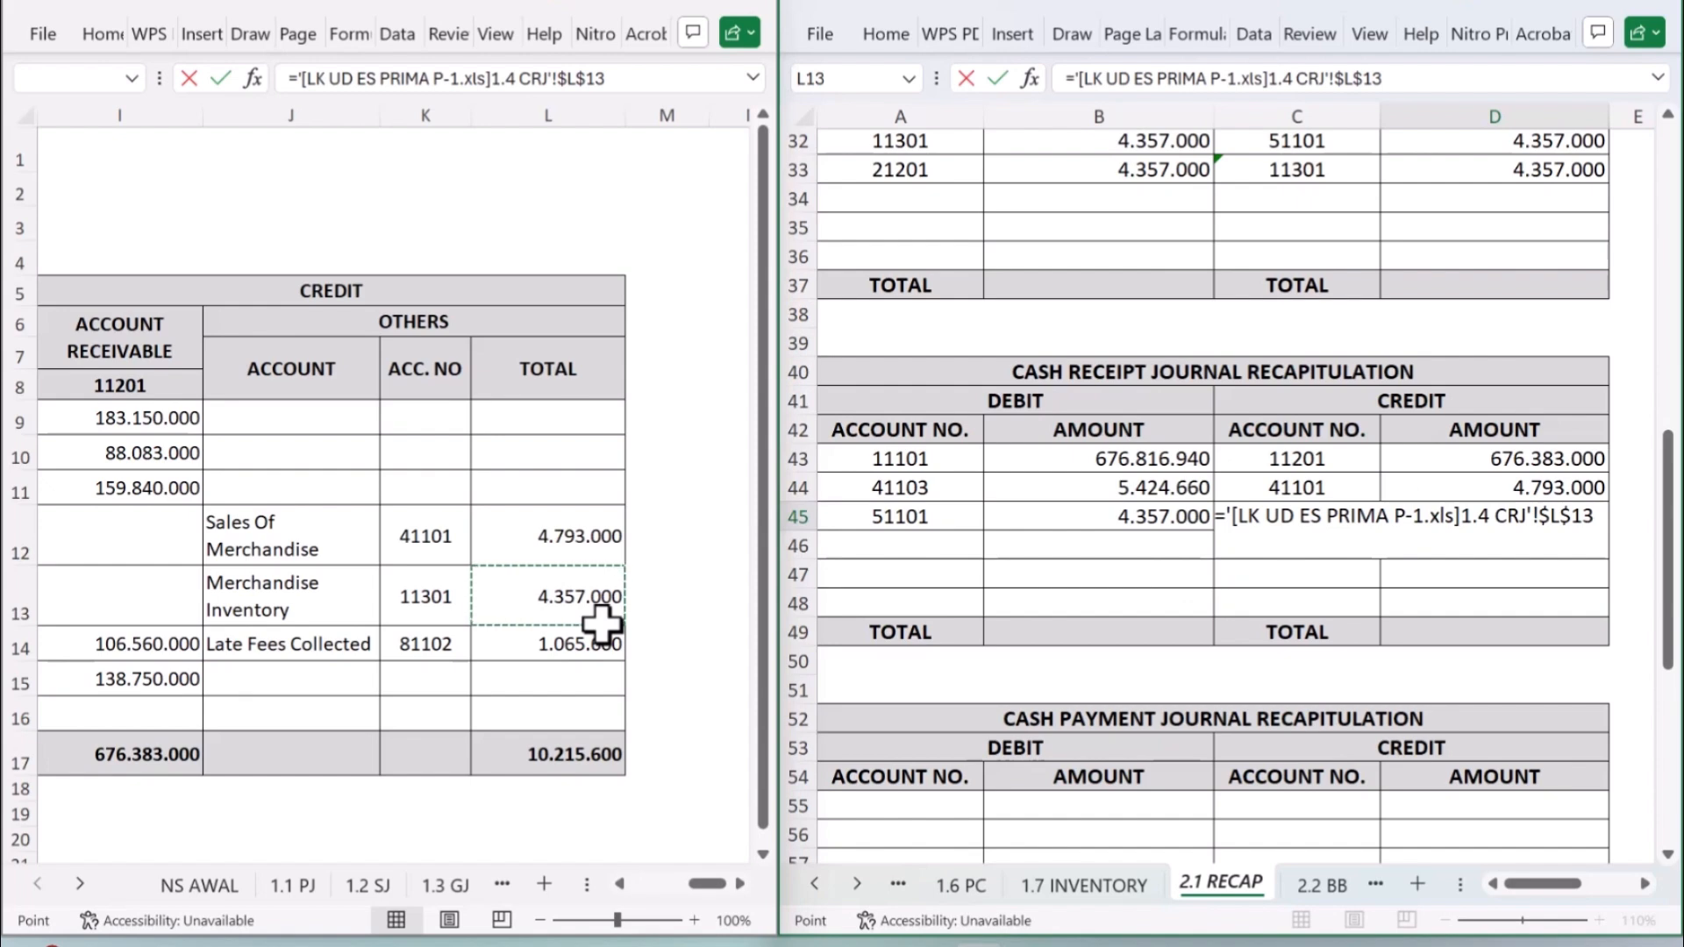
{"action": "key", "text": "Return"}
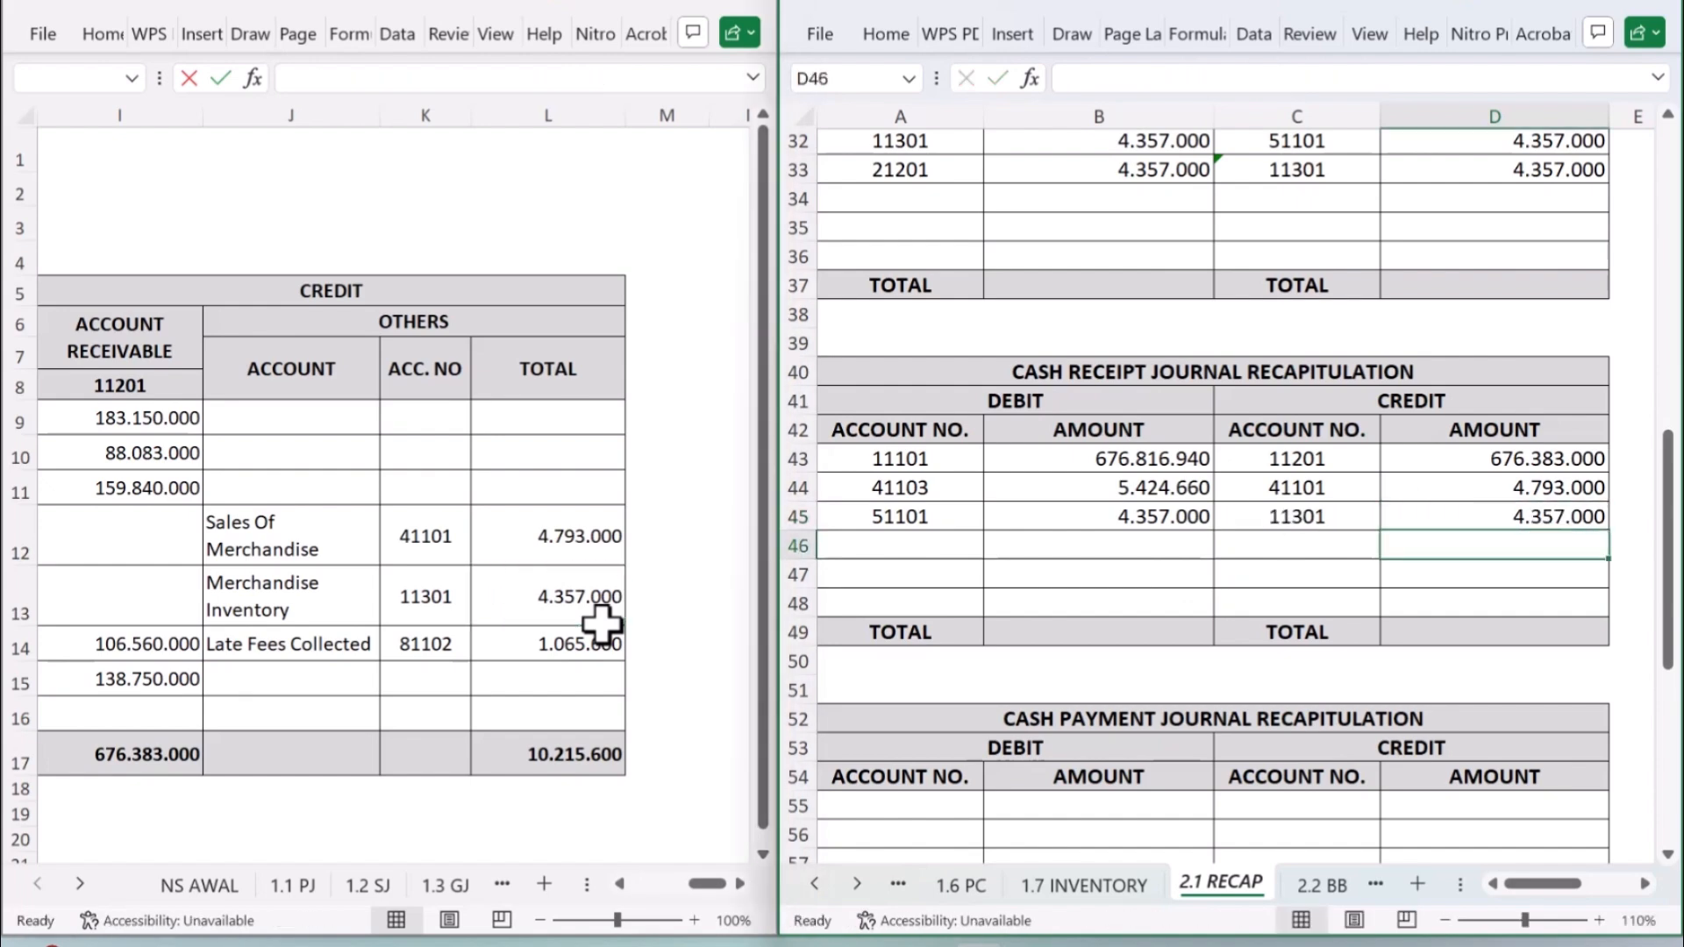
{"action": "key", "text": "Up"}
Step: Link recapitulation credit cells C46 and D46 to the 1.4 CRJ sheet's late fees collected account number (K14) and total (L14)
{"action": "left_click", "coordinate": [1341, 546]}
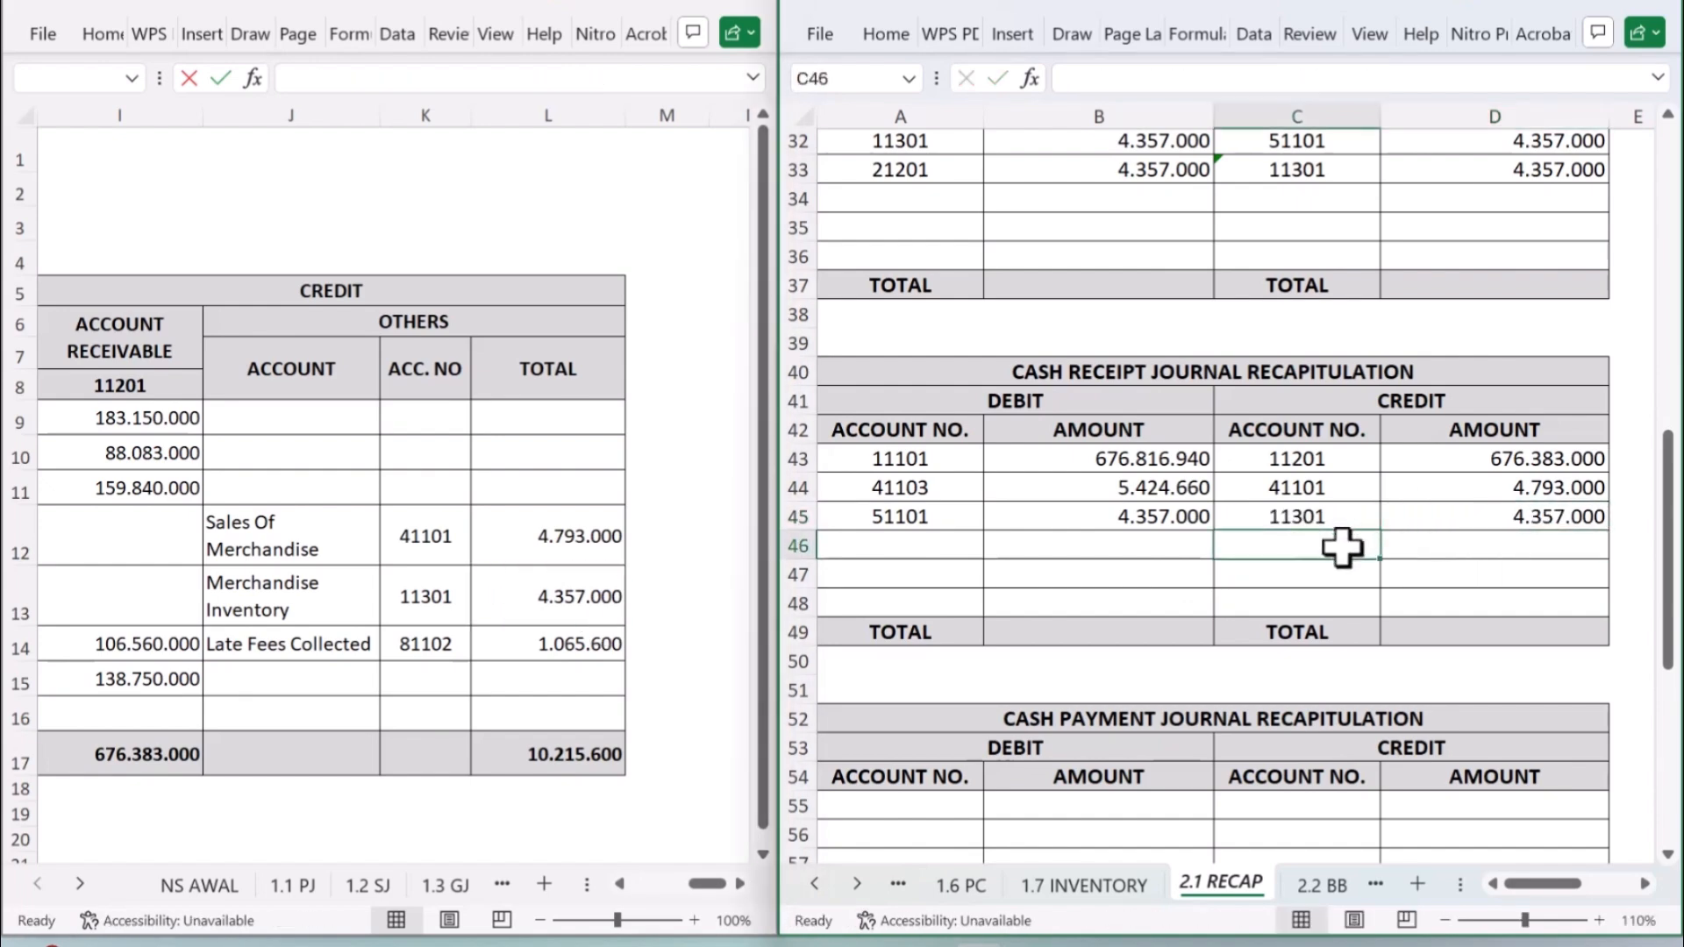
{"action": "type", "text": "="}
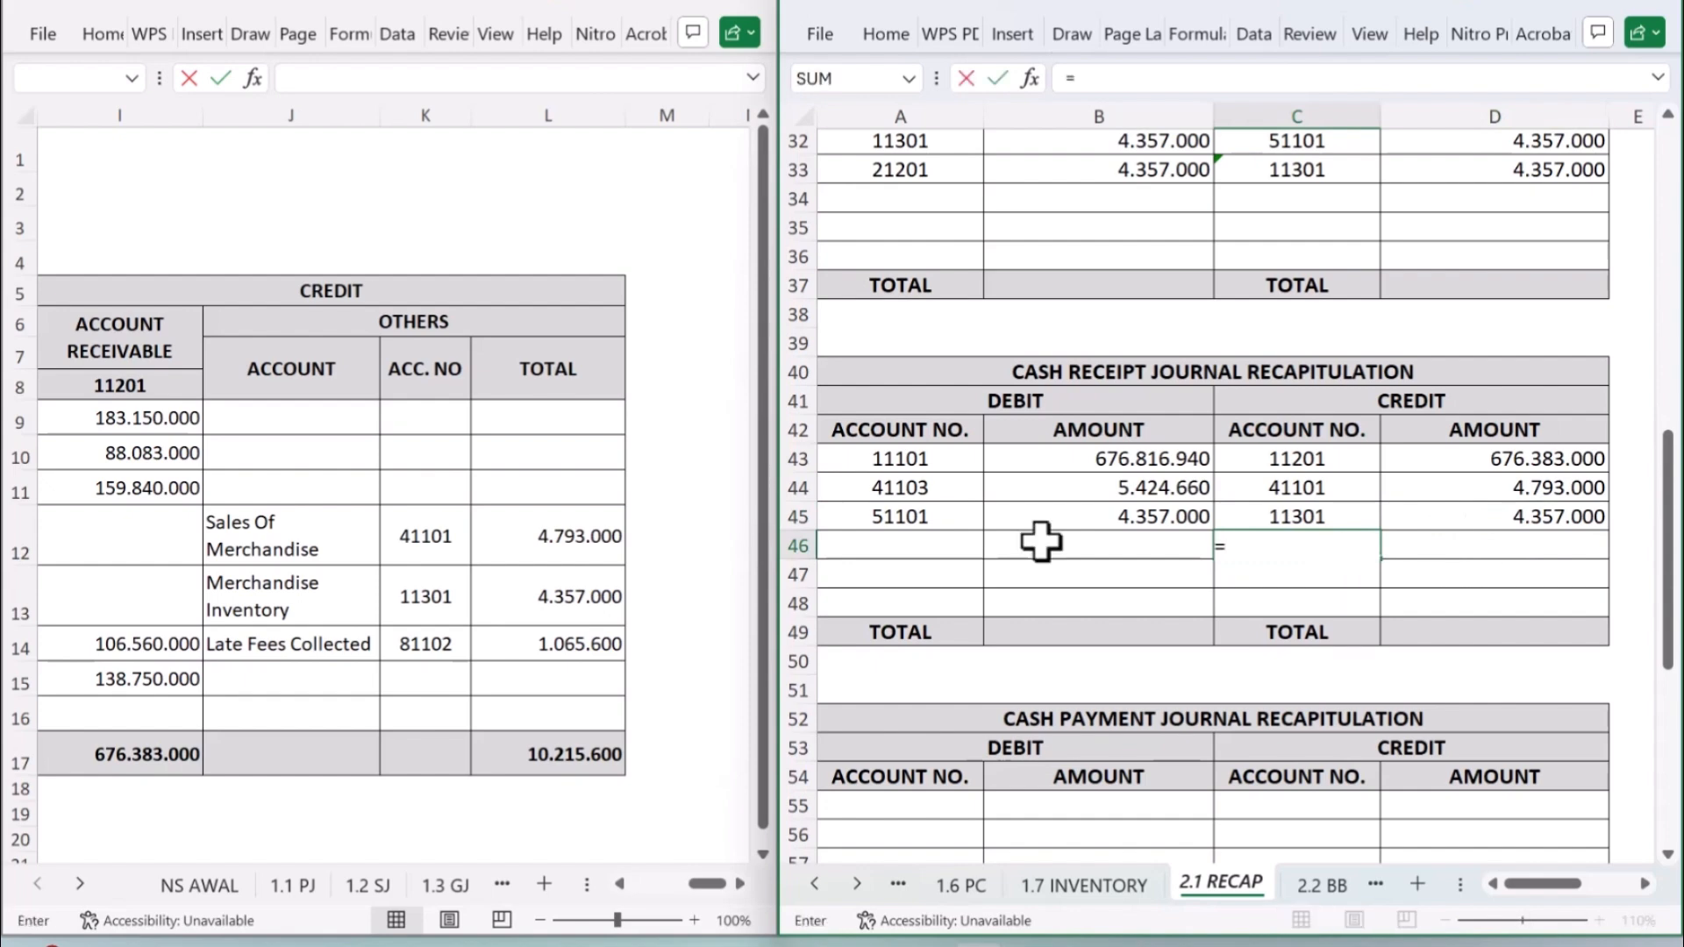
{"action": "left_click", "coordinate": [441, 655]}
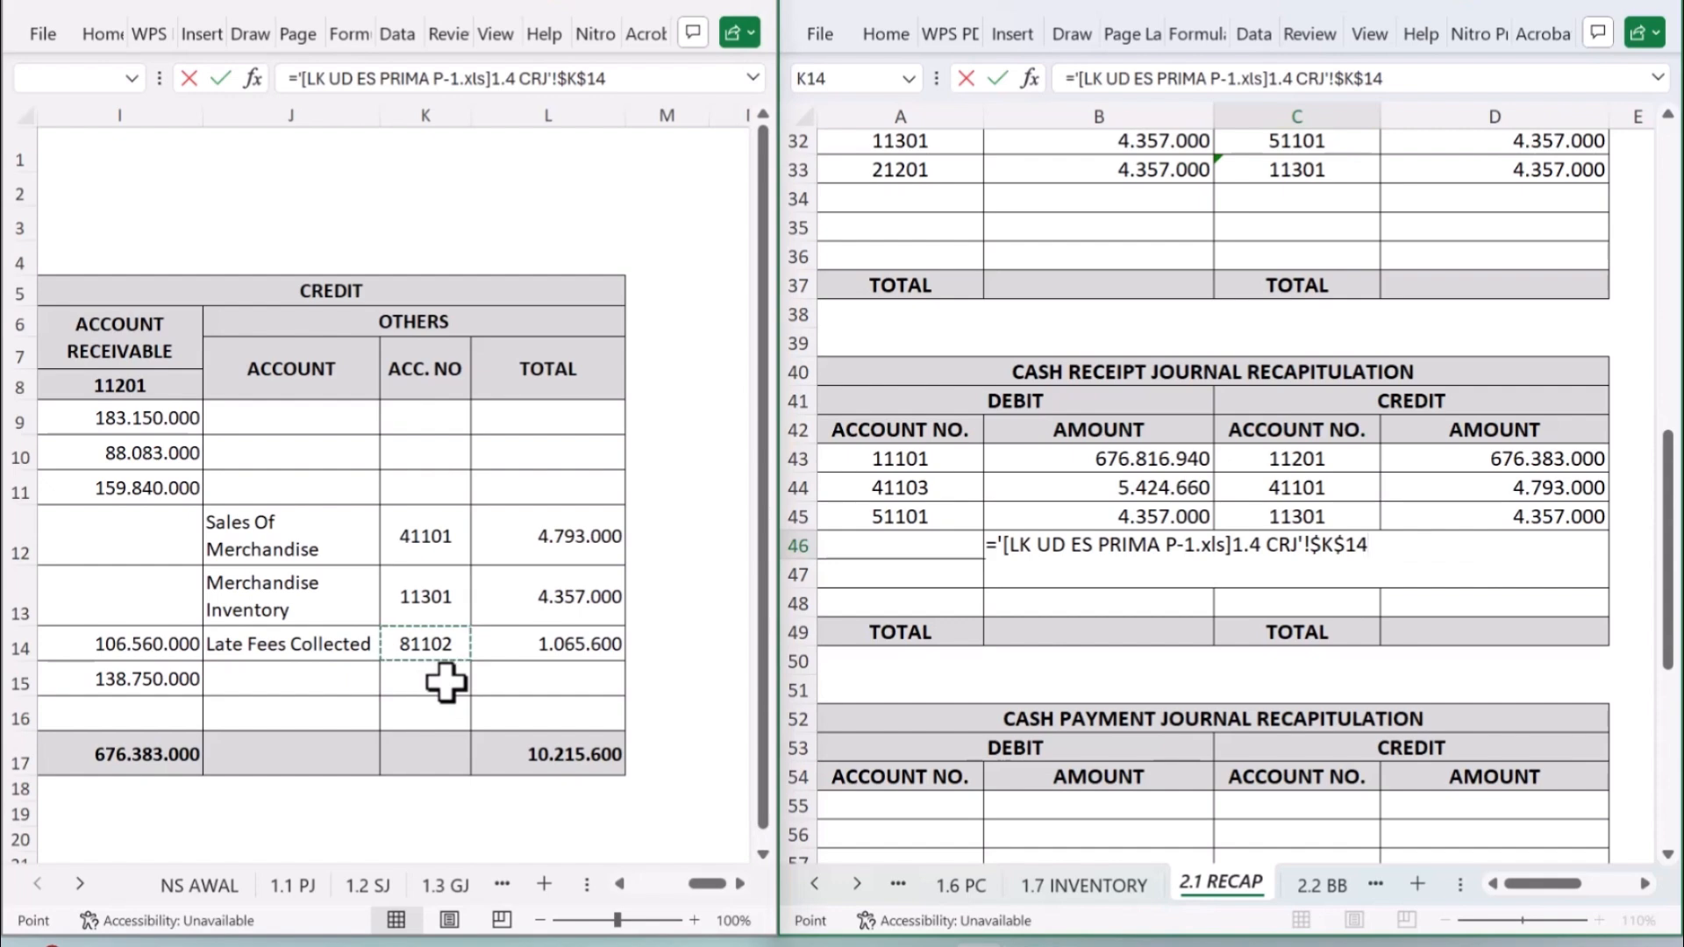
{"action": "key", "text": "Return"}
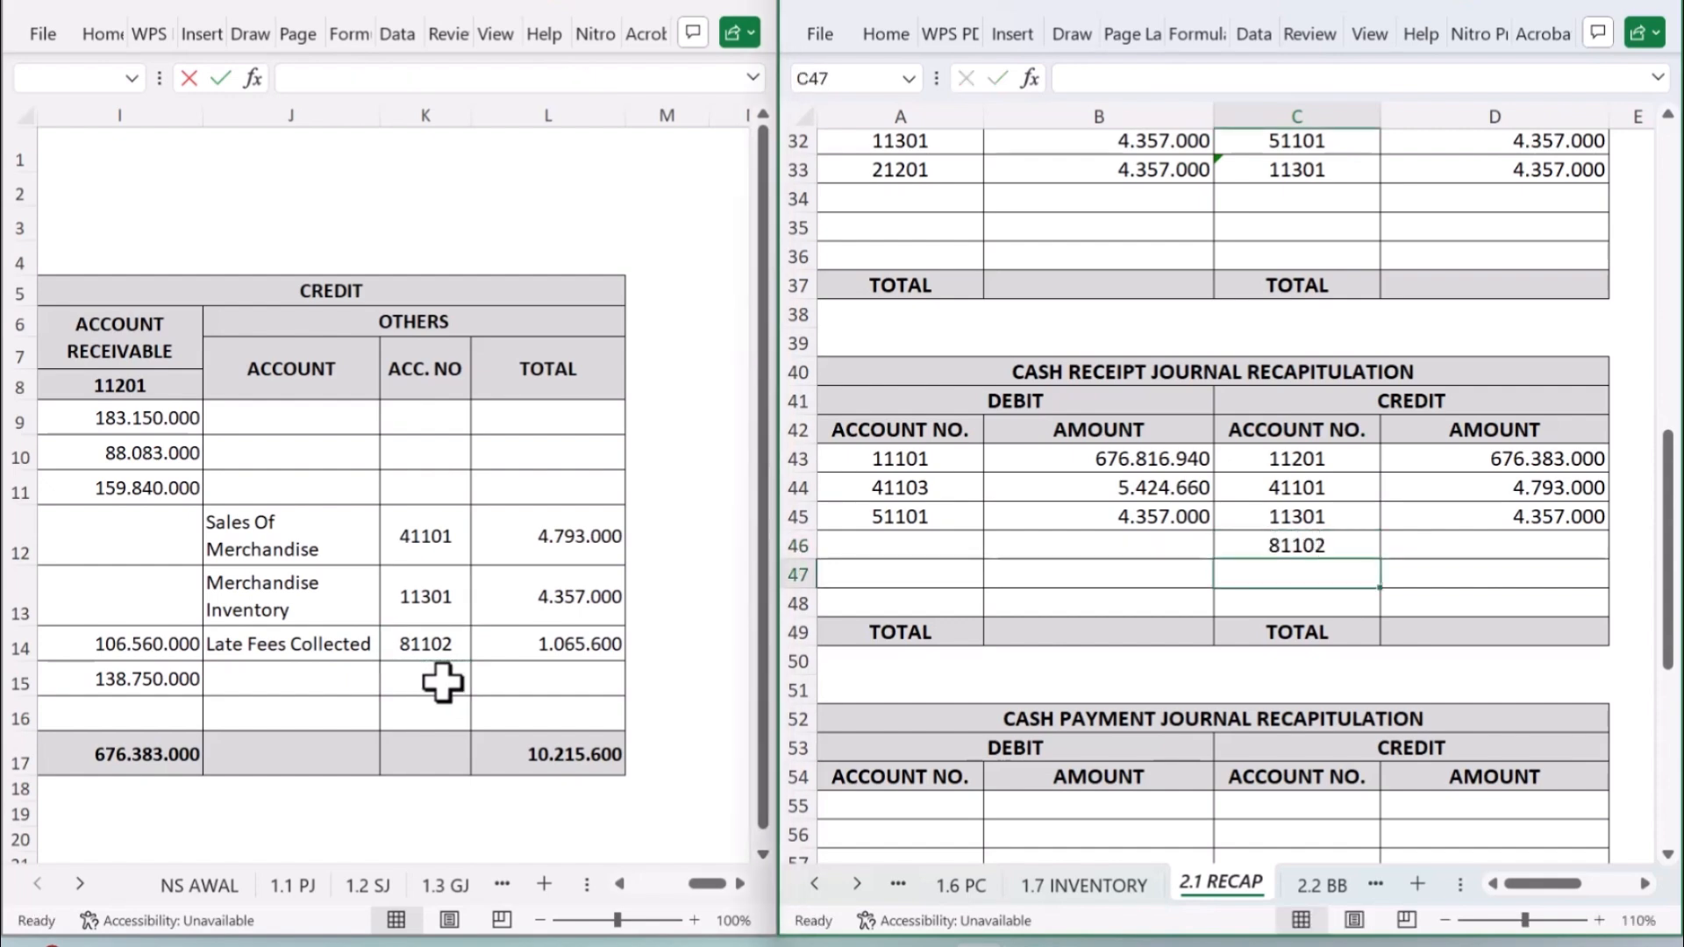
{"action": "left_click", "coordinate": [1500, 551]}
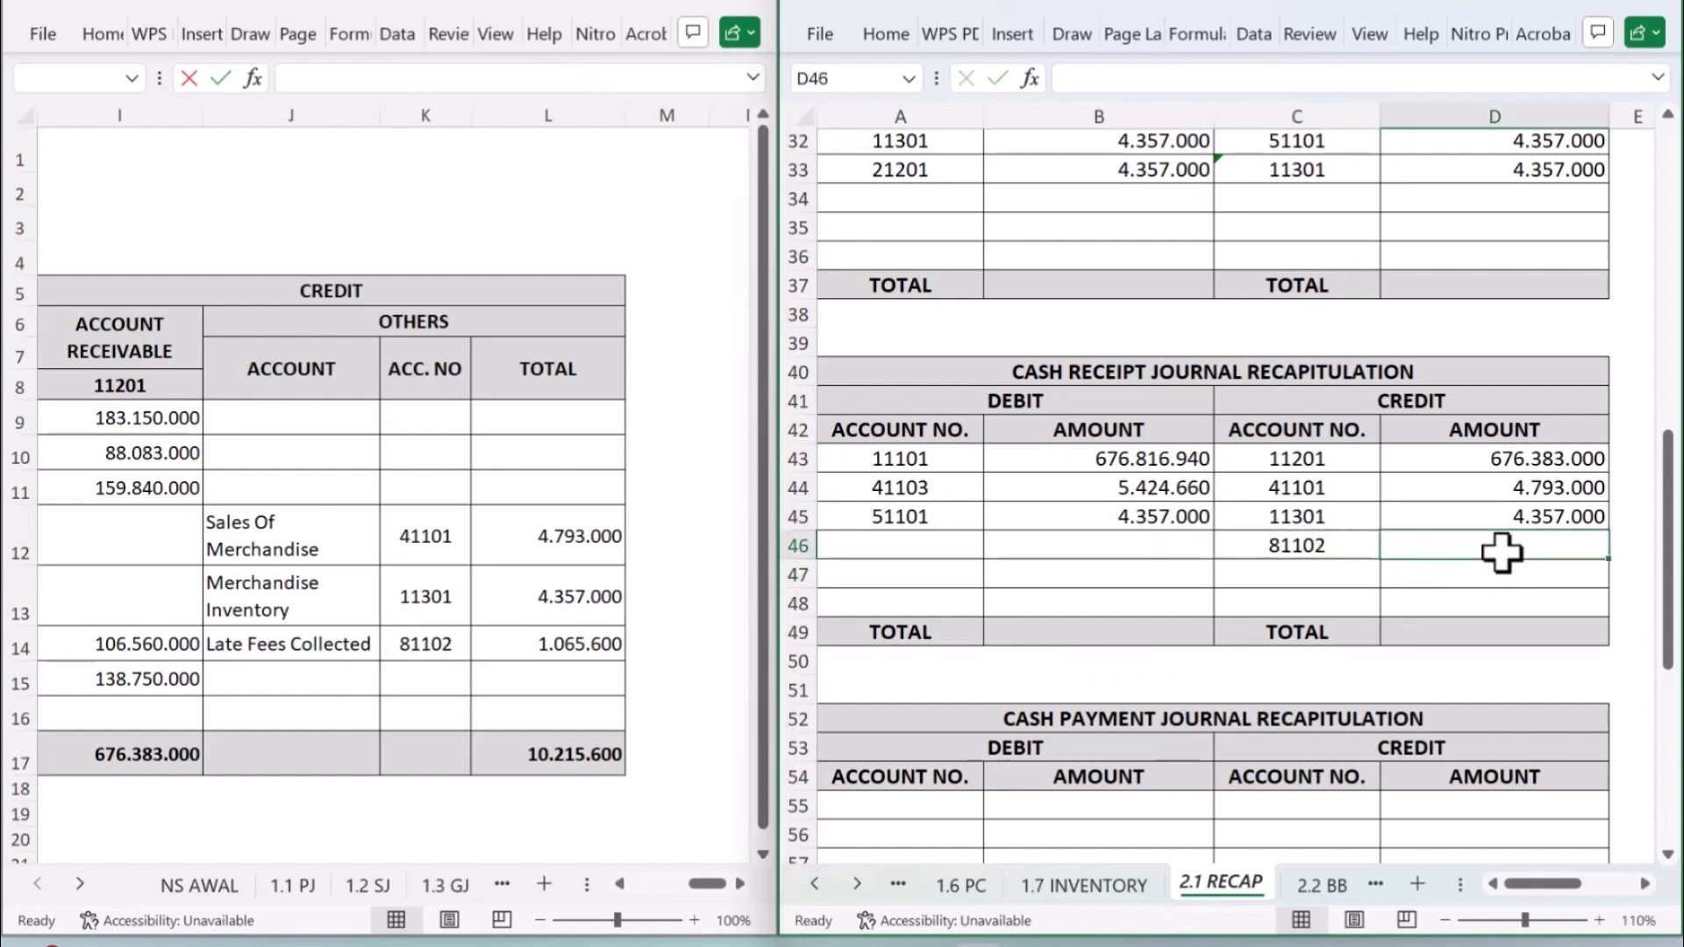
{"action": "type", "text": "="}
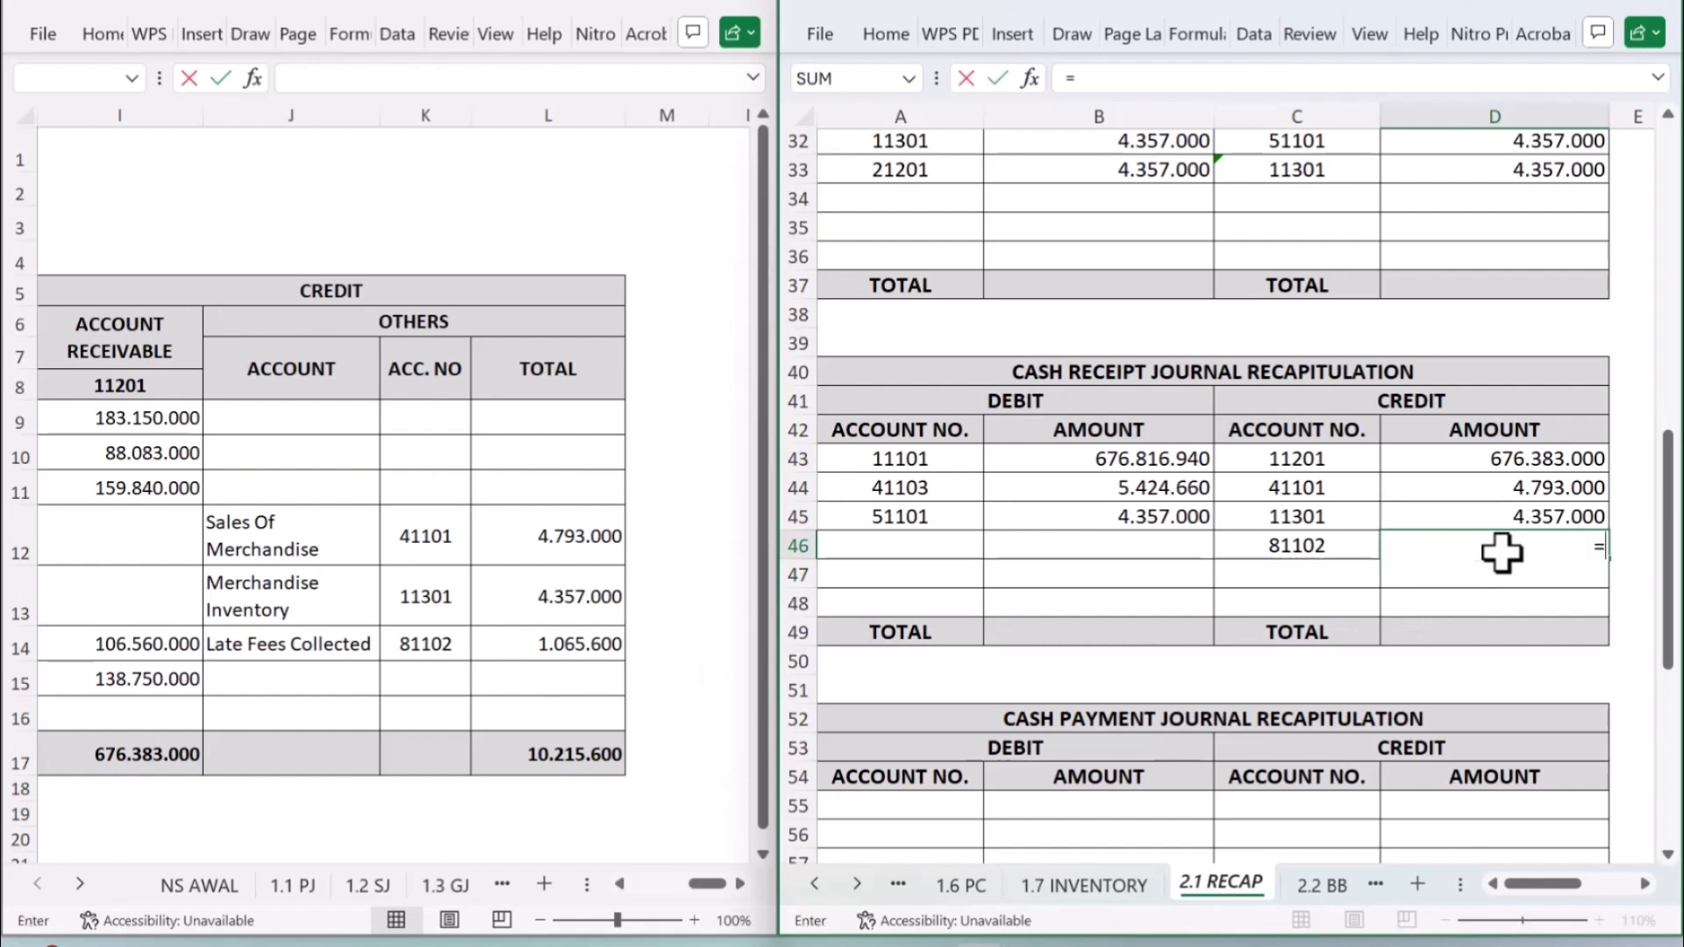
{"action": "left_click", "coordinate": [596, 640]}
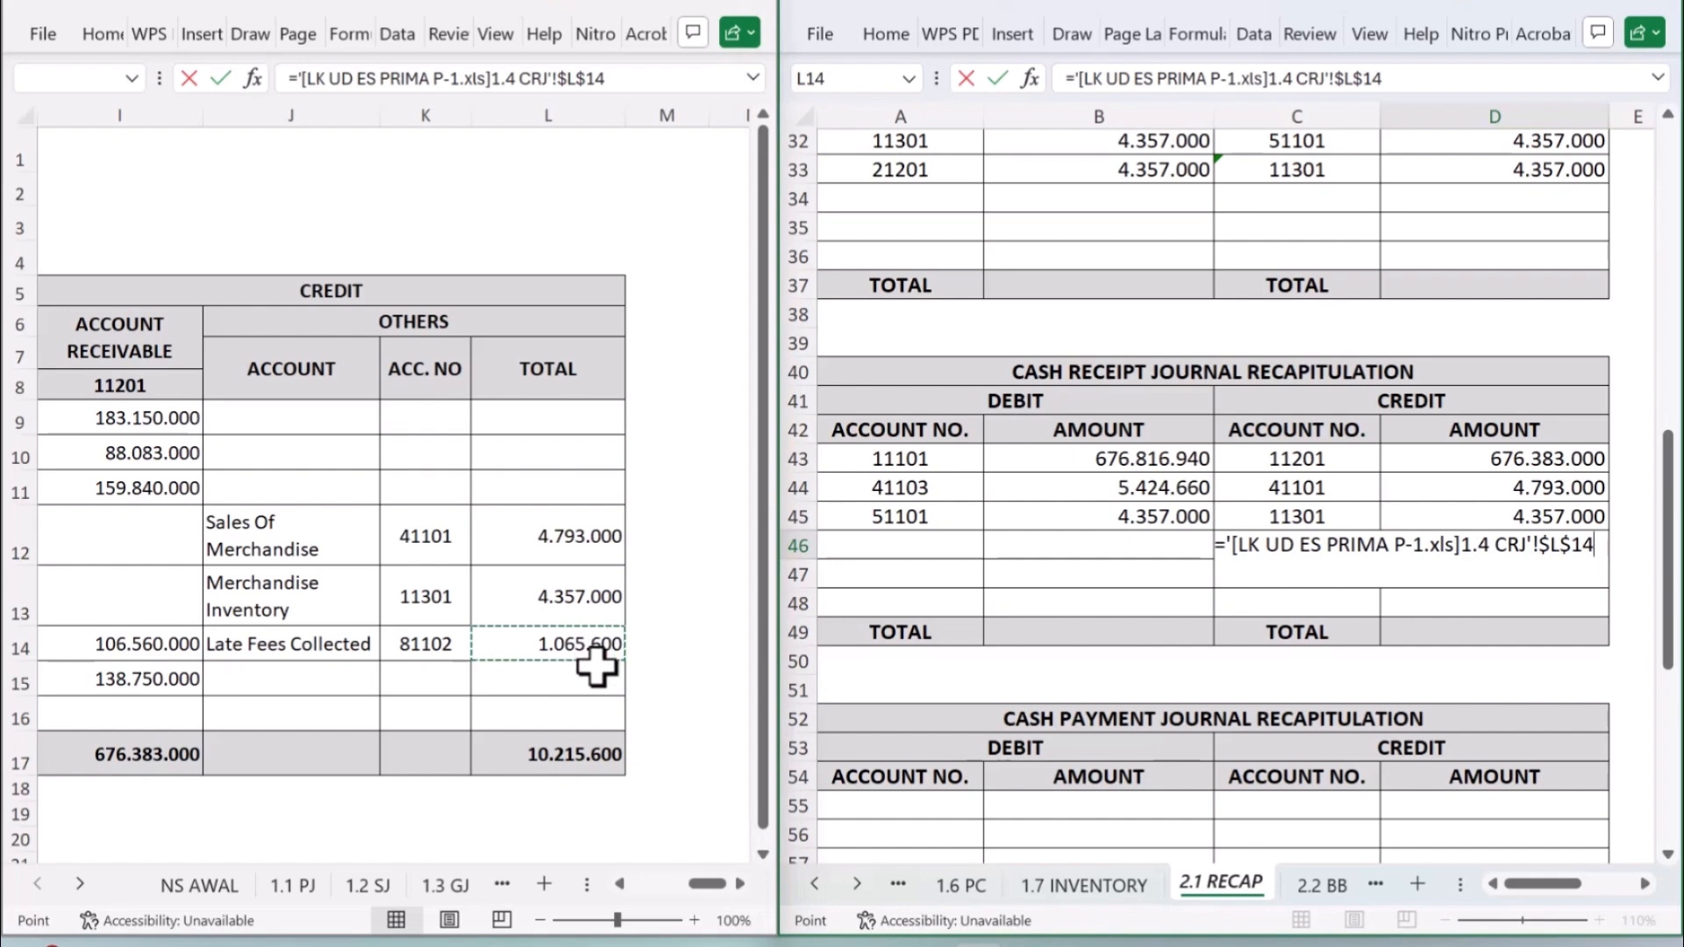
{"action": "key", "text": "Return"}
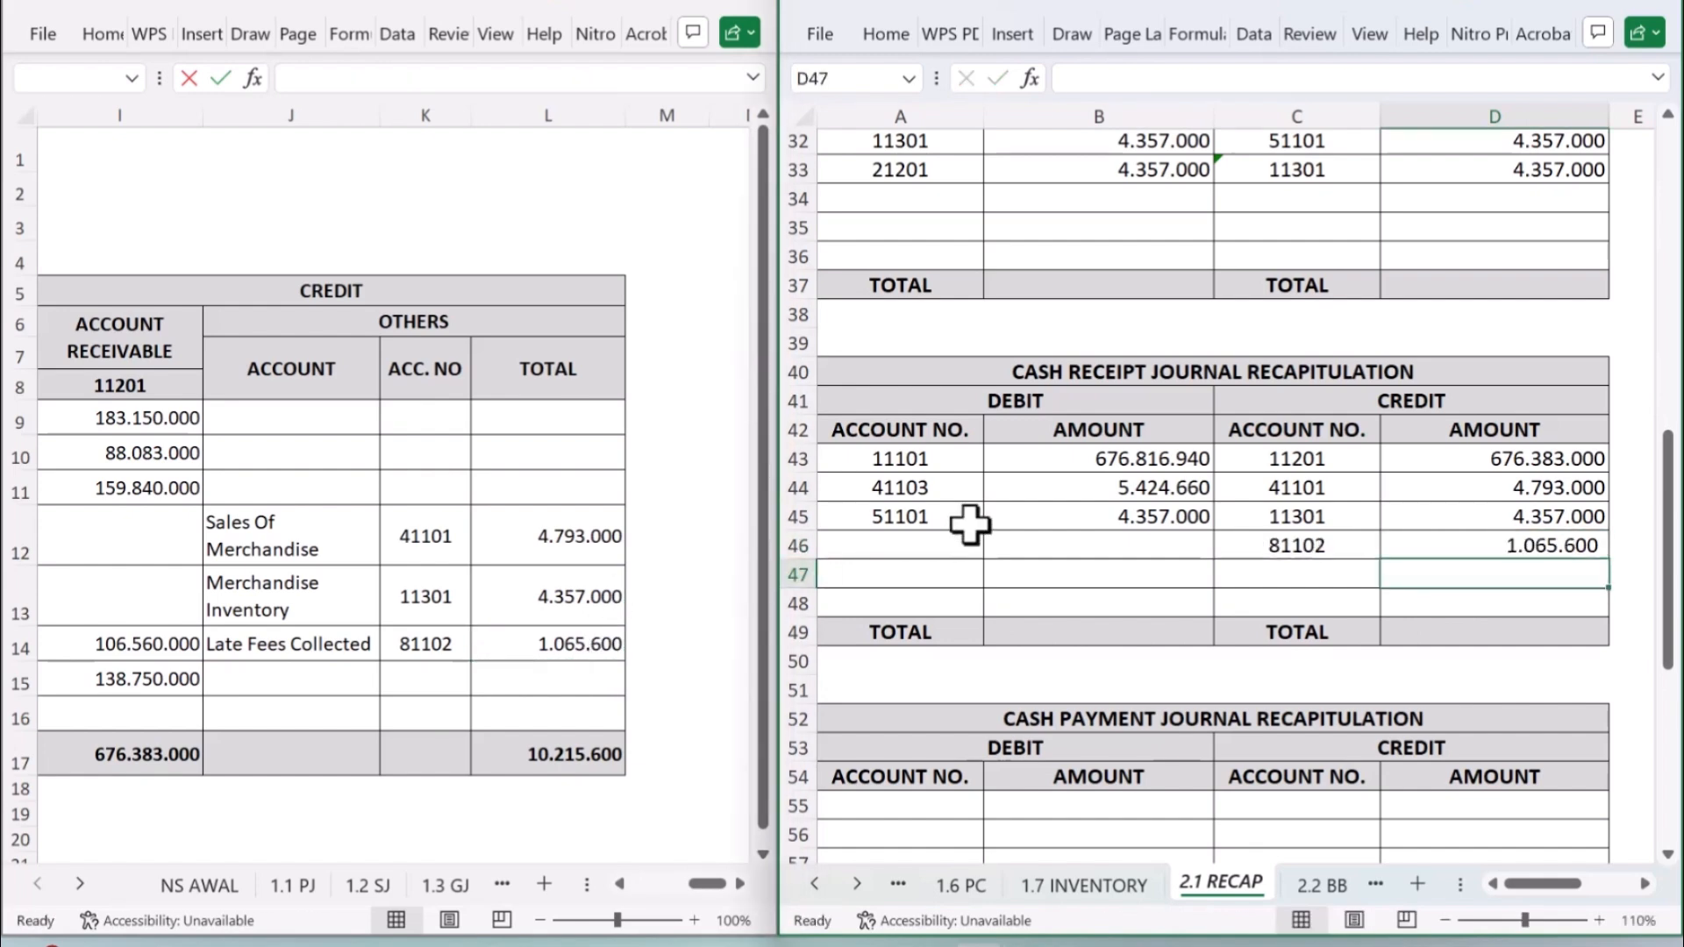
Step: Switch the journal workbook from the 1.4 CRJ sheet to 1.5 CPJ, alongside the cash payment journal recapitulation table
{"action": "double_click", "coordinate": [682, 5]}
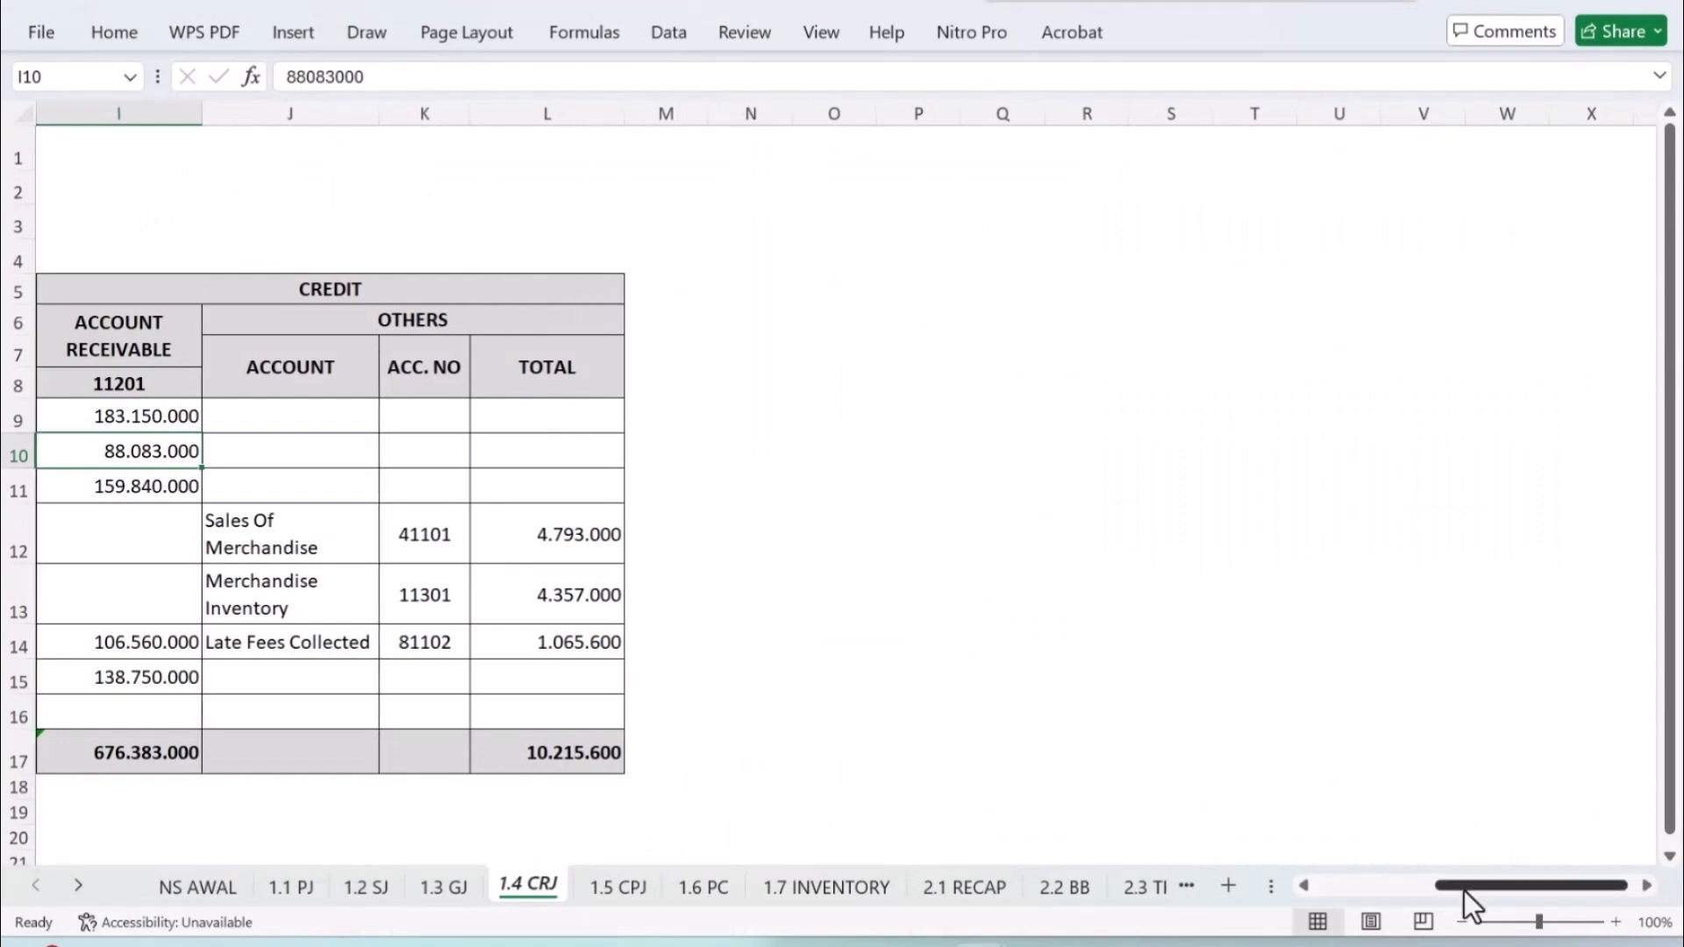
{"action": "left_click_drag", "start_coordinate": [1465, 886], "coordinate": [1223, 871]}
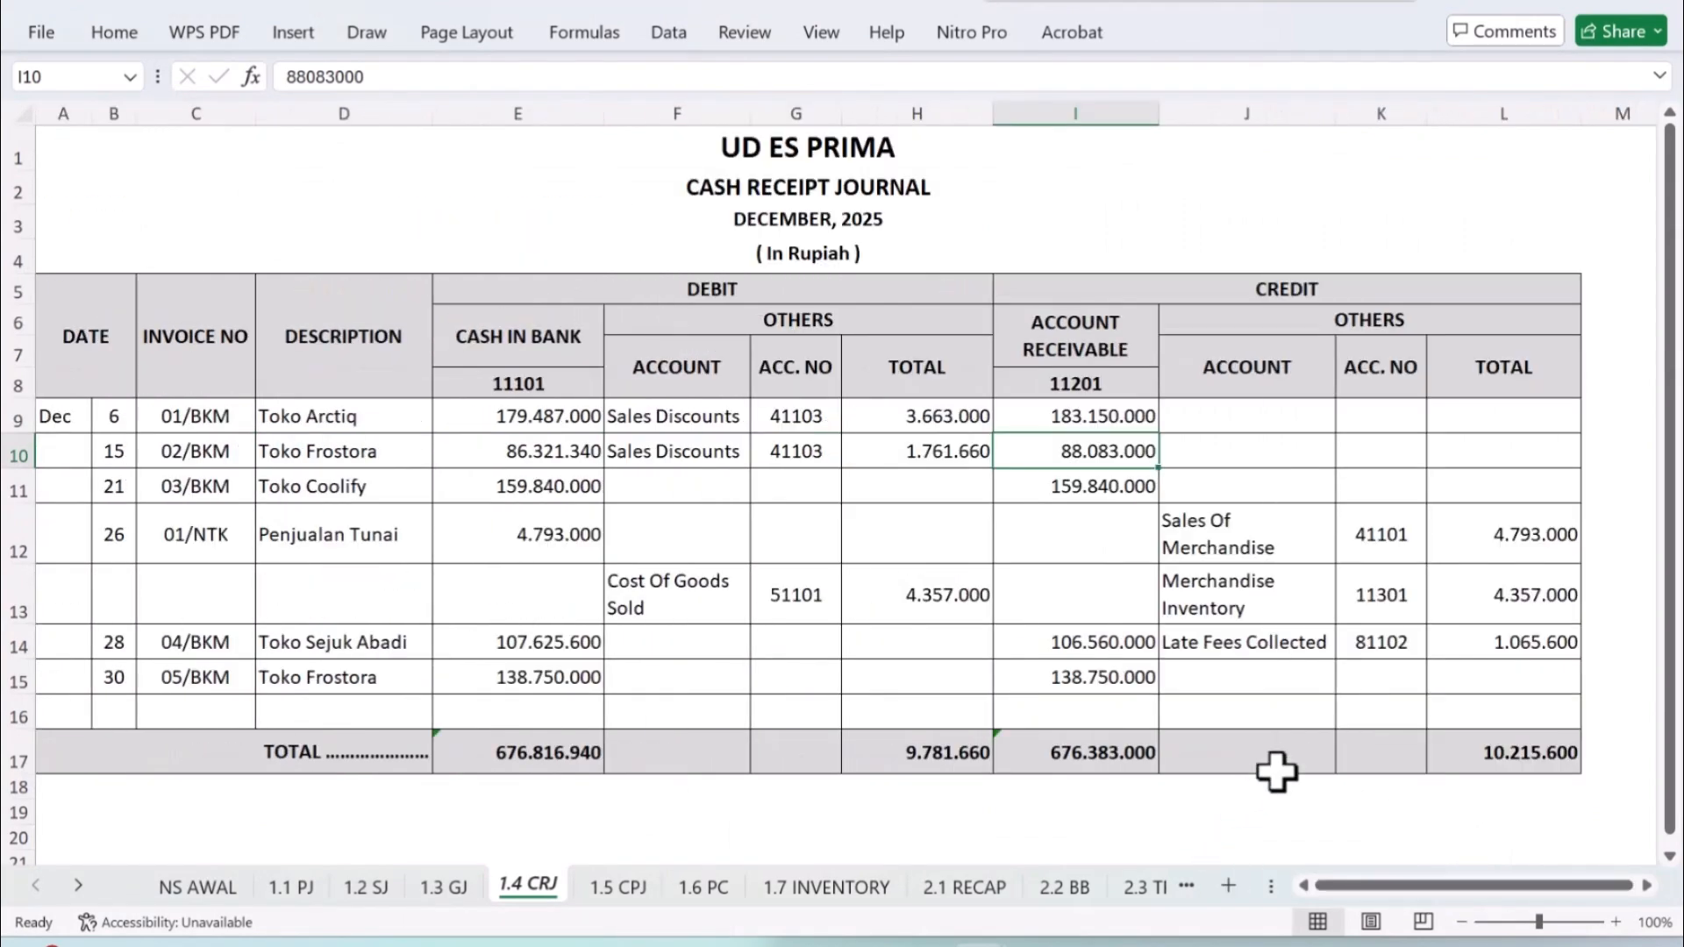
{"action": "left_click", "coordinate": [635, 898]}
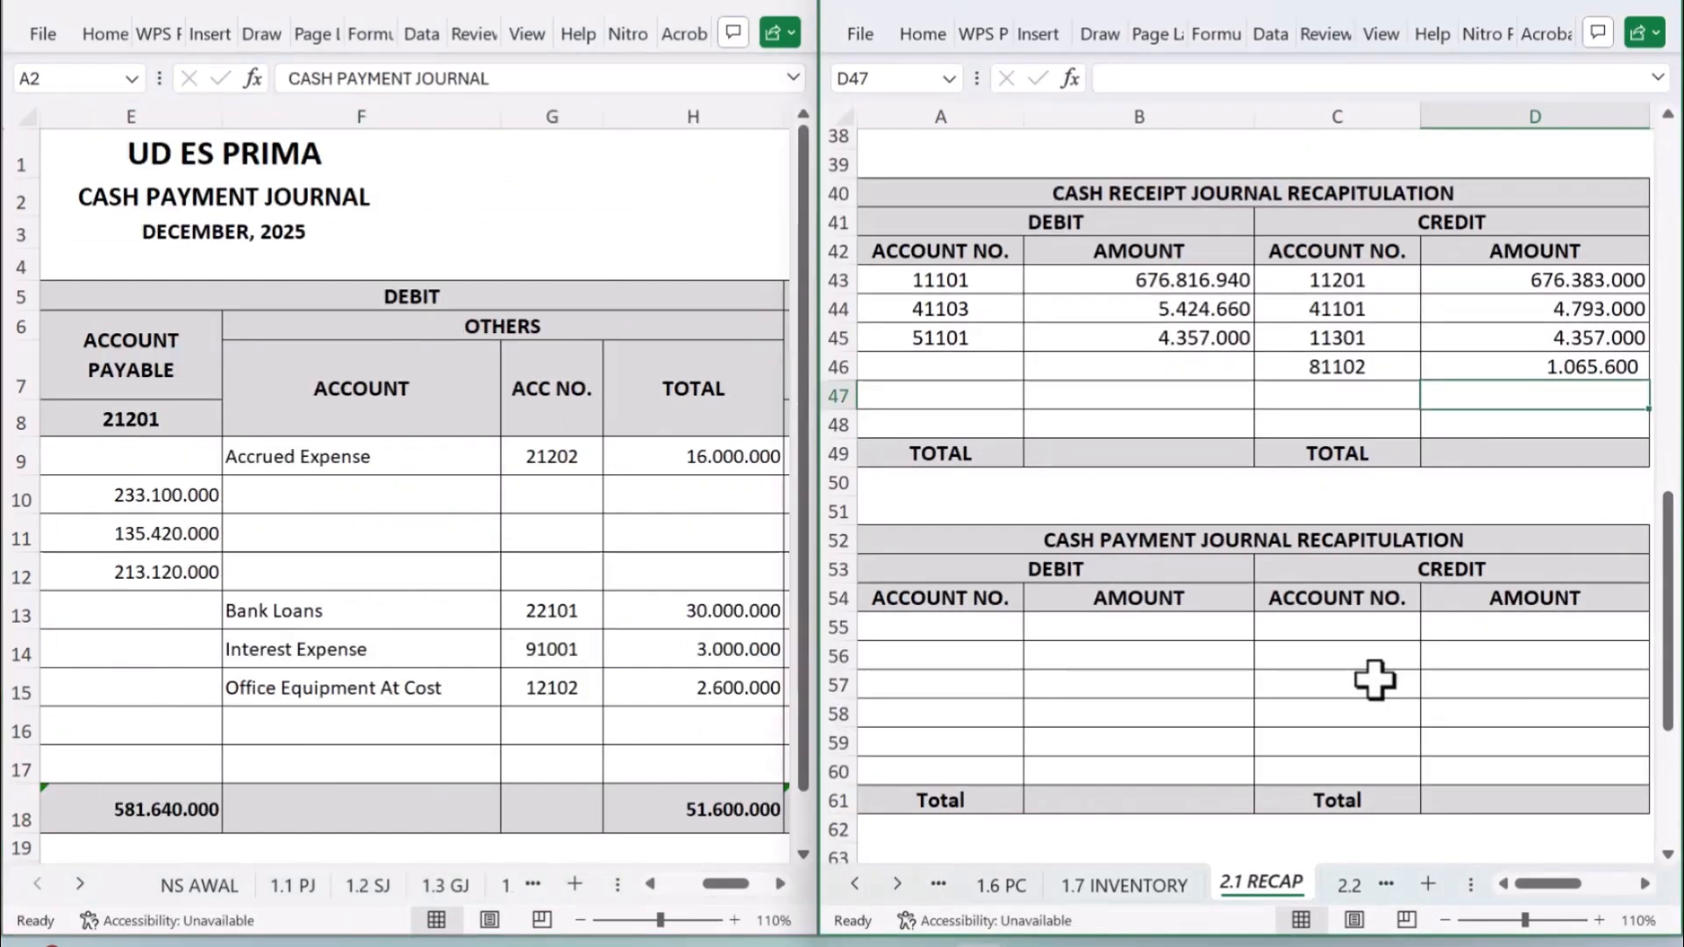
{"action": "scroll", "coordinate": [1342, 649], "scroll_direction": "down", "scroll_amount": 2}
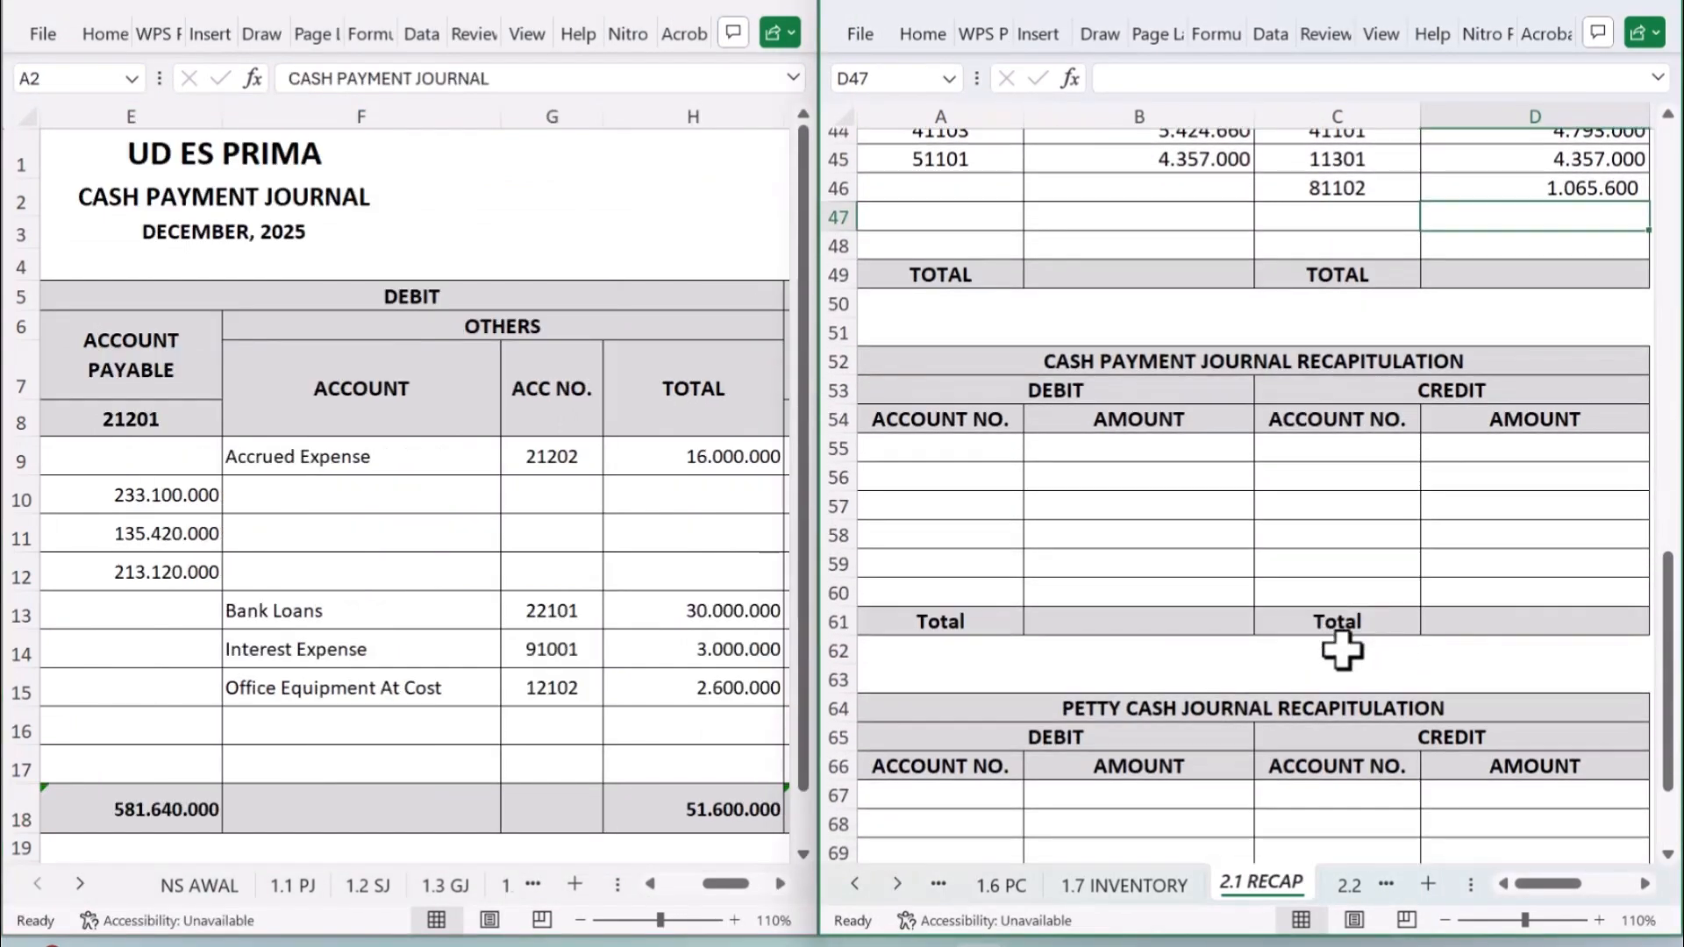
{"action": "scroll", "coordinate": [1342, 649], "scroll_direction": "down", "scroll_amount": 1}
{"action": "scroll", "coordinate": [1342, 646], "scroll_direction": "up", "scroll_amount": 1}
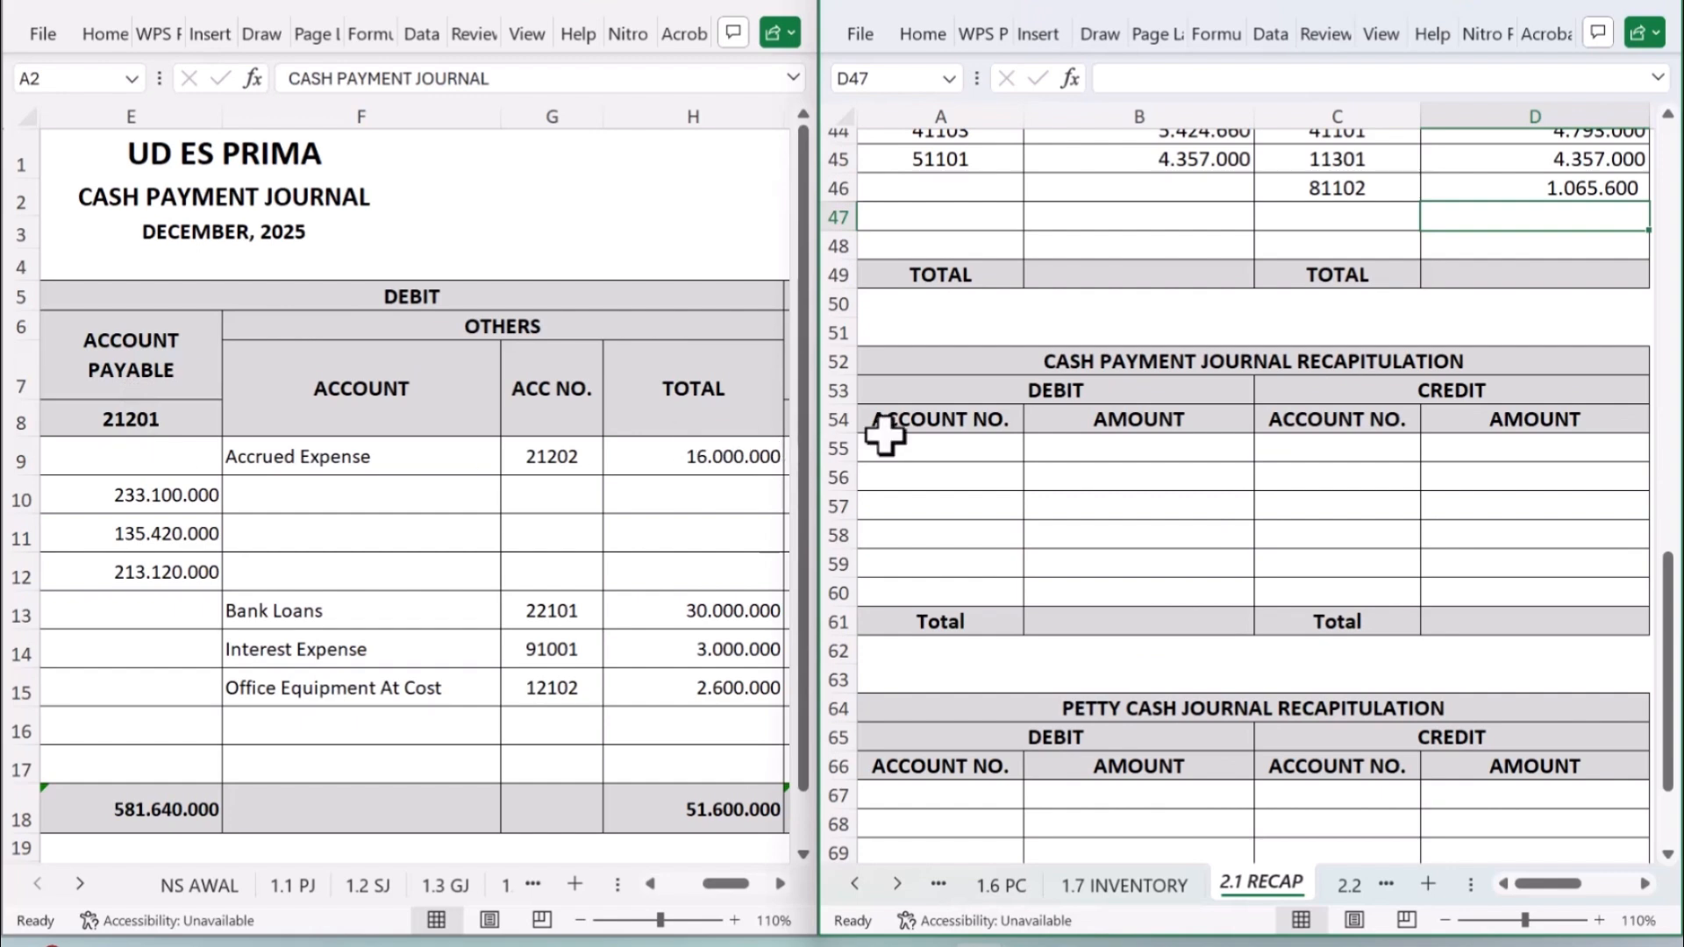
Step: Link cash payment recapitulation debit cells A55 and B55 to the 1.5 CPJ sheet's account payable number (E8) and total (E18)
{"action": "left_click", "coordinate": [975, 451]}
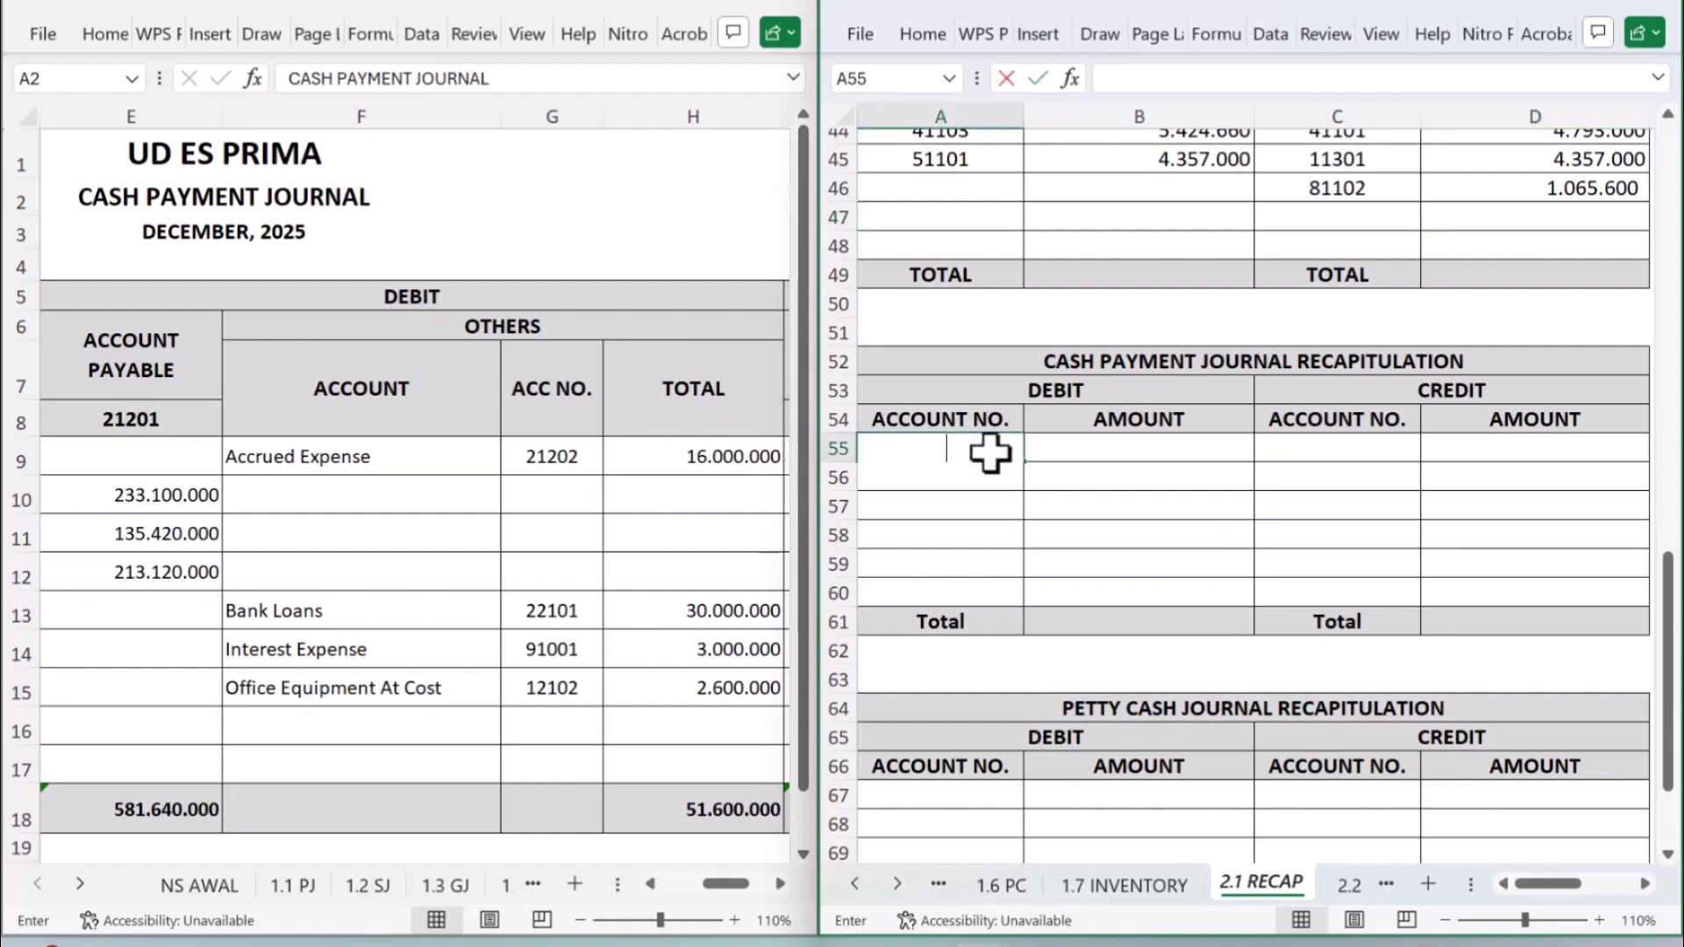
{"action": "type", "text": "="}
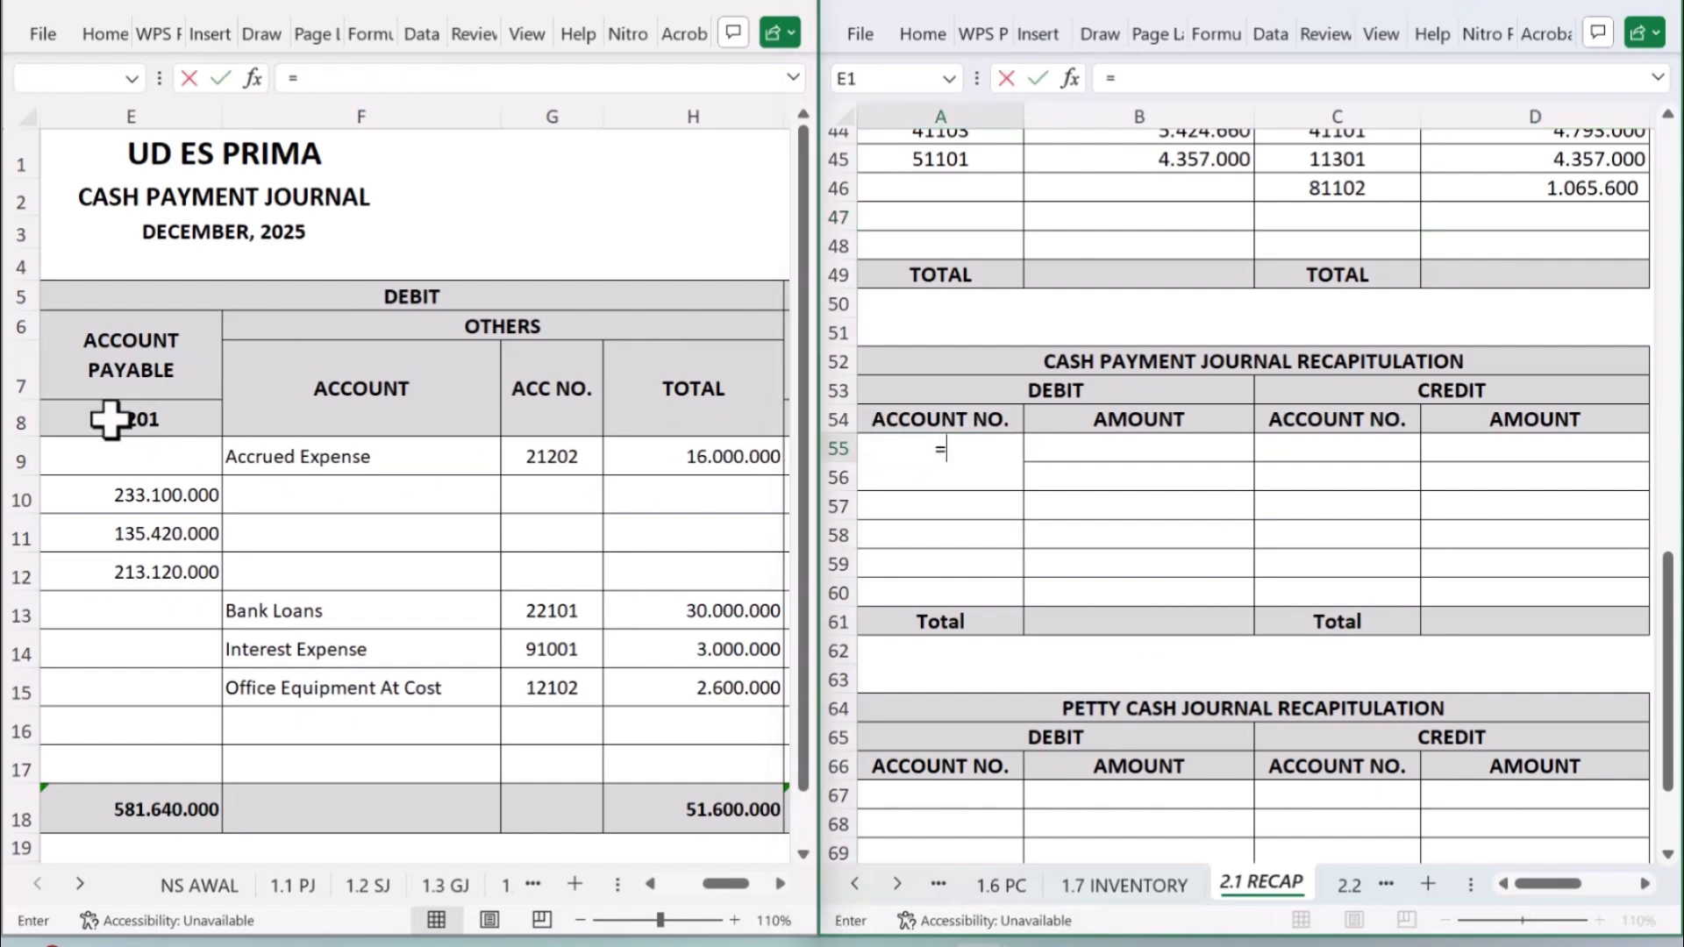
{"action": "left_click", "coordinate": [112, 425]}
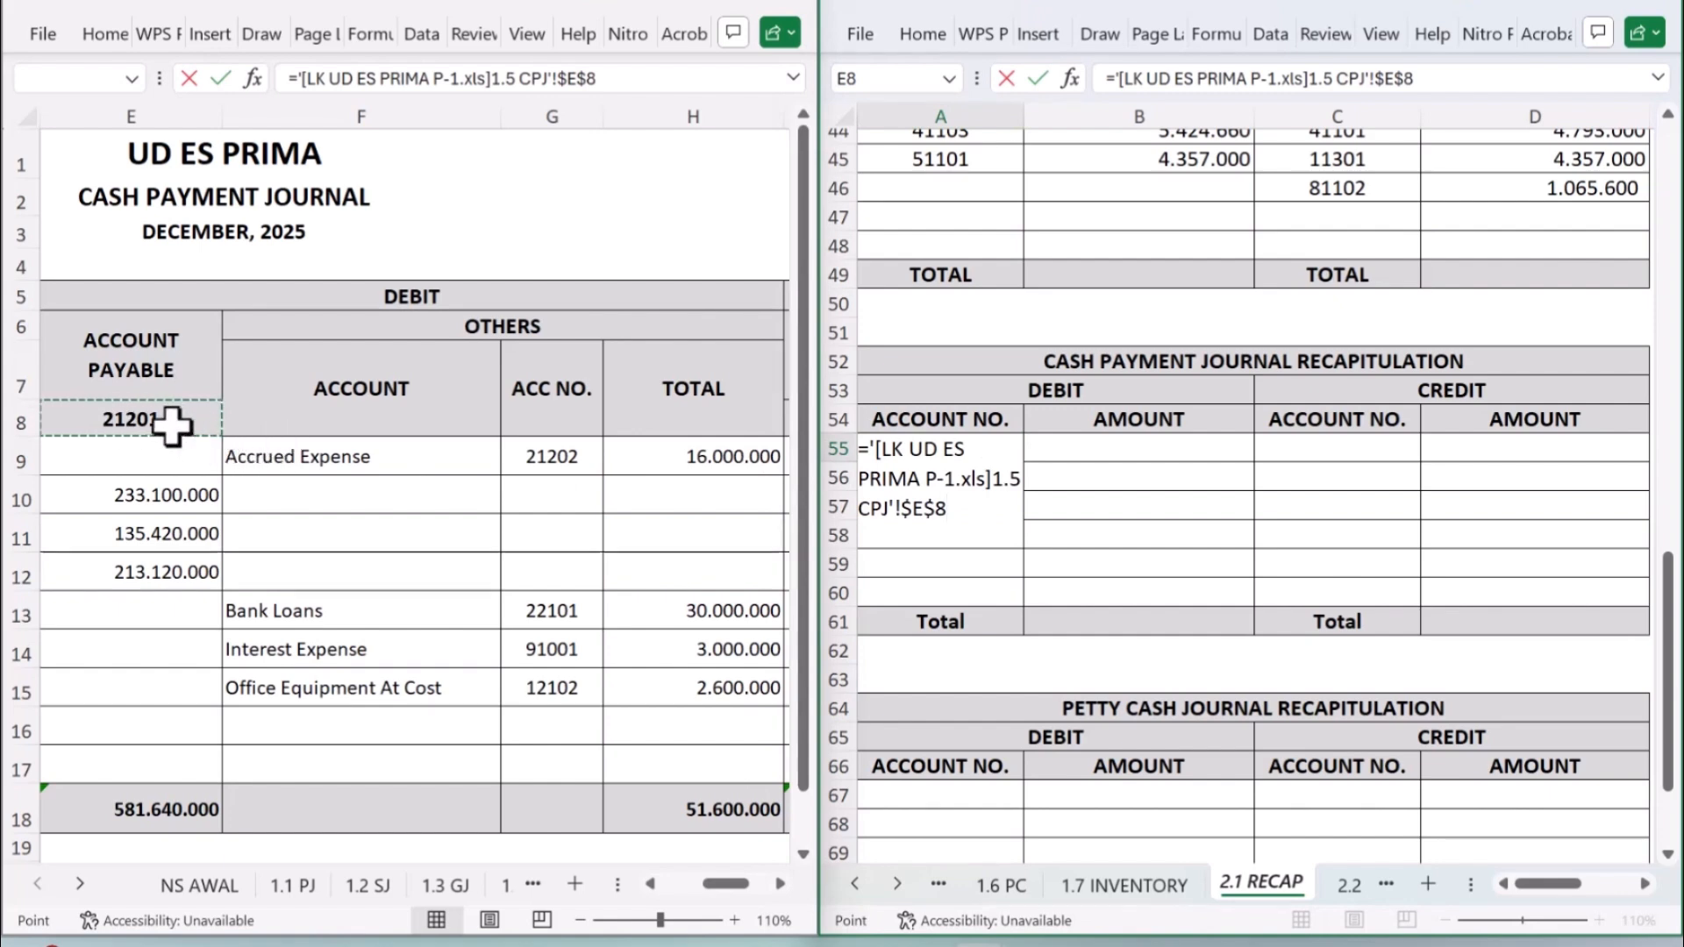
{"action": "key", "text": "Return"}
{"action": "left_click", "coordinate": [1128, 447]}
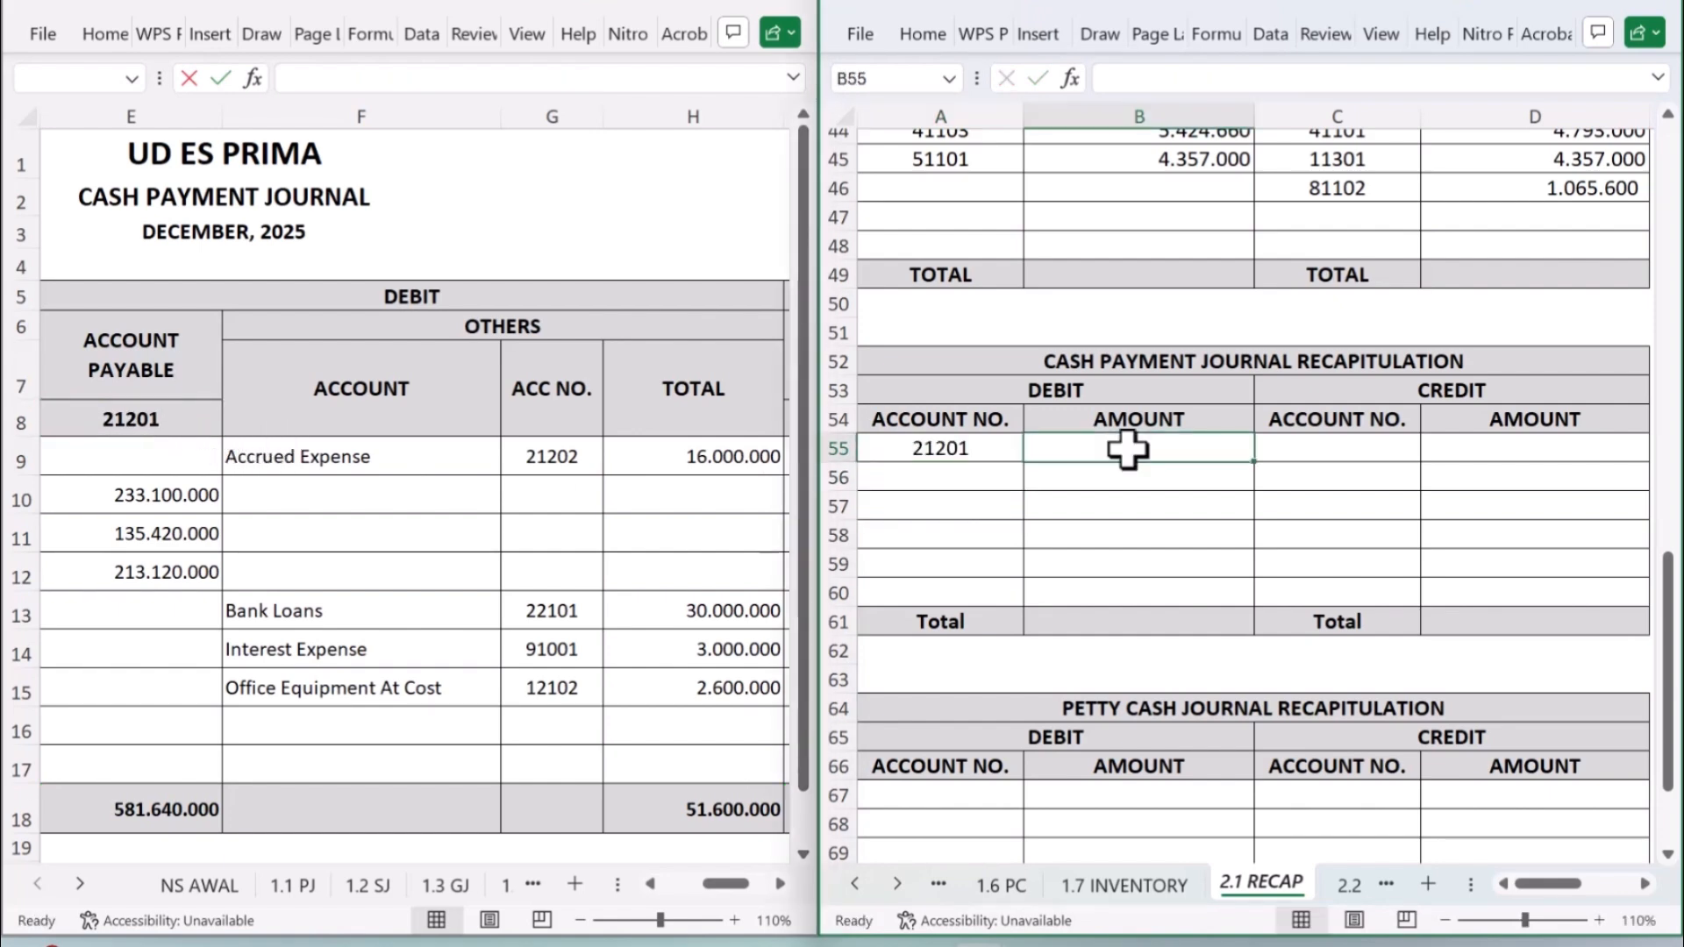
{"action": "type", "text": "="}
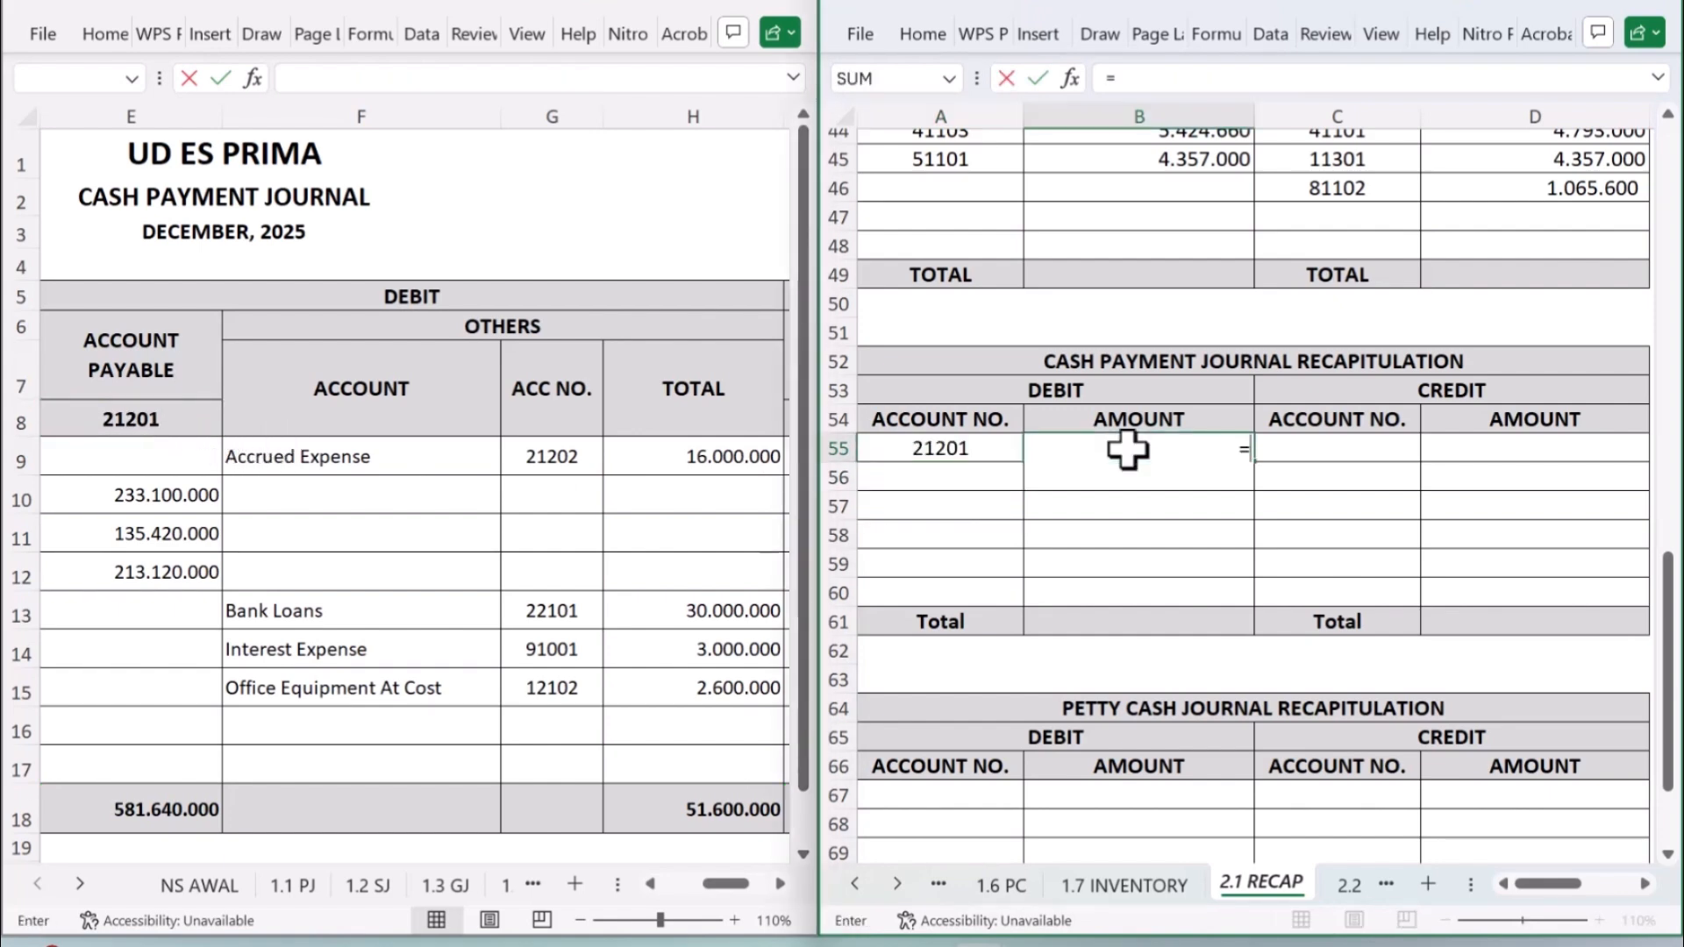
{"action": "left_click", "coordinate": [149, 810]}
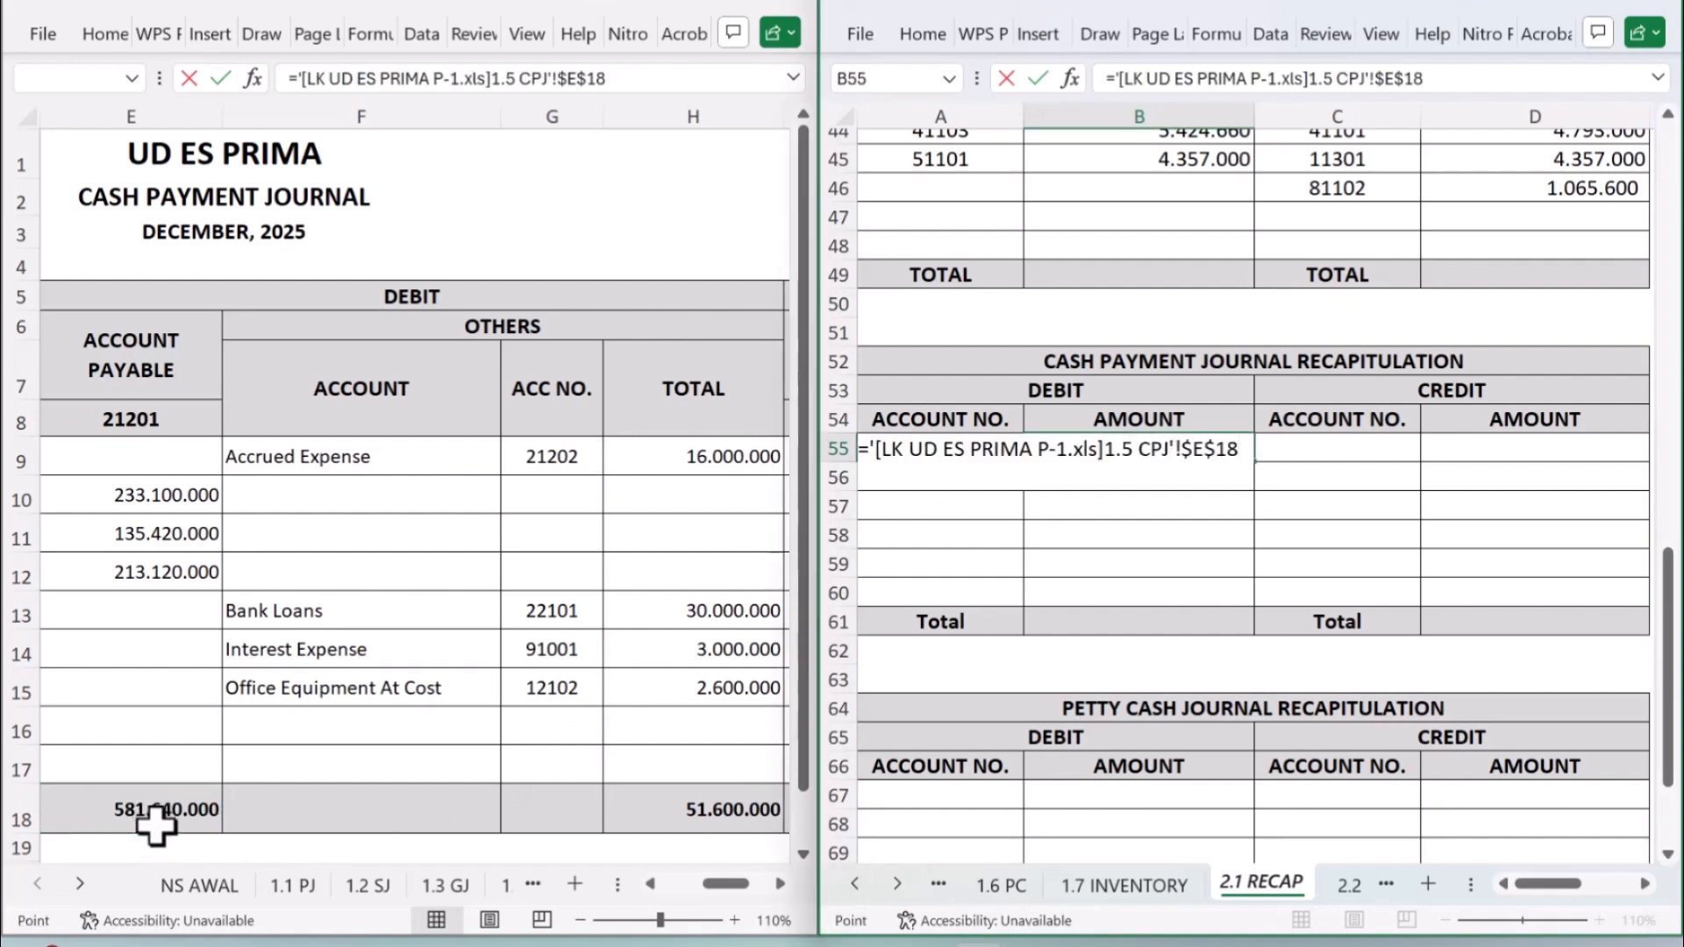
{"action": "key", "text": "Return"}
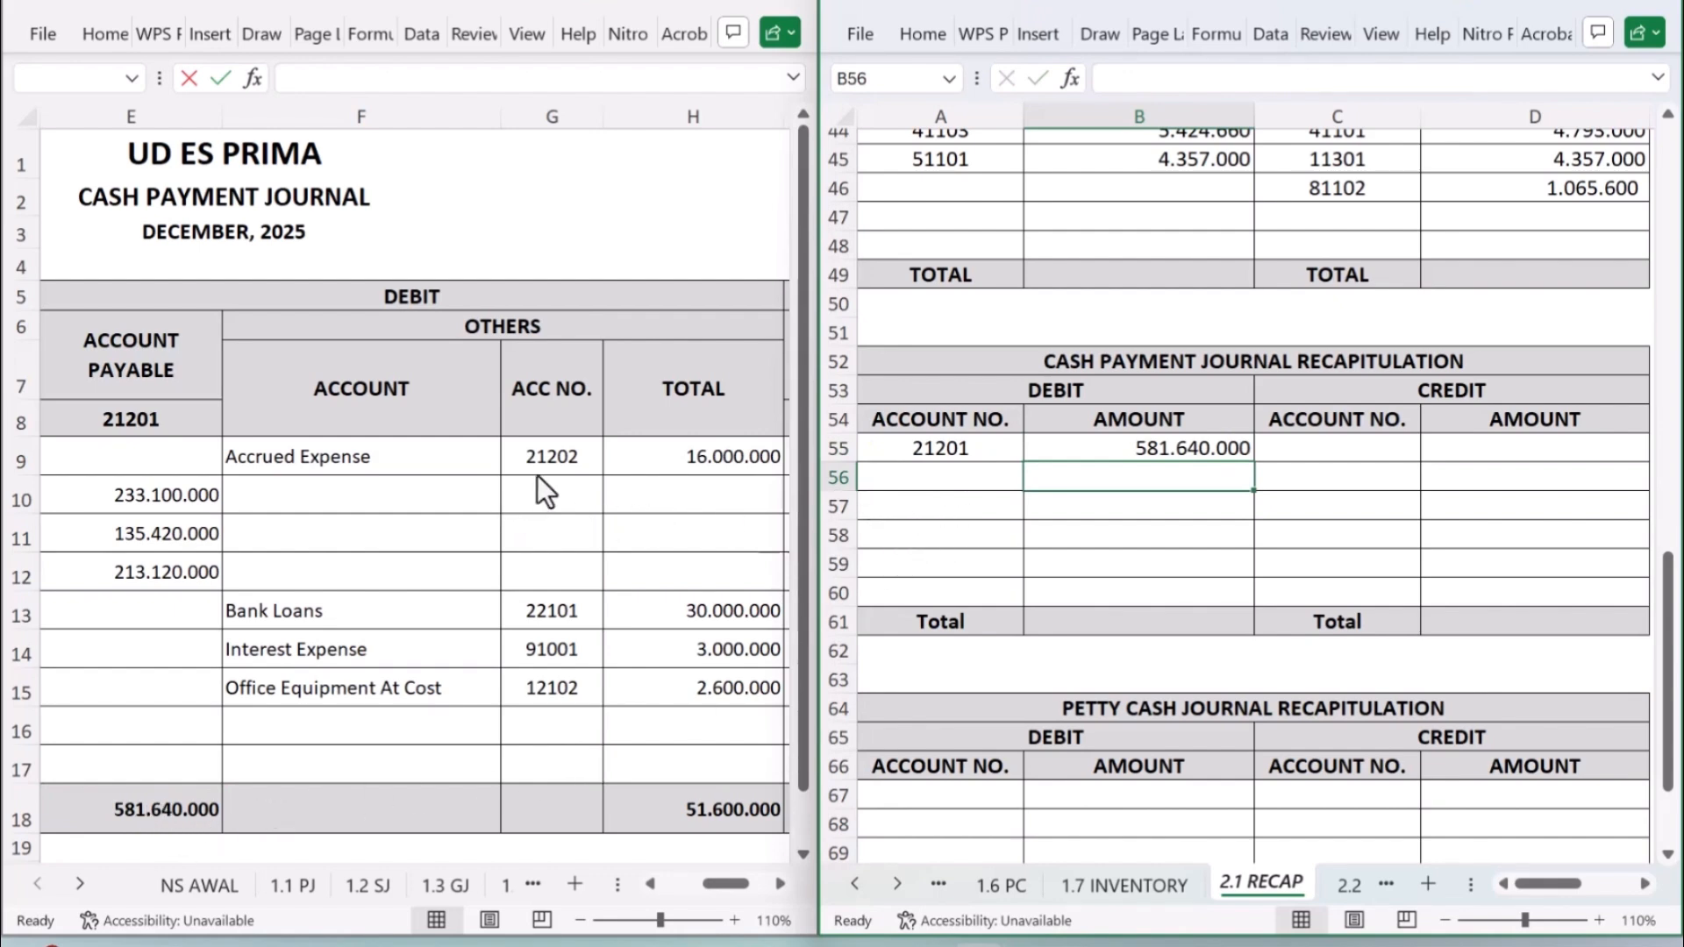
Step: Link cash payment recapitulation debit cells A56 and B56 to the 1.5 CPJ sheet's accrued expense account number (G9) and total (H9)
{"action": "left_click", "coordinate": [937, 478]}
{"action": "type", "text": "="}
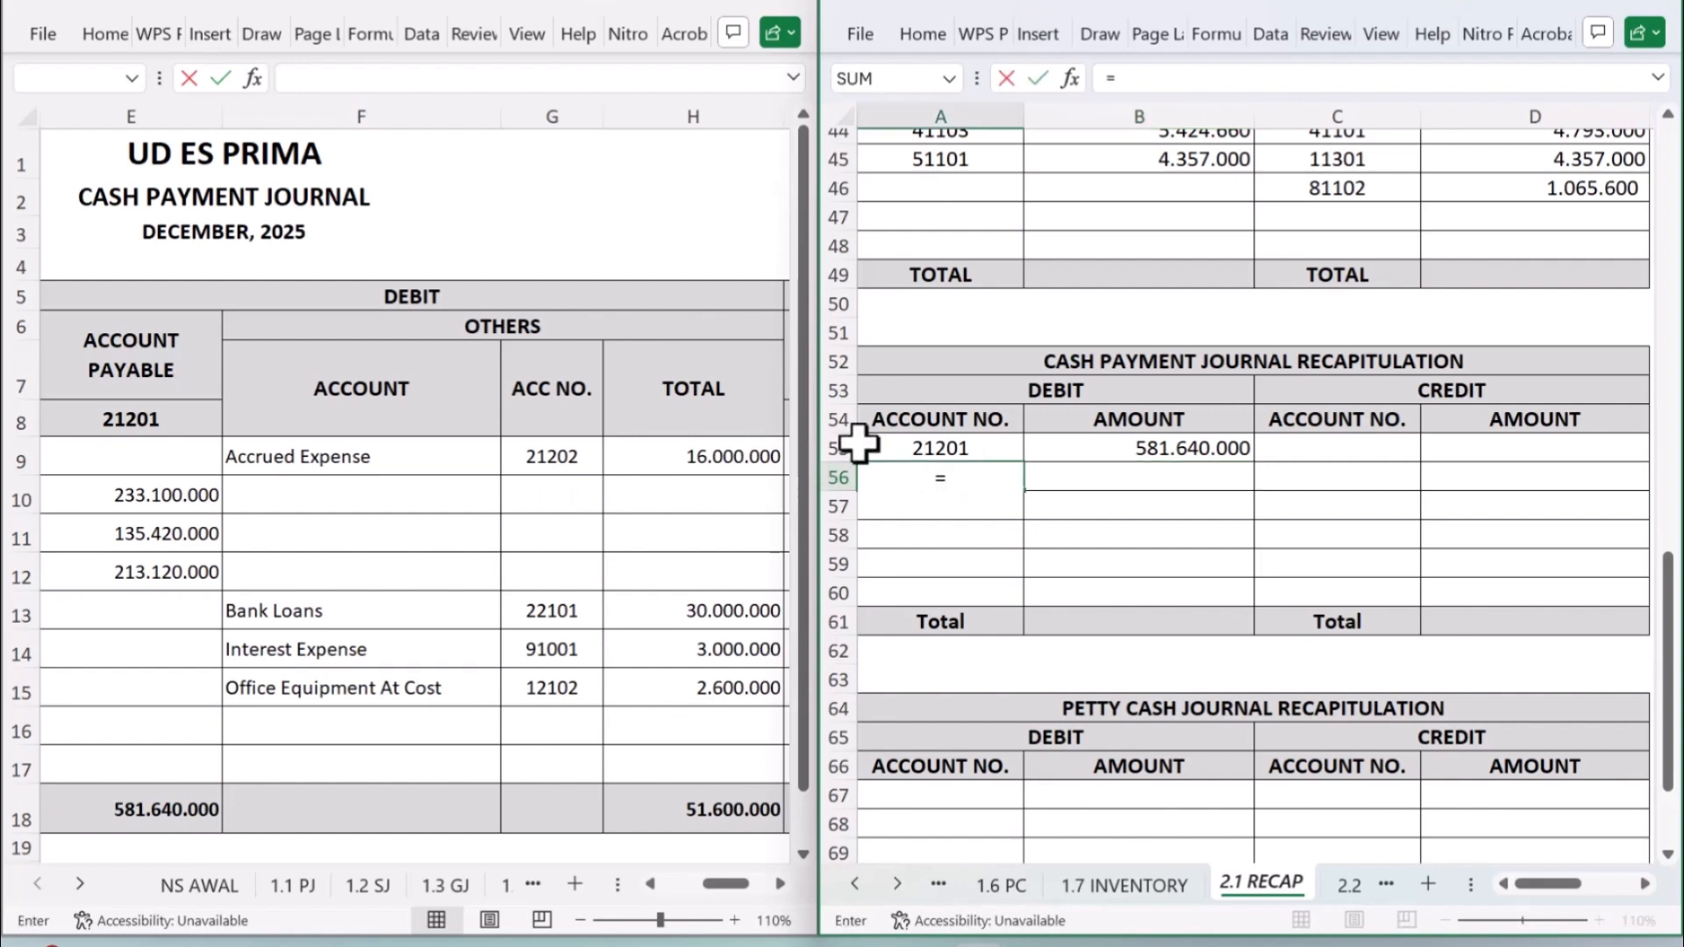
{"action": "left_click", "coordinate": [588, 454]}
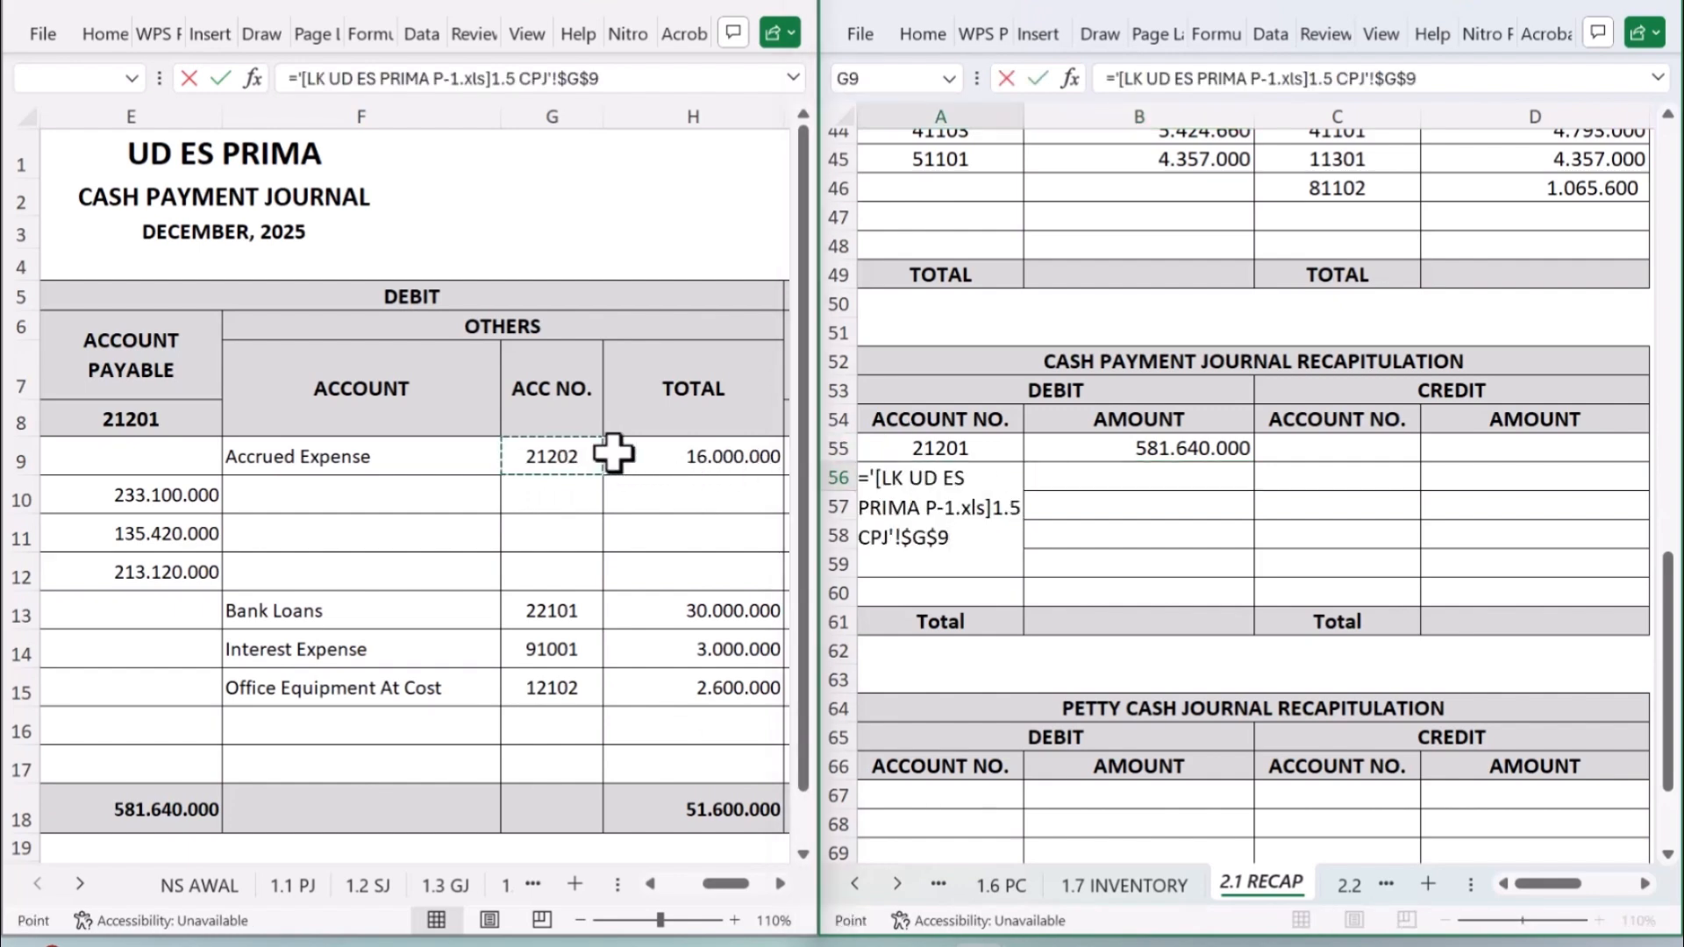
{"action": "key", "text": "Return"}
{"action": "left_click", "coordinate": [1107, 477]}
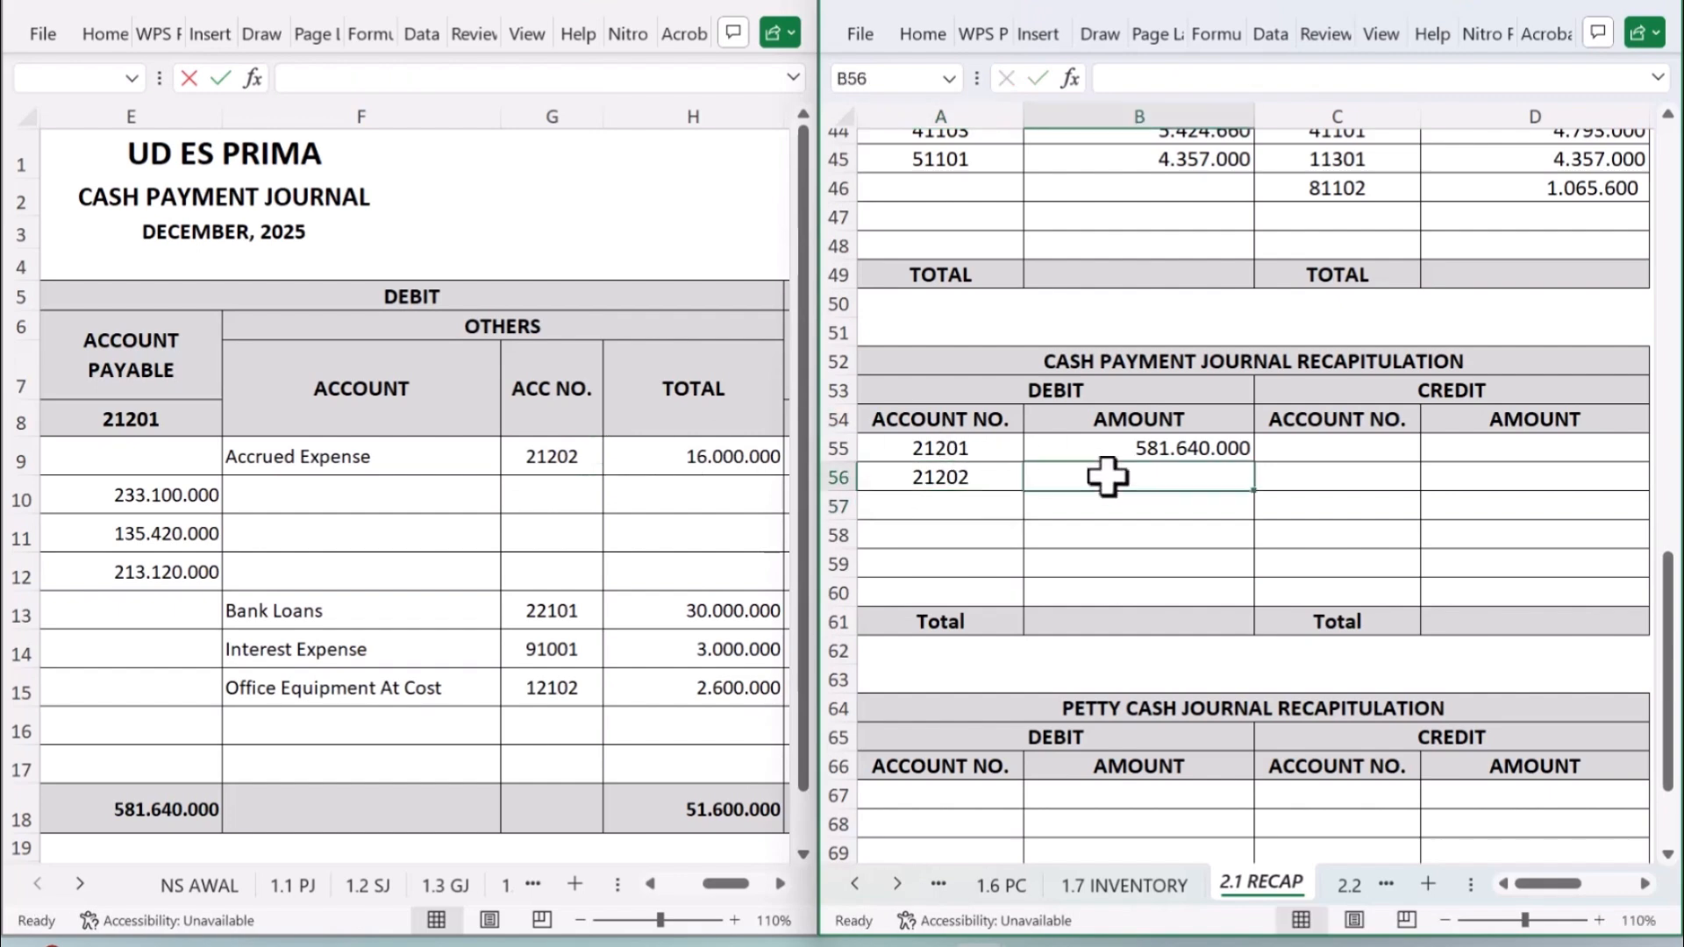
{"action": "type", "text": "="}
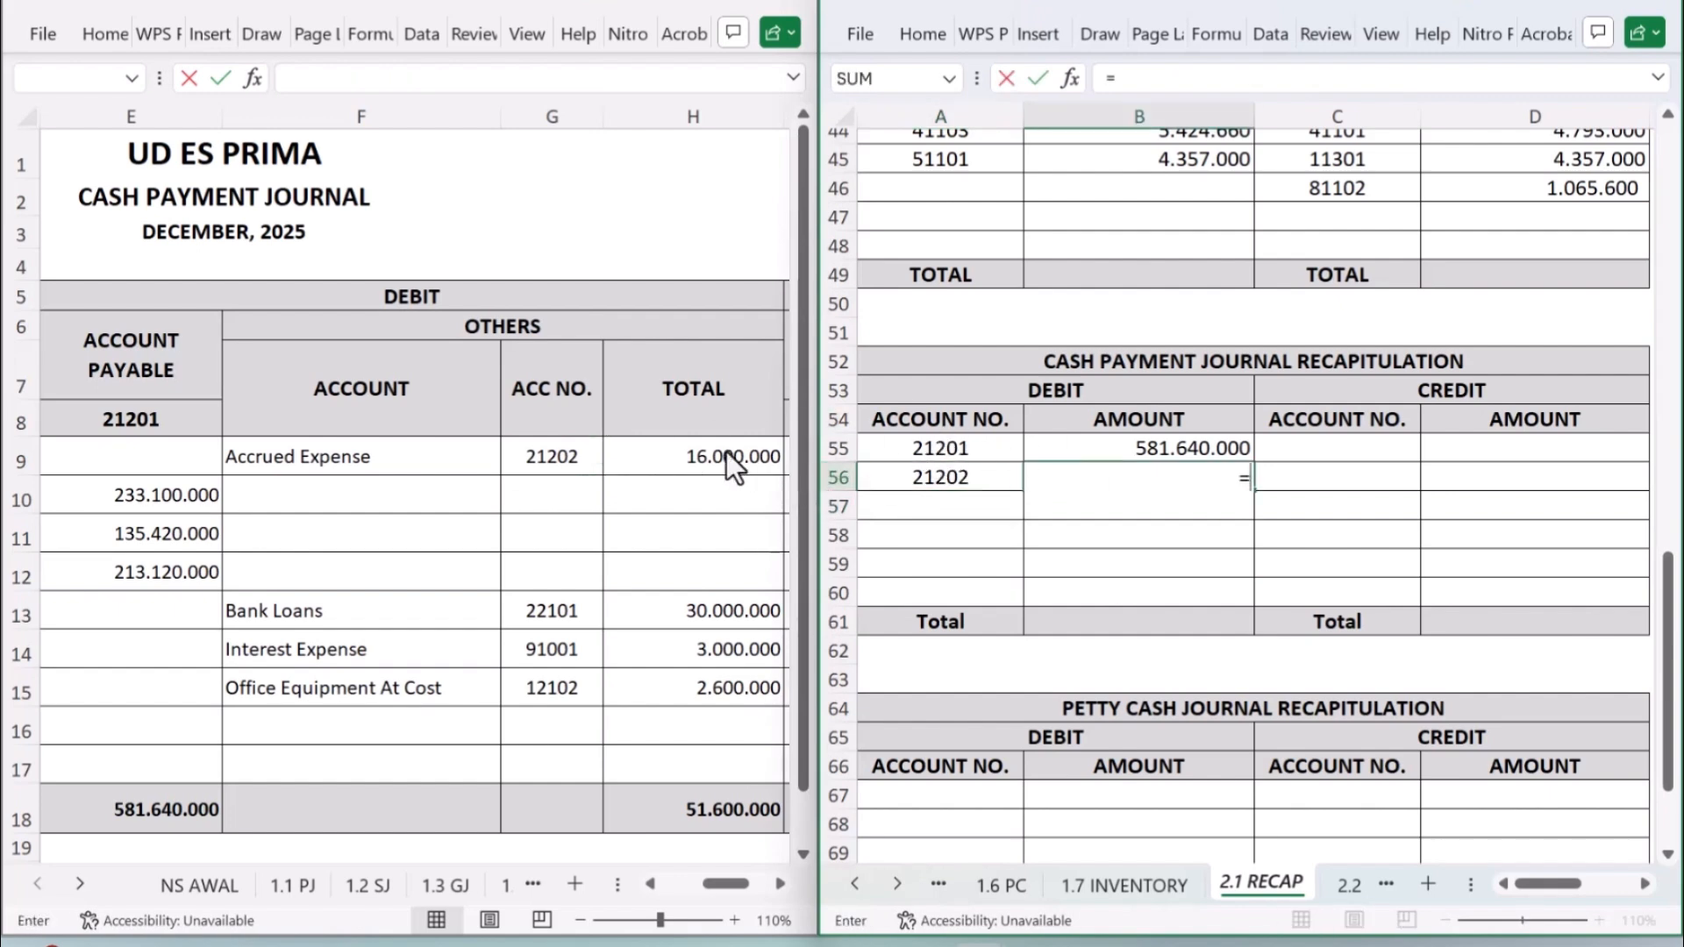
{"action": "left_click", "coordinate": [727, 455]}
{"action": "left_click", "coordinate": [735, 465]}
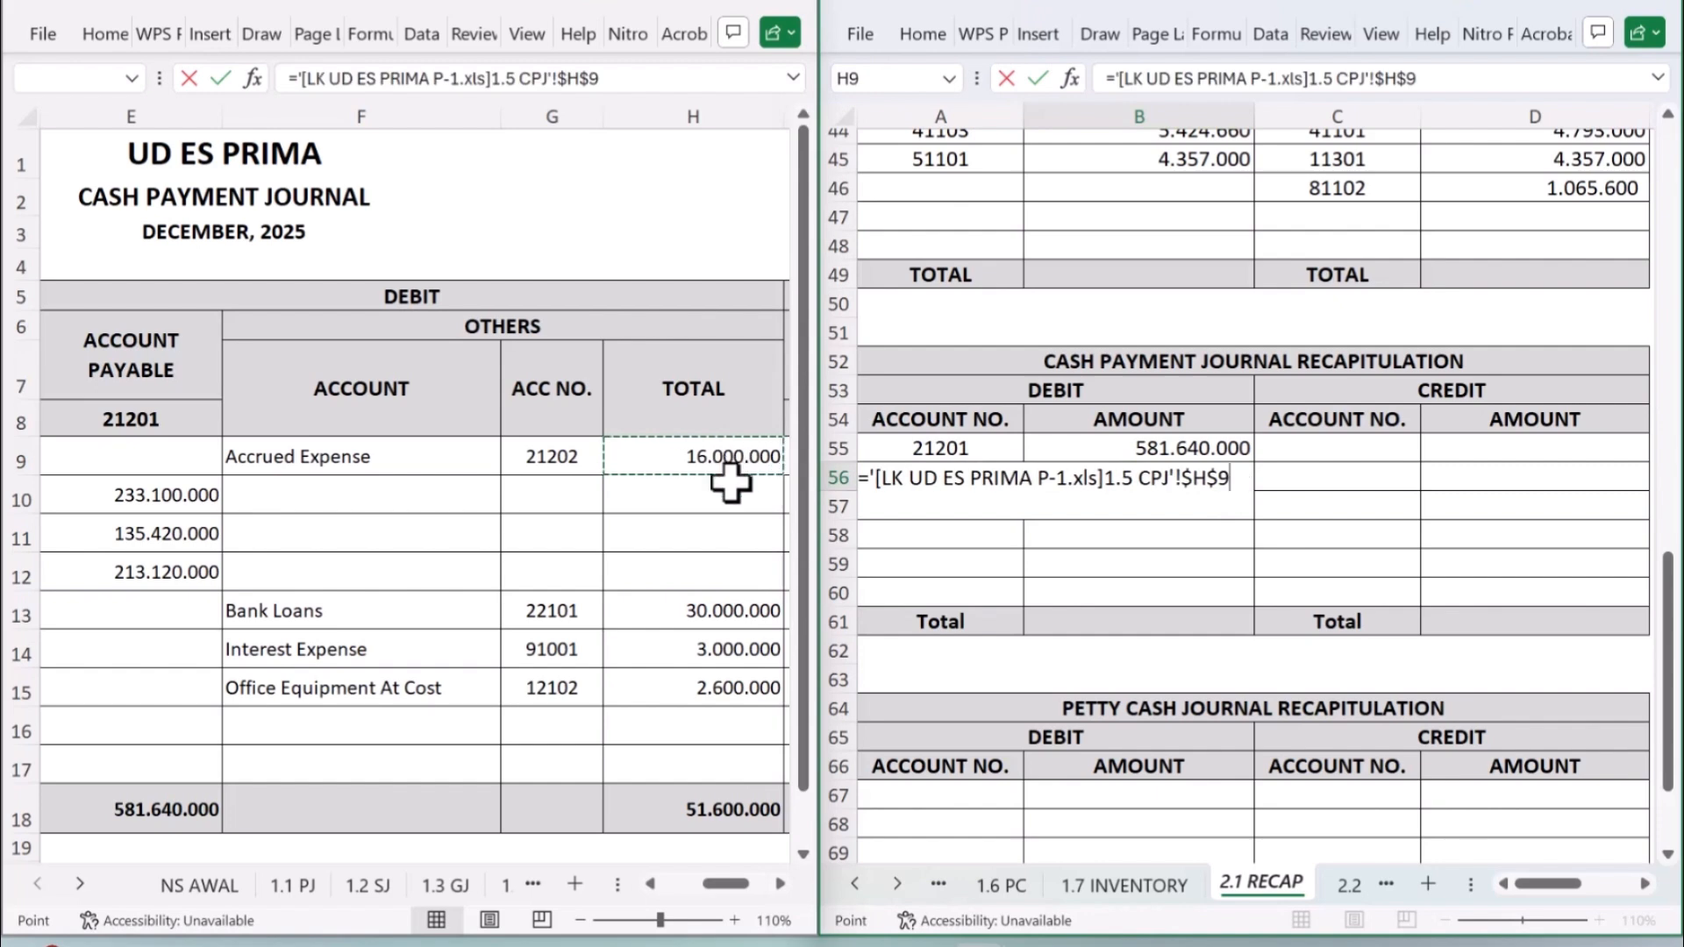
{"action": "key", "text": "Return"}
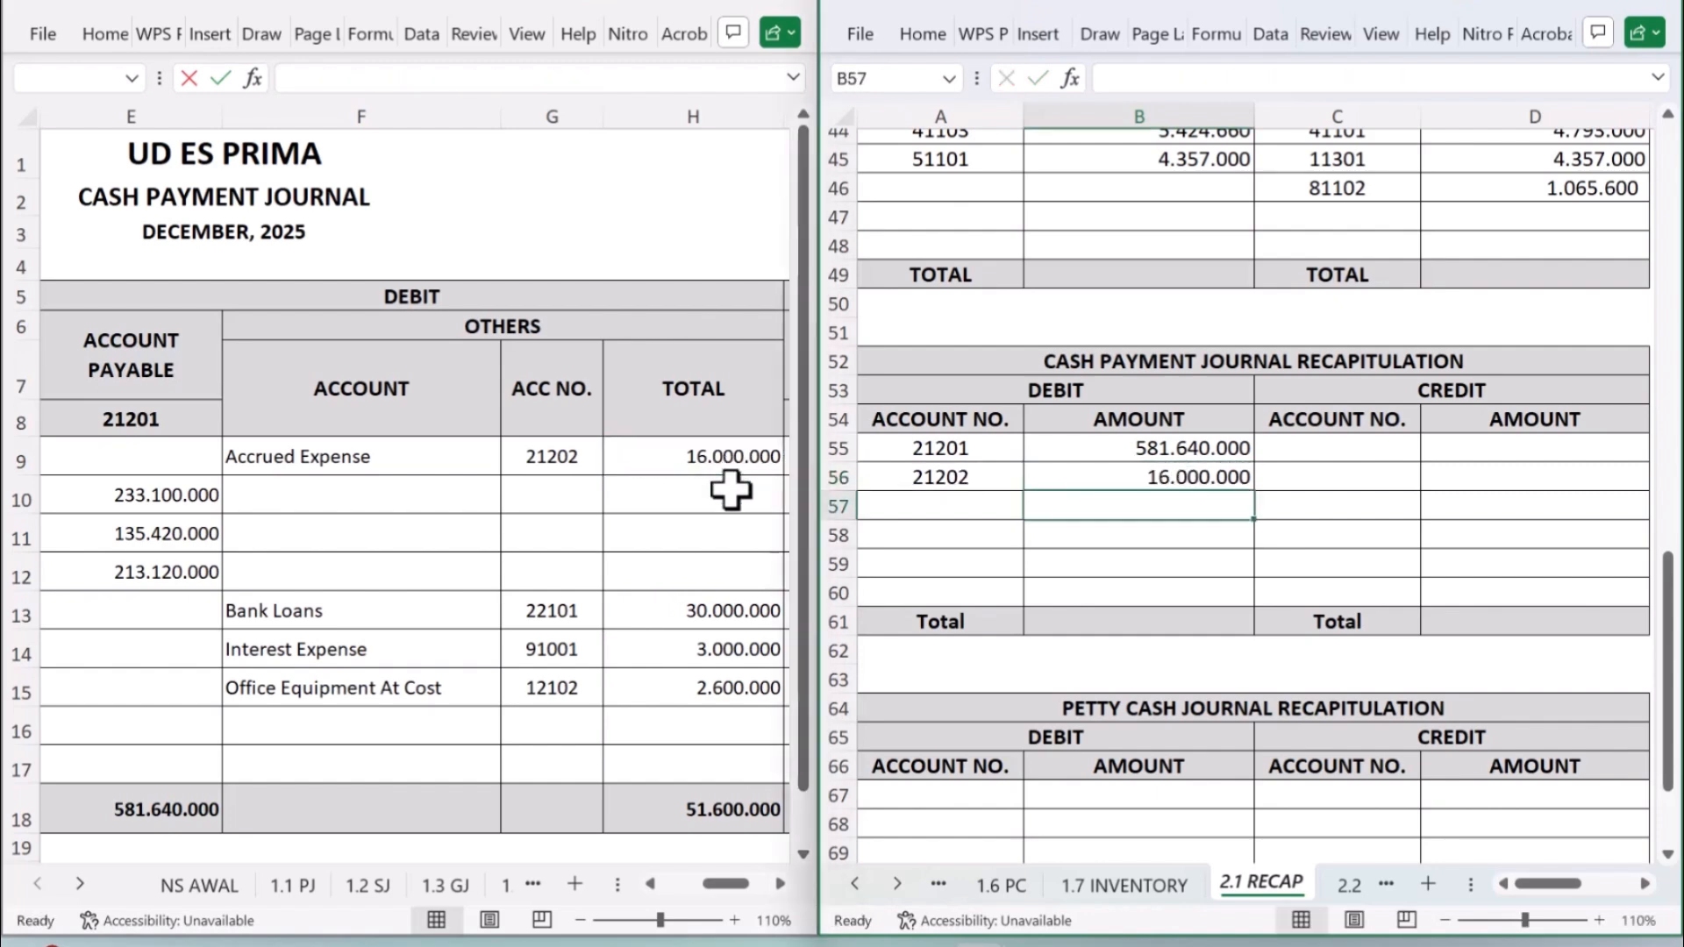
Step: Link recapitulation debit cells A57 and B57 to the 1.5 CPJ sheet's bank loans account number (G13) and total (H13)
{"action": "key", "text": "Left"}
{"action": "type", "text": "="}
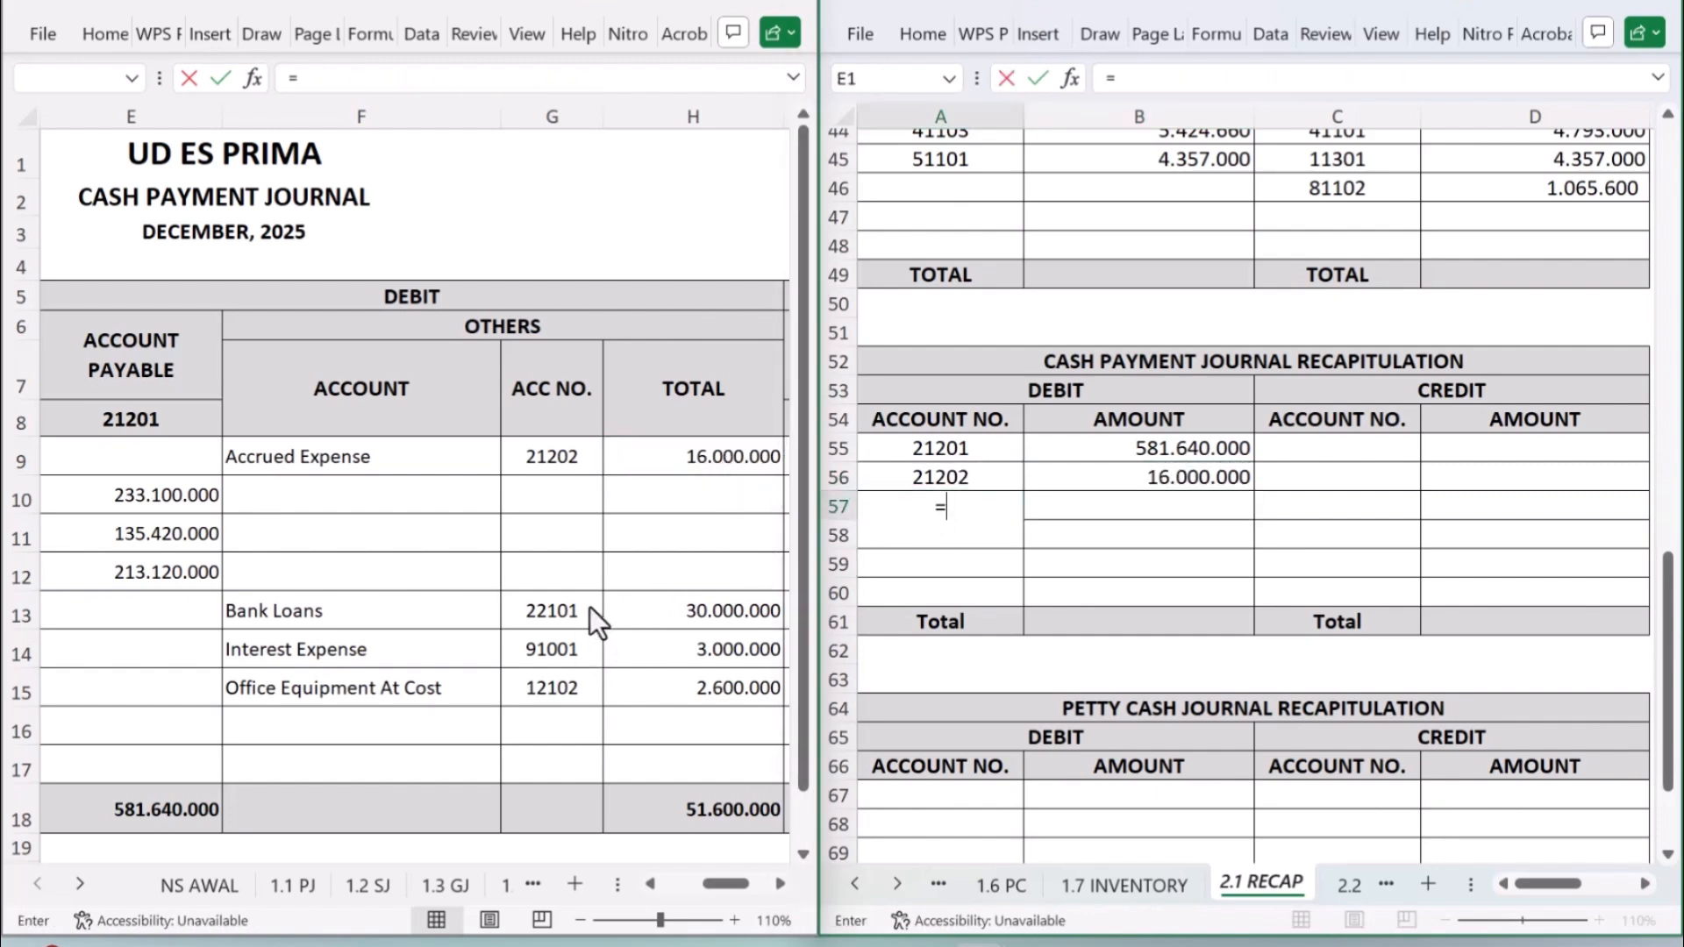
{"action": "left_click", "coordinate": [589, 608]}
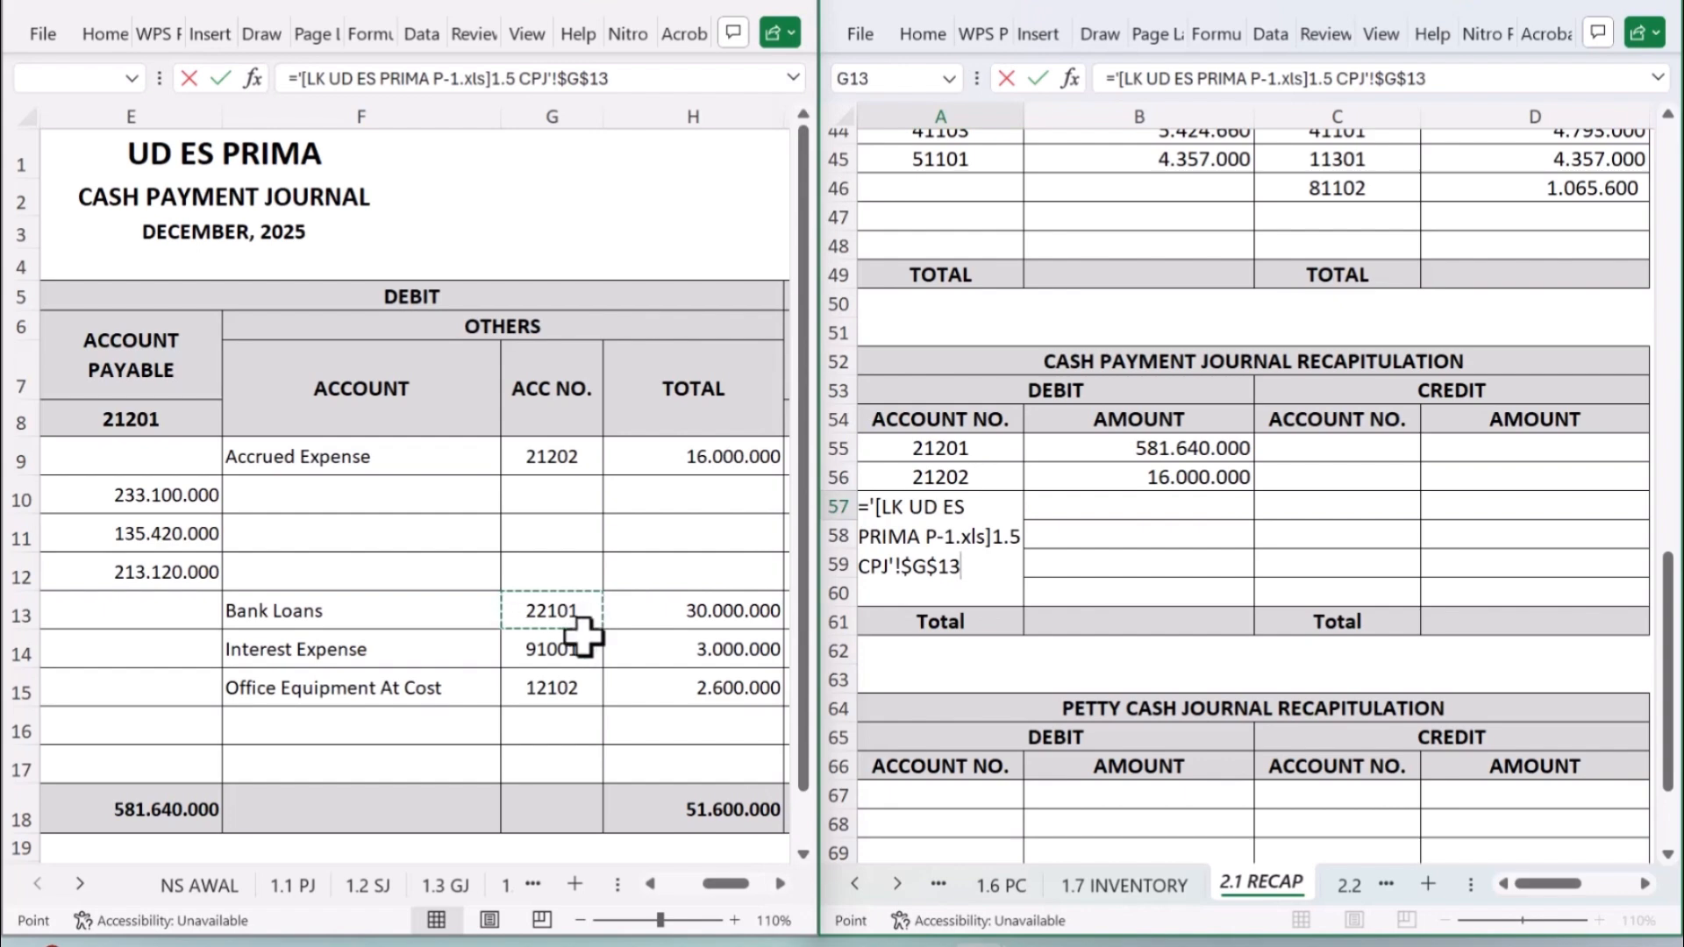
{"action": "key", "text": "Return"}
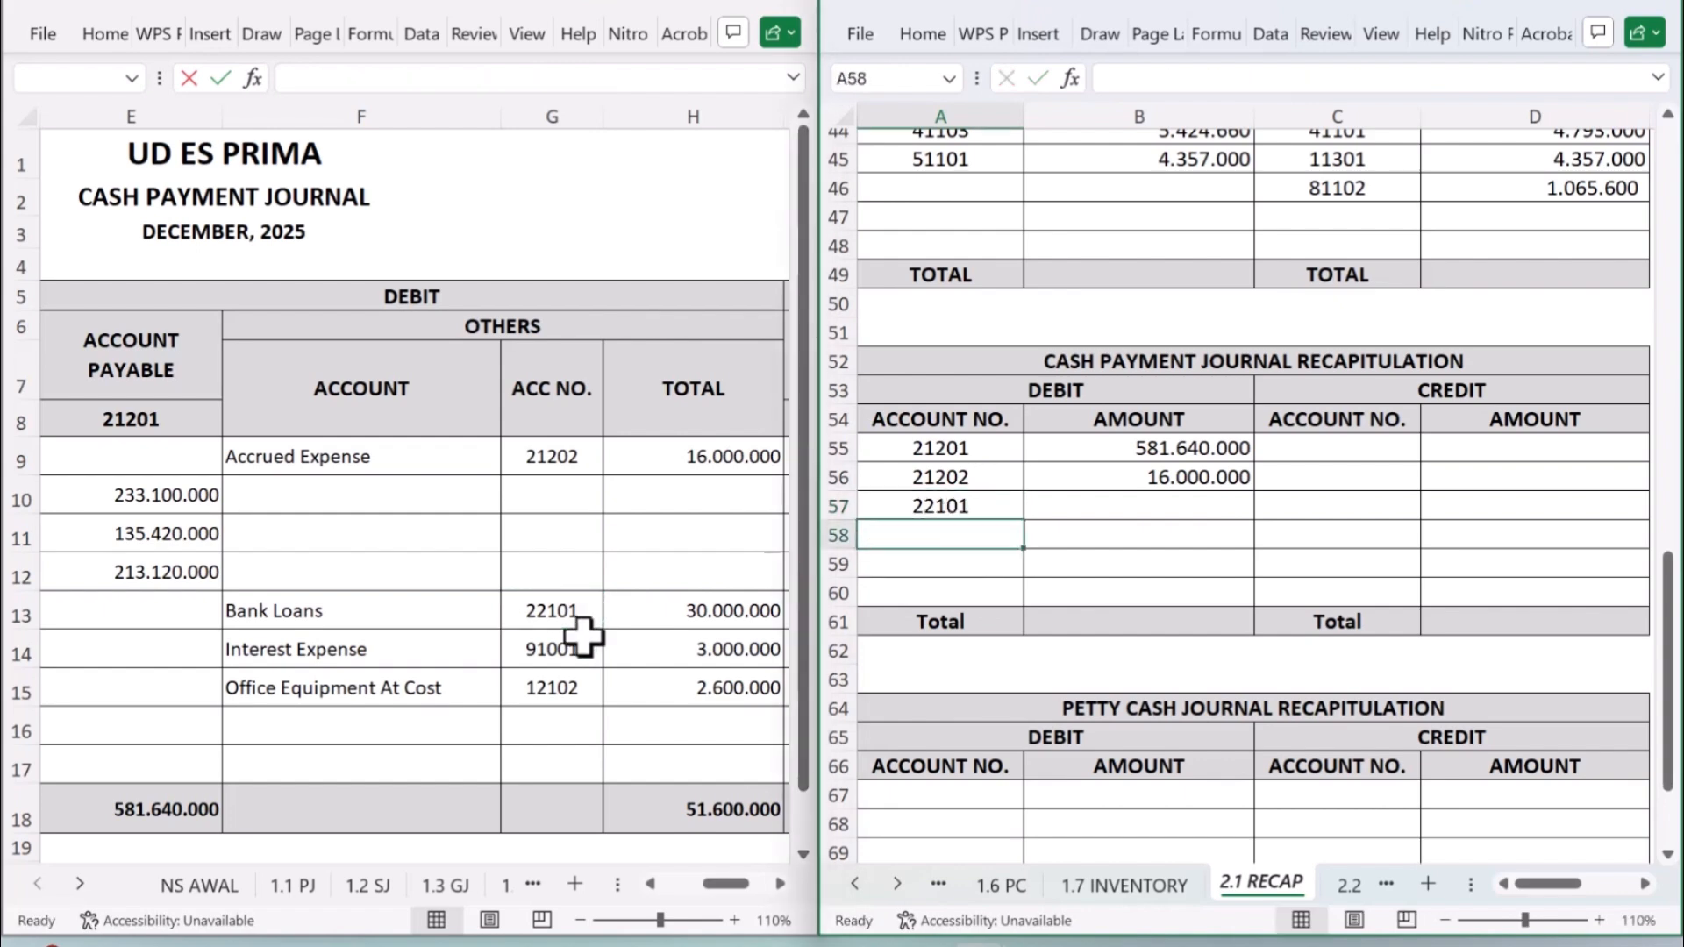
{"action": "left_click", "coordinate": [1127, 515]}
{"action": "type", "text": "="}
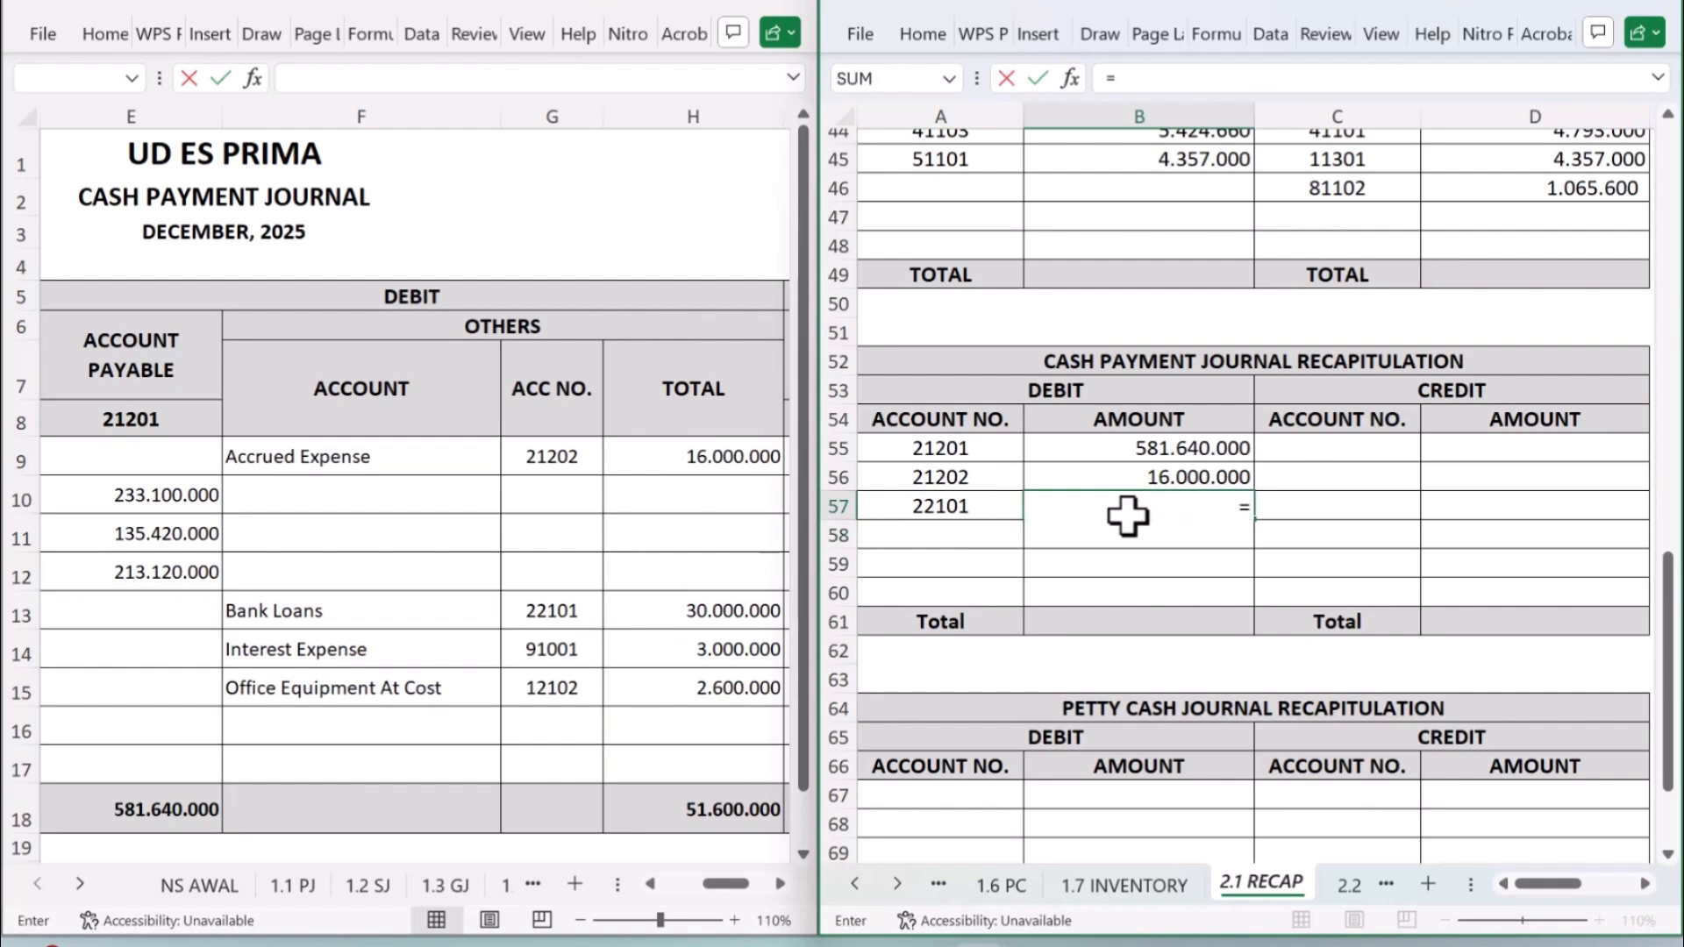
{"action": "left_click", "coordinate": [769, 611]}
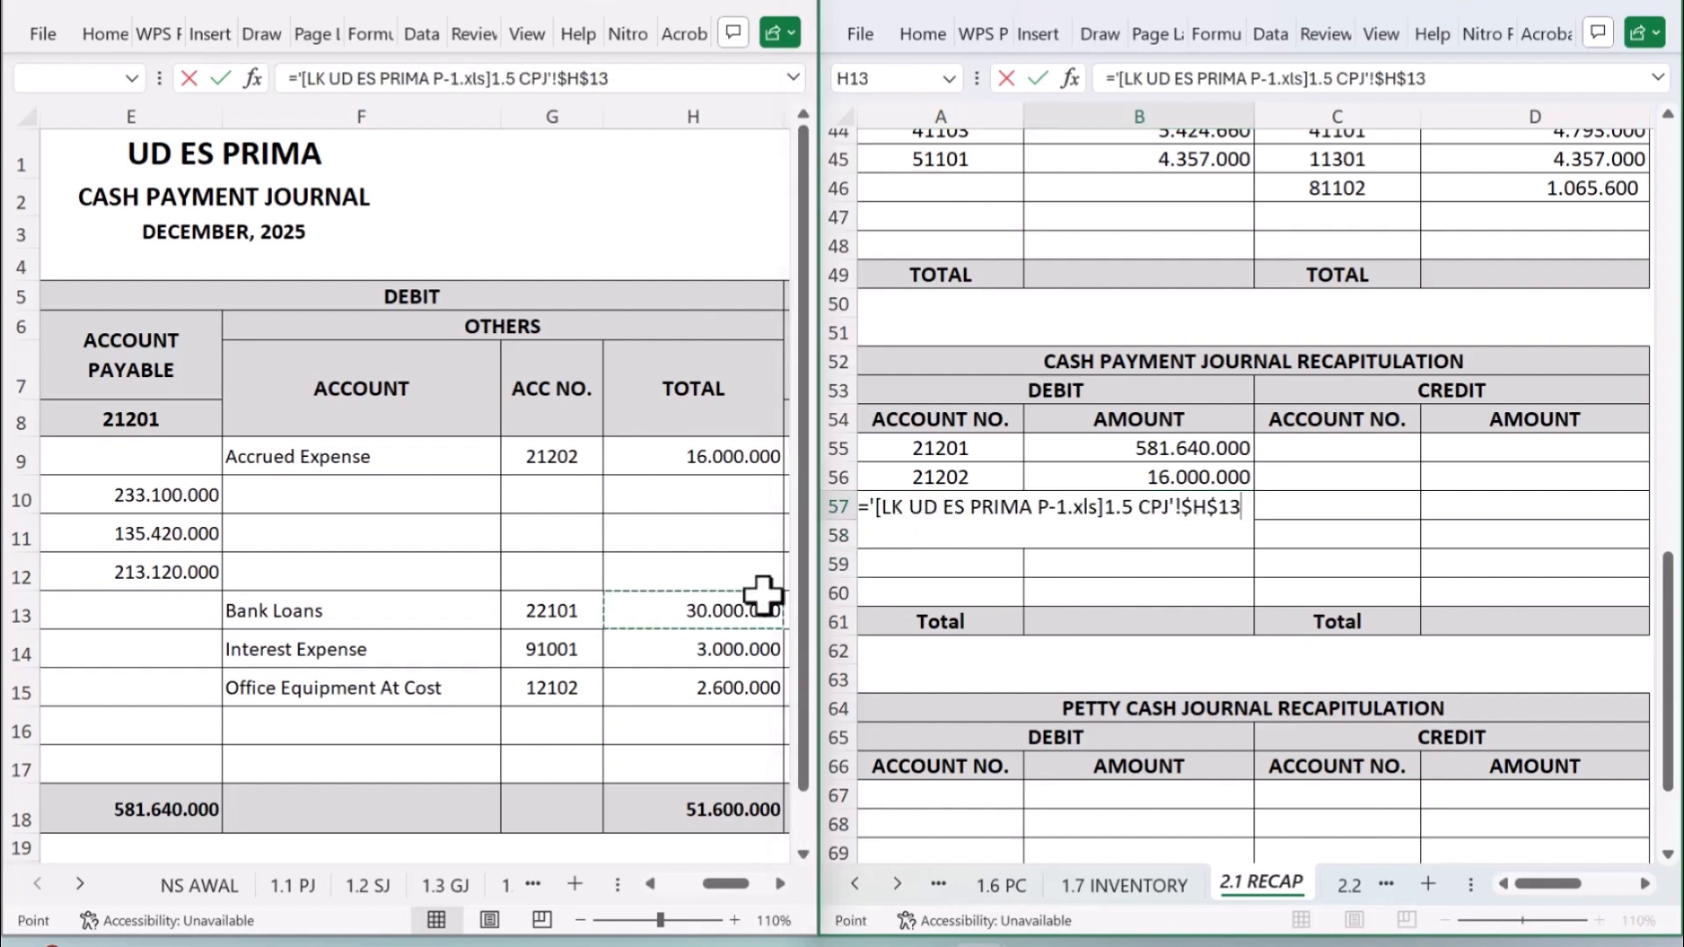
{"action": "key", "text": "Return"}
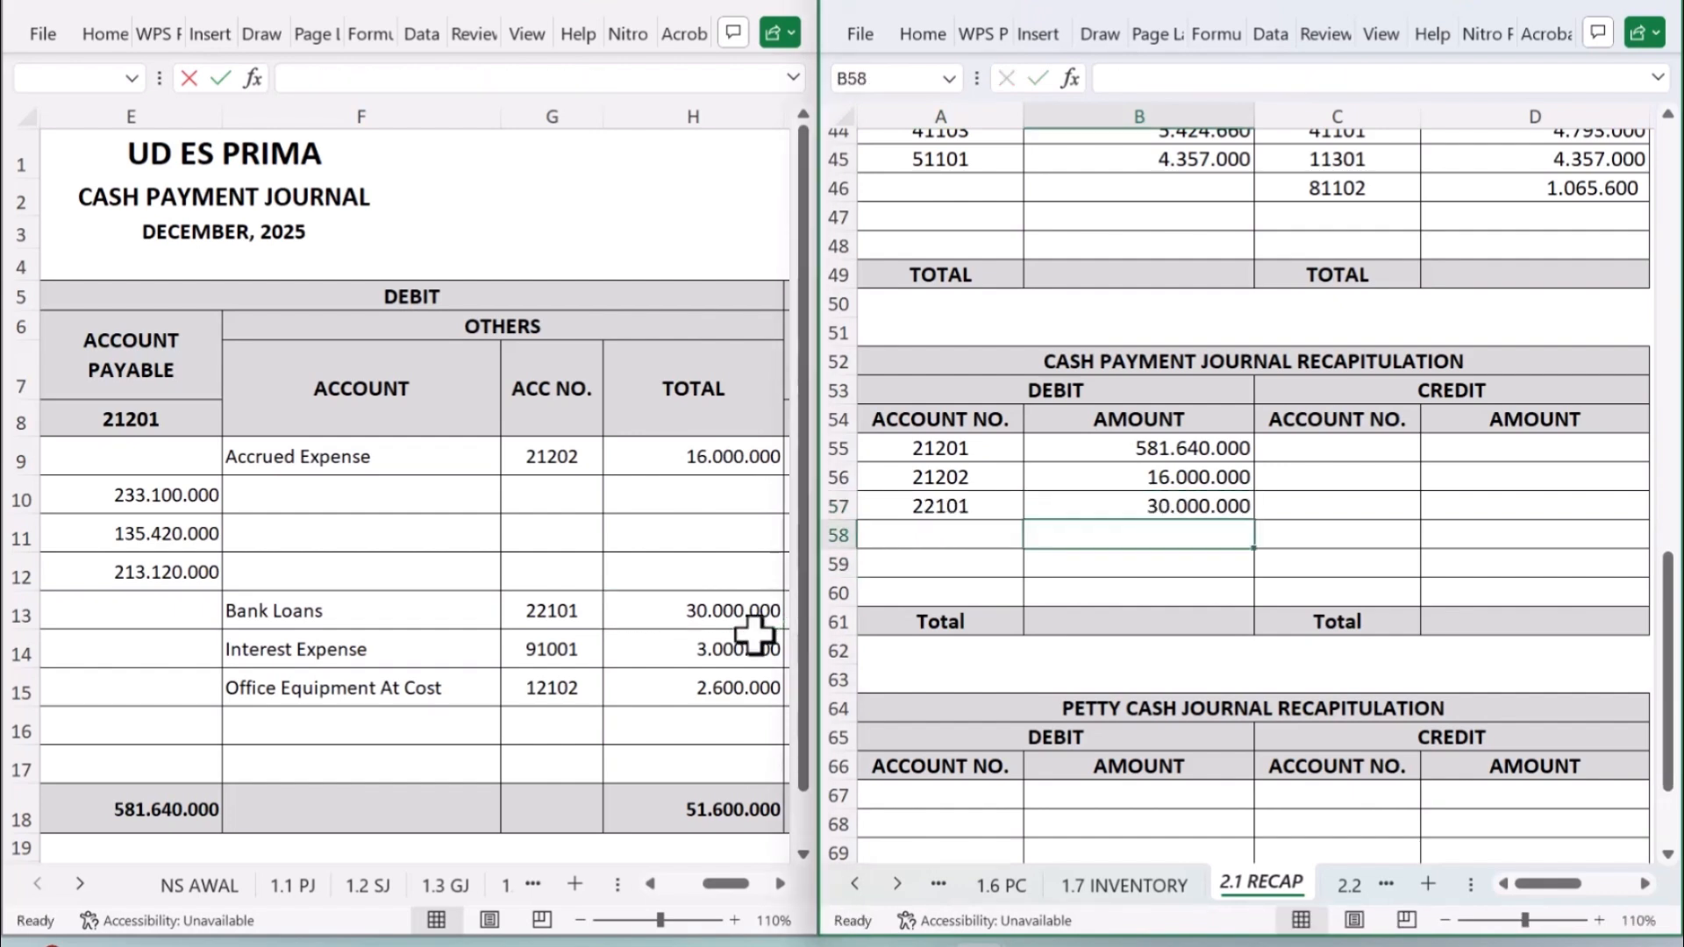
Step: Link recapitulation debit cells A58 and B58 to the 1.5 CPJ sheet's interest expense account number (G14) and total (H14)
{"action": "left_click", "coordinate": [985, 532]}
{"action": "type", "text": "="}
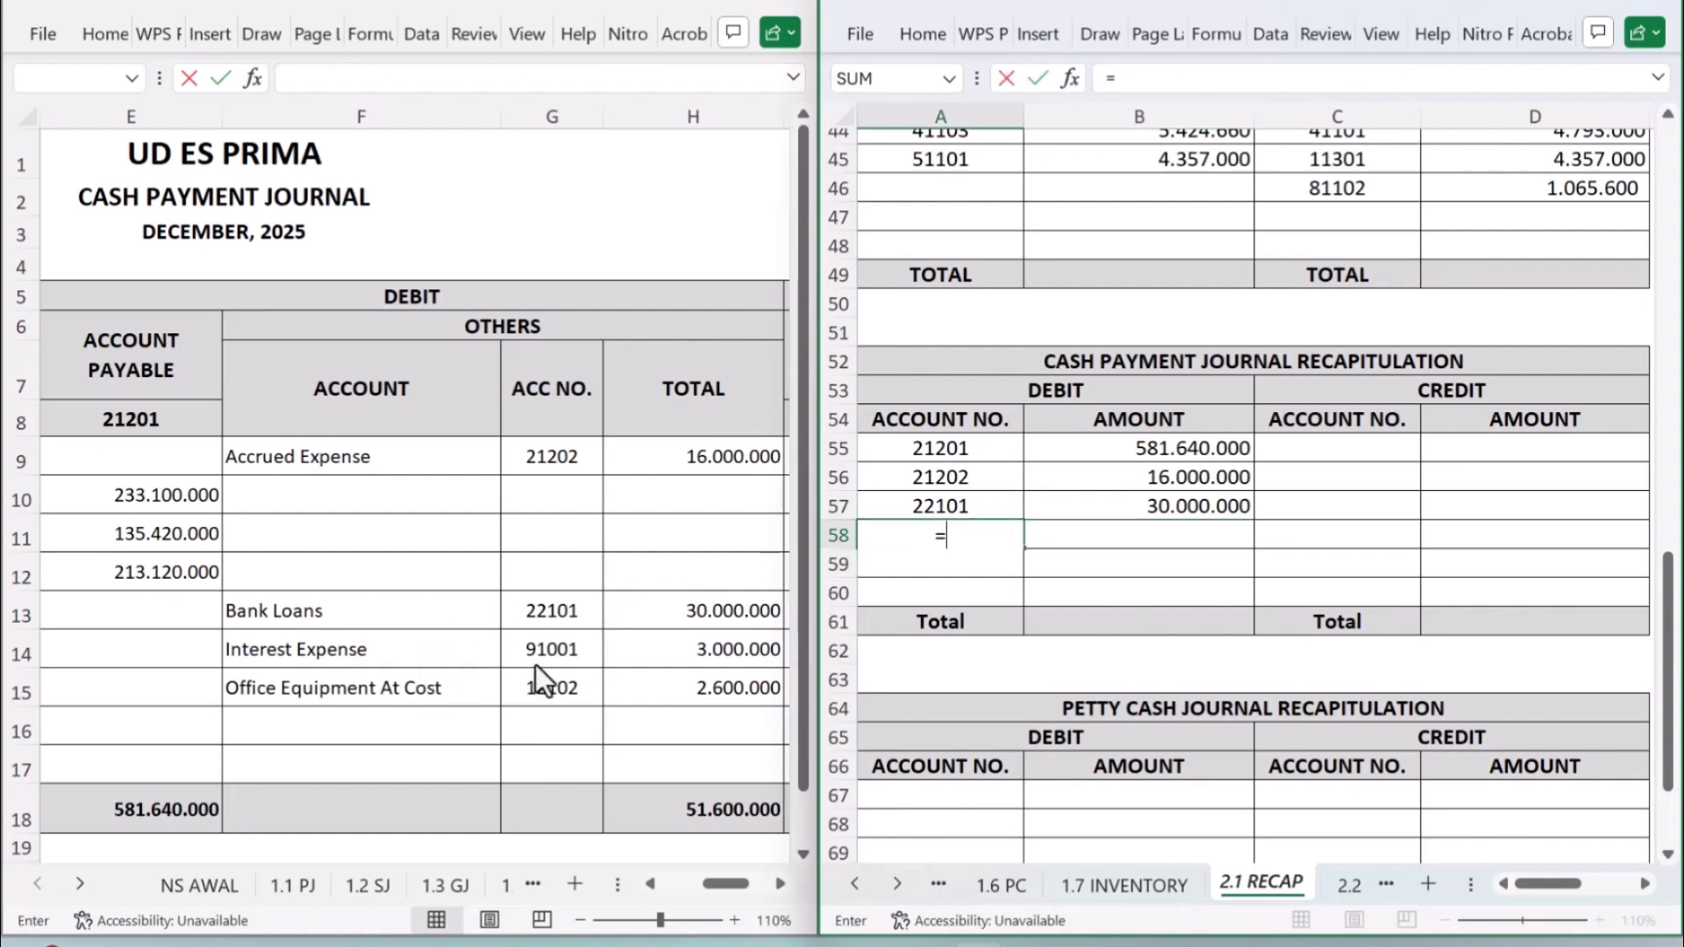
{"action": "left_click", "coordinate": [582, 649]}
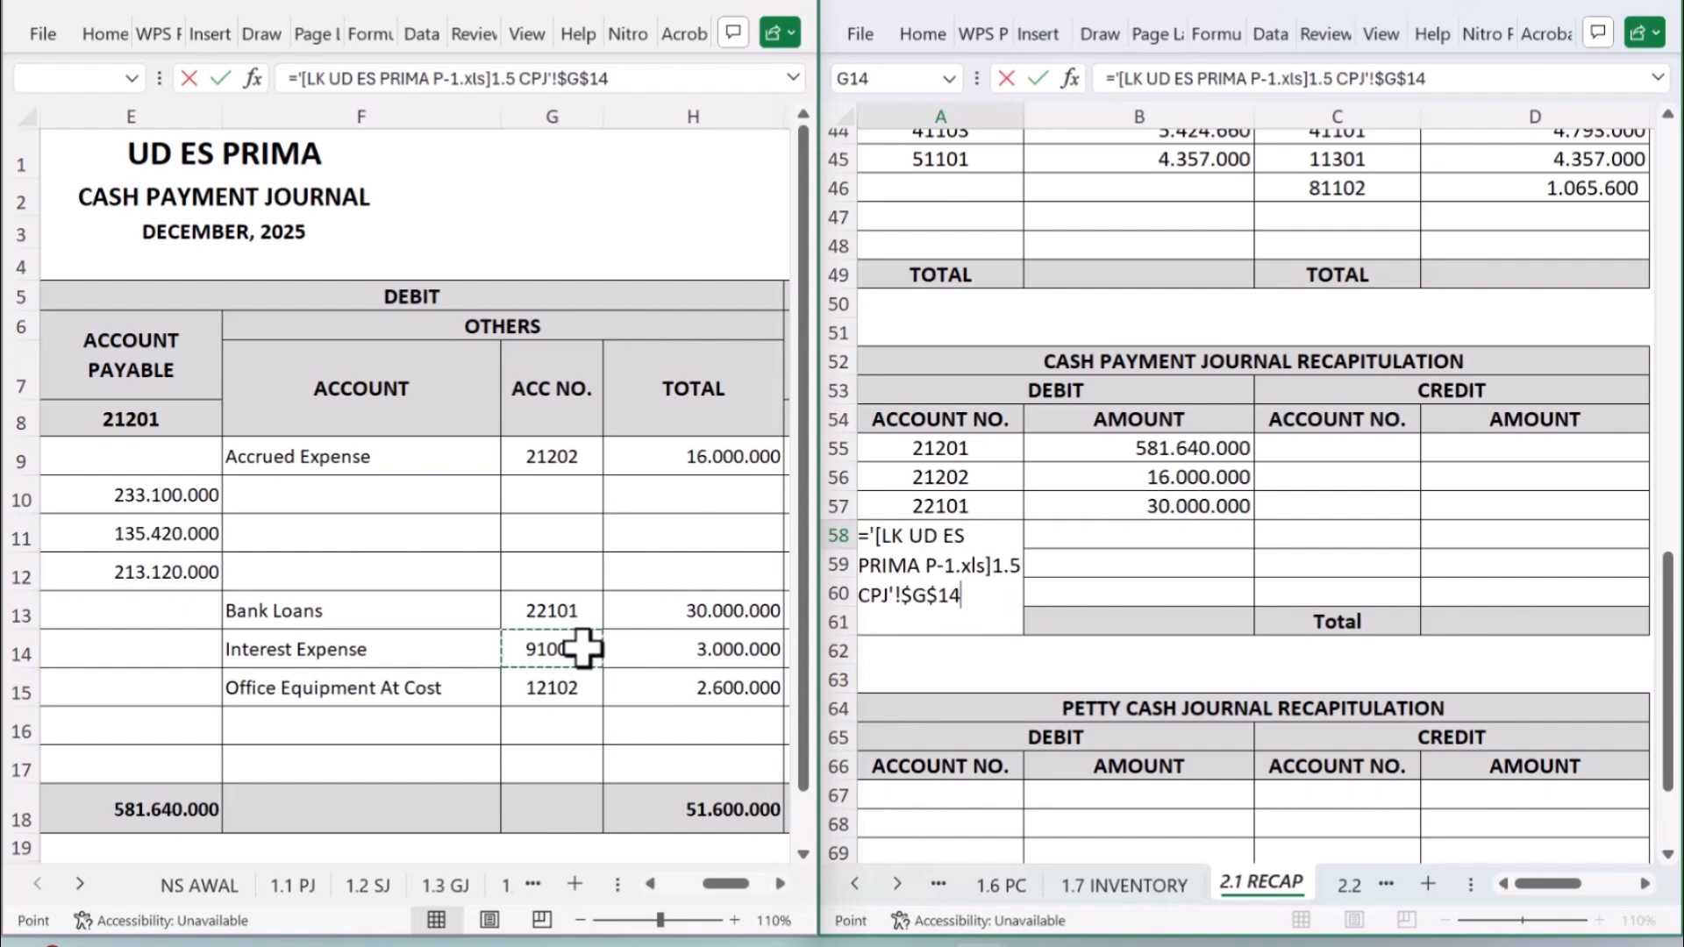
{"action": "key", "text": "Return"}
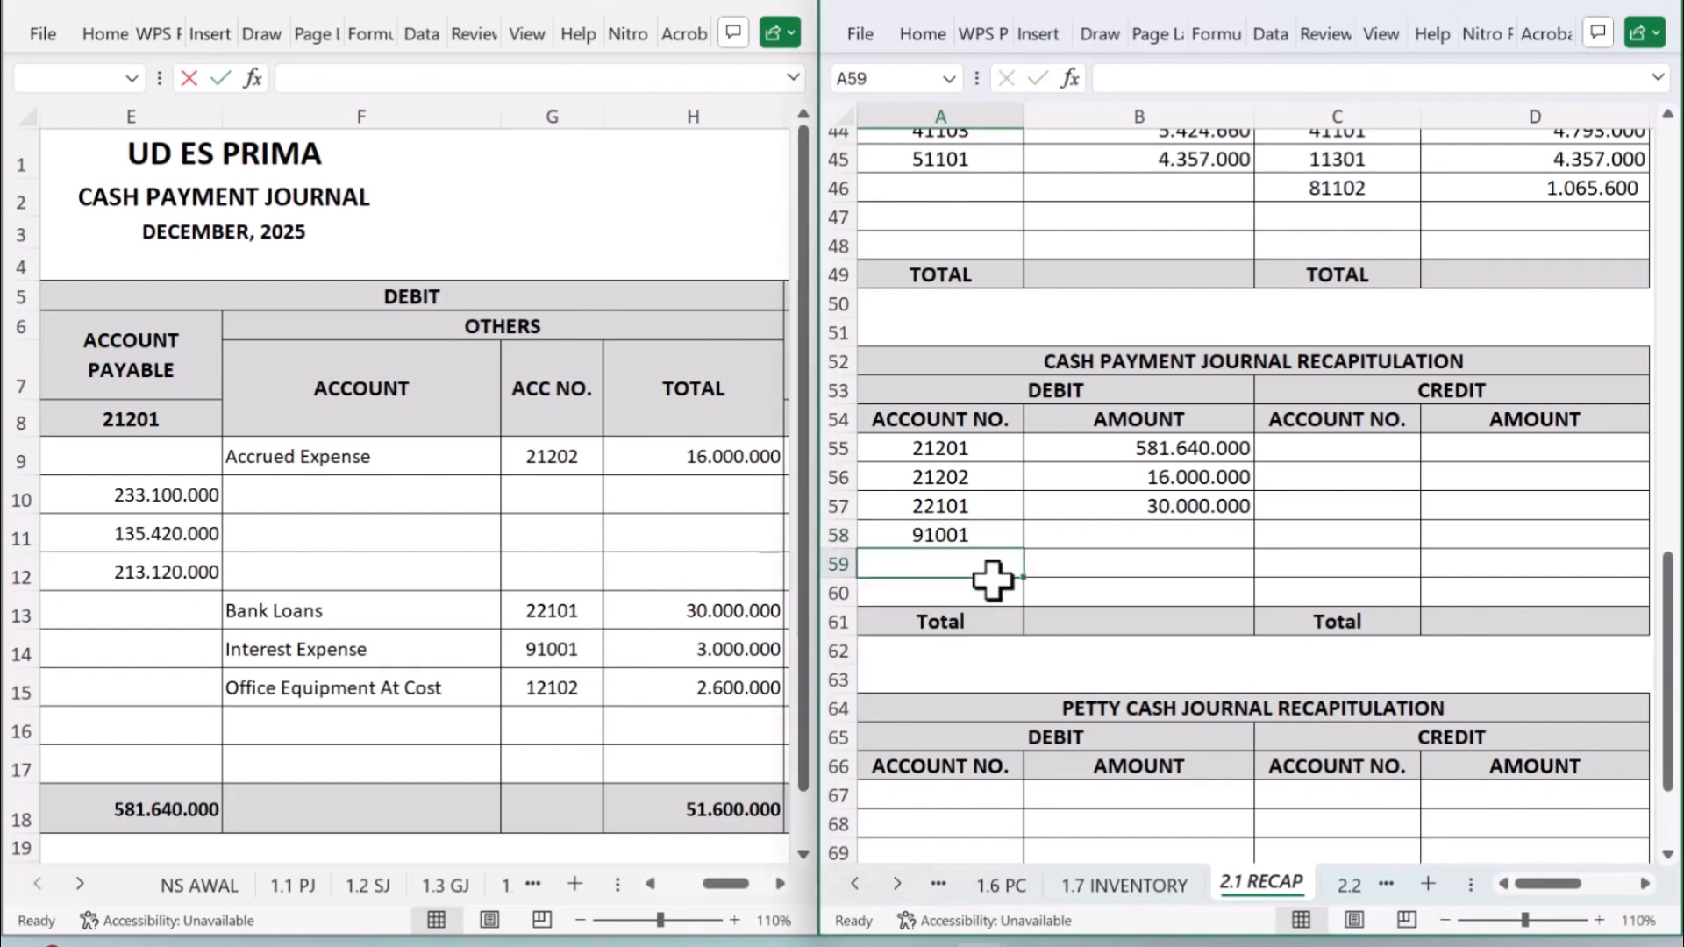
{"action": "left_click", "coordinate": [1137, 536]}
{"action": "type", "text": "="}
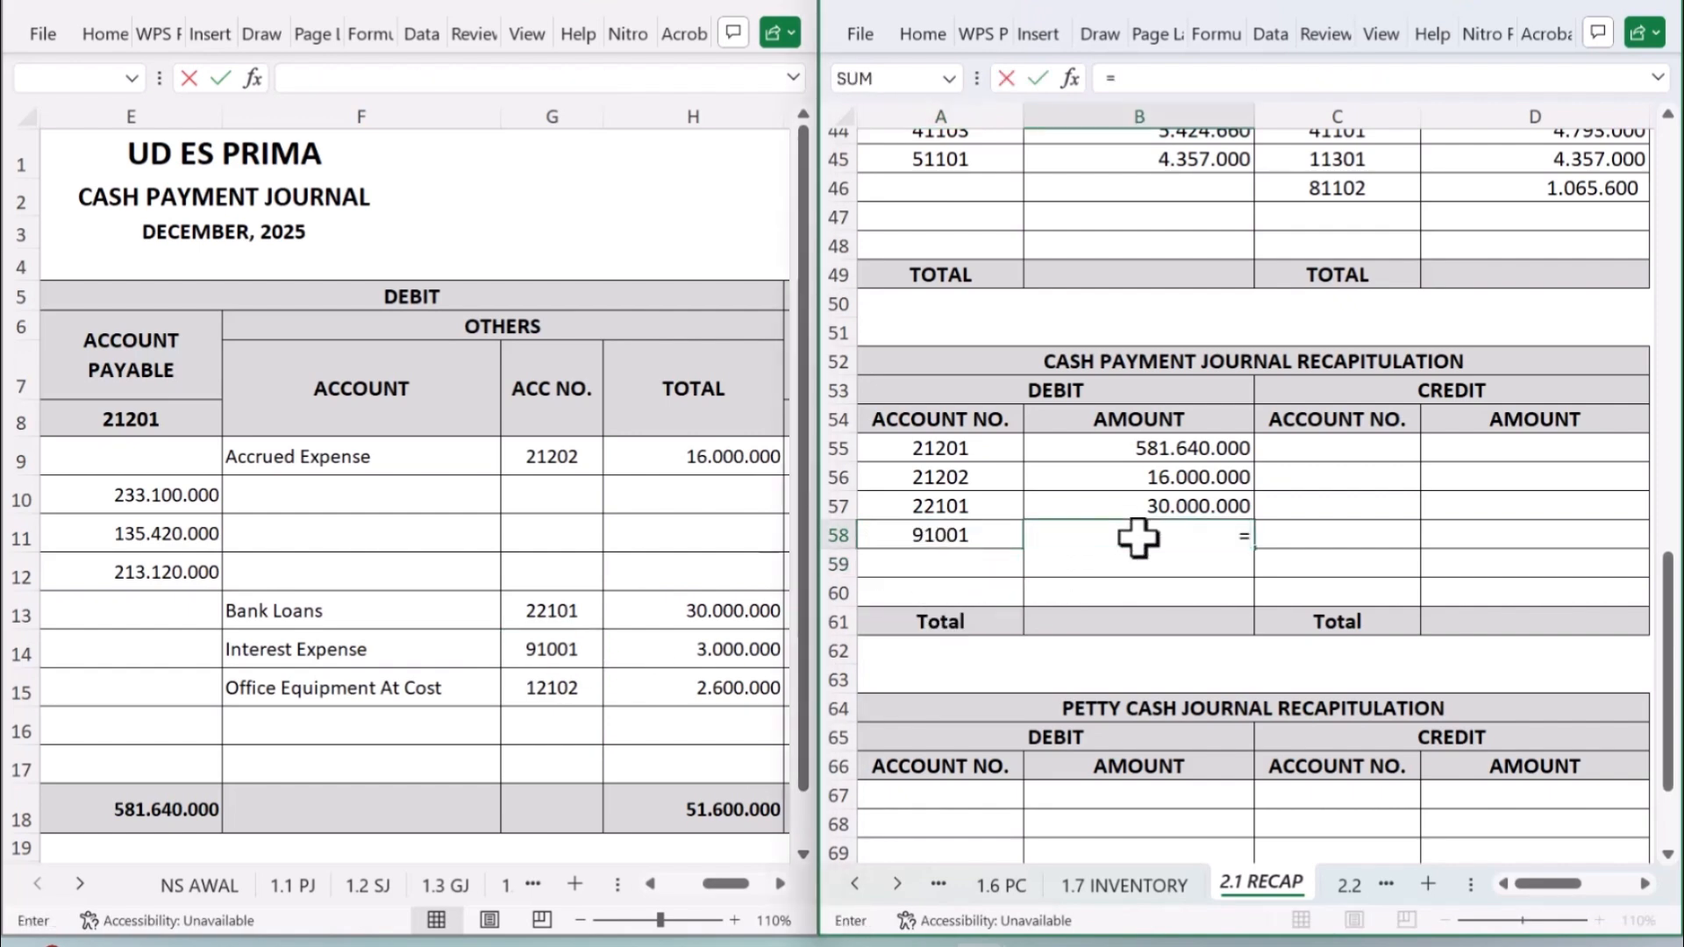
{"action": "left_click", "coordinate": [756, 649]}
{"action": "key", "text": "Return"}
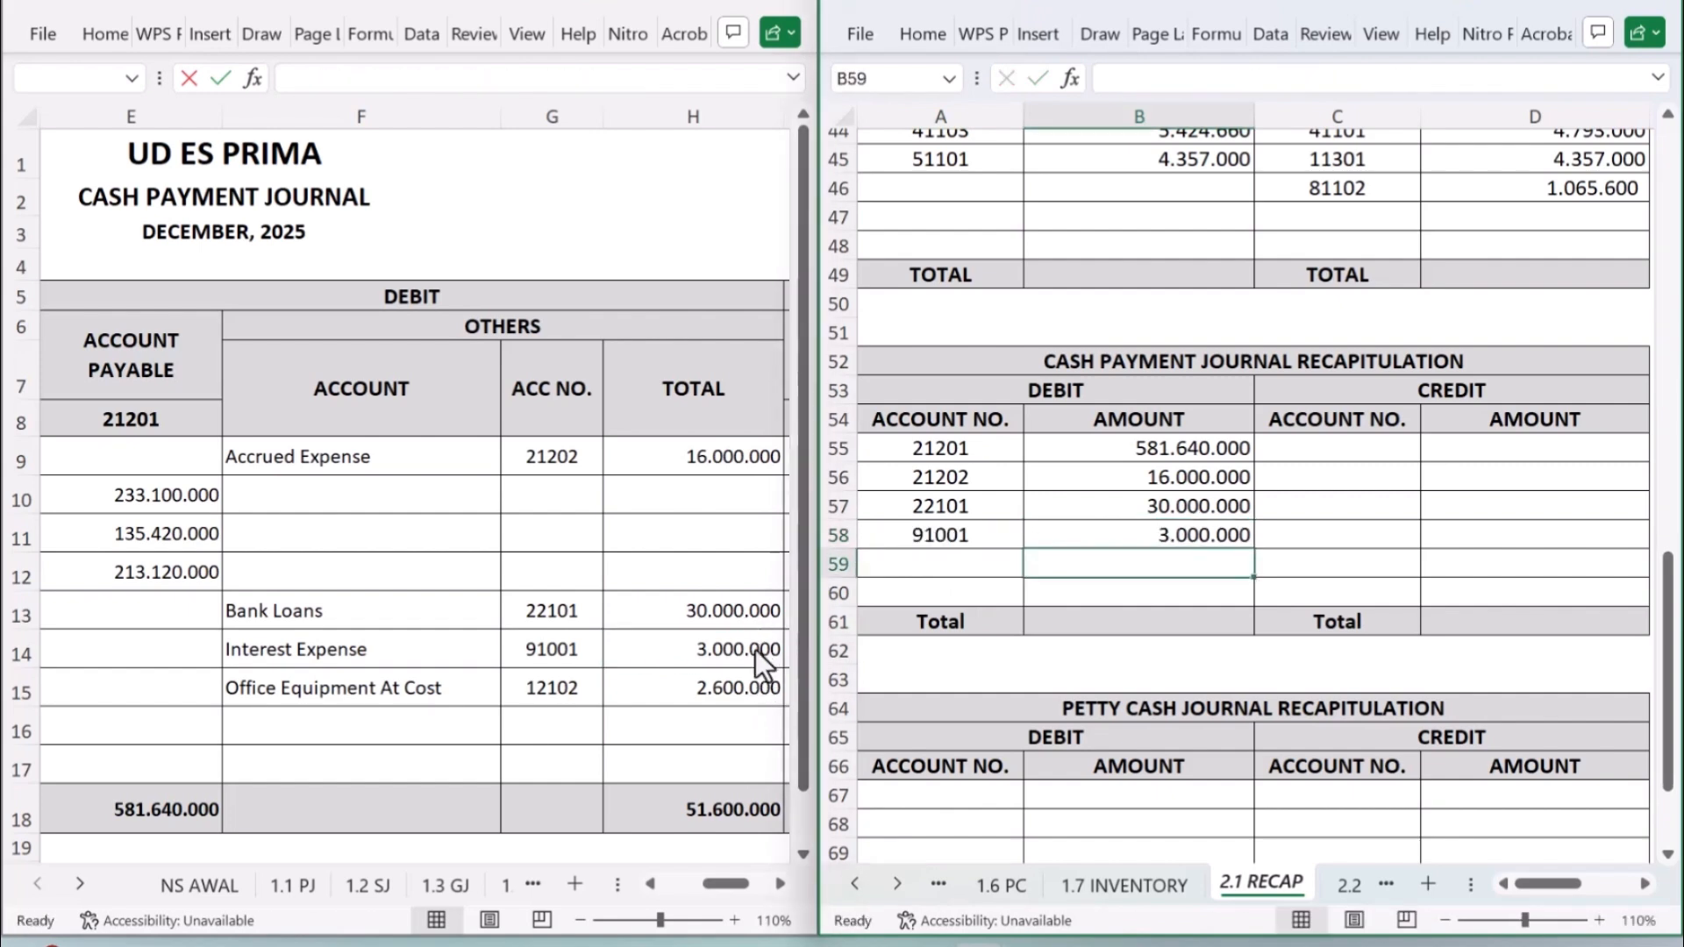
{"action": "key", "text": "Up"}
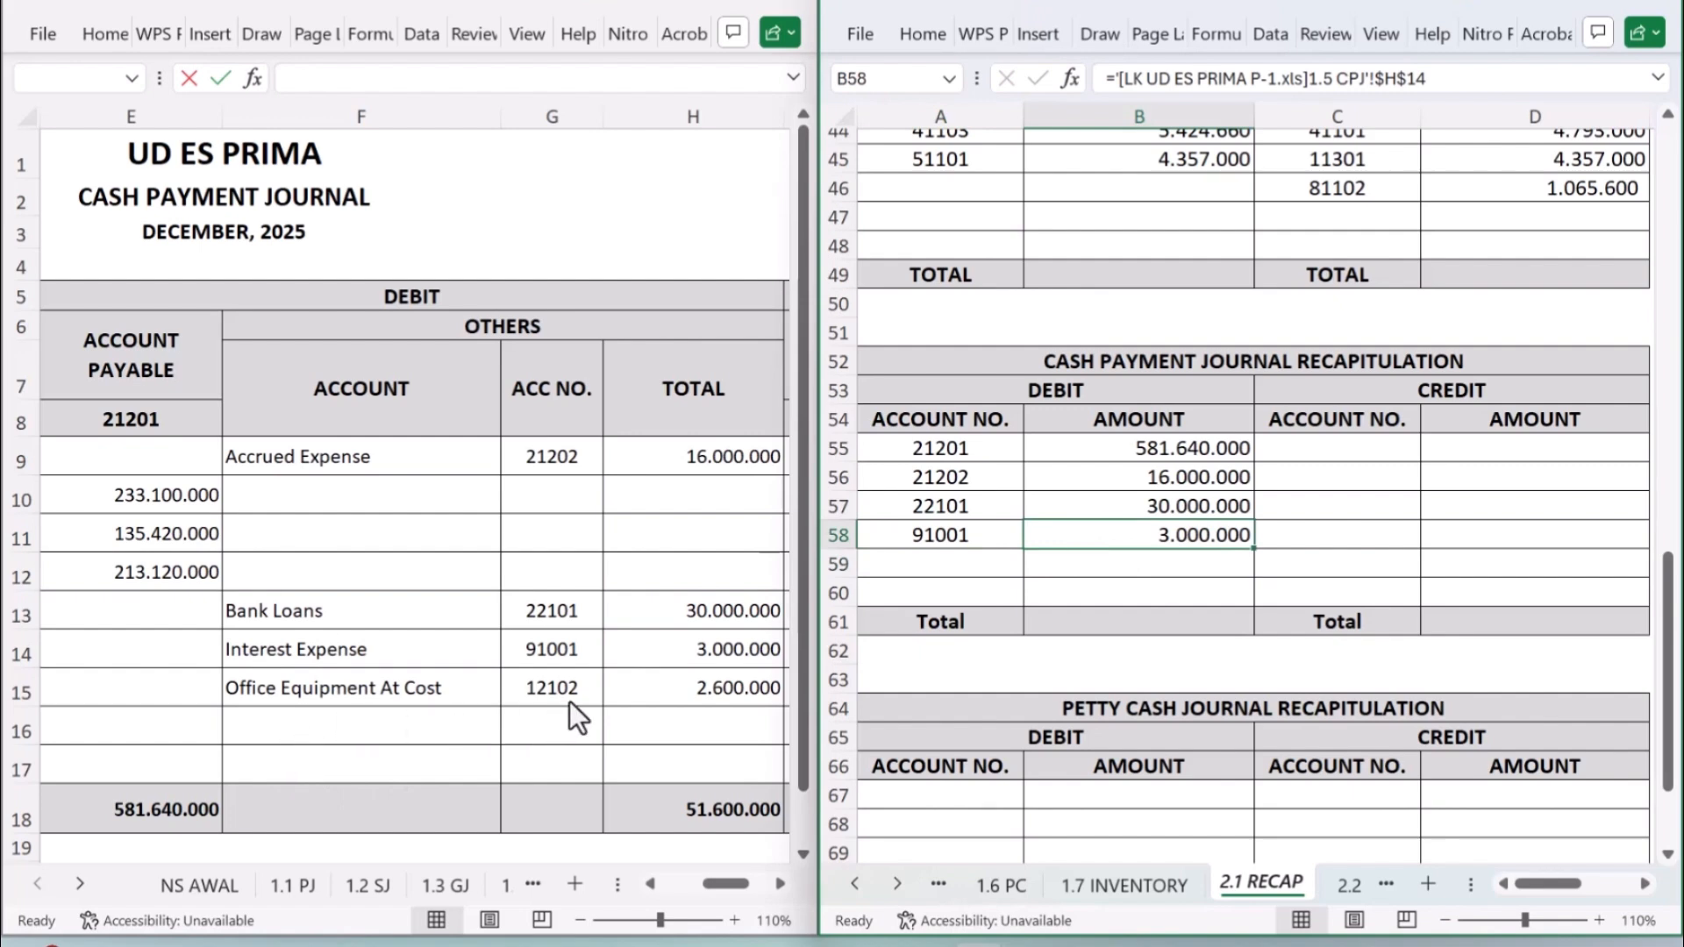
Step: Enter ledger code 12102 as text in A59 and link B59 to the 1.5 CPJ sheet's office equipment total (H15)
{"action": "left_click", "coordinate": [945, 571]}
{"action": "type", "text": "'1"}
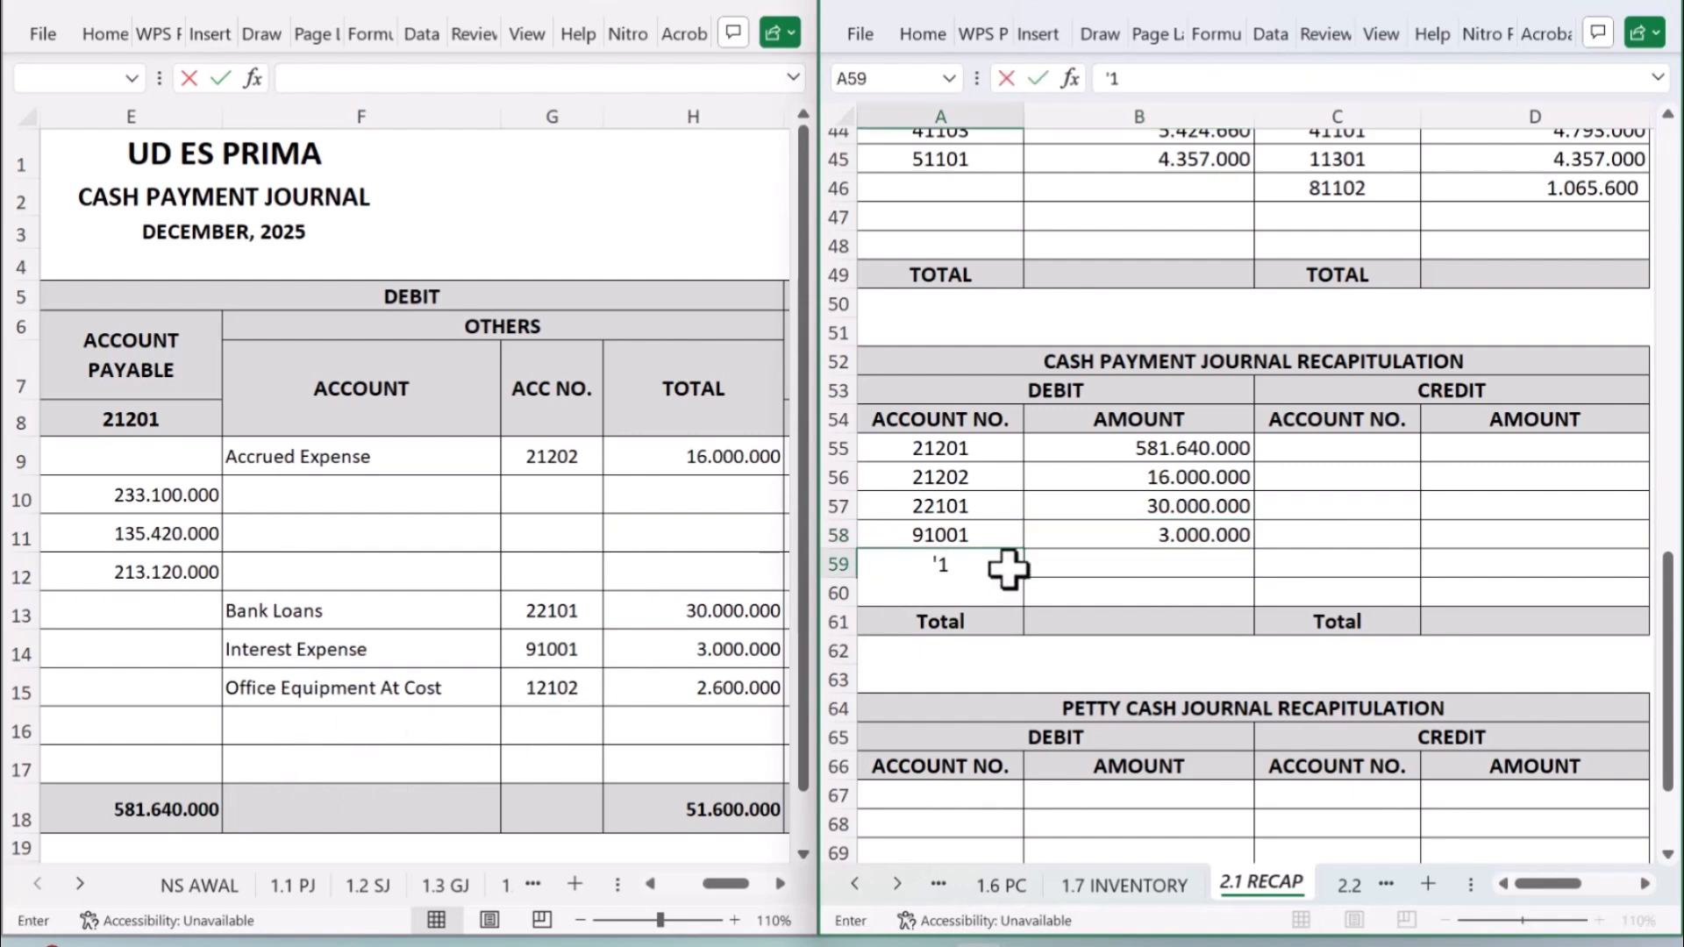
{"action": "type", "text": "2102"}
{"action": "left_click", "coordinate": [1067, 575]}
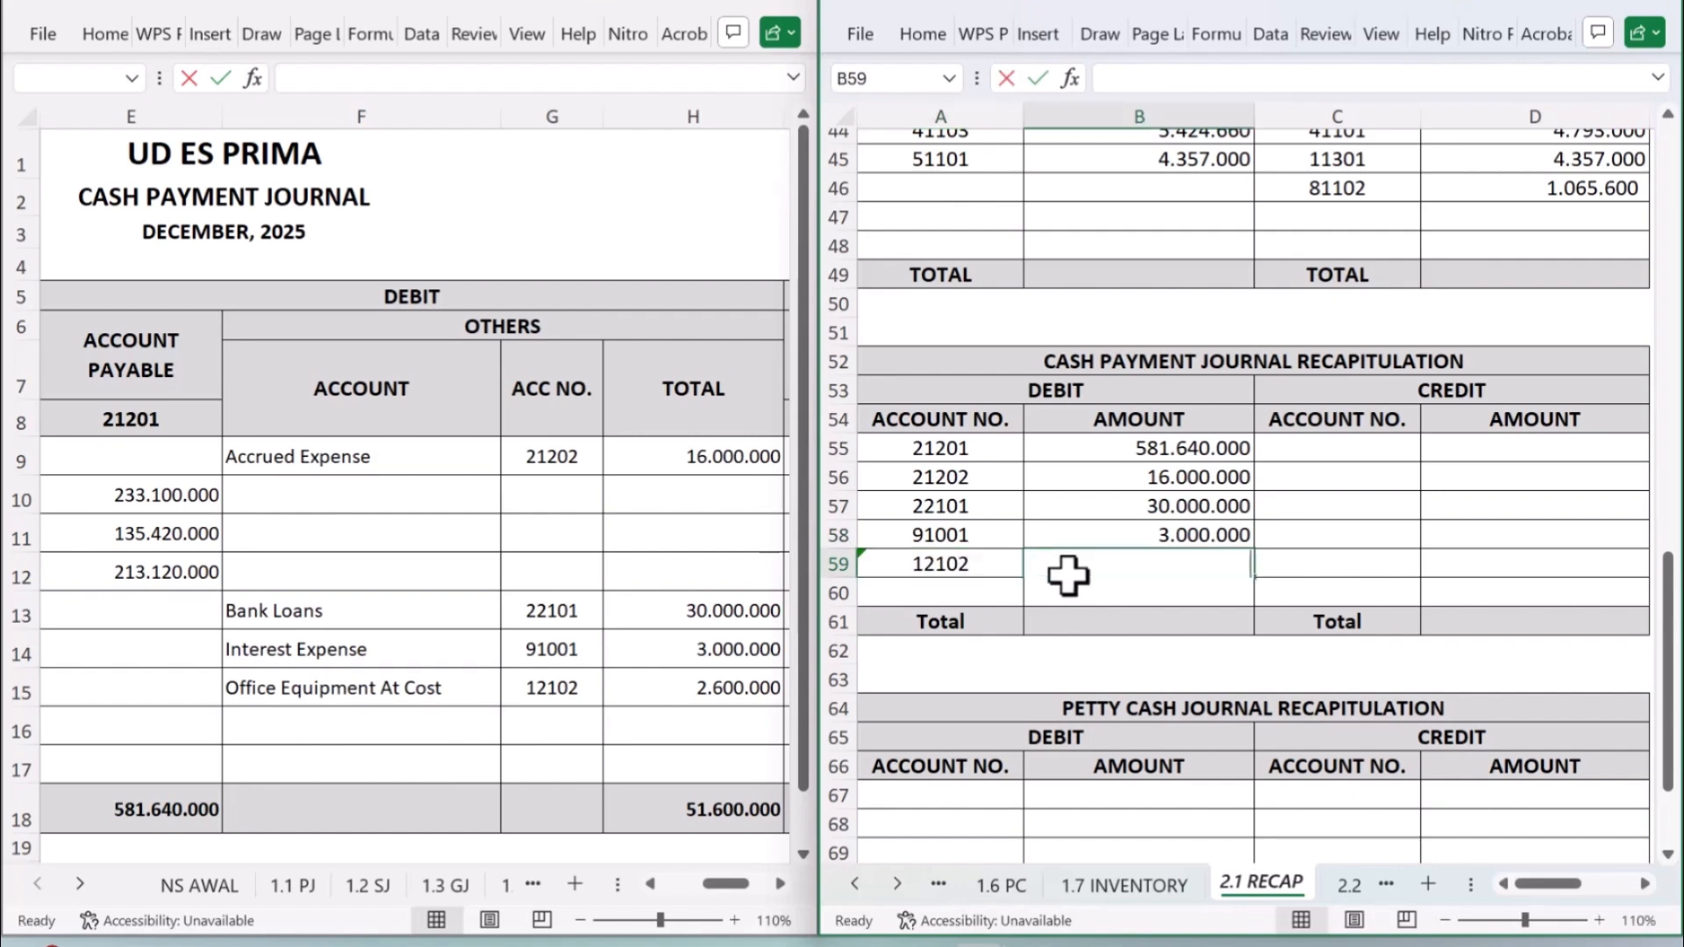
{"action": "type", "text": "="}
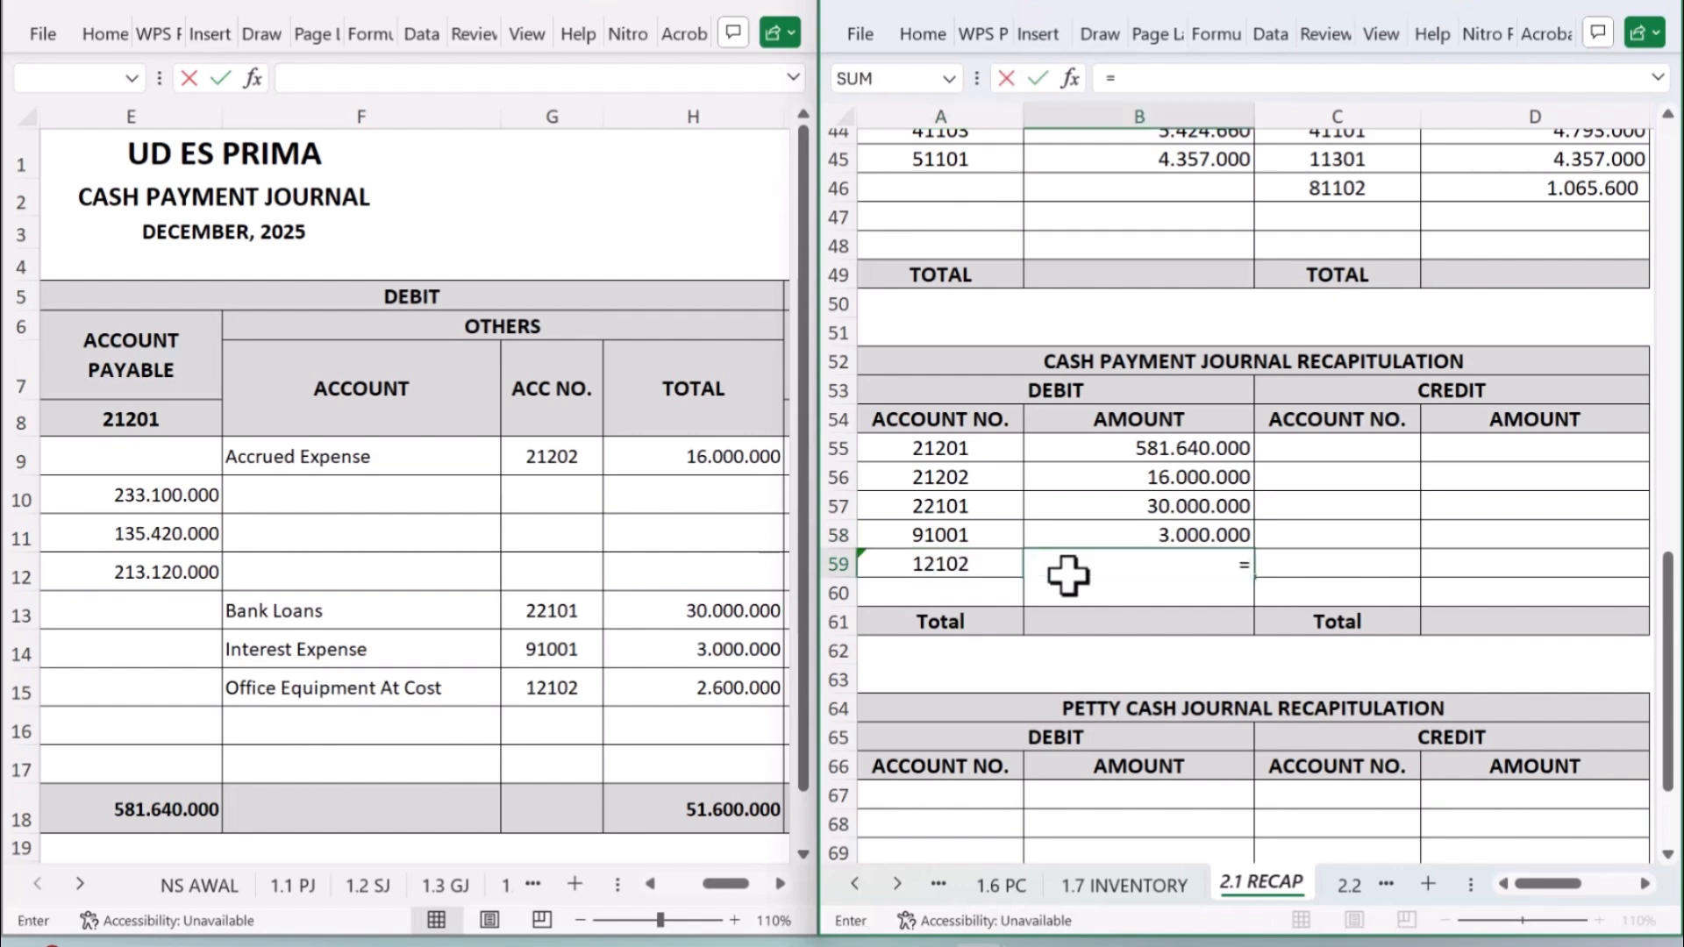
{"action": "left_click", "coordinate": [726, 687]}
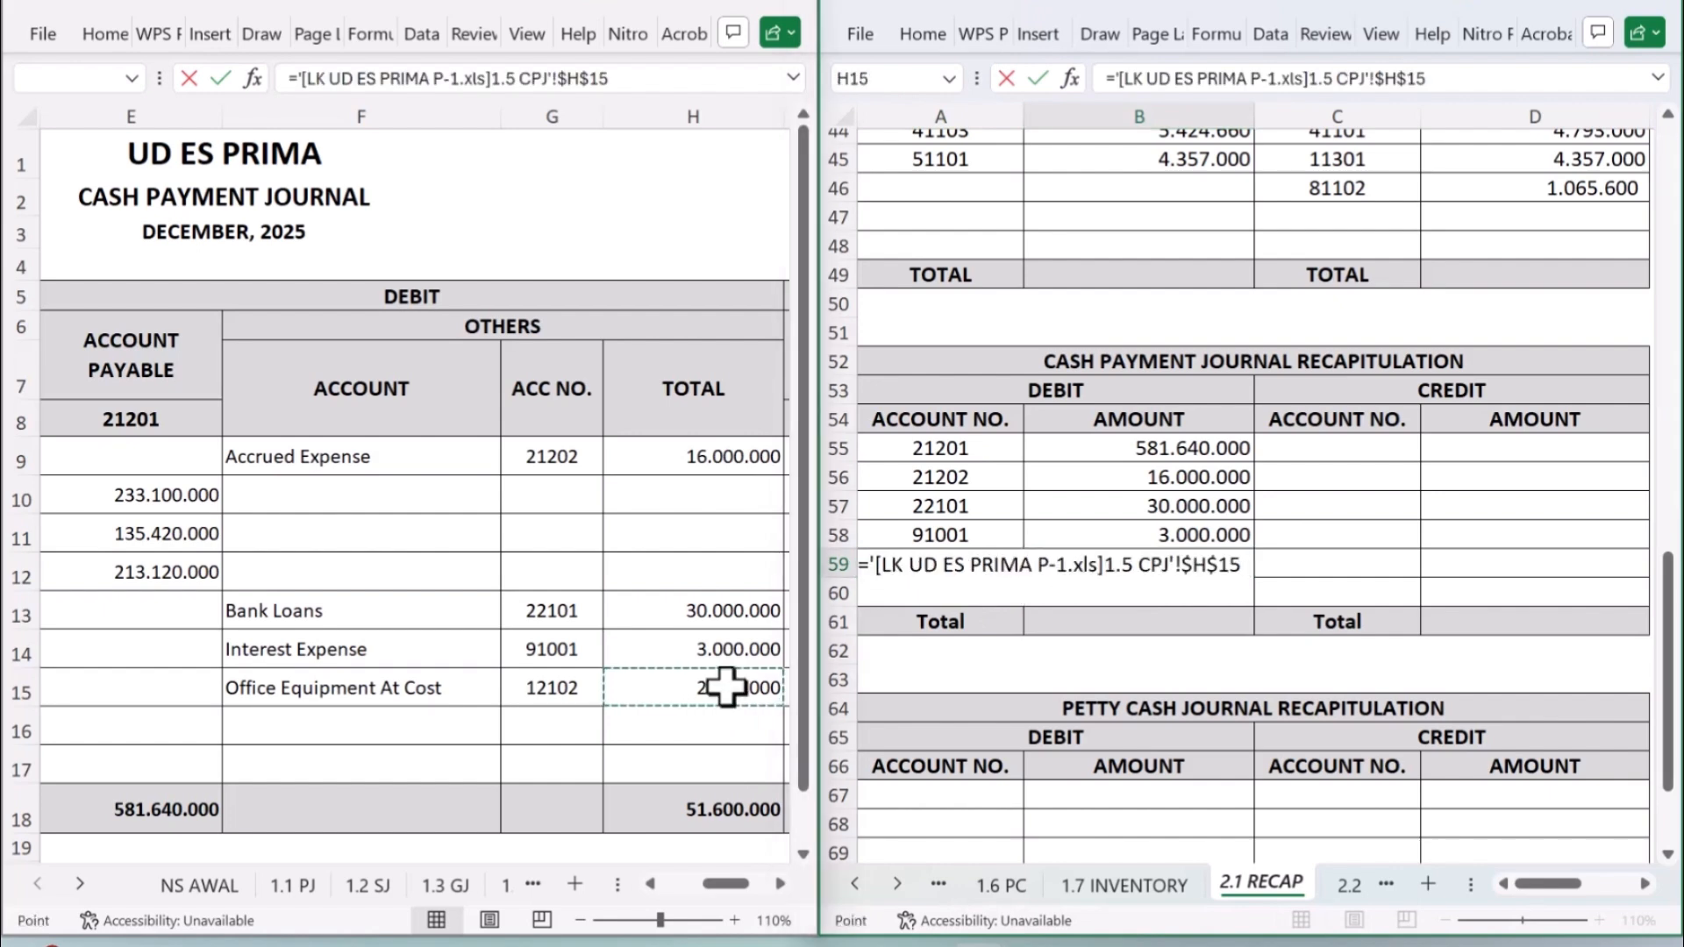
{"action": "key", "text": "Return"}
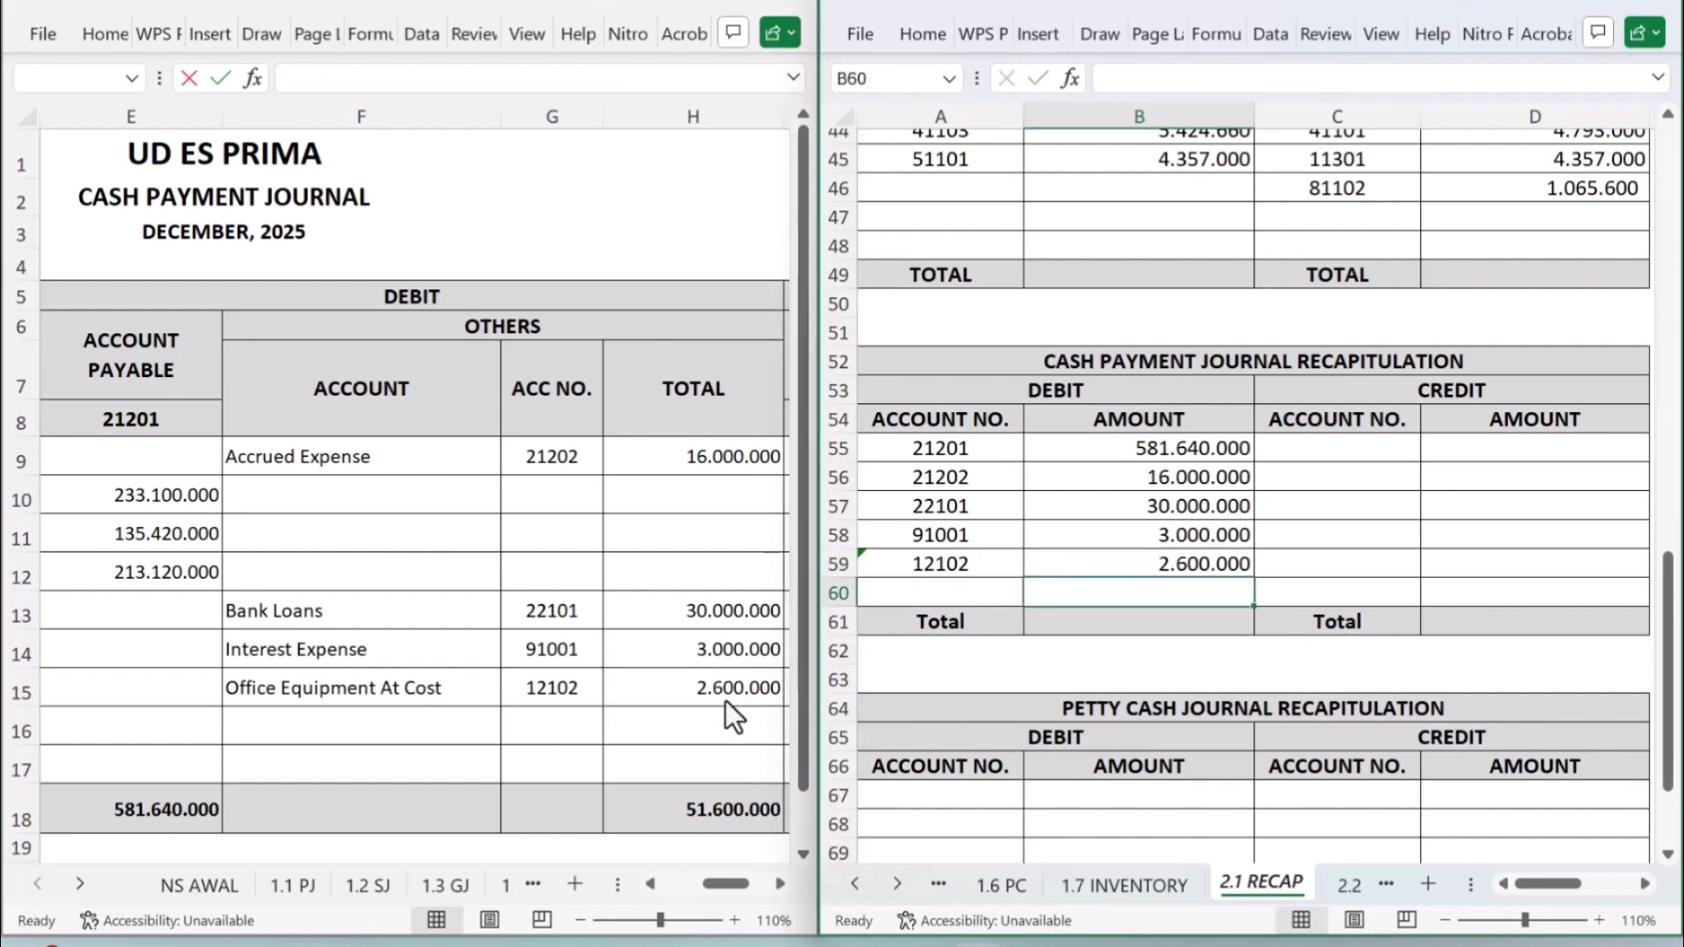
Step: Link cash payment recapitulation credit cells C55 and D55 to the 1.5 CPJ sheet's cash in bank account number (I8) and total (I18)
{"action": "left_click", "coordinate": [778, 886]}
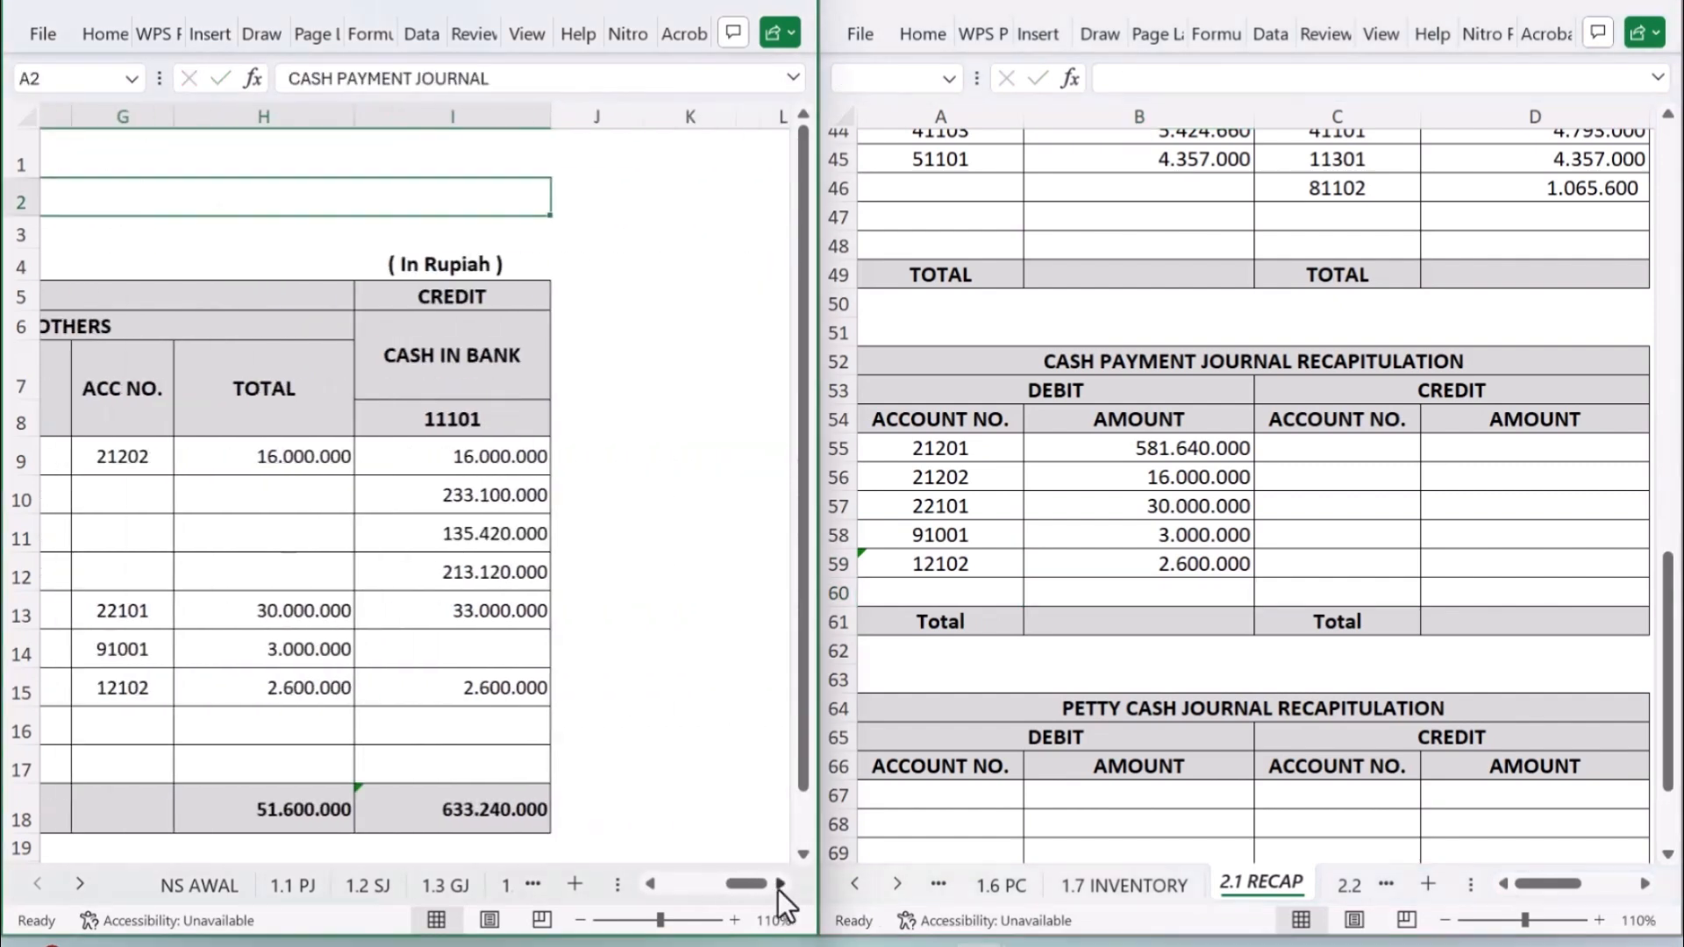
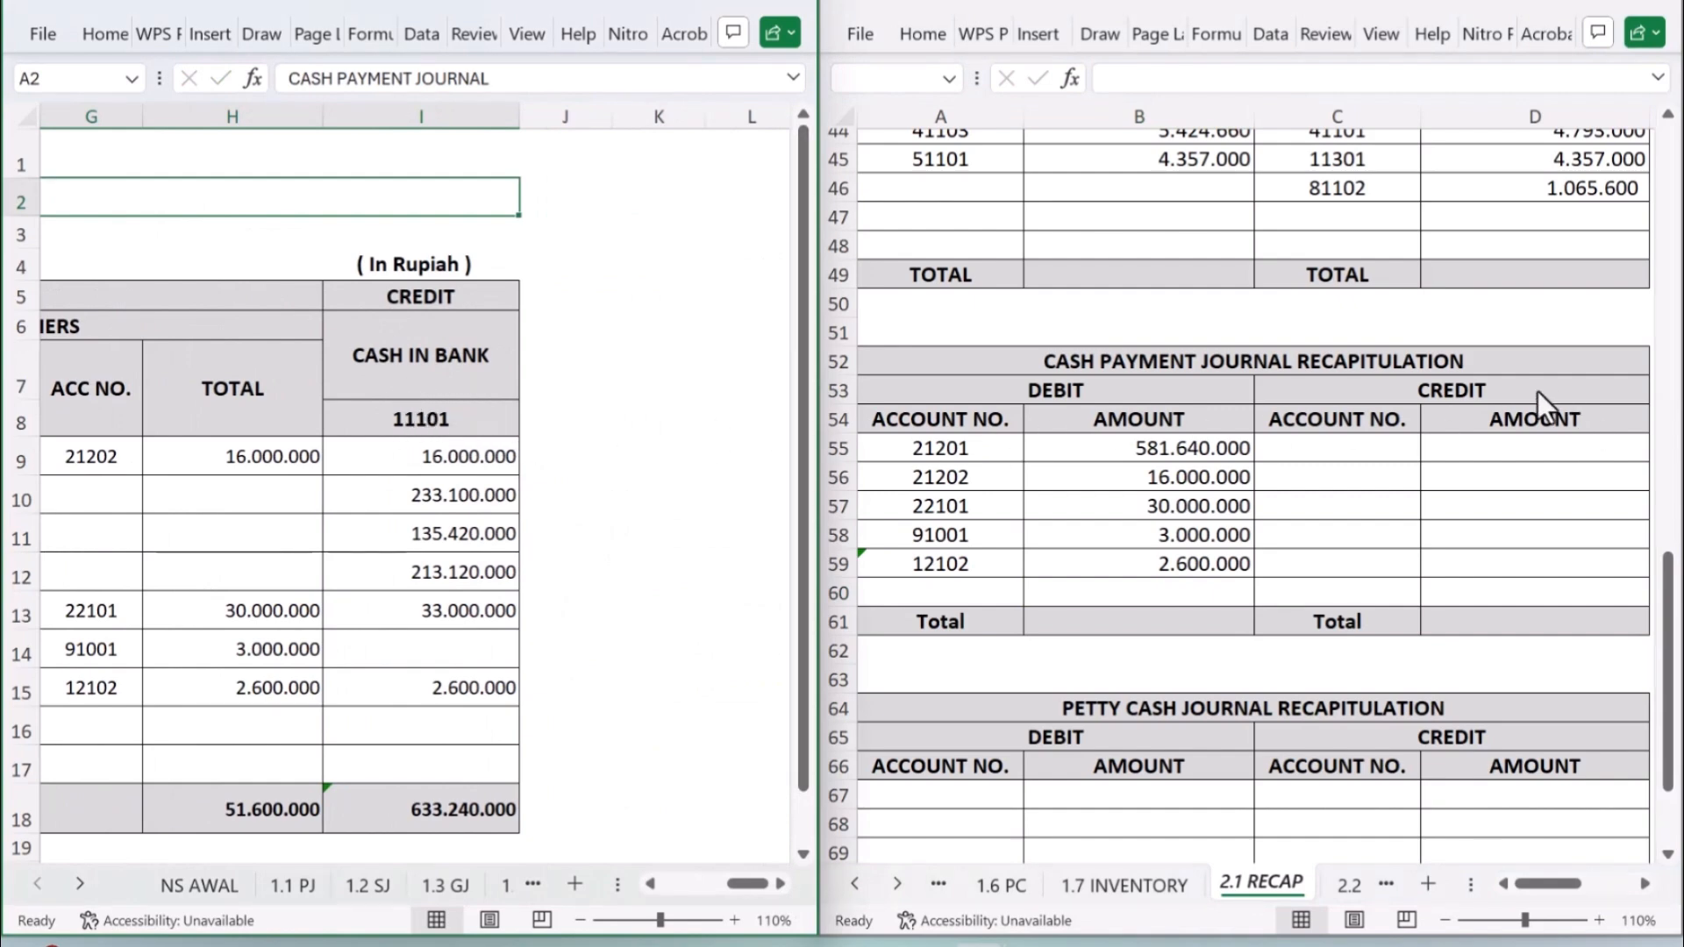
{"action": "left_click", "coordinate": [1392, 442]}
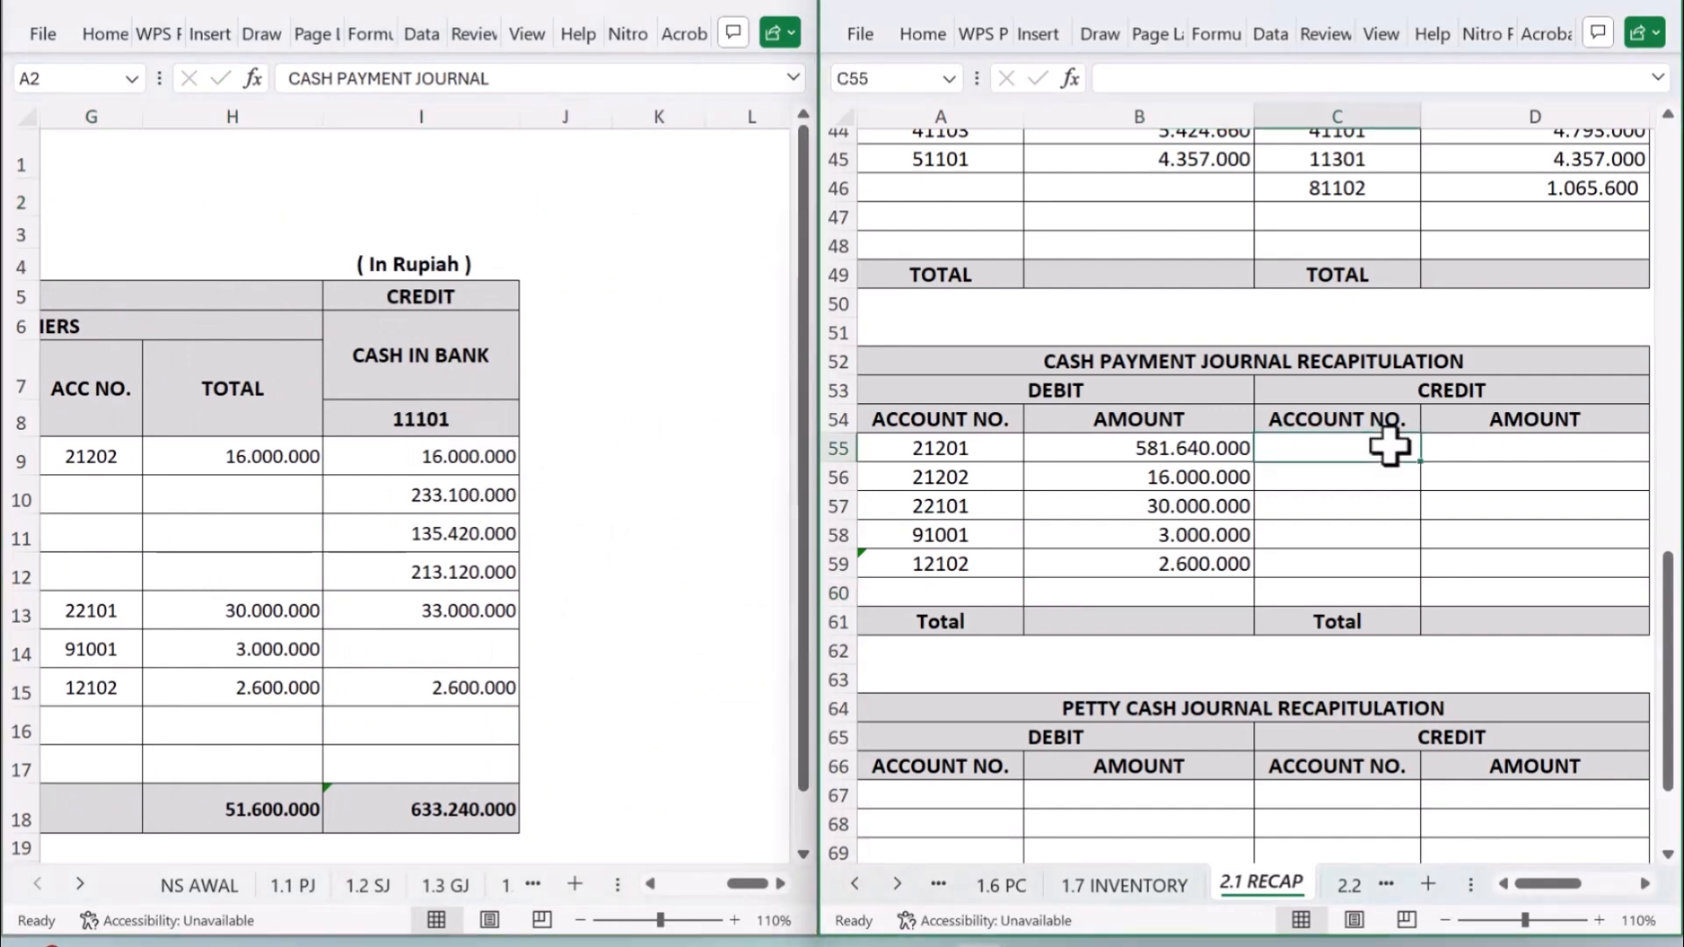
{"action": "type", "text": "="}
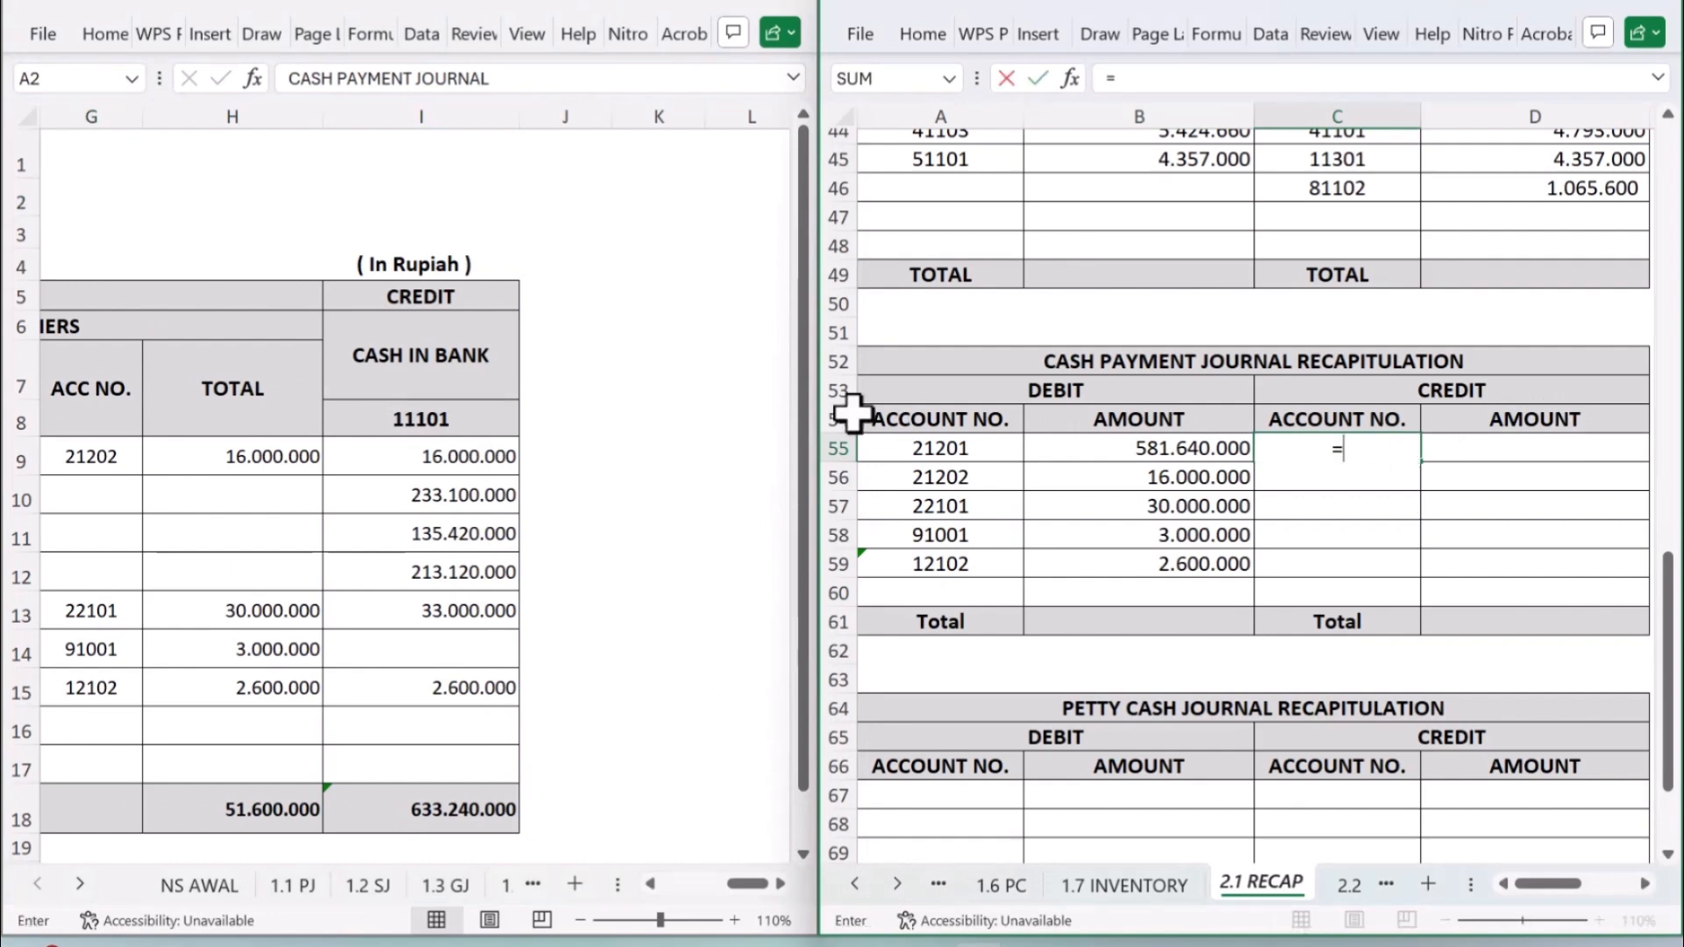
{"action": "left_click", "coordinate": [482, 415]}
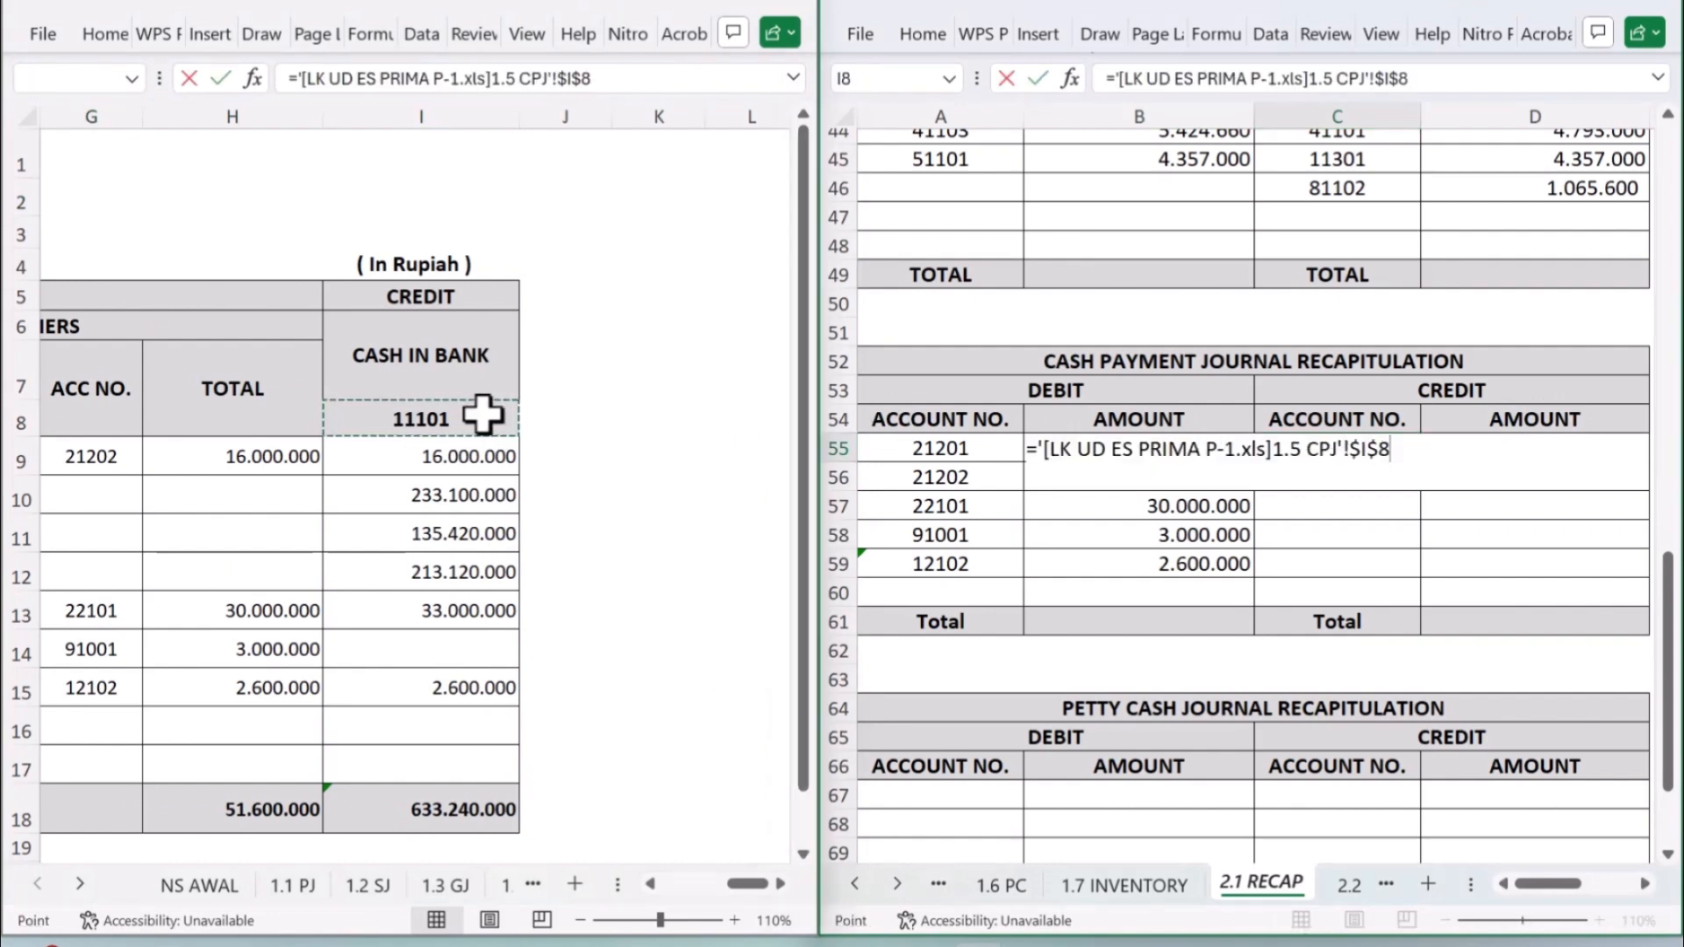
{"action": "key", "text": "Return"}
{"action": "left_click", "coordinate": [1591, 451]}
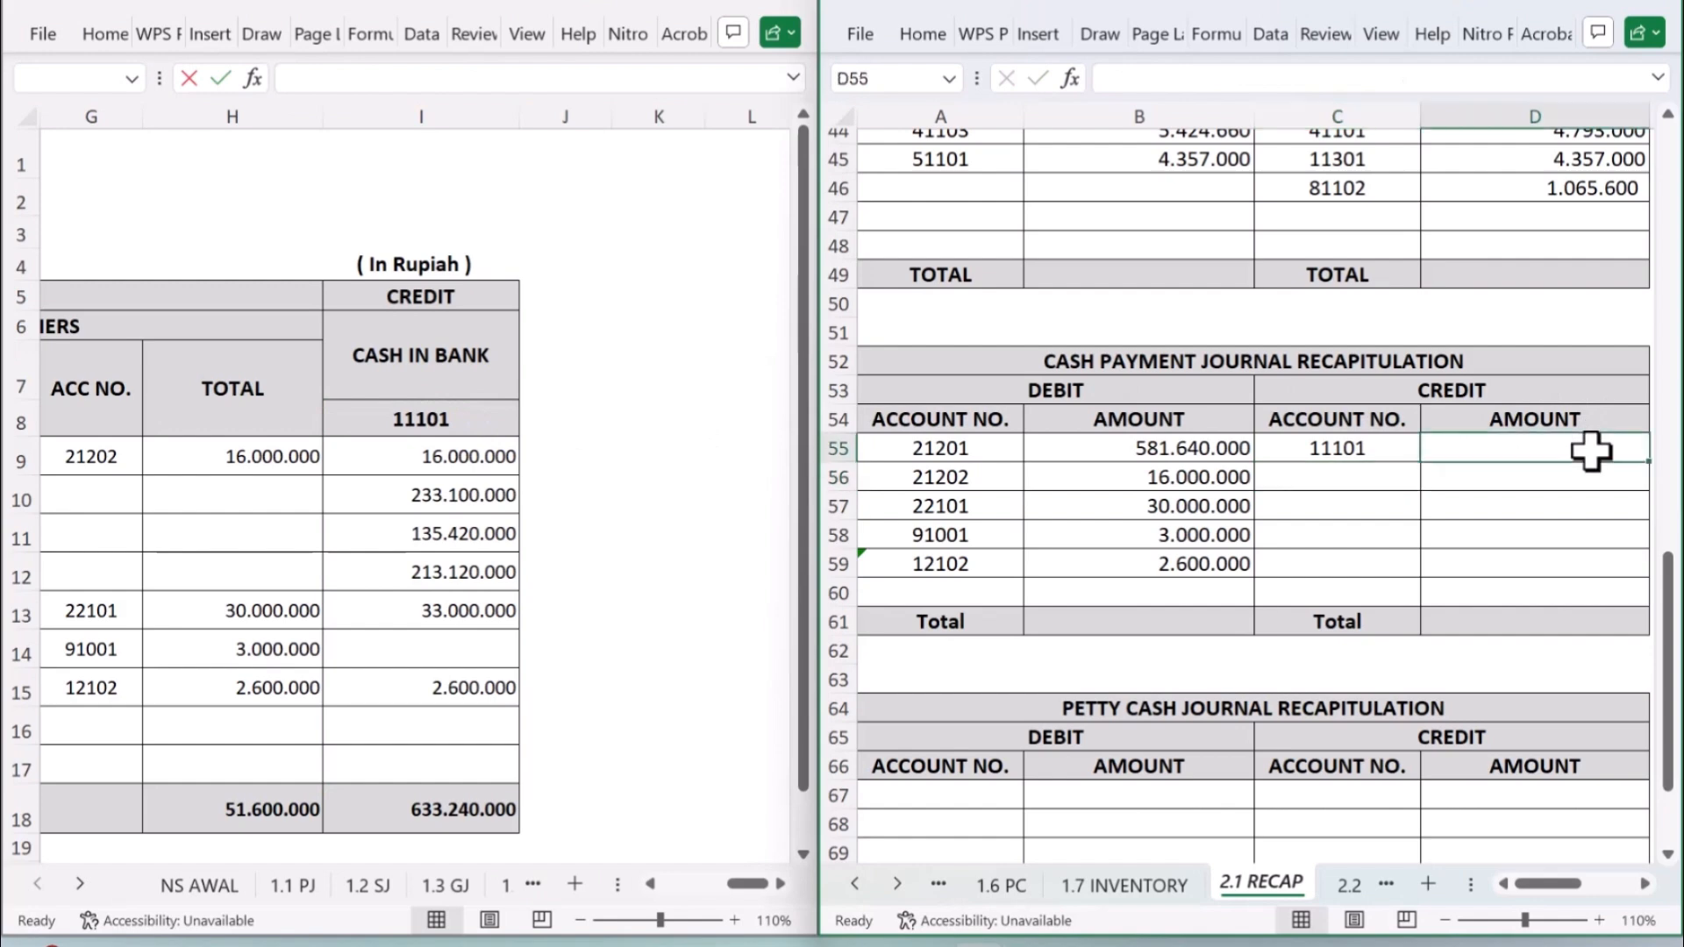
{"action": "type", "text": "="}
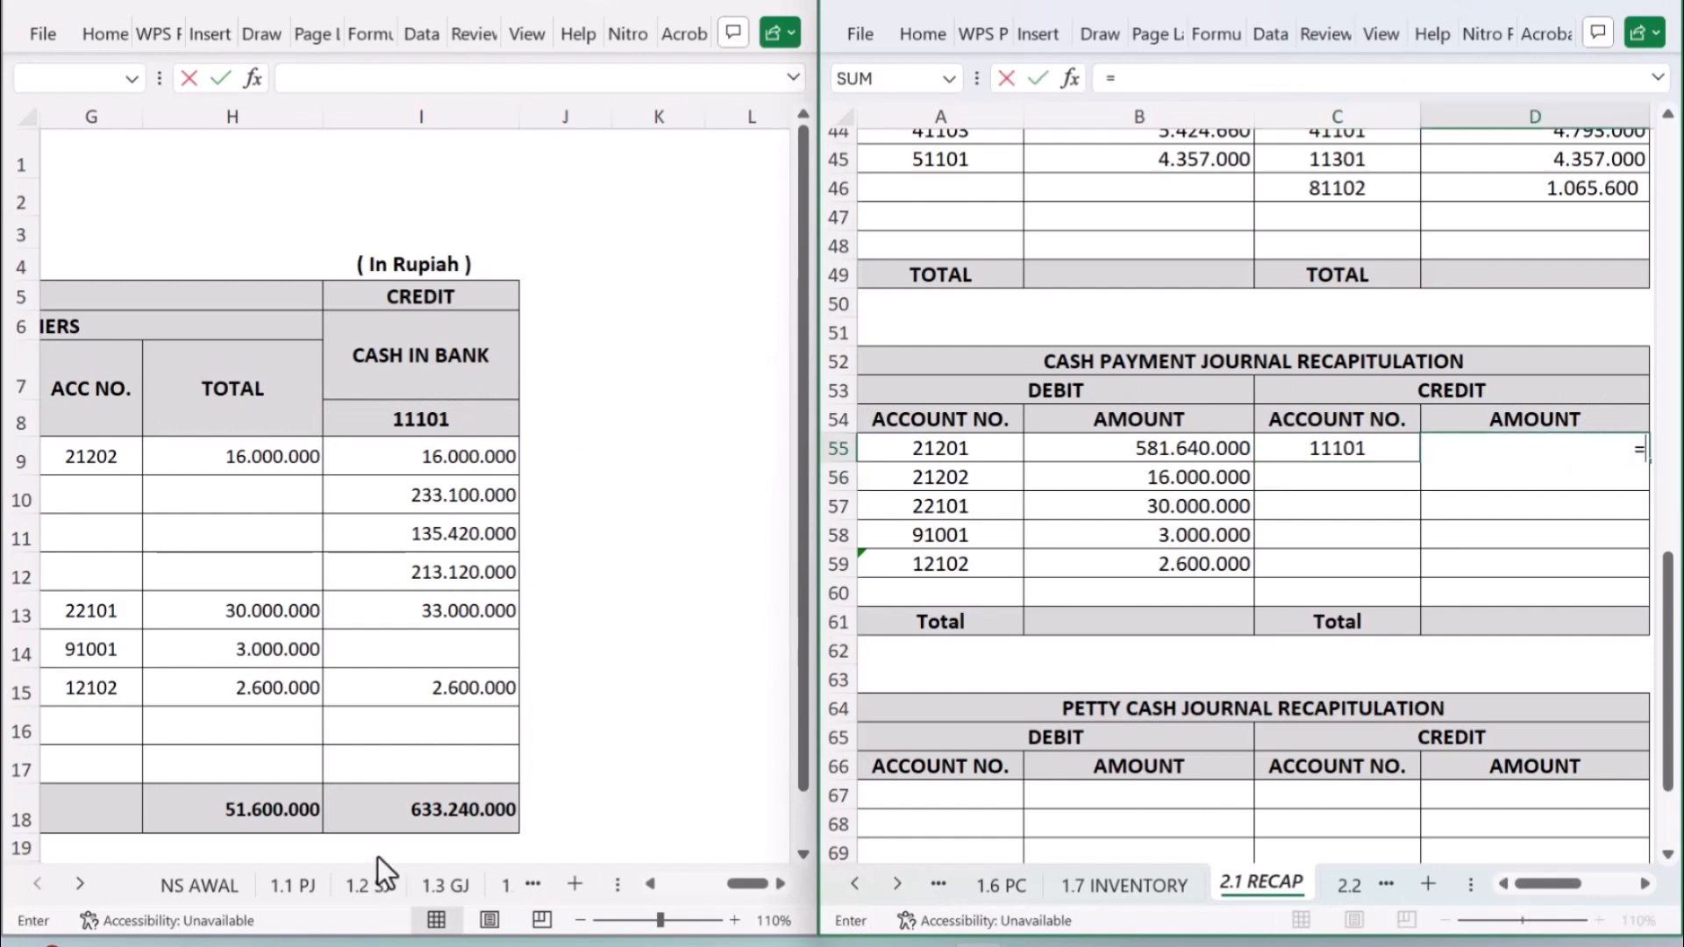
{"action": "left_click", "coordinate": [449, 811]}
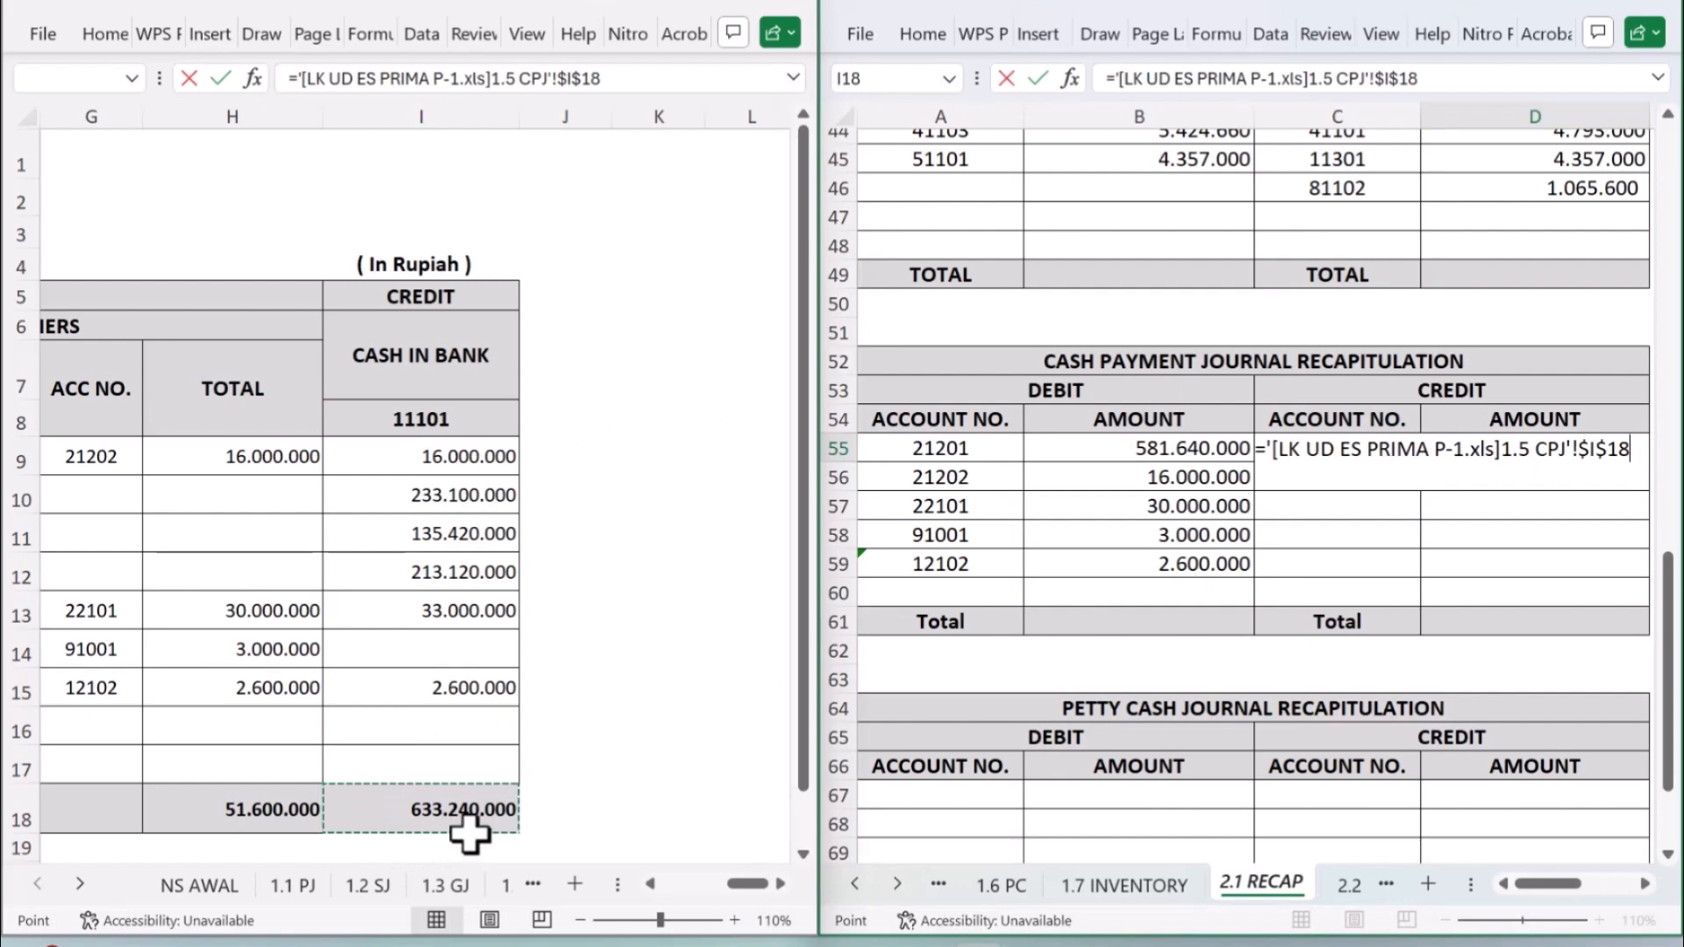
{"action": "key", "text": "Return"}
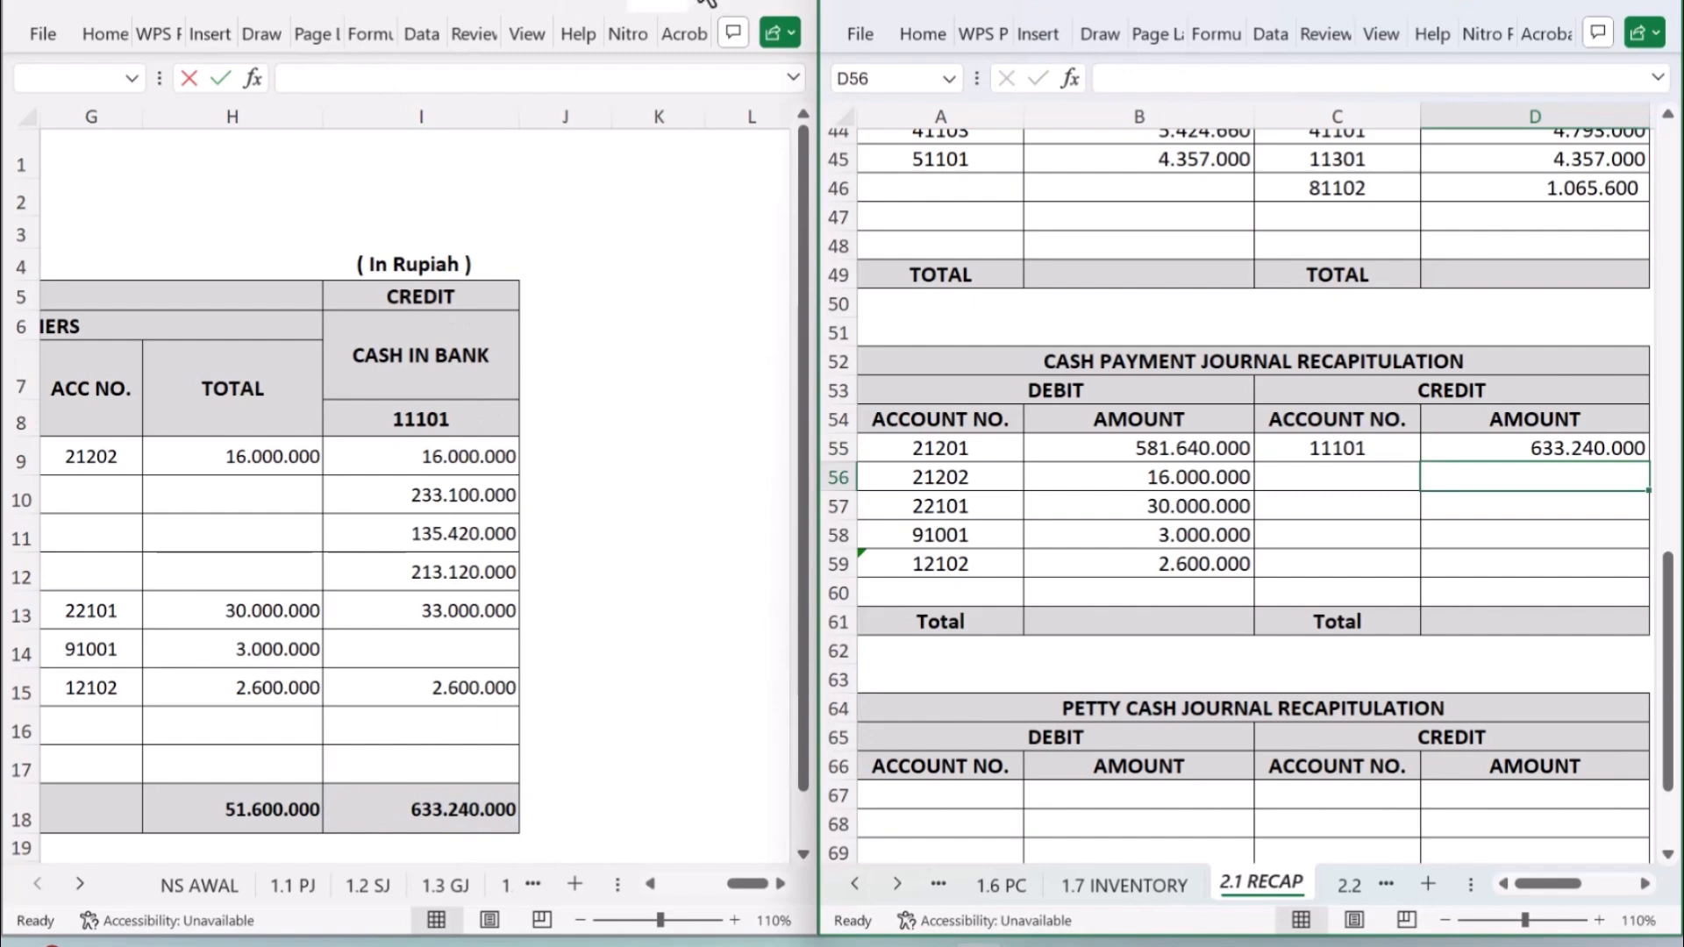
Step: Maximize the journal workbook window and switch from the 1.5 CPJ sheet to the 1.6 PC petty cash sheet
{"action": "double_click", "coordinate": [728, 4]}
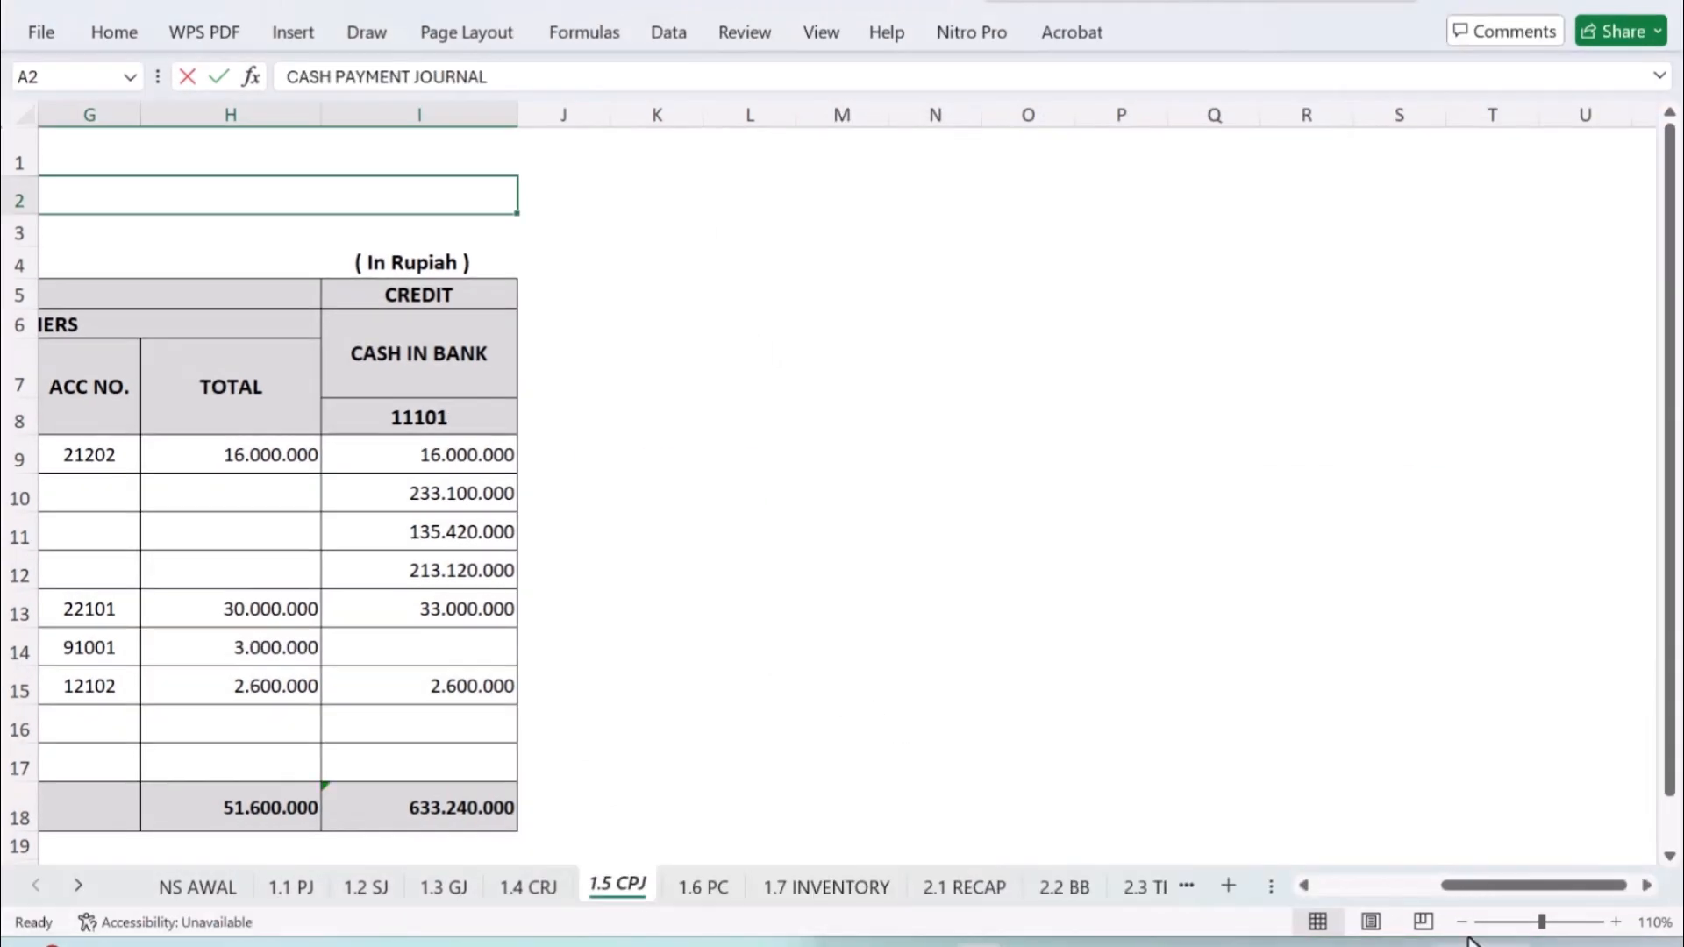
{"action": "left_click_drag", "start_coordinate": [1492, 888], "coordinate": [1056, 808]}
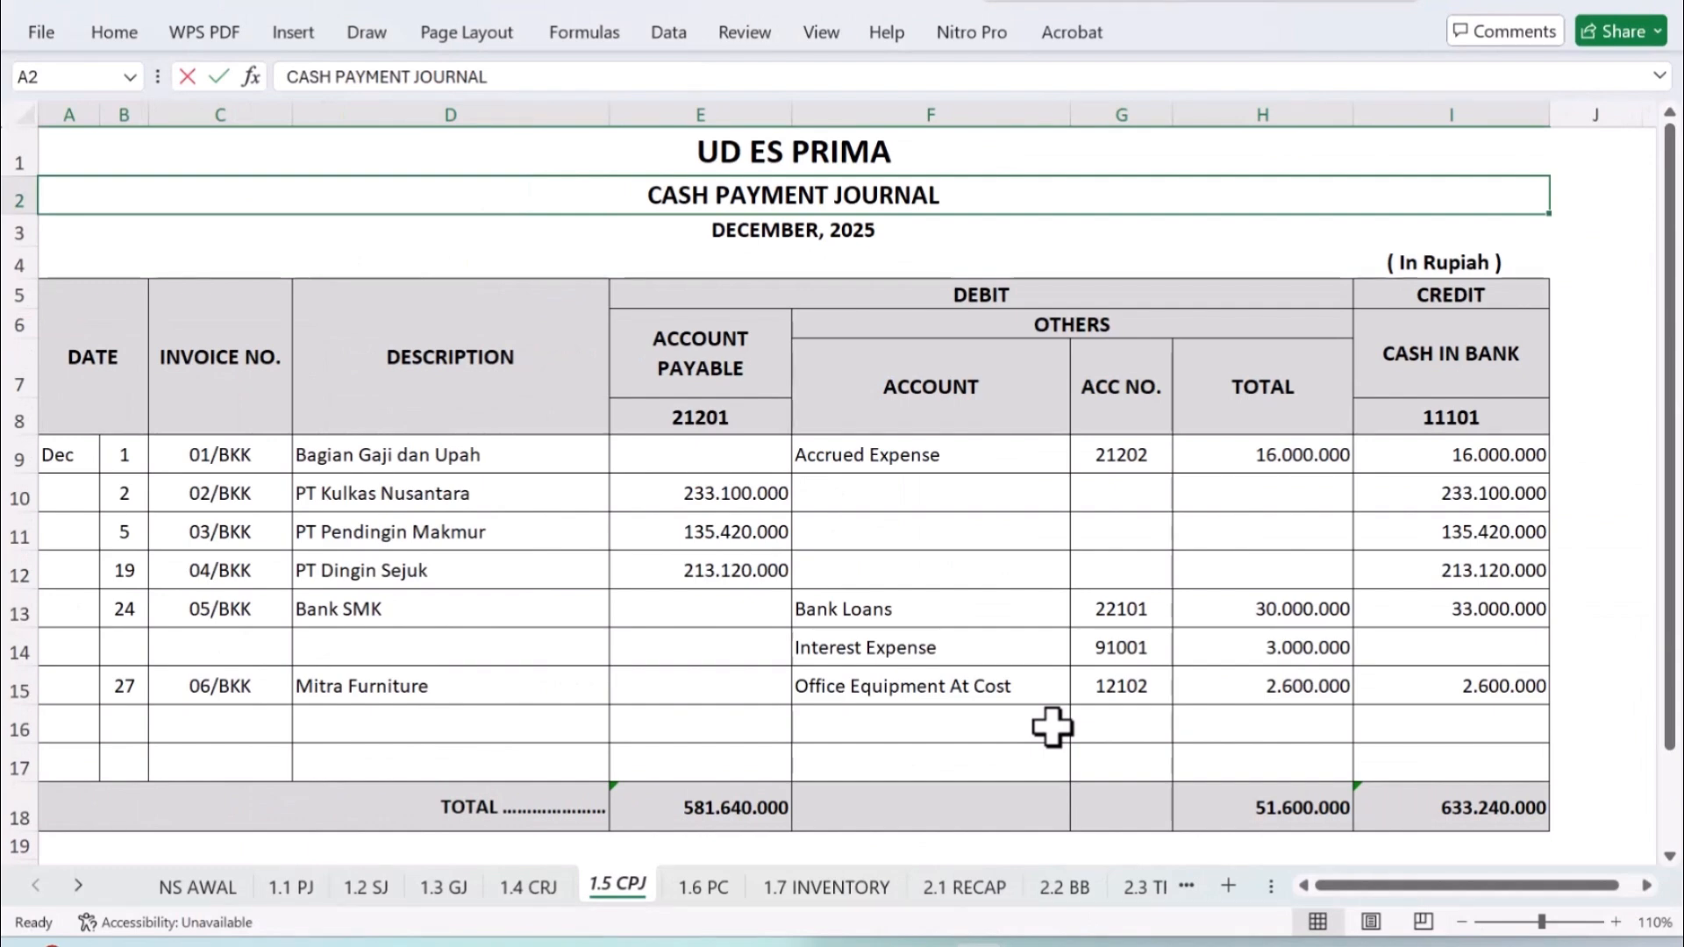
{"action": "left_click", "coordinate": [714, 887]}
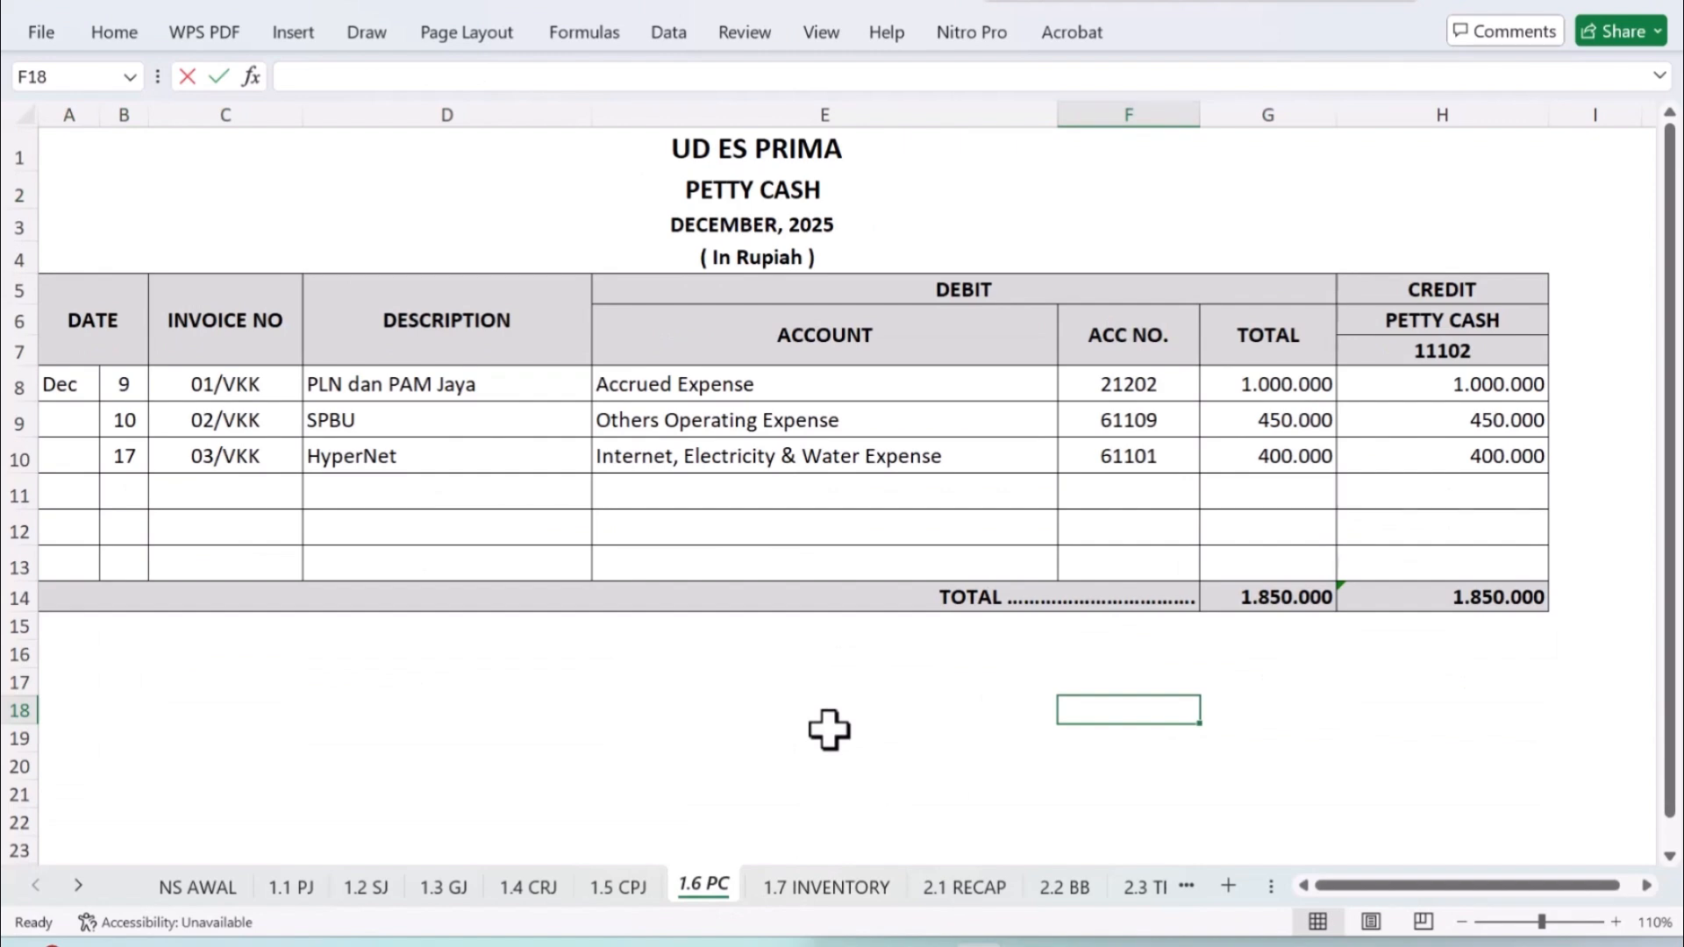
Step: Tile the journal workbook beside the recapitulation workbook, showing the 1.6 PC debit columns alongside the petty cash journal recapitulation table
{"action": "key", "text": "super+Left"}
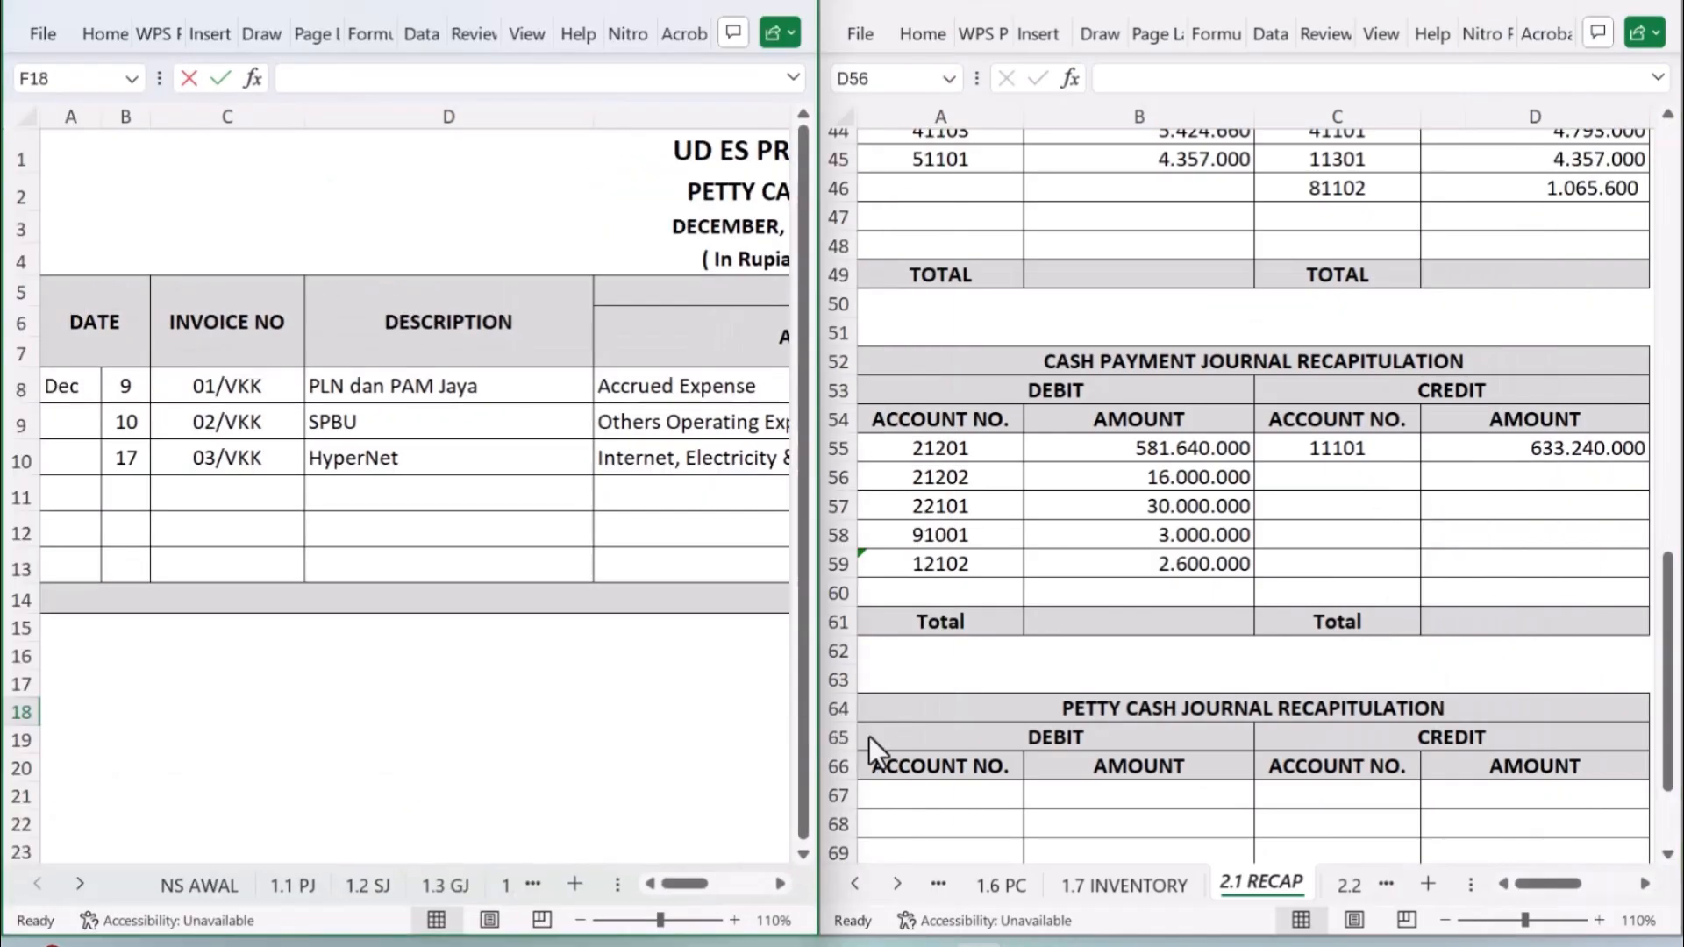
{"action": "left_click", "coordinate": [783, 885]}
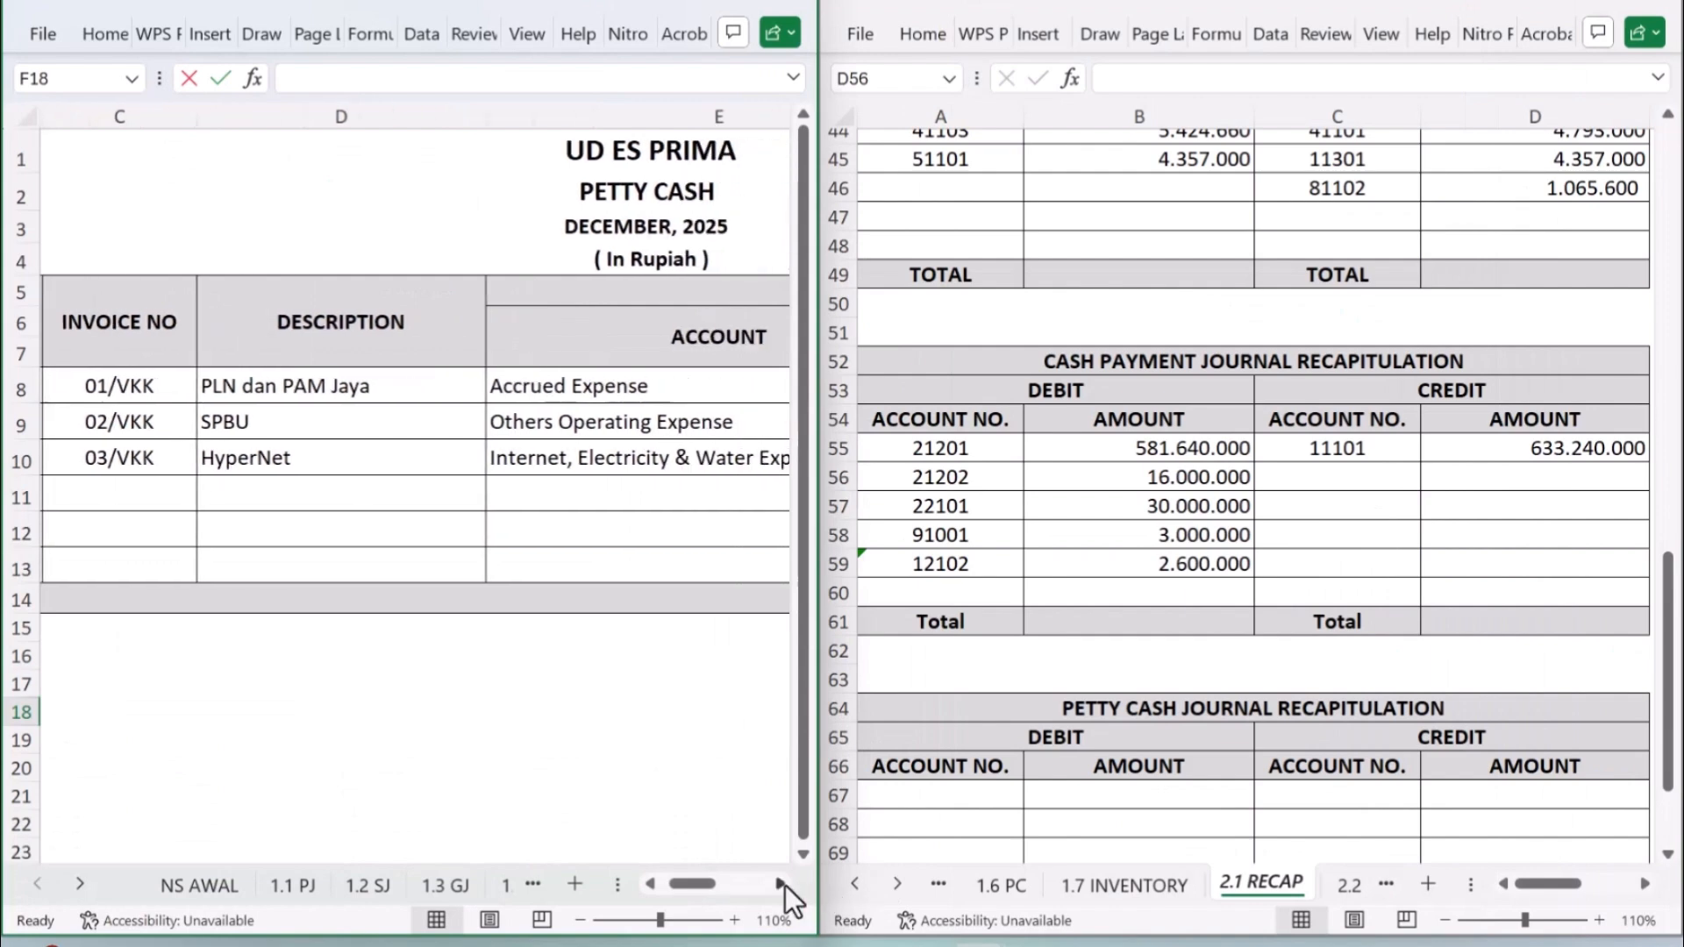
{"action": "left_click", "coordinate": [783, 885]}
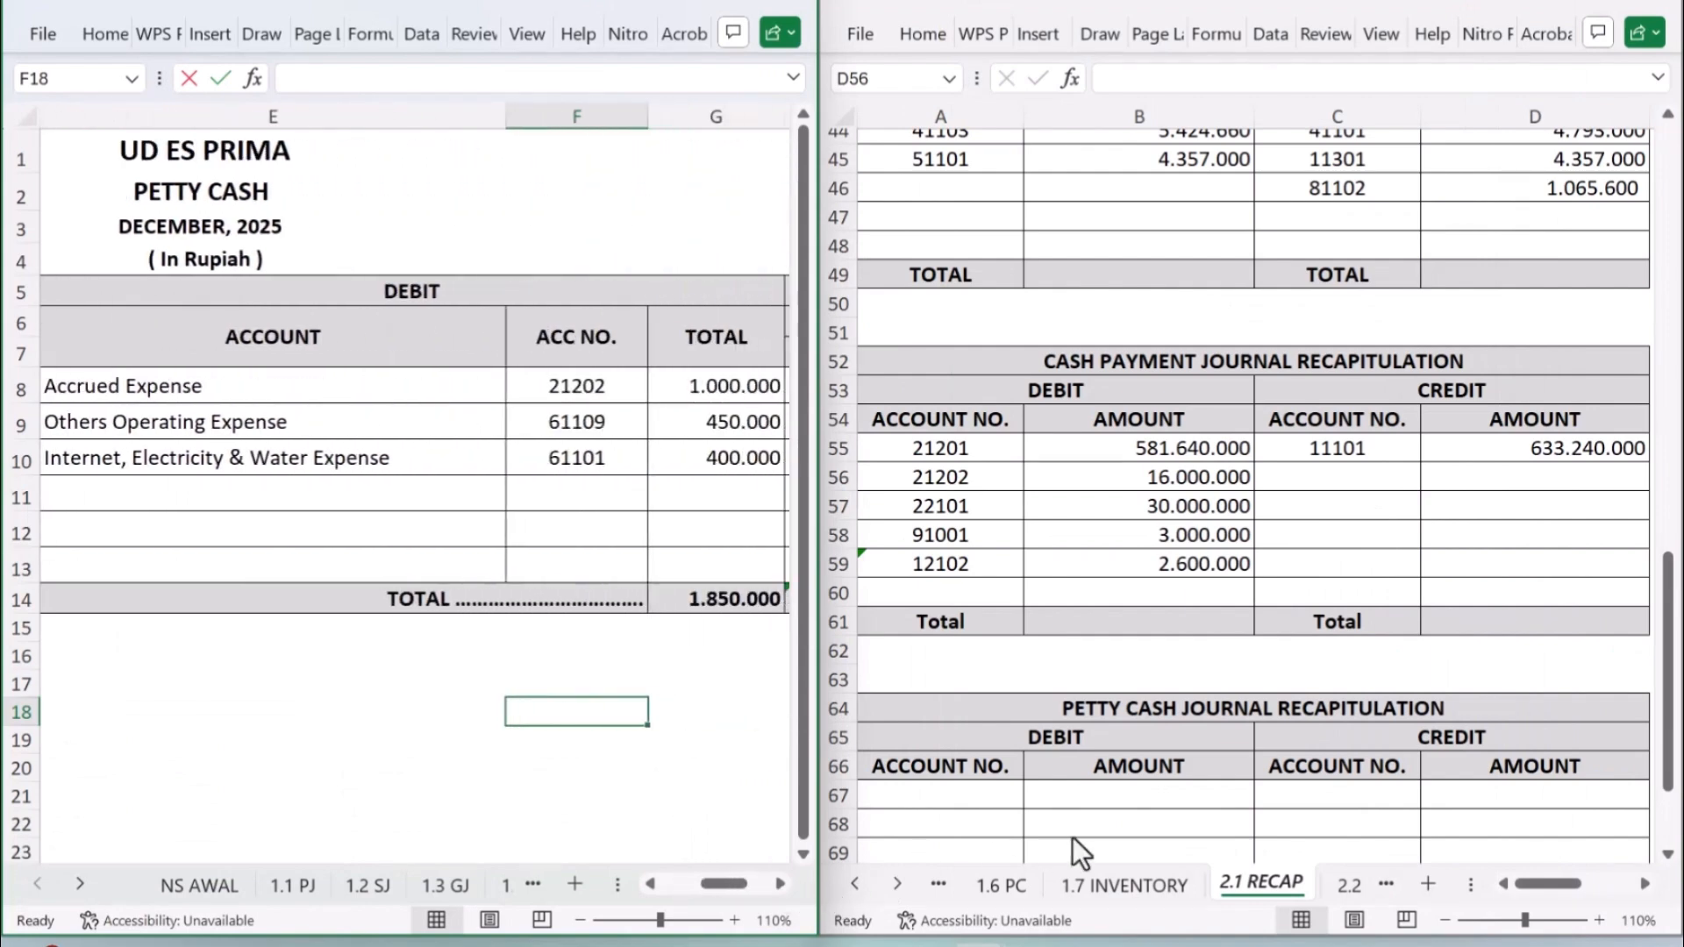
{"action": "scroll", "coordinate": [1510, 777], "scroll_direction": "down", "scroll_amount": 3}
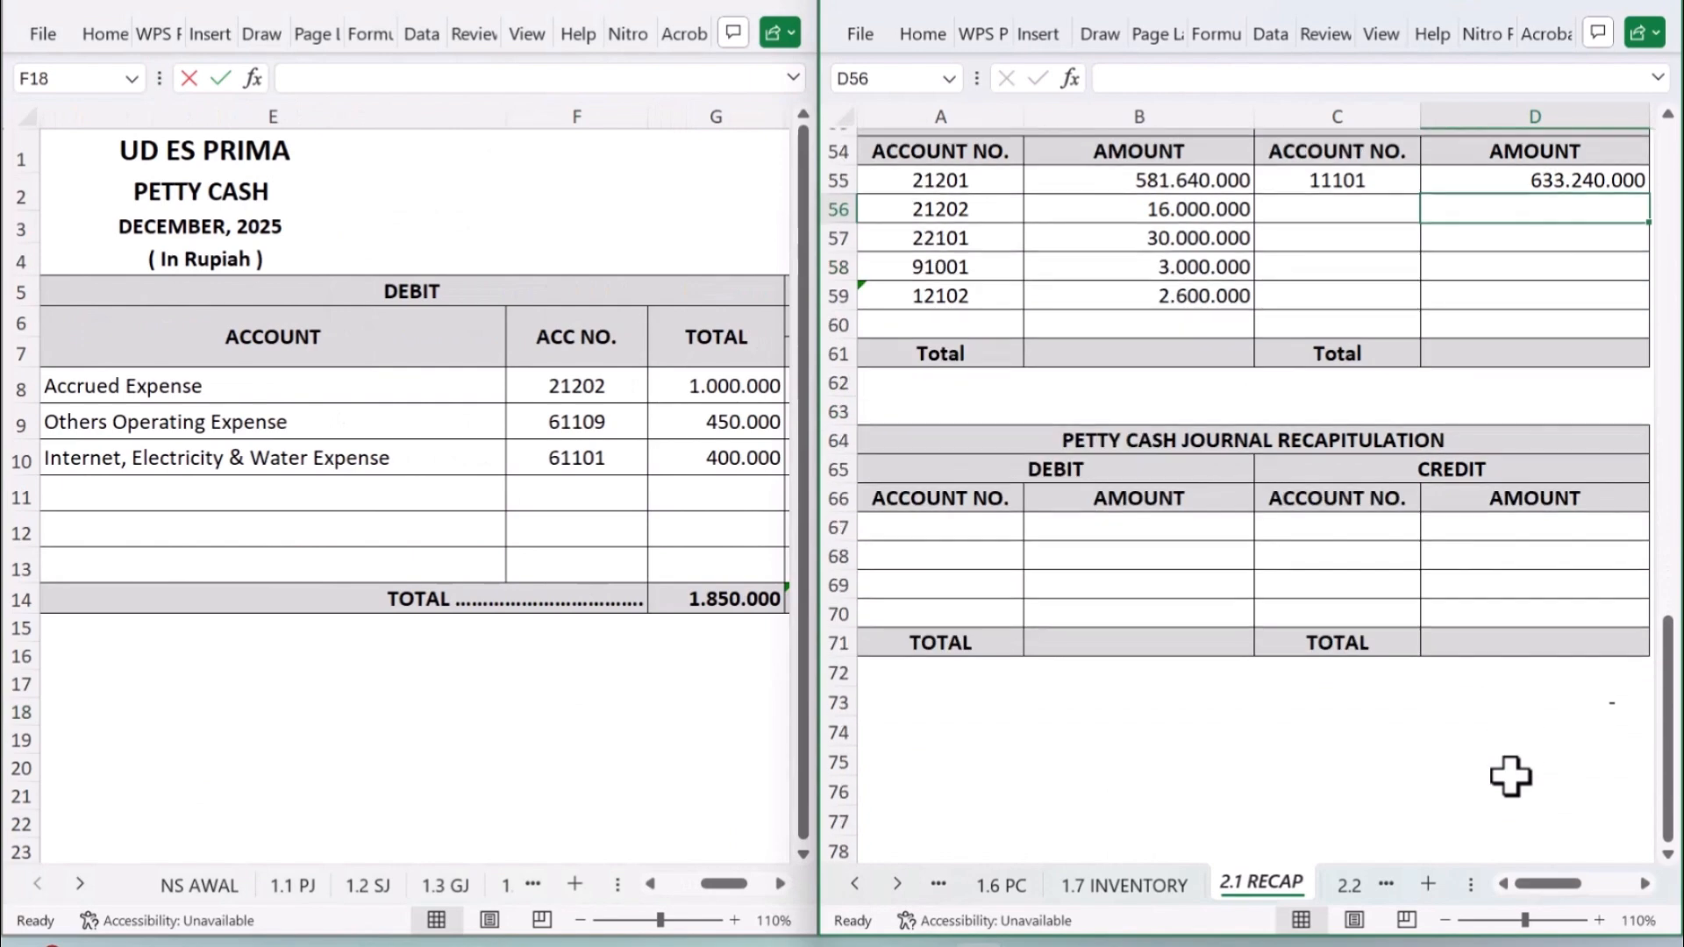
{"action": "left_click", "coordinate": [375, 434]}
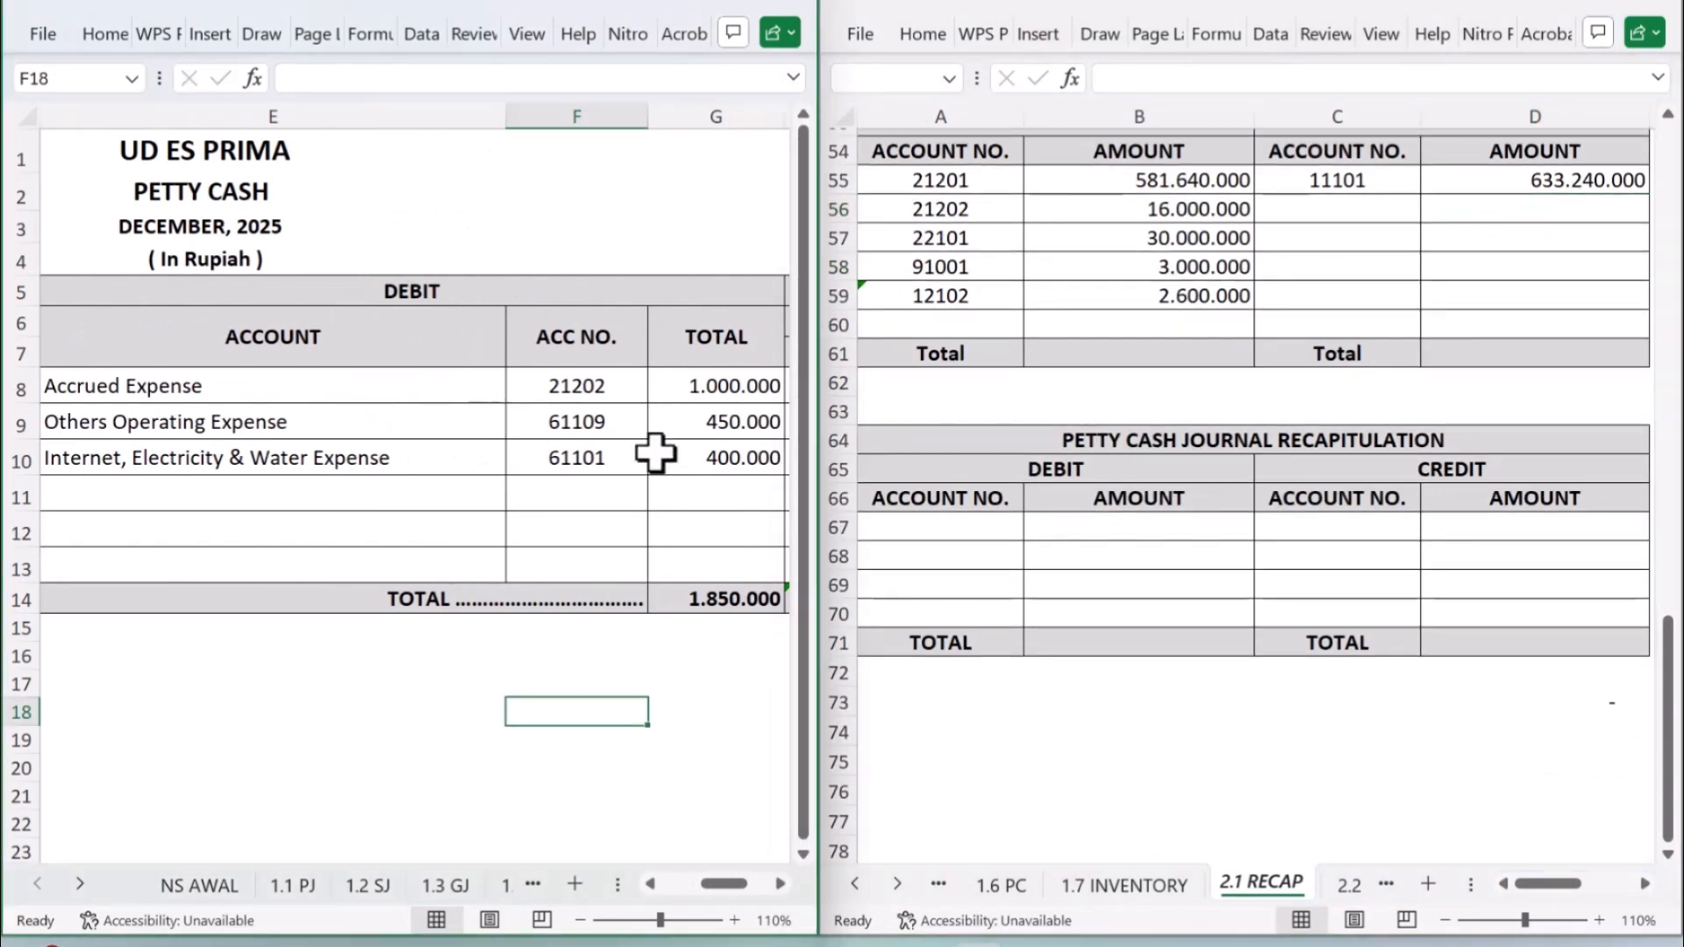
{"action": "left_click", "coordinate": [777, 886]}
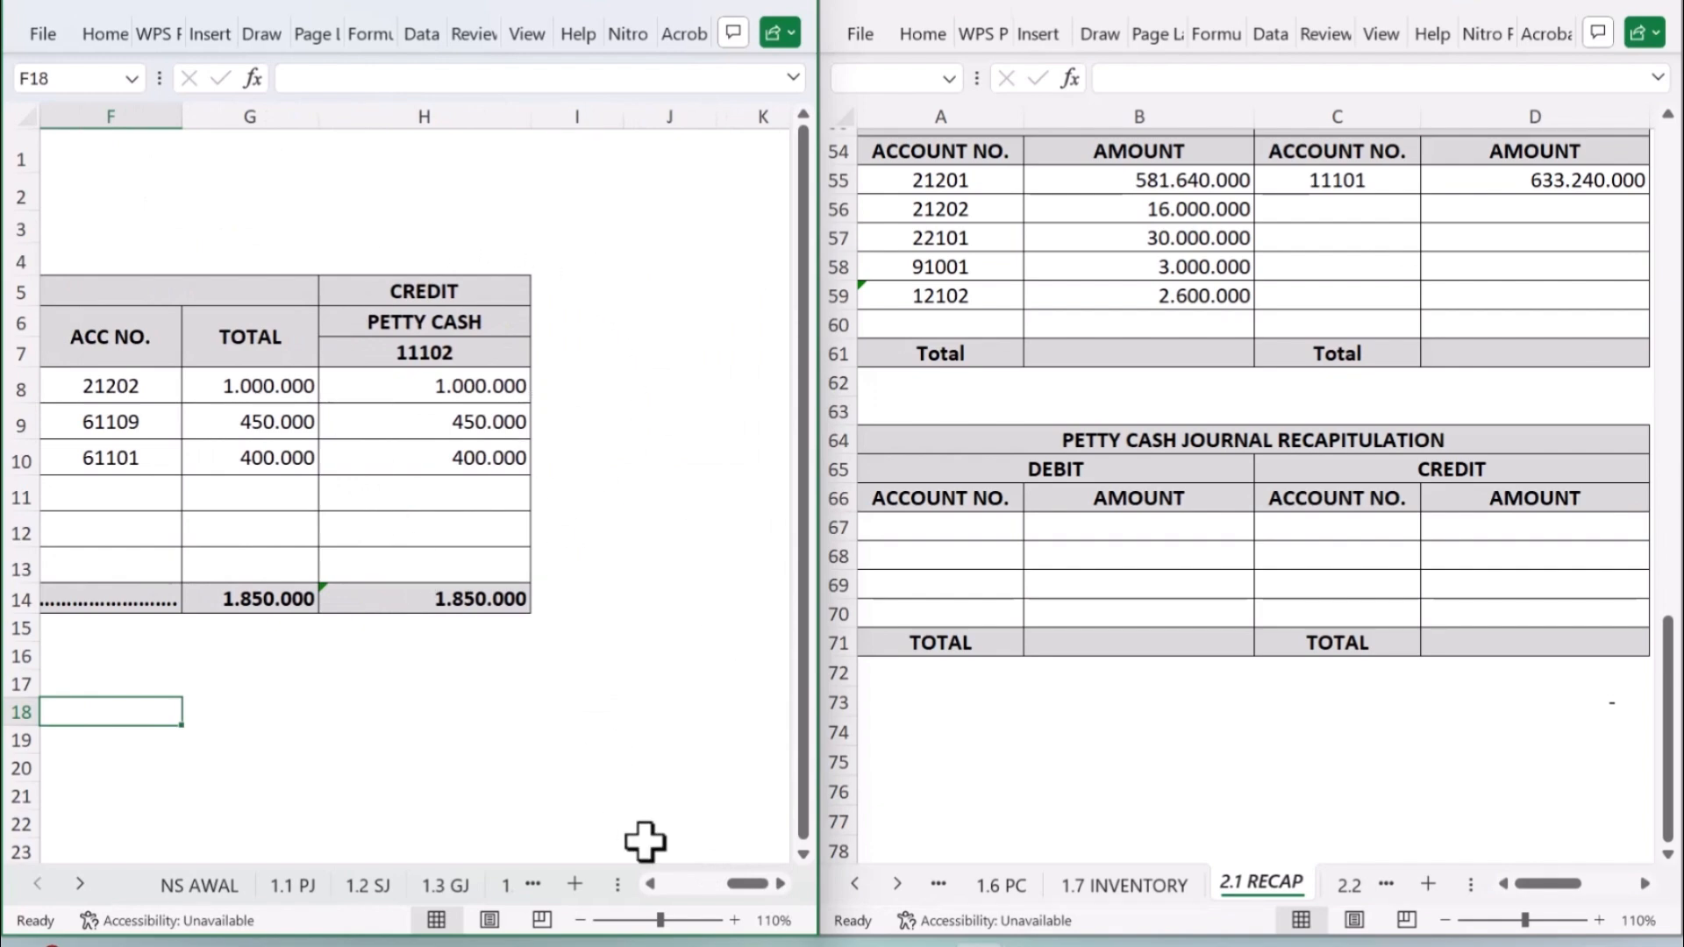
{"action": "left_click", "coordinate": [651, 884]}
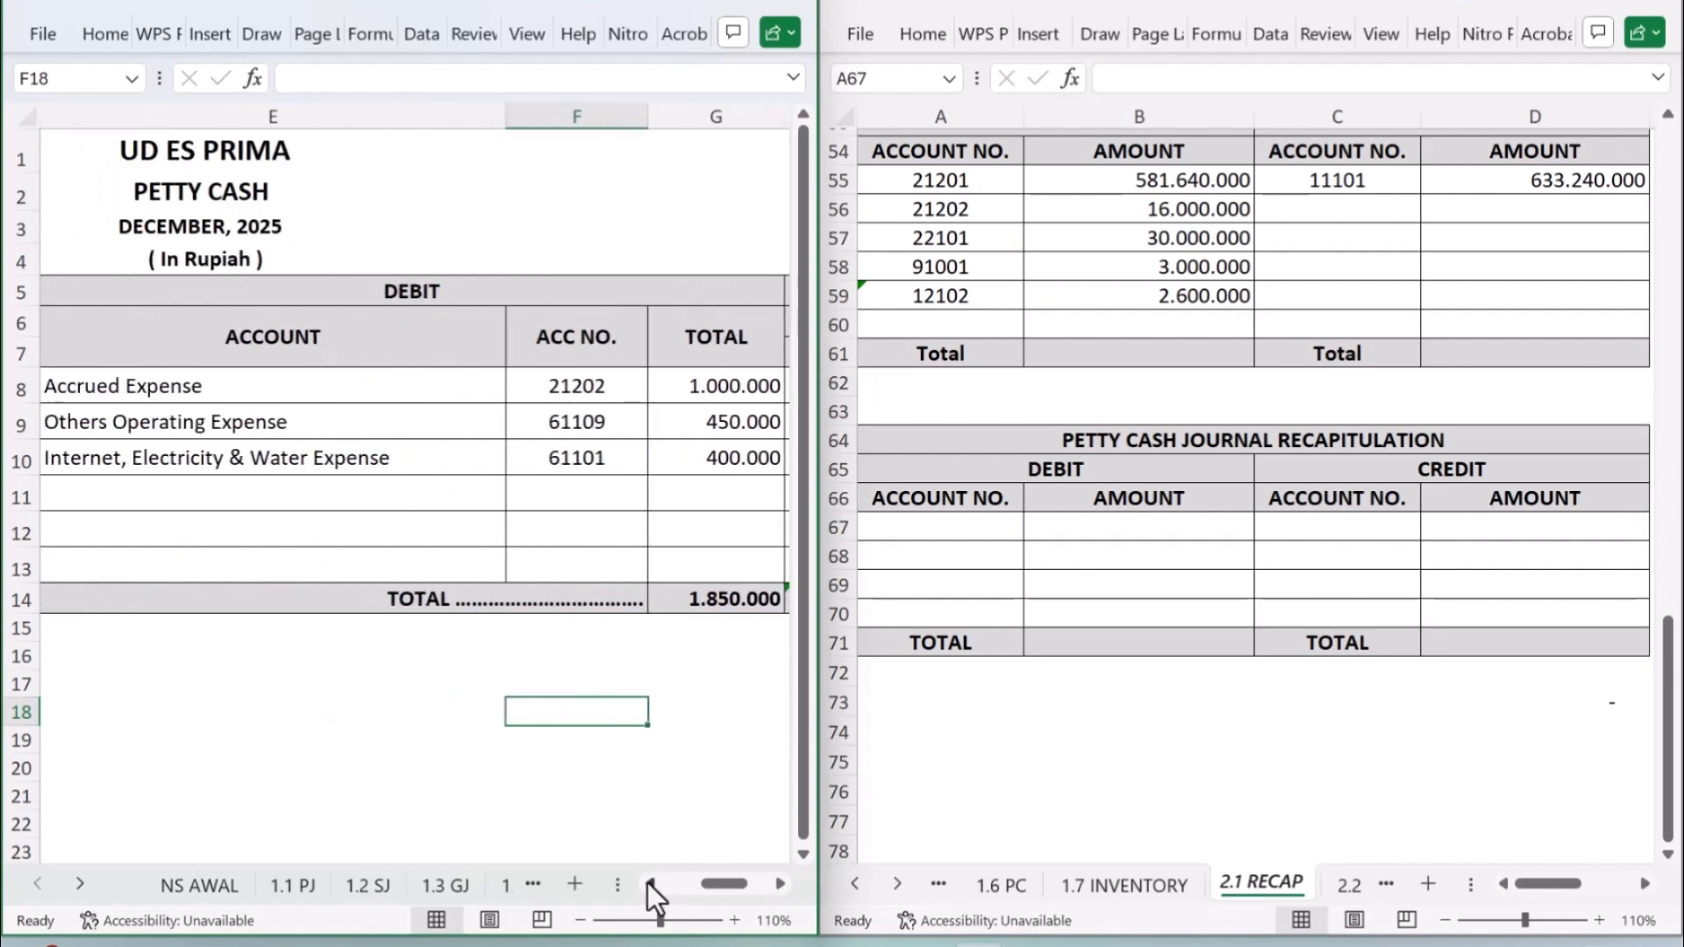
Step: Link petty cash recapitulation debit cells A67 and B67 to the 1.6 PC sheet's accrued expense account number (F8) and total (G8)
{"action": "left_click", "coordinate": [1000, 526]}
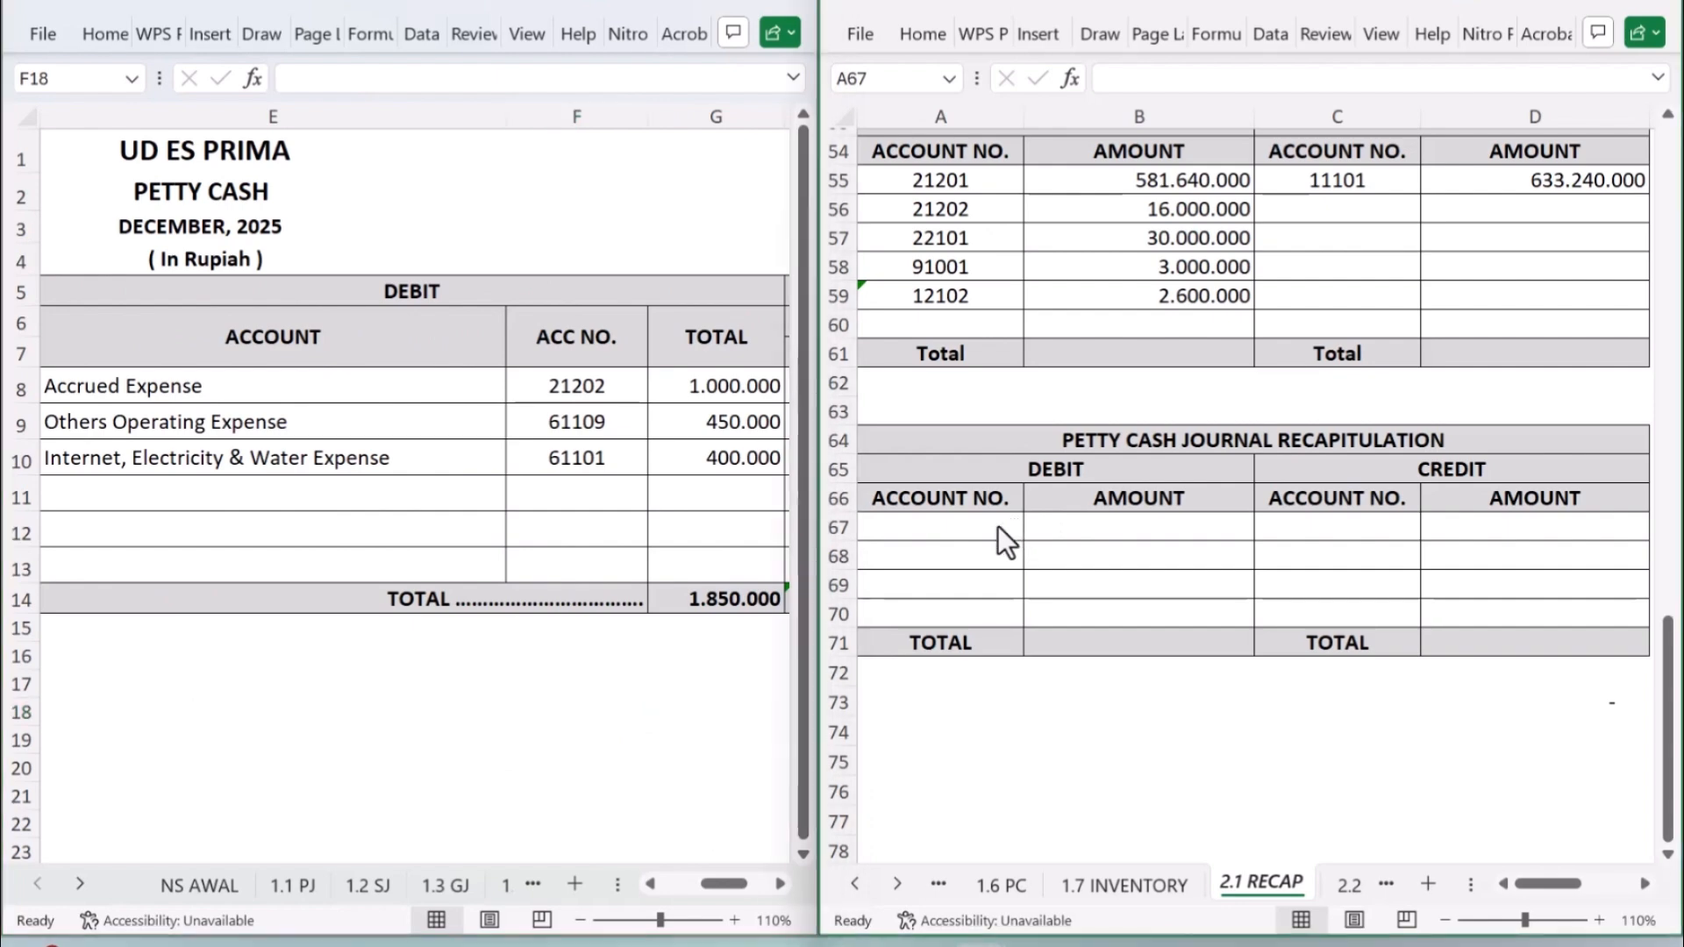
{"action": "type", "text": "="}
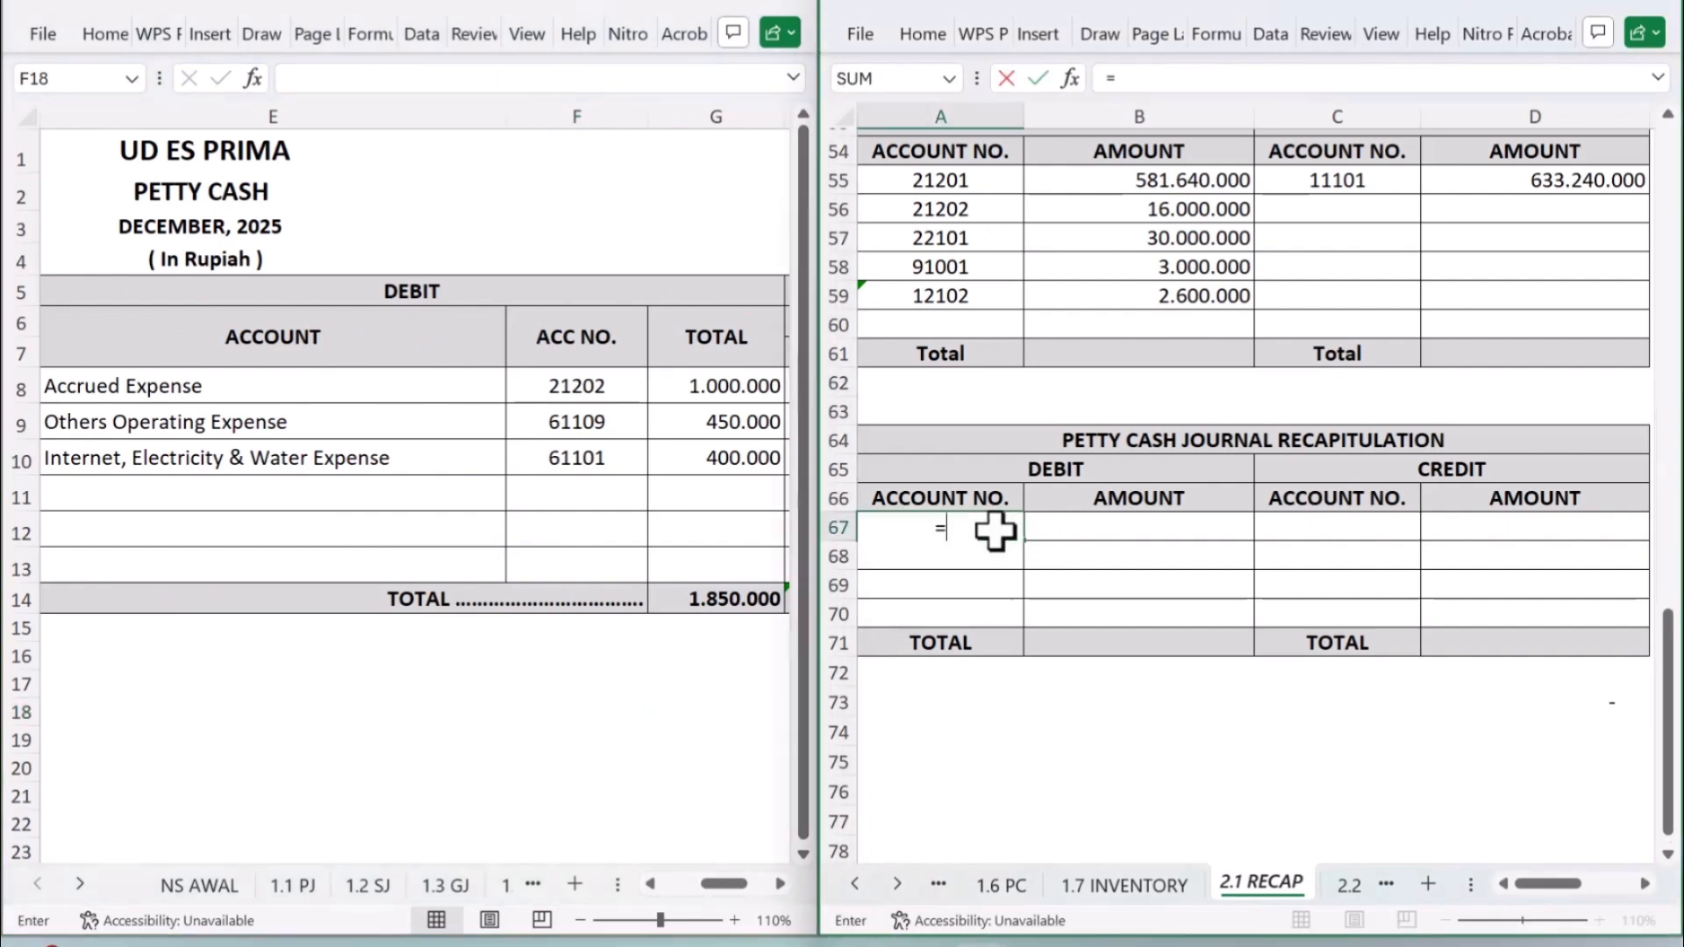
{"action": "left_click", "coordinate": [612, 386]}
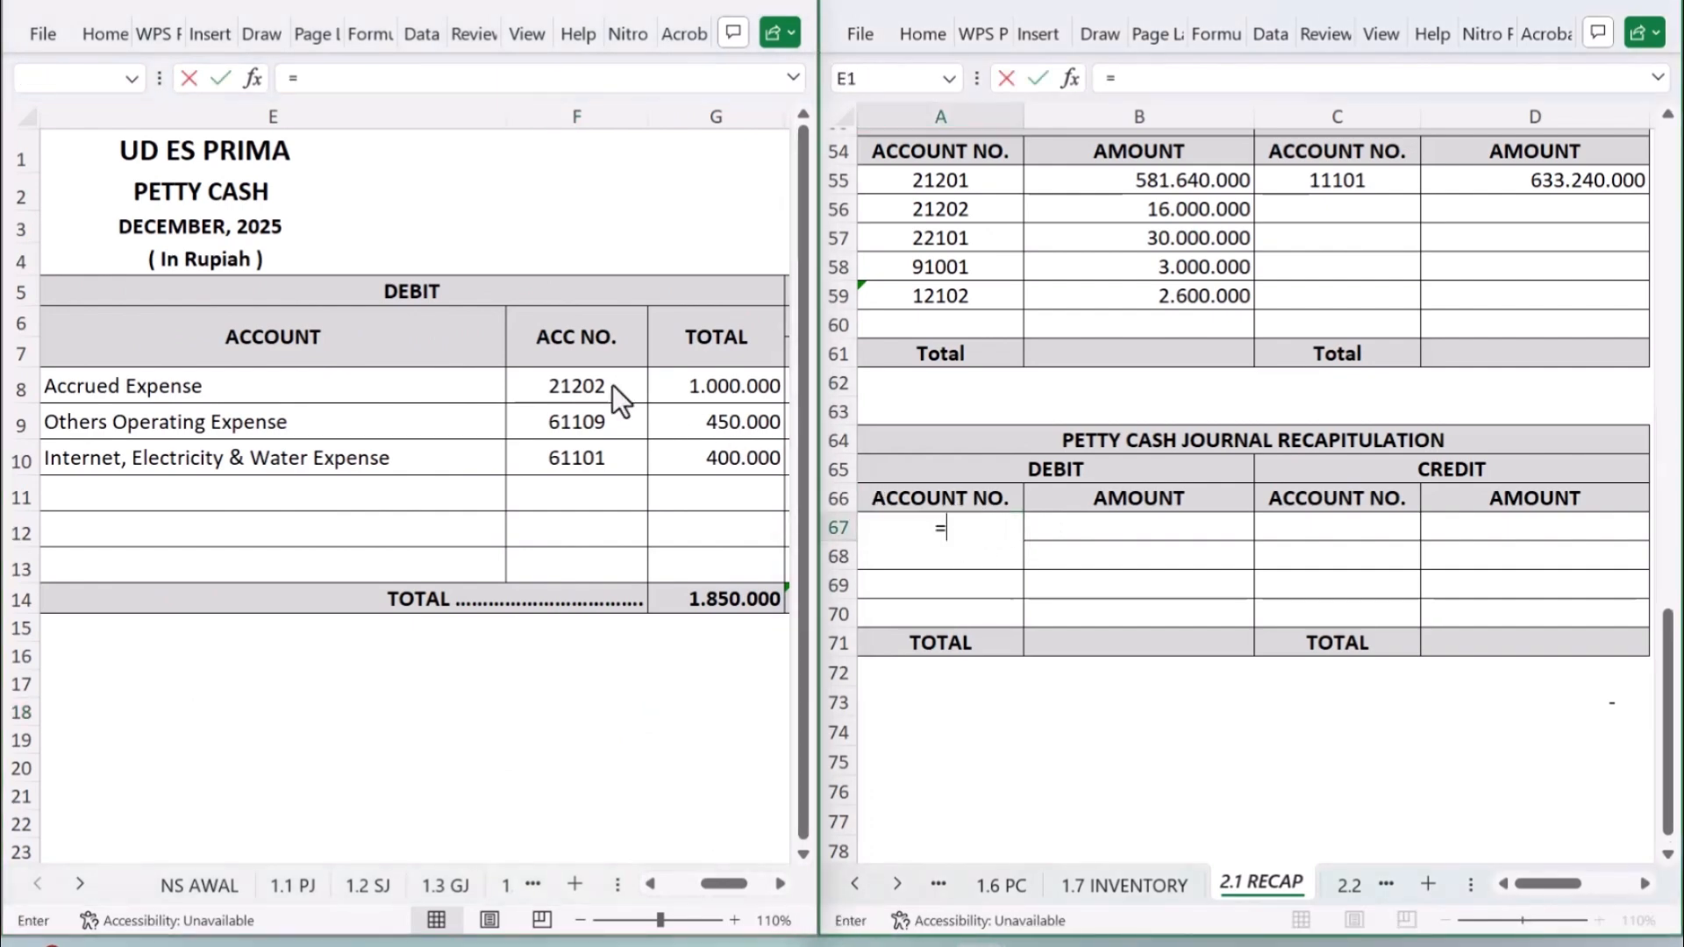
{"action": "key", "text": "Return"}
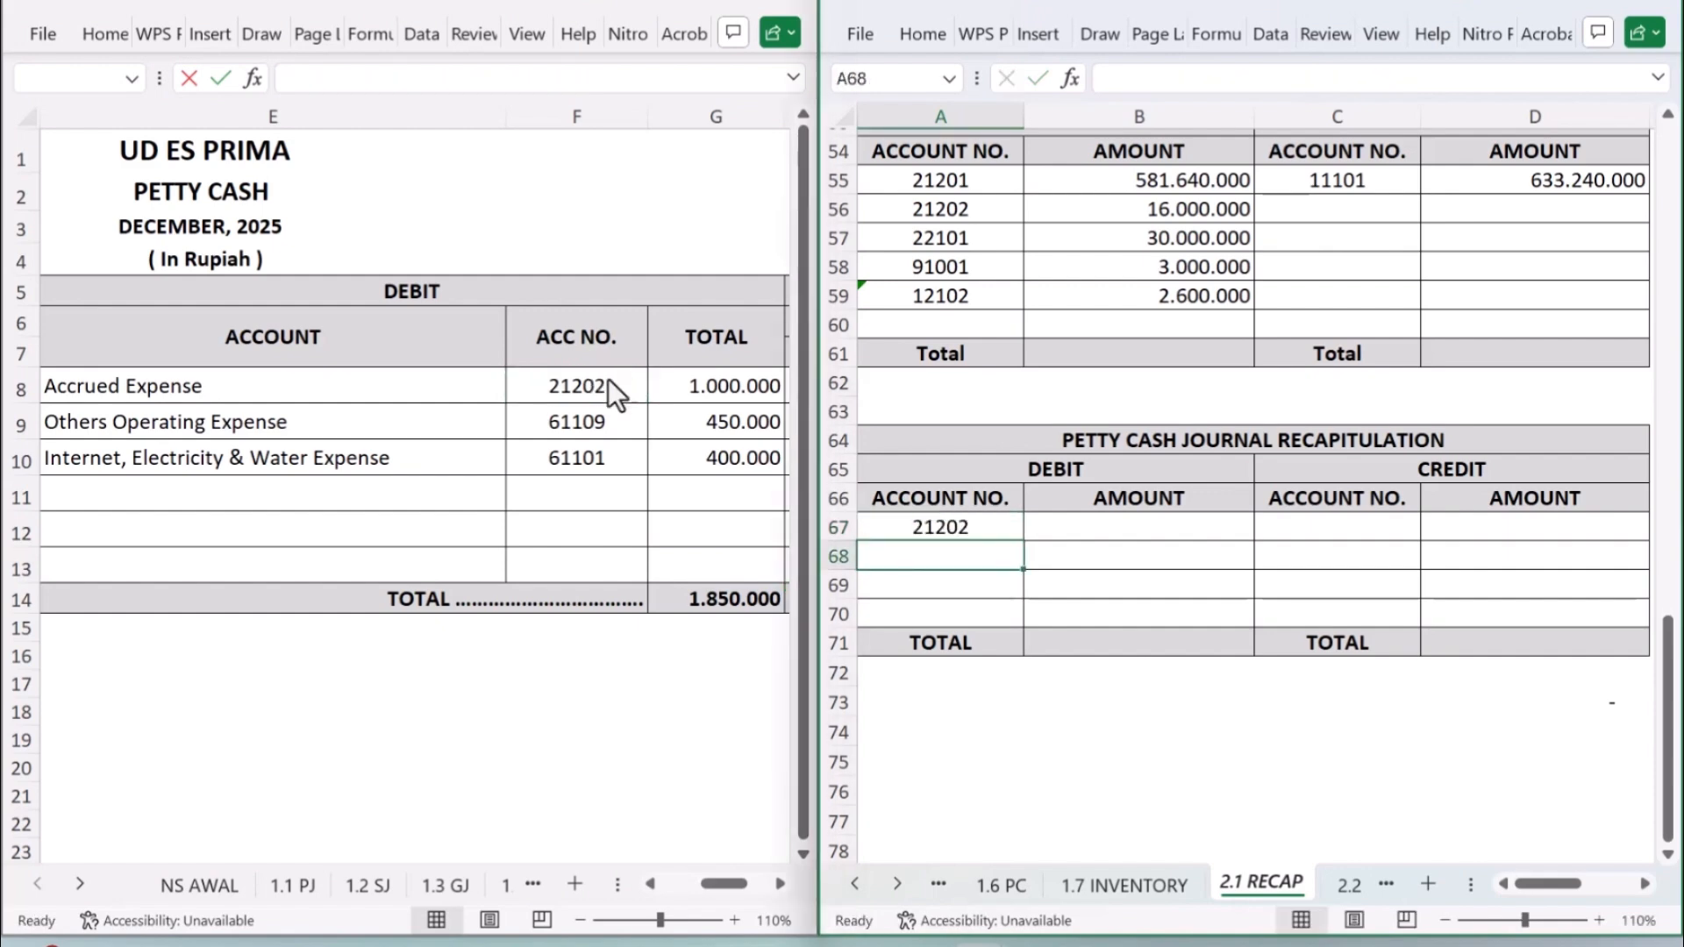
{"action": "left_click", "coordinate": [1198, 527]}
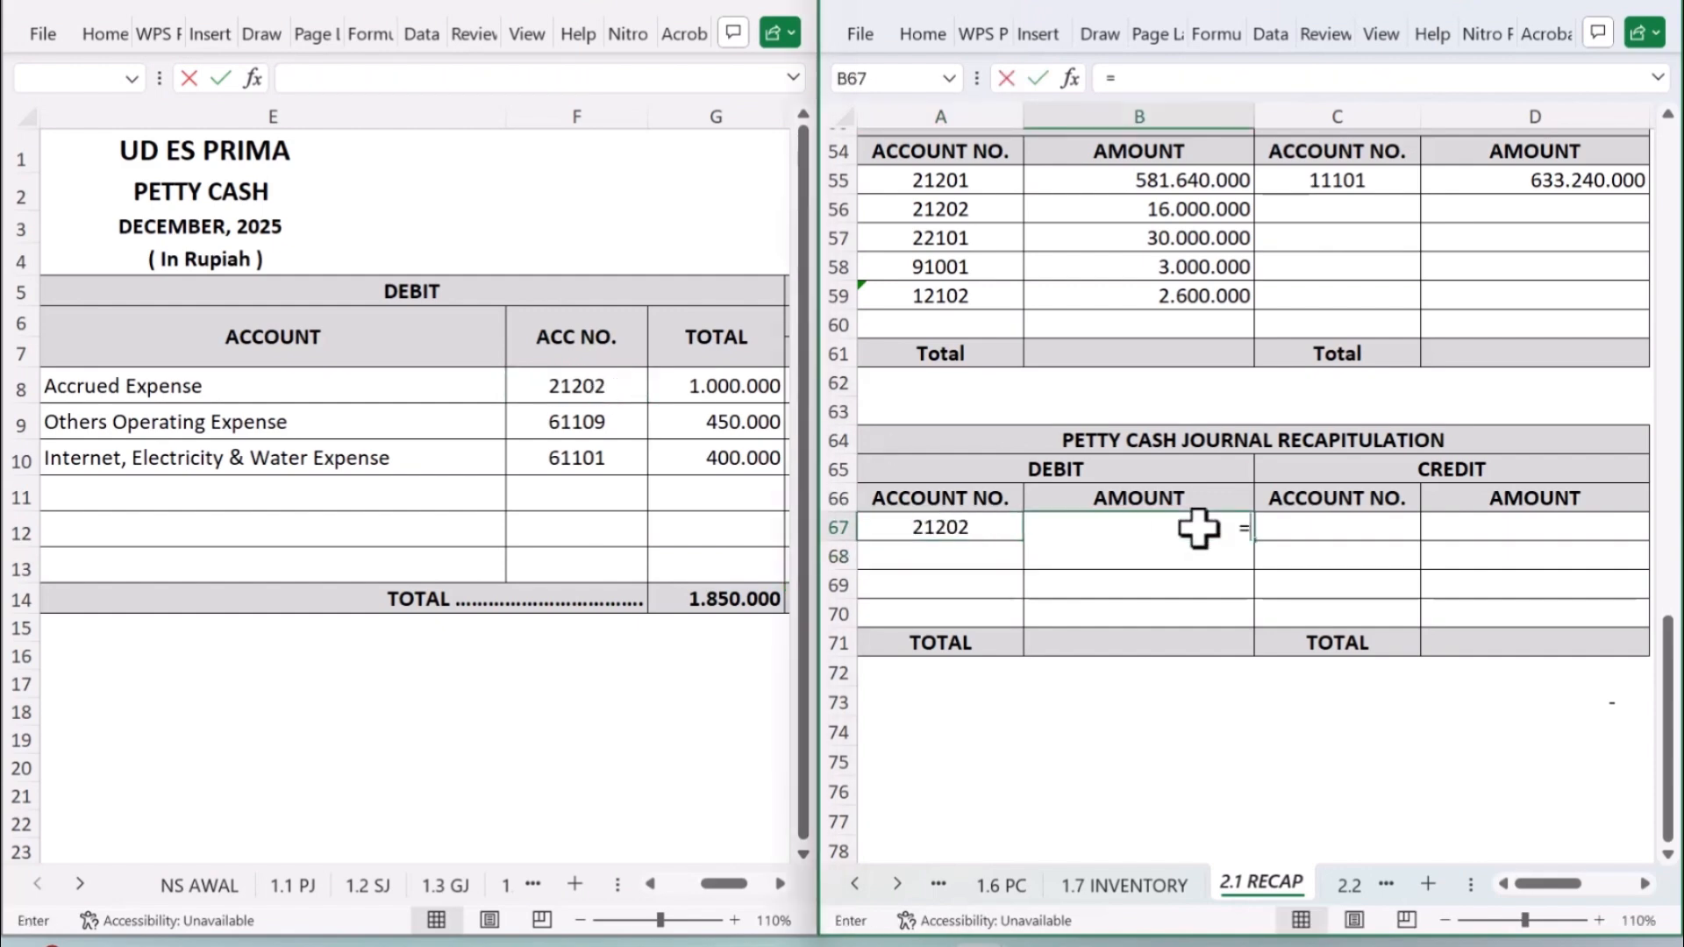
{"action": "type", "text": "="}
{"action": "left_click", "coordinate": [769, 386]}
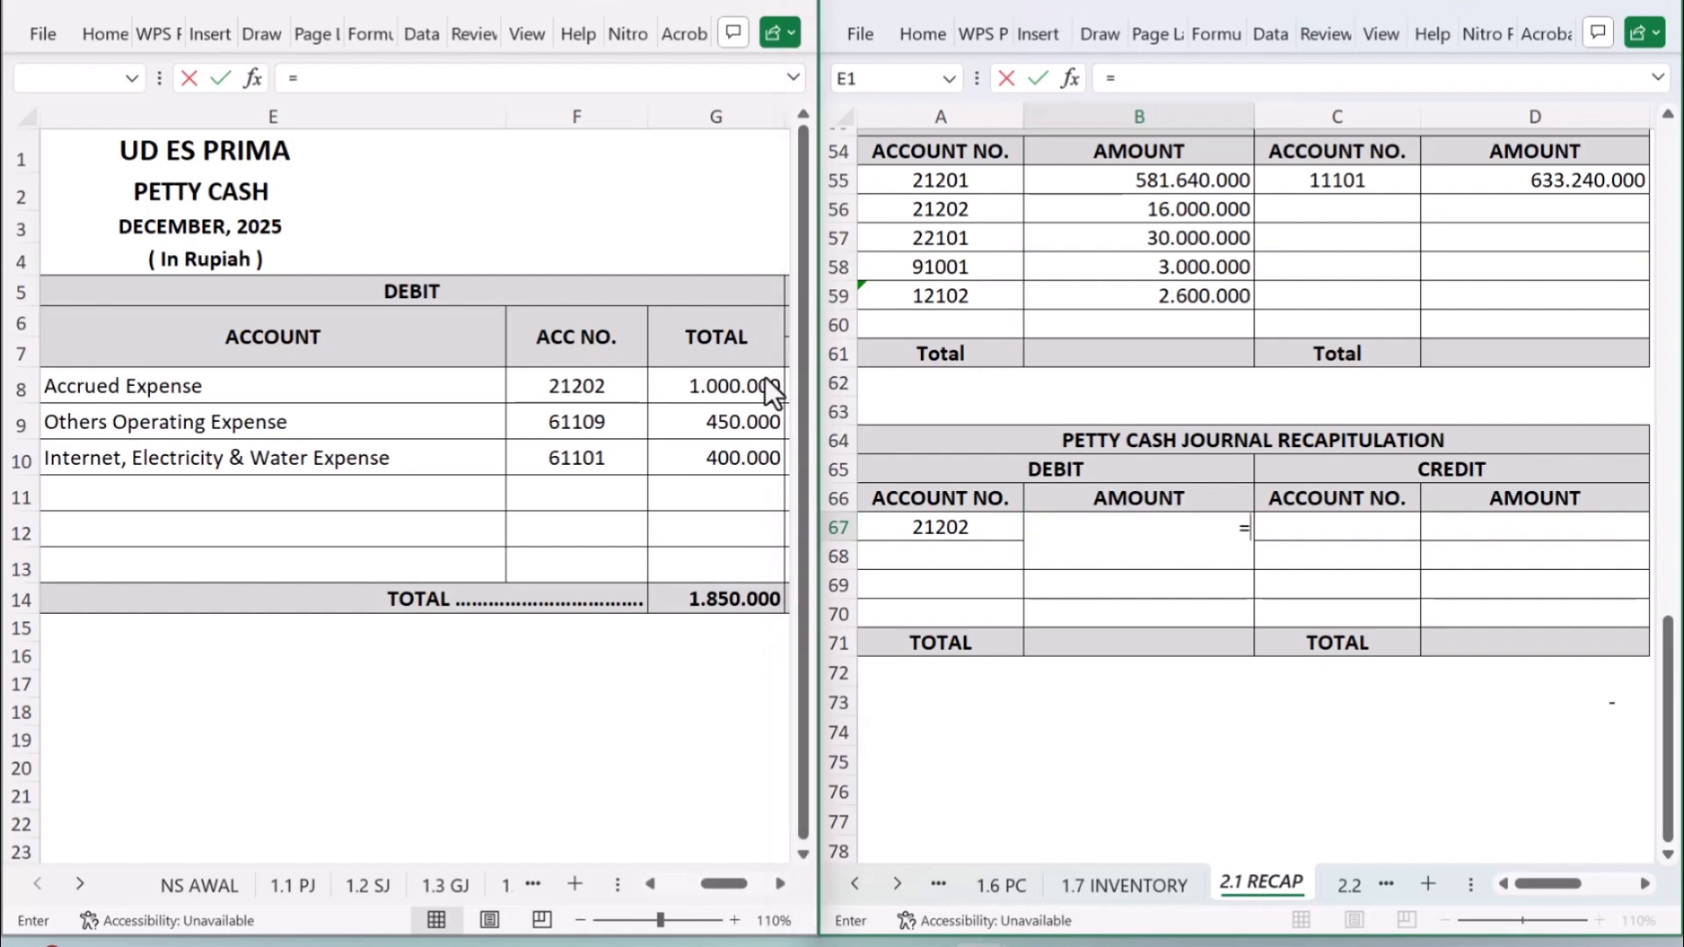
{"action": "key", "text": "Return"}
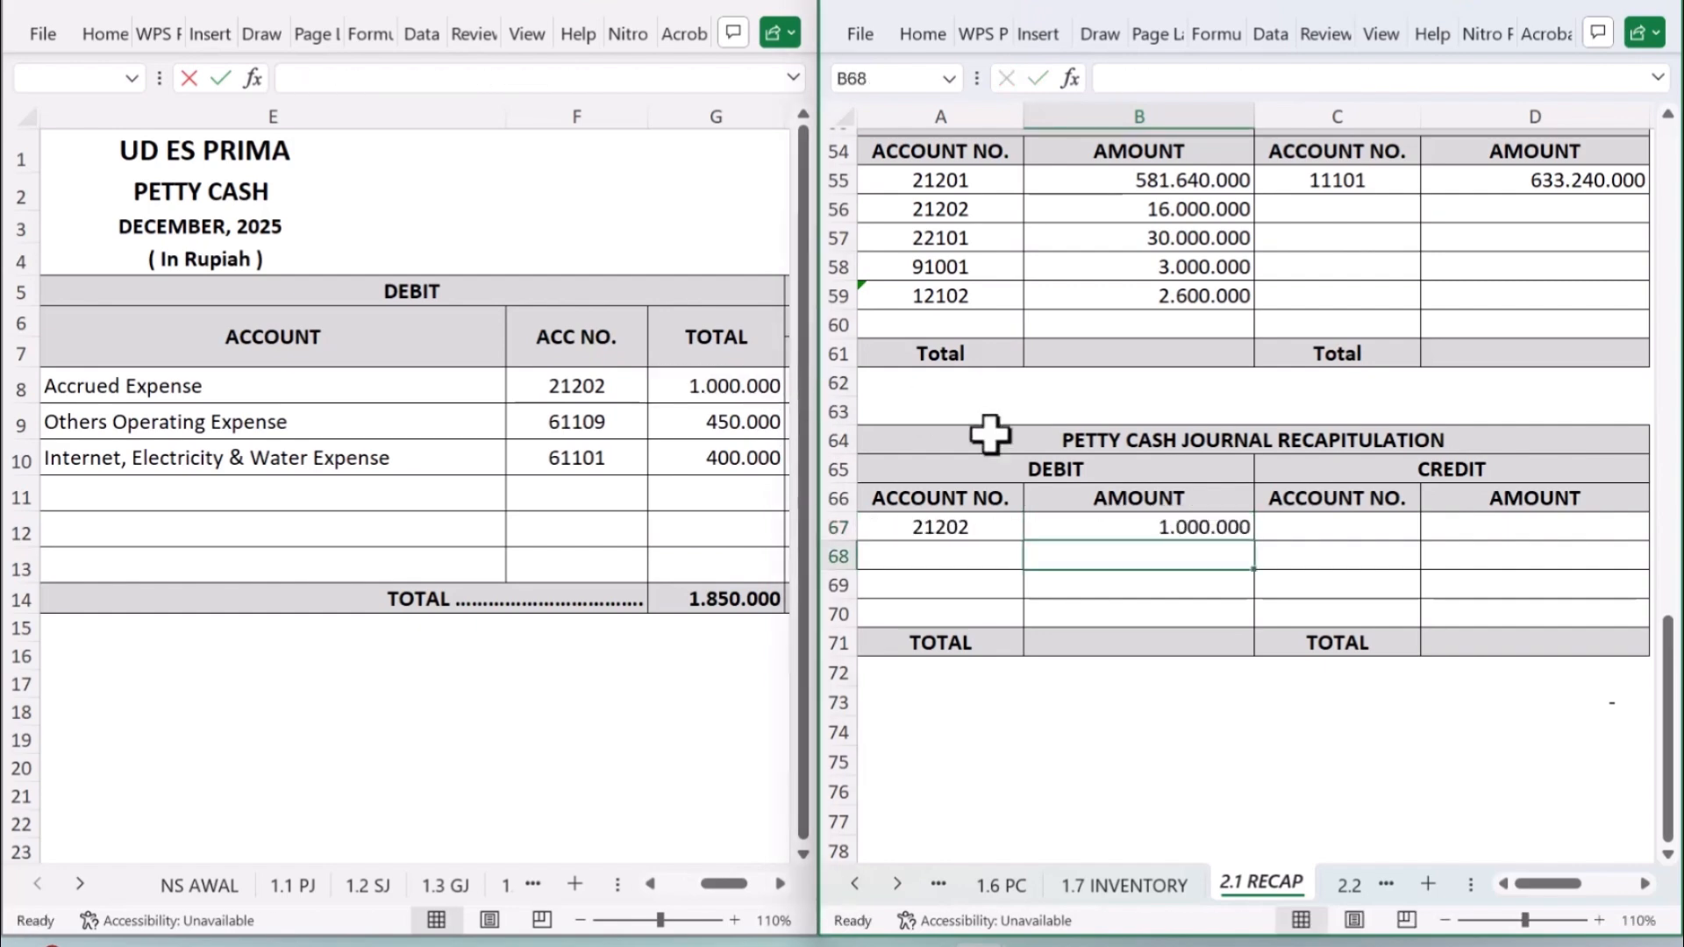
Step: Link recapitulation debit cells A68 and B68 to the 1.6 PC sheet's others operating expense account number (F9) and total (G9)
{"action": "left_click", "coordinate": [993, 553]}
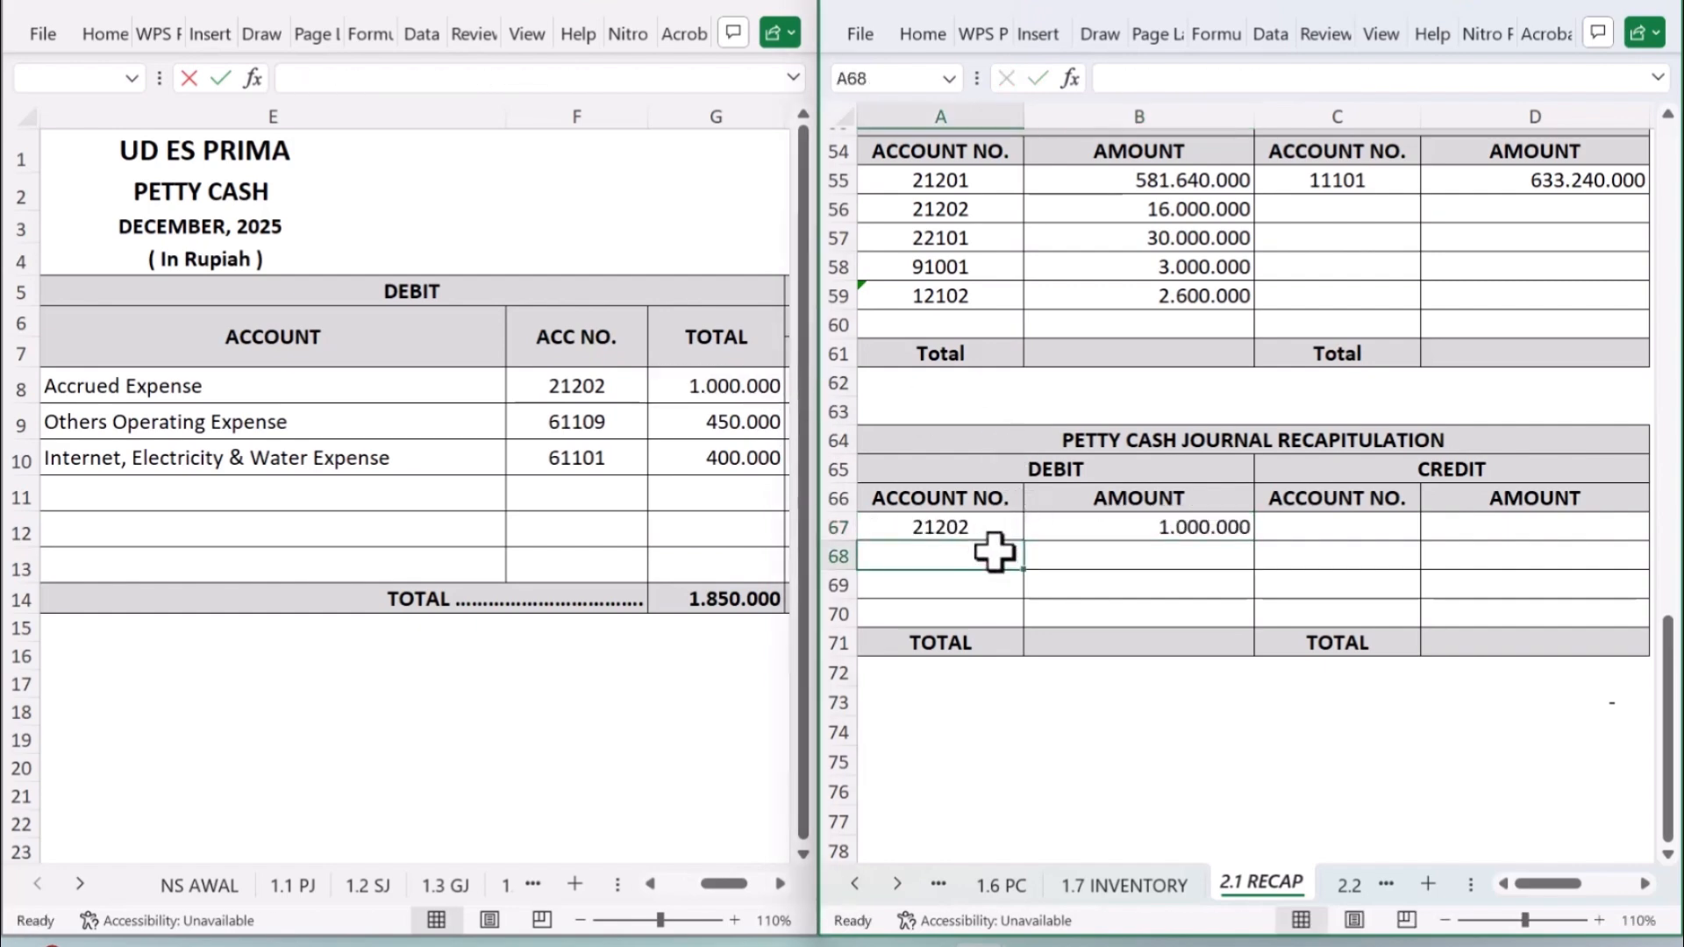
{"action": "type", "text": "="}
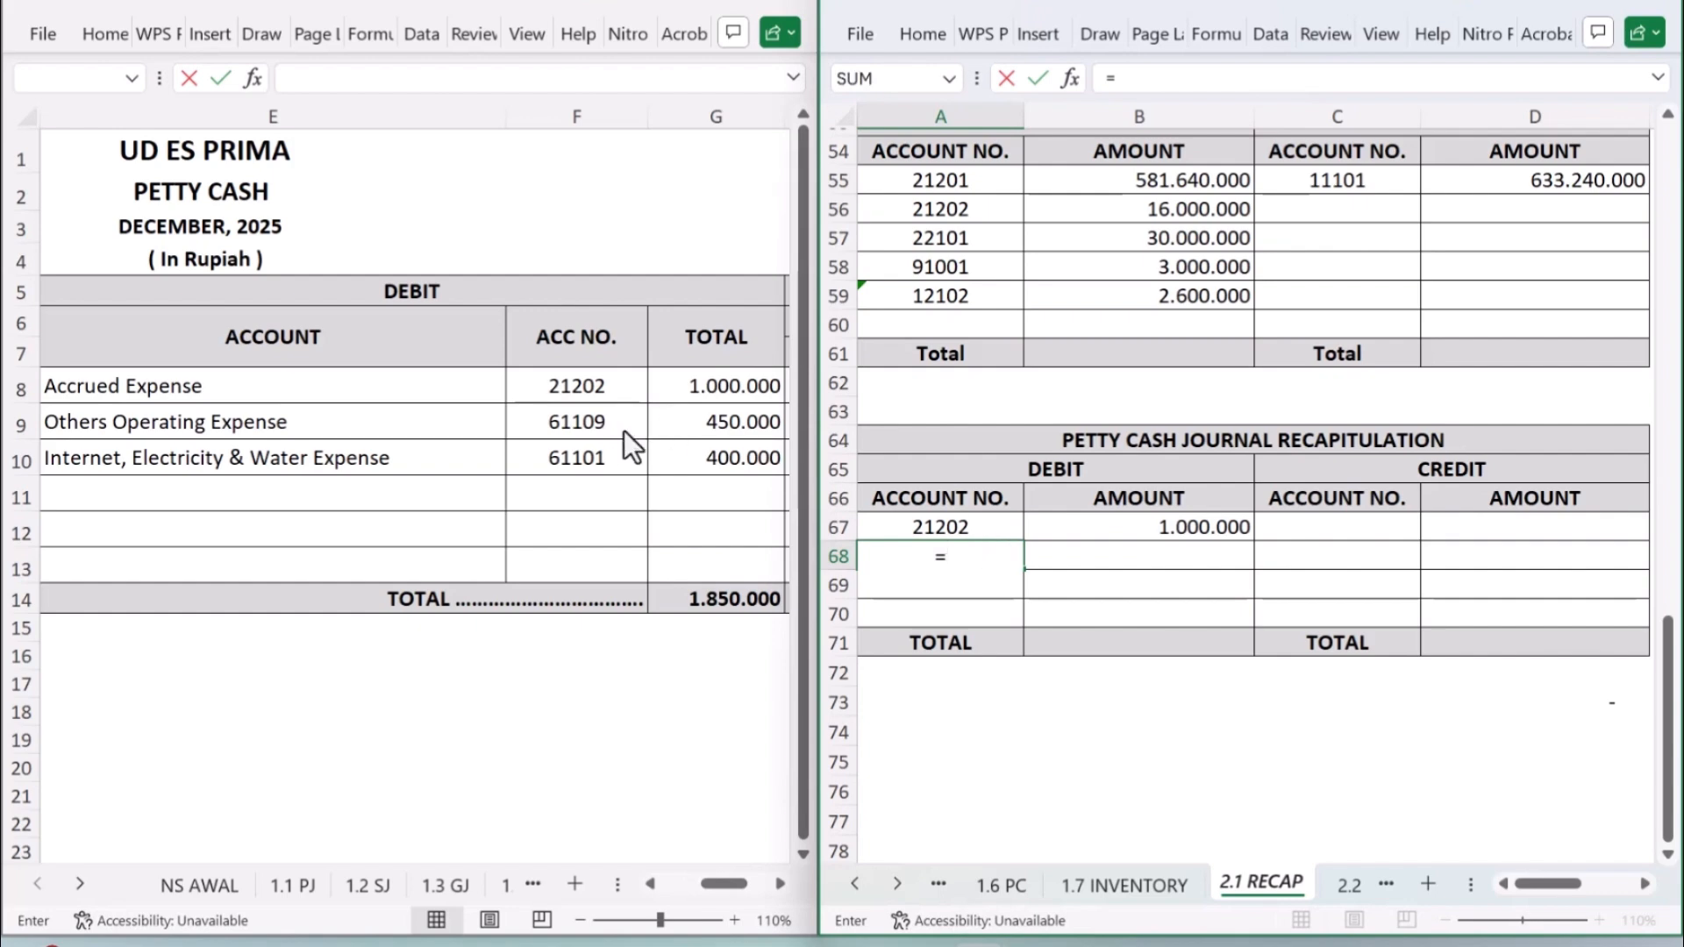
{"action": "left_click", "coordinate": [624, 424]}
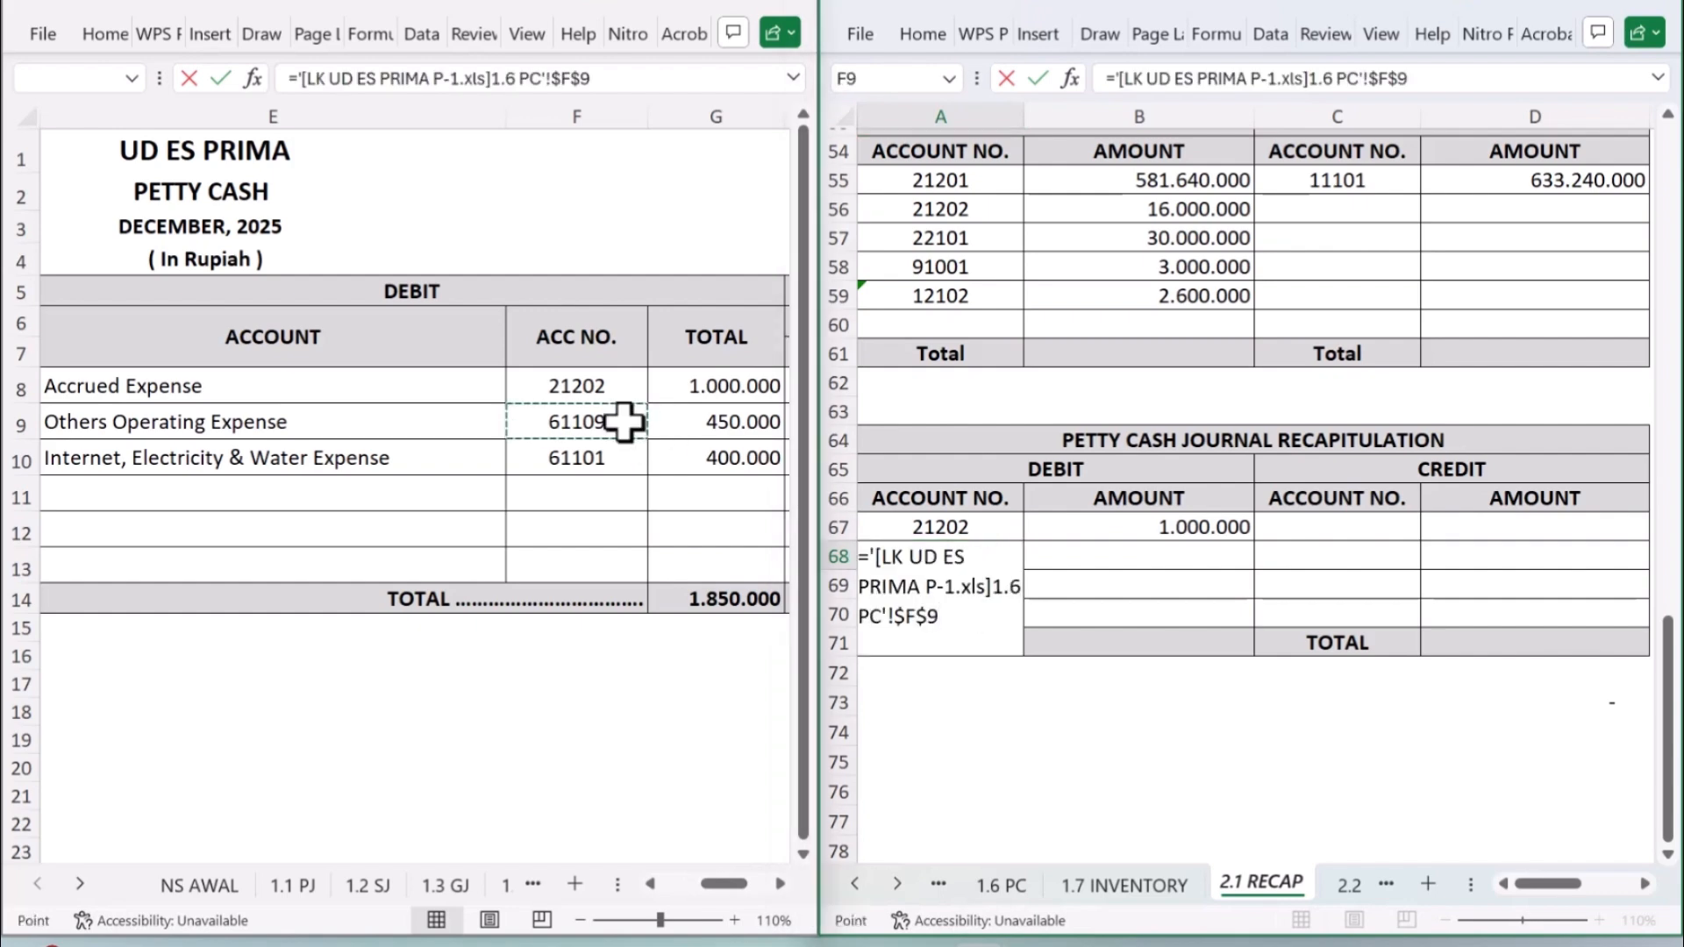
{"action": "key", "text": "Return"}
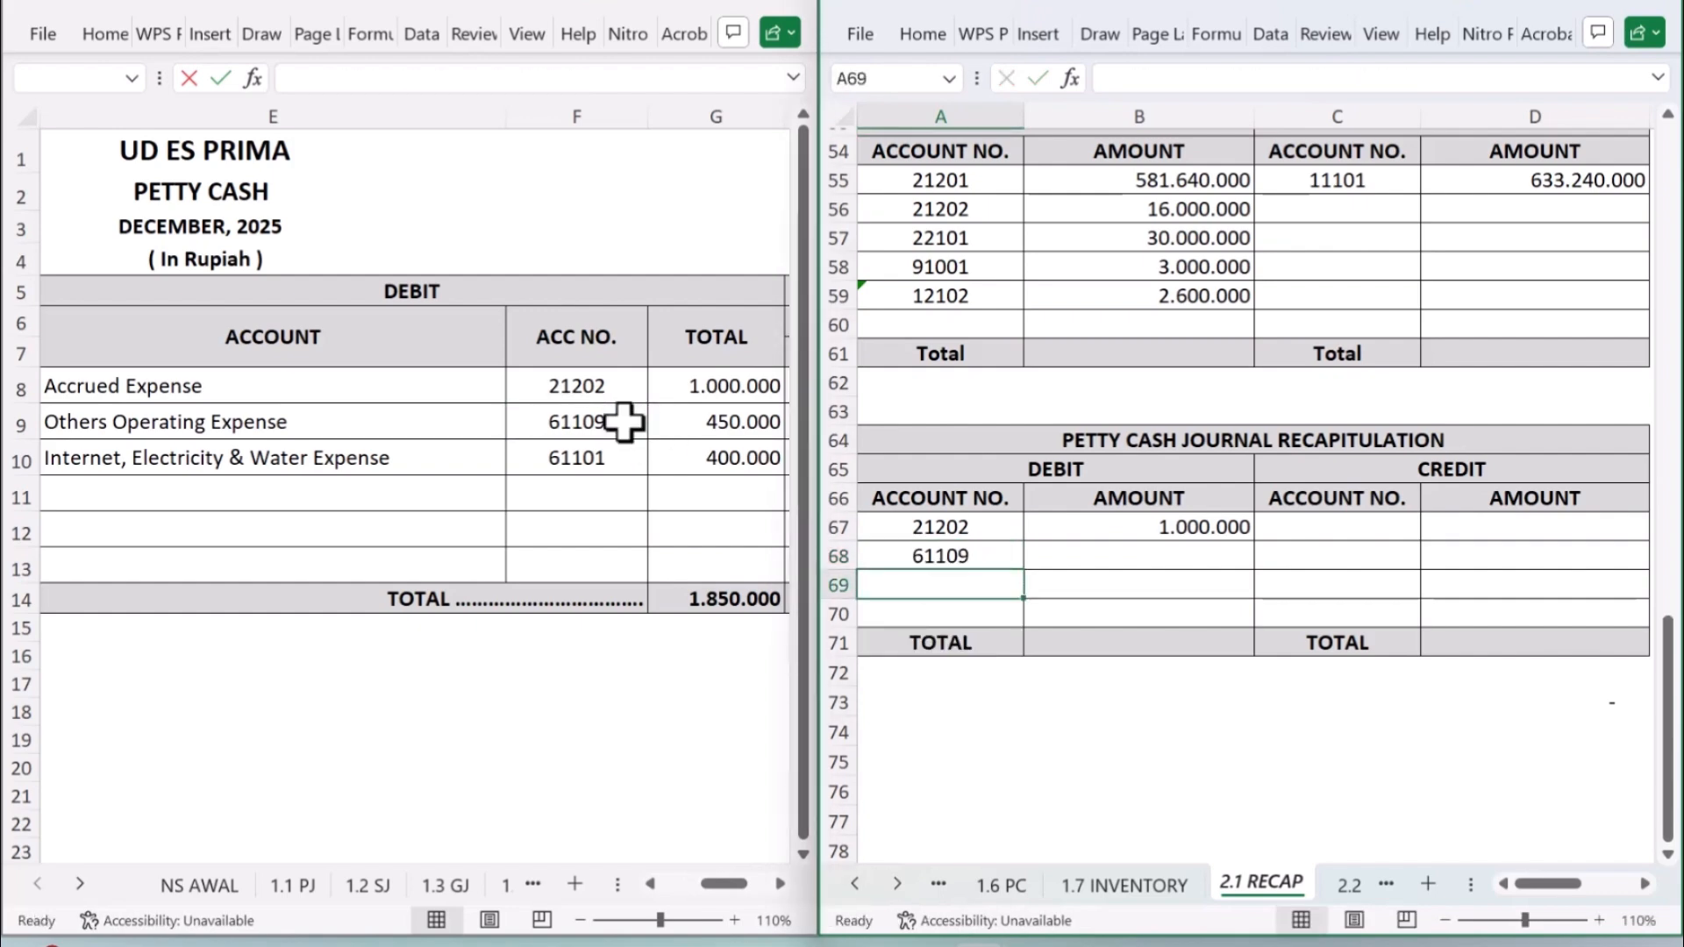
{"action": "left_click", "coordinate": [1237, 565]}
{"action": "type", "text": "="}
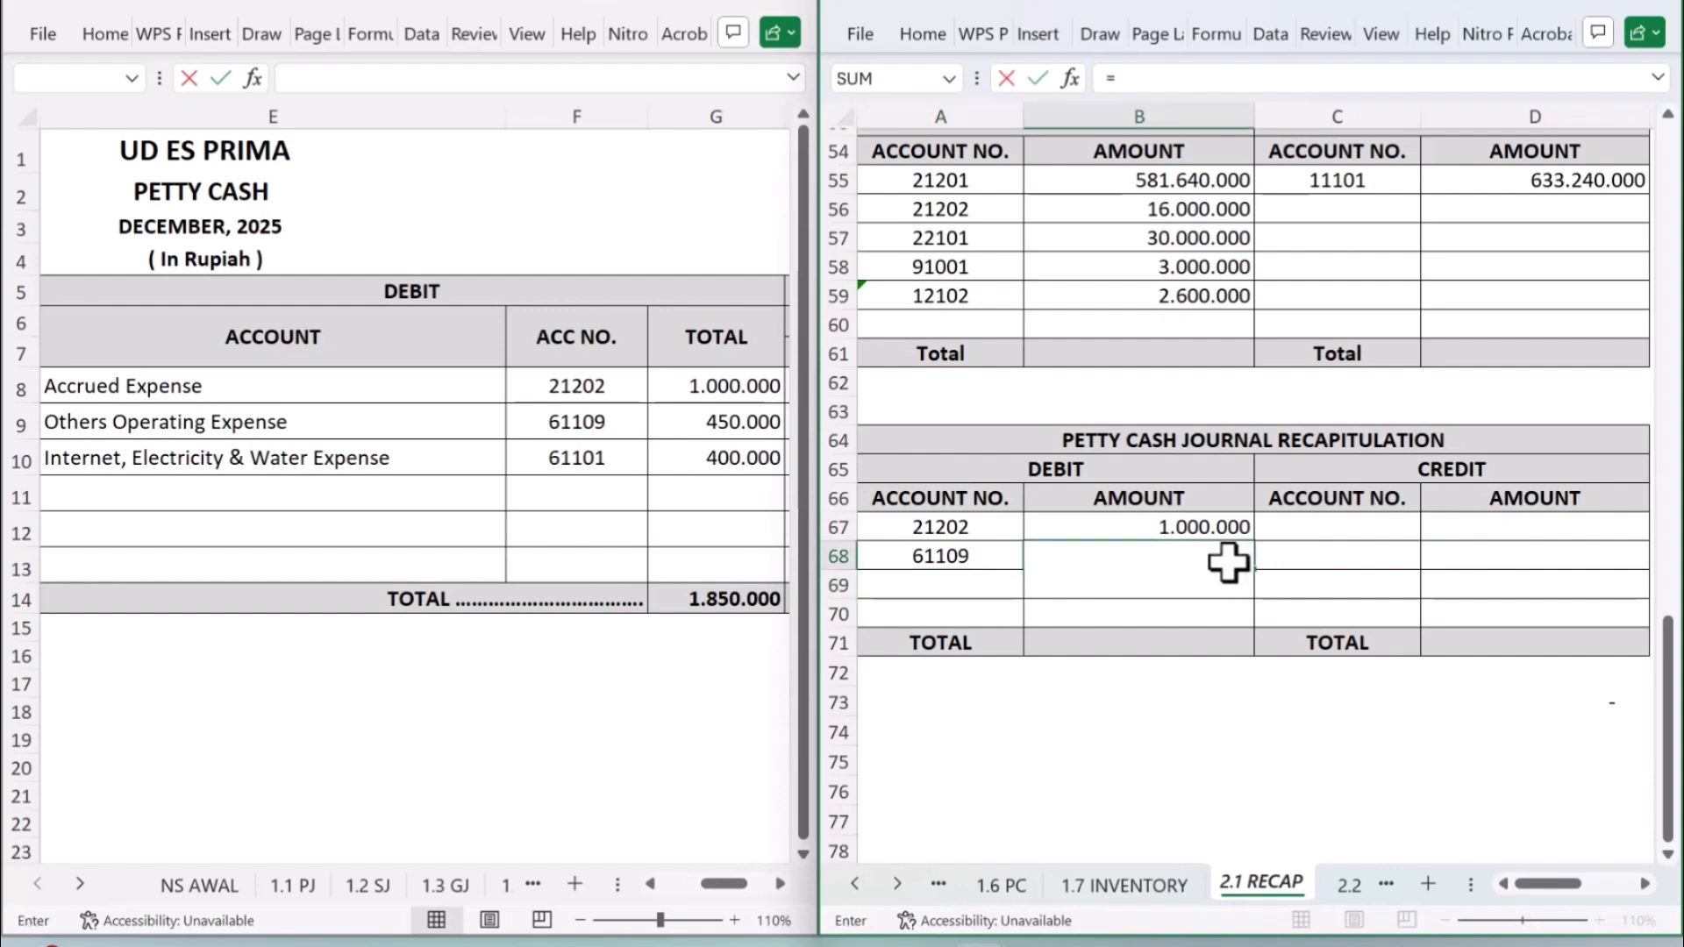
{"action": "left_click", "coordinate": [728, 426]}
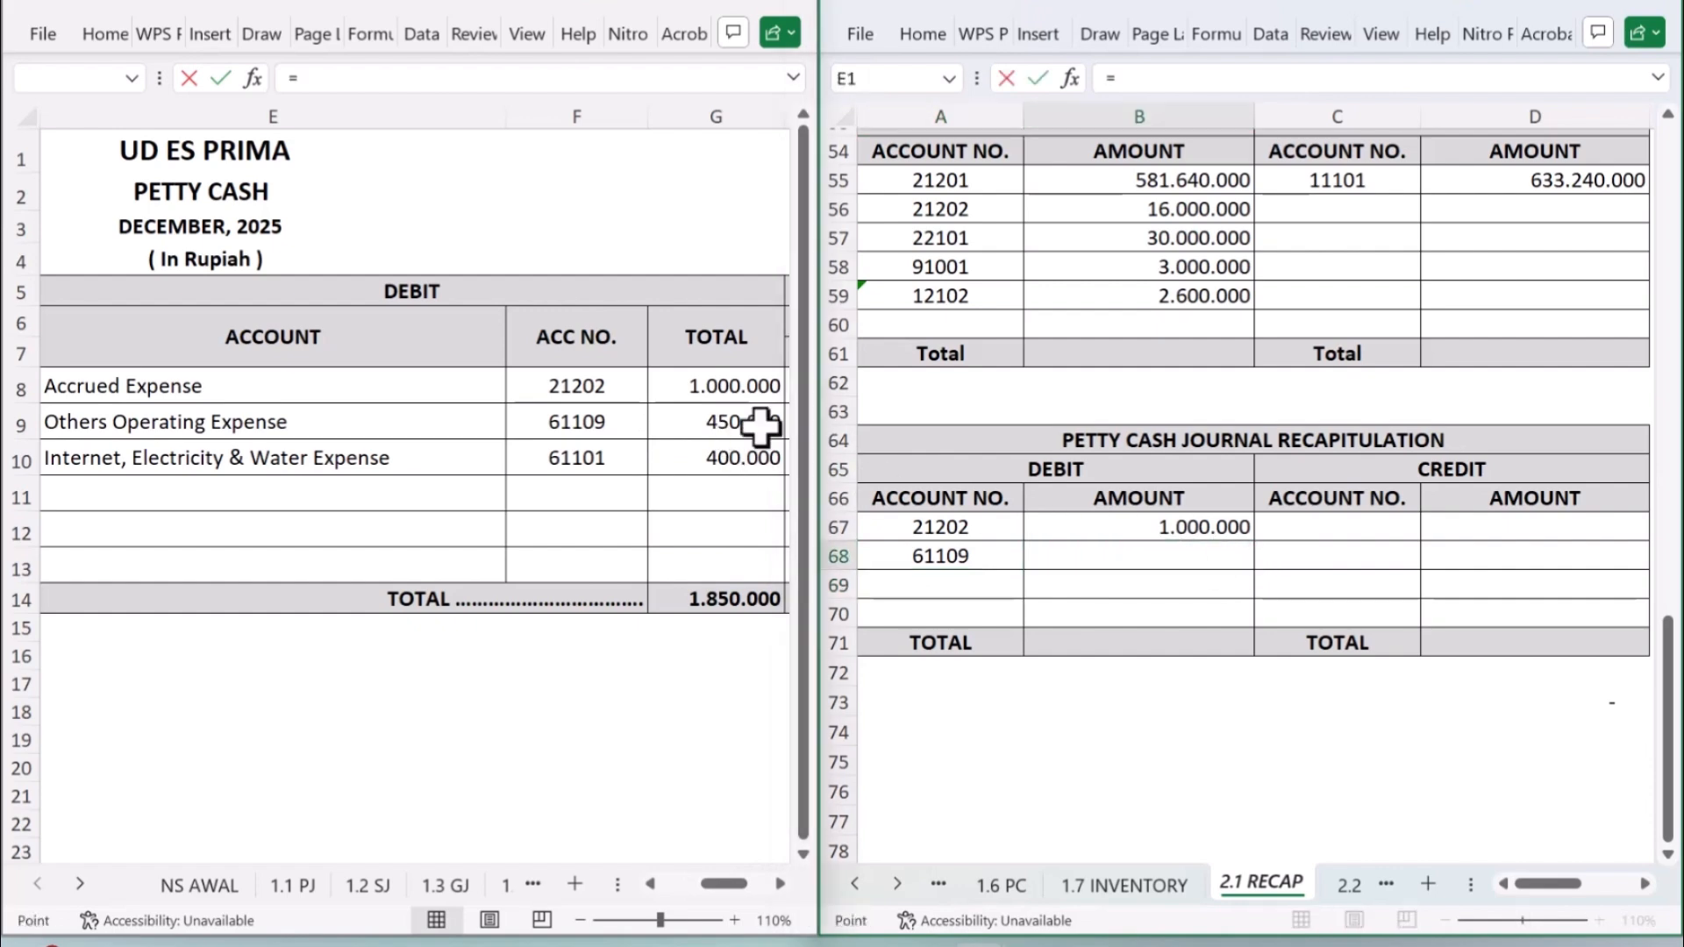
{"action": "key", "text": "Return"}
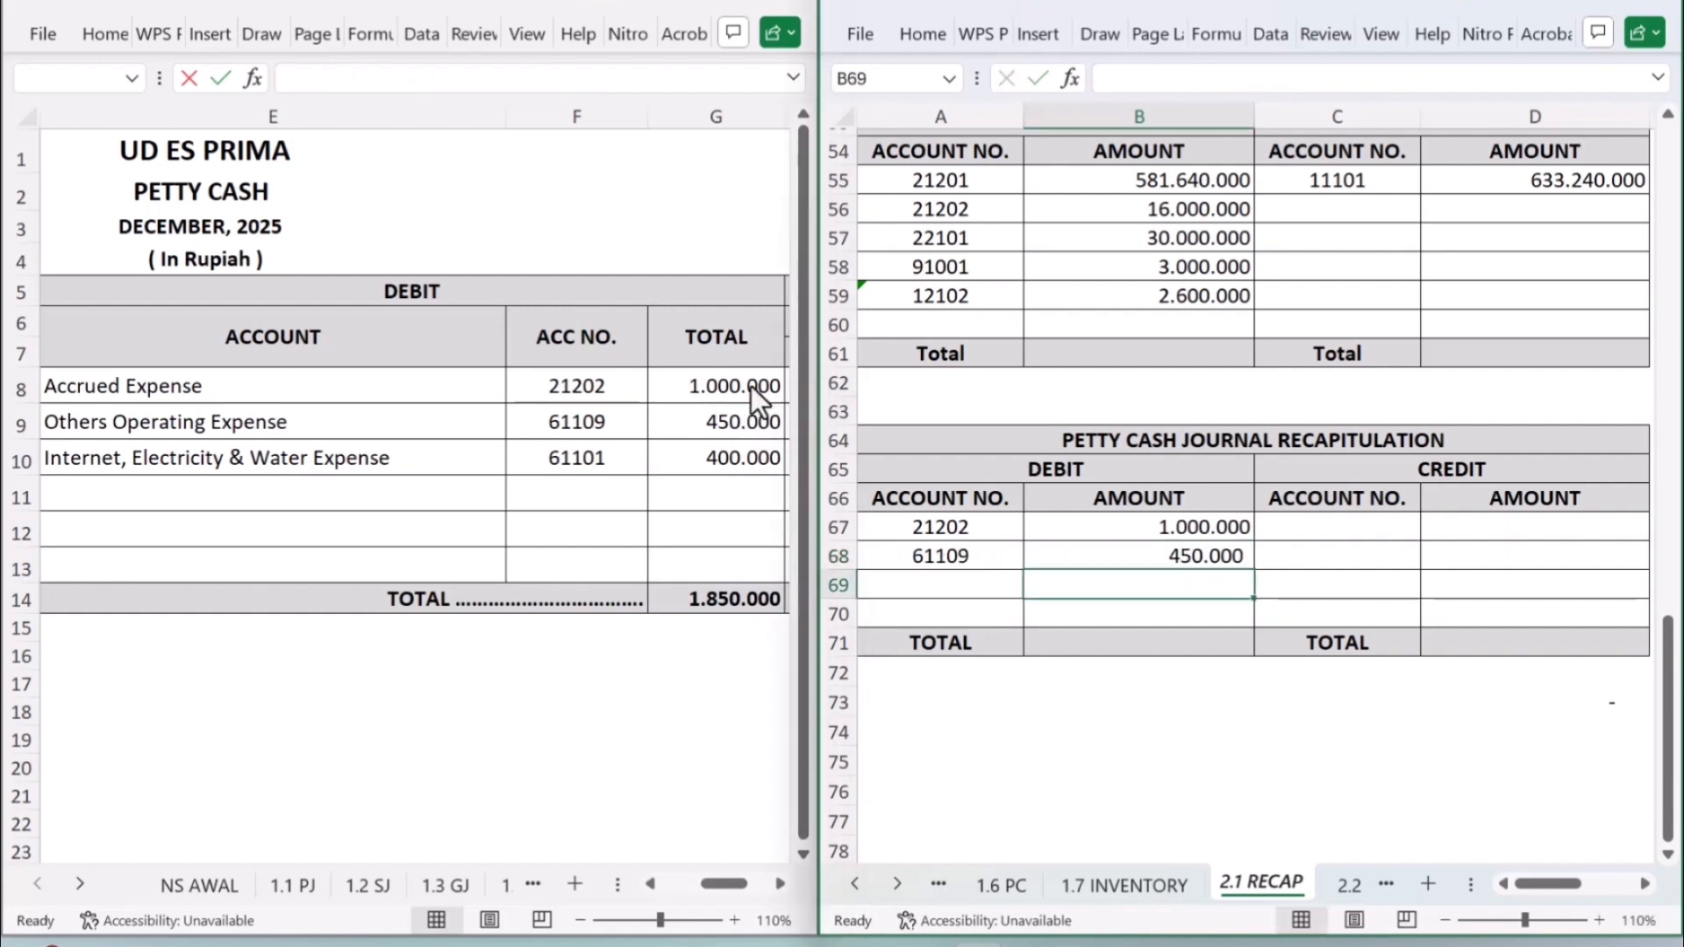
Step: Link debit cells A69 and B69 to the 1.6 PC sheet's internet, electricity and water expense account number (F10) and total (G10)
{"action": "left_click", "coordinate": [927, 594]}
{"action": "type", "text": "="}
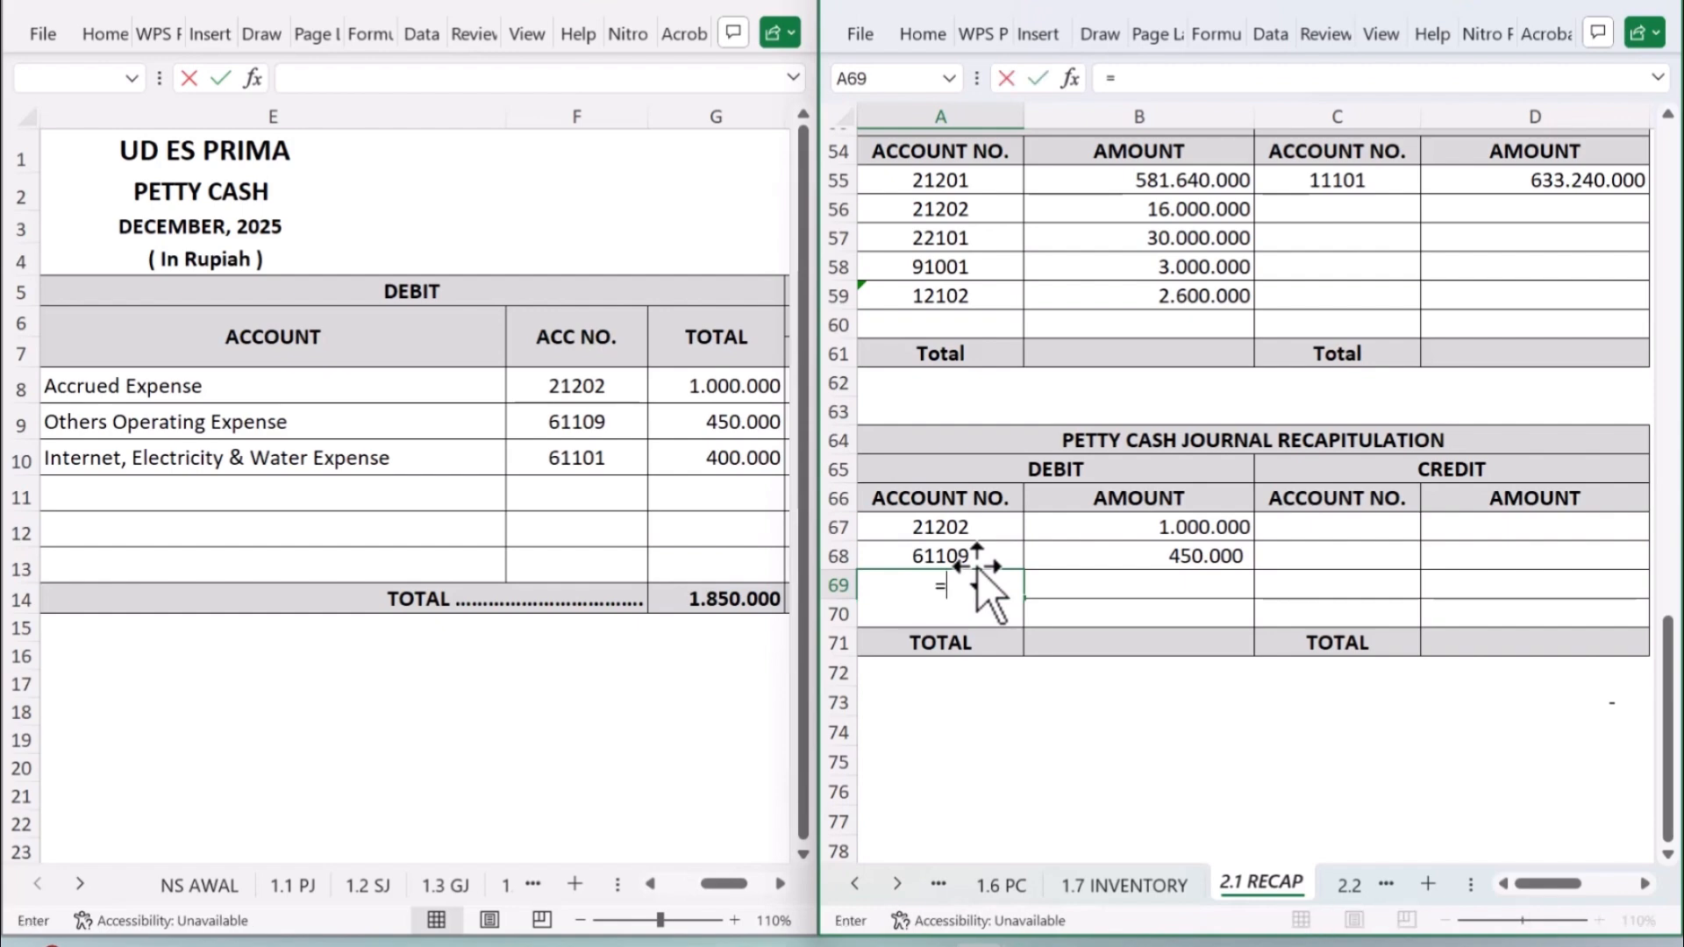
{"action": "left_click", "coordinate": [618, 460]}
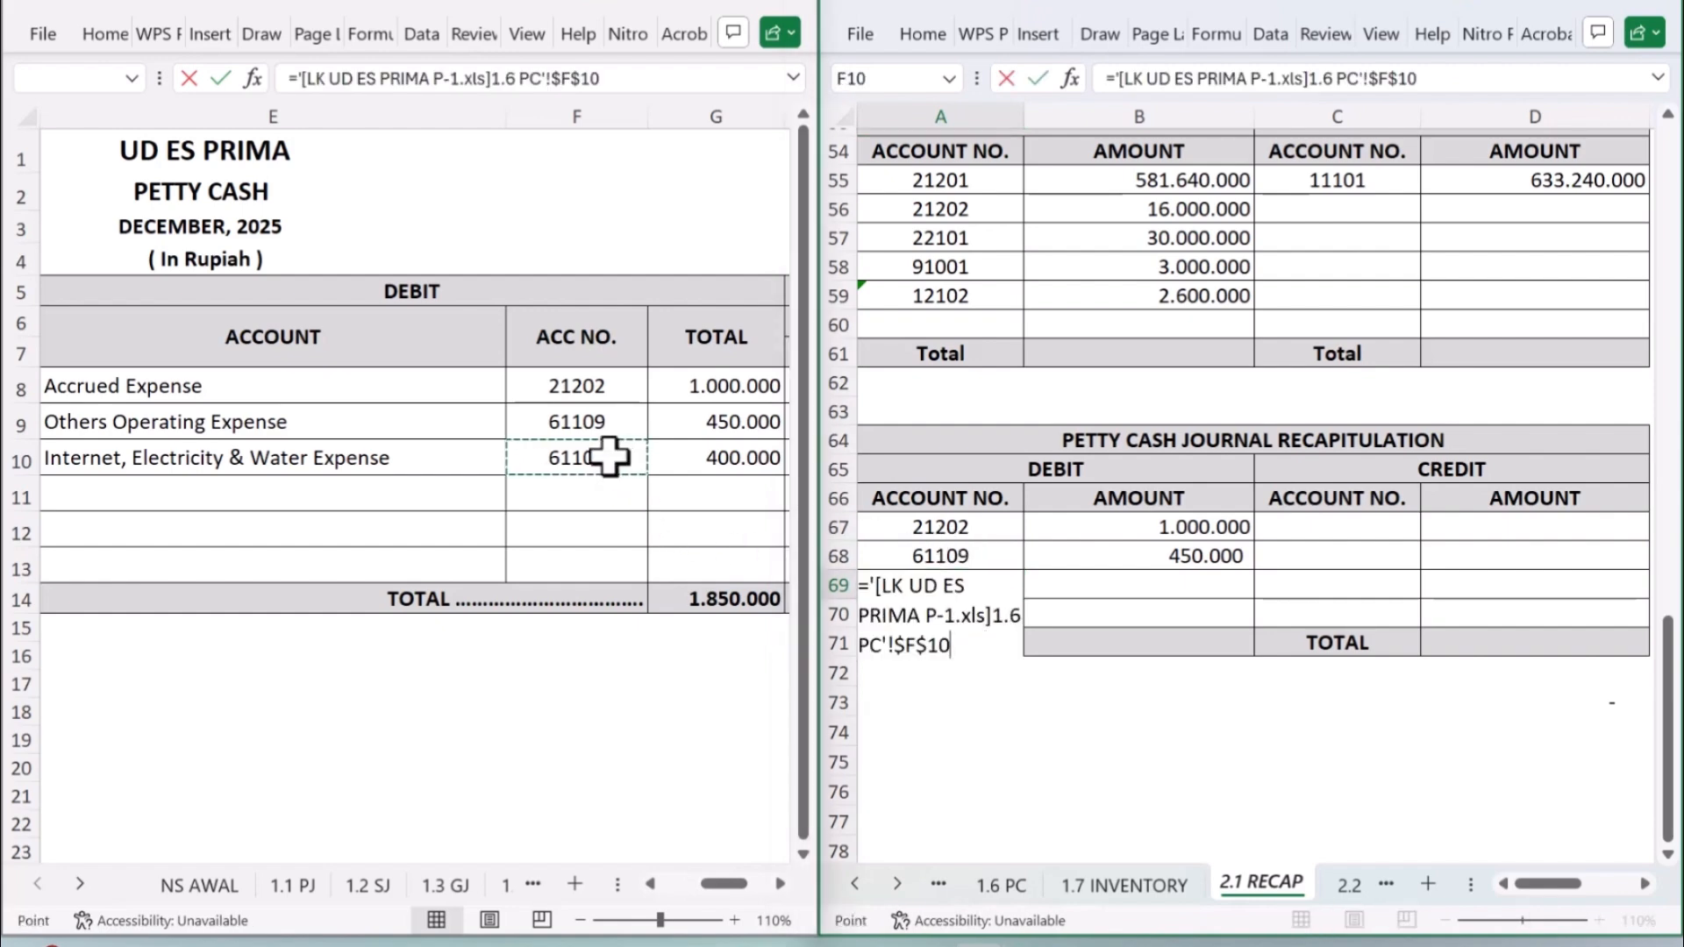
{"action": "key", "text": "Return"}
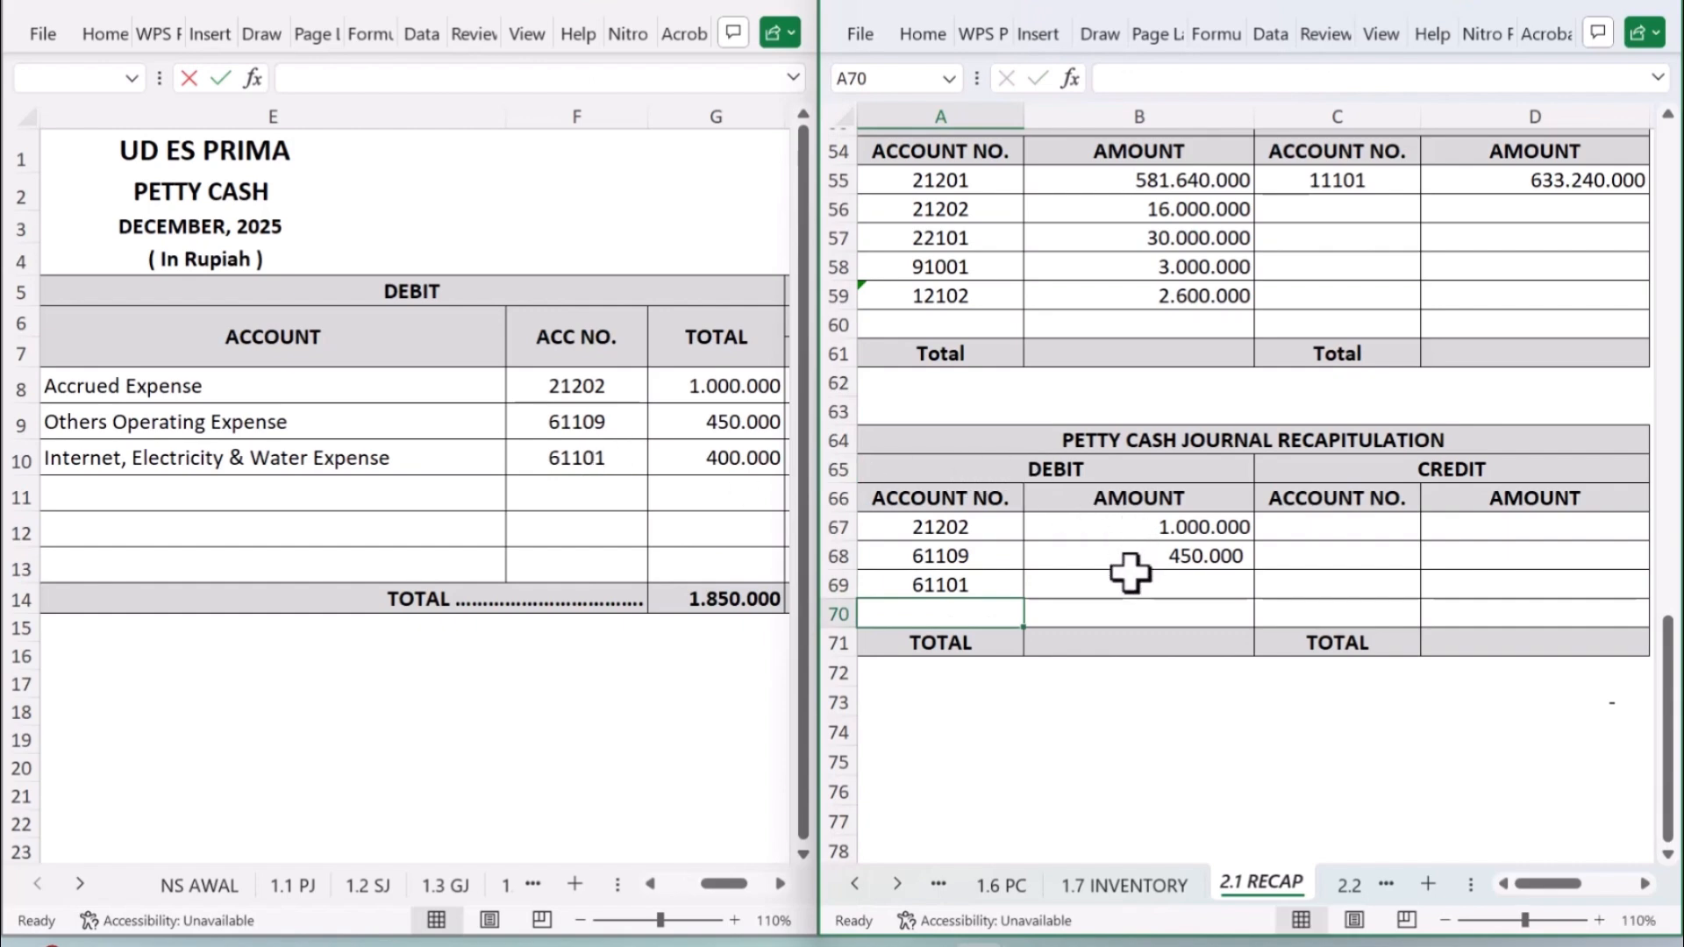
{"action": "left_click", "coordinate": [1127, 580]}
{"action": "type", "text": "="}
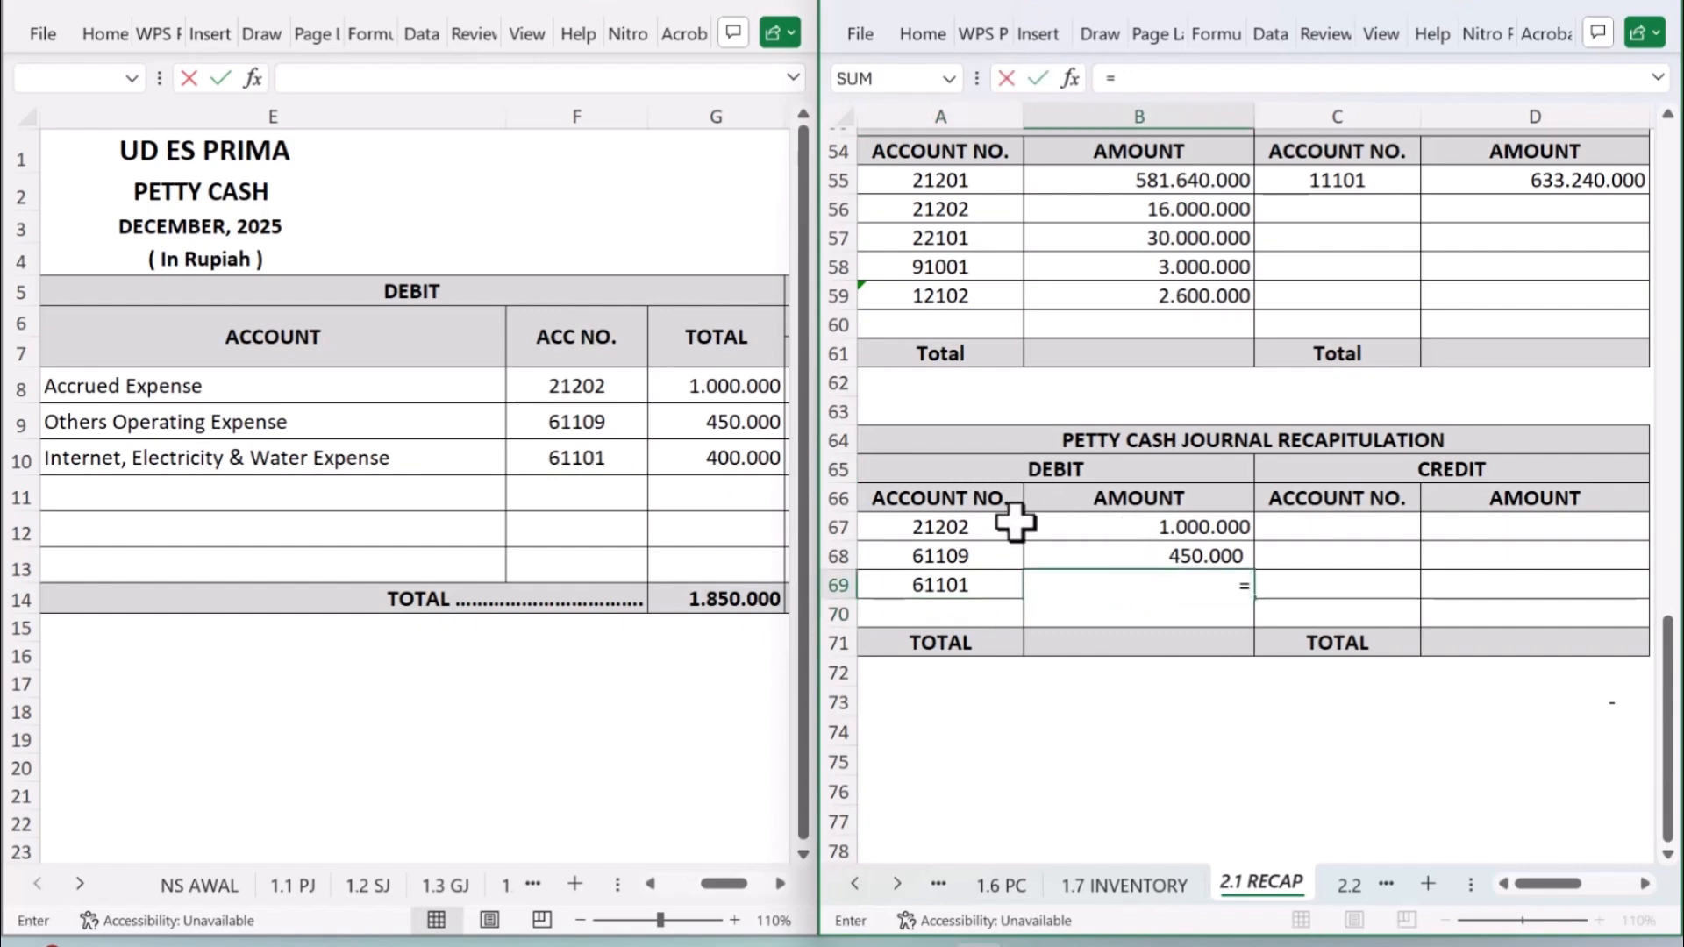
{"action": "left_click", "coordinate": [752, 471]}
{"action": "left_click", "coordinate": [744, 456]}
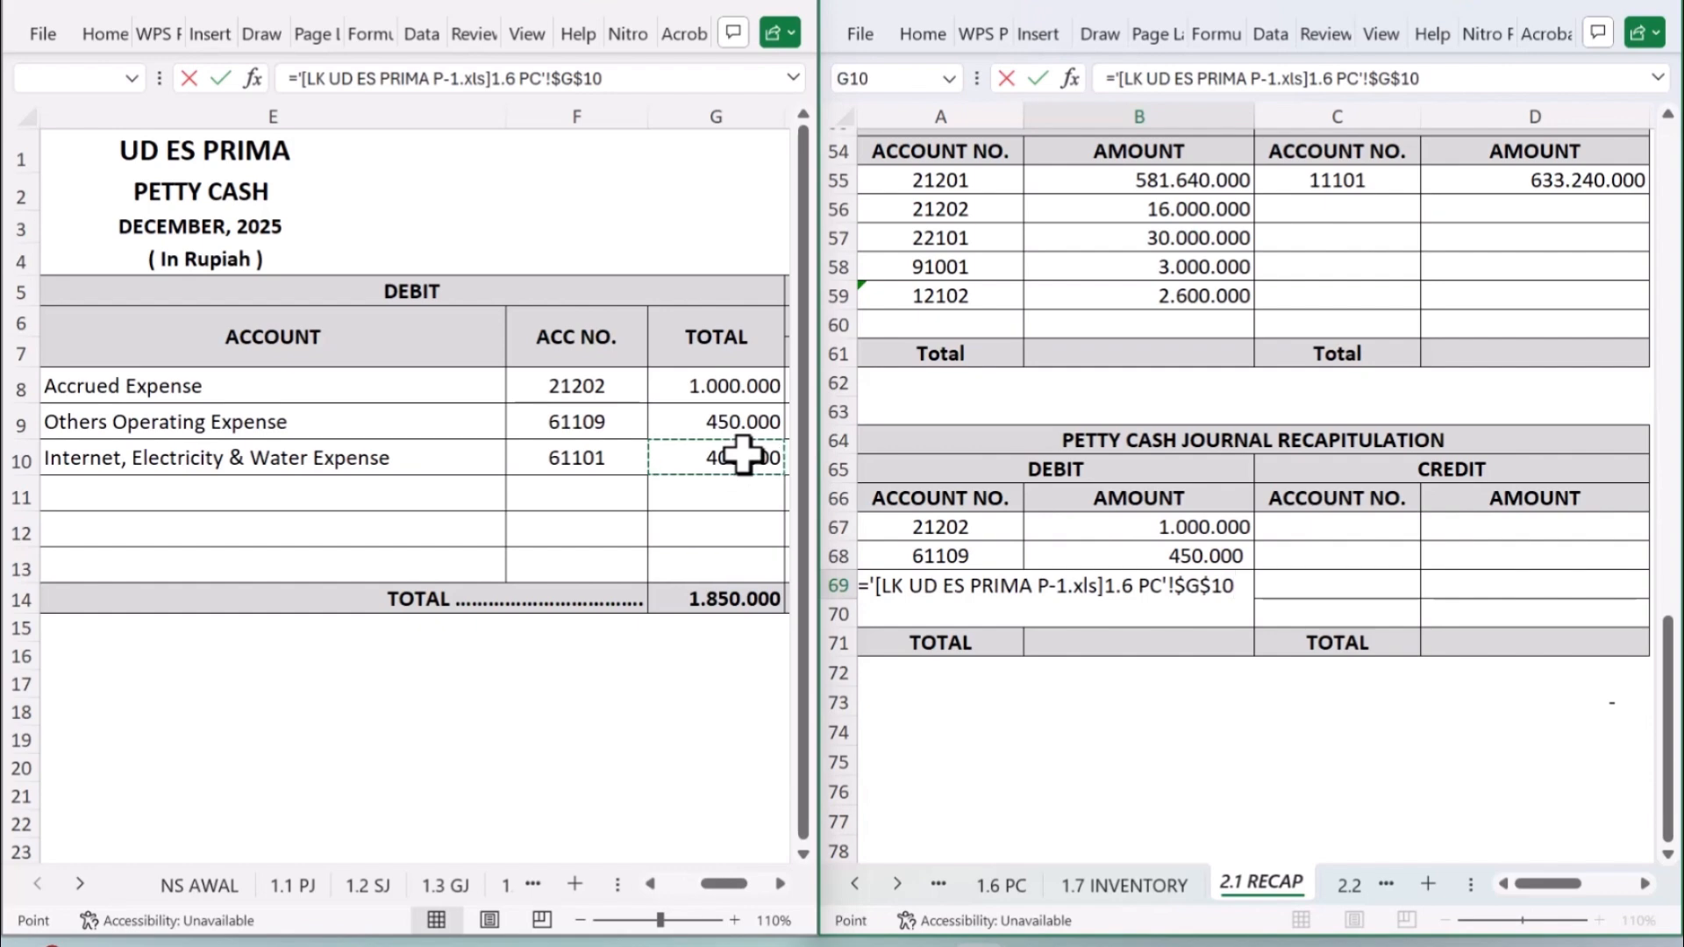
{"action": "key", "text": "Return"}
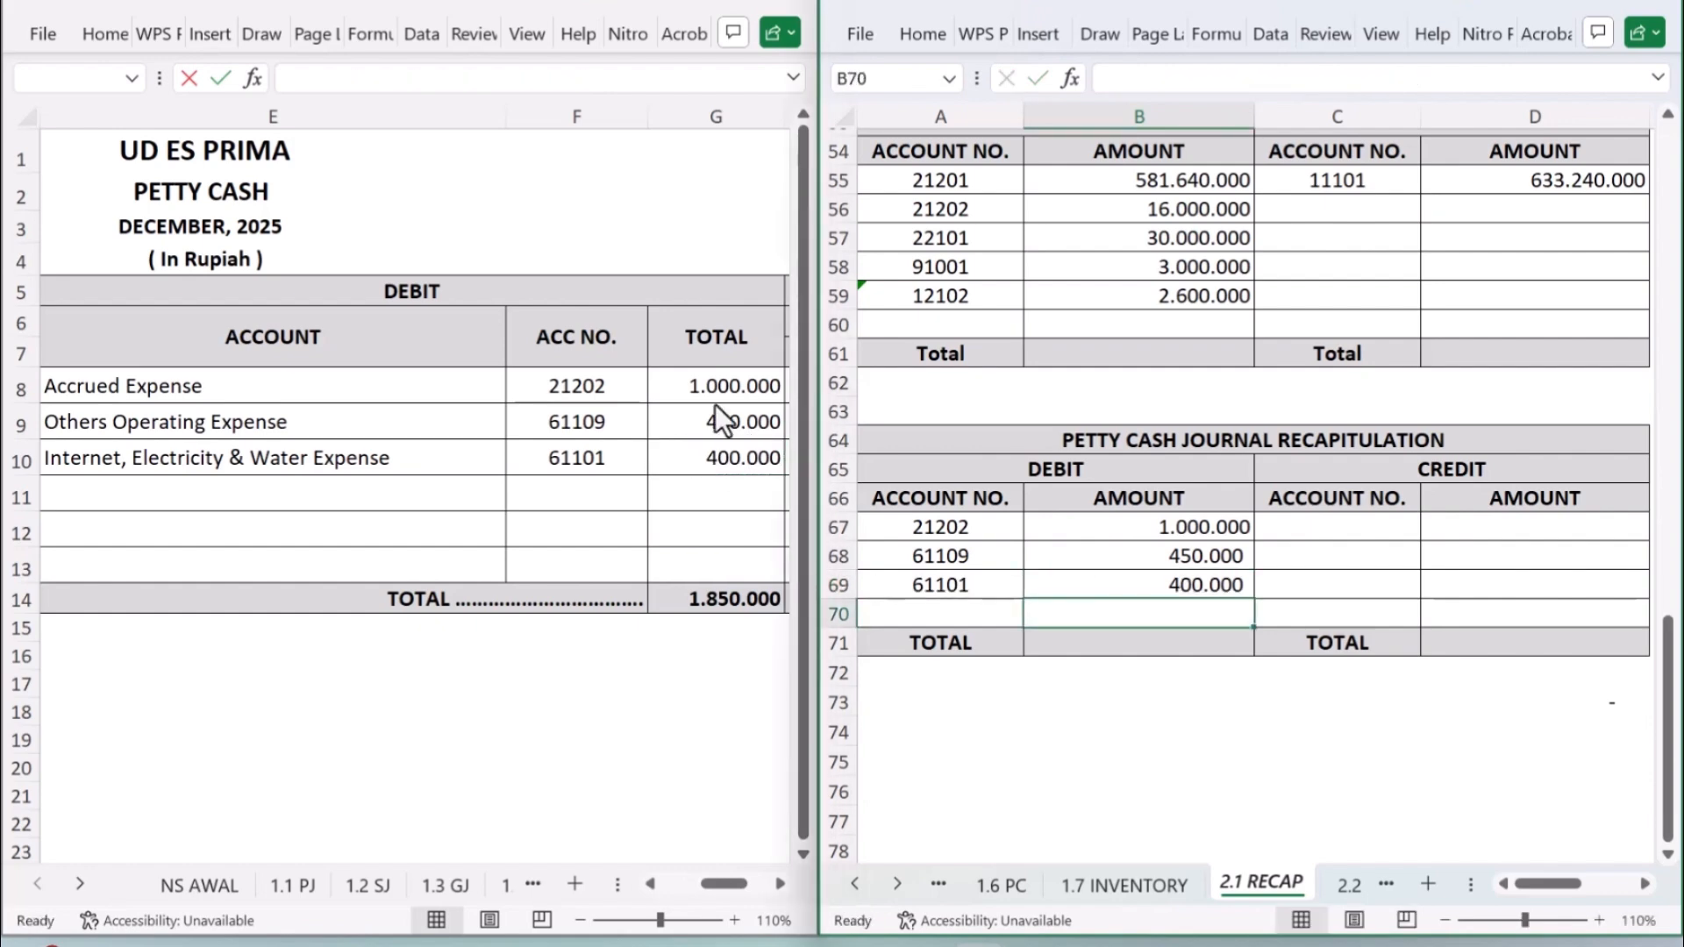
Step: Link petty cash recapitulation credit cells C67 and D67 to the 1.6 PC sheet's petty cash account number (H7) and credit total (H14)
{"action": "left_click", "coordinate": [782, 882]}
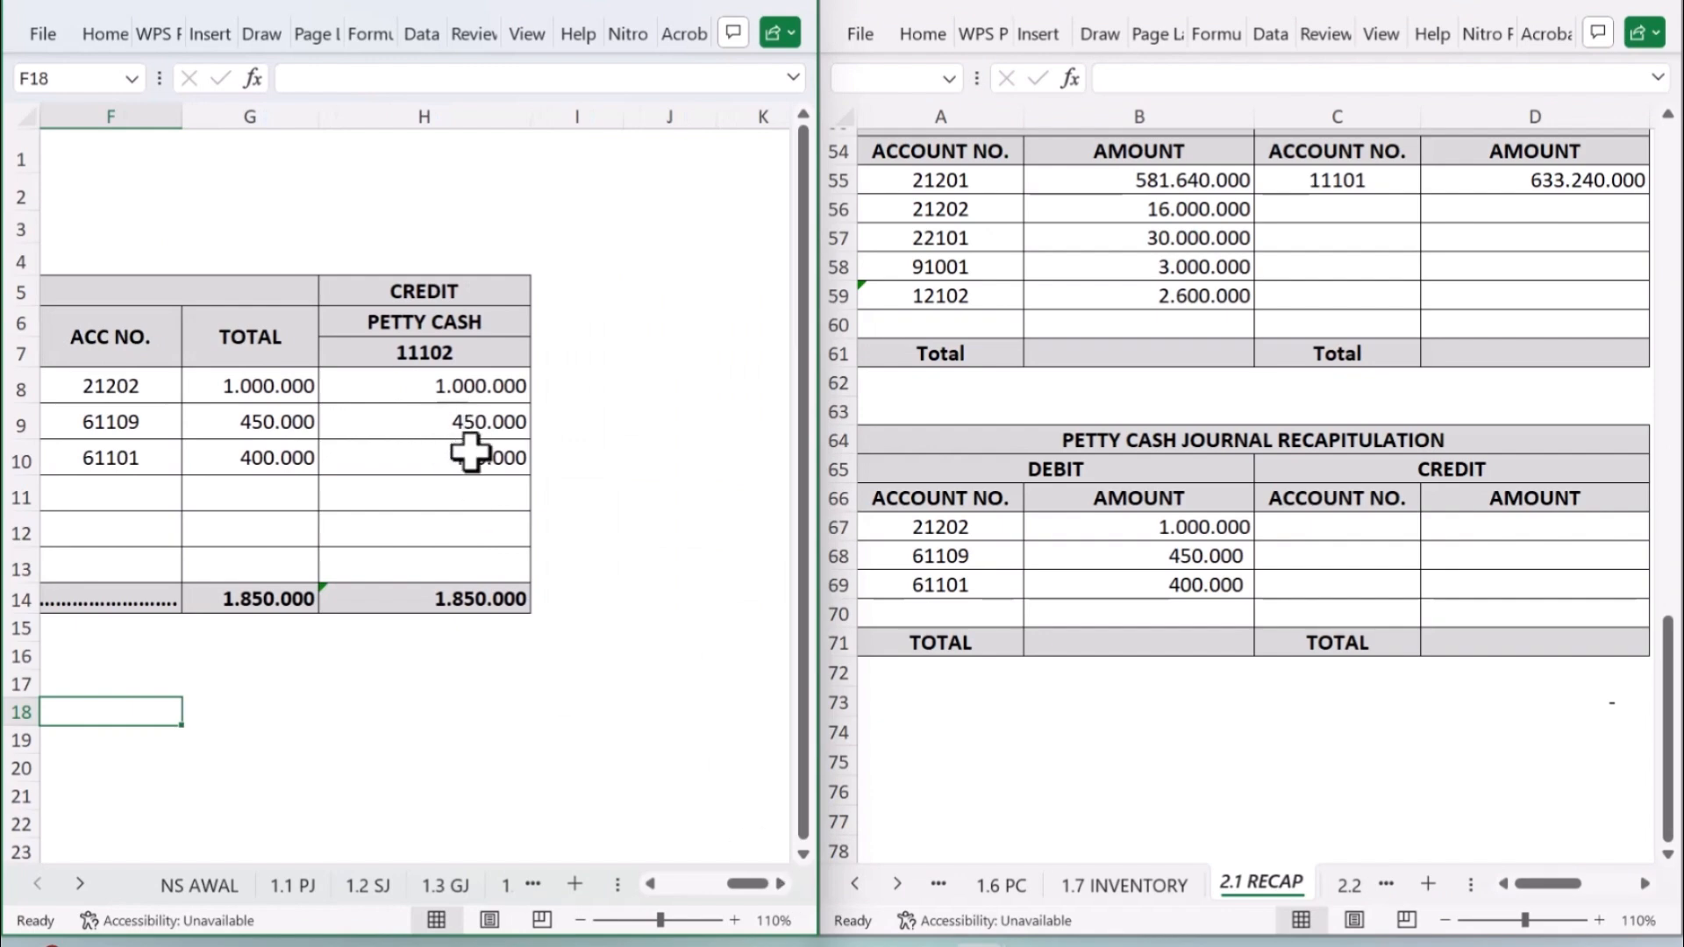
{"action": "left_click", "coordinate": [1394, 526]}
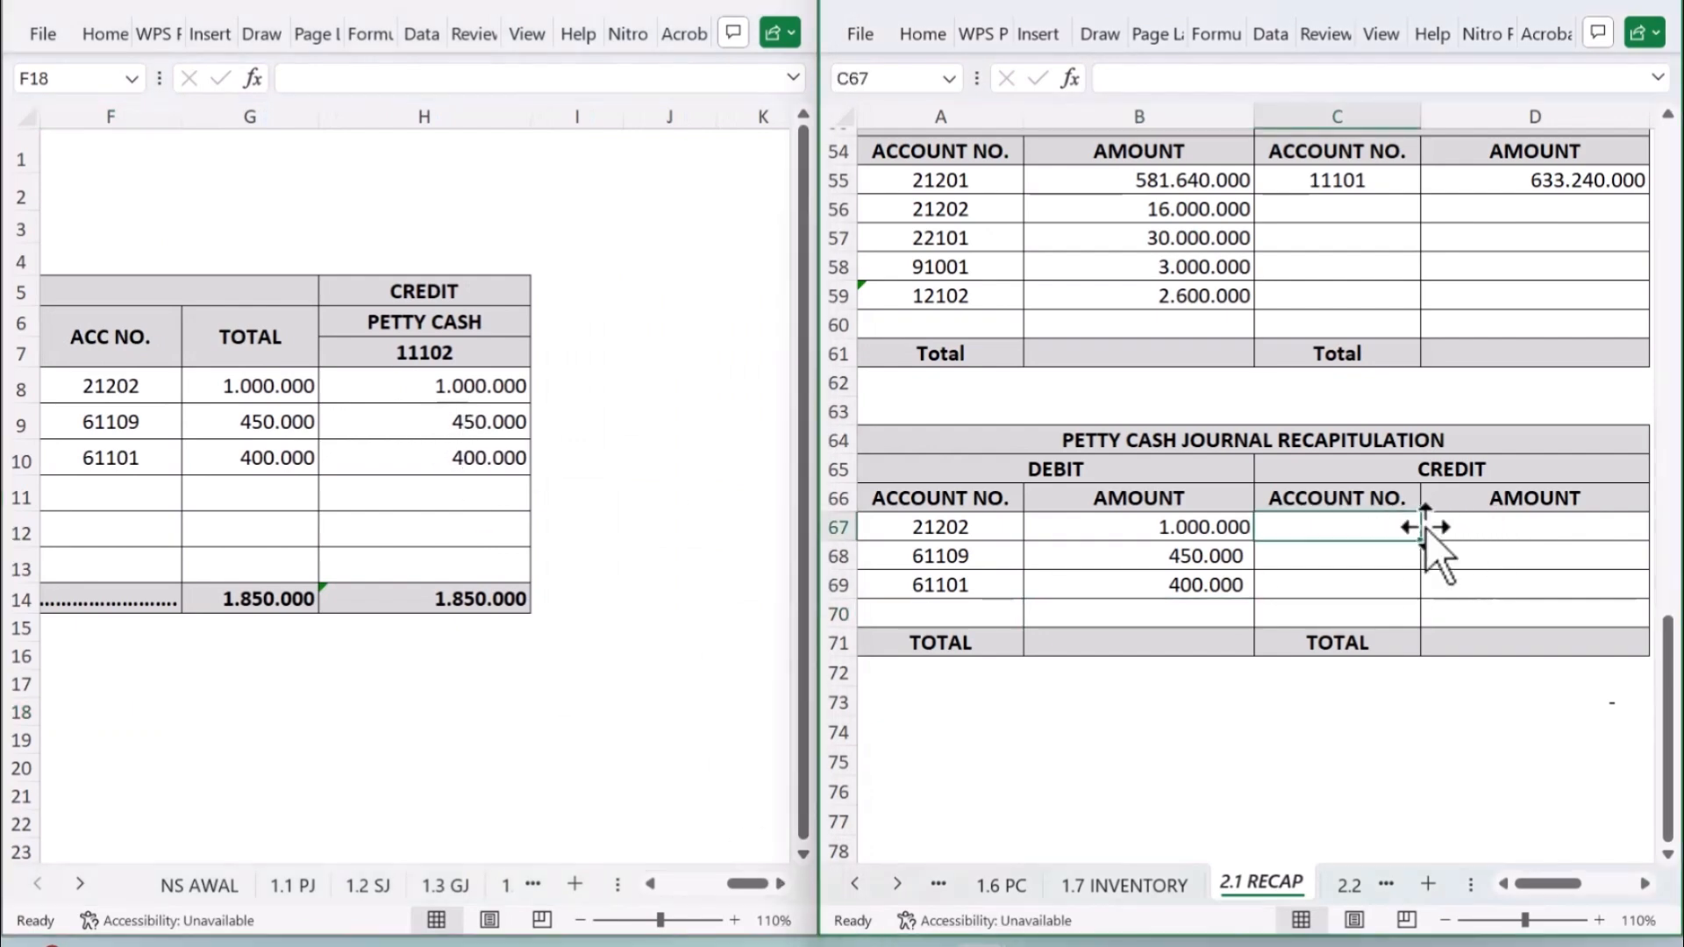
{"action": "type", "text": "="}
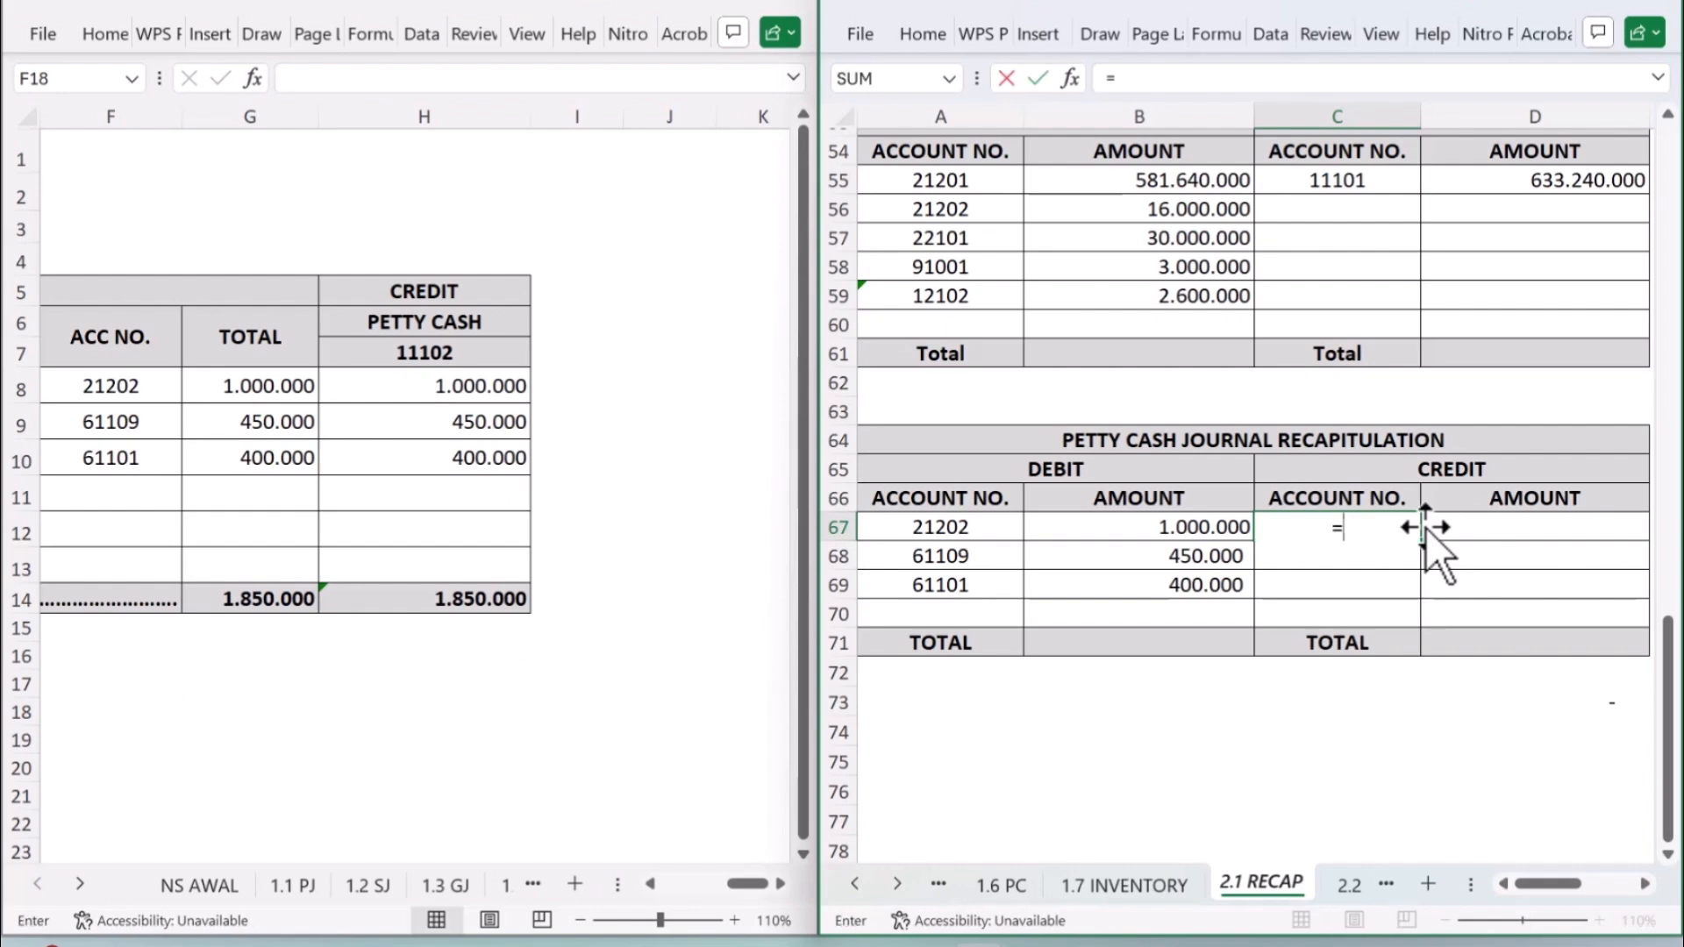
{"action": "left_click", "coordinate": [463, 353]}
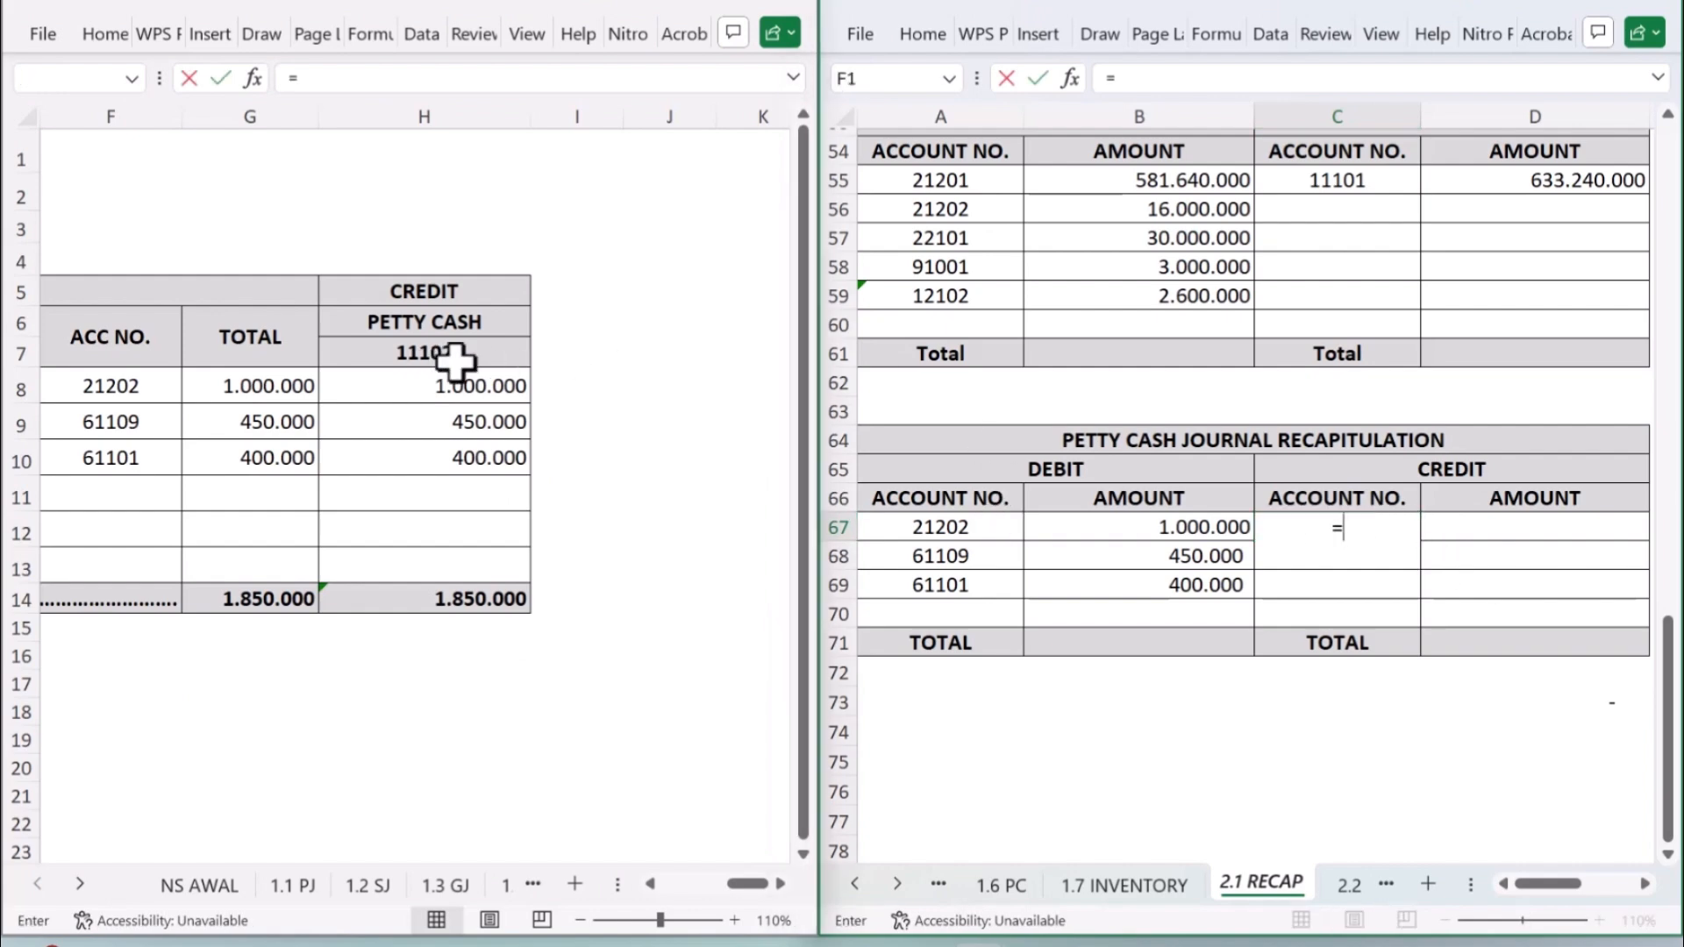
{"action": "key", "text": "Return"}
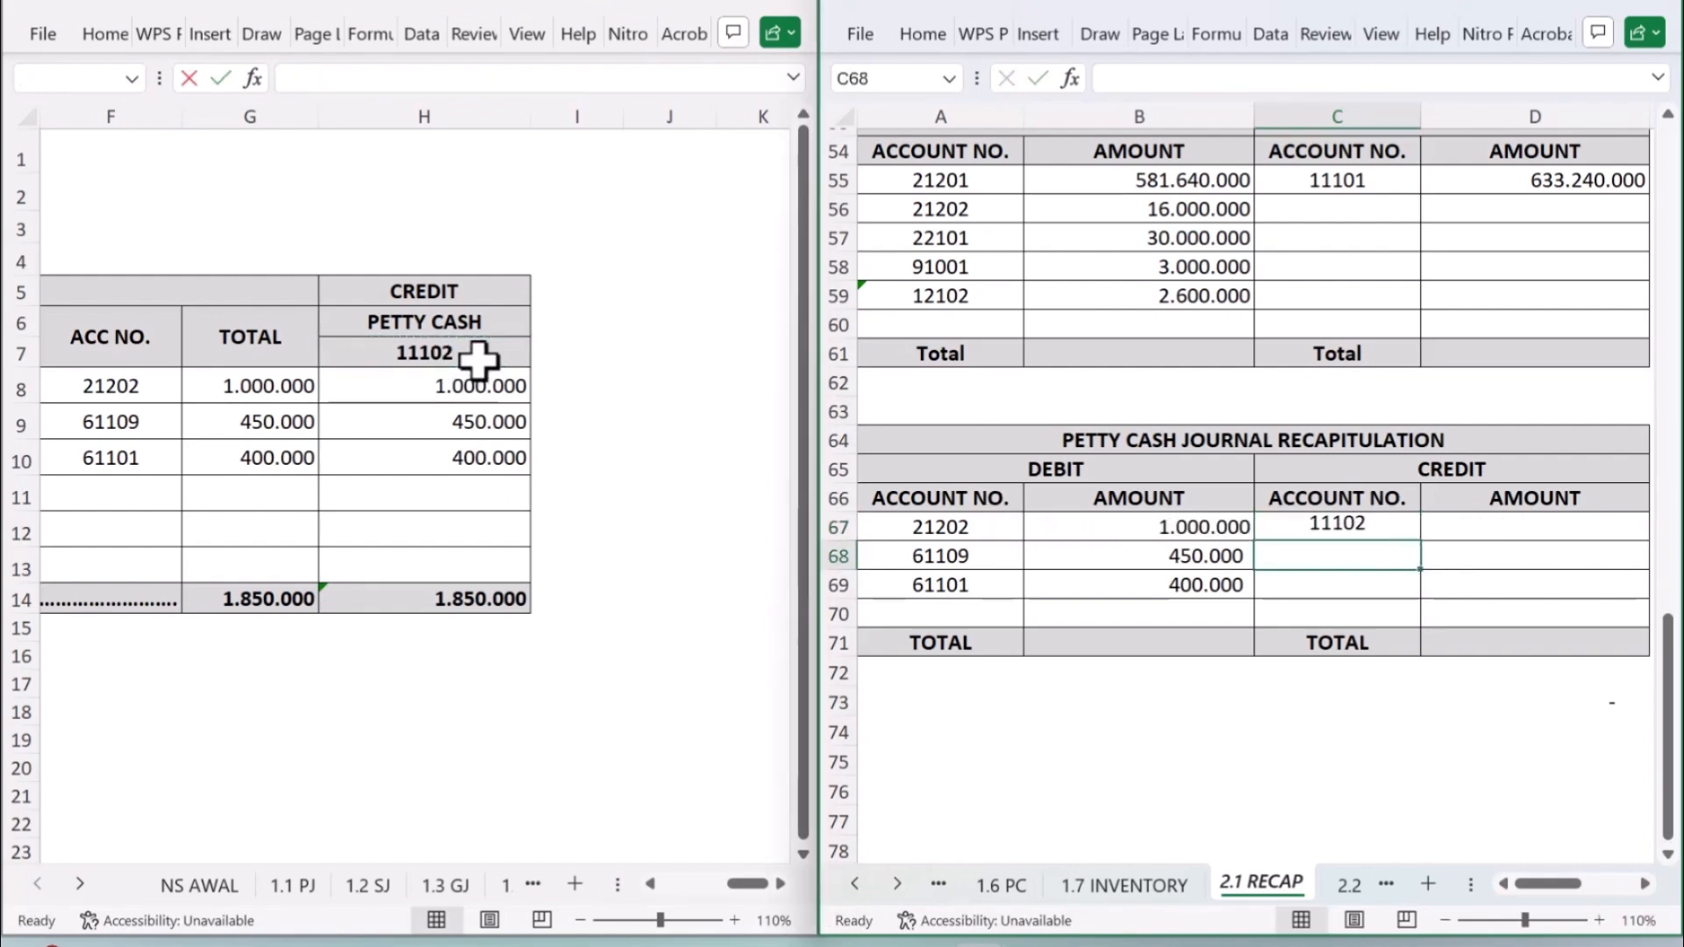
{"action": "left_click", "coordinate": [1491, 527]}
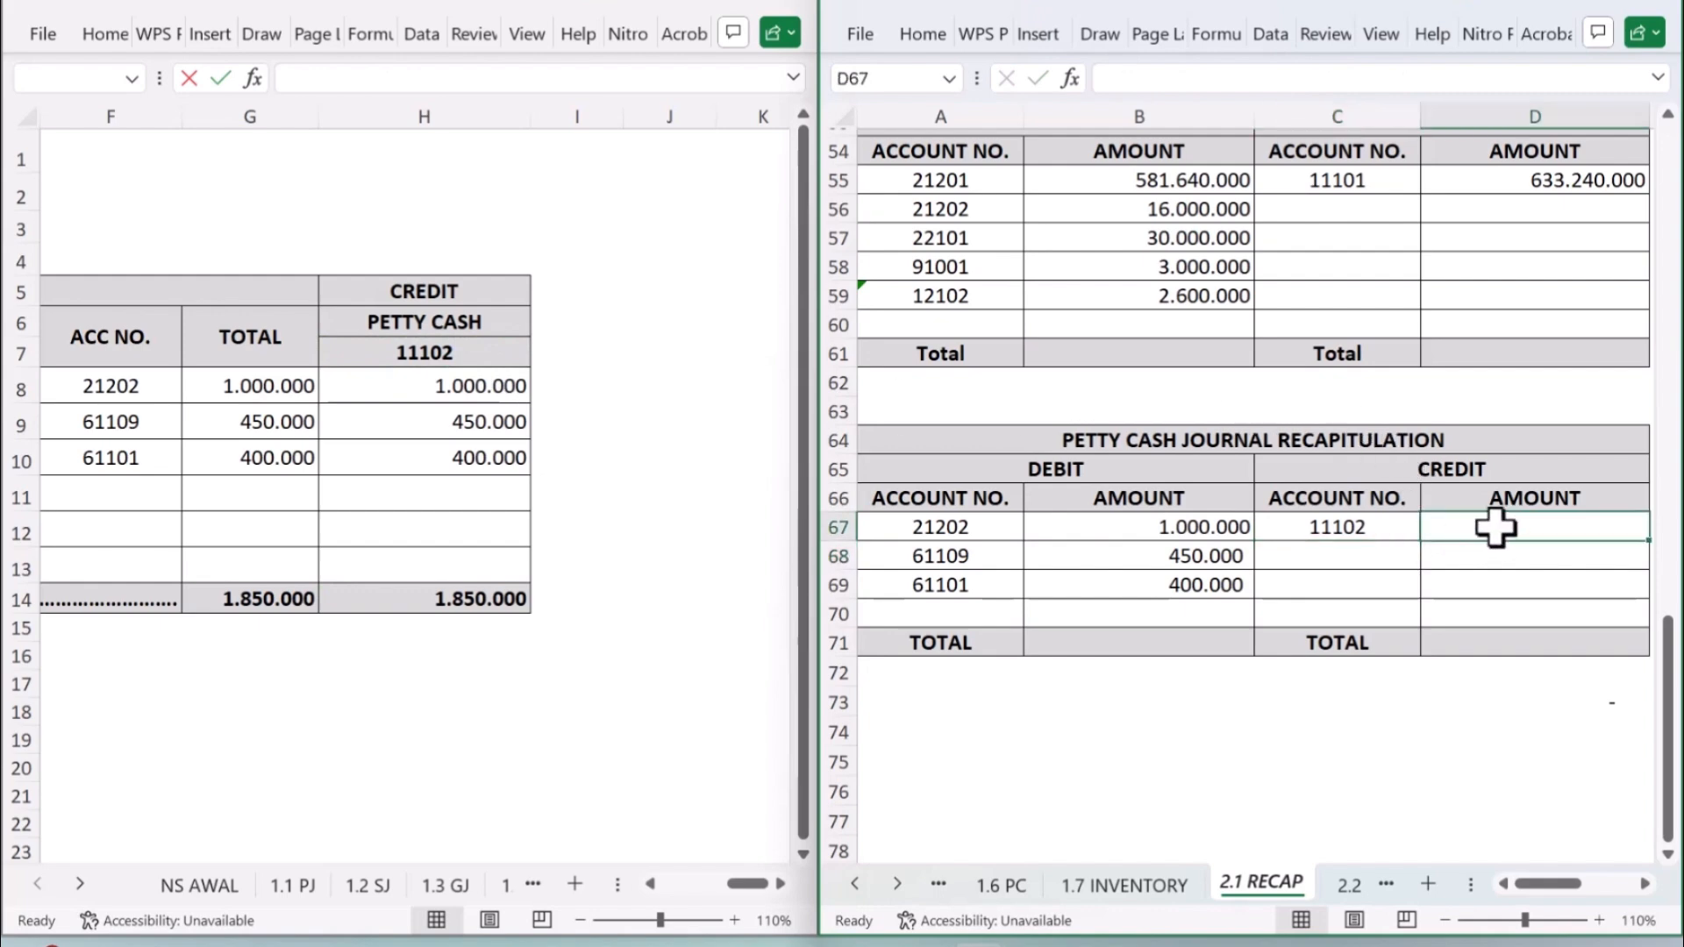
{"action": "type", "text": "="}
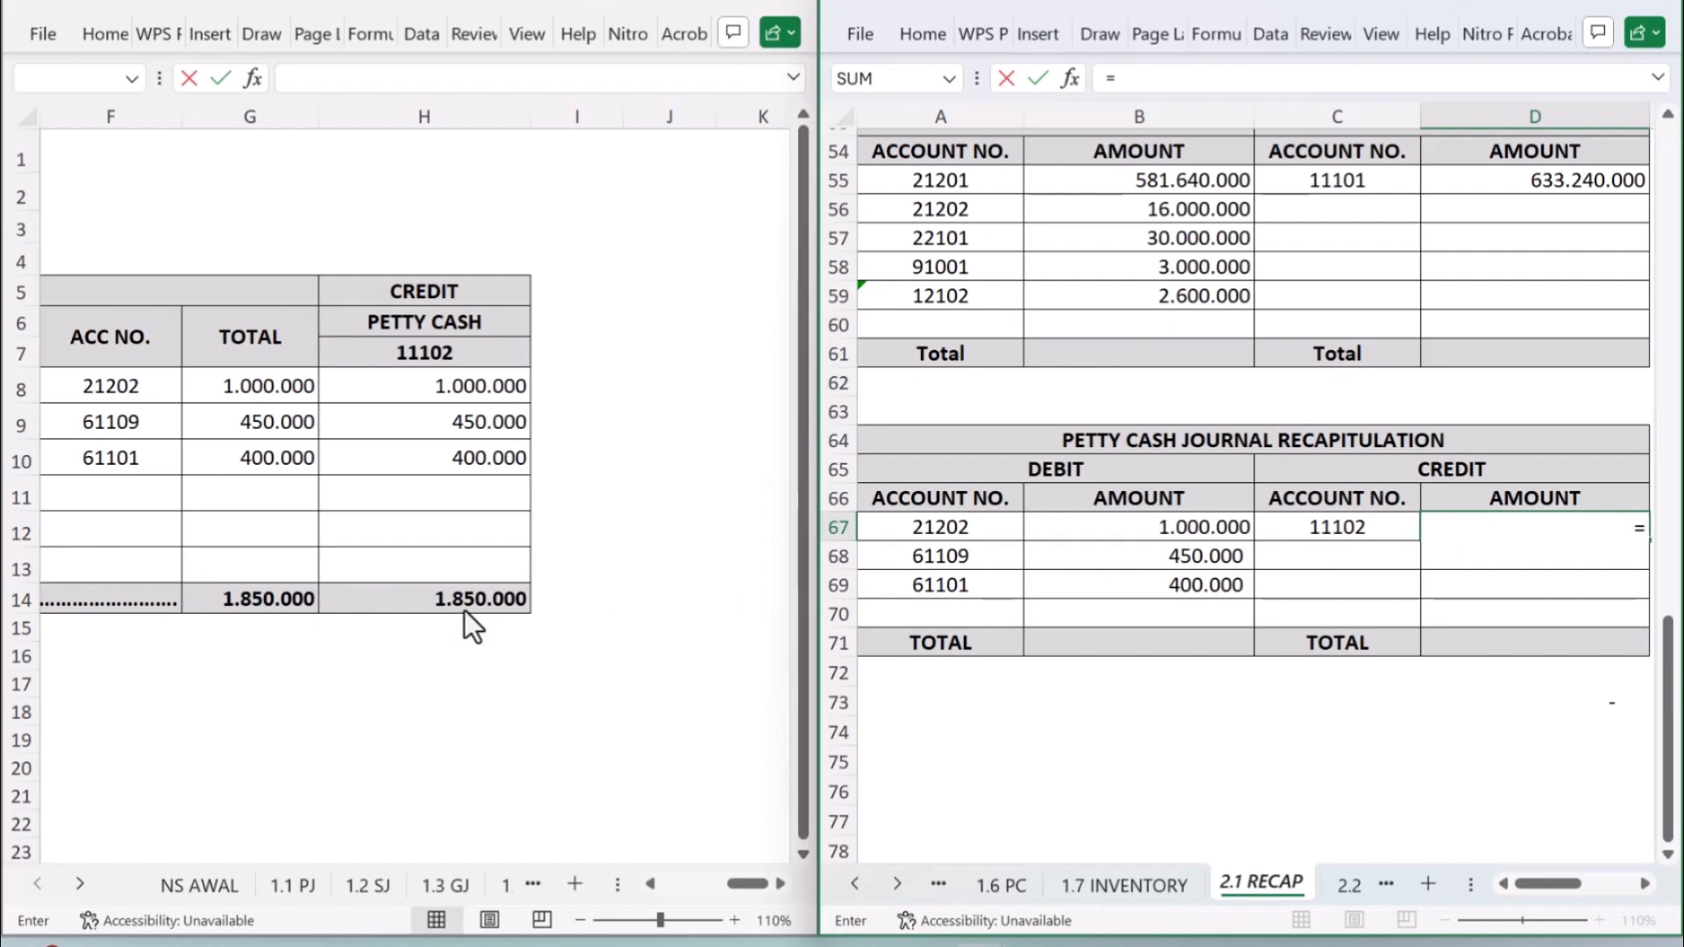
{"action": "left_click", "coordinate": [515, 597]}
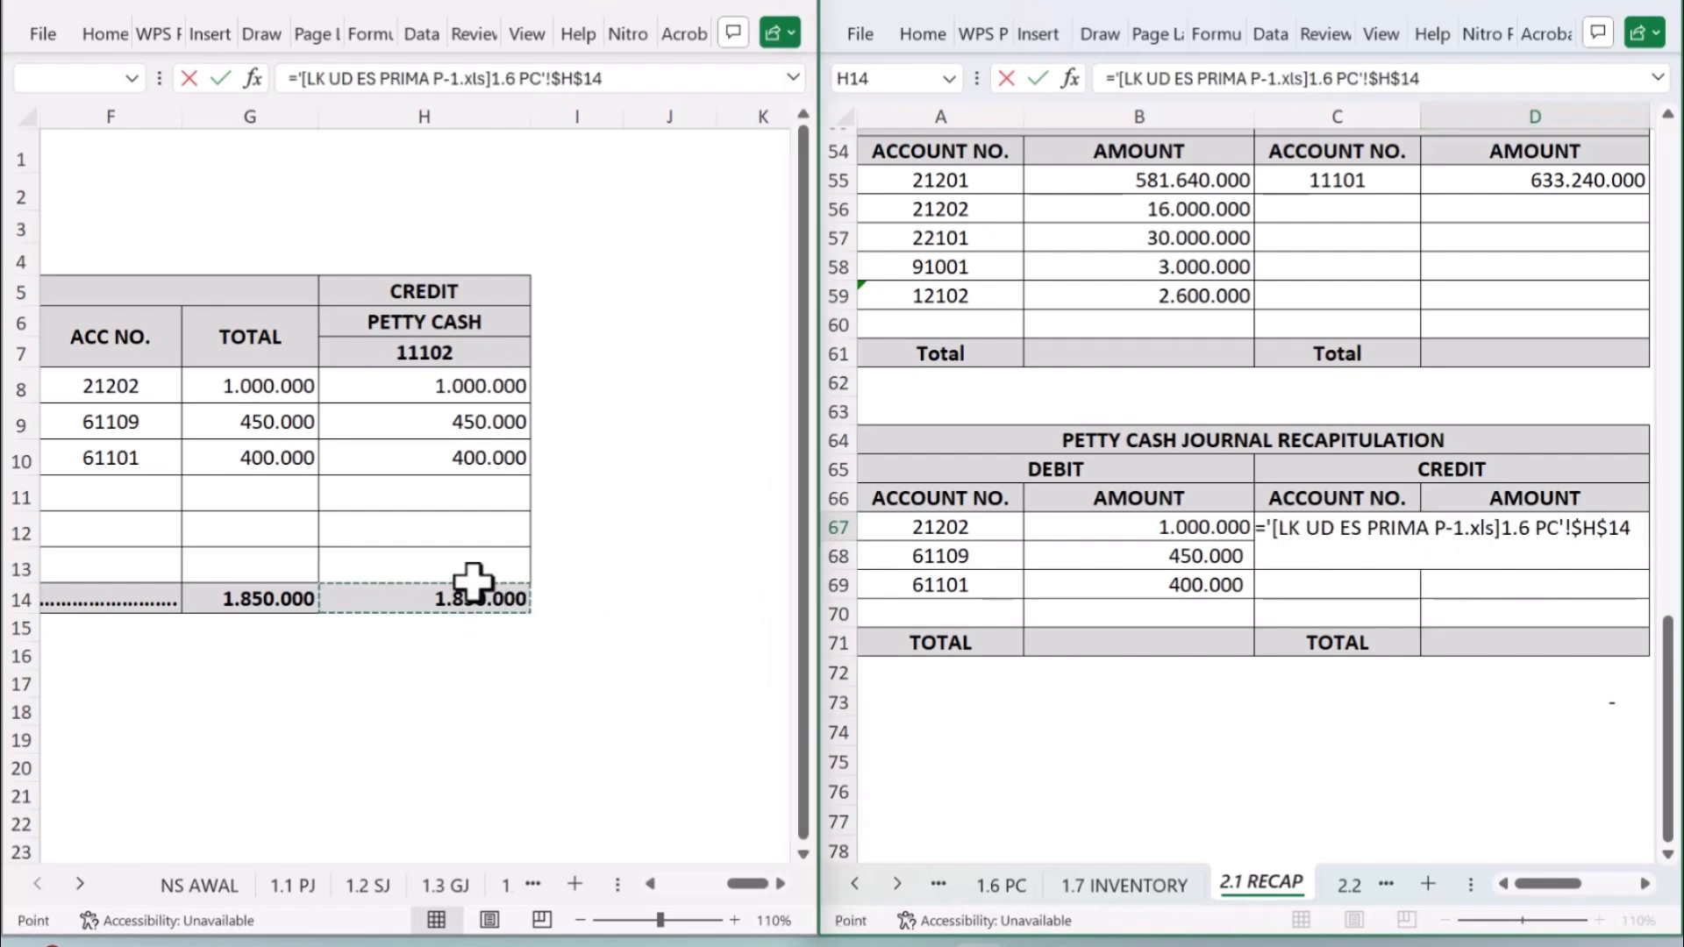
{"action": "key", "text": "Return"}
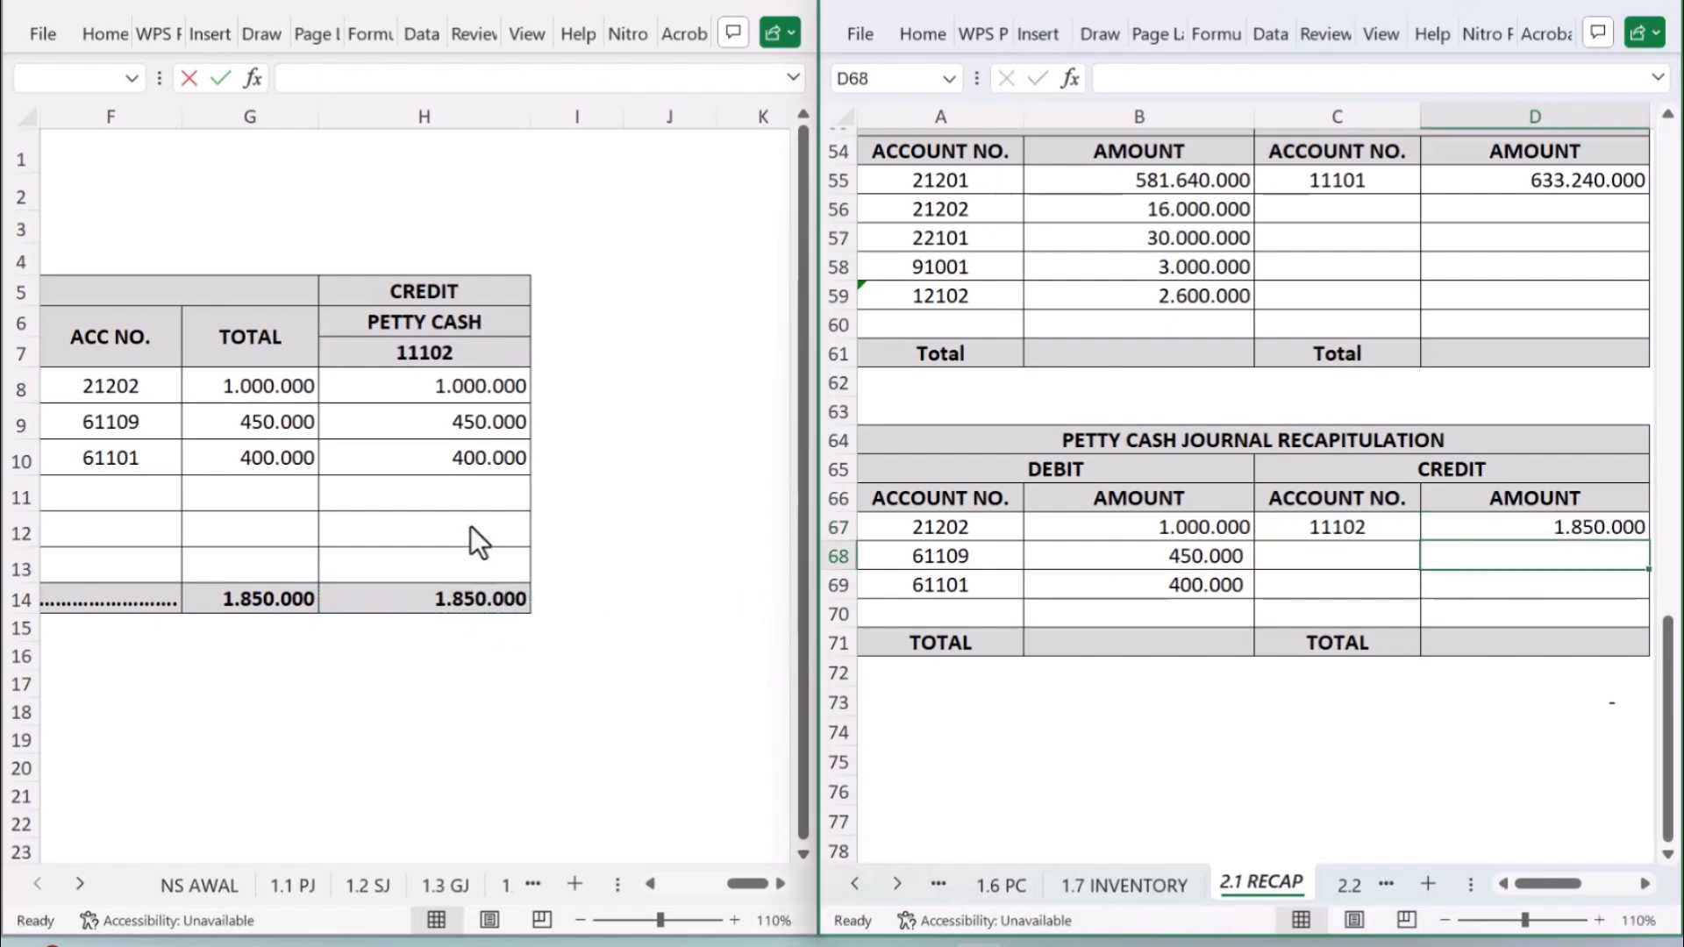
Step: Maximize the journal workbook window and return it to the purchase journal sheet 1.1 PJ
{"action": "double_click", "coordinate": [714, 7]}
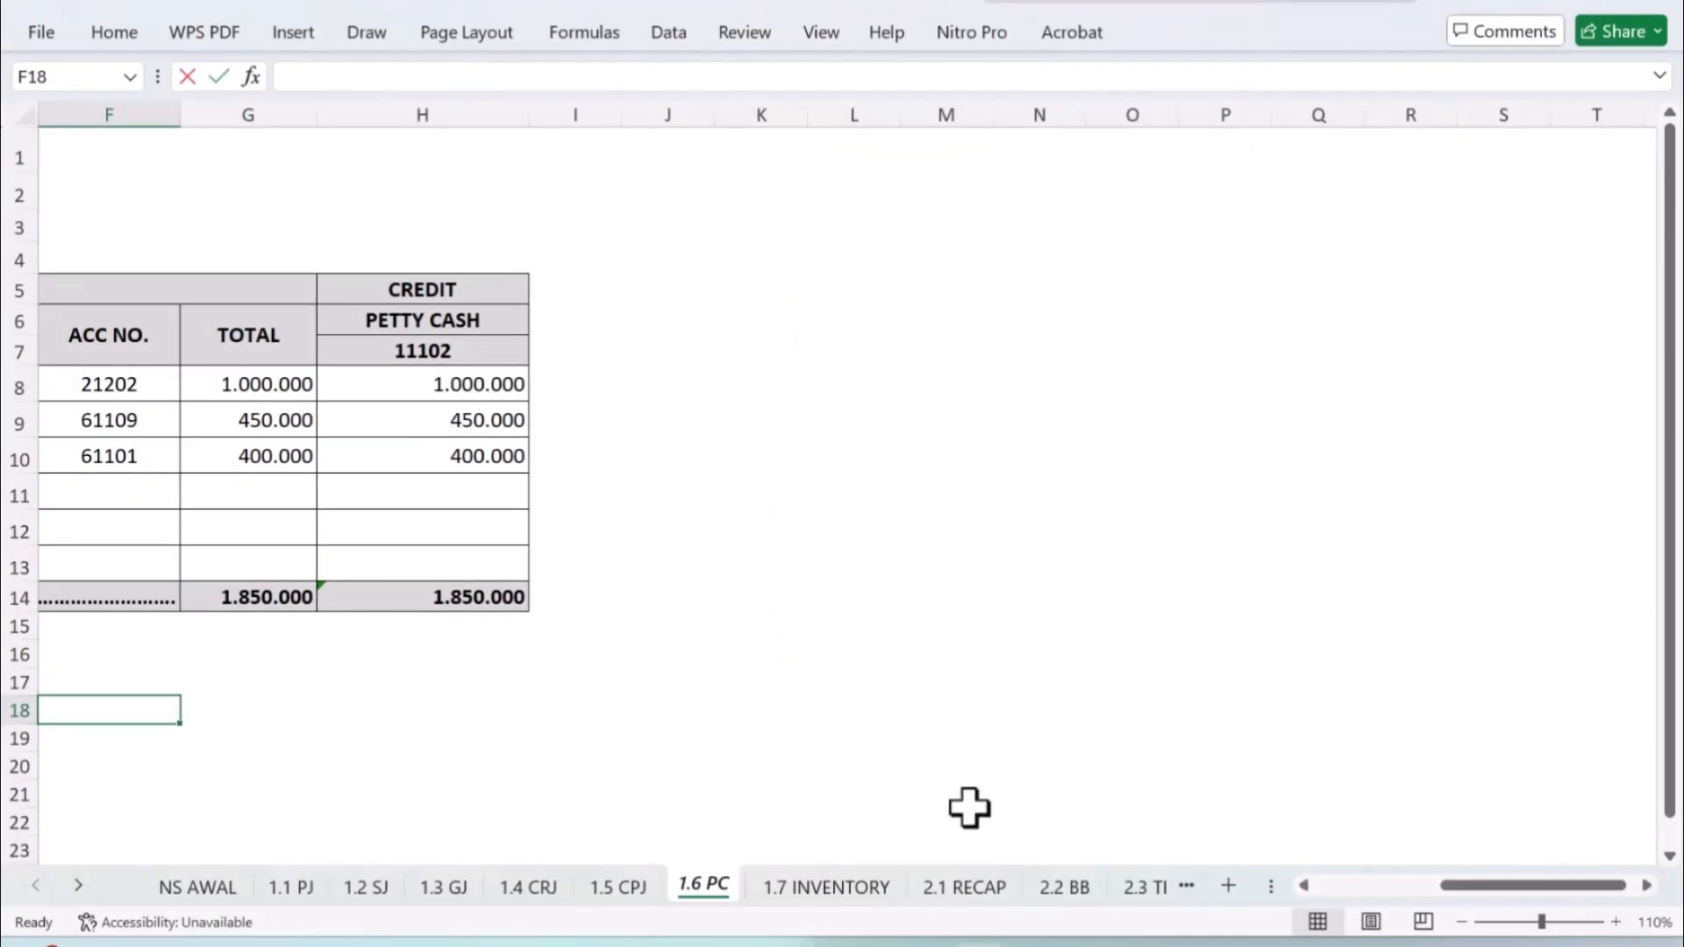
{"action": "left_click_drag", "start_coordinate": [1570, 886], "coordinate": [1433, 885]}
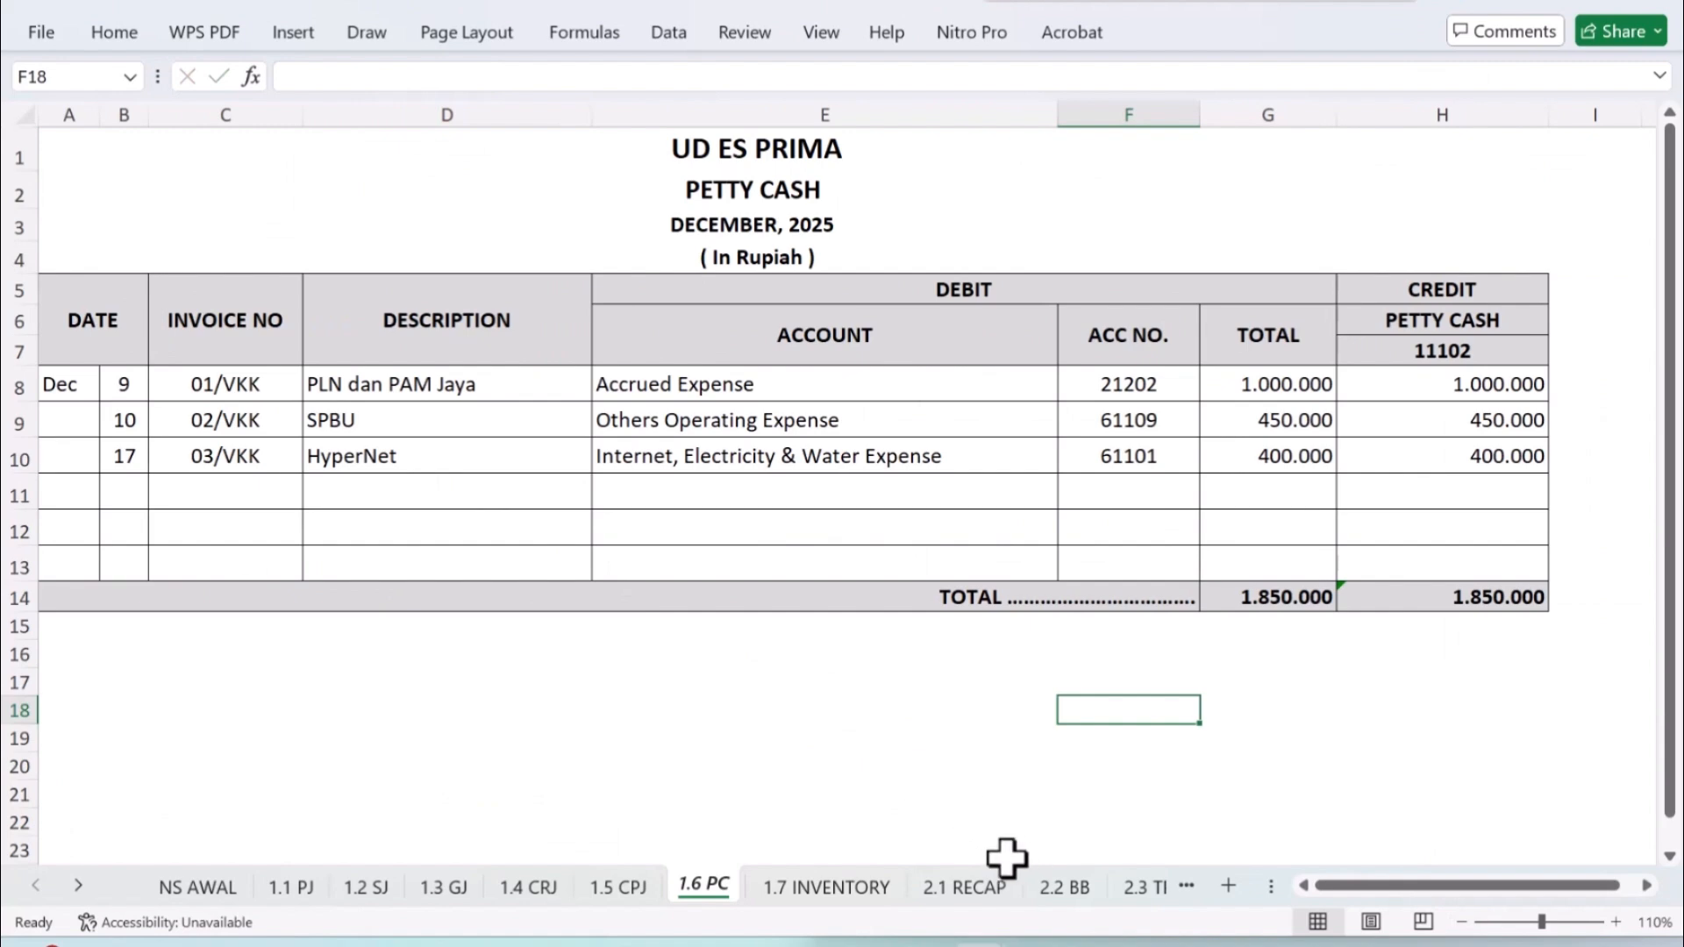
{"action": "left_click", "coordinate": [291, 885]}
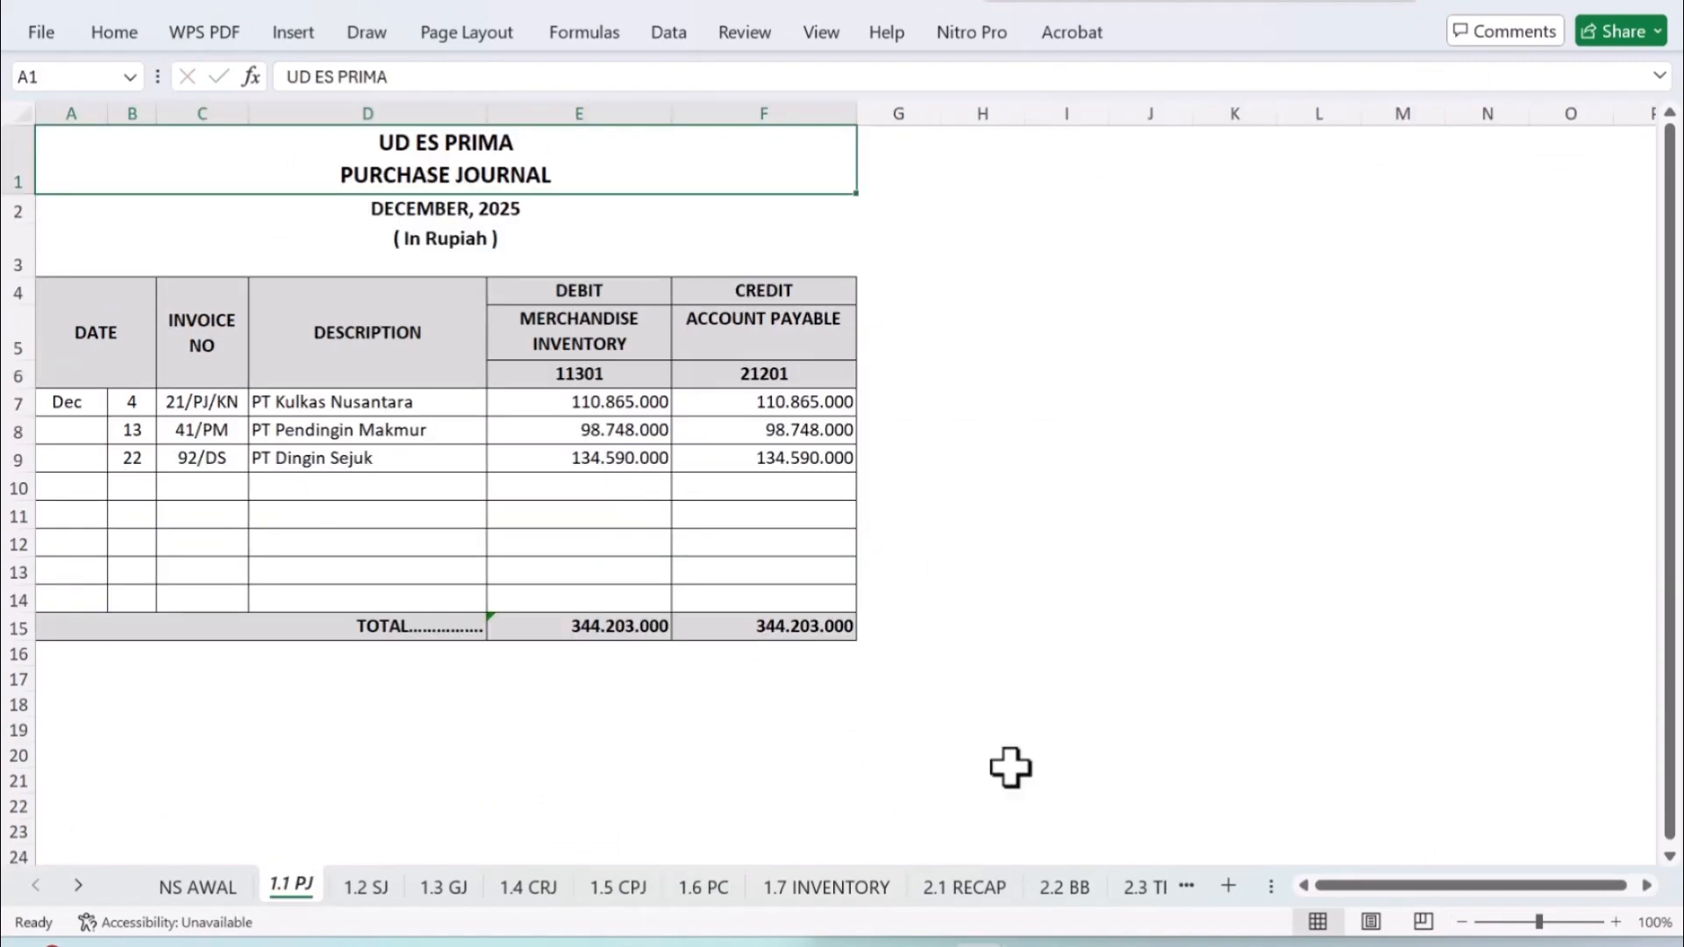
Step: Switch to the recapitulation workbook, maximize it and enlarge the 2.1 RECAP sheet to 130% zoom at the purchases journal table
{"action": "mouse_move", "coordinate": [968, 941]}
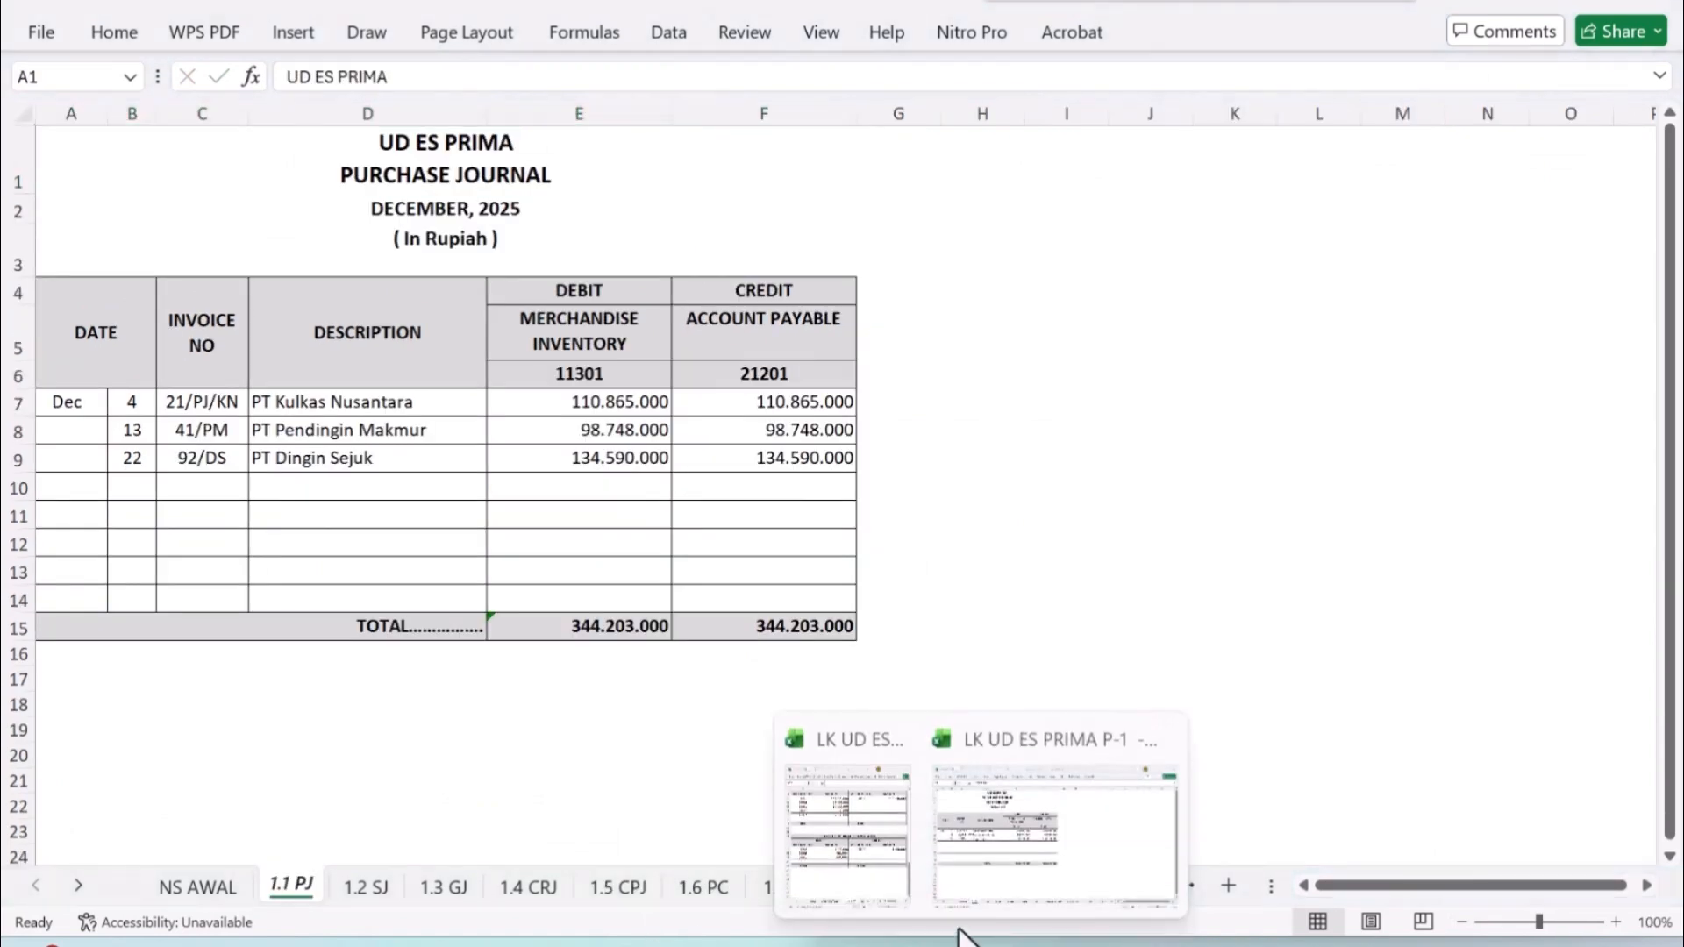
{"action": "left_click", "coordinate": [898, 860]}
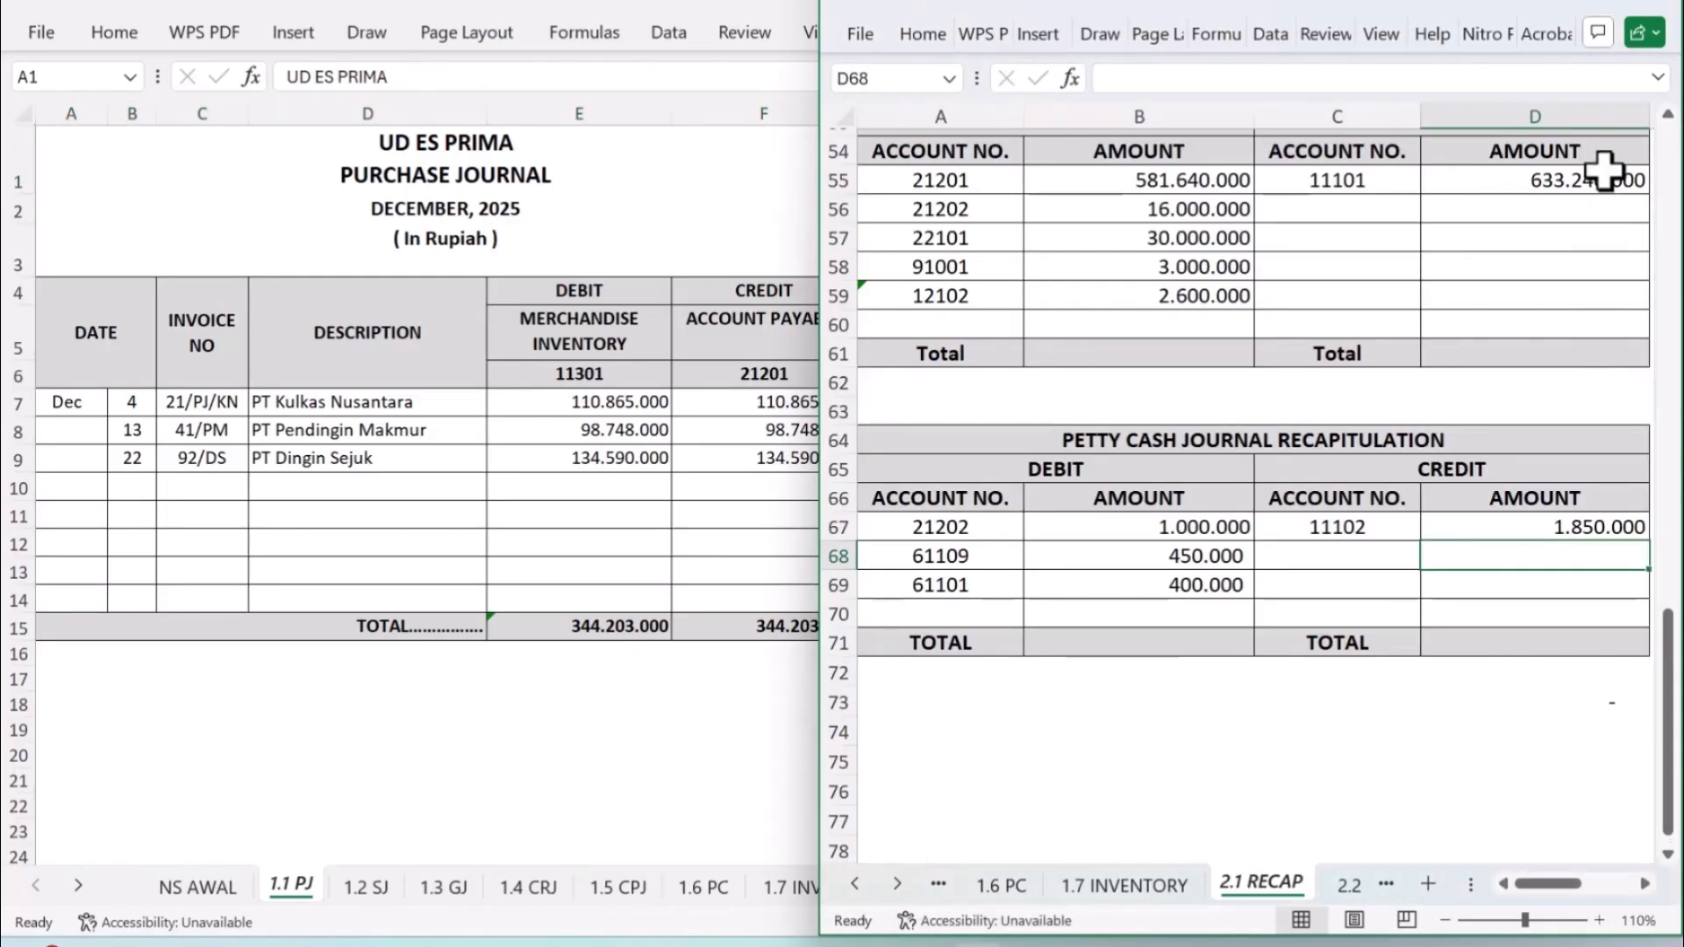
{"action": "left_click", "coordinate": [1607, 3]}
{"action": "scroll", "coordinate": [1109, 517], "scroll_direction": "up", "scroll_amount": 2}
{"action": "scroll", "coordinate": [1110, 502], "scroll_direction": "up", "scroll_amount": 15}
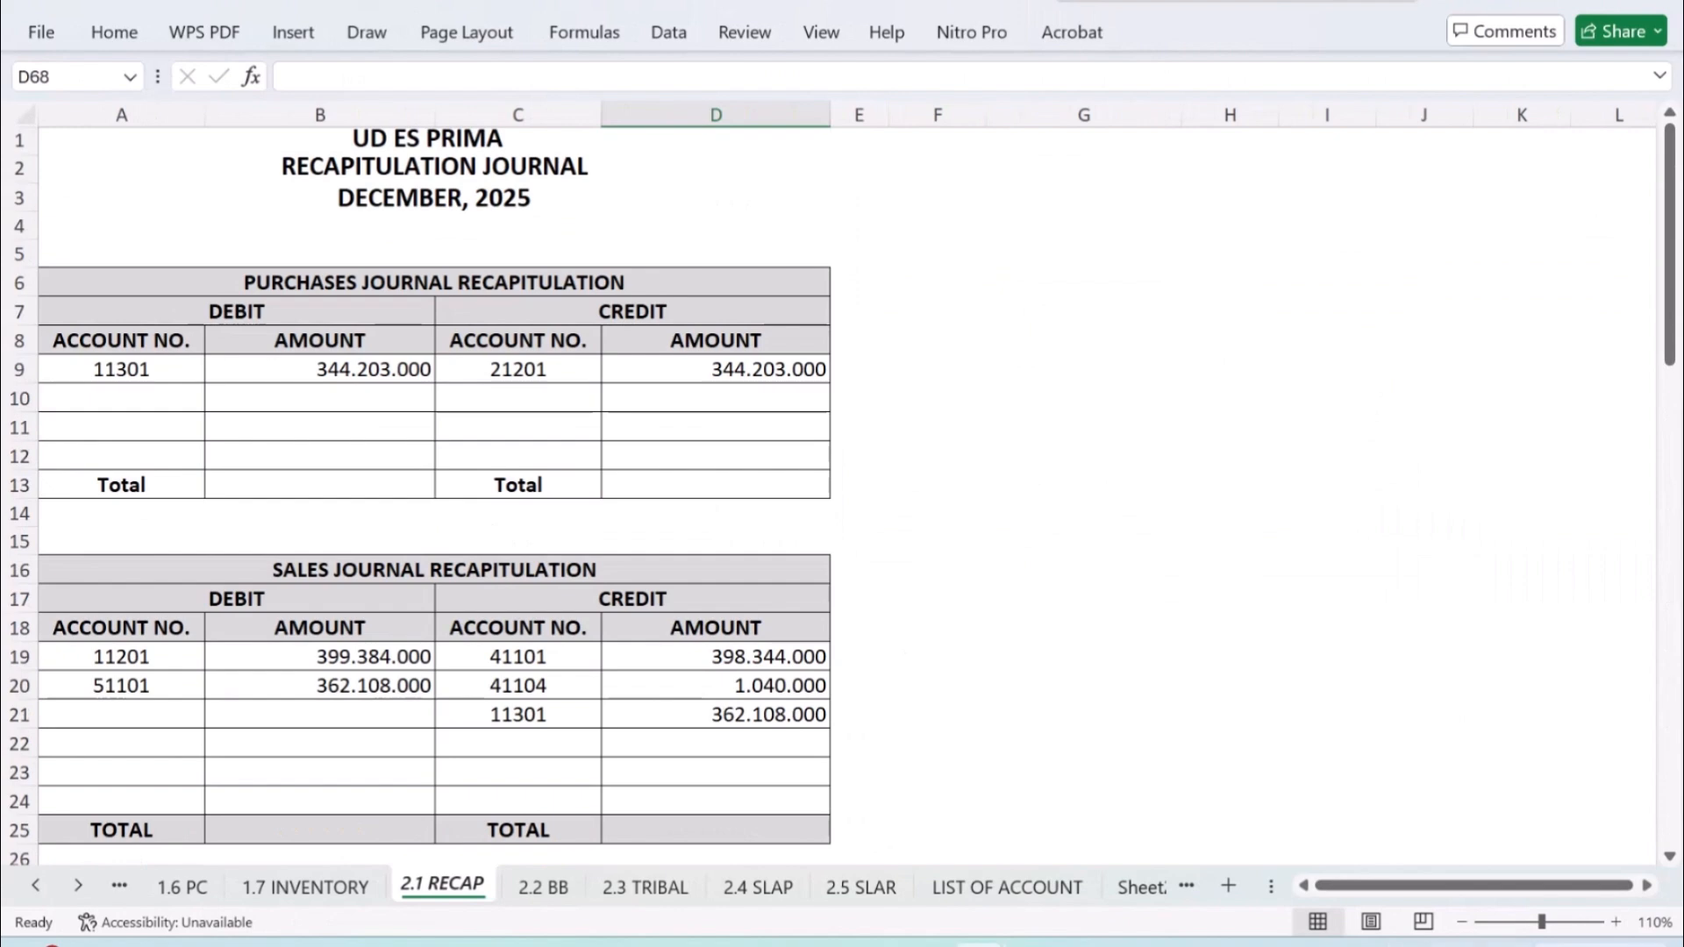
{"action": "left_click", "coordinate": [1615, 922]}
{"action": "left_click", "coordinate": [1615, 922]}
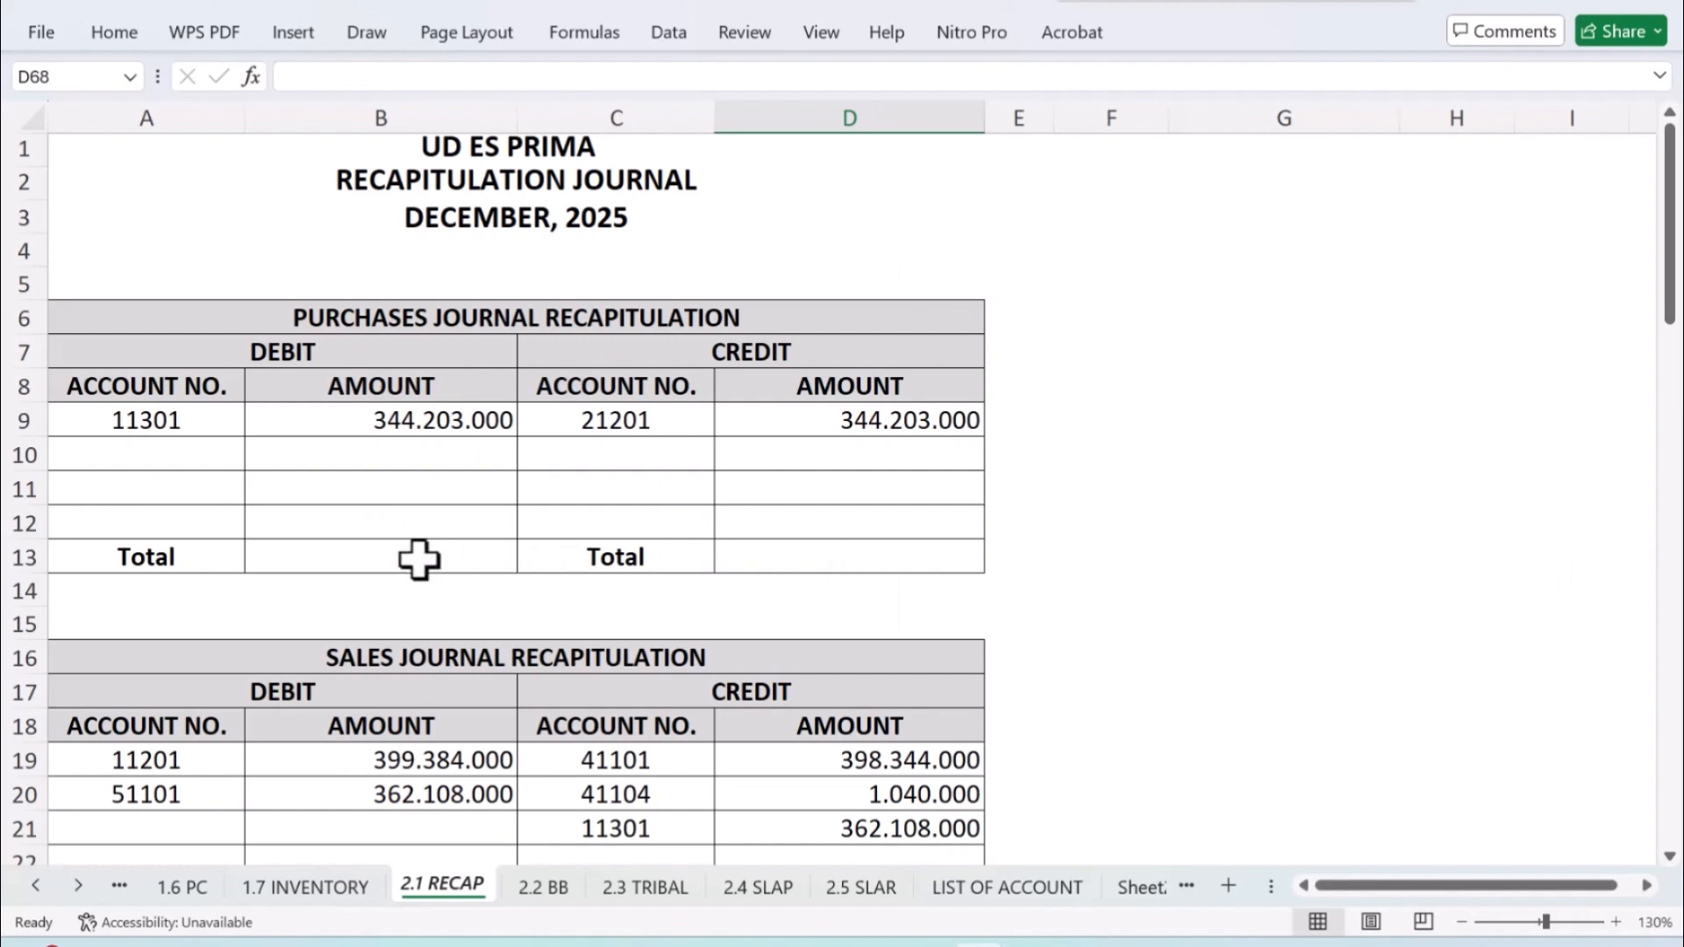
Step: Sum the purchases journal recapitulation's debit amounts in B13 and set the credit total D13 equal to B13
{"action": "left_click", "coordinate": [418, 558]}
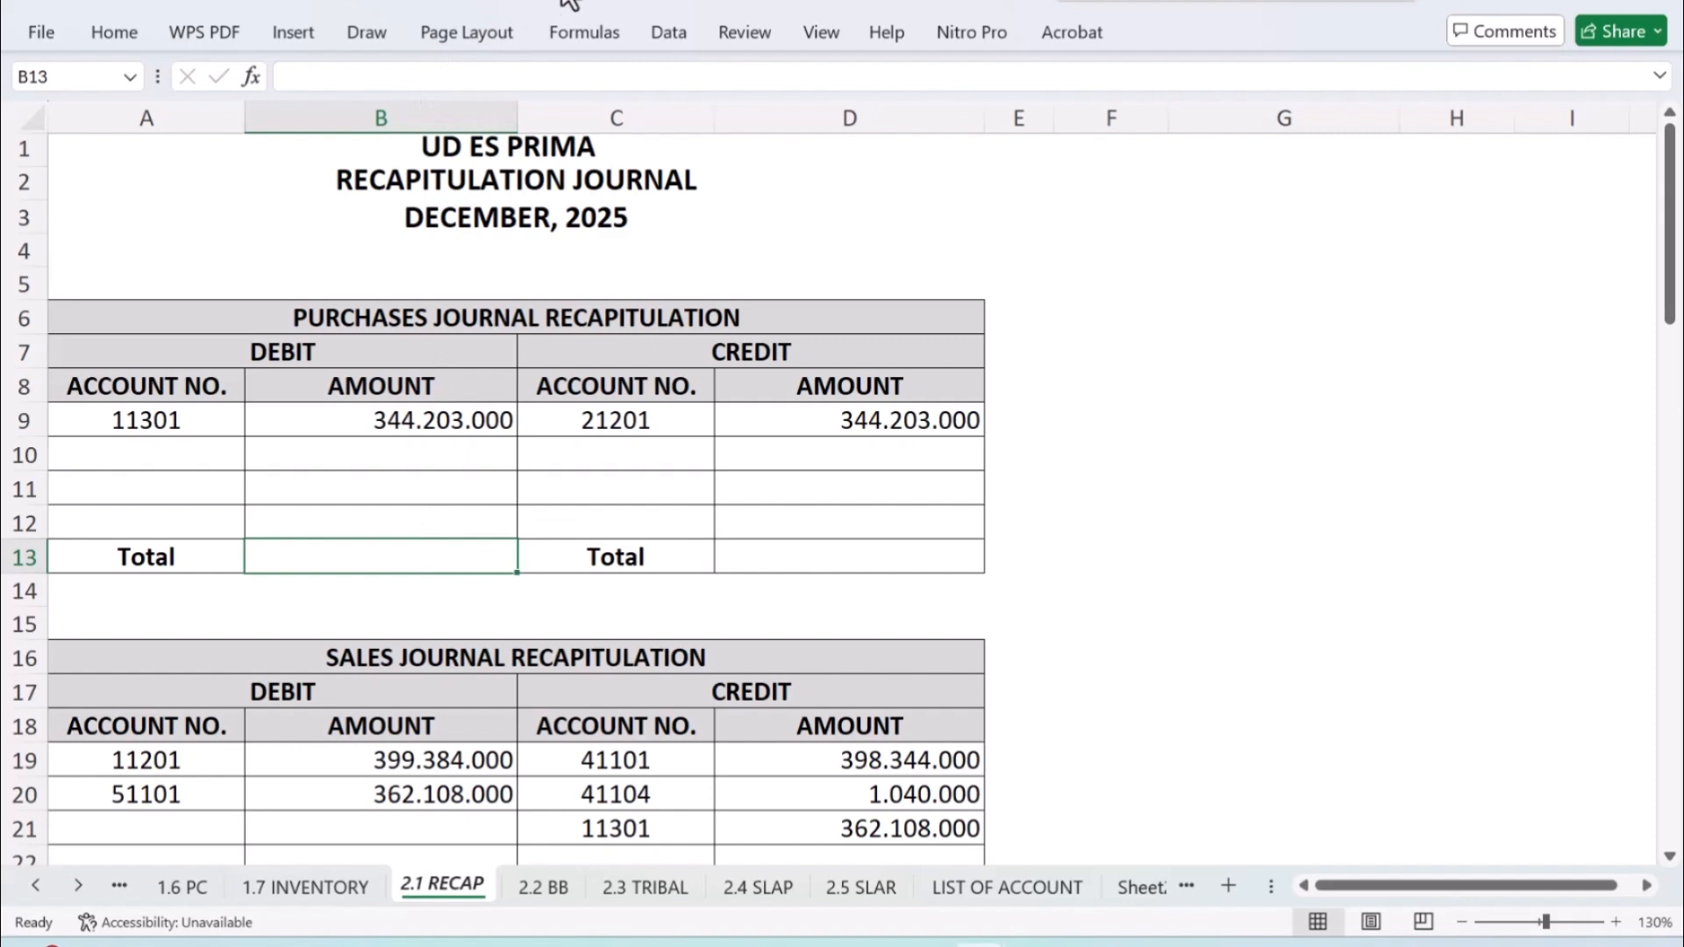
{"action": "key", "text": "alt+equal"}
{"action": "key", "text": "Return"}
{"action": "left_click", "coordinate": [838, 551]}
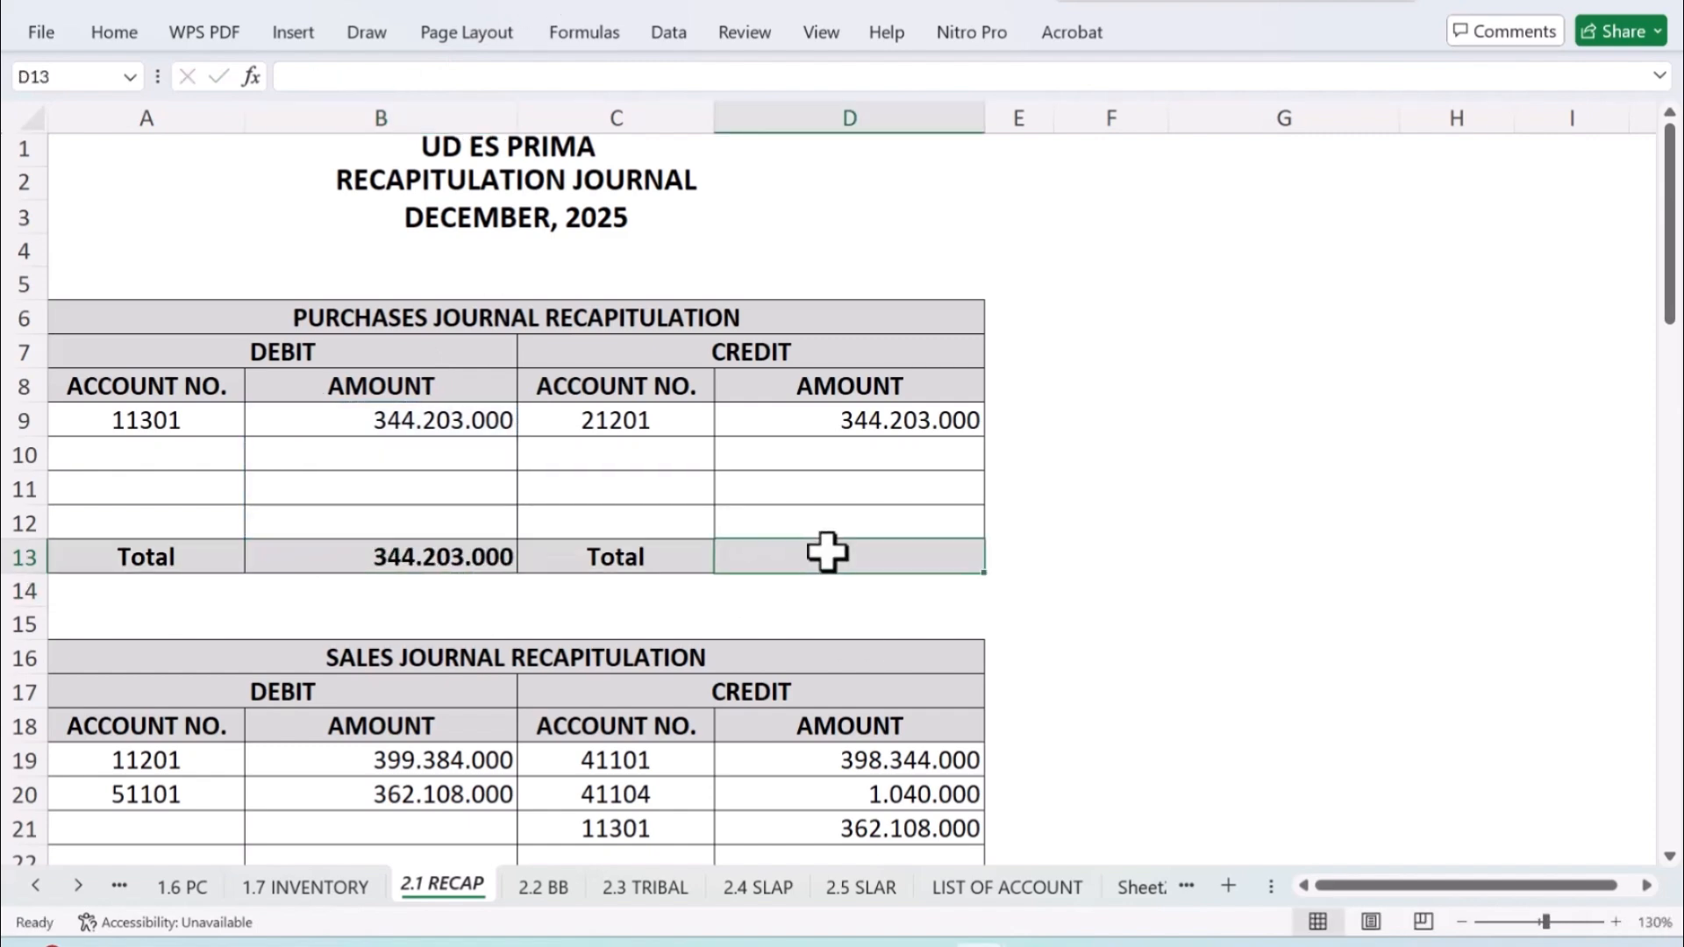
{"action": "type", "text": "="}
{"action": "left_click", "coordinate": [458, 556]}
{"action": "key", "text": "Return"}
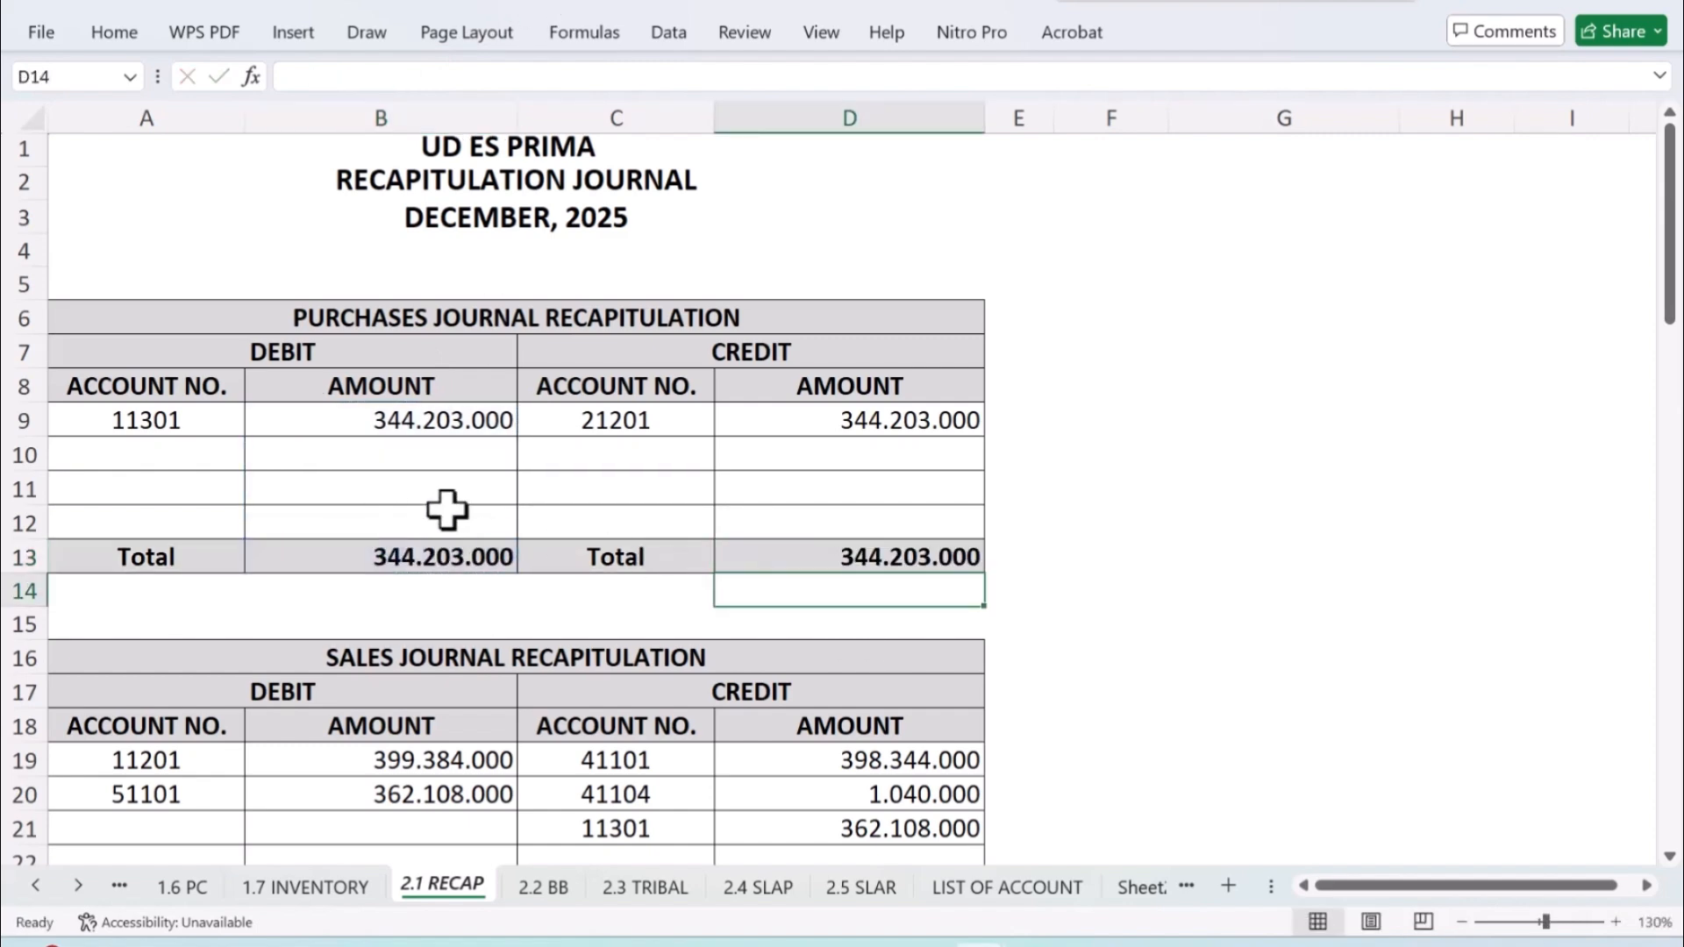
Step: Total the sales journal recapitulation debits in B25 with =SUM(B19:B24) and set the credit total D25 equal to B25
{"action": "scroll", "coordinate": [447, 504], "scroll_direction": "down", "scroll_amount": 3}
{"action": "left_click", "coordinate": [426, 644]}
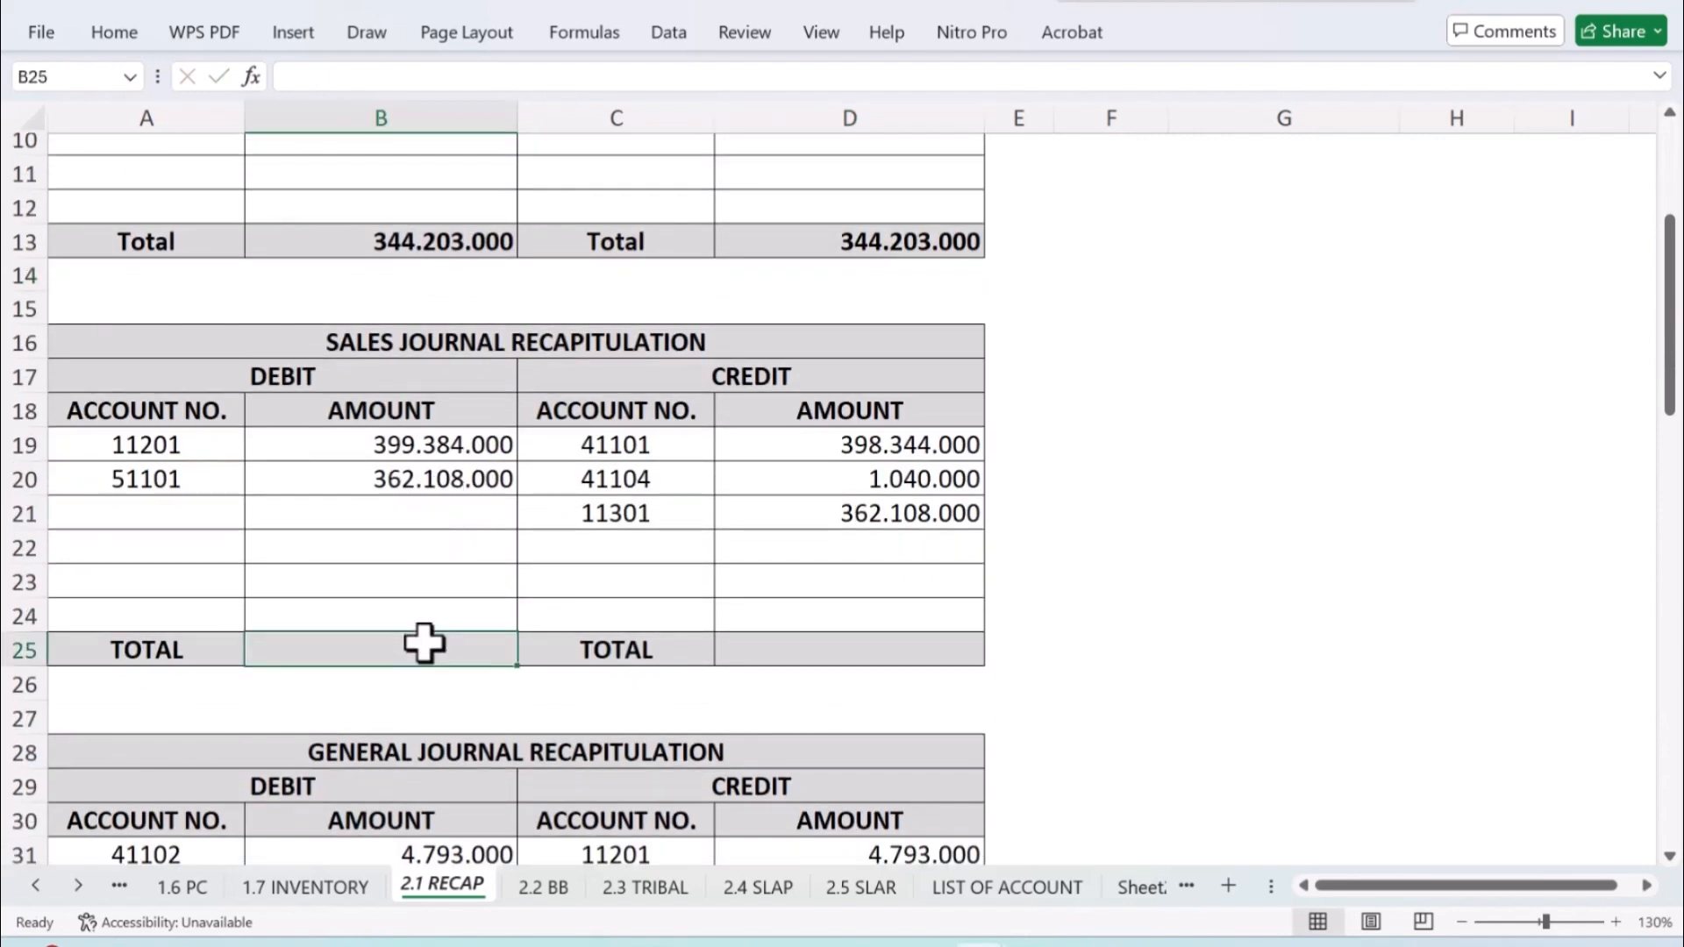
{"action": "key", "text": "alt+equal"}
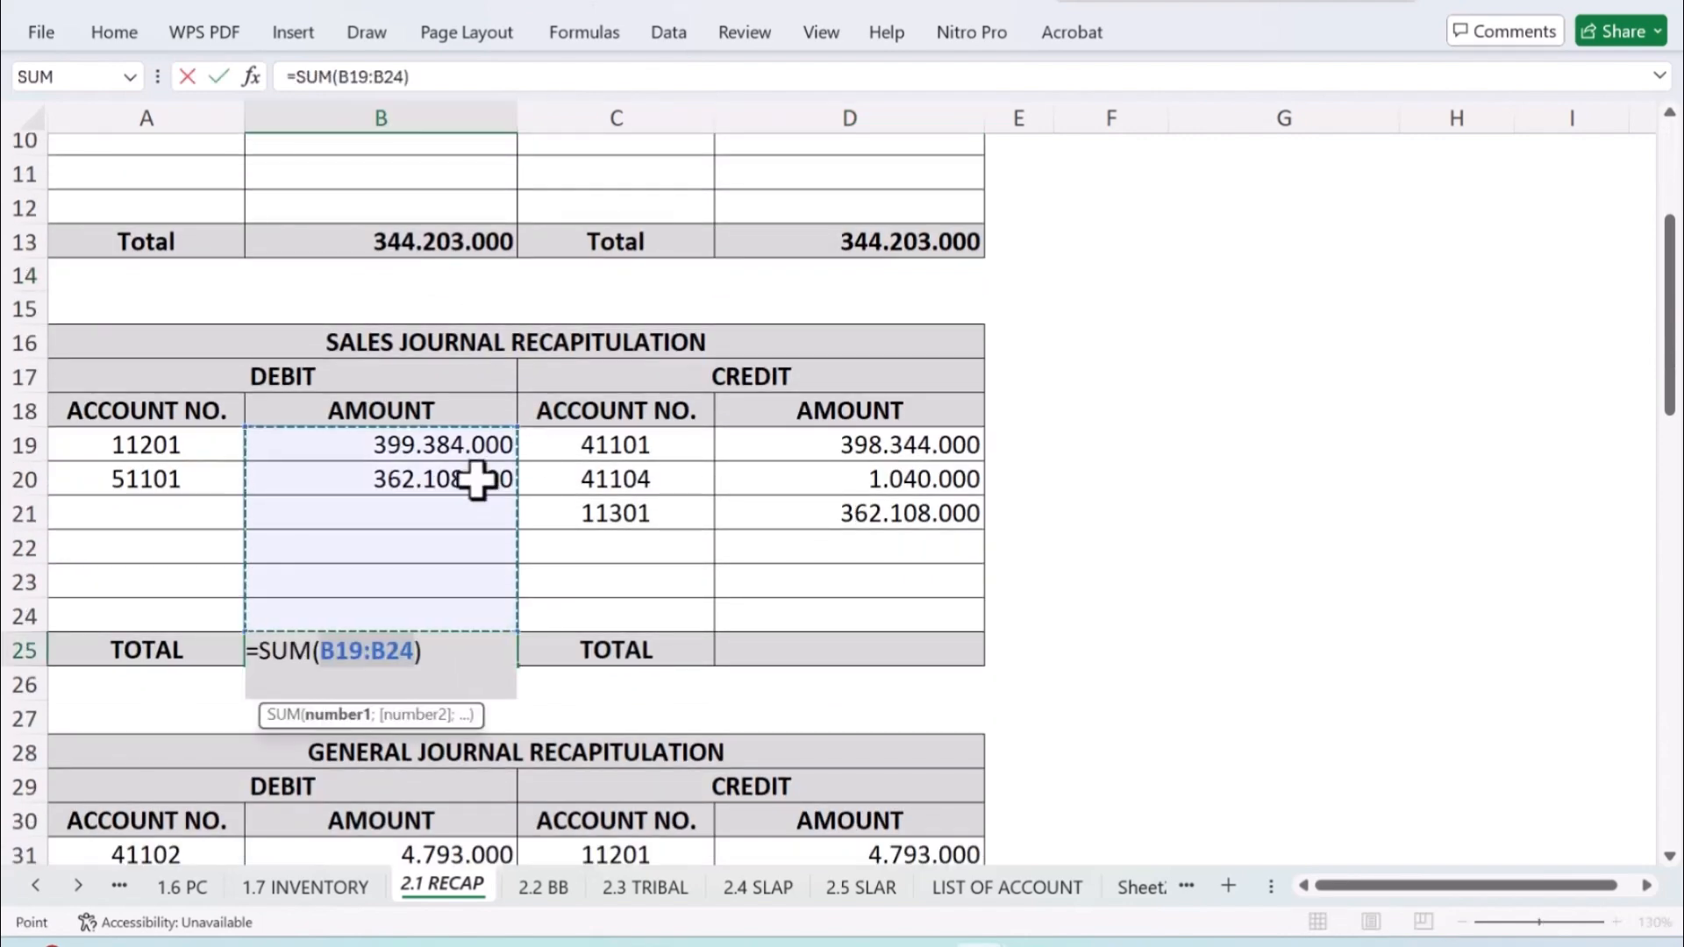
{"action": "key", "text": "Return"}
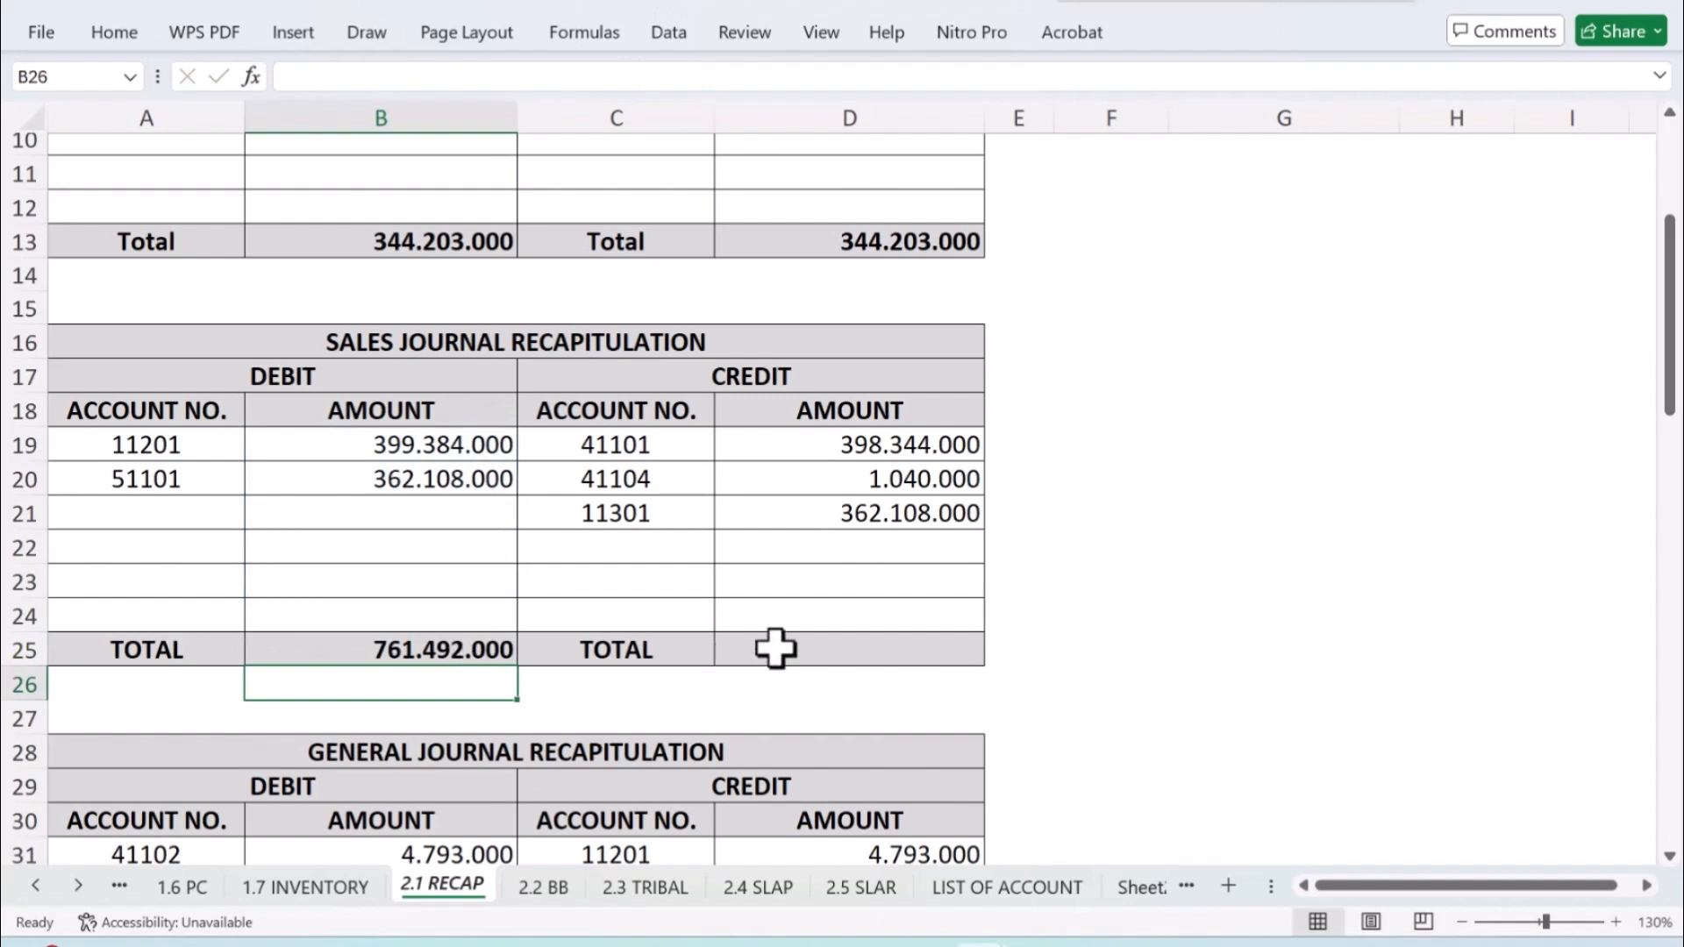
{"action": "left_click", "coordinate": [776, 649]}
{"action": "type", "text": "="}
{"action": "left_click", "coordinate": [489, 654]}
{"action": "key", "text": "Return"}
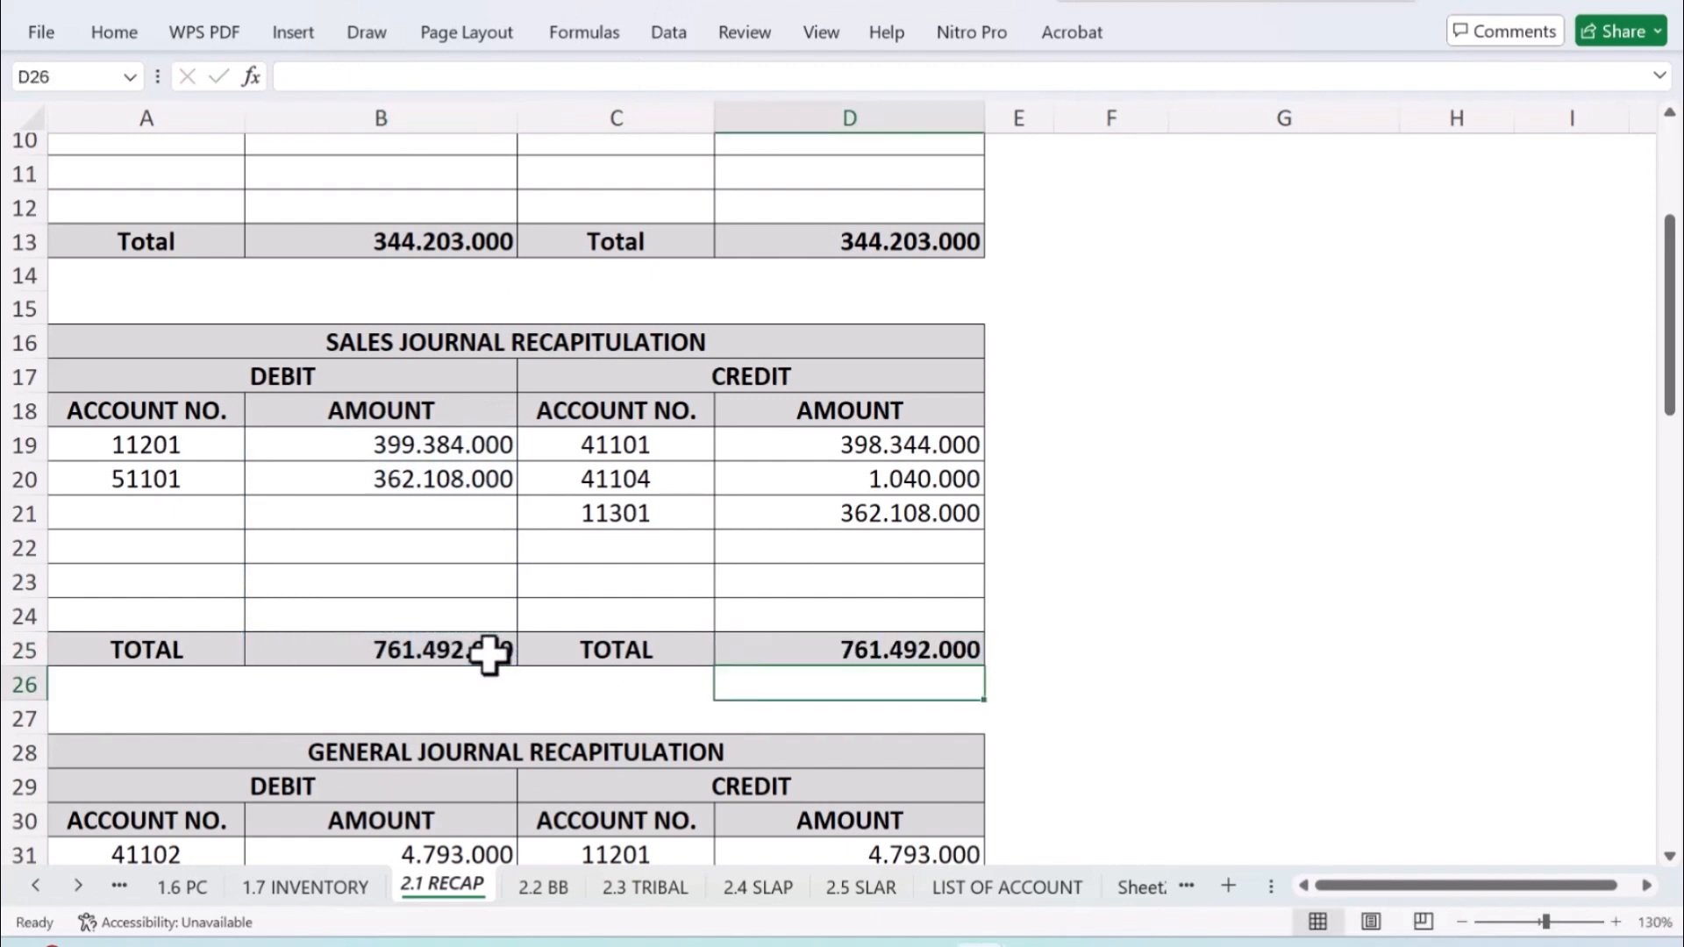
Step: Total the general journal recapitulation debits in B37 with =SUM(B31:B36) and set credit total D37 to =B37
{"action": "scroll", "coordinate": [587, 687], "scroll_direction": "down", "scroll_amount": 3}
{"action": "scroll", "coordinate": [587, 687], "scroll_direction": "down", "scroll_amount": 2}
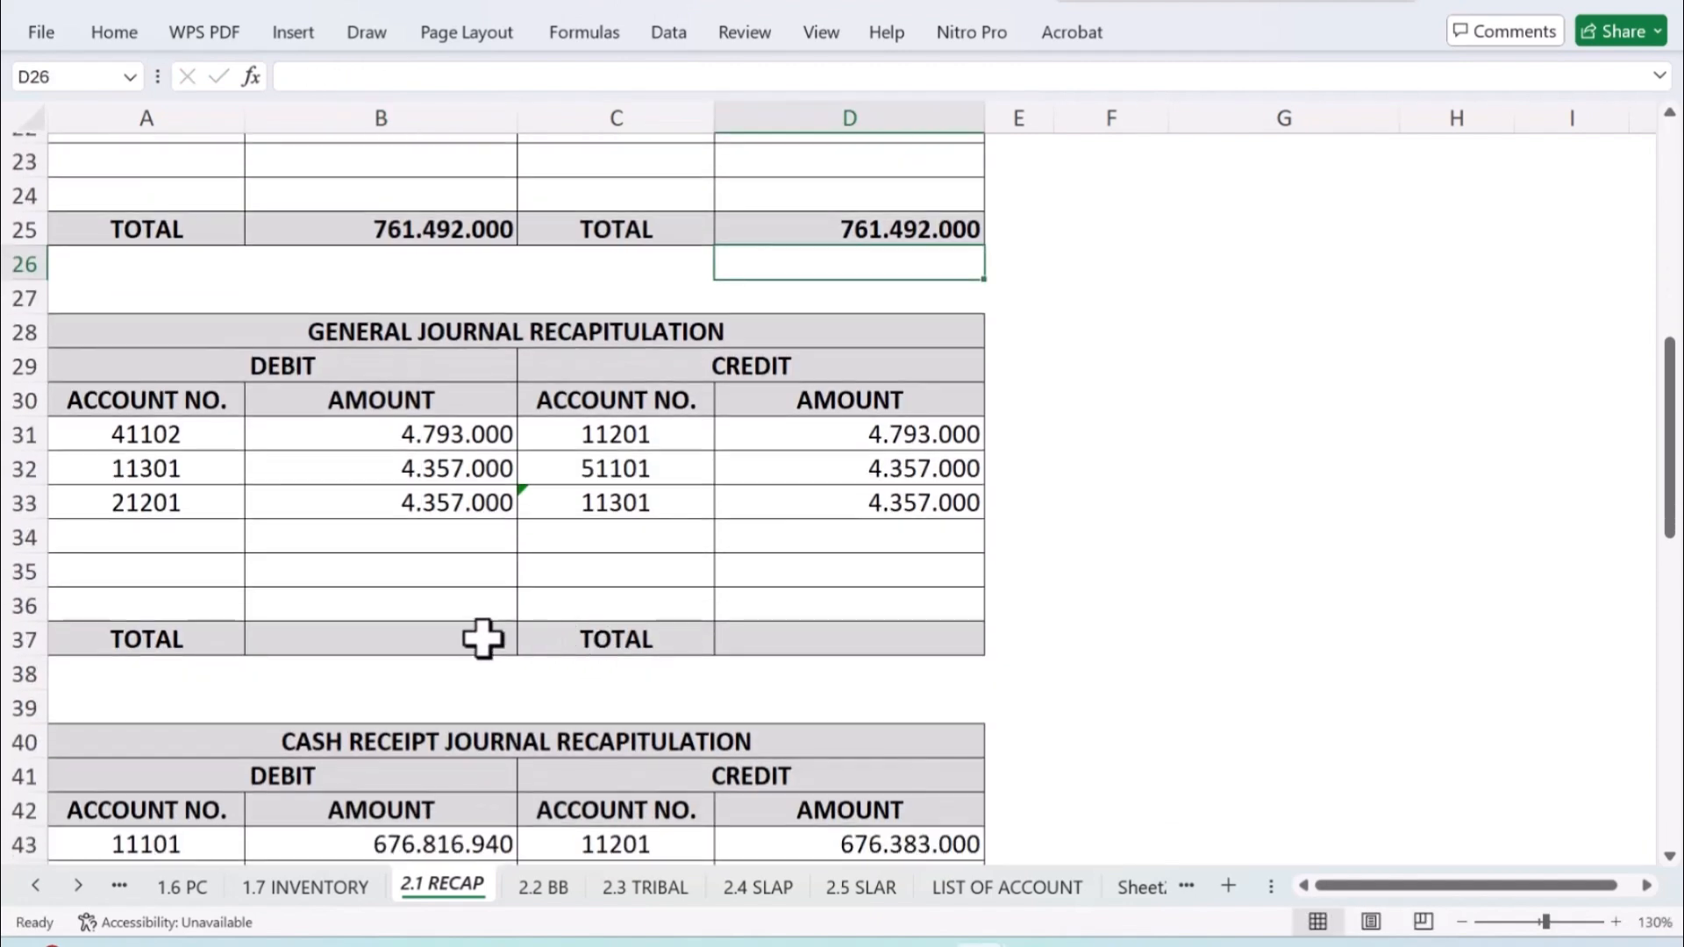
{"action": "left_click", "coordinate": [462, 637]}
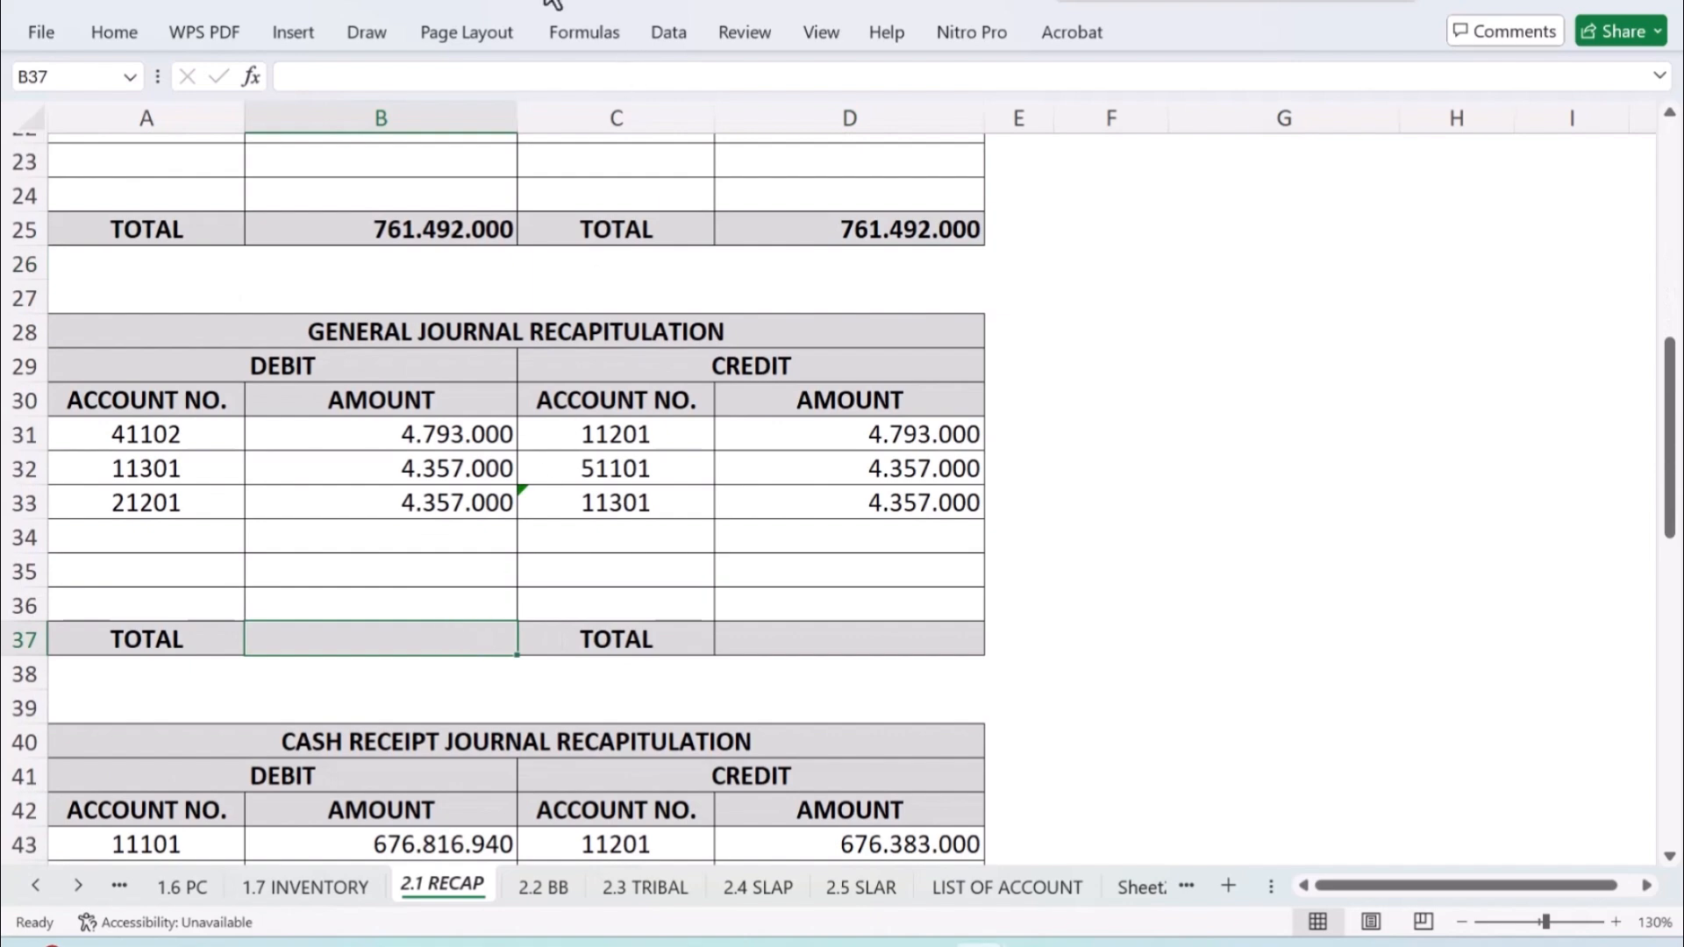
{"action": "key", "text": "alt+equal"}
{"action": "key", "text": "Return"}
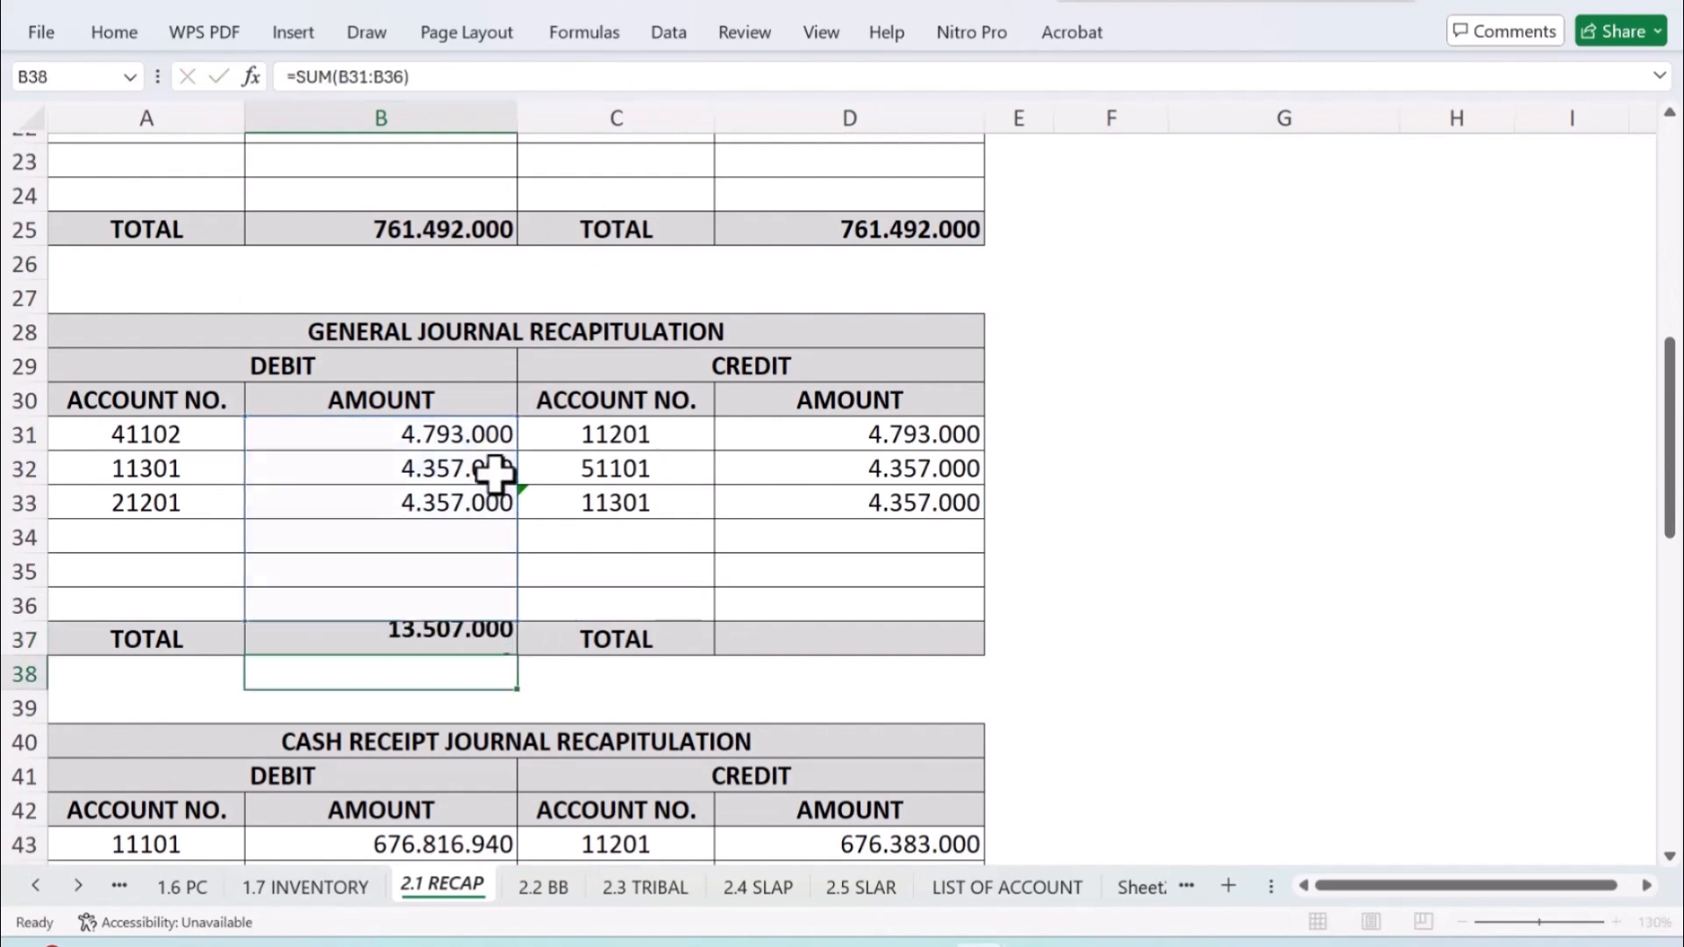
{"action": "left_click", "coordinate": [771, 641]}
{"action": "type", "text": "="}
{"action": "left_click", "coordinate": [496, 647]}
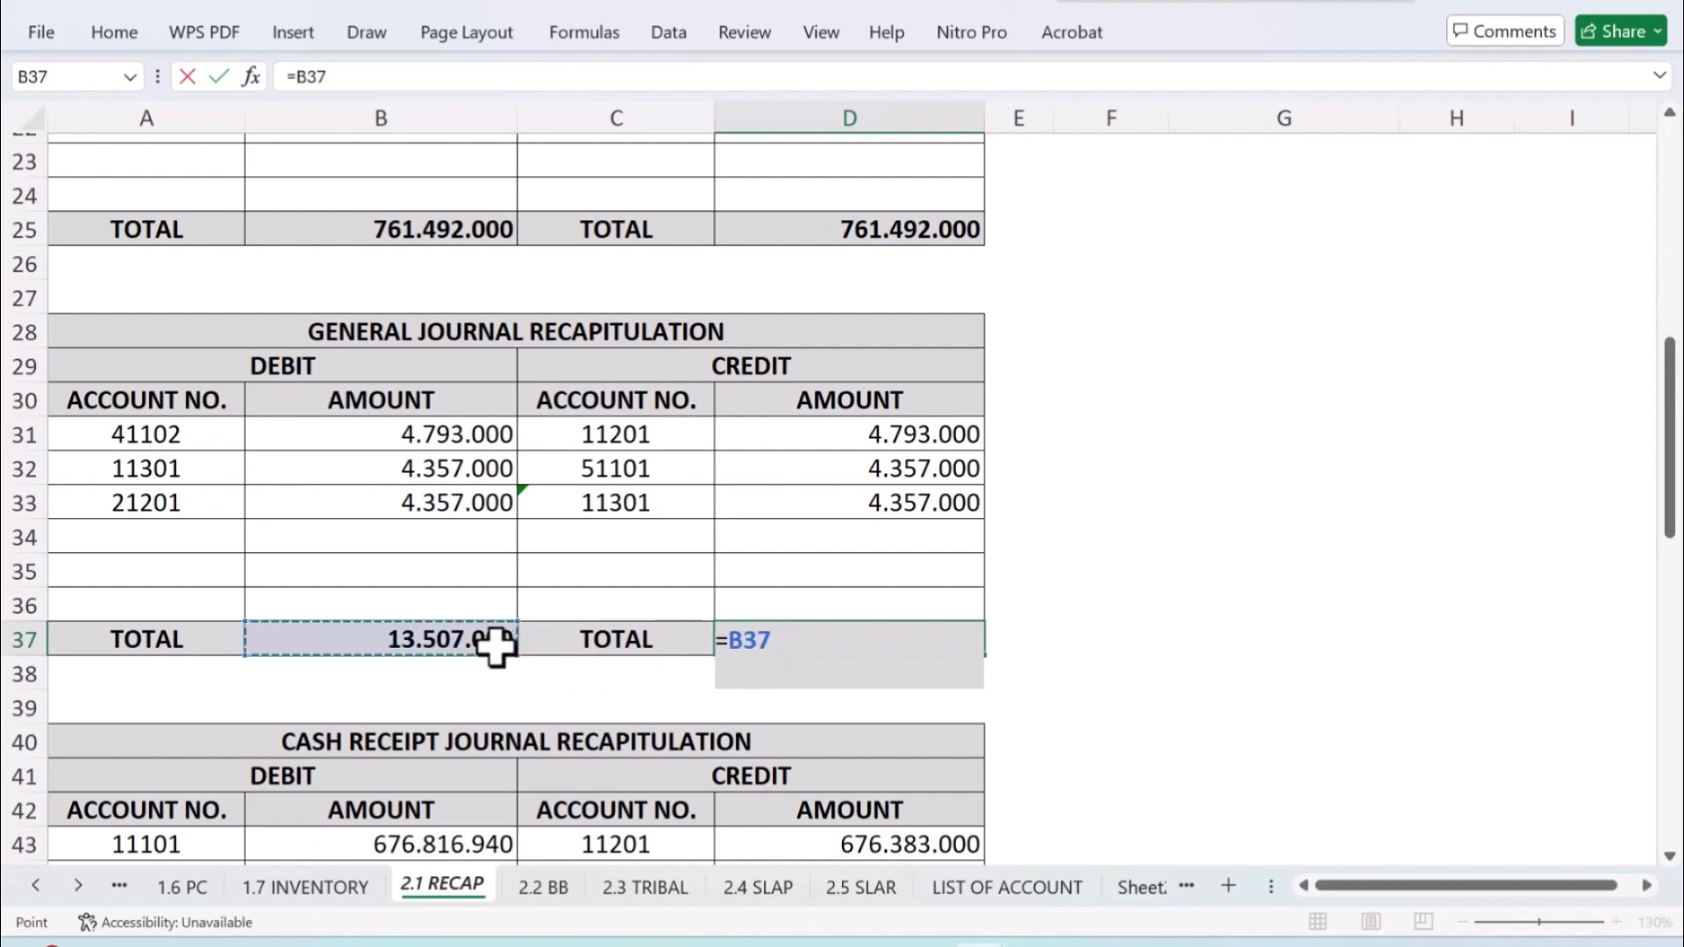
{"action": "key", "text": "Return"}
Step: Total the cash receipt journal recapitulation debits in B49 with =SUM(B43:B48) and set credit total D49 equal to B49
{"action": "scroll", "coordinate": [794, 613], "scroll_direction": "down", "scroll_amount": 2}
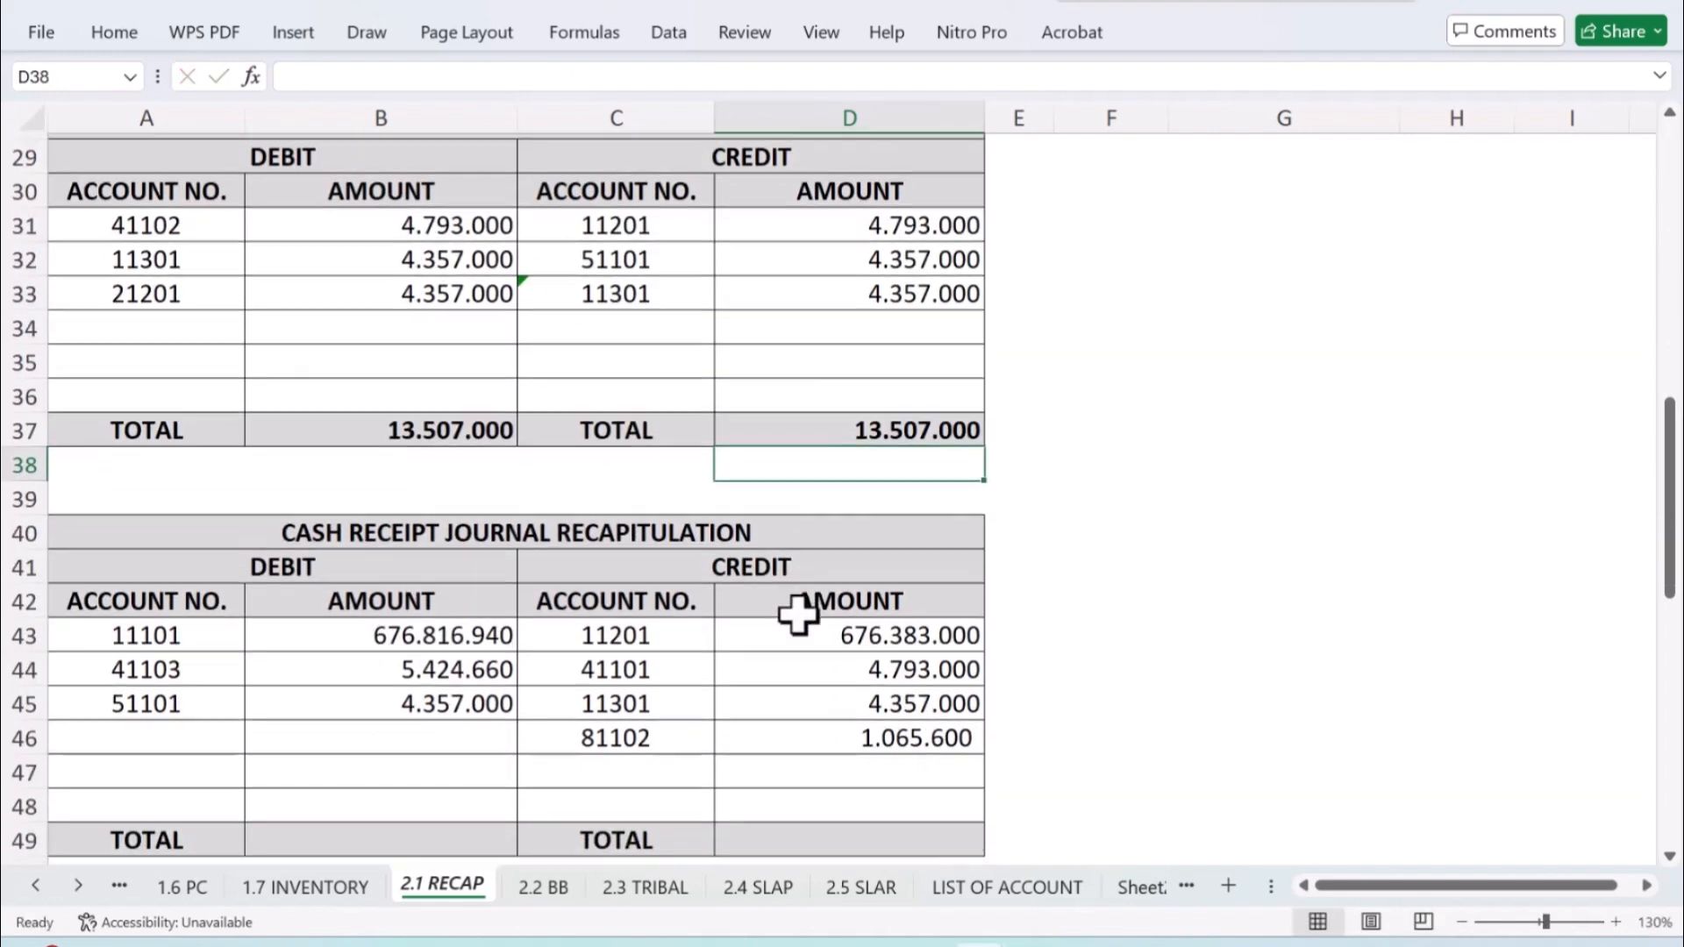
{"action": "scroll", "coordinate": [798, 614], "scroll_direction": "down", "scroll_amount": 3}
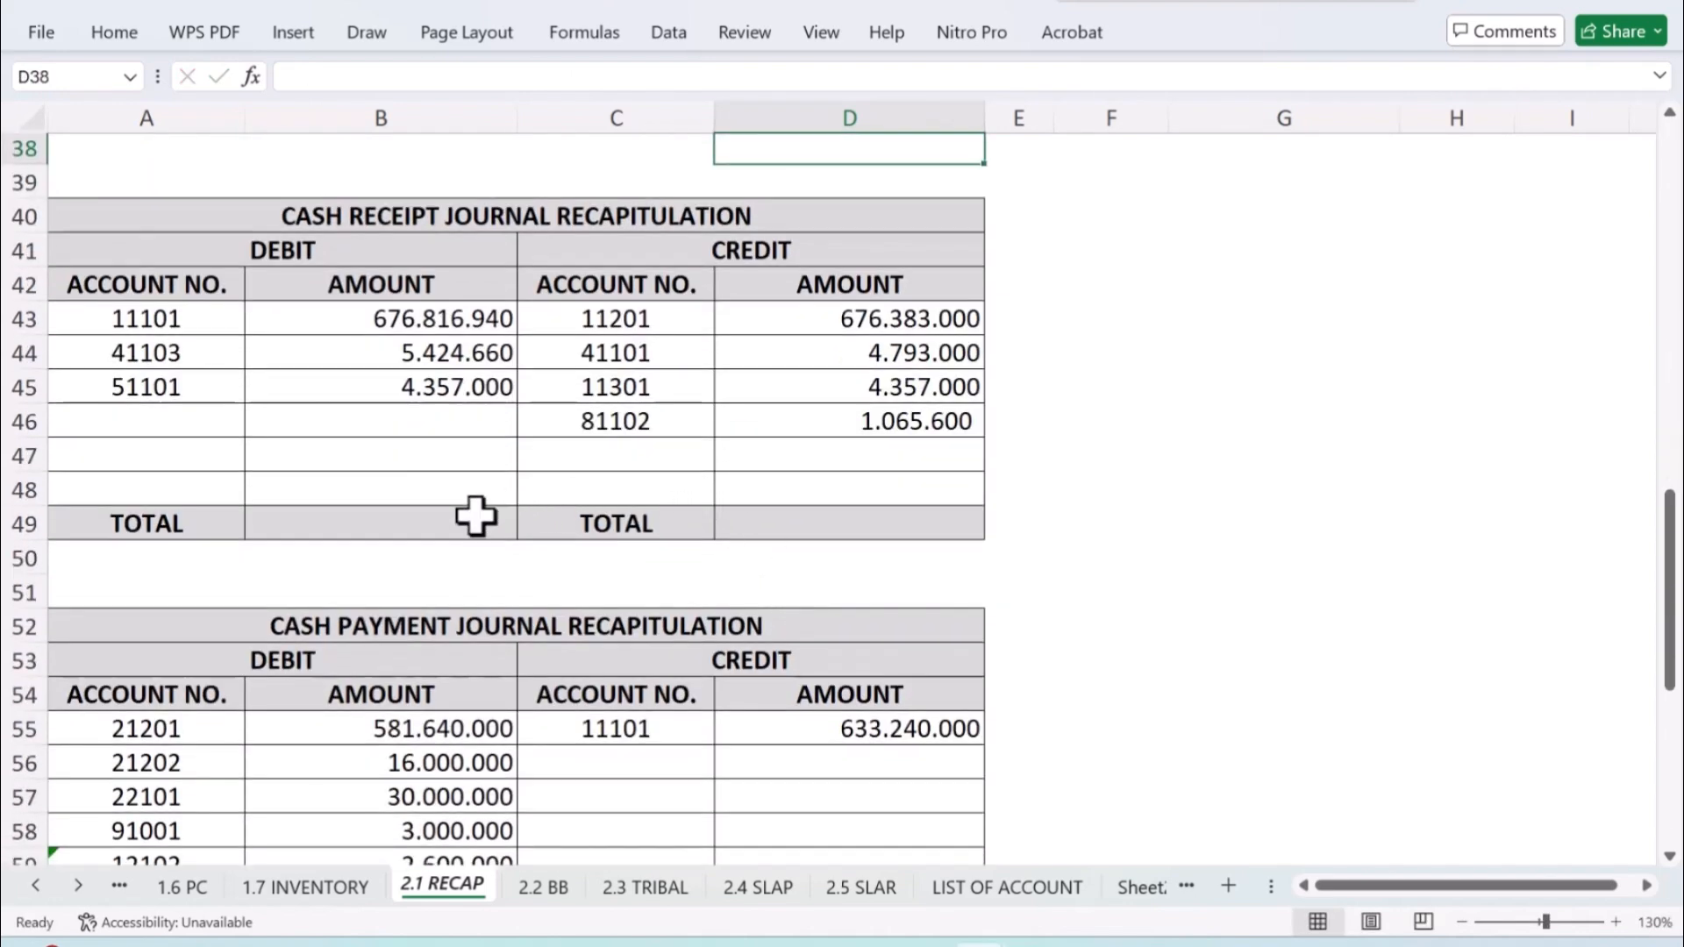
{"action": "left_click", "coordinate": [475, 516]}
{"action": "key", "text": "alt+equal"}
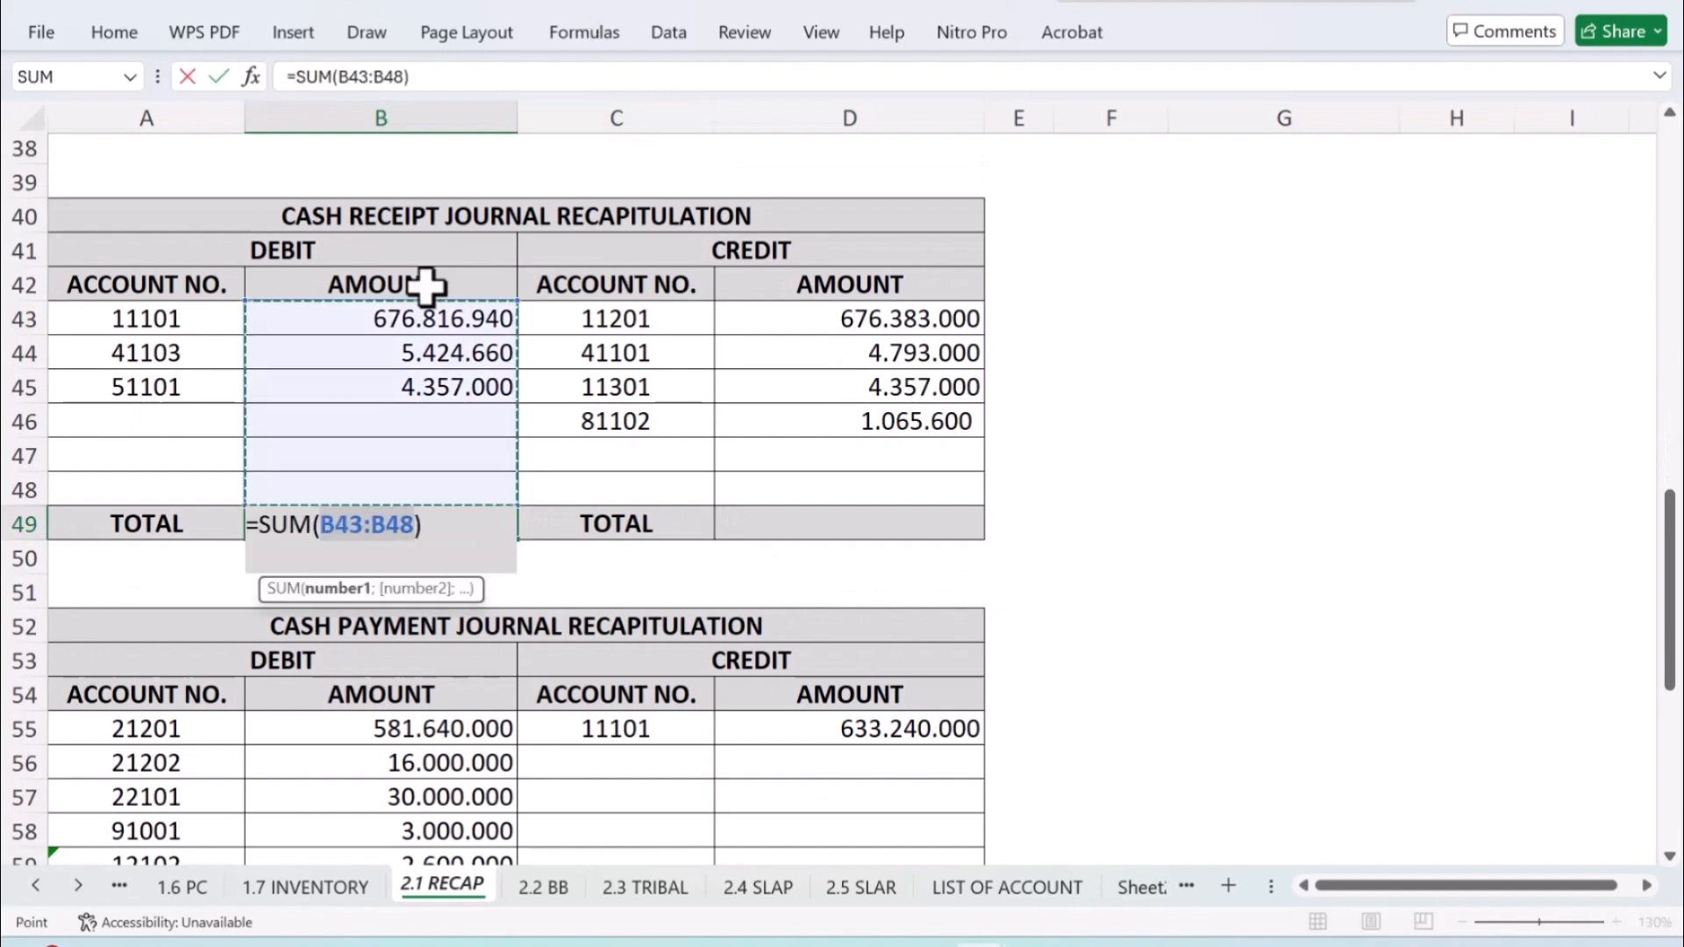
{"action": "key", "text": "Return"}
{"action": "left_click", "coordinate": [857, 518]}
{"action": "type", "text": "="}
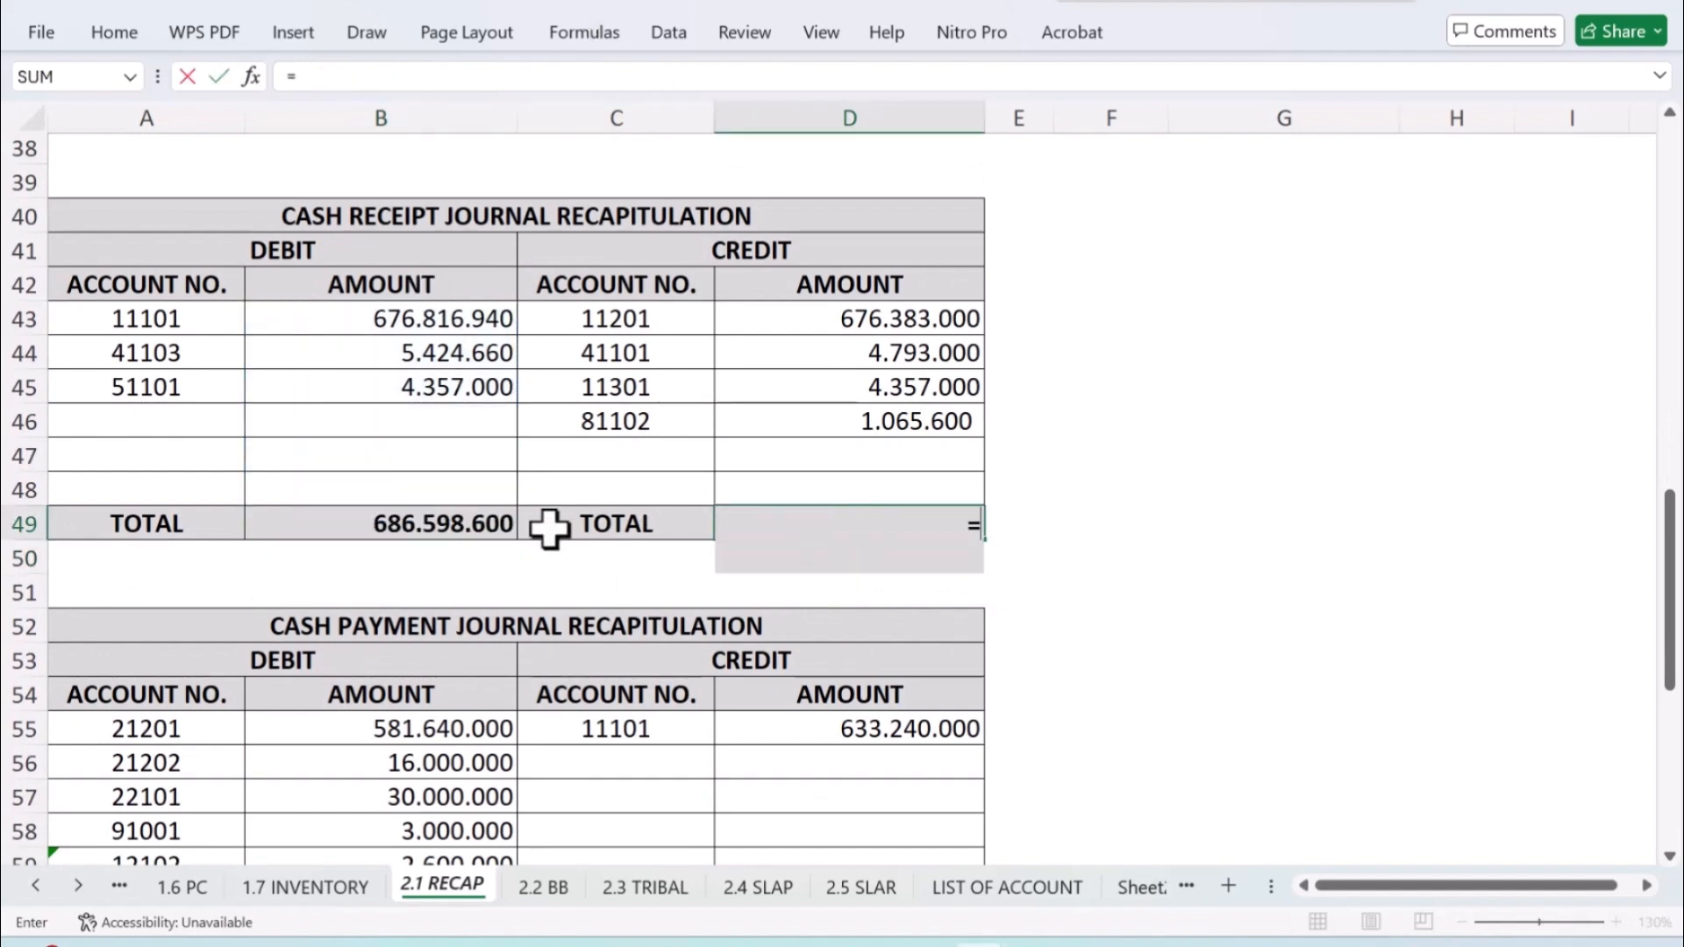
{"action": "left_click", "coordinate": [481, 522]}
{"action": "key", "text": "Return"}
Step: Sum the cash payment journal recapitulation's debit amounts in B61 and set credit total D61 to =B61
{"action": "scroll", "coordinate": [594, 617], "scroll_direction": "down", "scroll_amount": 2}
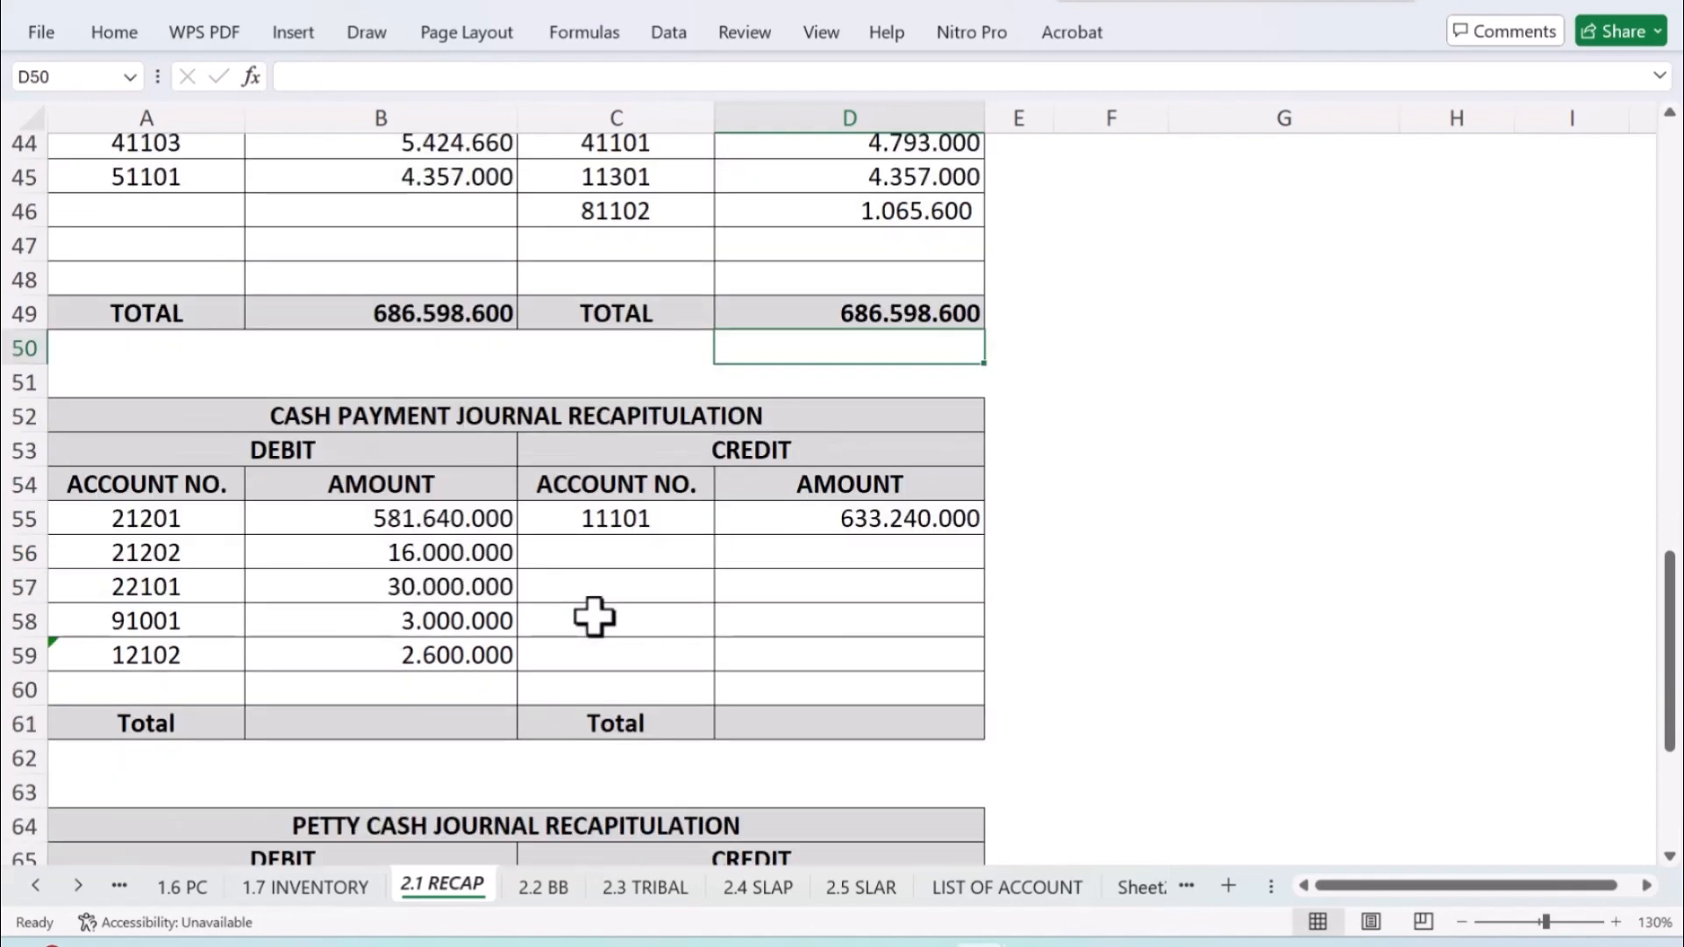
{"action": "left_click", "coordinate": [429, 720]}
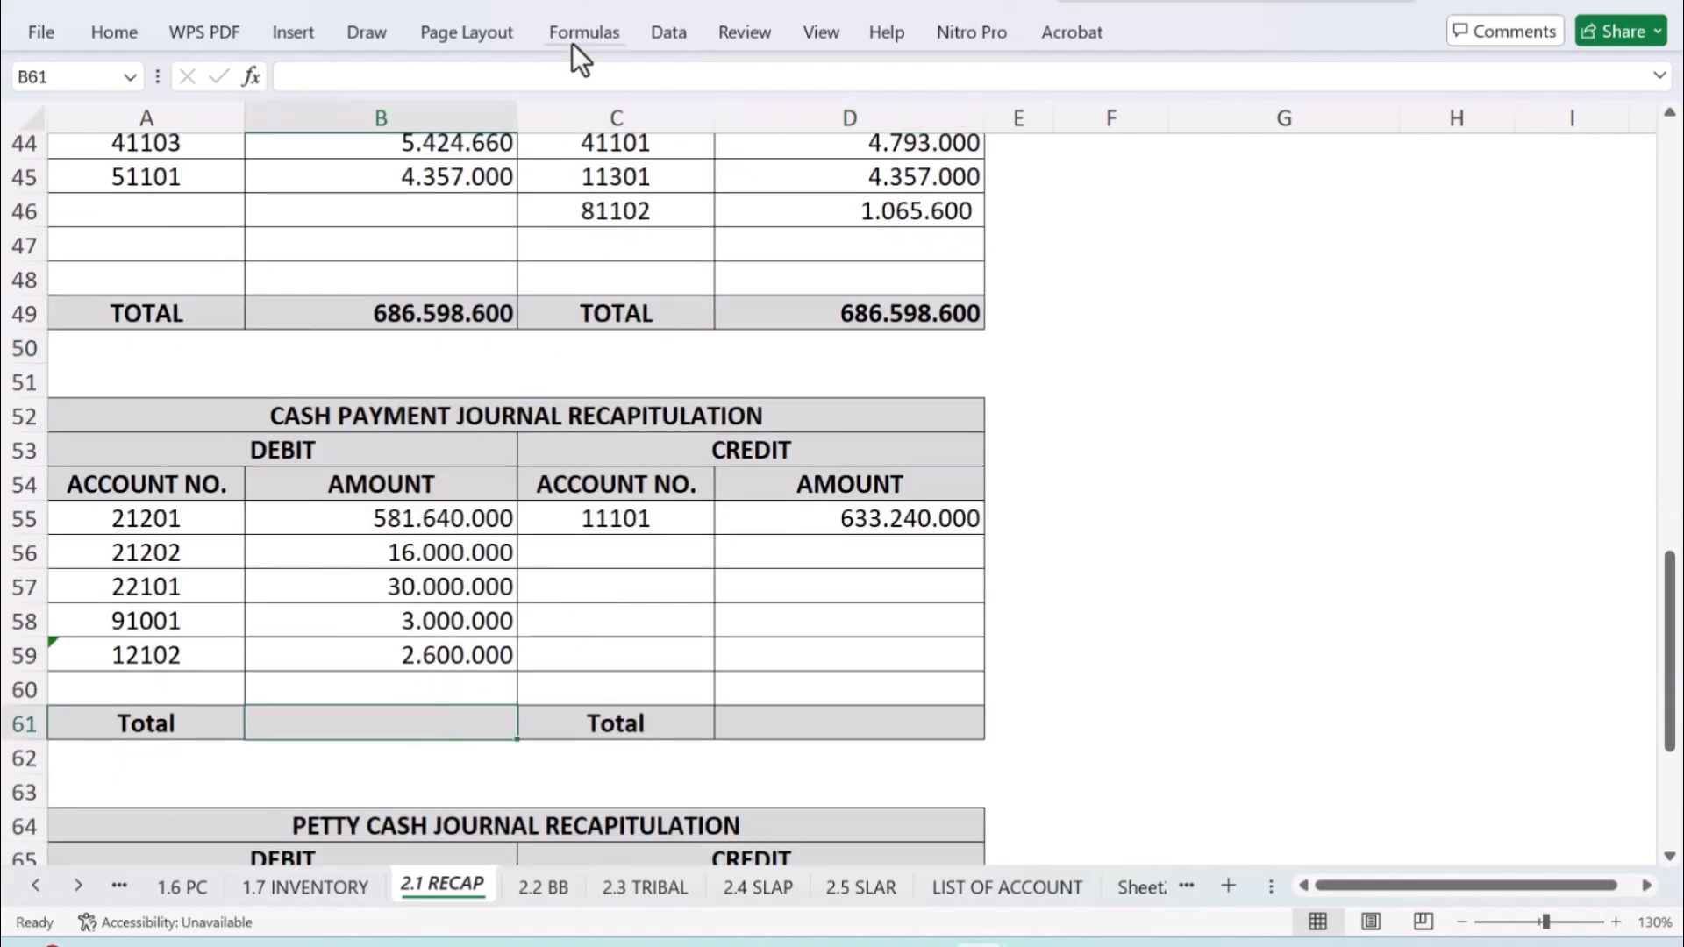
{"action": "key", "text": "alt+equal"}
{"action": "key", "text": "Return"}
{"action": "scroll", "coordinate": [561, 570], "scroll_direction": "down", "scroll_amount": 2}
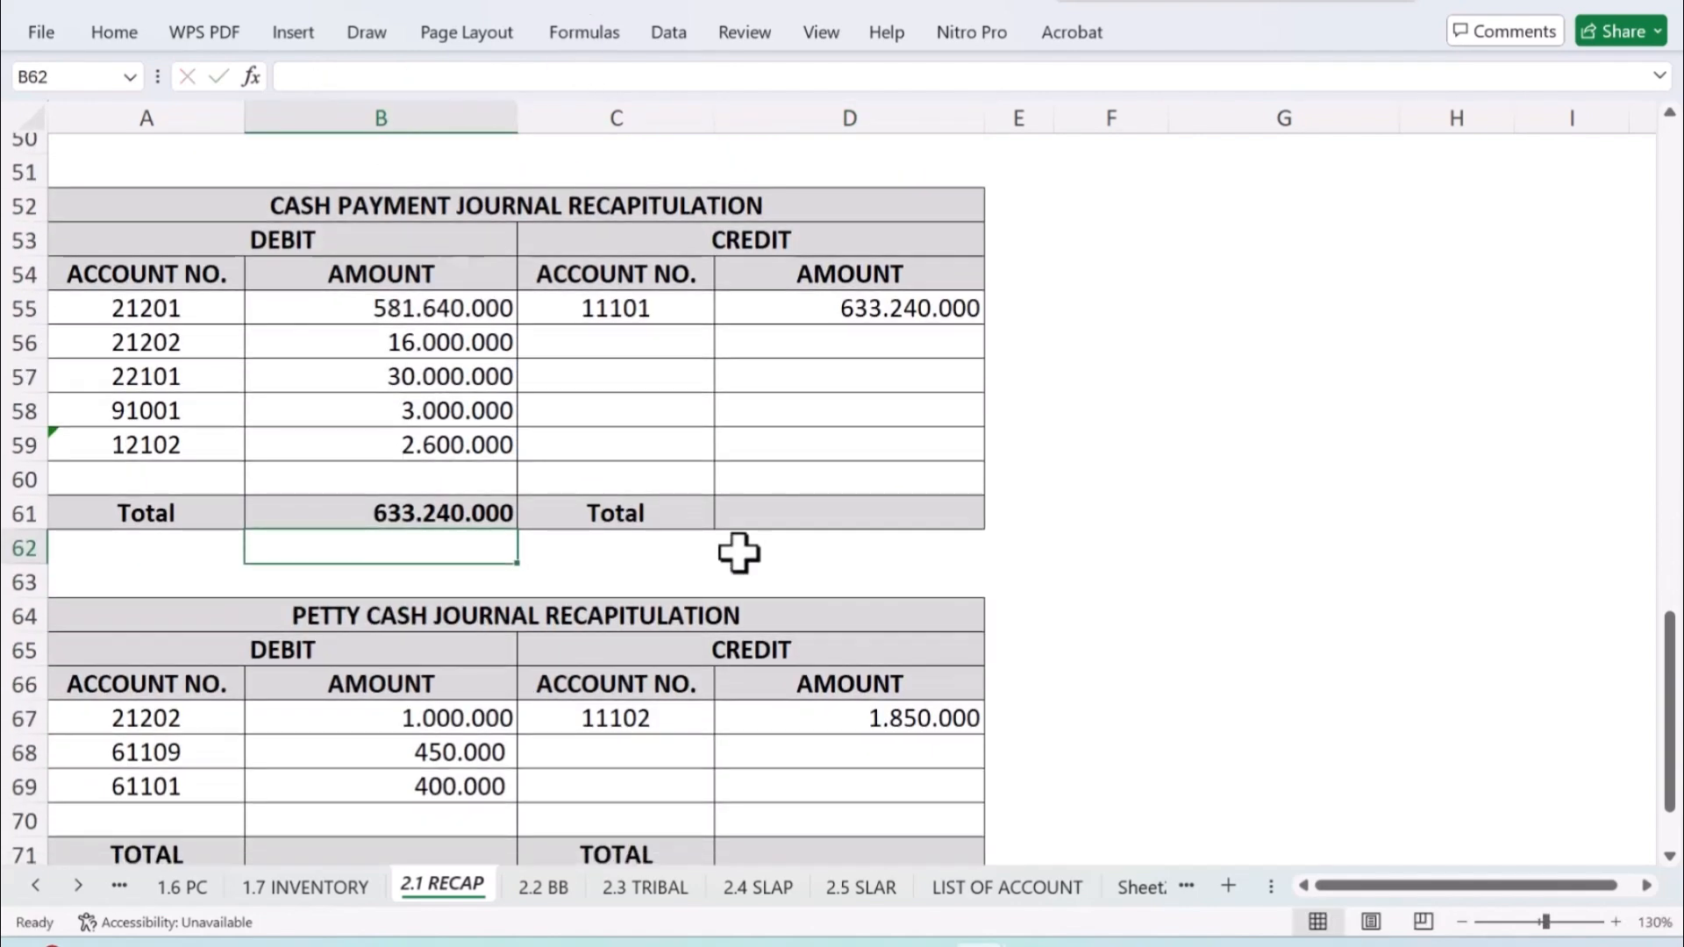
{"action": "left_click", "coordinate": [803, 521]}
{"action": "type", "text": "="}
{"action": "left_click", "coordinate": [489, 508]}
{"action": "key", "text": "Return"}
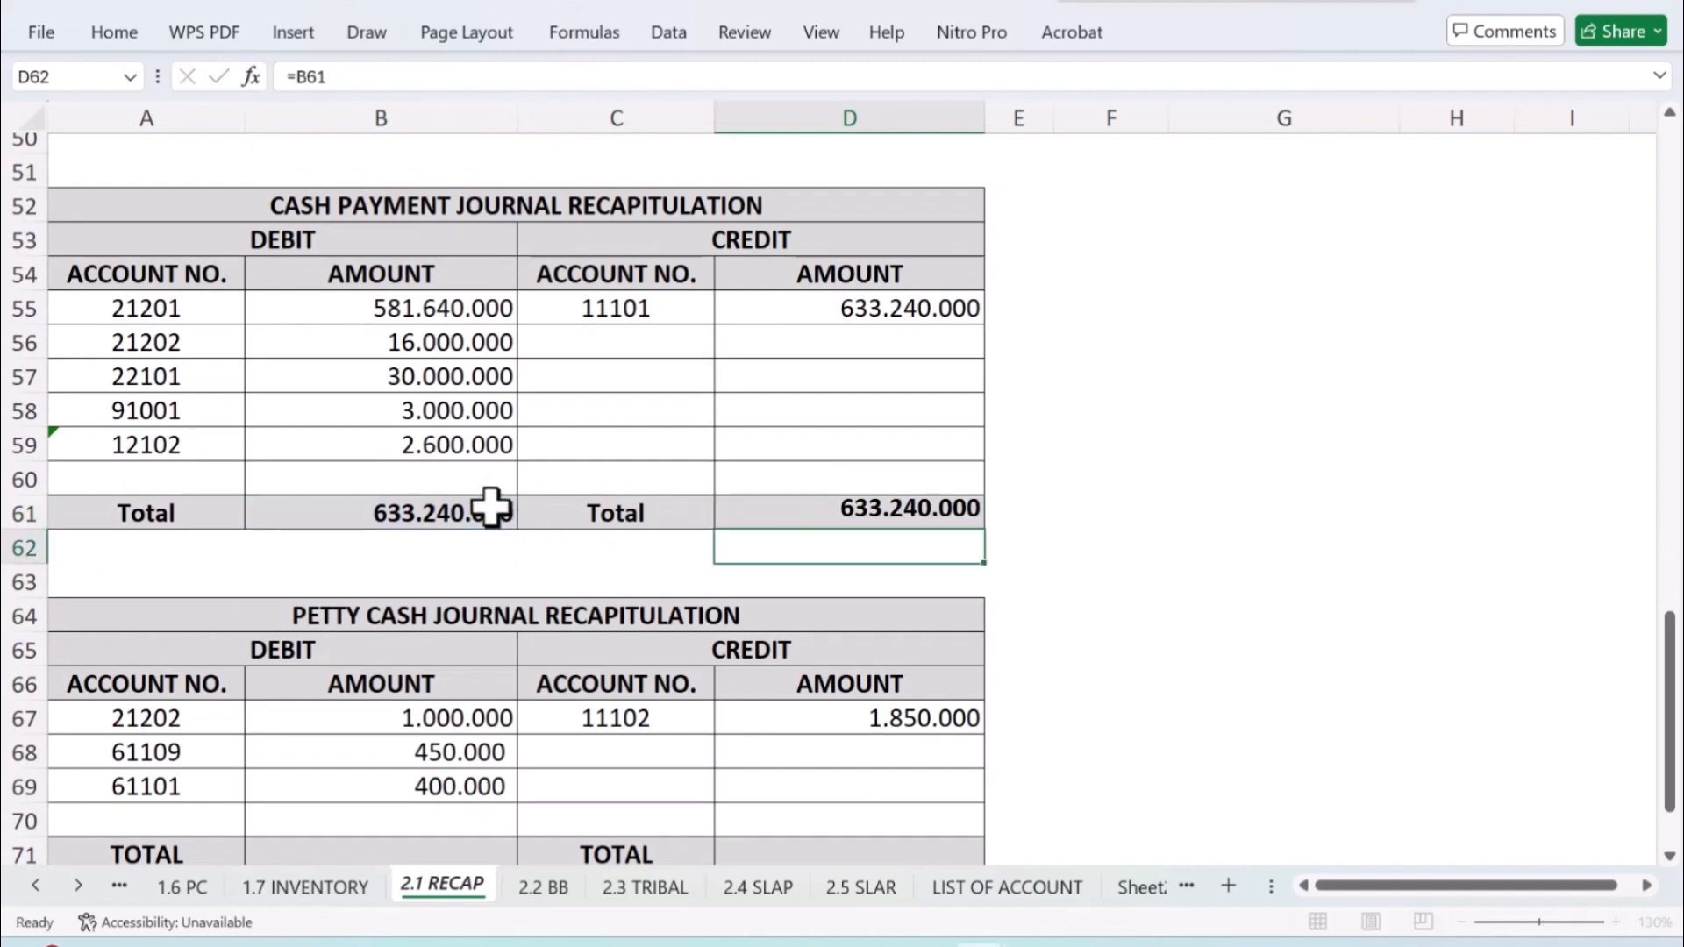
Step: Total the petty cash journal recapitulation's debit amounts in B71 with a sum and set credit total D71 to =B71
{"action": "scroll", "coordinate": [491, 517], "scroll_direction": "down", "scroll_amount": 1}
{"action": "left_click", "coordinate": [395, 741]}
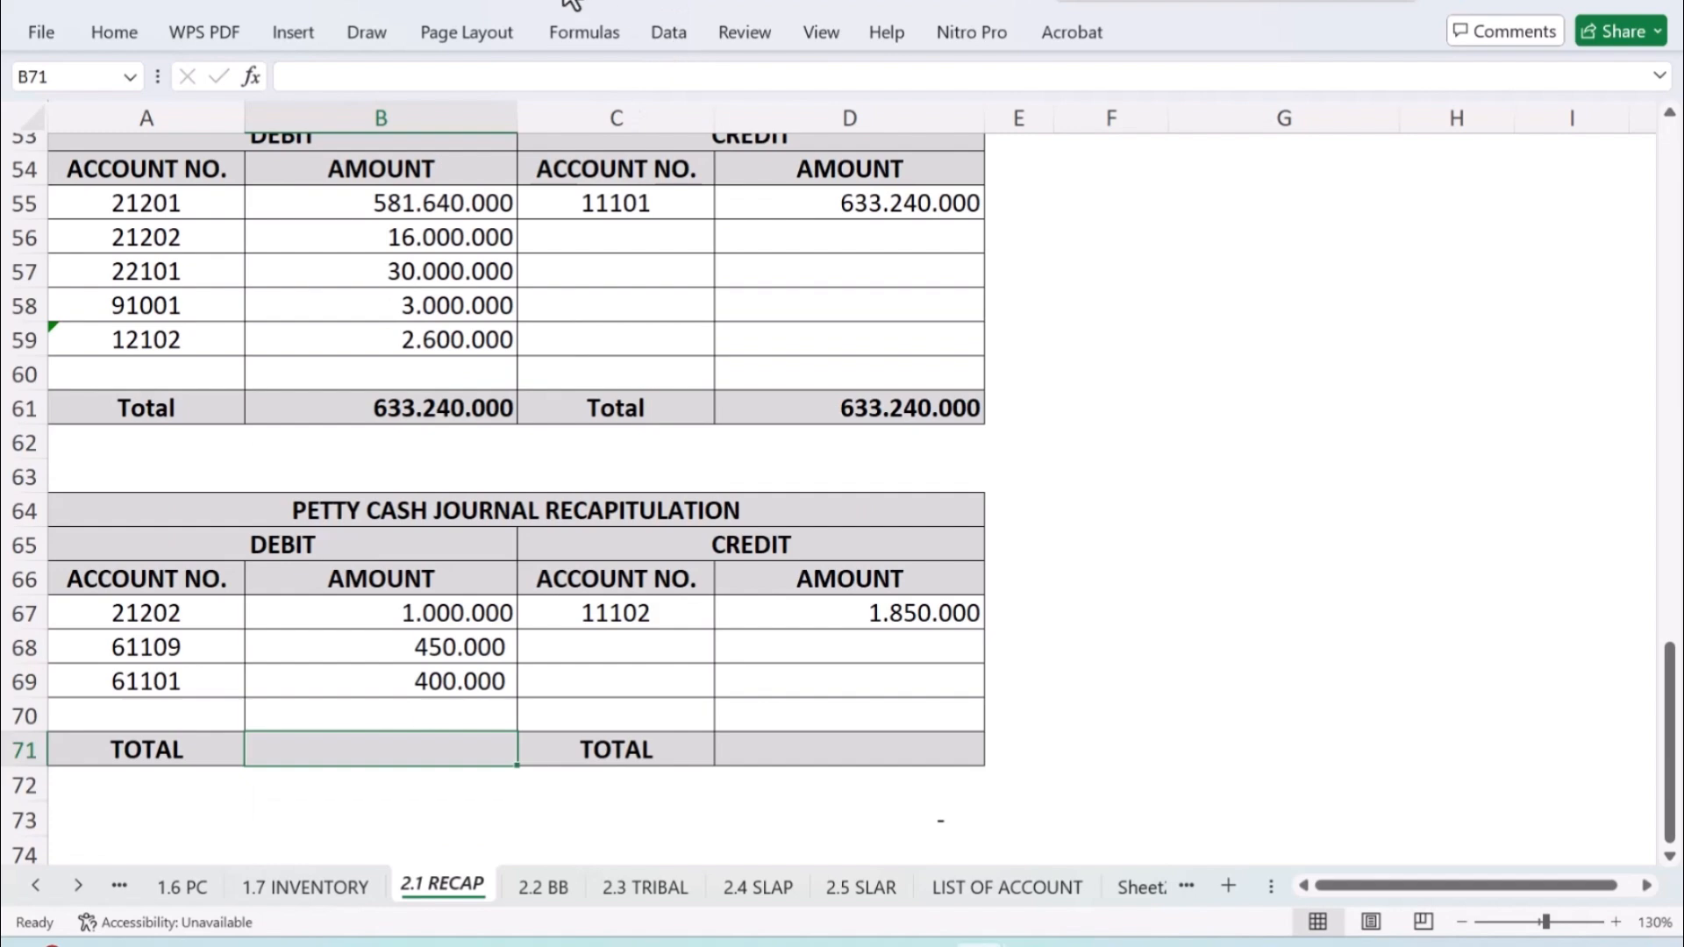
{"action": "key", "text": "alt+equal"}
{"action": "key", "text": "Return"}
{"action": "left_click", "coordinate": [837, 750]}
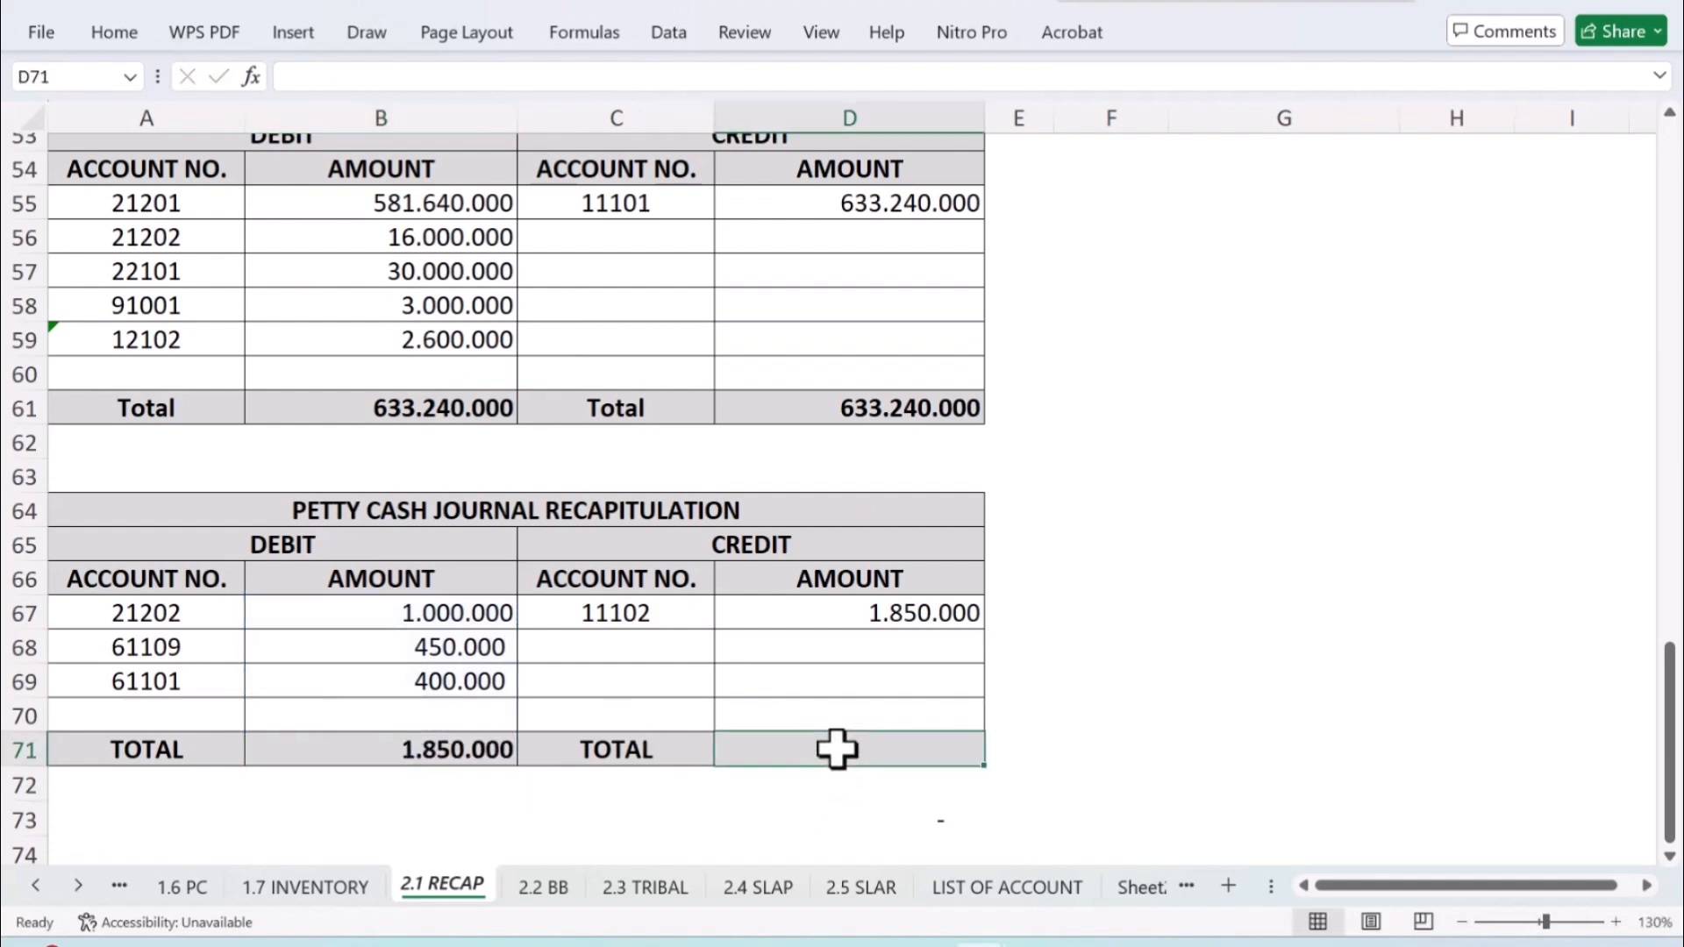
{"action": "type", "text": "="}
{"action": "left_click", "coordinate": [481, 752]}
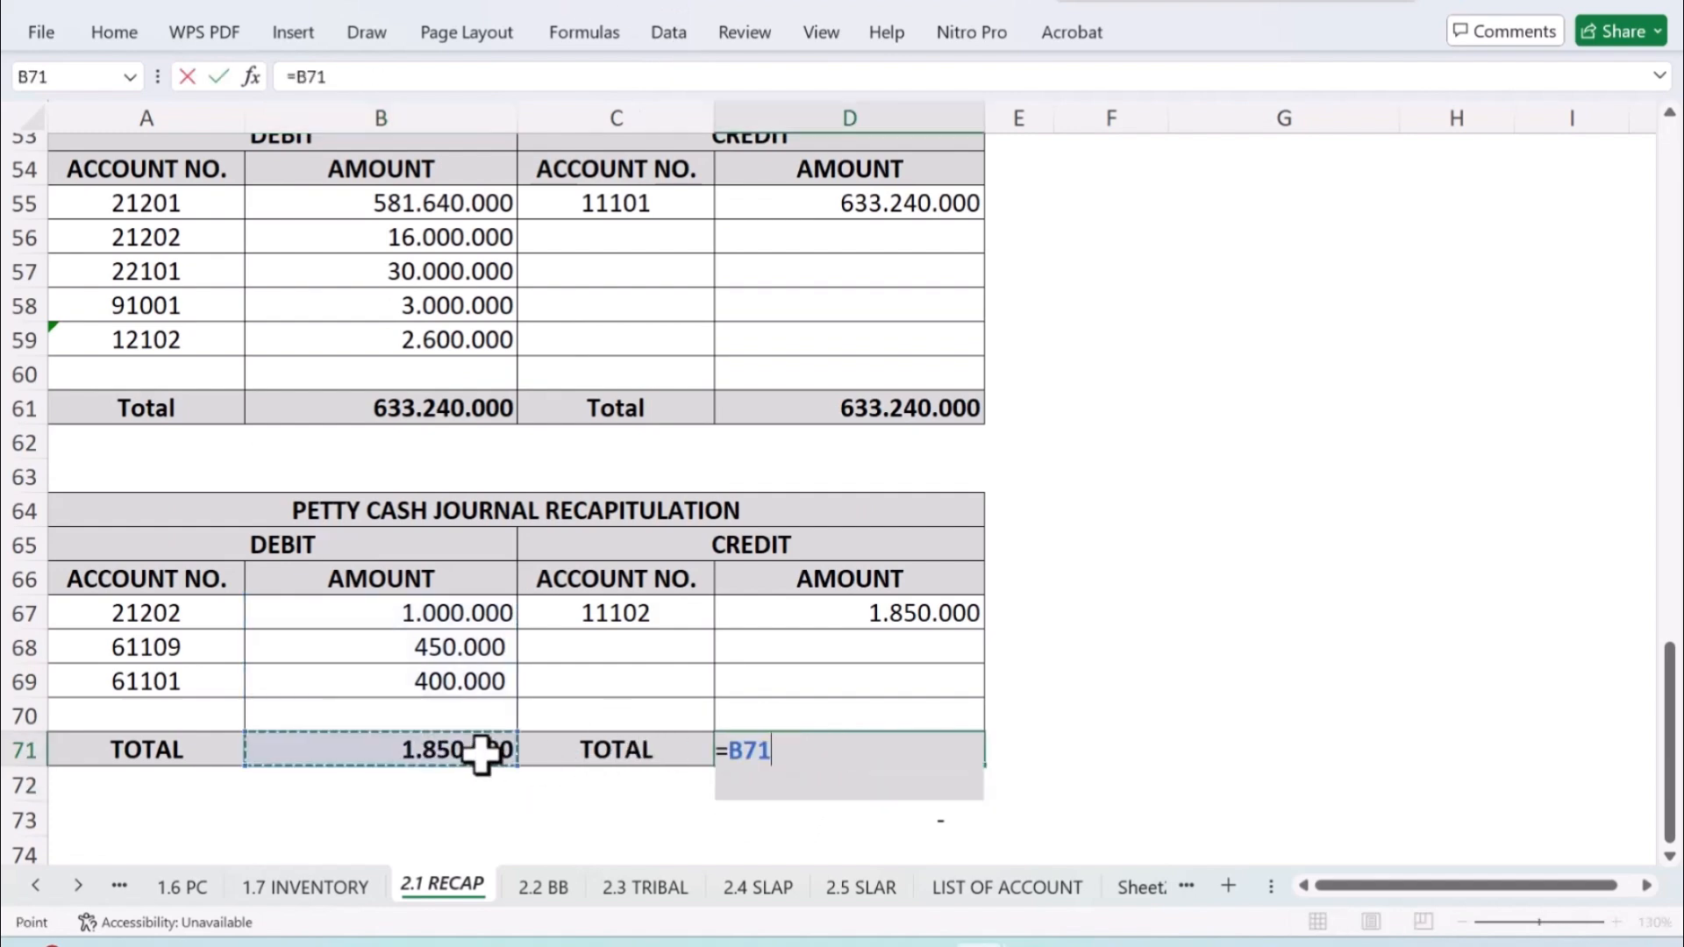
{"action": "key", "text": "Return"}
{"action": "left_click", "coordinate": [640, 781]}
Step: Review the recapitulation tables from the petty cash journal back up to the sales journal, checking each debit and credit total
{"action": "scroll", "coordinate": [924, 752], "scroll_direction": "up", "scroll_amount": 1}
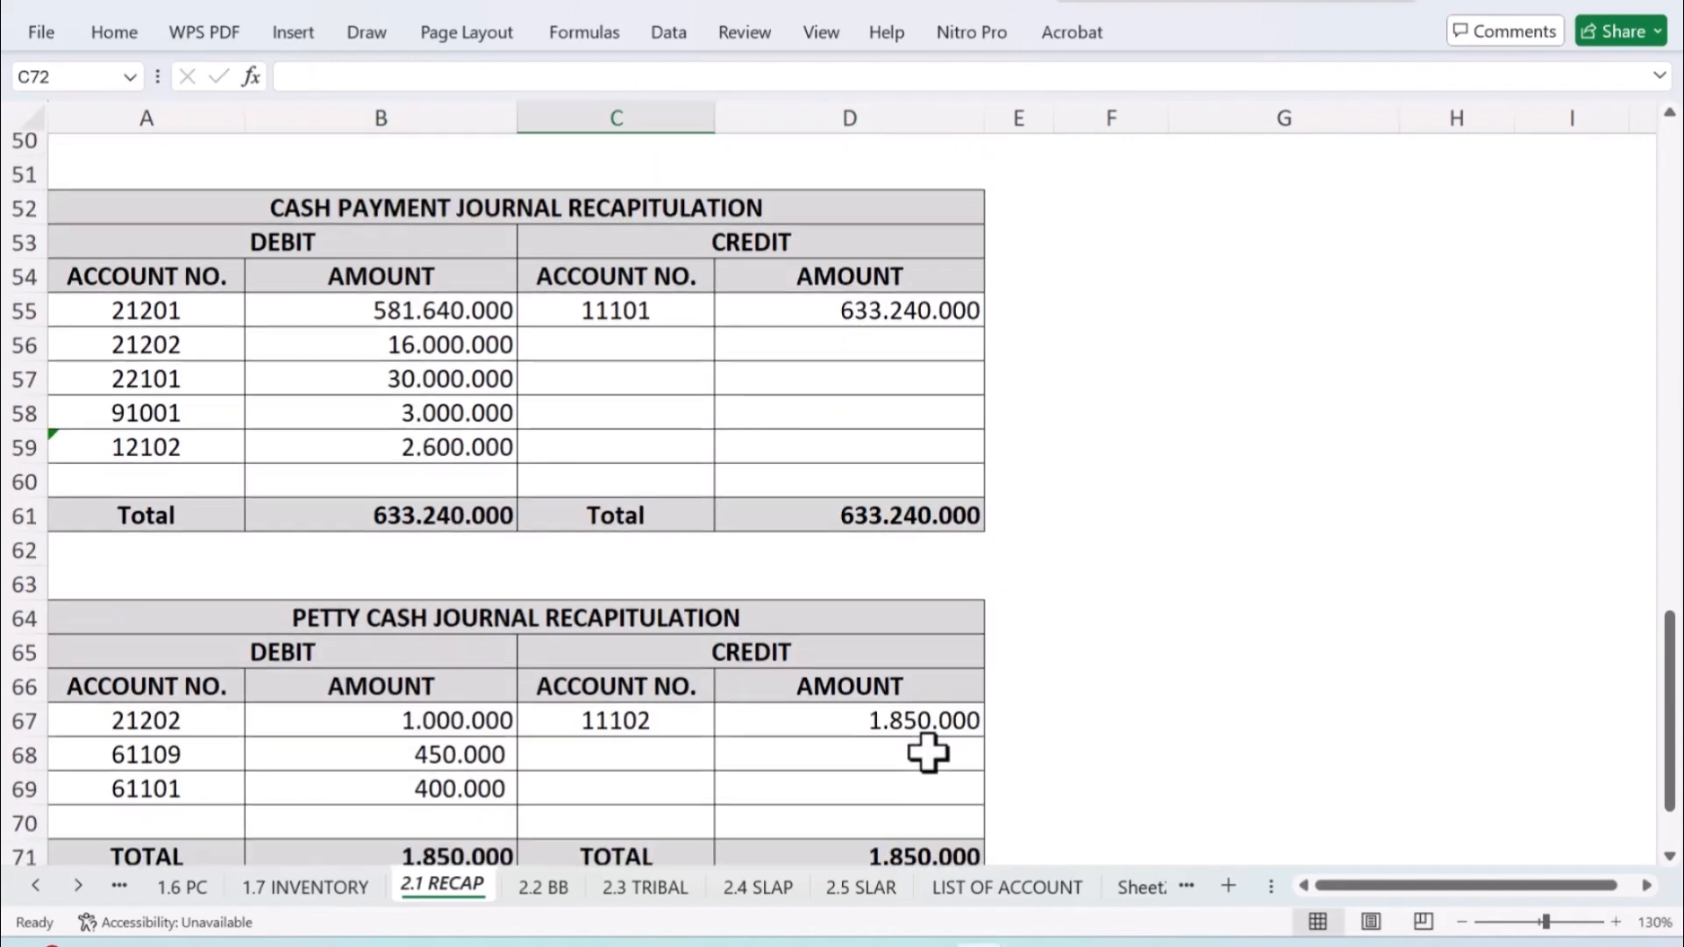
{"action": "scroll", "coordinate": [927, 752], "scroll_direction": "down", "scroll_amount": 1}
{"action": "scroll", "coordinate": [927, 751], "scroll_direction": "up", "scroll_amount": 3}
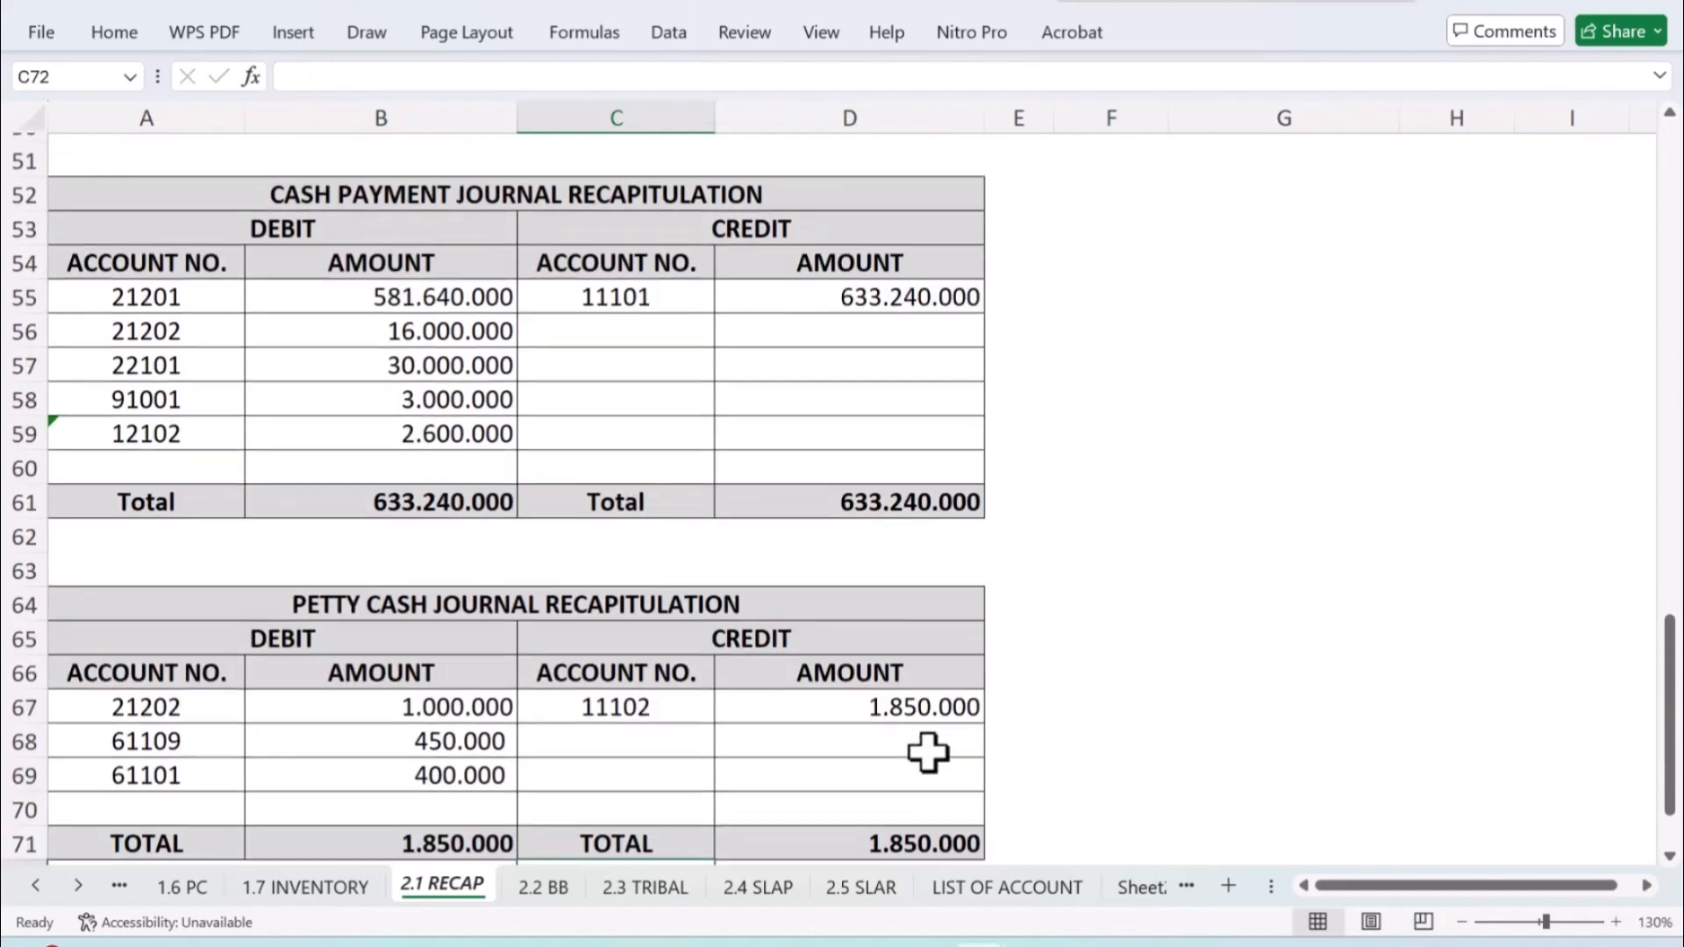
{"action": "scroll", "coordinate": [927, 752], "scroll_direction": "up", "scroll_amount": 7}
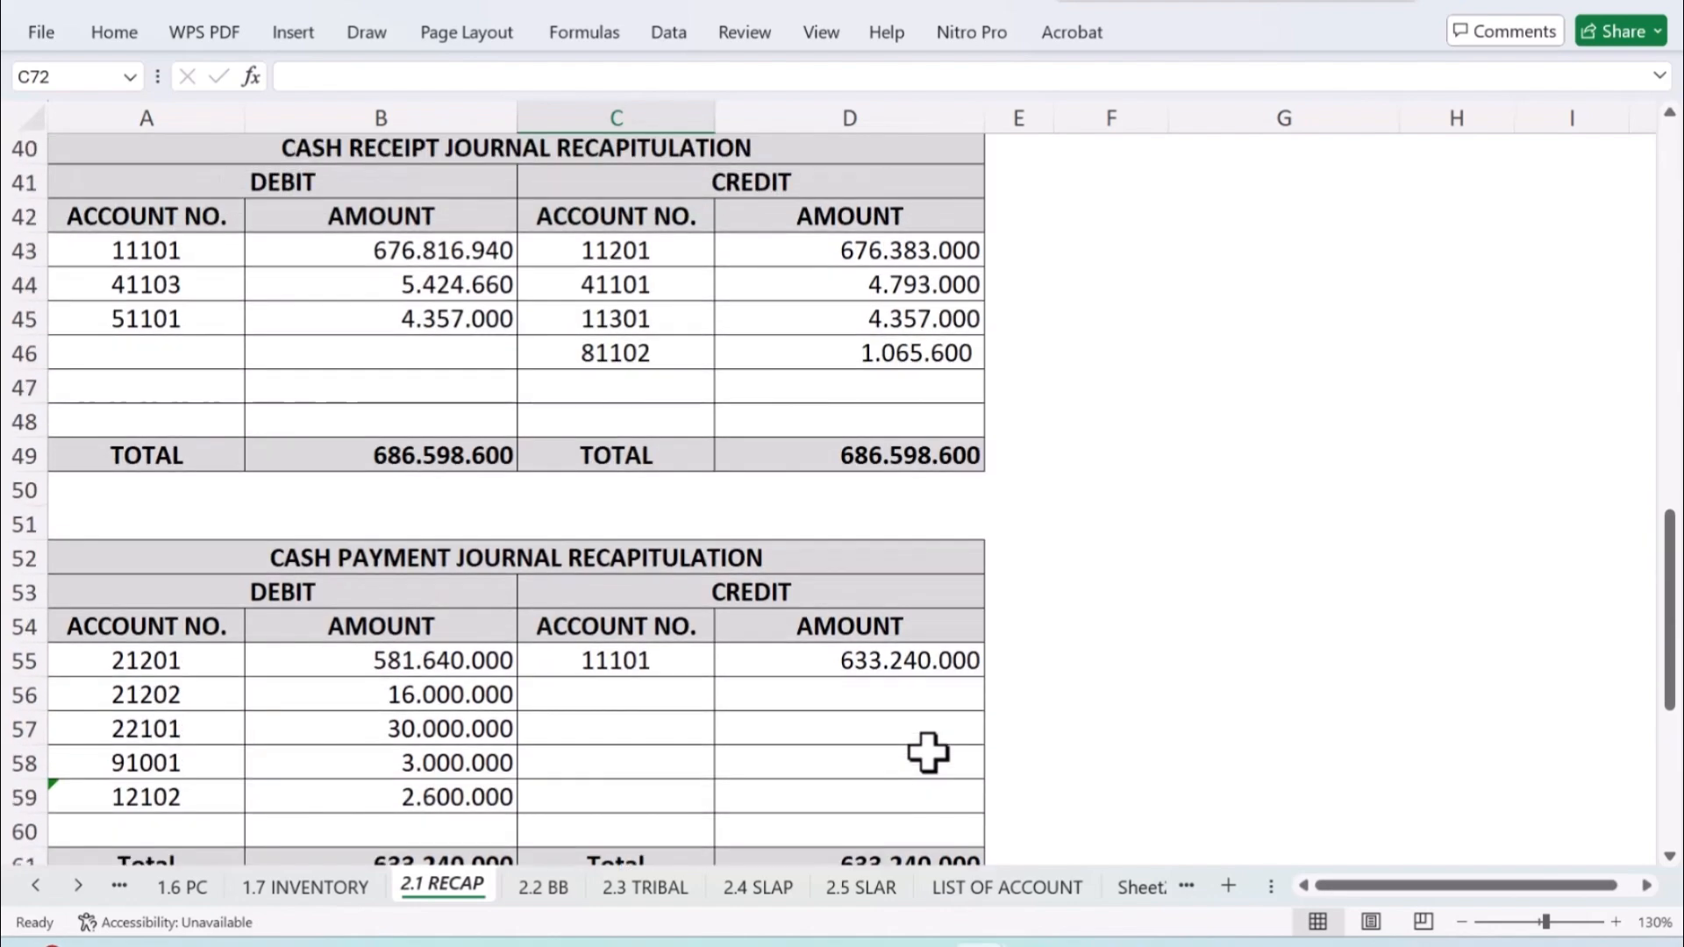
{"action": "scroll", "coordinate": [927, 752], "scroll_direction": "up", "scroll_amount": 7}
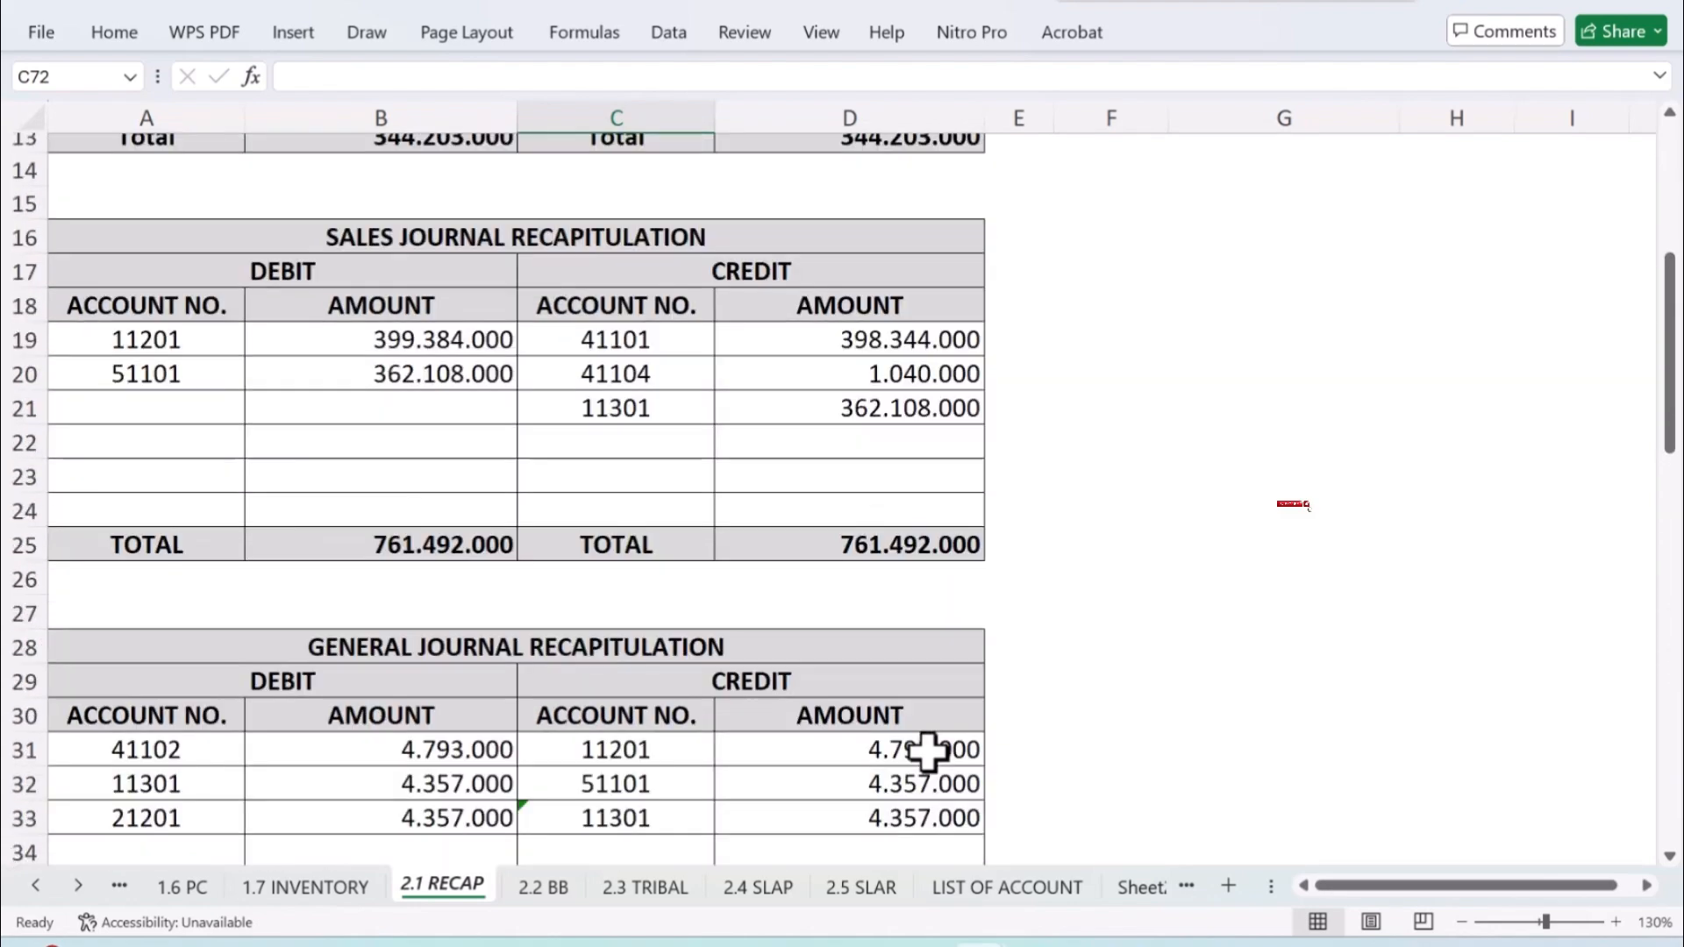